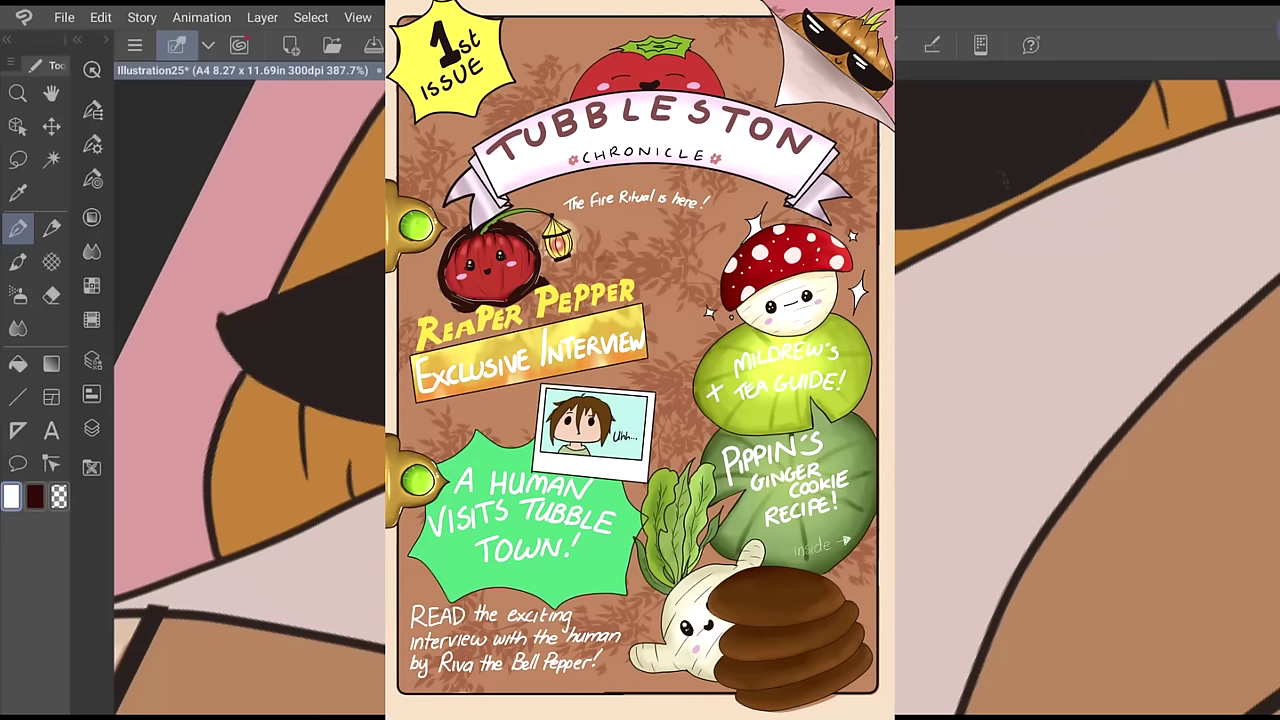
Draw two slanted white glare bars on each lens of the onion's sunglasses
{"action": "mouse_move", "coordinate": [276, 332]}
{"action": "left_mouse_down"}
{"action": "mouse_move", "coordinate": [361, 304]}
{"action": "mouse_move", "coordinate": [288, 341]}
{"action": "mouse_move", "coordinate": [454, 285]}
{"action": "mouse_move", "coordinate": [281, 335]}
{"action": "mouse_move", "coordinate": [458, 317]}
{"action": "left_mouse_up"}
{"action": "left_click_drag", "start_coordinate": [392, 358], "coordinate": [461, 326]}
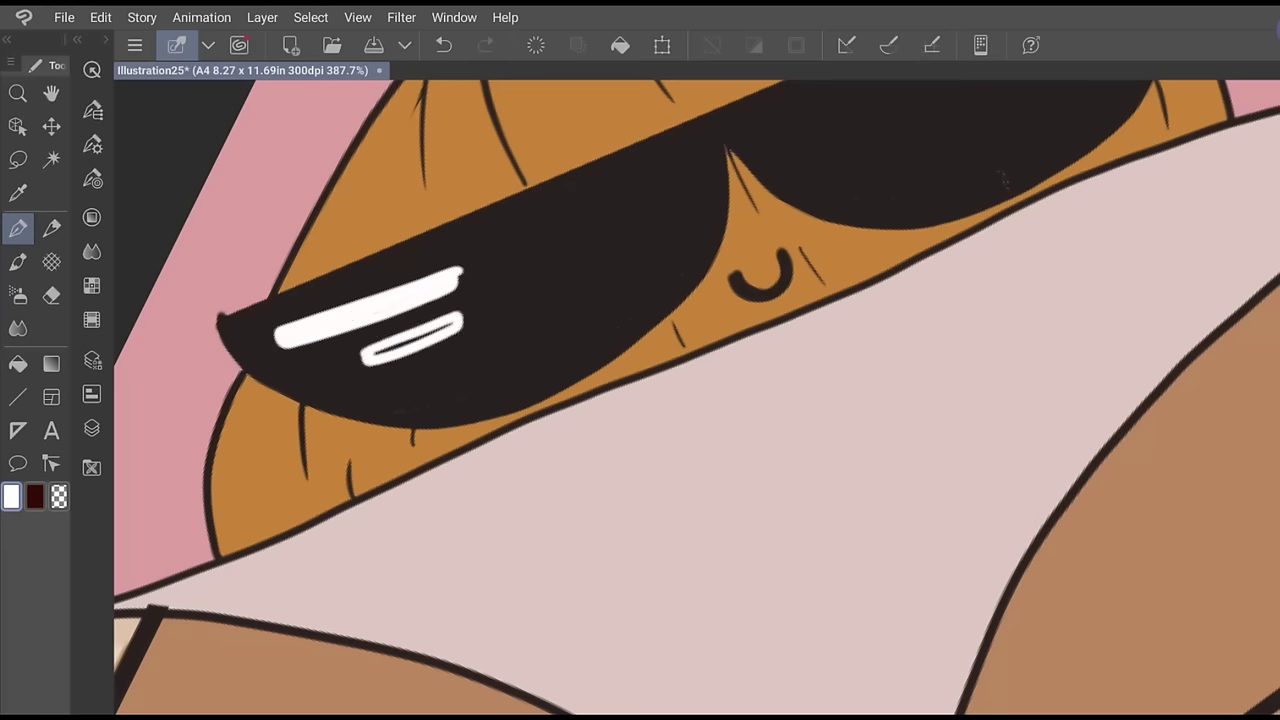
{"action": "left_click_drag", "start_coordinate": [374, 352], "coordinate": [450, 323]}
{"action": "left_click_drag", "start_coordinate": [760, 246], "coordinate": [421, 395]}
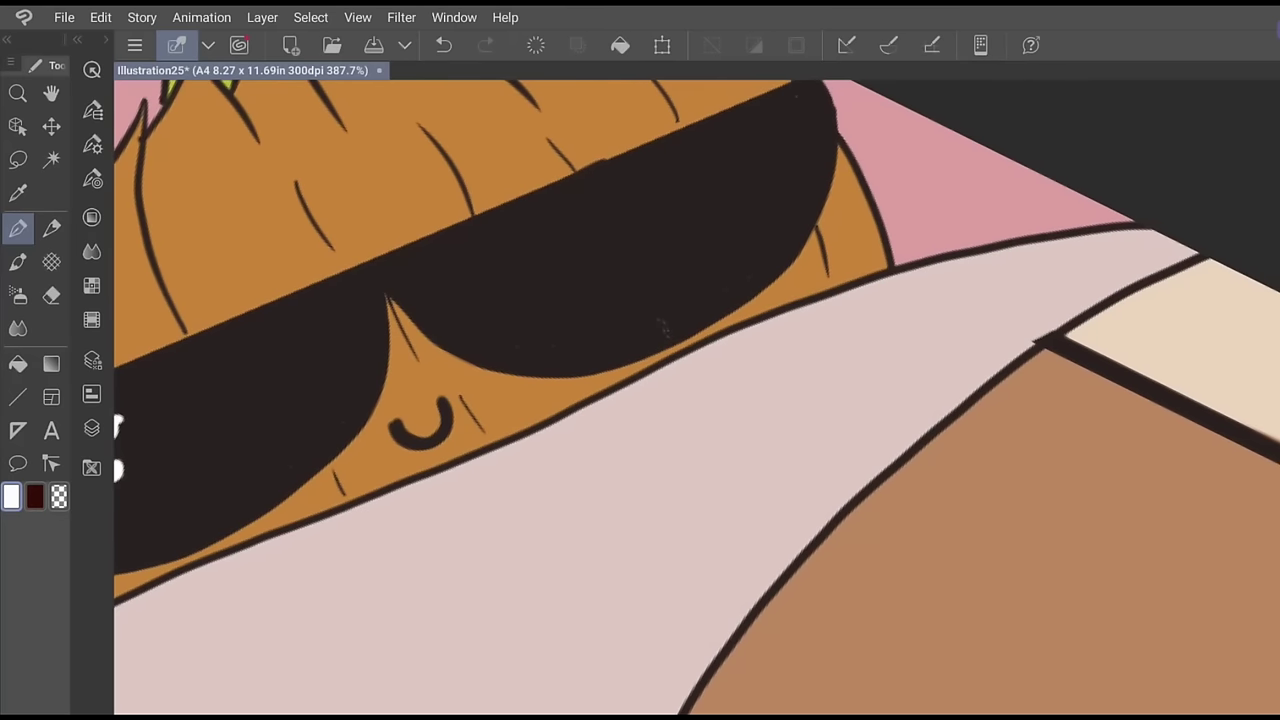
{"action": "mouse_move", "coordinate": [434, 280]}
{"action": "left_mouse_down"}
{"action": "mouse_move", "coordinate": [570, 210]}
{"action": "mouse_move", "coordinate": [442, 274]}
{"action": "mouse_move", "coordinate": [550, 230]}
{"action": "left_mouse_up"}
{"action": "mouse_move", "coordinate": [506, 284]}
{"action": "left_mouse_down"}
{"action": "mouse_move", "coordinate": [584, 242]}
{"action": "mouse_move", "coordinate": [508, 284]}
{"action": "mouse_move", "coordinate": [576, 252]}
{"action": "left_mouse_up"}
{"action": "scroll", "coordinate": [697, 397], "scroll_direction": "down", "scroll_amount": 5}
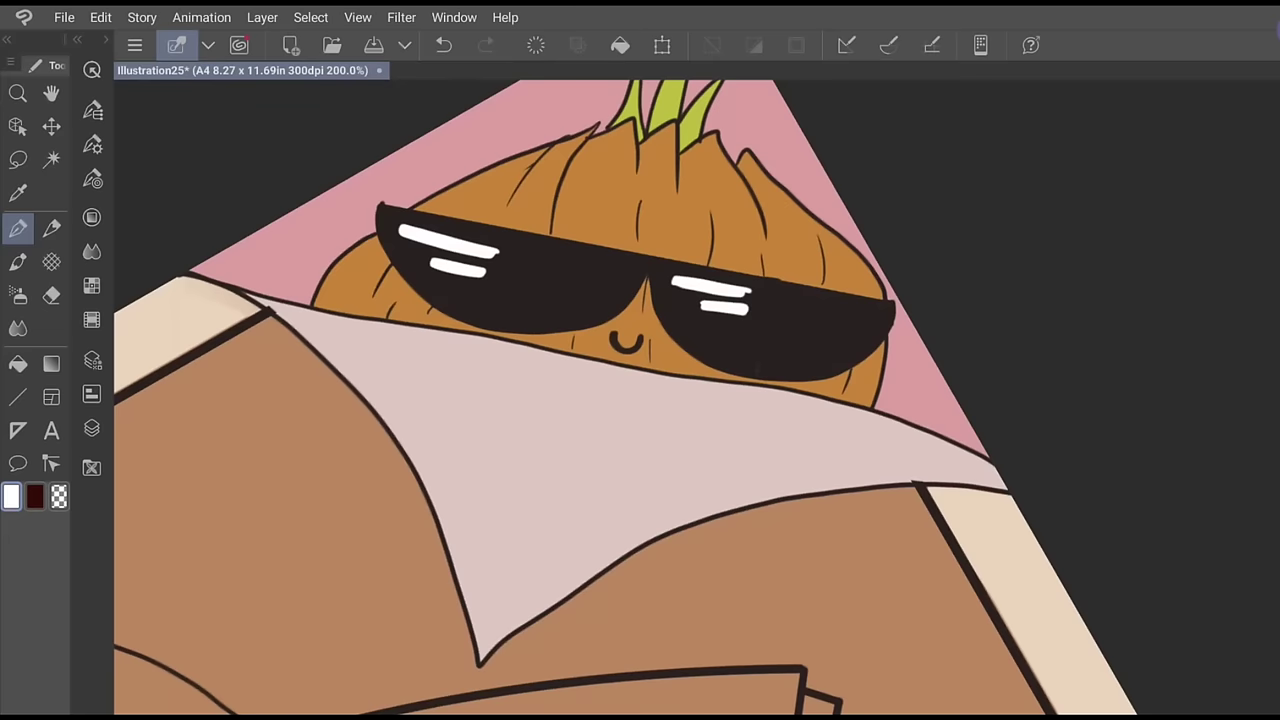
{"action": "scroll", "coordinate": [470, 330], "scroll_direction": "up", "scroll_amount": 3}
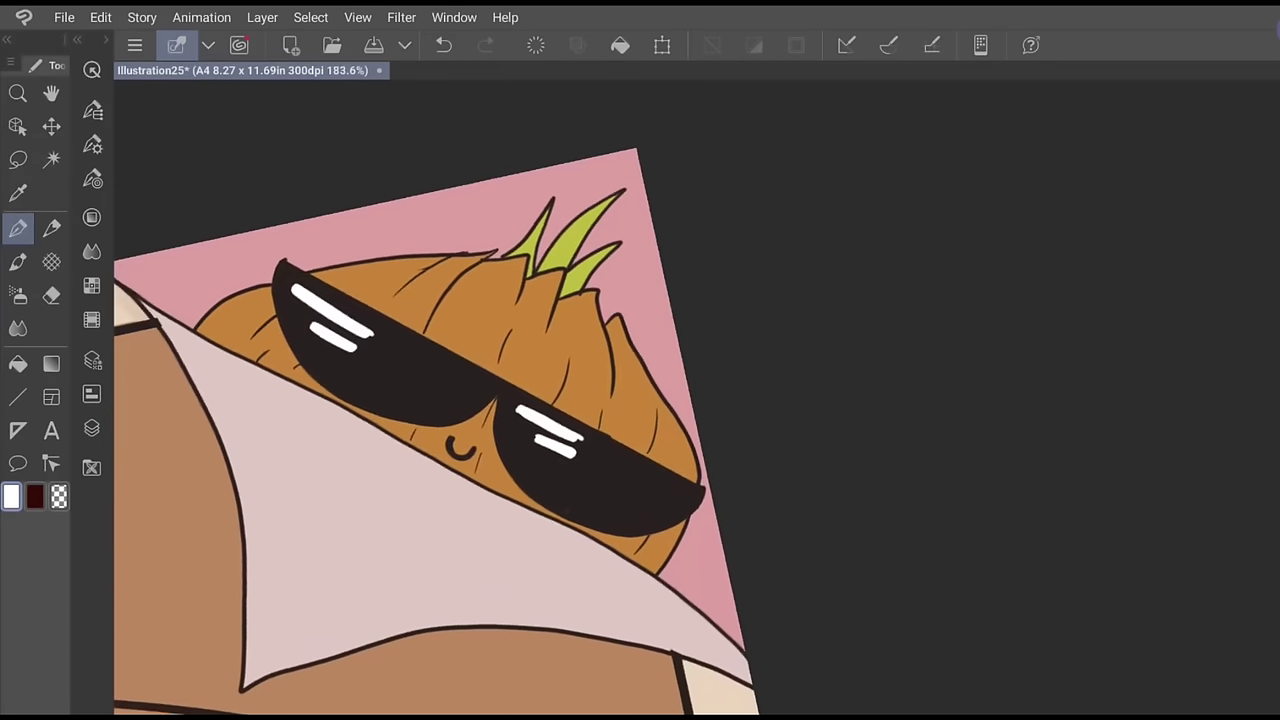
Sample the onion's orange and darken it to a brown shading colour for the watercolor brush
{"action": "left_click", "coordinate": [18, 262]}
{"action": "left_click", "coordinate": [92, 217]}
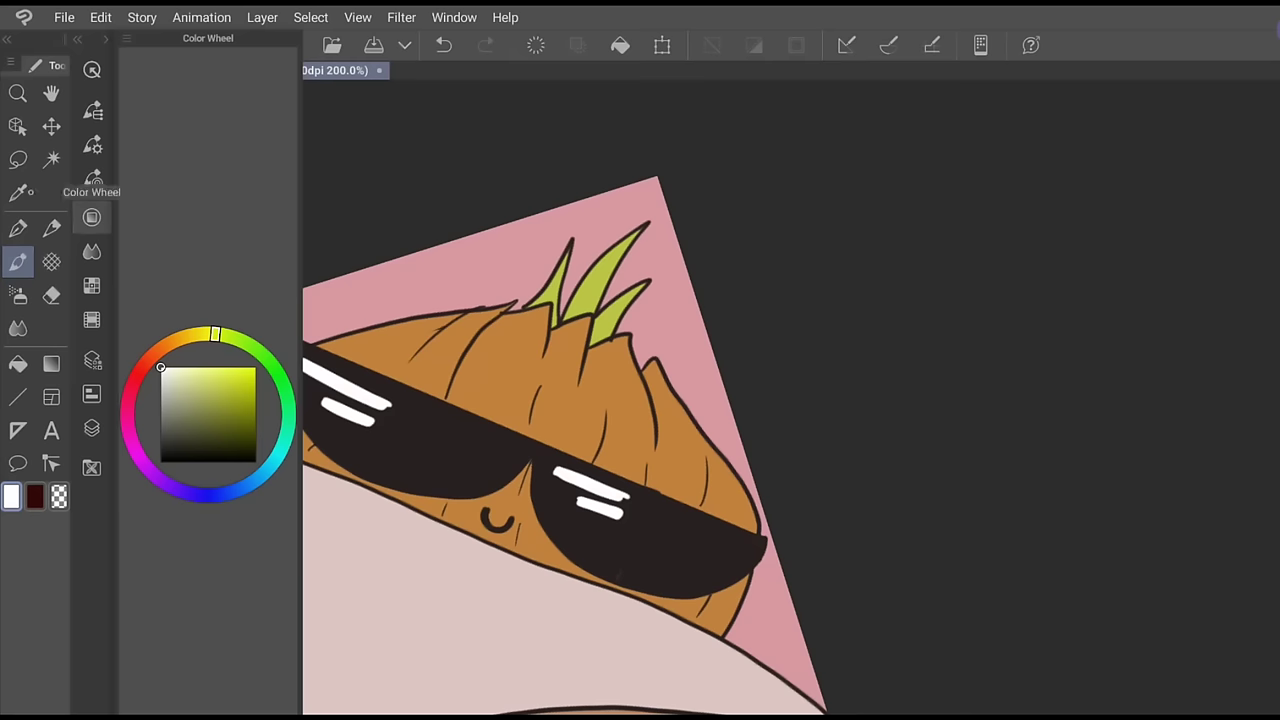
{"action": "left_click", "coordinate": [18, 193]}
{"action": "left_click", "coordinate": [330, 345]}
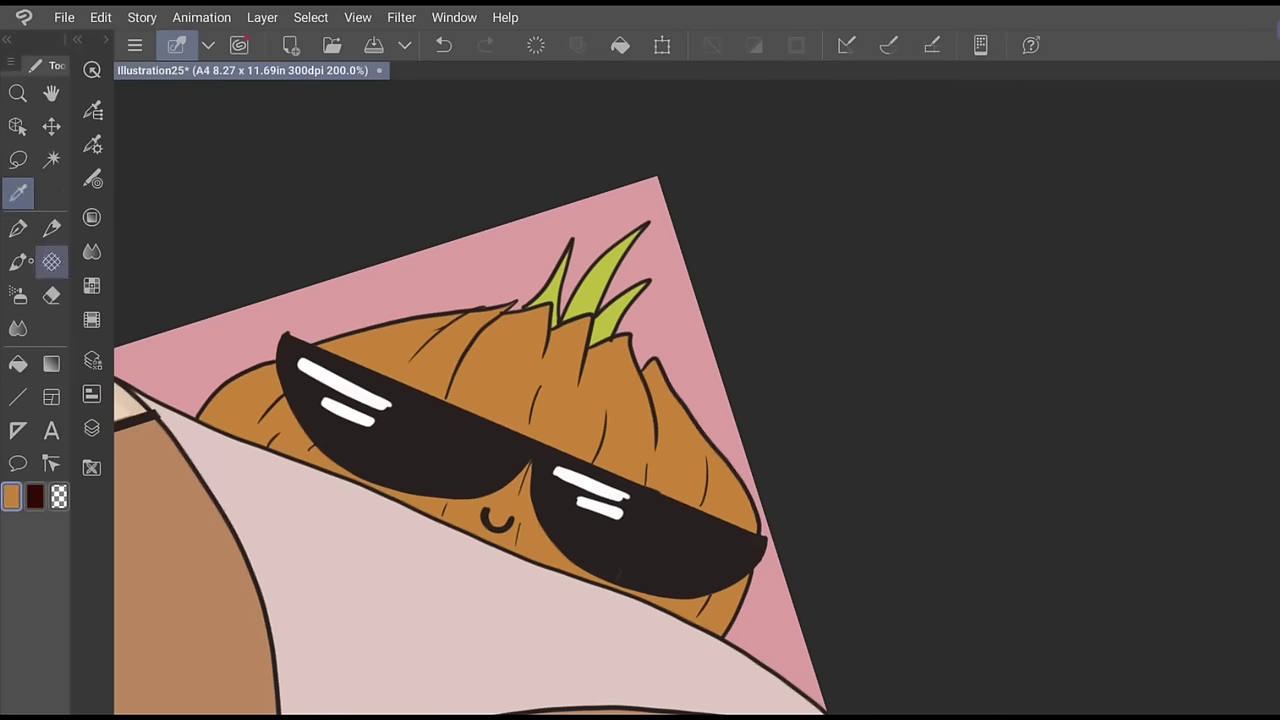
{"action": "left_click", "coordinate": [18, 262]}
{"action": "left_click", "coordinate": [92, 217]}
{"action": "left_click", "coordinate": [230, 409]}
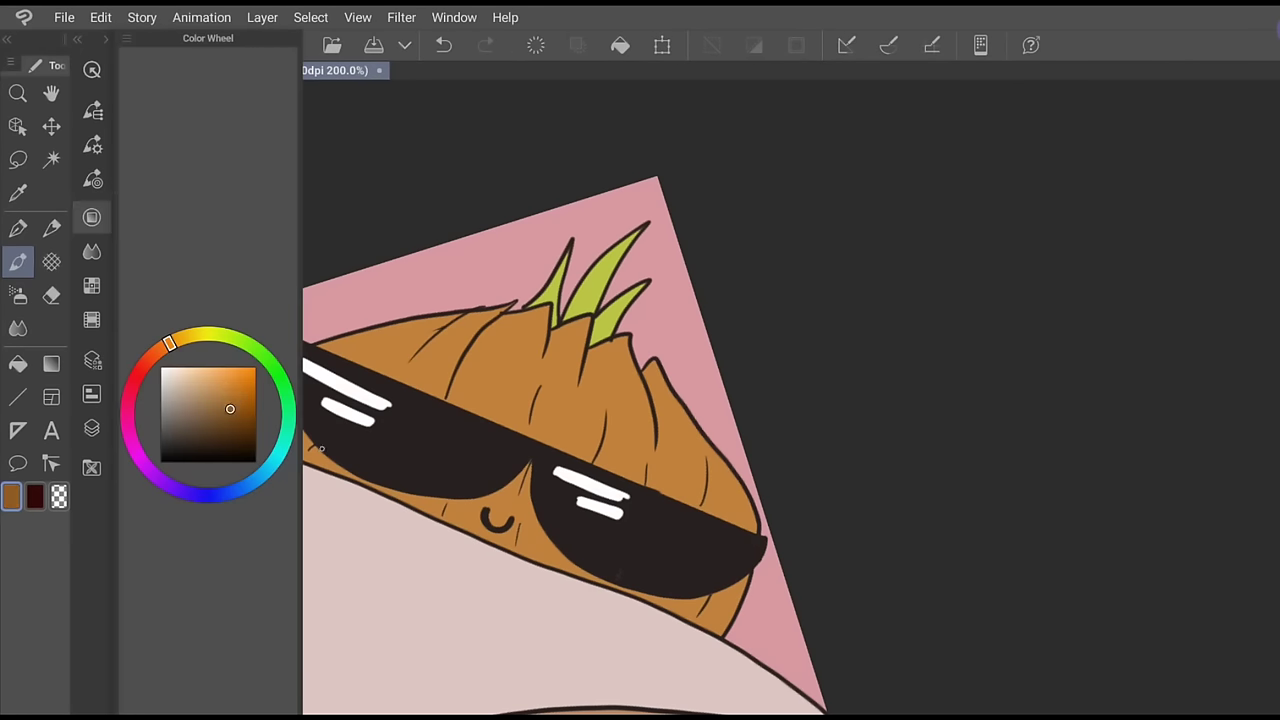
{"action": "left_click", "coordinate": [92, 217]}
{"action": "scroll", "coordinate": [640, 400], "scroll_direction": "up", "scroll_amount": 2}
{"action": "left_click_drag", "start_coordinate": [482, 266], "coordinate": [358, 342]}
{"action": "key", "text": "ctrl+z"}
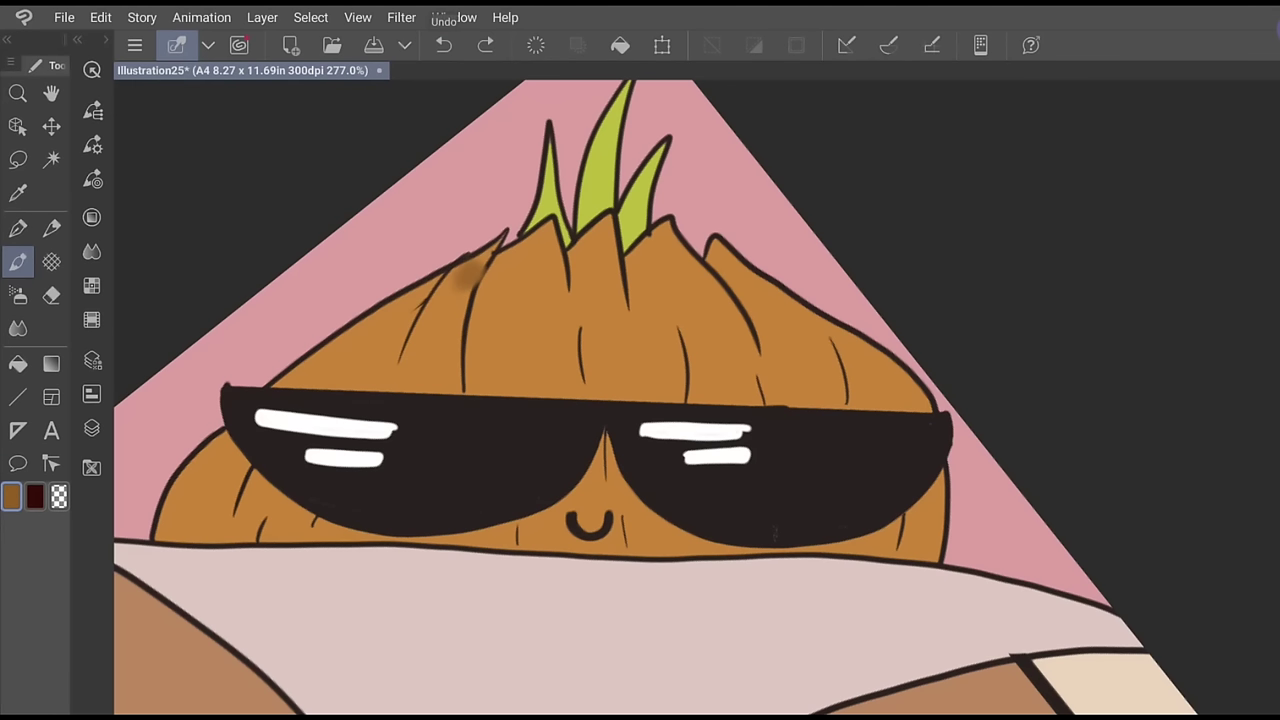
{"action": "left_click", "coordinate": [443, 44]}
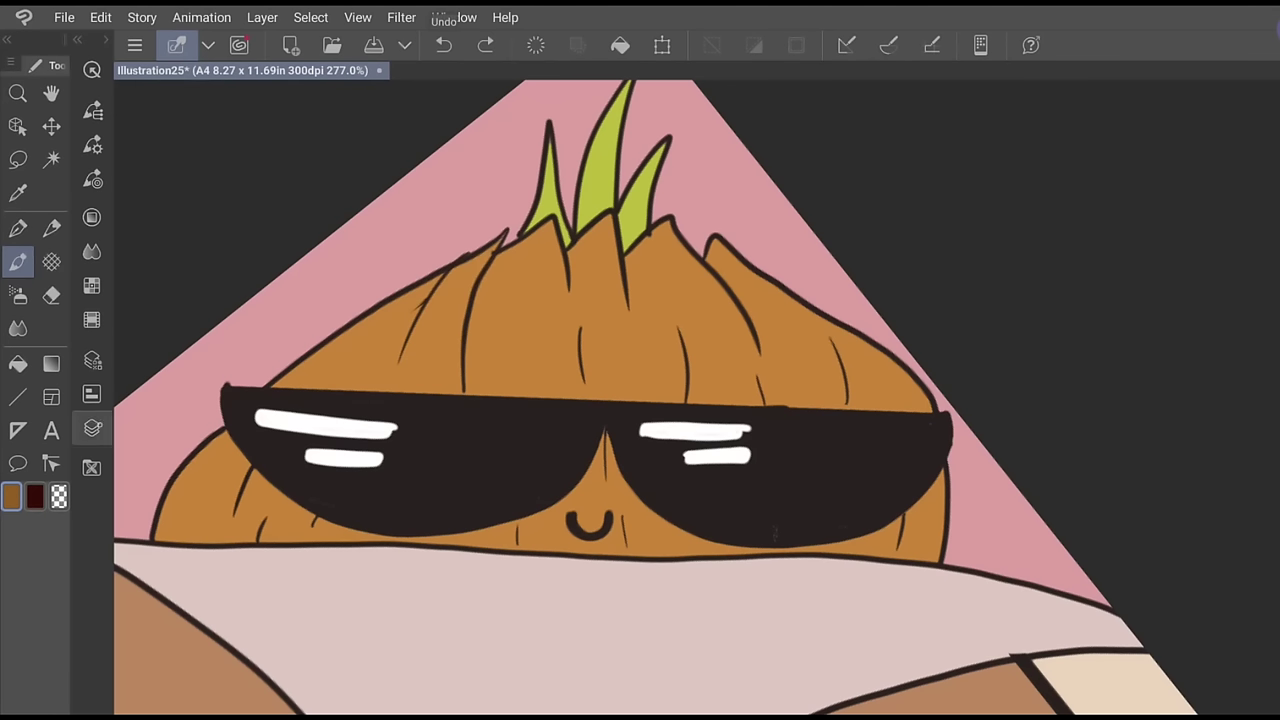
Make Layer 4 active and shade alongside the onion's long left crease in dark brown
{"action": "left_click", "coordinate": [92, 428]}
{"action": "left_click", "coordinate": [235, 257]}
{"action": "left_click", "coordinate": [92, 428]}
{"action": "mouse_move", "coordinate": [455, 308]}
{"action": "left_mouse_down"}
{"action": "mouse_move", "coordinate": [448, 368]}
{"action": "mouse_move", "coordinate": [470, 350]}
{"action": "left_mouse_up"}
{"action": "left_click_drag", "start_coordinate": [485, 260], "coordinate": [470, 312]}
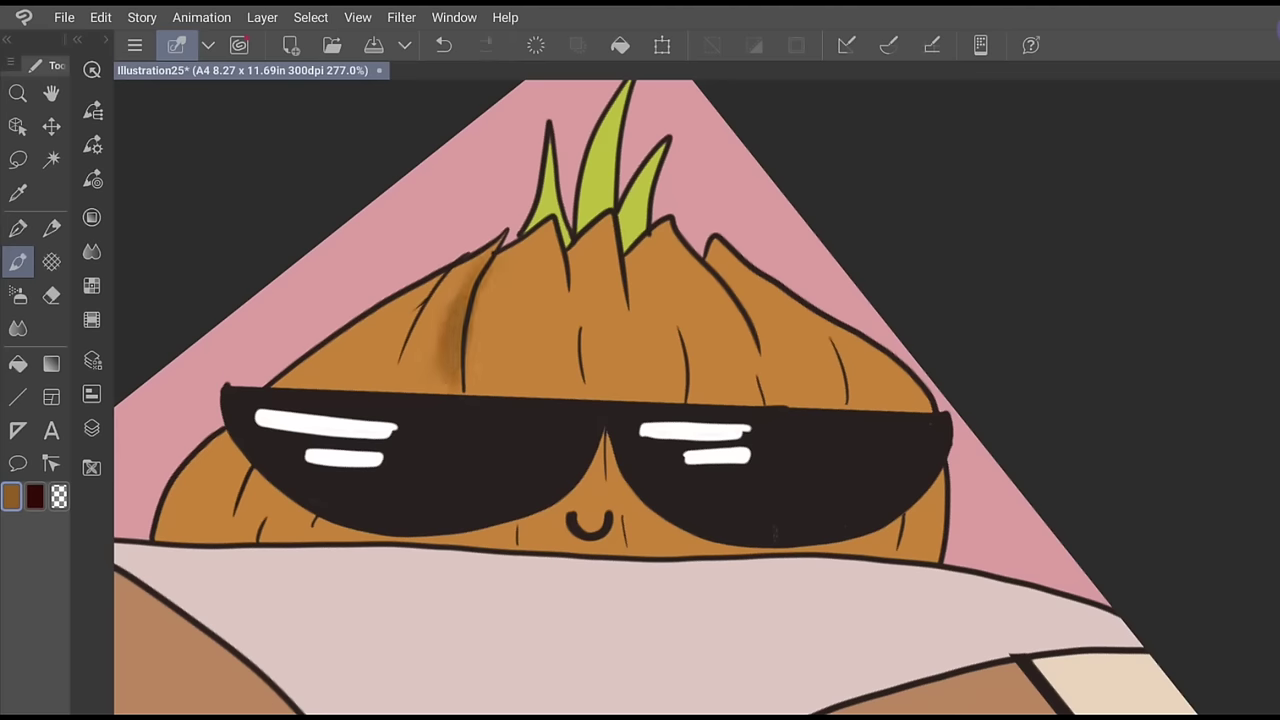
Shade the onion's left and right outer edges and the area around its mouth in dark brown
{"action": "left_click_drag", "start_coordinate": [350, 340], "coordinate": [300, 380]}
{"action": "left_click_drag", "start_coordinate": [390, 318], "coordinate": [346, 350]}
{"action": "mouse_move", "coordinate": [204, 470]}
{"action": "left_mouse_down"}
{"action": "mouse_move", "coordinate": [164, 530]}
{"action": "mouse_move", "coordinate": [182, 534]}
{"action": "left_mouse_up"}
{"action": "left_click_drag", "start_coordinate": [214, 492], "coordinate": [206, 534]}
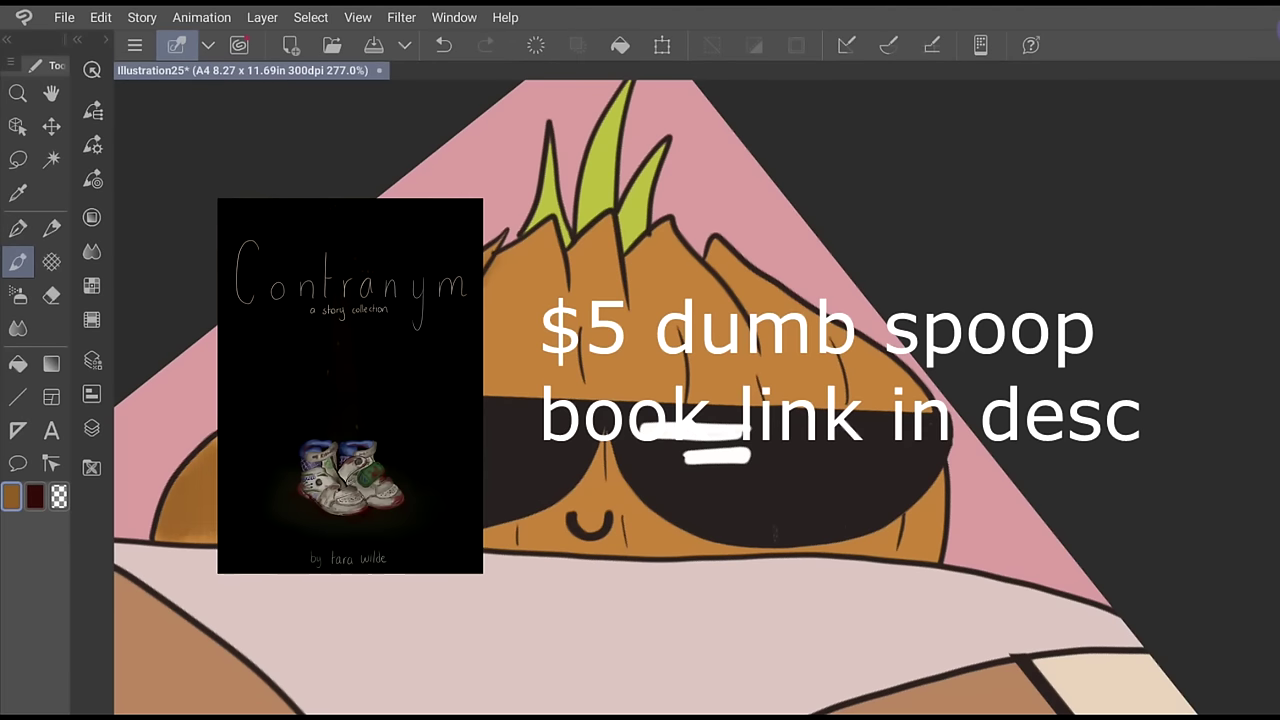
{"action": "left_click_drag", "start_coordinate": [700, 400], "coordinate": [534, 356]}
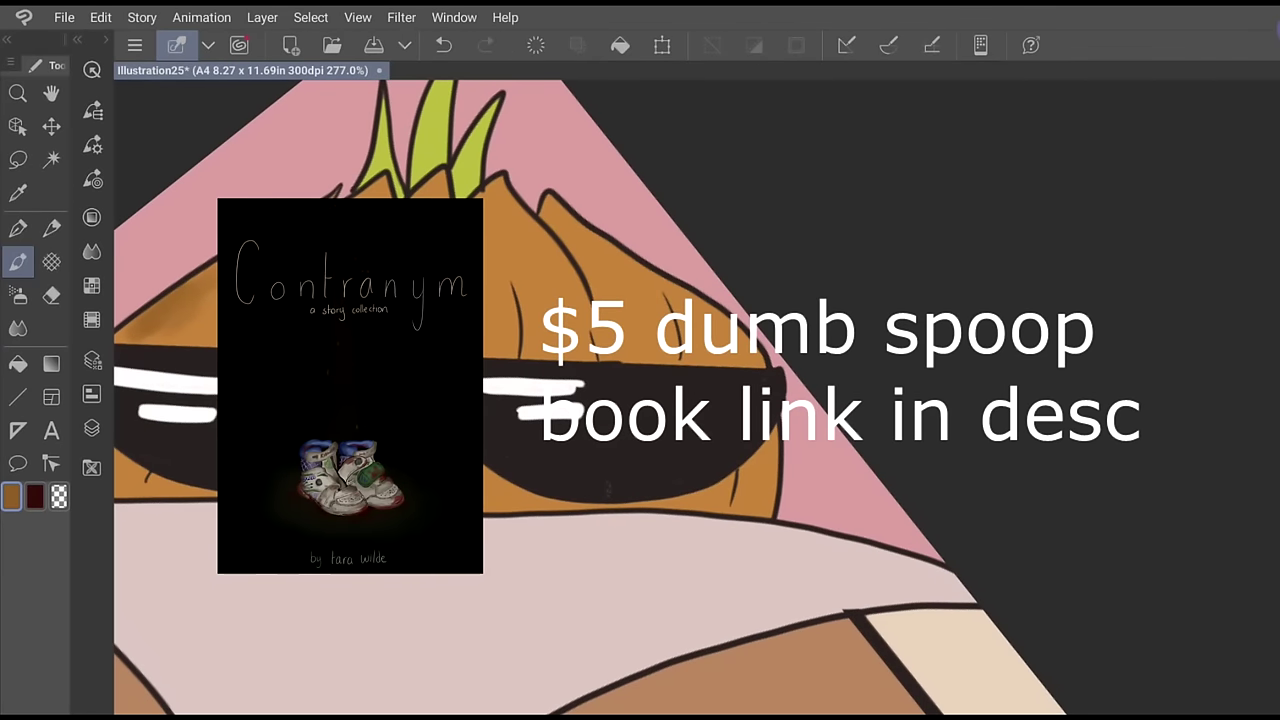
{"action": "mouse_move", "coordinate": [772, 454]}
{"action": "left_mouse_down"}
{"action": "mouse_move", "coordinate": [764, 512]}
{"action": "mouse_move", "coordinate": [734, 508]}
{"action": "left_mouse_up"}
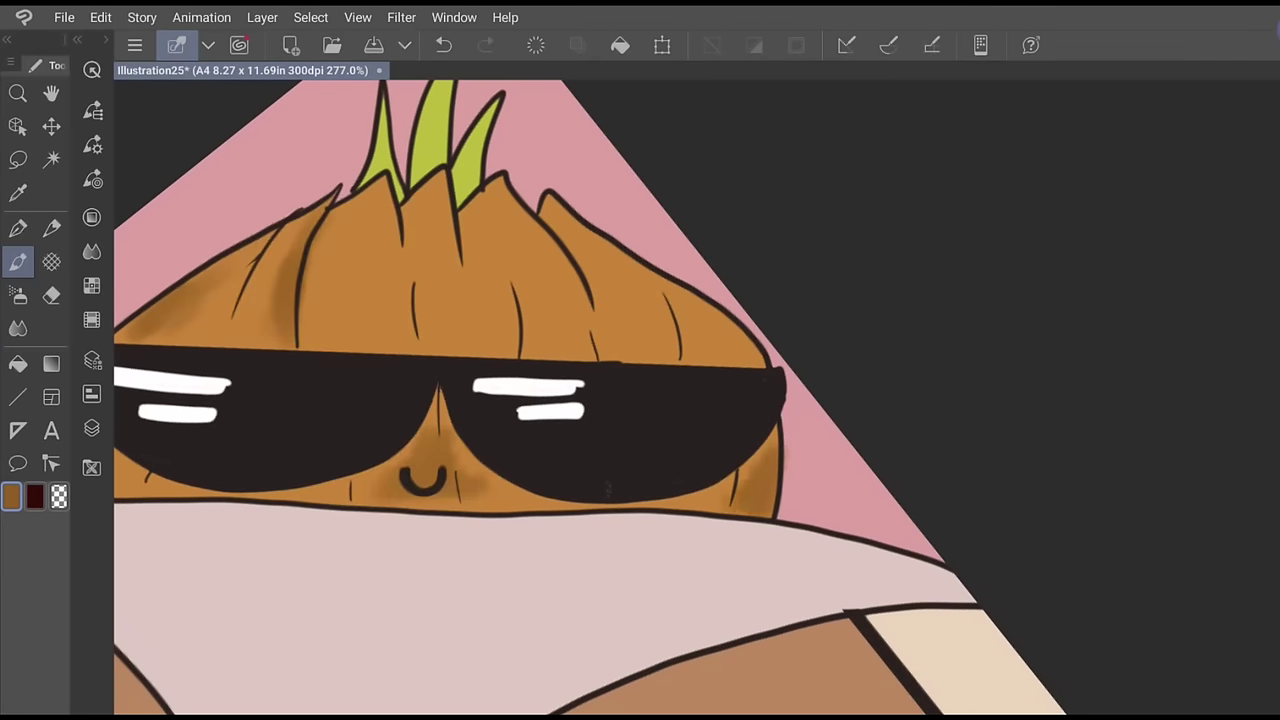
{"action": "mouse_move", "coordinate": [754, 354]}
{"action": "left_mouse_down"}
{"action": "mouse_move", "coordinate": [692, 304]}
{"action": "mouse_move", "coordinate": [704, 358]}
{"action": "left_mouse_up"}
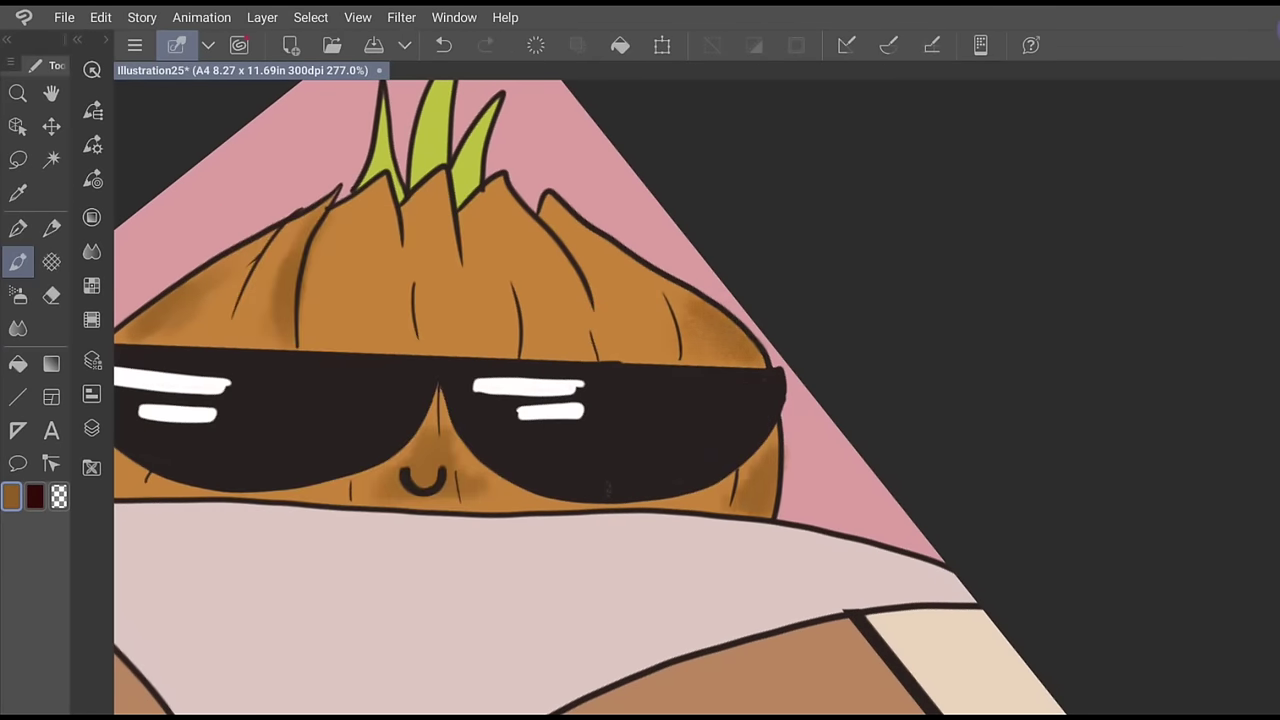
Shade the onion's pointed skin tips and the strip just above the sunglasses in dark brown
{"action": "mouse_move", "coordinate": [560, 206]}
{"action": "left_mouse_down"}
{"action": "mouse_move", "coordinate": [542, 244]}
{"action": "mouse_move", "coordinate": [562, 244]}
{"action": "left_mouse_up"}
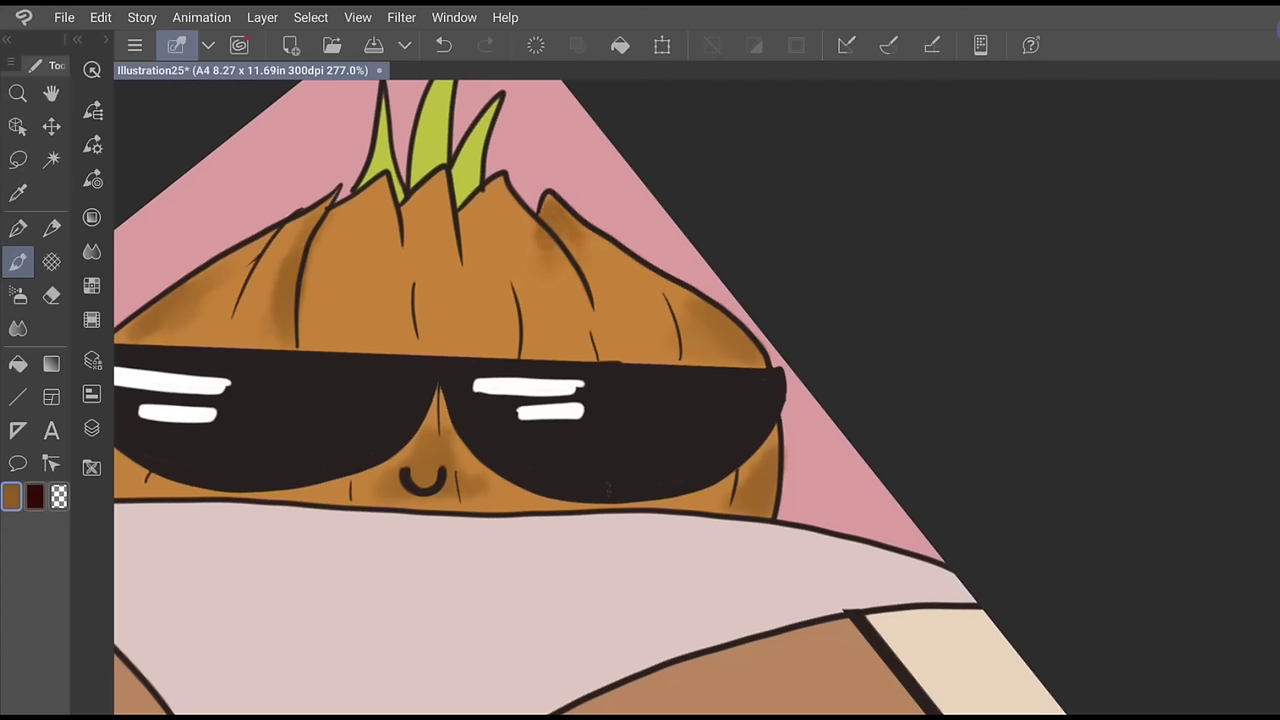
{"action": "mouse_move", "coordinate": [498, 186]}
{"action": "left_mouse_down"}
{"action": "mouse_move", "coordinate": [476, 220]}
{"action": "mouse_move", "coordinate": [494, 228]}
{"action": "left_mouse_up"}
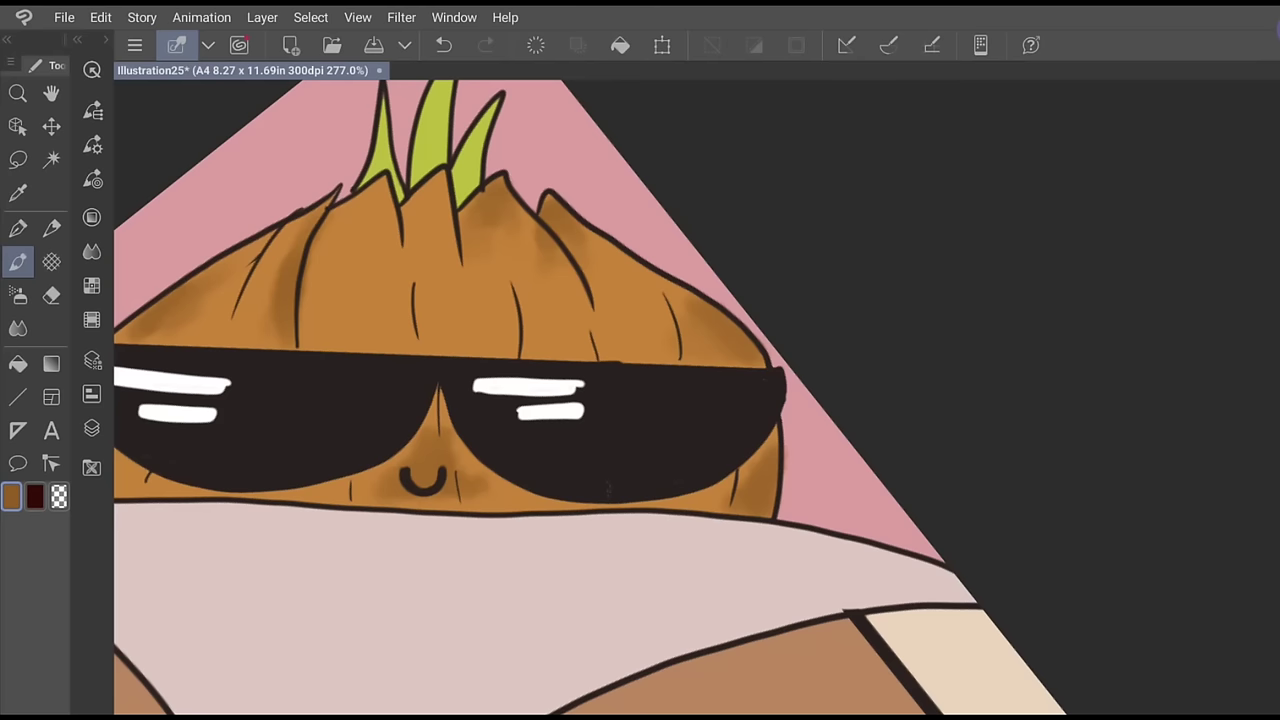
{"action": "left_click_drag", "start_coordinate": [432, 188], "coordinate": [412, 222]}
{"action": "left_click_drag", "start_coordinate": [446, 174], "coordinate": [424, 222]}
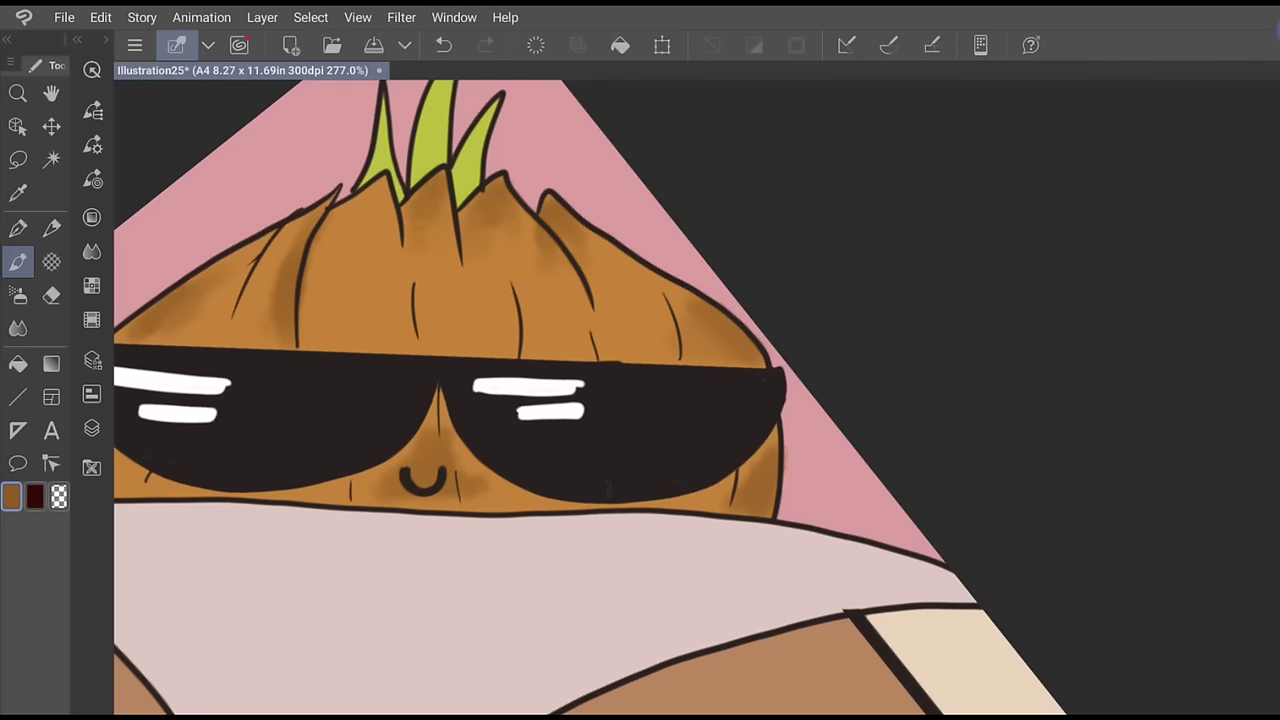
{"action": "mouse_move", "coordinate": [382, 184]}
{"action": "left_mouse_down"}
{"action": "mouse_move", "coordinate": [360, 236]}
{"action": "mouse_move", "coordinate": [348, 222]}
{"action": "left_mouse_up"}
{"action": "mouse_move", "coordinate": [390, 194]}
{"action": "left_mouse_down"}
{"action": "mouse_move", "coordinate": [374, 242]}
{"action": "mouse_move", "coordinate": [388, 244]}
{"action": "left_mouse_up"}
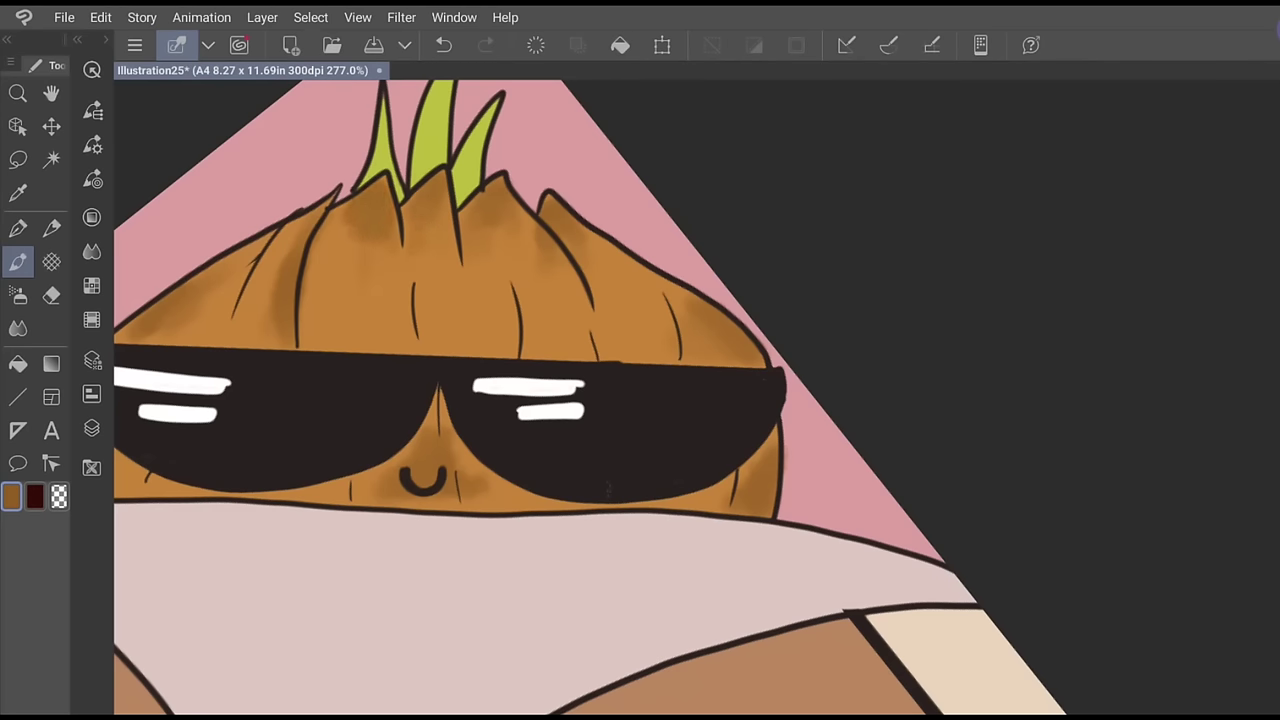
{"action": "left_click_drag", "start_coordinate": [356, 346], "coordinate": [574, 346]}
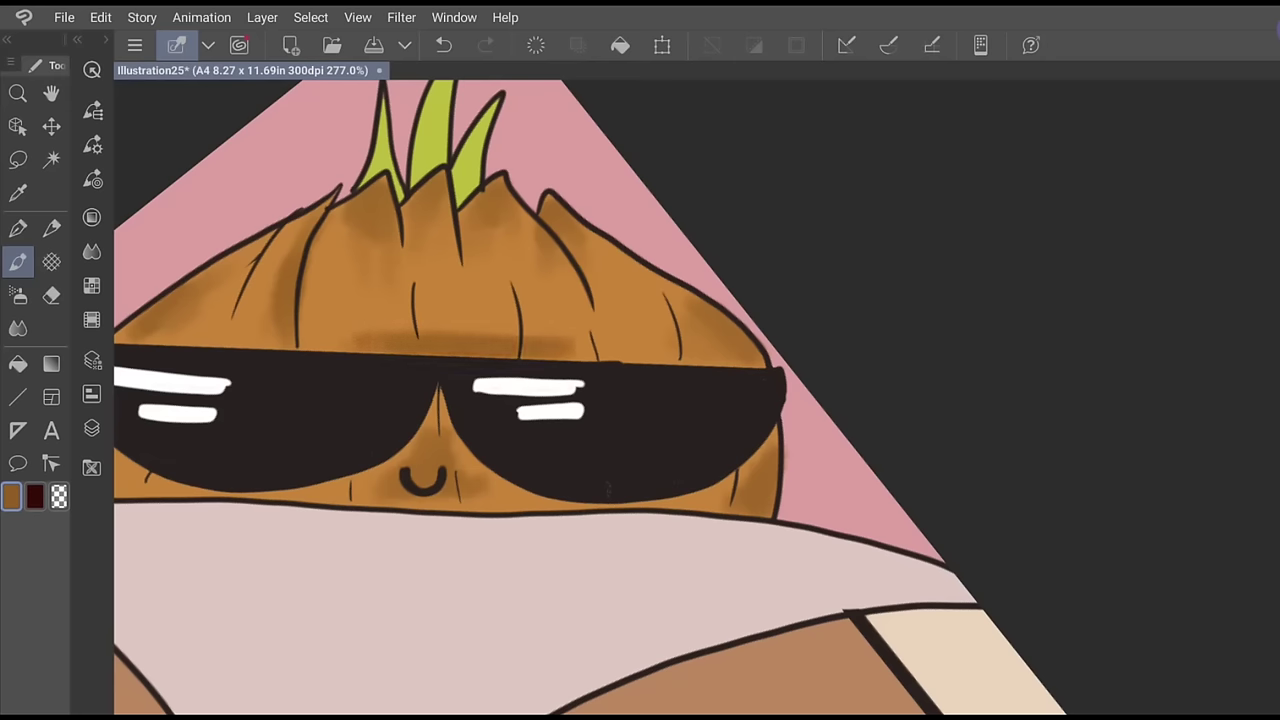
Paint light golden-orange highlight patches across the middle of the onion above the sunglasses
{"action": "left_click", "coordinate": [92, 217]}
{"action": "left_click_drag", "start_coordinate": [226, 406], "coordinate": [222, 377]}
{"action": "left_click", "coordinate": [176, 340]}
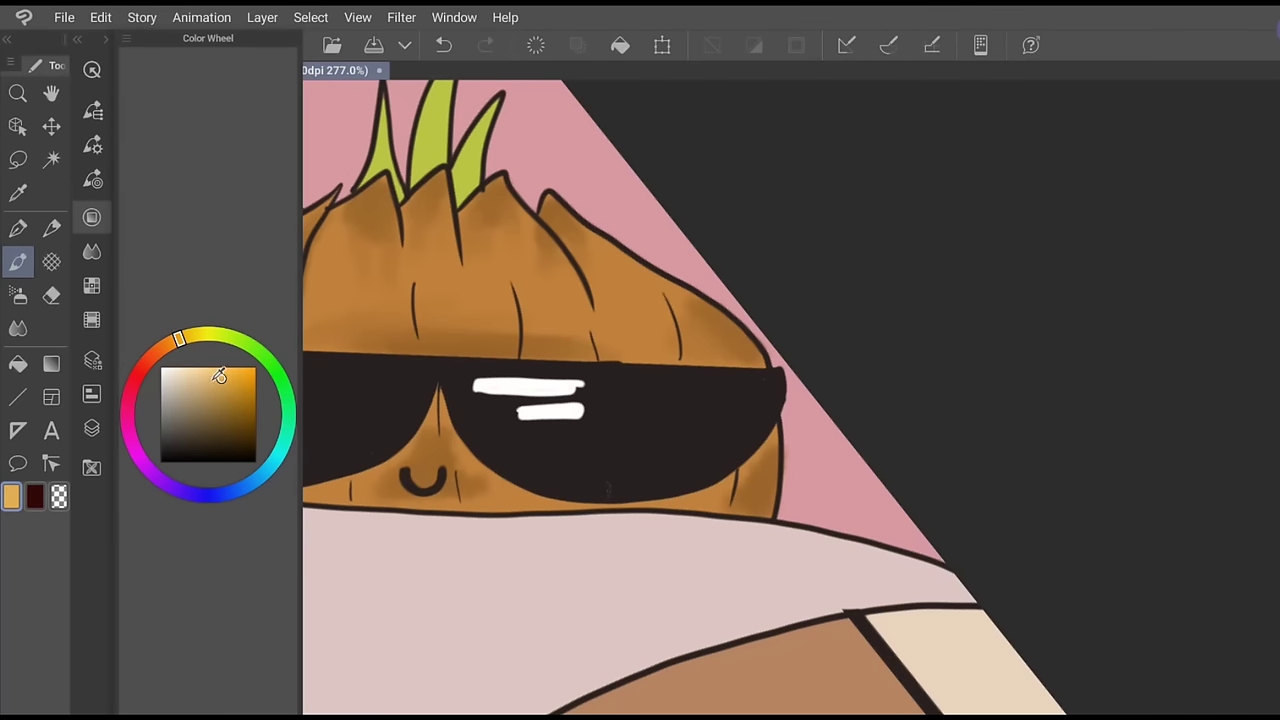
{"action": "left_click", "coordinate": [92, 217]}
{"action": "mouse_move", "coordinate": [330, 284]}
{"action": "left_mouse_down"}
{"action": "mouse_move", "coordinate": [338, 316]}
{"action": "mouse_move", "coordinate": [358, 296]}
{"action": "mouse_move", "coordinate": [370, 320]}
{"action": "left_mouse_up"}
{"action": "mouse_move", "coordinate": [268, 298]}
{"action": "left_mouse_down"}
{"action": "mouse_move", "coordinate": [262, 310]}
{"action": "mouse_move", "coordinate": [230, 294]}
{"action": "mouse_move", "coordinate": [284, 288]}
{"action": "left_mouse_up"}
{"action": "mouse_move", "coordinate": [436, 312]}
{"action": "left_mouse_down"}
{"action": "mouse_move", "coordinate": [486, 302]}
{"action": "mouse_move", "coordinate": [474, 278]}
{"action": "mouse_move", "coordinate": [440, 292]}
{"action": "left_mouse_up"}
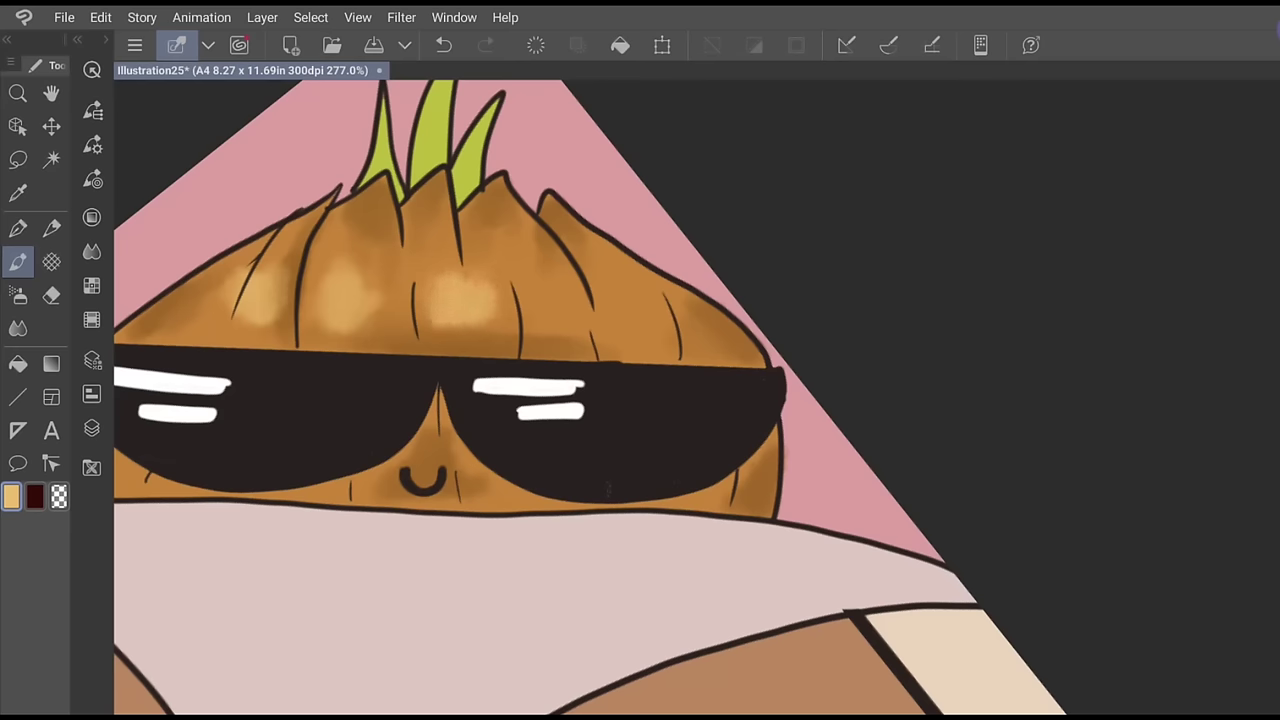
{"action": "mouse_move", "coordinate": [532, 320]}
{"action": "left_mouse_down"}
{"action": "mouse_move", "coordinate": [556, 296]}
{"action": "mouse_move", "coordinate": [670, 302]}
{"action": "mouse_move", "coordinate": [680, 330]}
{"action": "left_mouse_up"}
Add smaller pale cream highlights inside the golden patches using the watercolor brush at size 13.4
{"action": "left_click", "coordinate": [92, 217]}
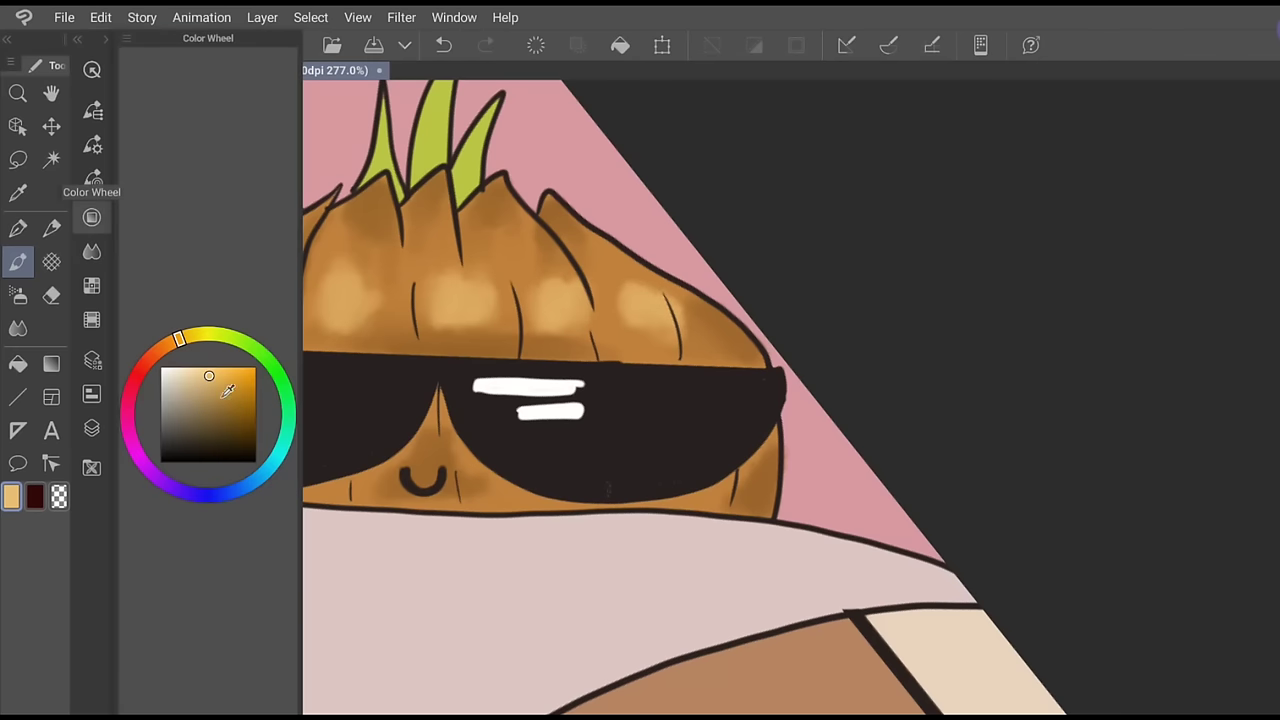
{"action": "left_click", "coordinate": [183, 368]}
{"action": "left_click", "coordinate": [92, 144]}
{"action": "left_click", "coordinate": [195, 104]}
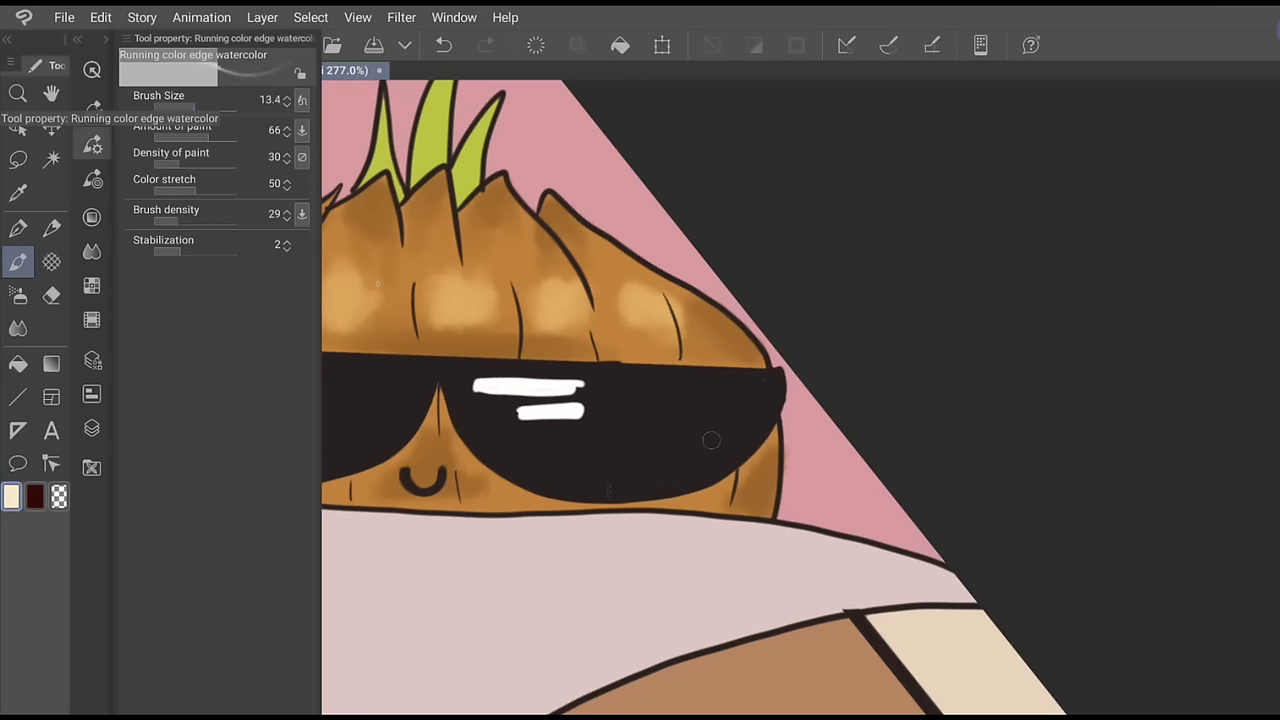
{"action": "left_click", "coordinate": [712, 439]}
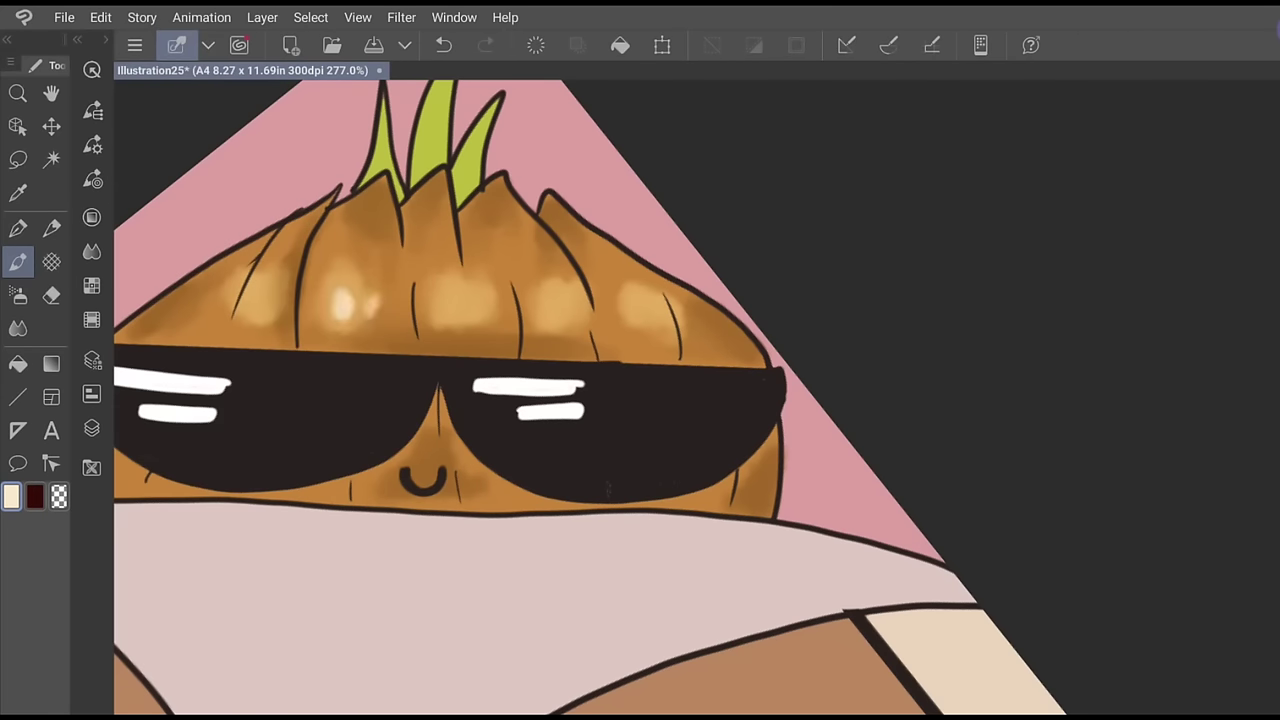
{"action": "left_click_drag", "start_coordinate": [270, 296], "coordinate": [290, 300]}
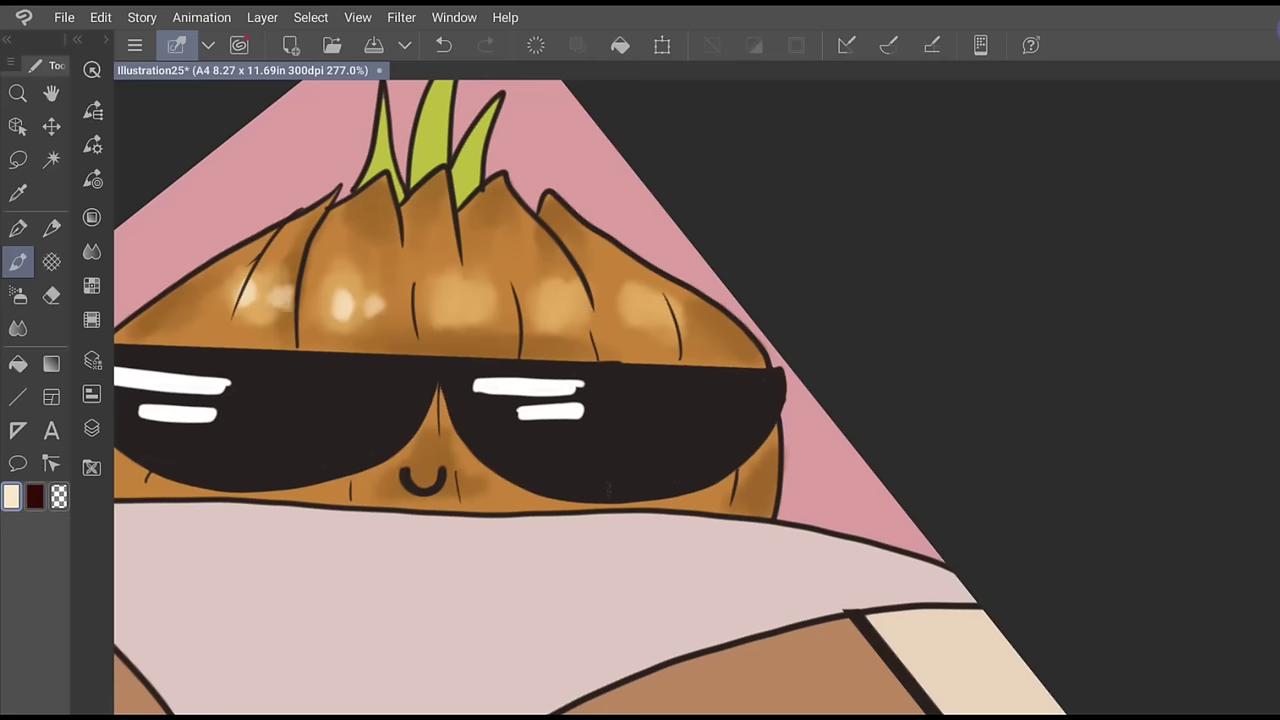
{"action": "mouse_move", "coordinate": [441, 292]}
{"action": "left_mouse_down"}
{"action": "mouse_move", "coordinate": [445, 320]}
{"action": "mouse_move", "coordinate": [502, 305]}
{"action": "mouse_move", "coordinate": [545, 319]}
{"action": "left_mouse_up"}
{"action": "left_click_drag", "start_coordinate": [640, 298], "coordinate": [658, 314]}
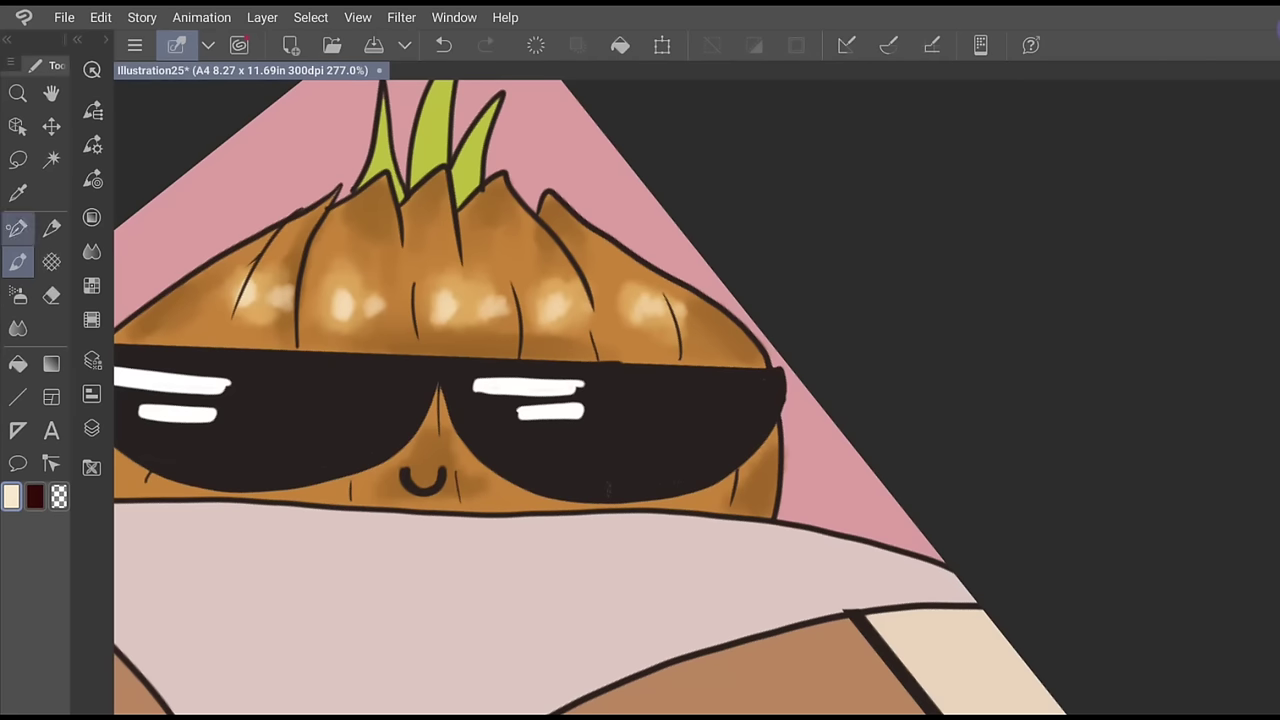
Add small pure white glints to the onion's highlights and its green sprouts with the Pen tool
{"action": "left_click", "coordinate": [17, 228]}
{"action": "left_click", "coordinate": [92, 217]}
{"action": "left_click", "coordinate": [162, 367]}
{"action": "left_click", "coordinate": [92, 217]}
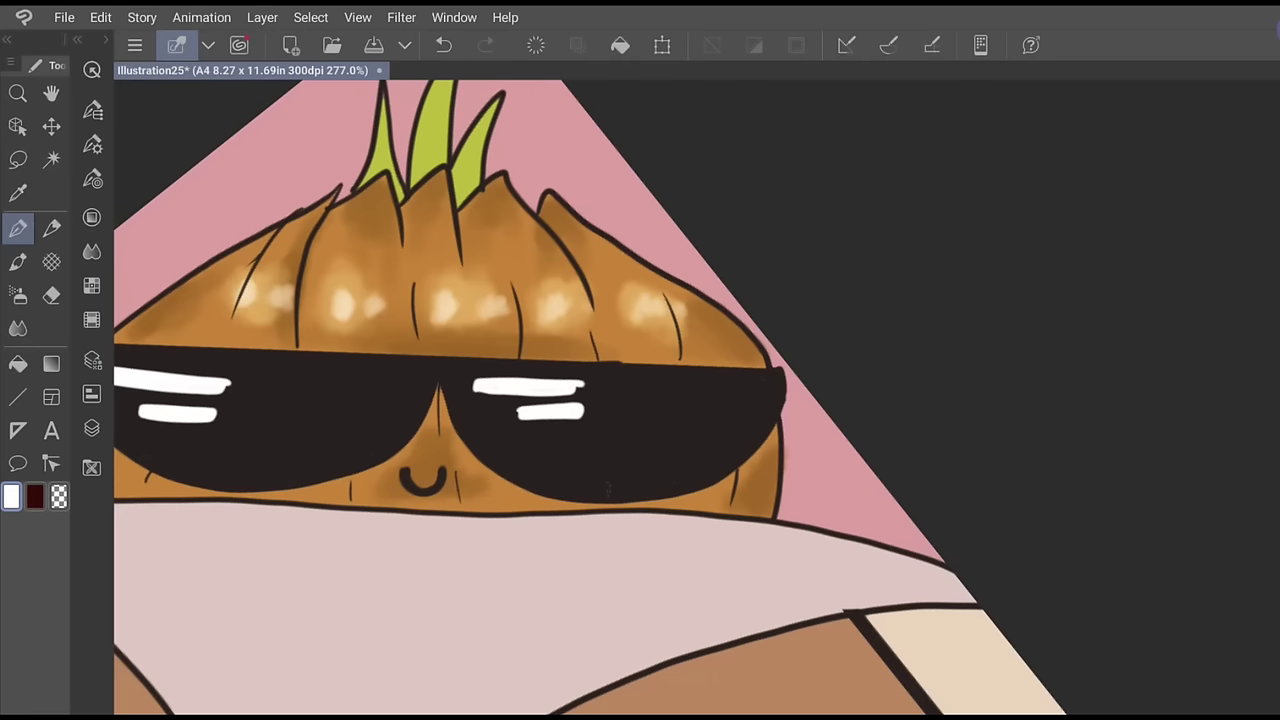
{"action": "scroll", "coordinate": [608, 489], "scroll_direction": "down", "scroll_amount": 3}
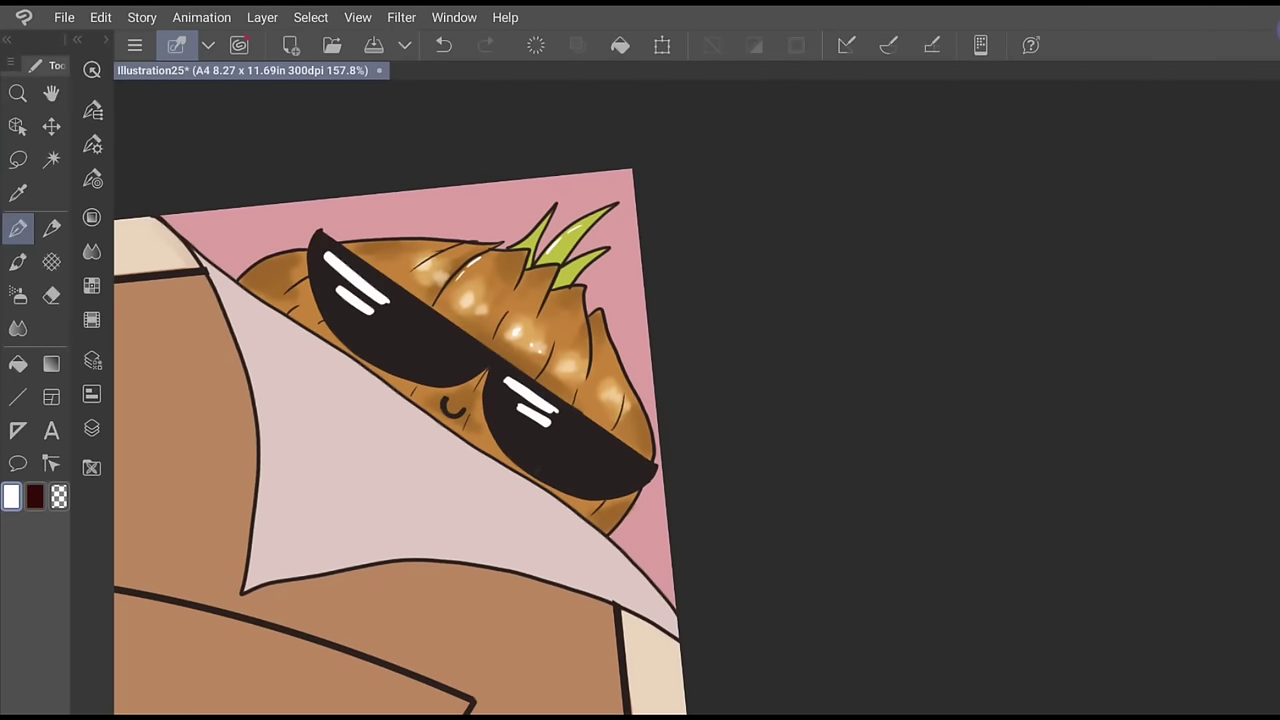
Make Layer 6 active and choose a new hue for the drawing colour
{"action": "scroll", "coordinate": [400, 420], "scroll_direction": "down", "scroll_amount": 5}
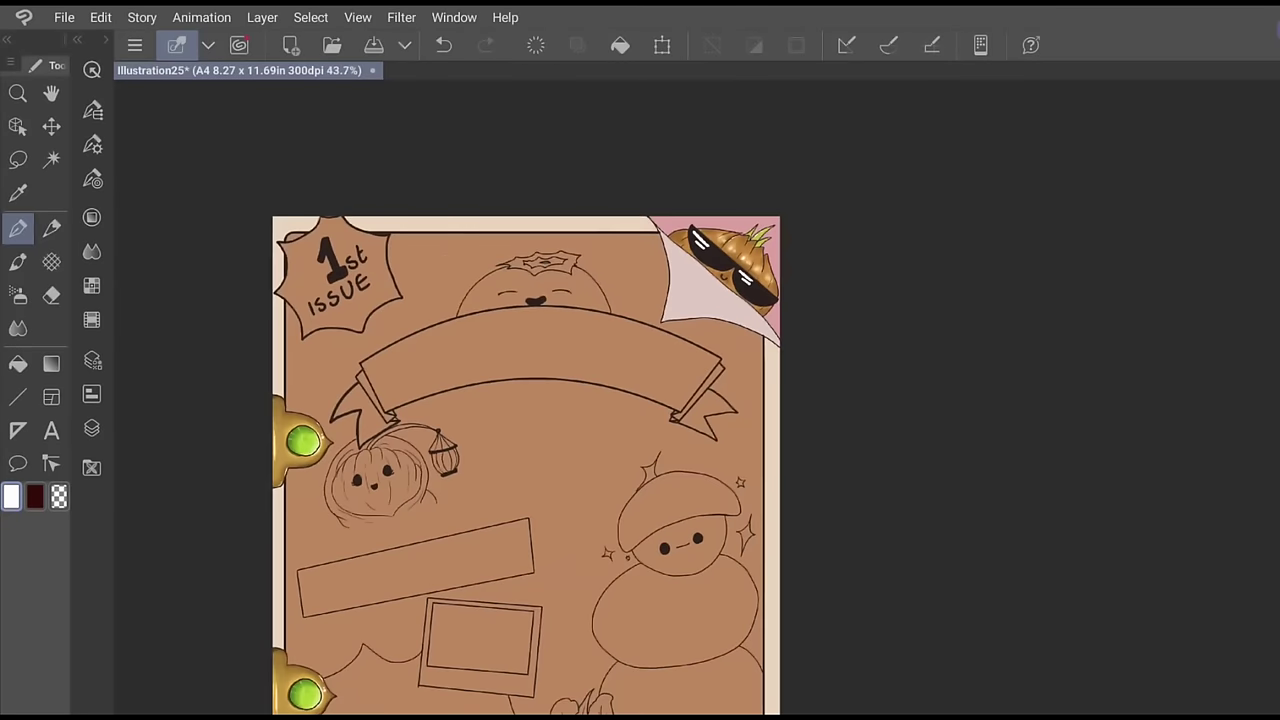
{"action": "scroll", "coordinate": [480, 420], "scroll_direction": "up", "scroll_amount": 3}
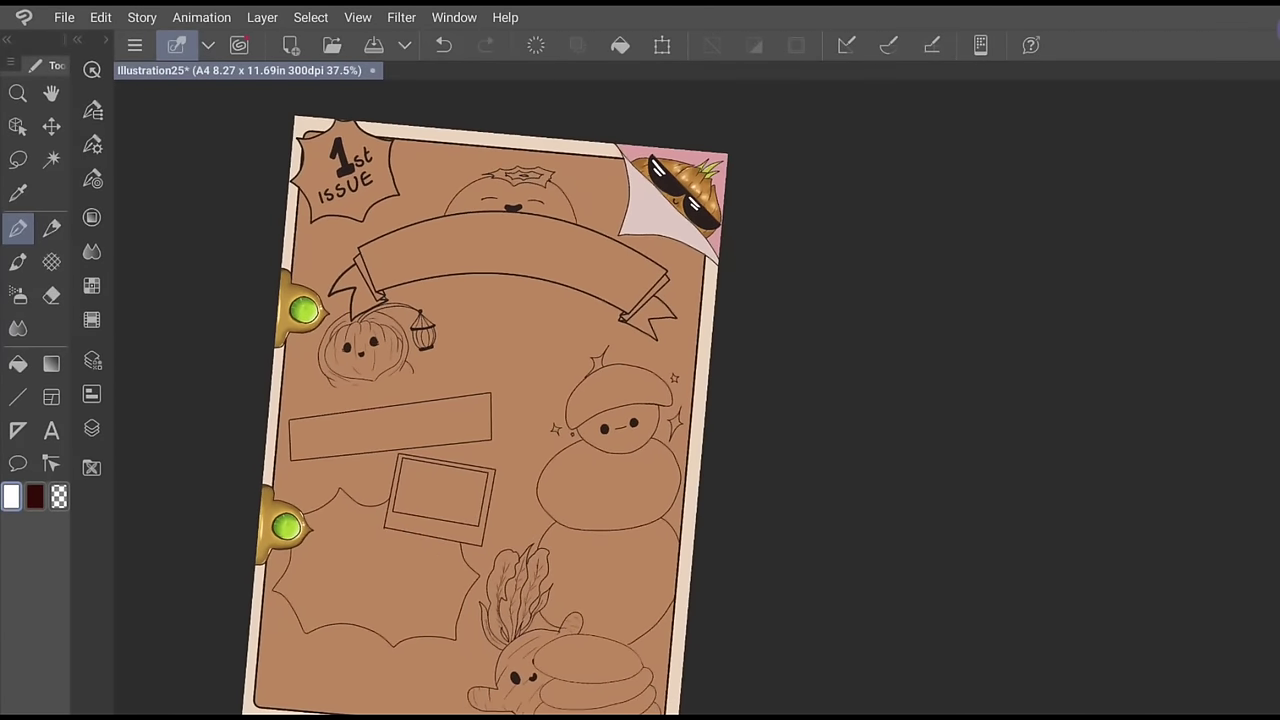
{"action": "scroll", "coordinate": [500, 415], "scroll_direction": "up", "scroll_amount": 1}
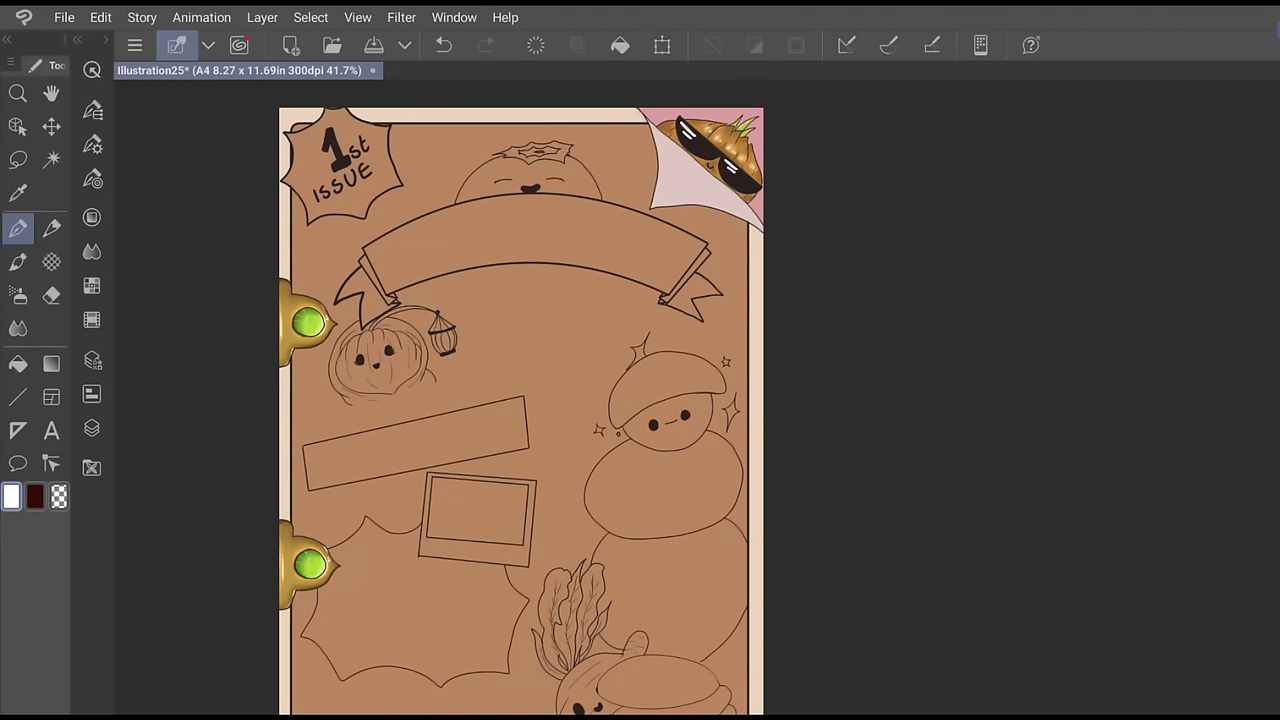
{"action": "left_click", "coordinate": [91, 428]}
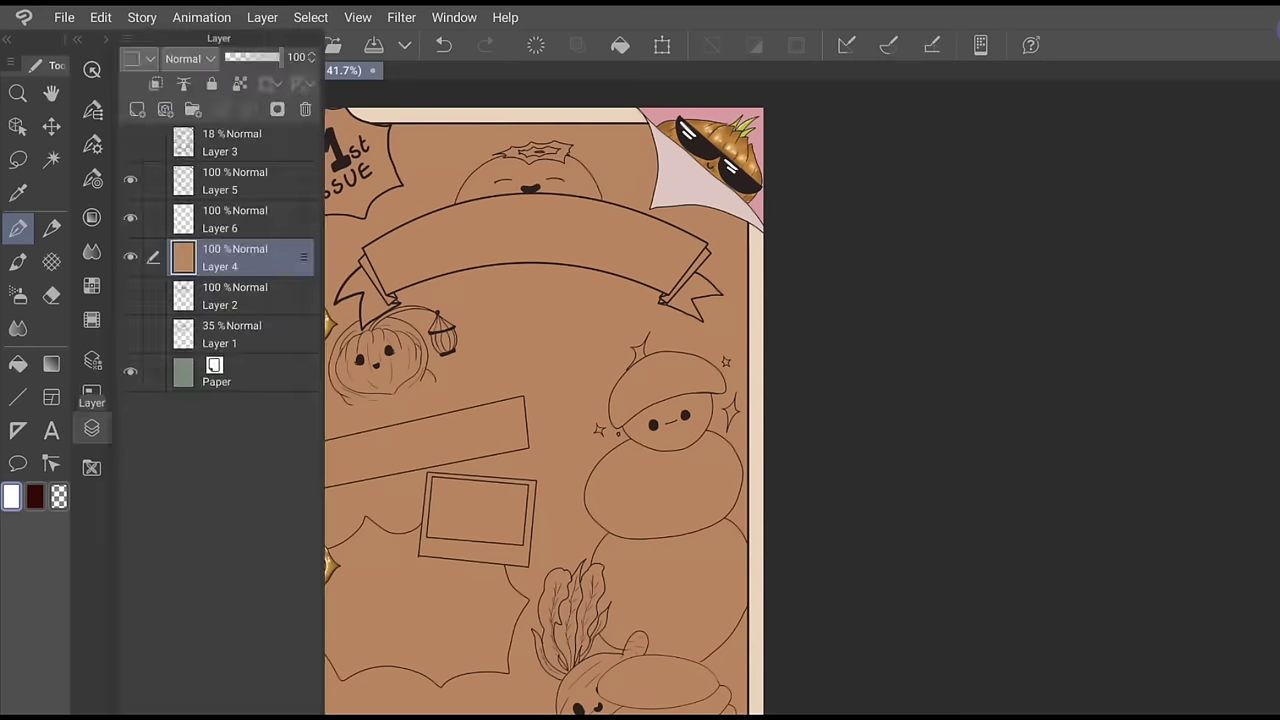
{"action": "left_click", "coordinate": [228, 219]}
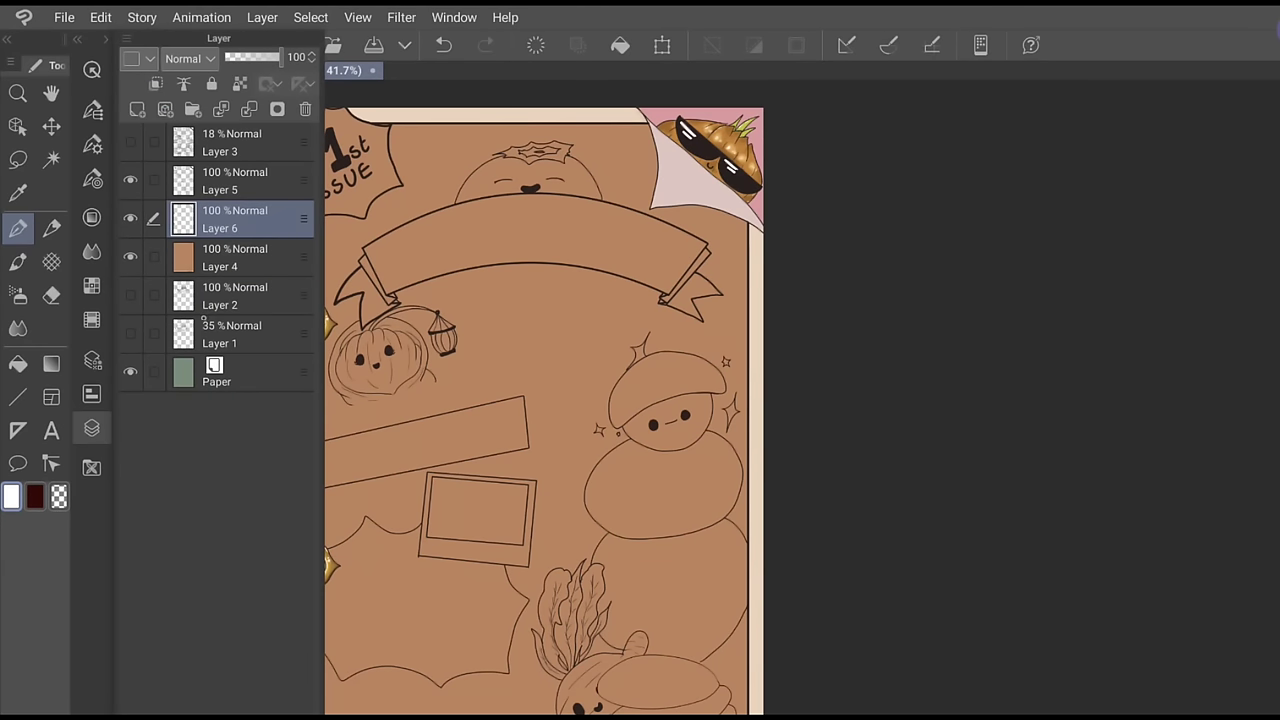
{"action": "left_click", "coordinate": [91, 217]}
{"action": "mouse_move", "coordinate": [178, 338]}
{"action": "left_mouse_down"}
{"action": "mouse_move", "coordinate": [200, 334]}
{"action": "mouse_move", "coordinate": [236, 356]}
{"action": "left_mouse_up"}
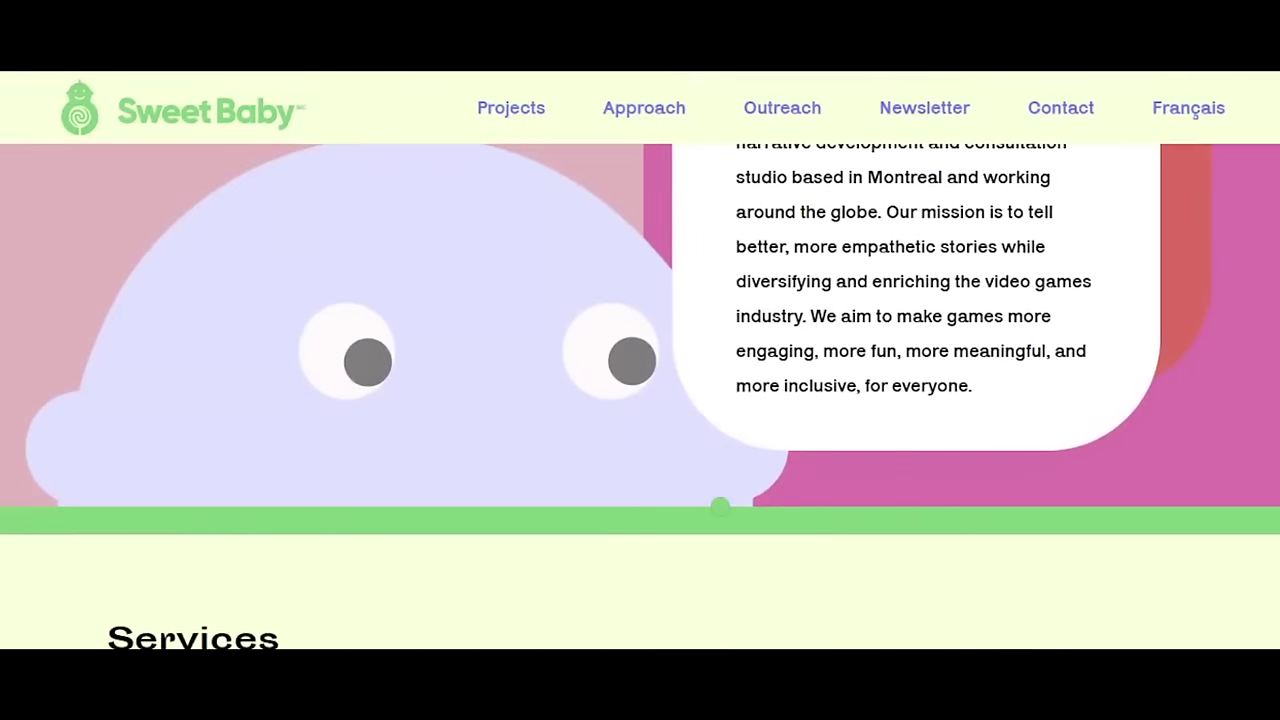
Switch to the Sweet Baby website and view its Services section
{"action": "scroll", "coordinate": [720, 505], "scroll_direction": "down", "scroll_amount": 4}
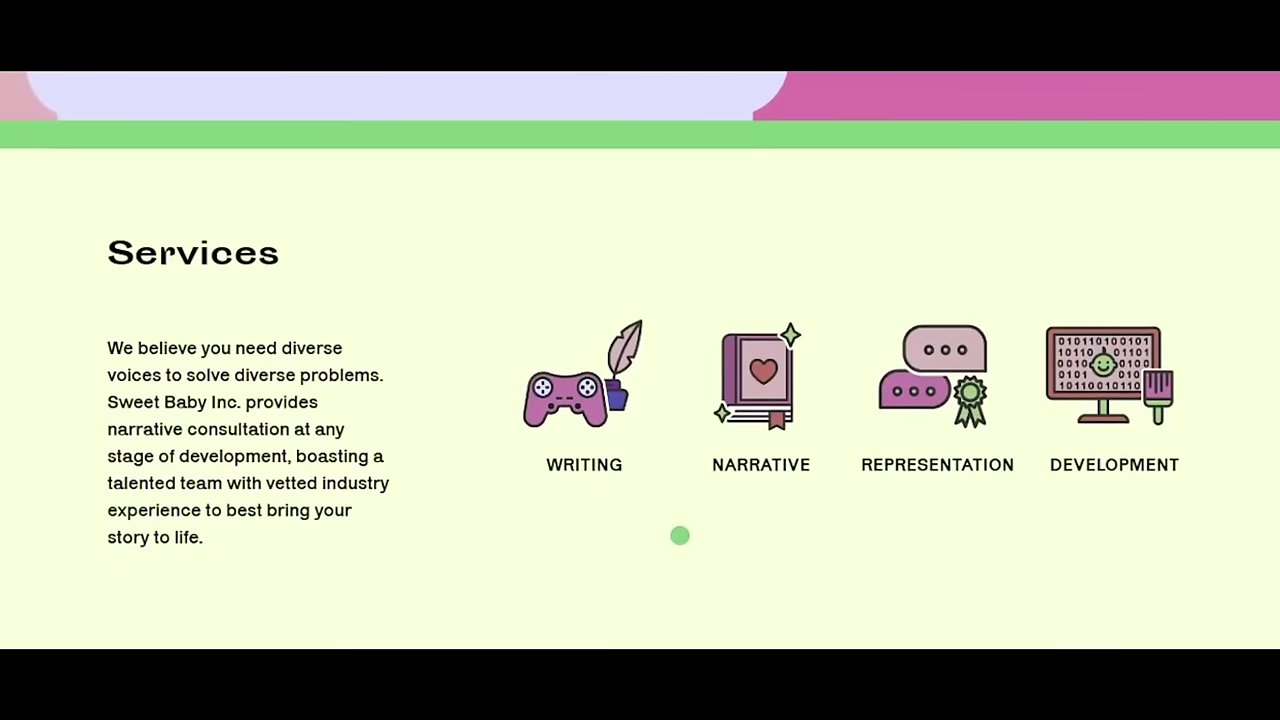
Examine the Outreach section and the featured game Projects on the Sweet Baby home page
{"action": "scroll", "coordinate": [679, 536], "scroll_direction": "down", "scroll_amount": 6}
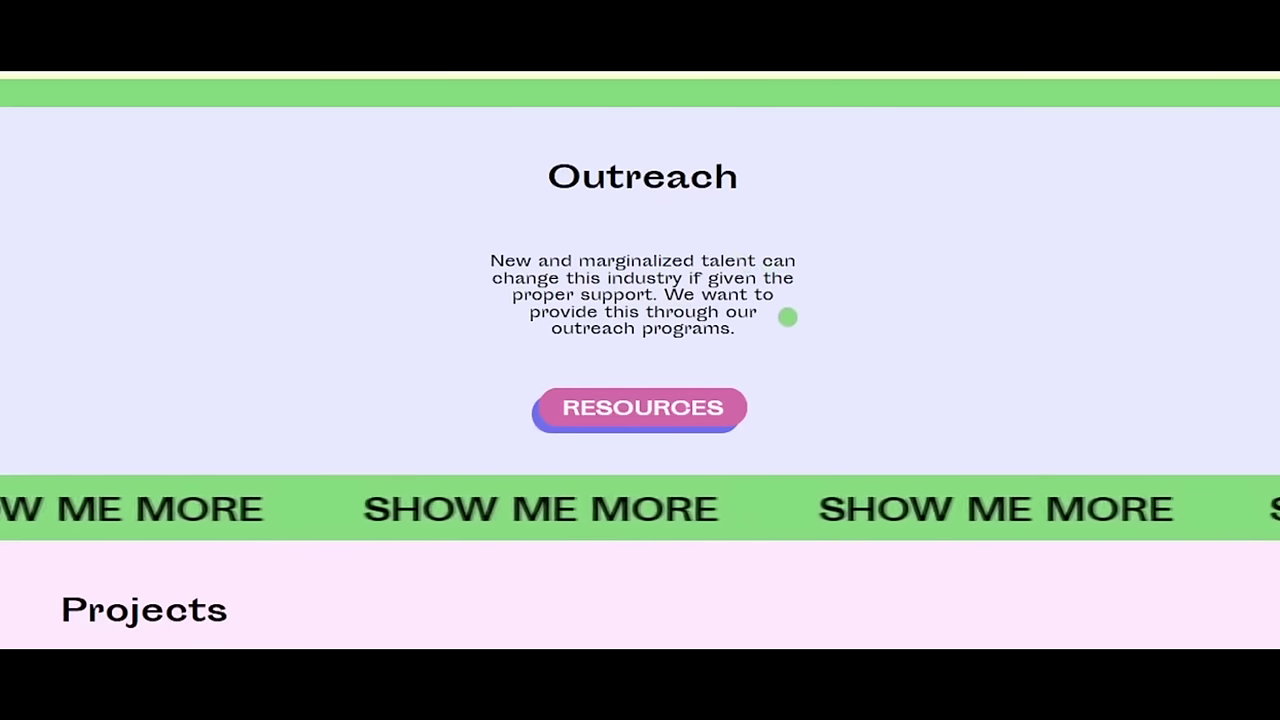
{"action": "scroll", "coordinate": [780, 343], "scroll_direction": "down", "scroll_amount": 2}
{"action": "scroll", "coordinate": [780, 345], "scroll_direction": "down", "scroll_amount": 4}
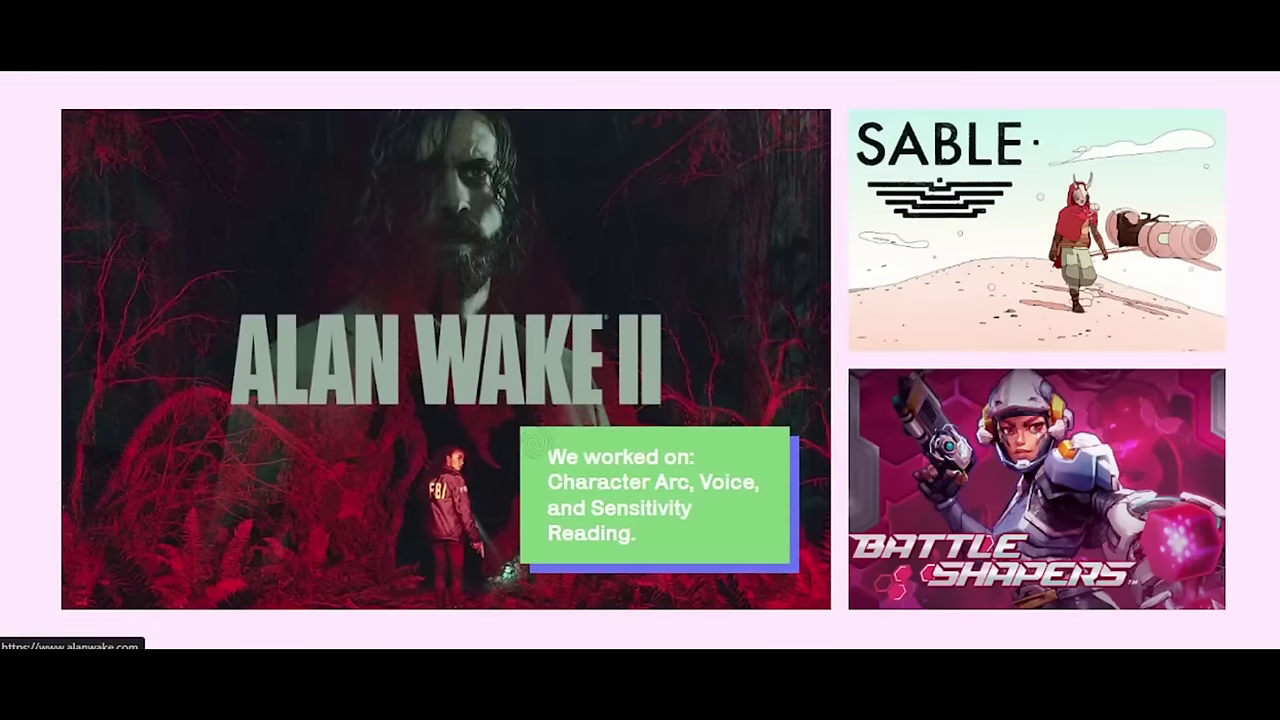
{"action": "scroll", "coordinate": [537, 442], "scroll_direction": "down", "scroll_amount": 1}
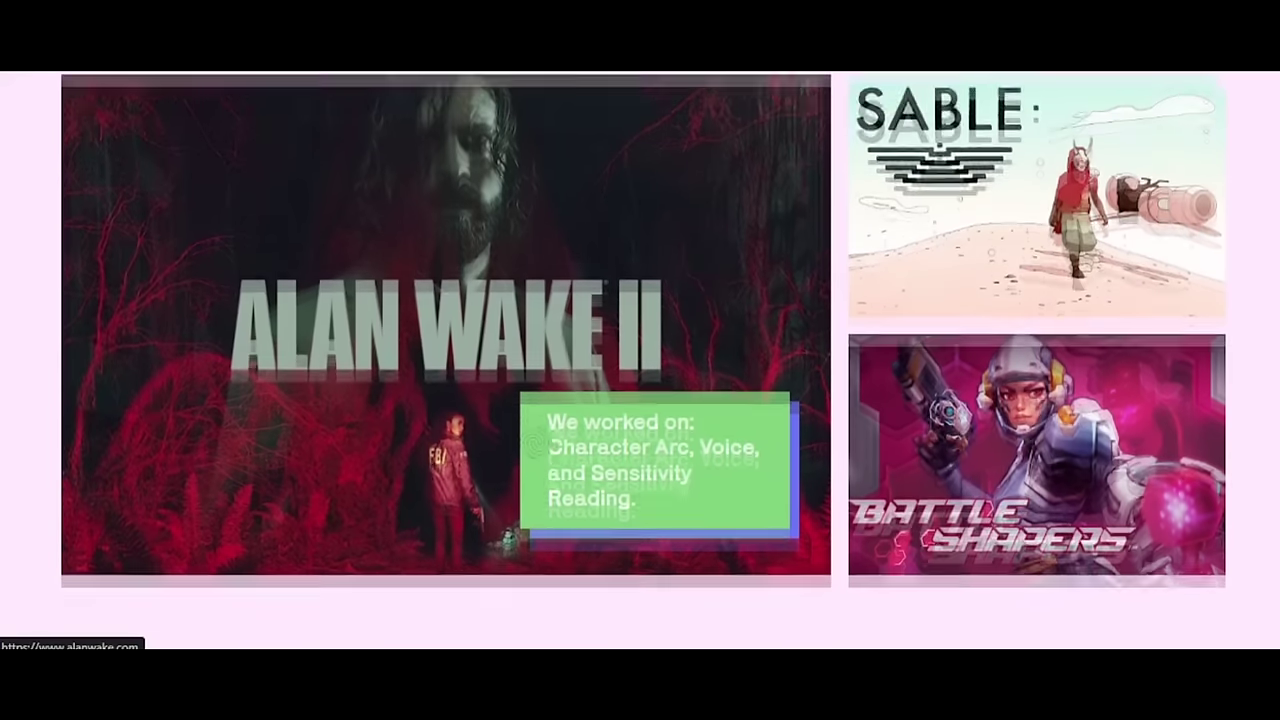
{"action": "scroll", "coordinate": [1140, 410], "scroll_direction": "down", "scroll_amount": 3}
{"action": "scroll", "coordinate": [1145, 412], "scroll_direction": "down", "scroll_amount": 2}
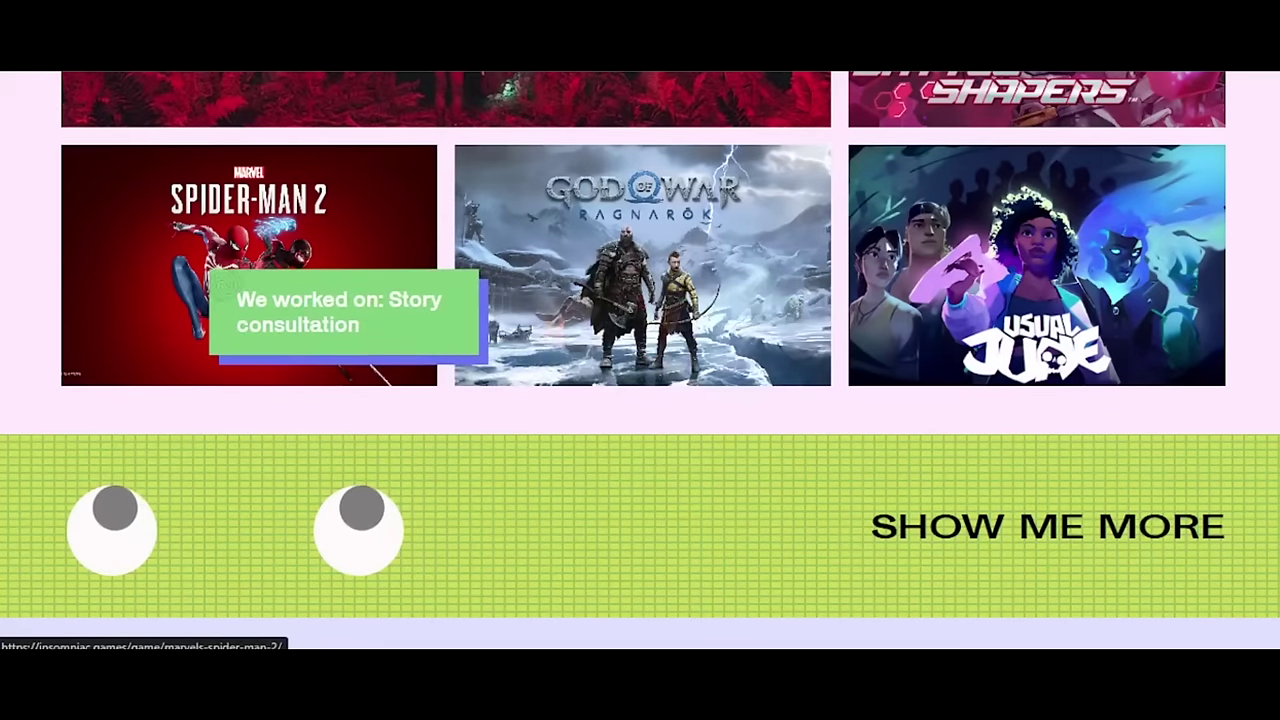
Review the Our Clients logos and the contact footer at the end of the Sweet Baby home page
{"action": "scroll", "coordinate": [223, 286], "scroll_direction": "down", "scroll_amount": 5}
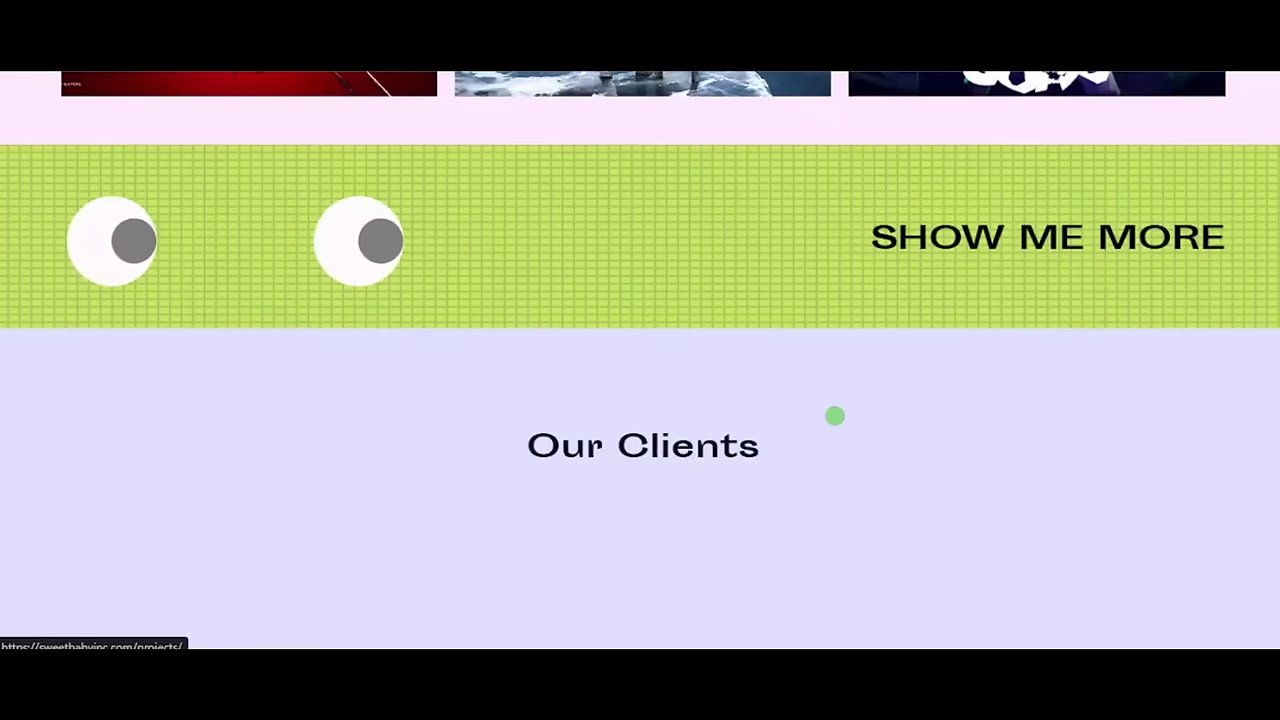
{"action": "scroll", "coordinate": [835, 416], "scroll_direction": "down", "scroll_amount": 3}
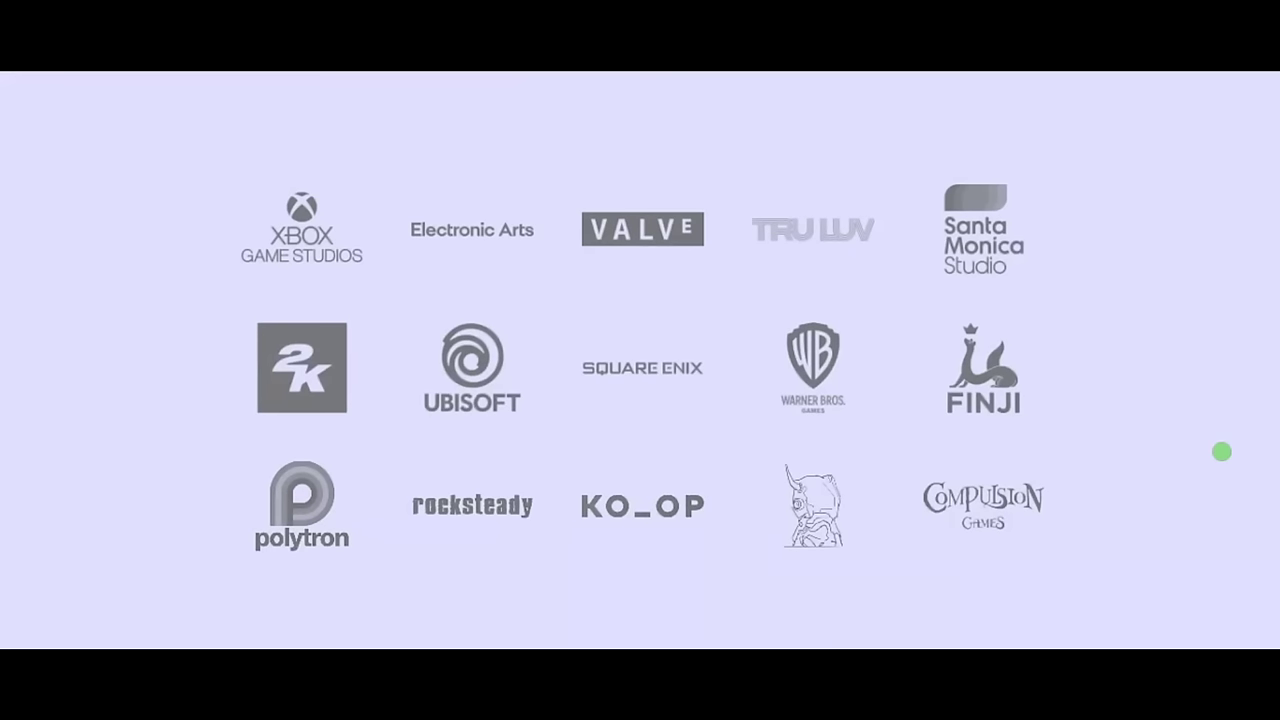
{"action": "scroll", "coordinate": [1222, 452], "scroll_direction": "down", "scroll_amount": 5}
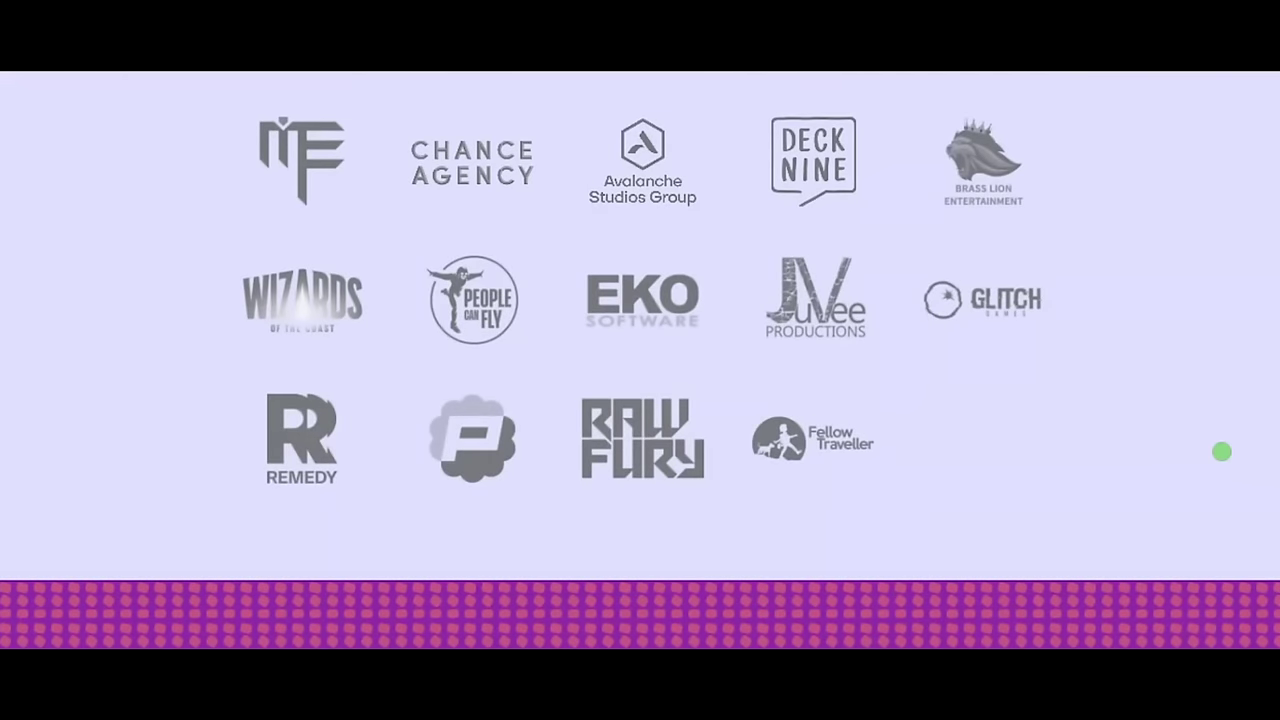
{"action": "scroll", "coordinate": [1222, 452], "scroll_direction": "down", "scroll_amount": 4}
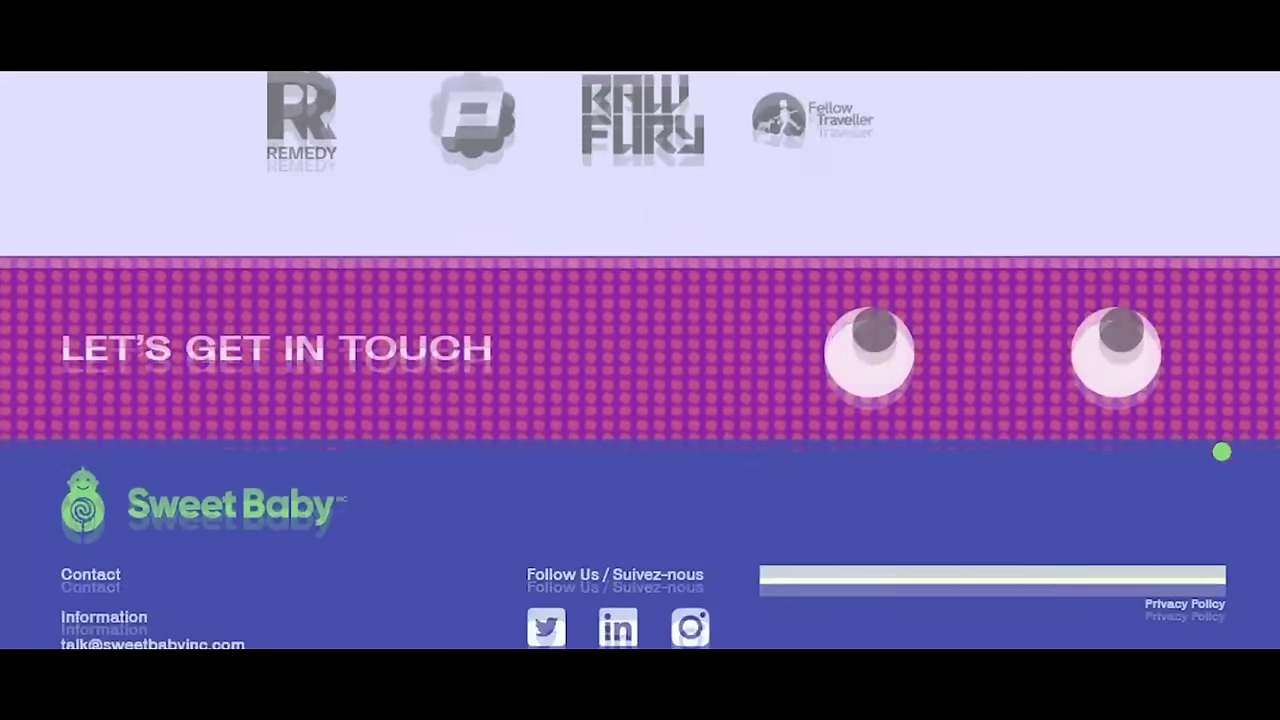
{"action": "scroll", "coordinate": [1222, 452], "scroll_direction": "up", "scroll_amount": 20}
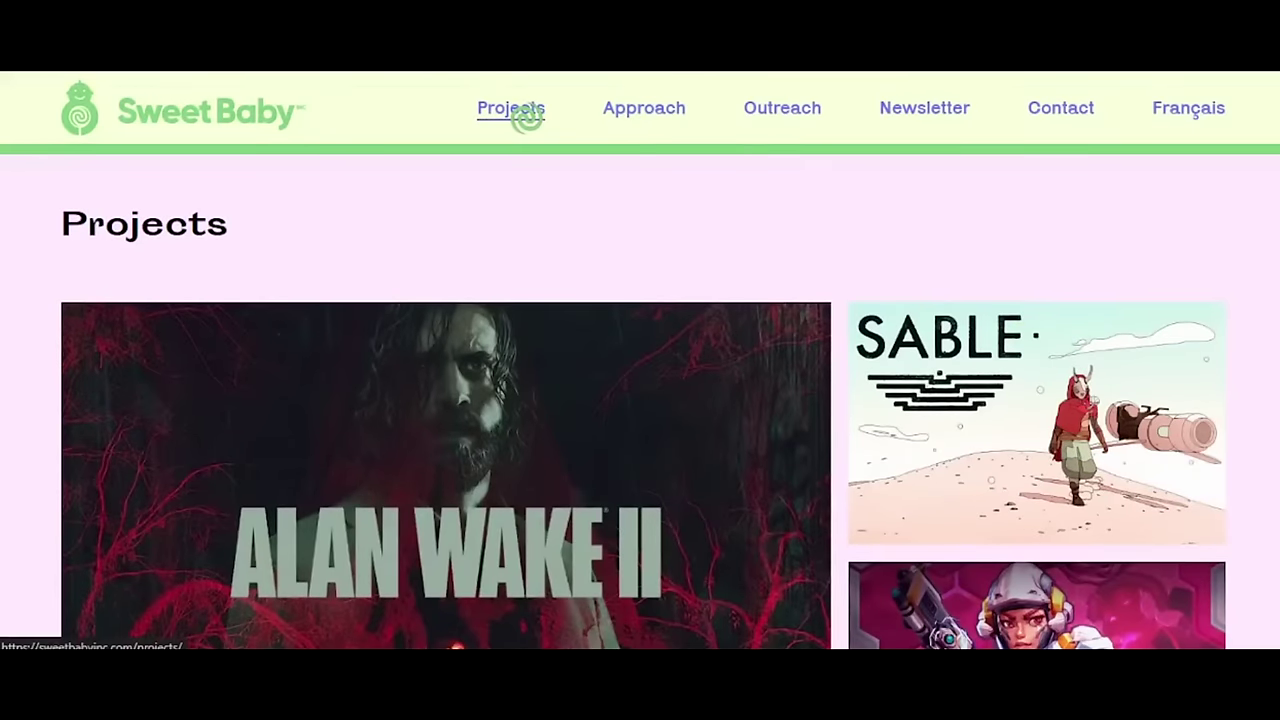
Open the Sweet Baby Projects page and examine the Sable feature, the announced projects and the Suicide Squad work description
{"action": "left_click", "coordinate": [523, 113]}
{"action": "scroll", "coordinate": [949, 277], "scroll_direction": "down", "scroll_amount": 4}
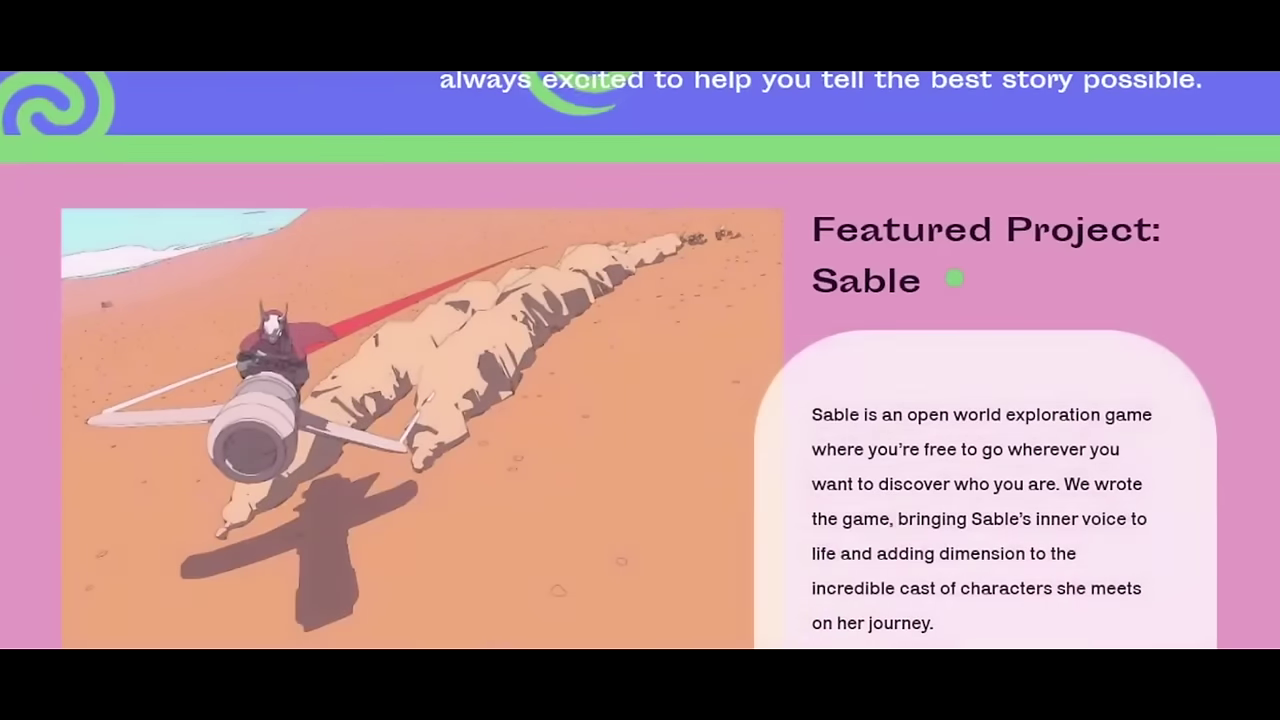
{"action": "scroll", "coordinate": [954, 278], "scroll_direction": "down", "scroll_amount": 1}
{"action": "scroll", "coordinate": [954, 278], "scroll_direction": "down", "scroll_amount": 6}
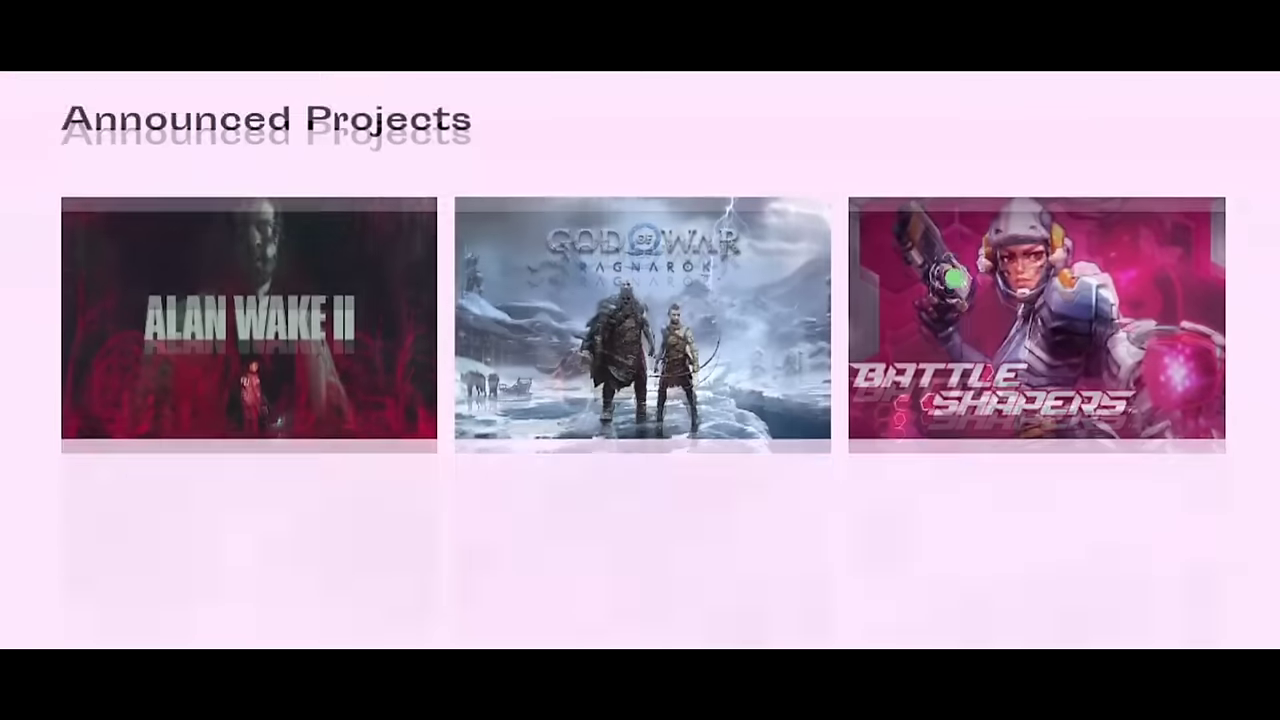
{"action": "scroll", "coordinate": [954, 278], "scroll_direction": "down", "scroll_amount": 2}
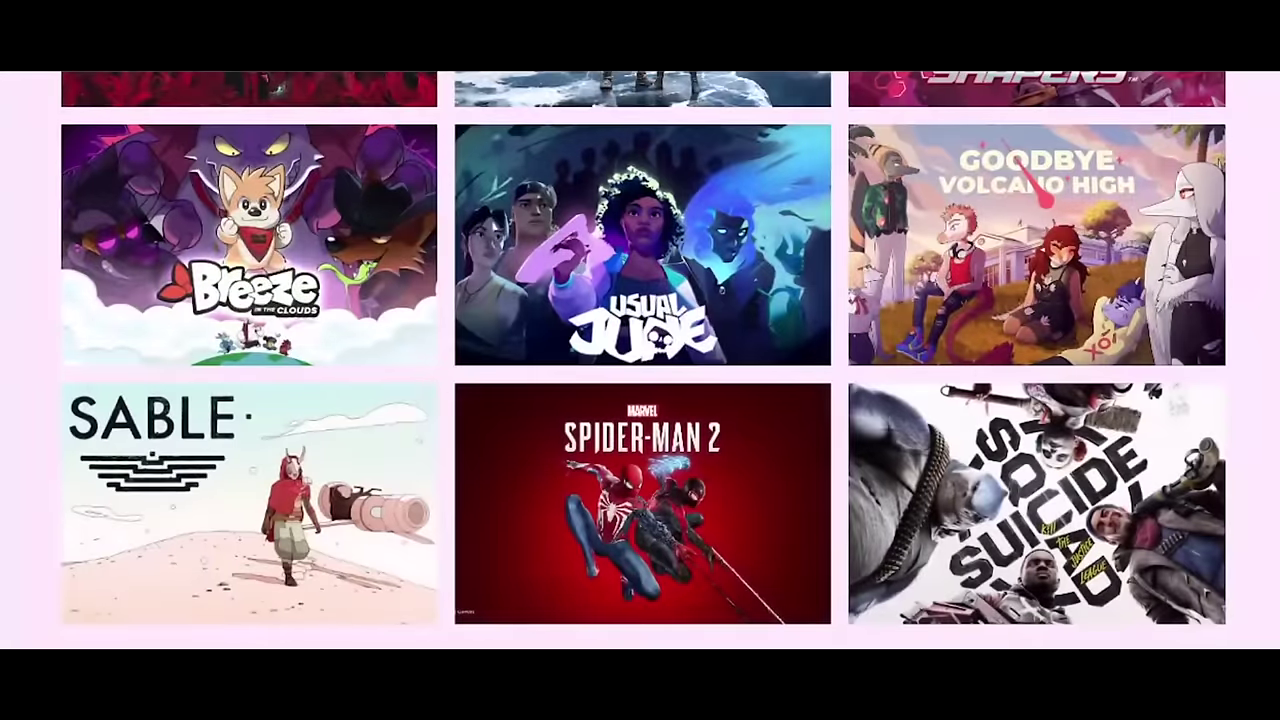
{"action": "scroll", "coordinate": [644, 360], "scroll_direction": "down", "scroll_amount": 3}
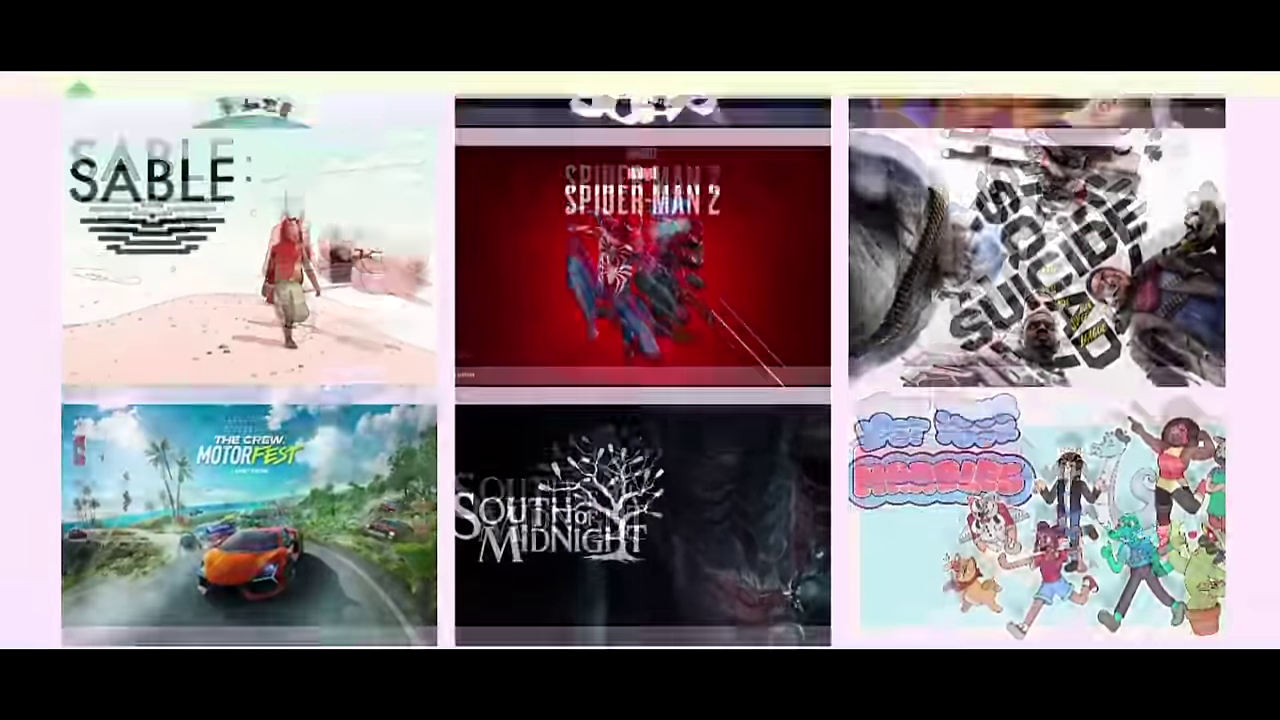
{"action": "scroll", "coordinate": [917, 335], "scroll_direction": "up", "scroll_amount": 1}
{"action": "mouse_move", "coordinate": [917, 335]}
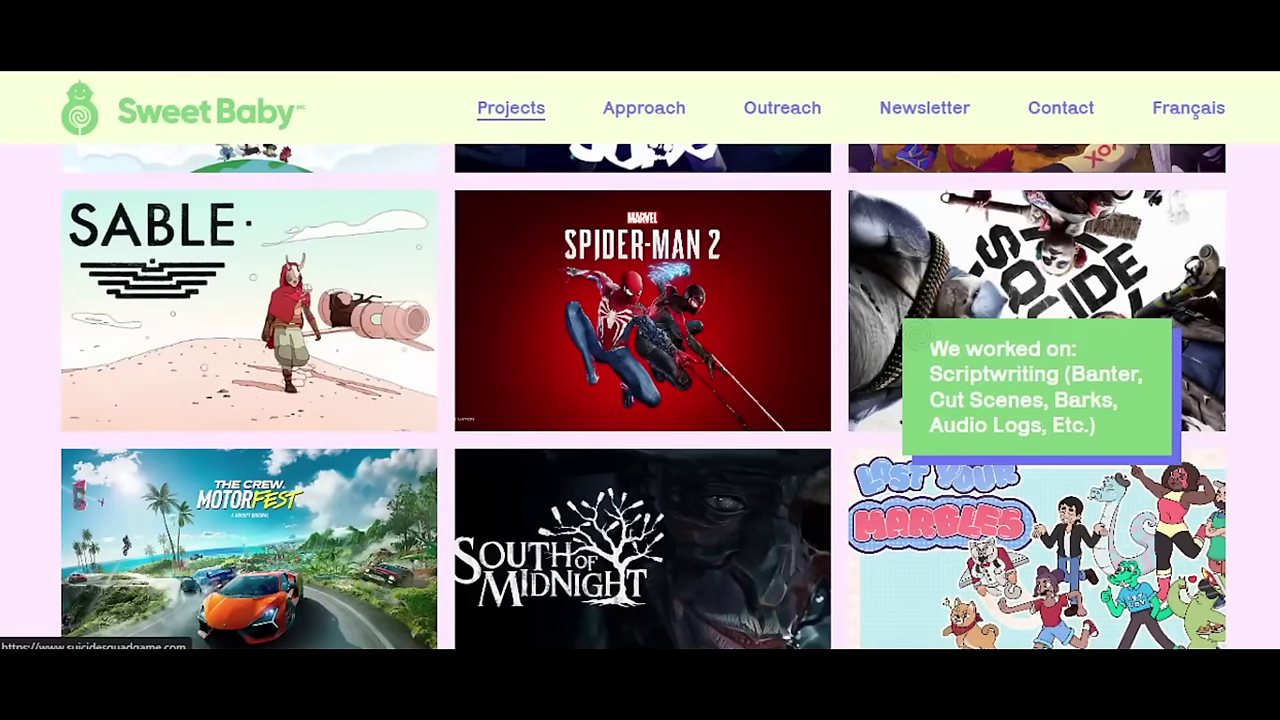
{"action": "scroll", "coordinate": [954, 330], "scroll_direction": "down", "scroll_amount": 4}
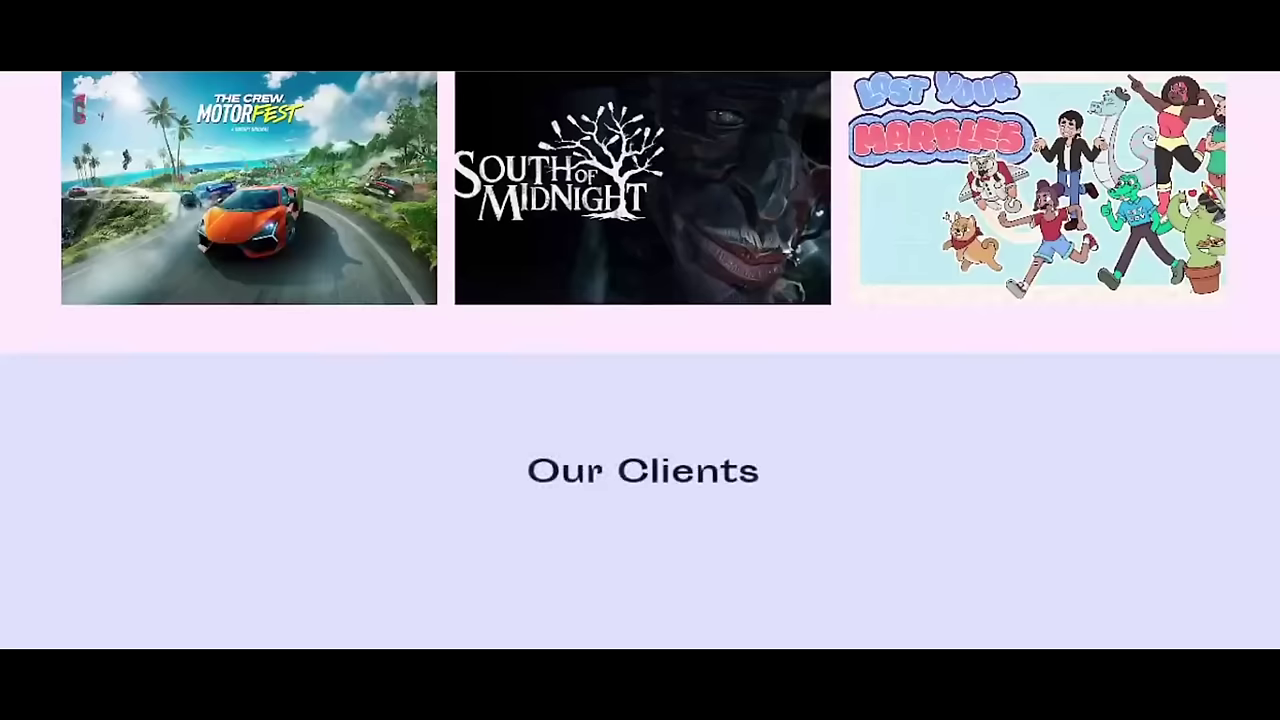
{"action": "scroll", "coordinate": [690, 89], "scroll_direction": "up", "scroll_amount": 10}
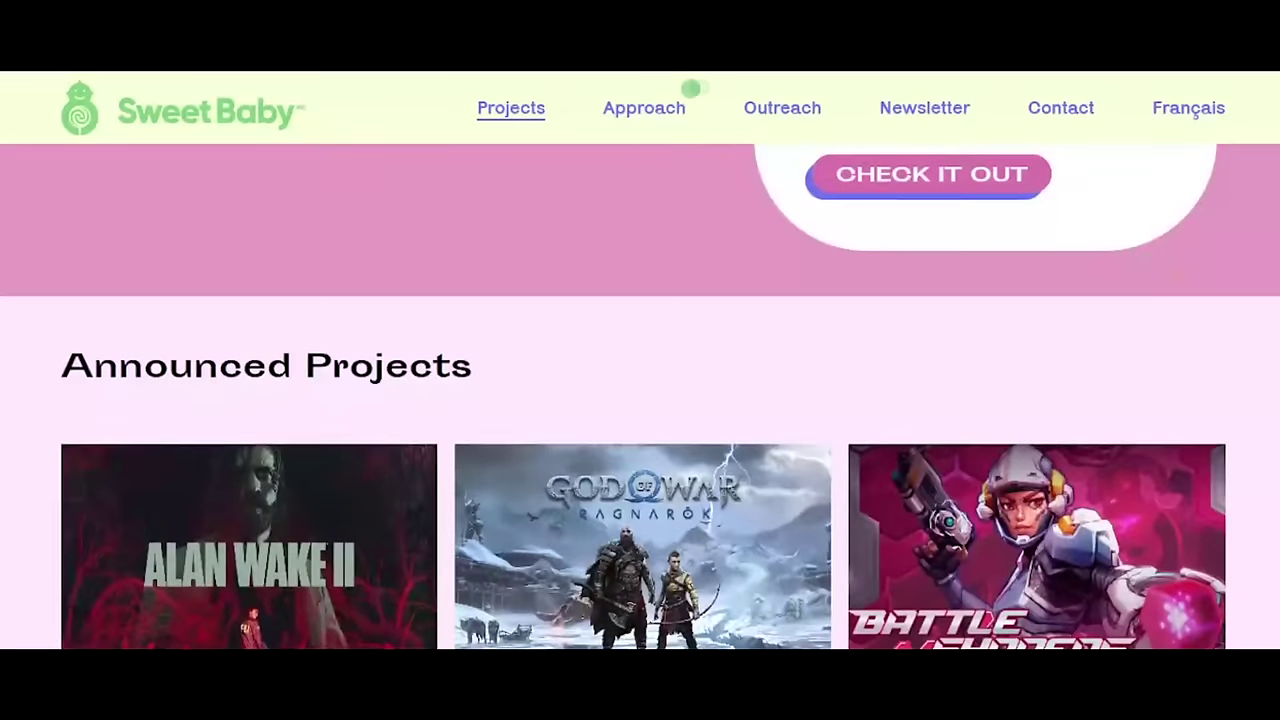
Open the Sweet Baby Approach page and read the introduction and the Our Approach text
{"action": "left_click", "coordinate": [662, 112]}
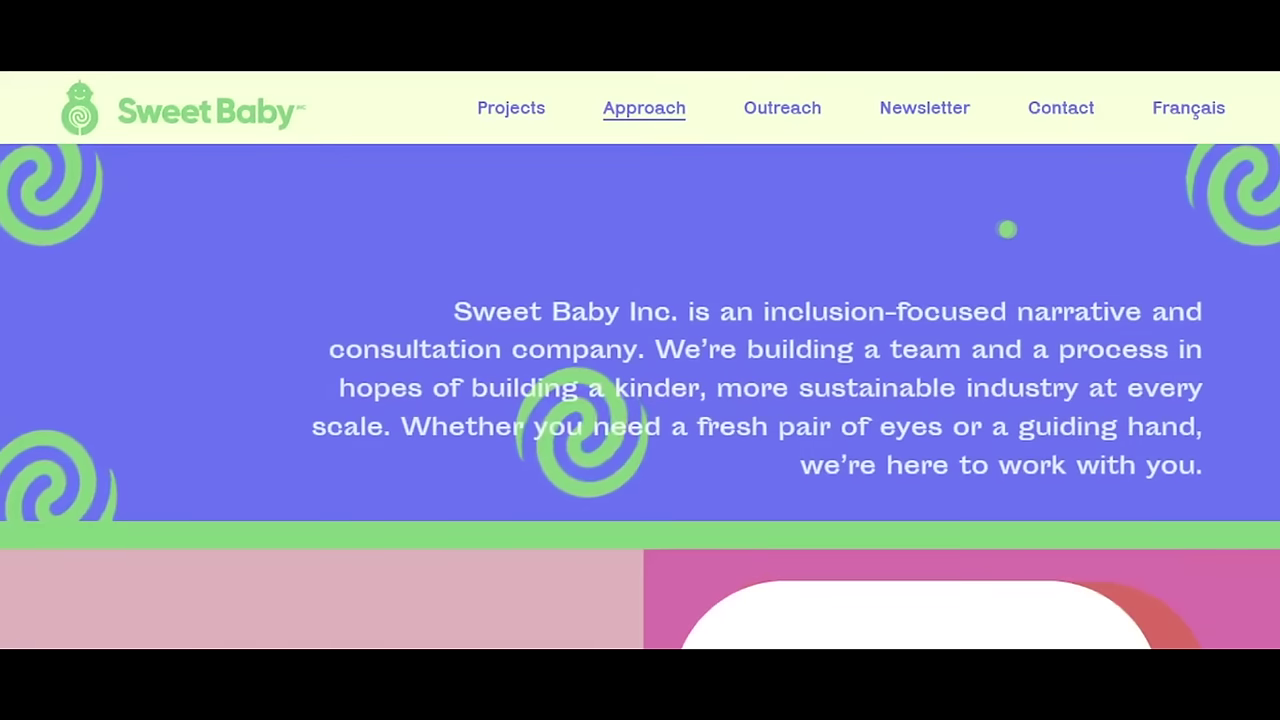
{"action": "scroll", "coordinate": [1007, 229], "scroll_direction": "down", "scroll_amount": 3}
{"action": "scroll", "coordinate": [1017, 233], "scroll_direction": "down", "scroll_amount": 2}
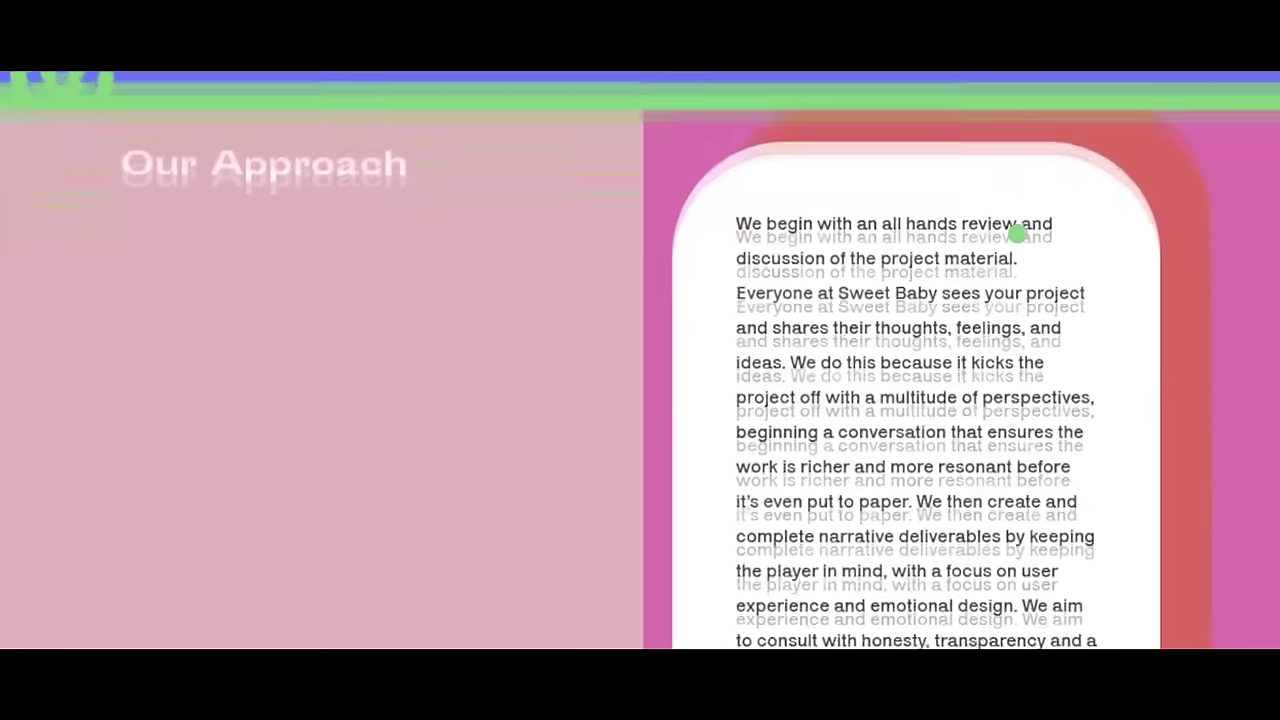
{"action": "scroll", "coordinate": [1180, 278], "scroll_direction": "down", "scroll_amount": 1}
{"action": "scroll", "coordinate": [1180, 278], "scroll_direction": "up", "scroll_amount": 1}
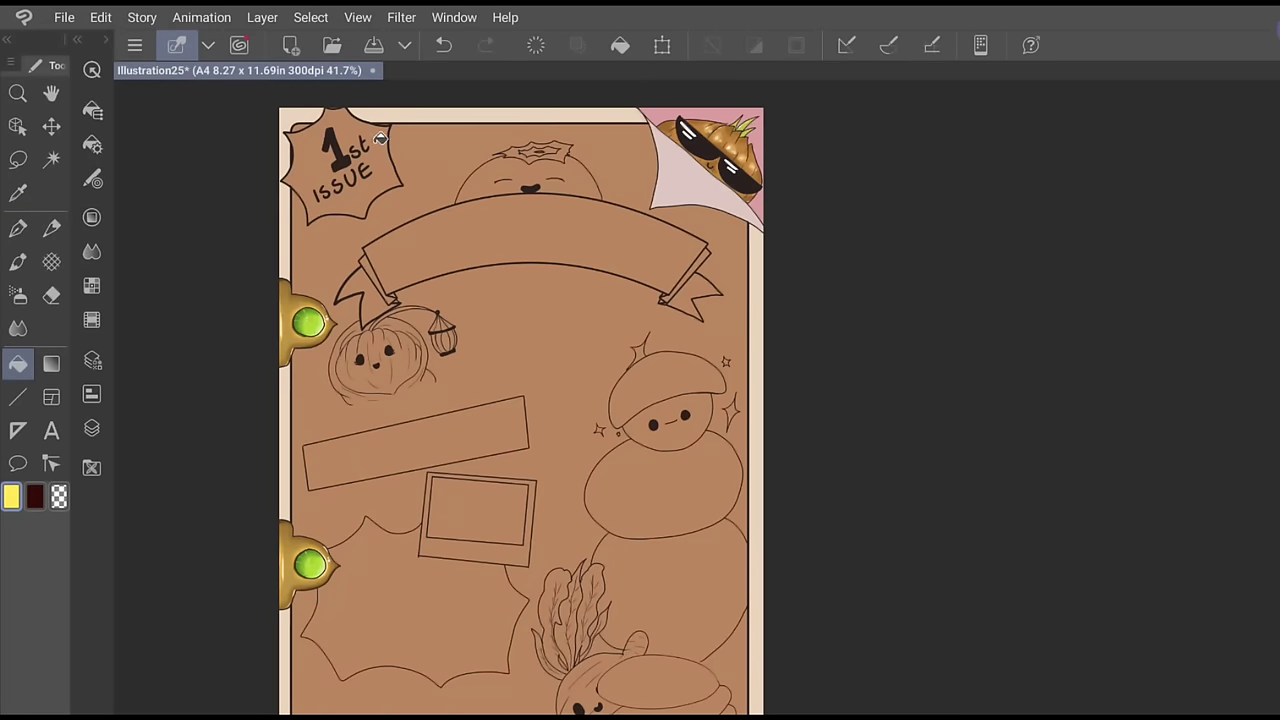
Switch back to Clip Studio Paint and fill the "1st ISSUE" starburst badge with yellow
{"action": "left_click", "coordinate": [355, 120]}
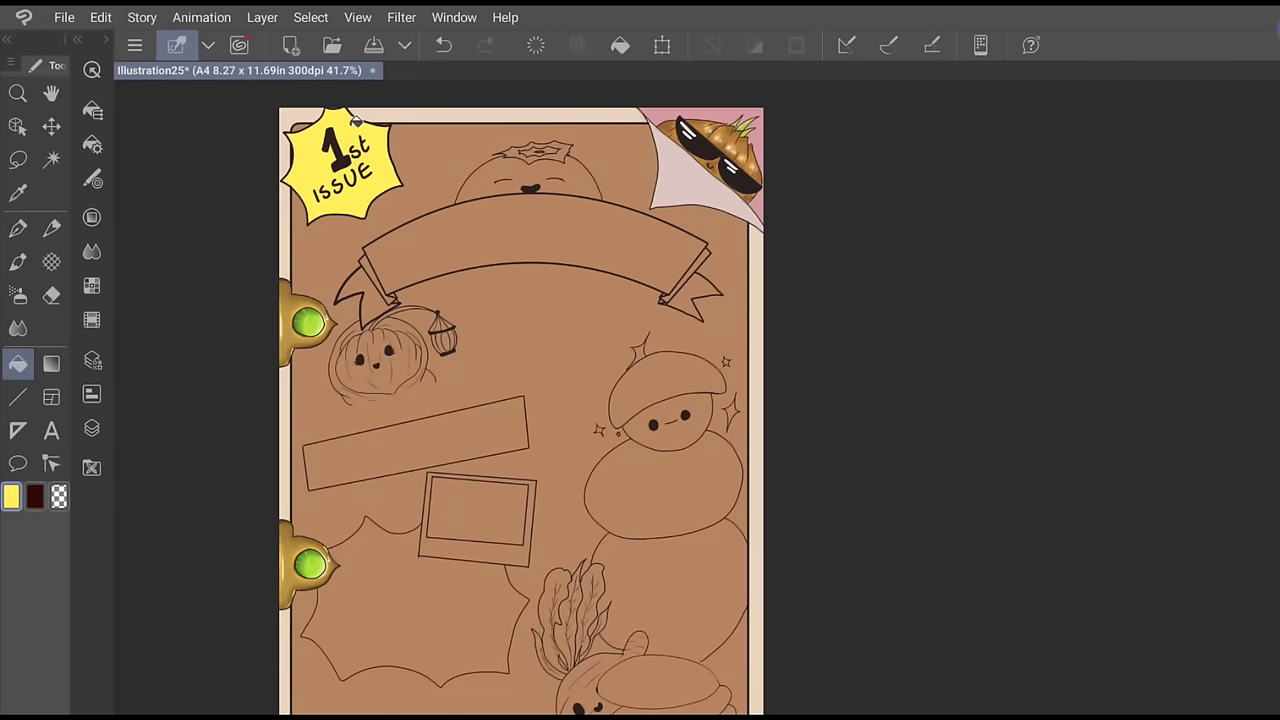
{"action": "left_click_drag", "start_coordinate": [720, 391], "coordinate": [668, 373]}
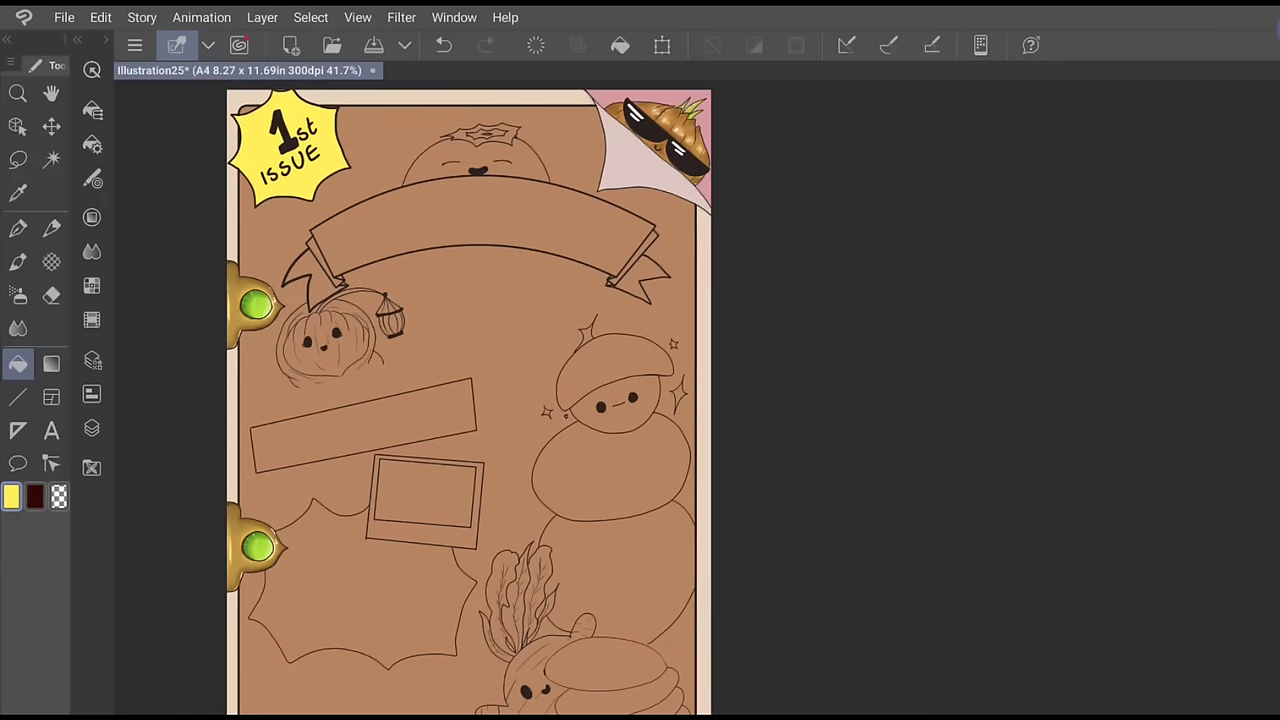
Check Layer 6's contents by toggling its visibility, make that layer active and ready the Brush tool
{"action": "left_click", "coordinate": [92, 428]}
{"action": "left_click", "coordinate": [232, 258]}
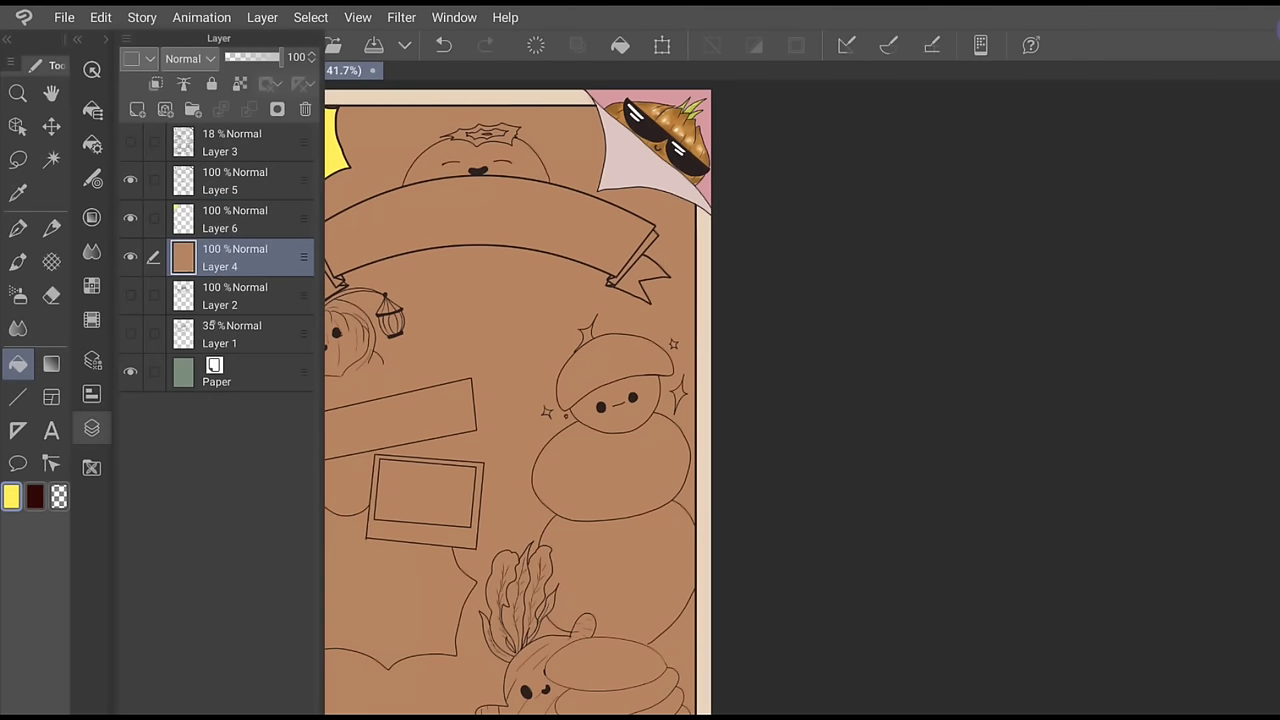
{"action": "left_click", "coordinate": [130, 218]}
{"action": "left_click", "coordinate": [130, 218]}
{"action": "left_click", "coordinate": [232, 219]}
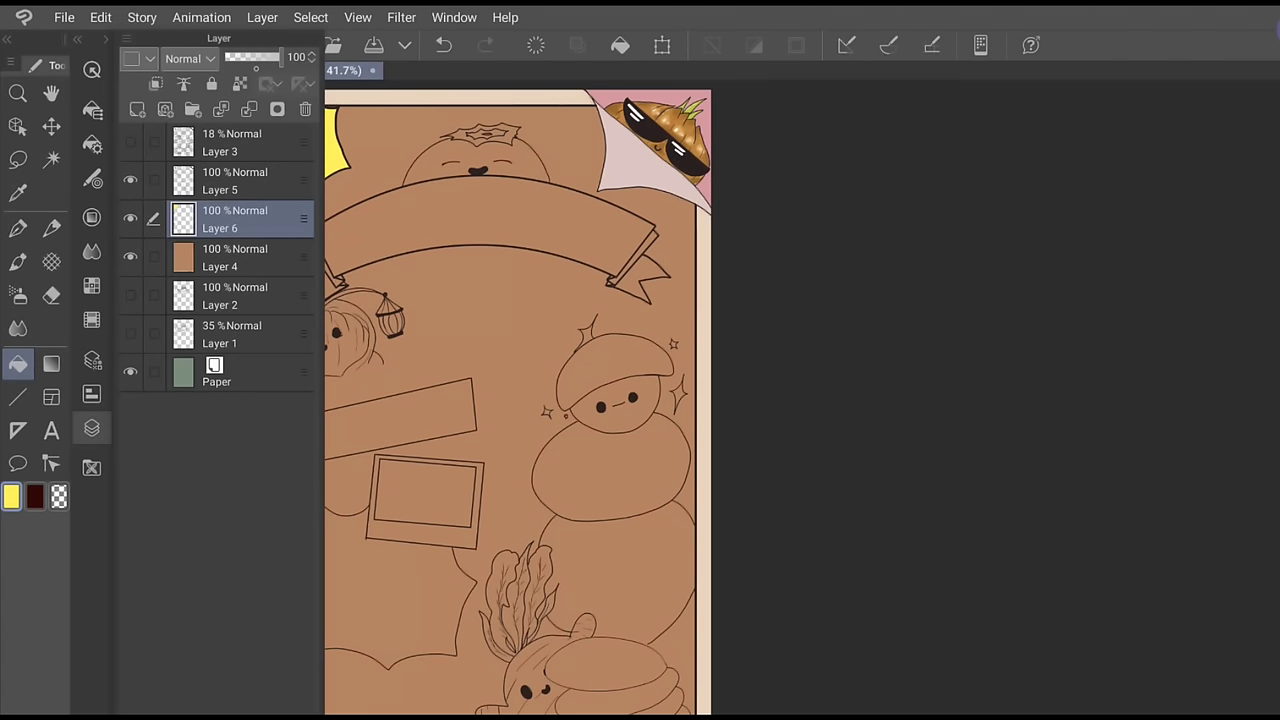
{"action": "left_click", "coordinate": [17, 261]}
{"action": "left_click", "coordinate": [92, 217]}
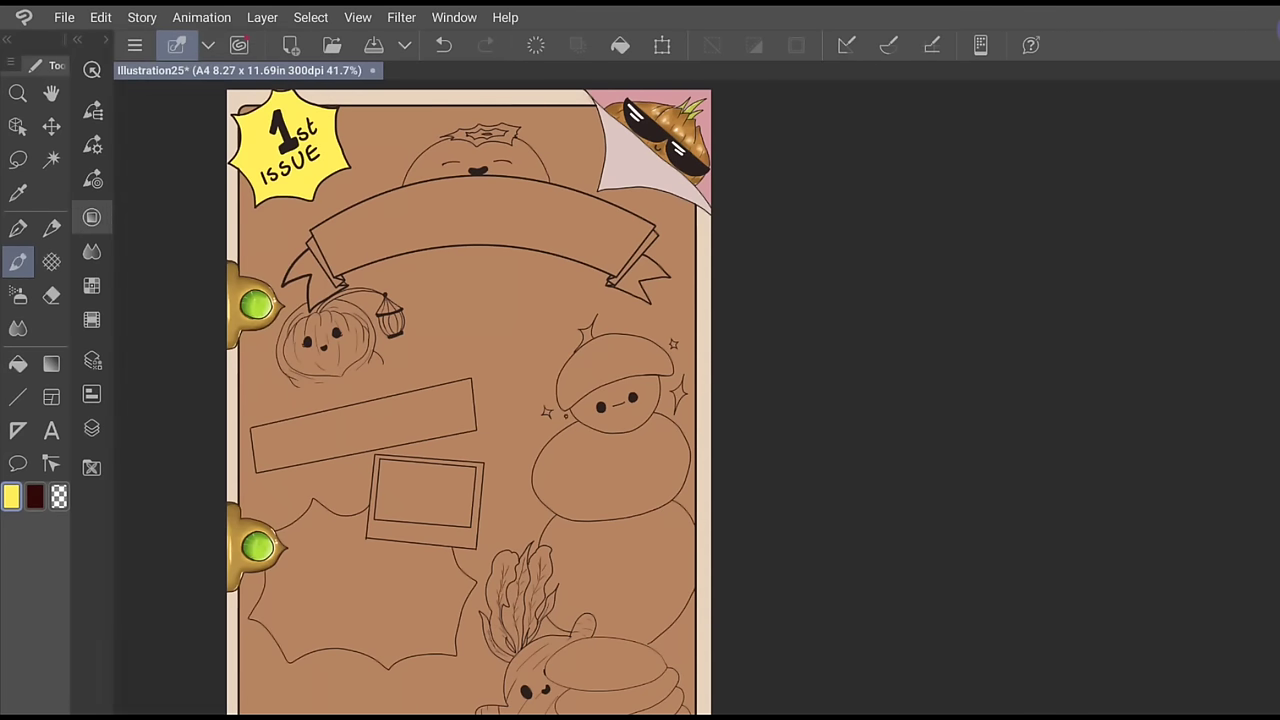
Sample the page curl's pale pink and darken it to a muted greyish pink for brush shading
{"action": "left_click", "coordinate": [17, 192]}
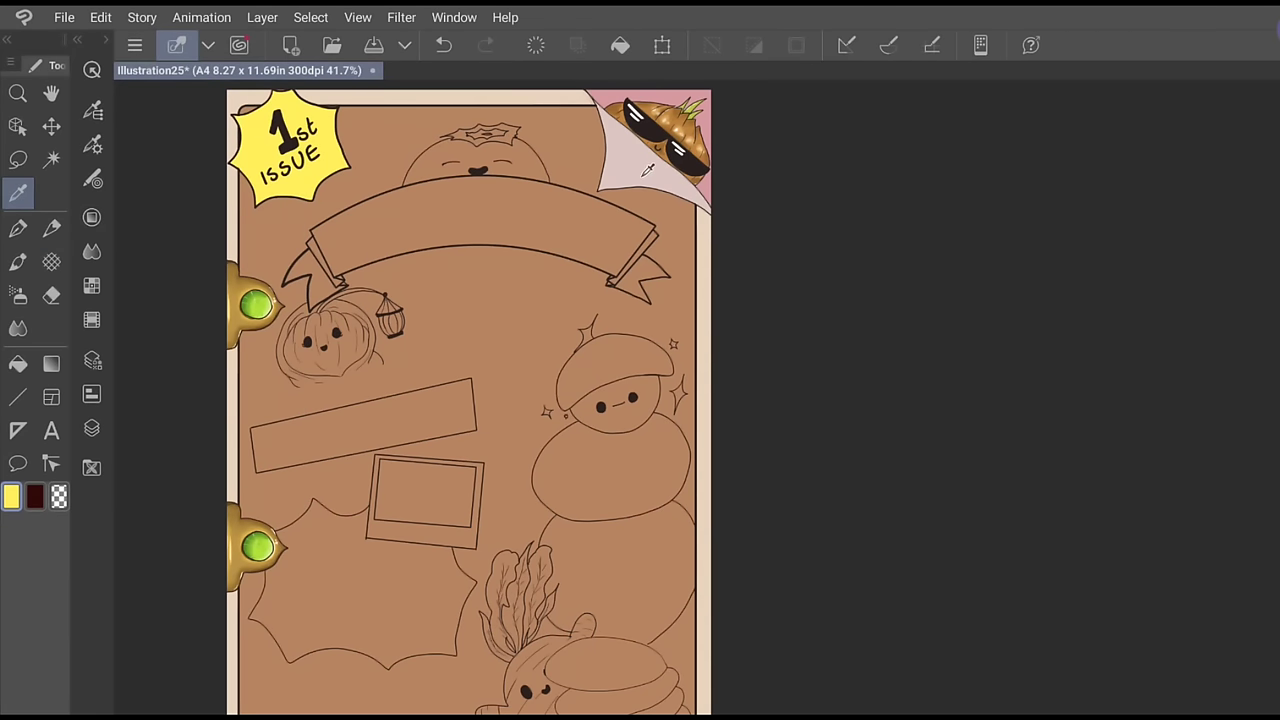
{"action": "left_click", "coordinate": [622, 166]}
{"action": "left_click", "coordinate": [17, 261]}
{"action": "left_click", "coordinate": [92, 217]}
{"action": "left_click", "coordinate": [176, 385]}
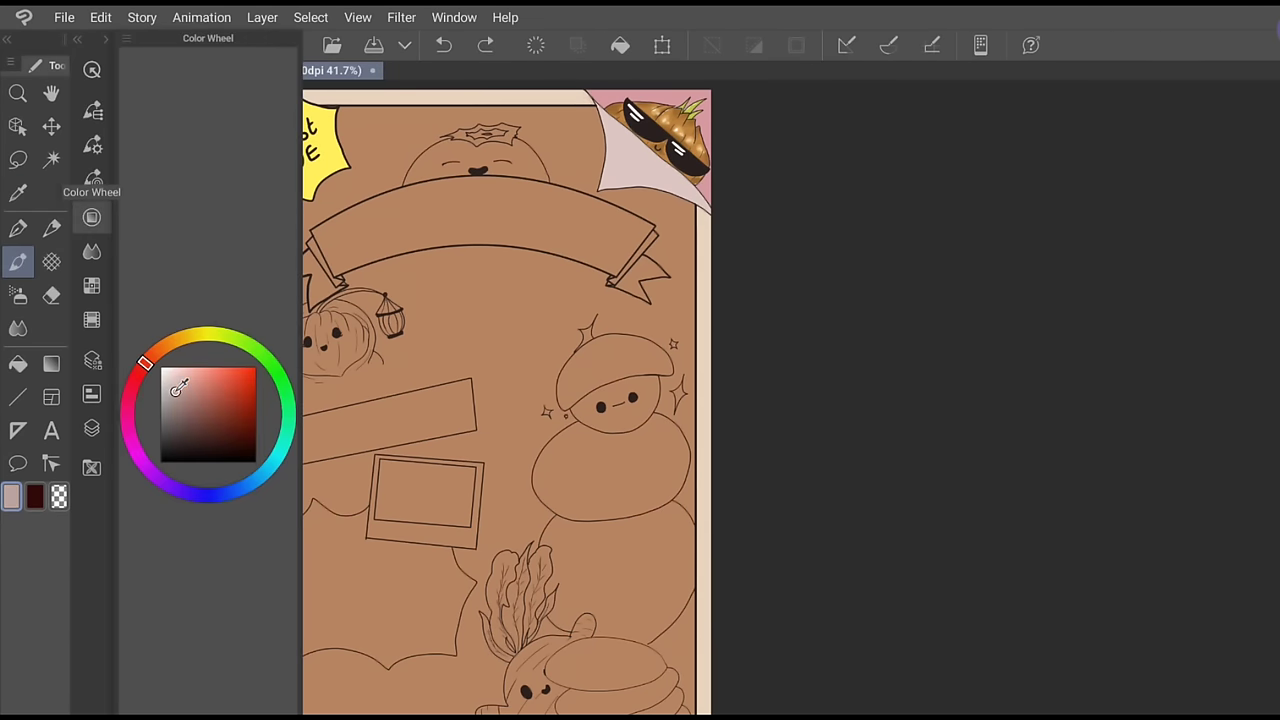
{"action": "left_click", "coordinate": [92, 217]}
Brush a soft greyish-pink shadow along the page curl's fold below the onion and lock Layer 6's transparent pixels
{"action": "scroll", "coordinate": [700, 402], "scroll_direction": "up", "scroll_amount": 2}
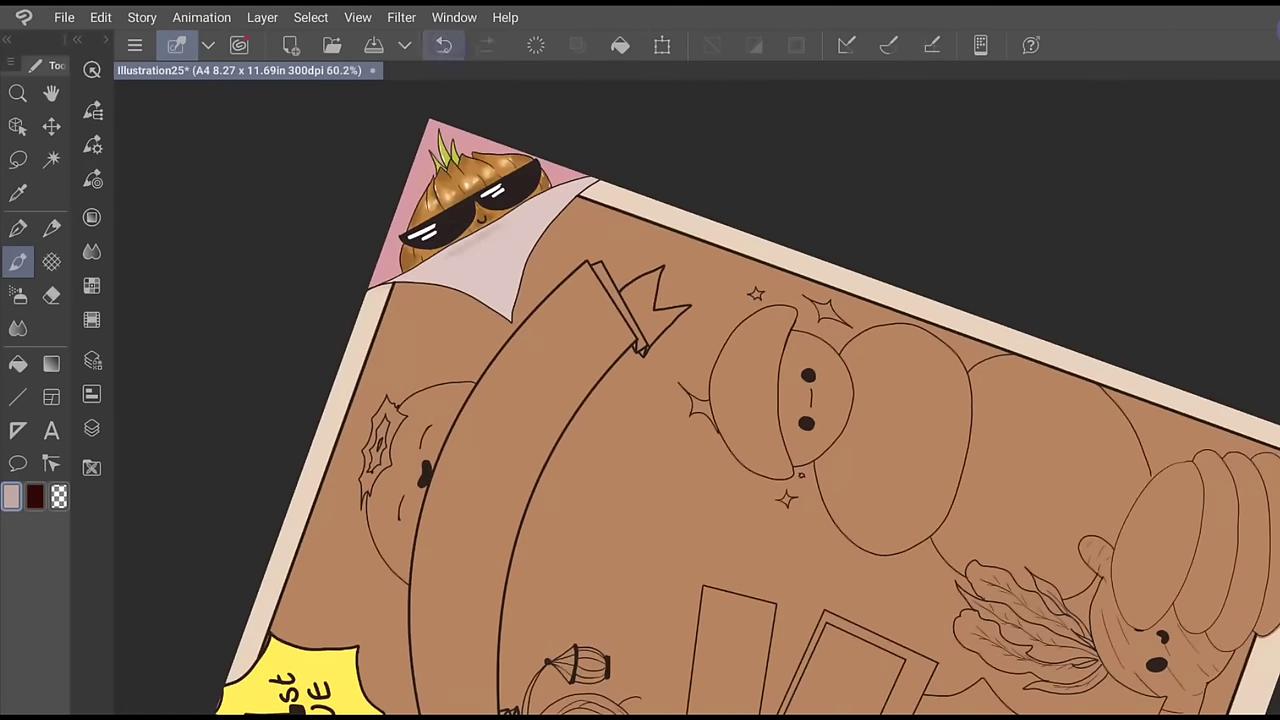
{"action": "left_click", "coordinate": [93, 110]}
{"action": "left_click", "coordinate": [92, 144]}
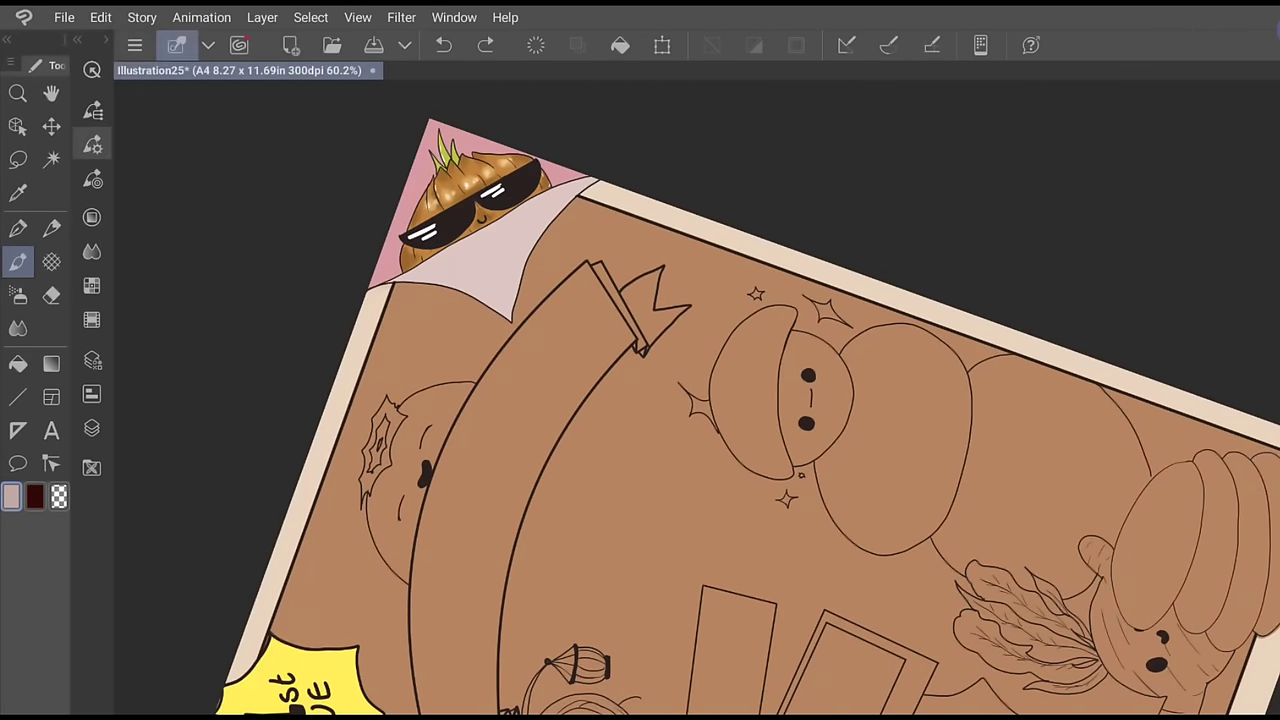
{"action": "mouse_move", "coordinate": [436, 254]}
{"action": "left_mouse_down"}
{"action": "mouse_move", "coordinate": [494, 222]}
{"action": "mouse_move", "coordinate": [458, 251]}
{"action": "left_mouse_up"}
{"action": "left_click", "coordinate": [443, 45]}
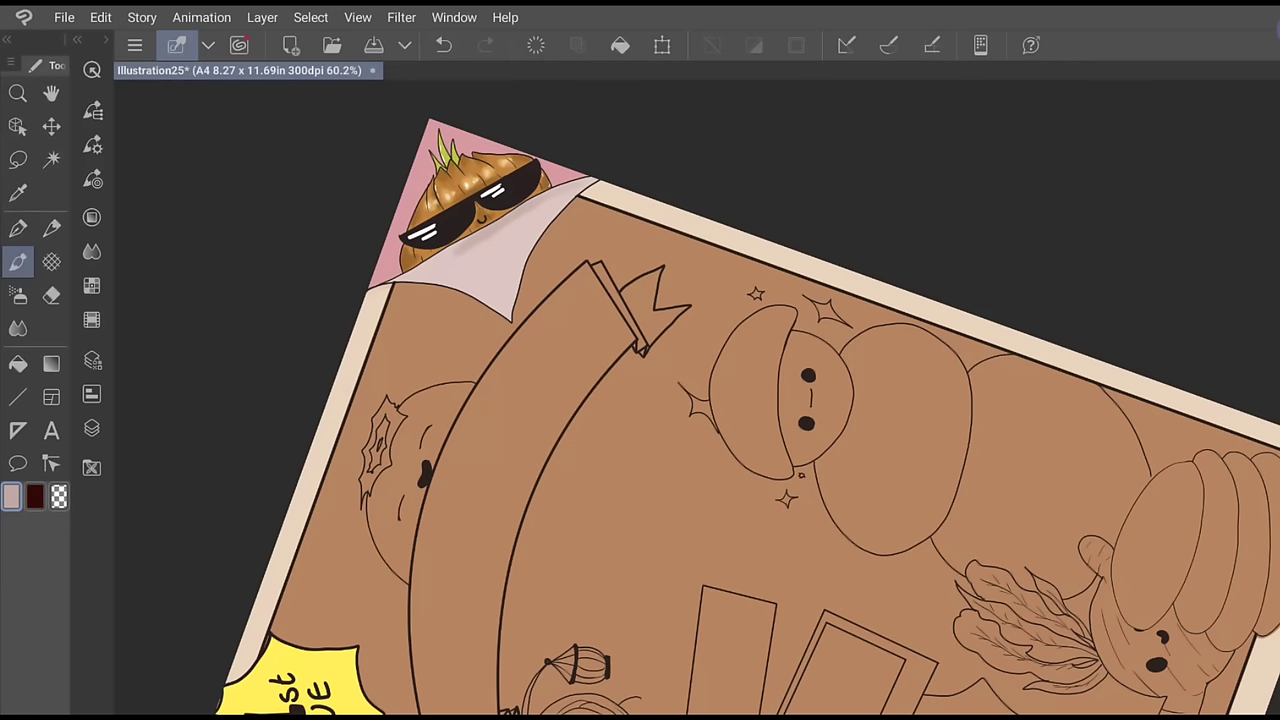
{"action": "left_click", "coordinate": [91, 428]}
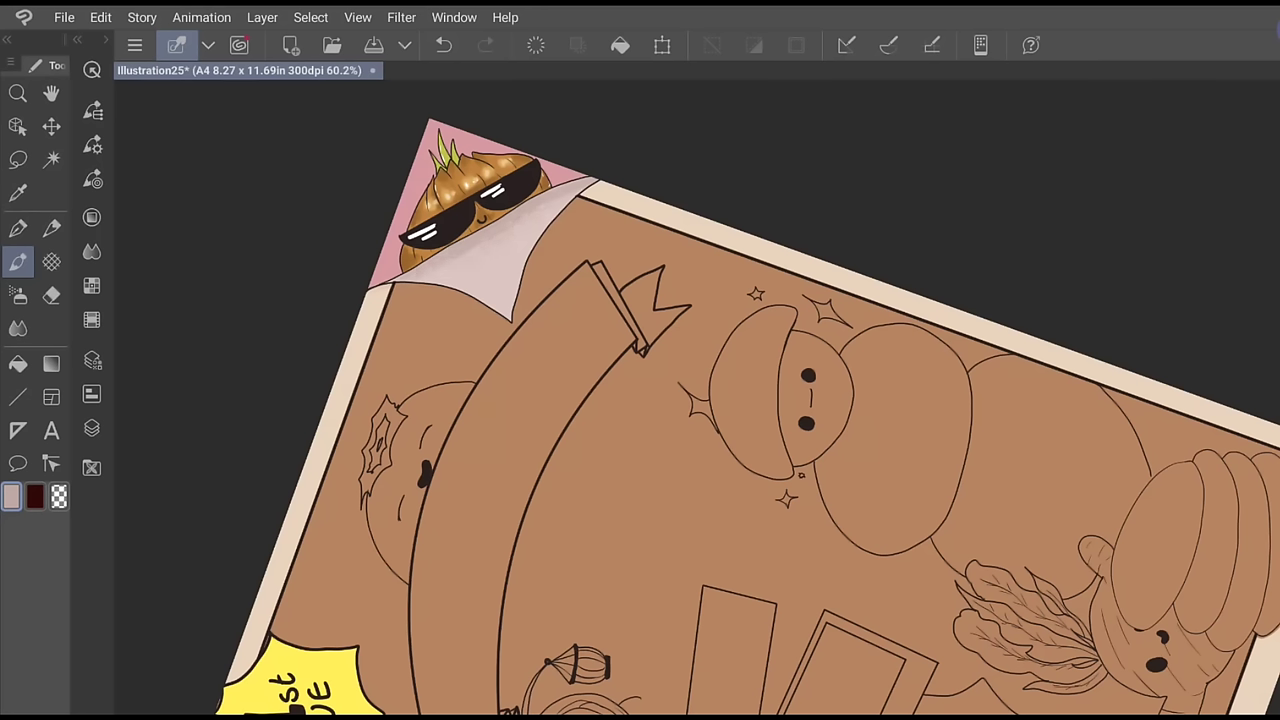
Deepen the shadow in the middle of the page curl's fold with a darker greyish brown
{"action": "left_click", "coordinate": [92, 217]}
{"action": "left_click", "coordinate": [178, 403]}
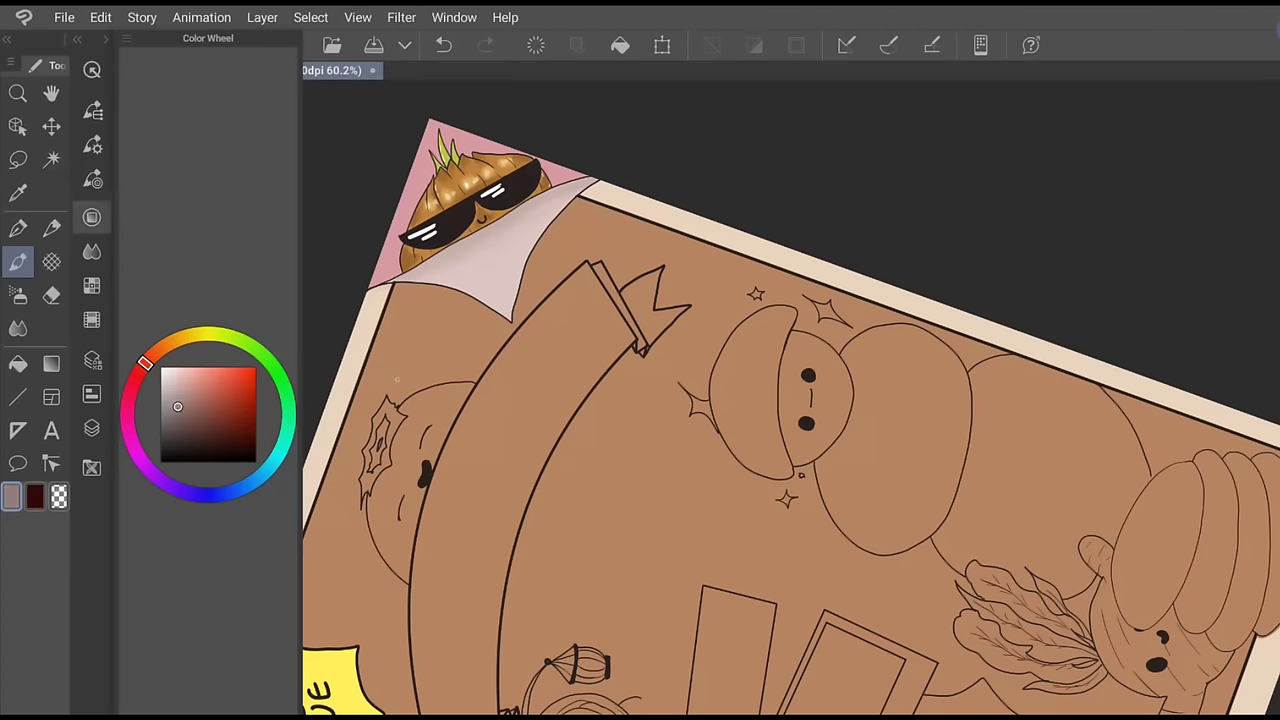
{"action": "left_click", "coordinate": [92, 217]}
{"action": "mouse_move", "coordinate": [464, 247]}
{"action": "left_mouse_down"}
{"action": "mouse_move", "coordinate": [528, 222]}
{"action": "mouse_move", "coordinate": [486, 246]}
{"action": "left_mouse_up"}
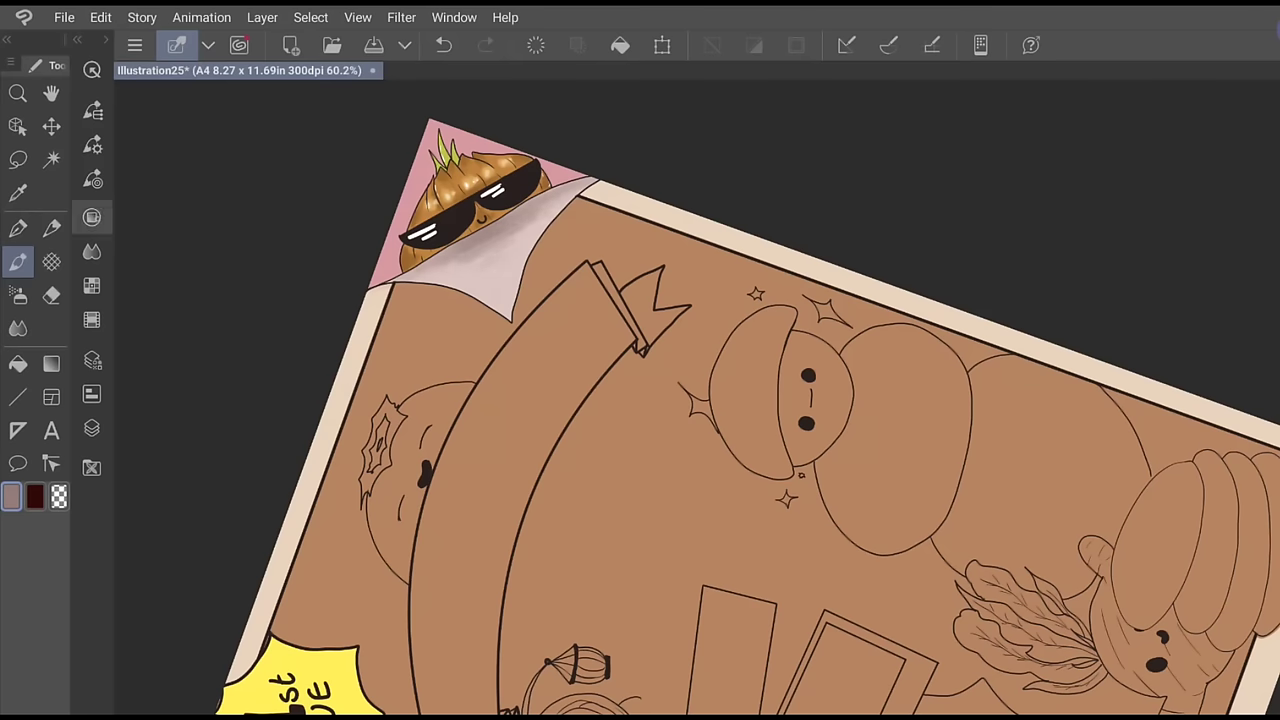
Brush very pale pink and then pure white highlights onto the outer part and tip of the page curl
{"action": "left_click", "coordinate": [91, 217]}
{"action": "left_click", "coordinate": [170, 372]}
{"action": "left_click", "coordinate": [91, 217]}
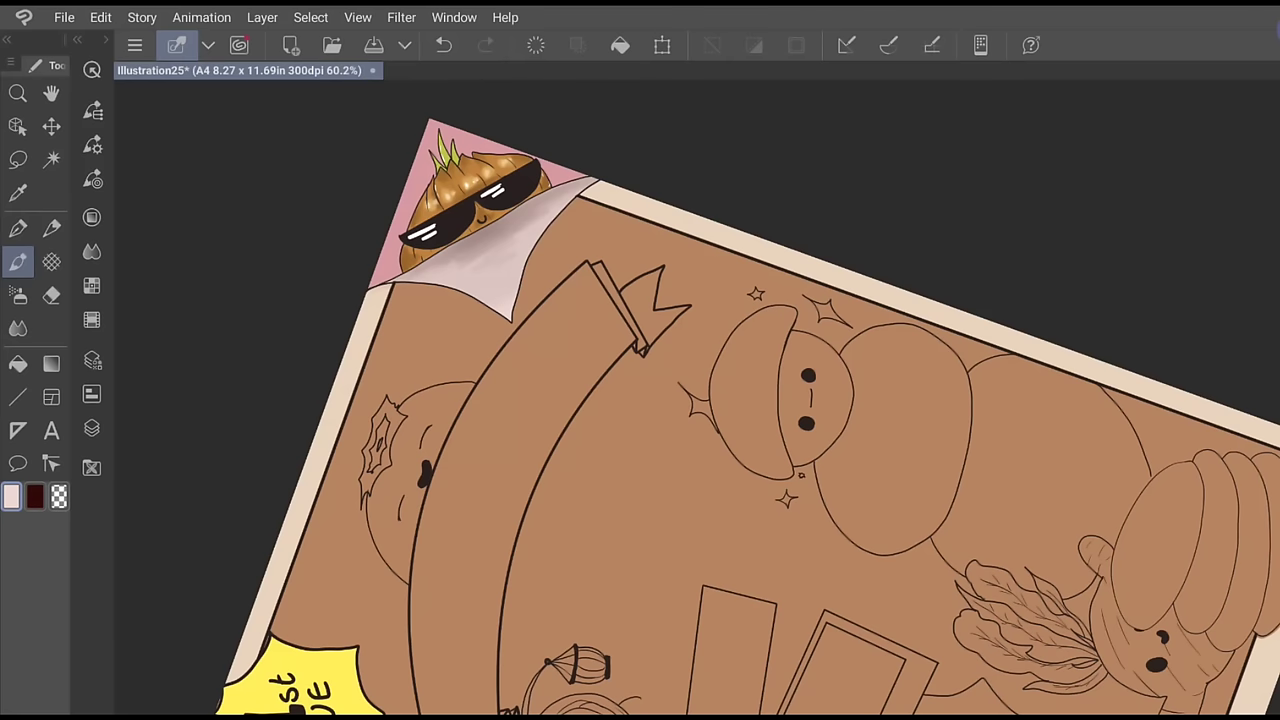
{"action": "left_click", "coordinate": [91, 217]}
{"action": "left_click", "coordinate": [162, 366]}
{"action": "left_click_drag", "start_coordinate": [484, 304], "coordinate": [518, 287]}
{"action": "key", "text": "ctrl+0"}
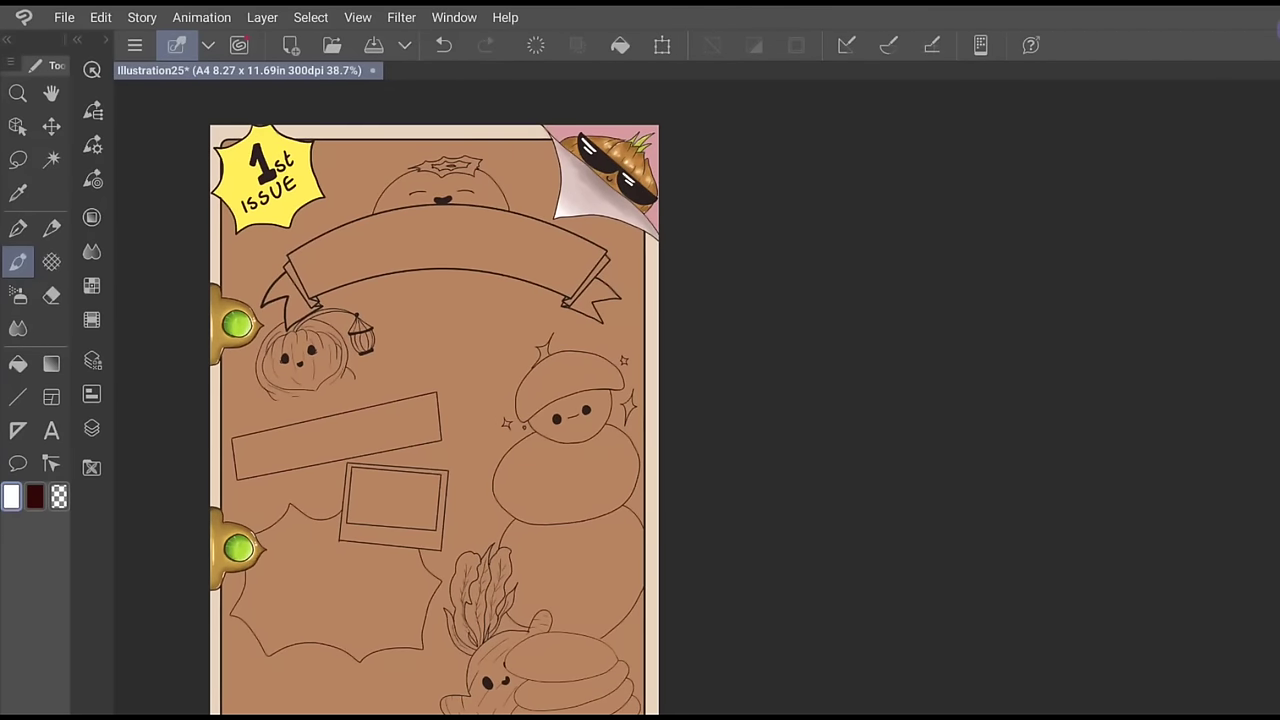
{"action": "left_click", "coordinate": [91, 428]}
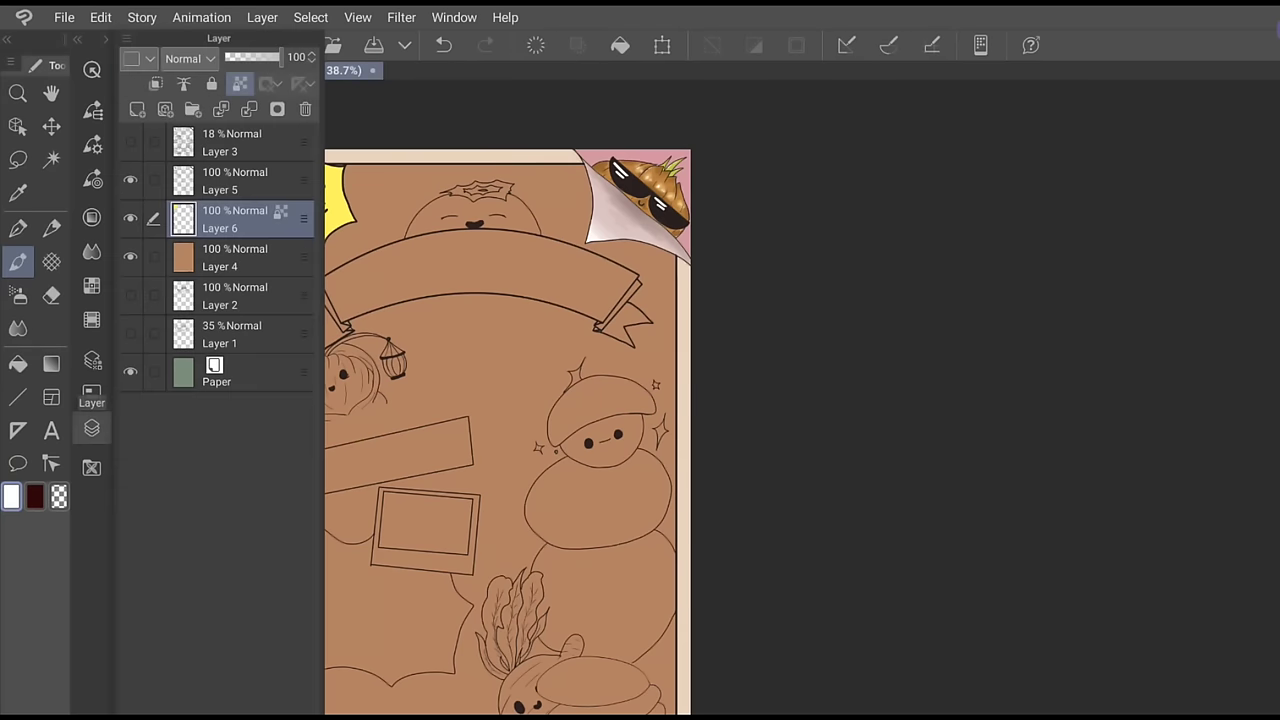
Unlock Layer 6's transparent pixels and fill the blank curved banner below the sleeping face with a warm off-white
{"action": "left_click", "coordinate": [91, 428]}
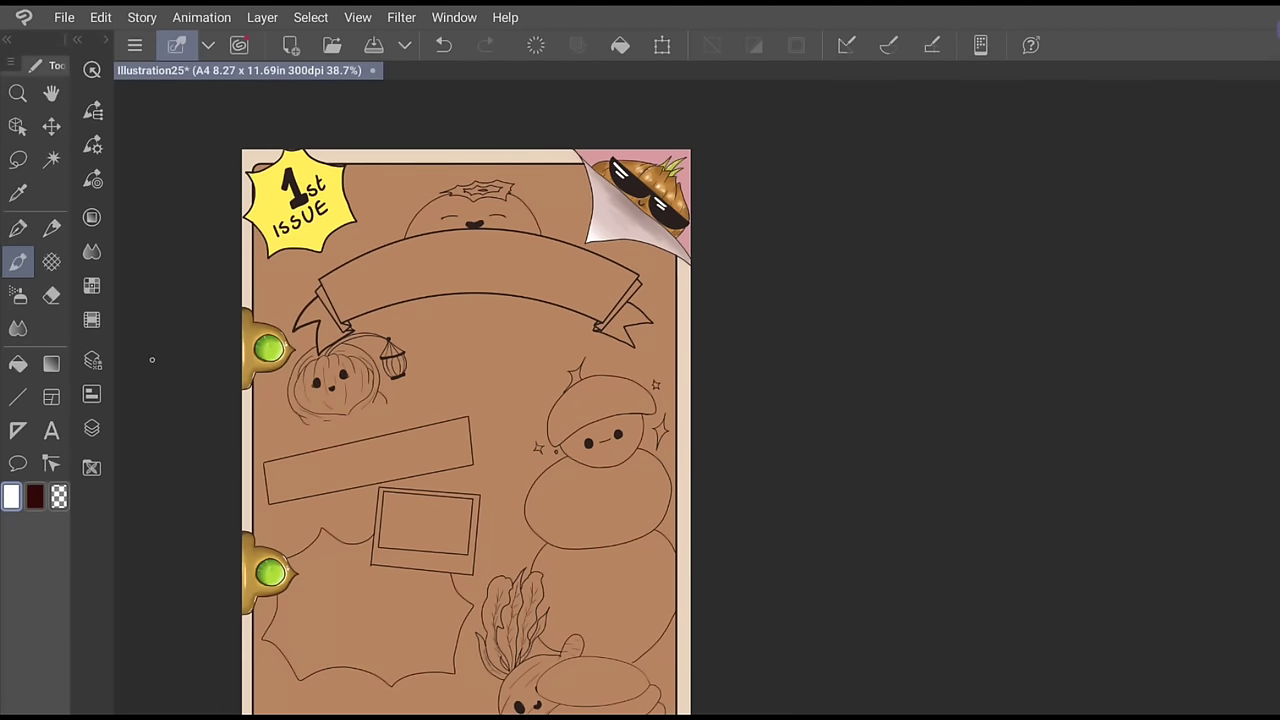
{"action": "left_click", "coordinate": [91, 428]}
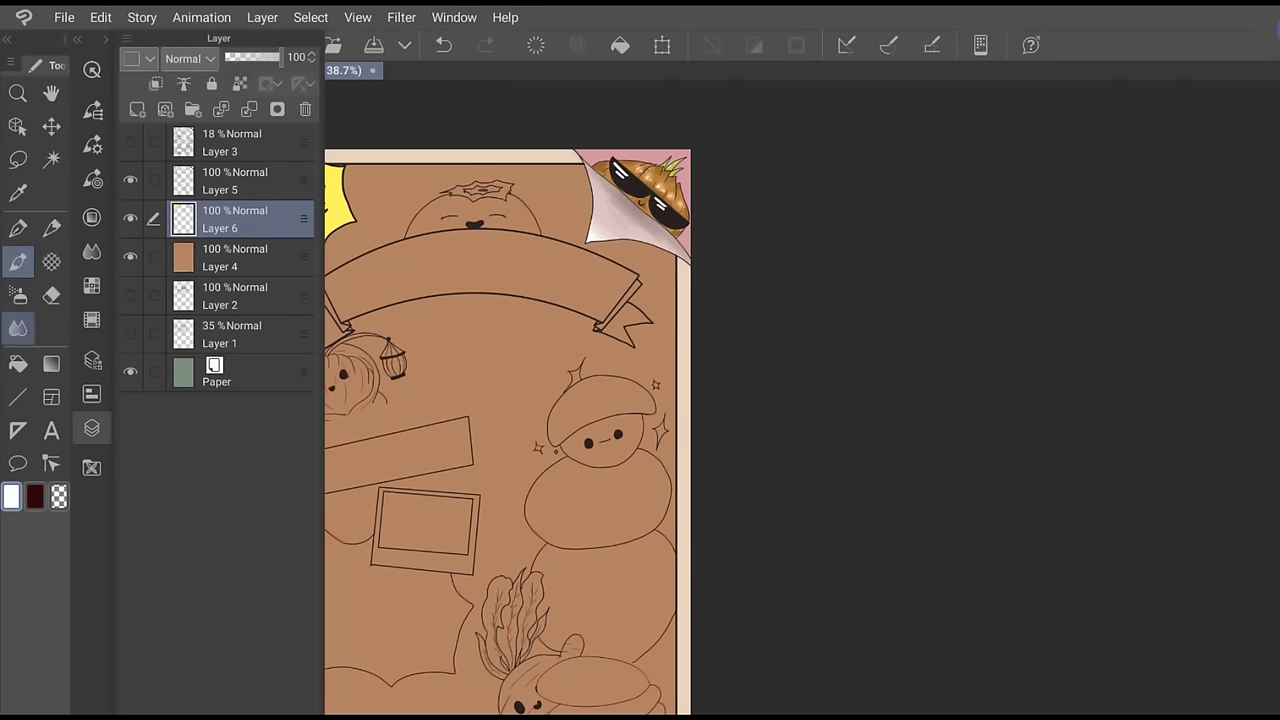
{"action": "left_click", "coordinate": [18, 363]}
{"action": "left_click", "coordinate": [91, 217]}
{"action": "left_click", "coordinate": [194, 376]}
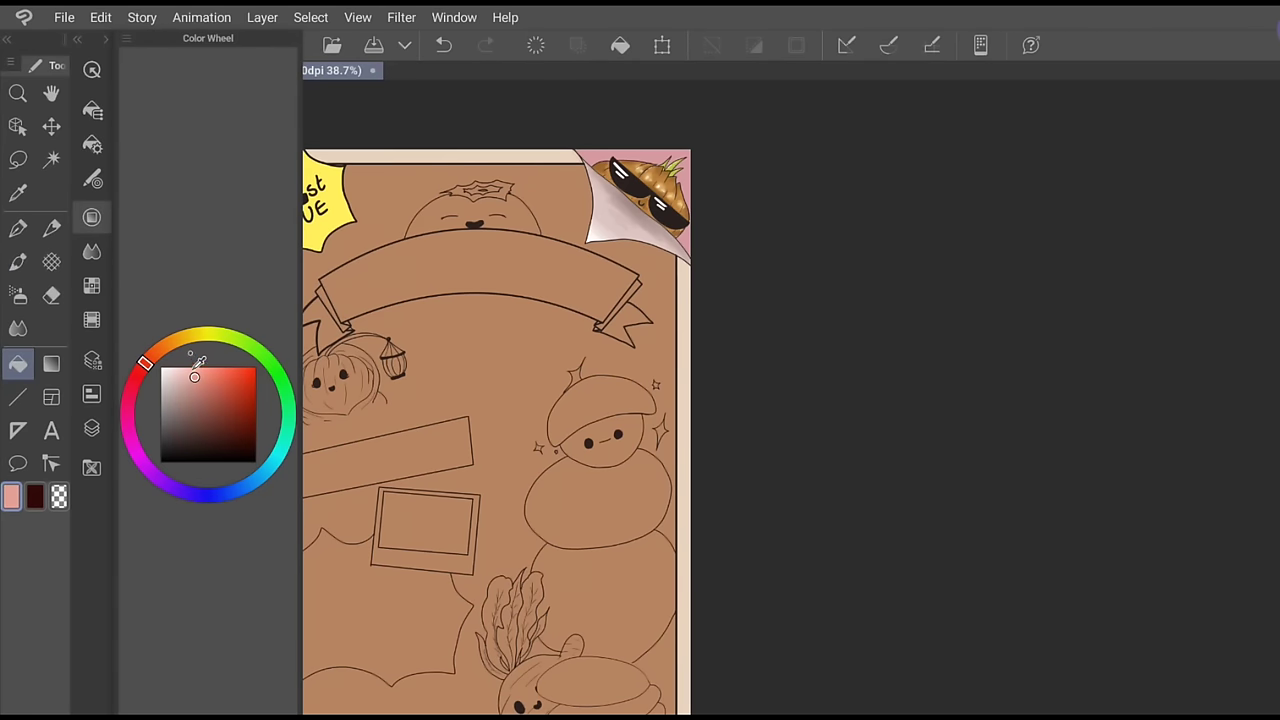
{"action": "left_click", "coordinate": [167, 344]}
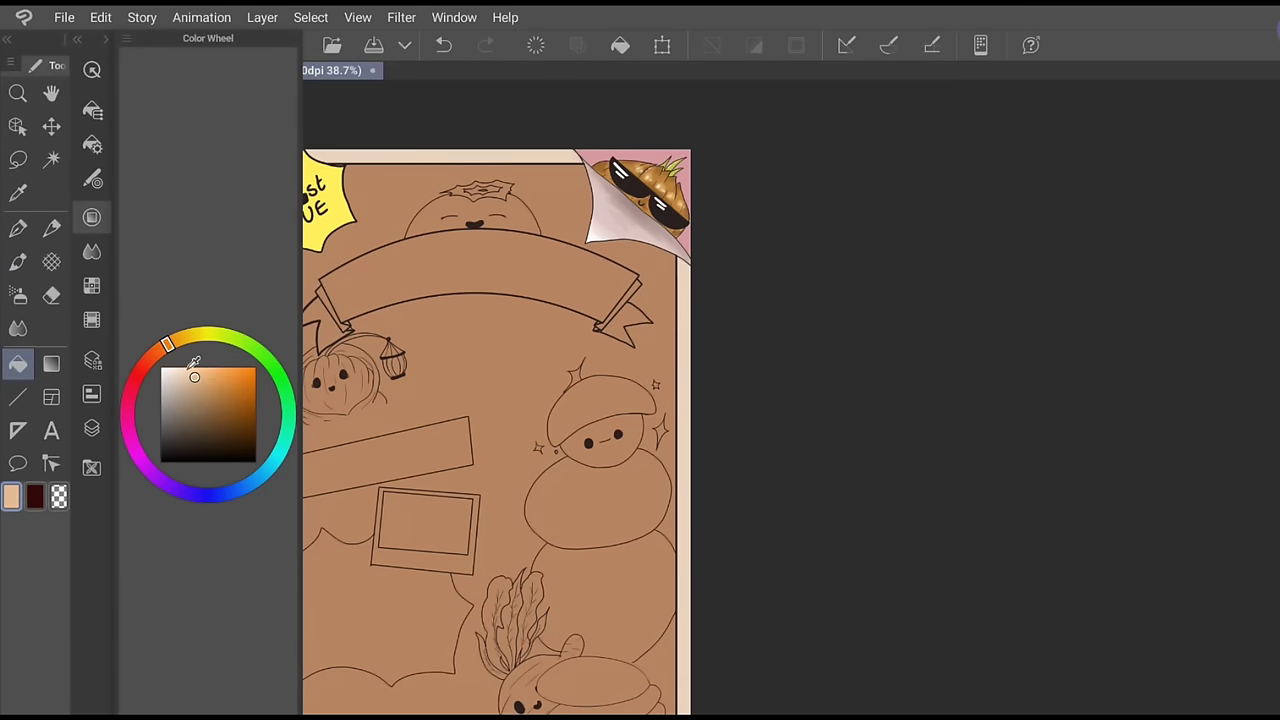
{"action": "left_click", "coordinate": [164, 369]}
{"action": "left_click", "coordinate": [478, 285]}
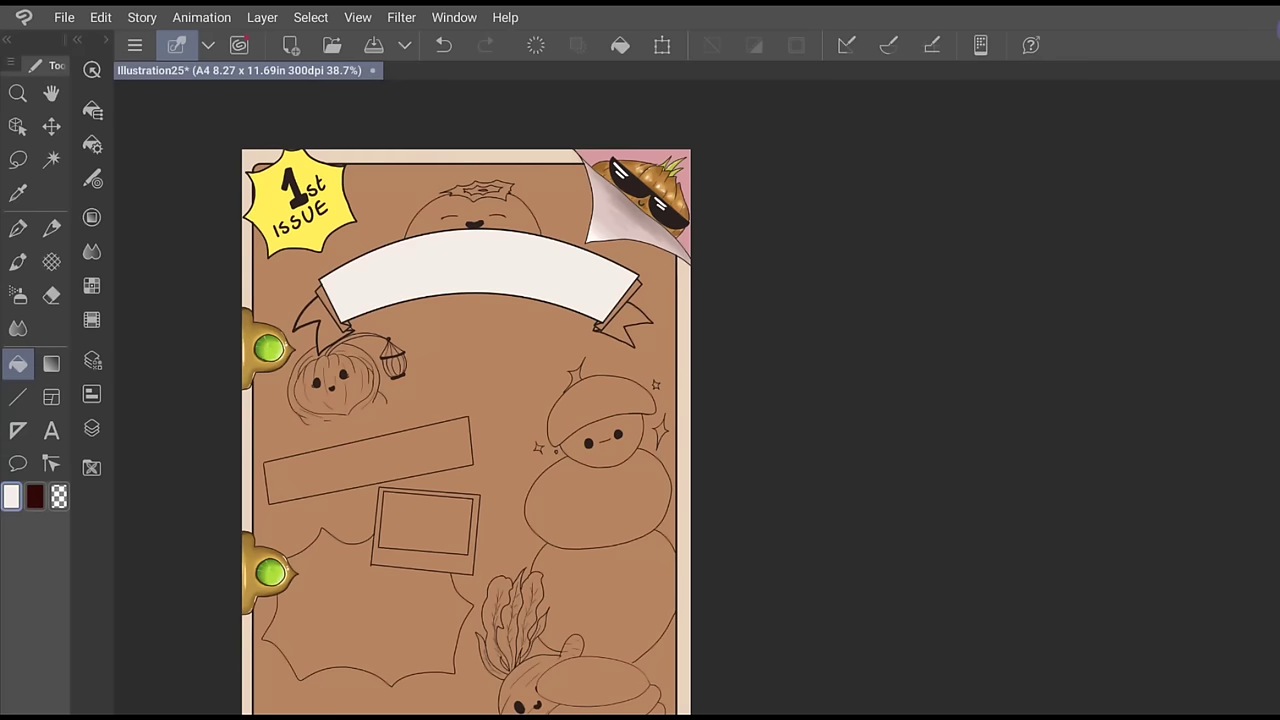
Recolour the curved banner pale lilac and fill its folded ends and ribbon tails with progressively darker greyish lilac
{"action": "scroll", "coordinate": [489, 611], "scroll_direction": "up", "scroll_amount": 2}
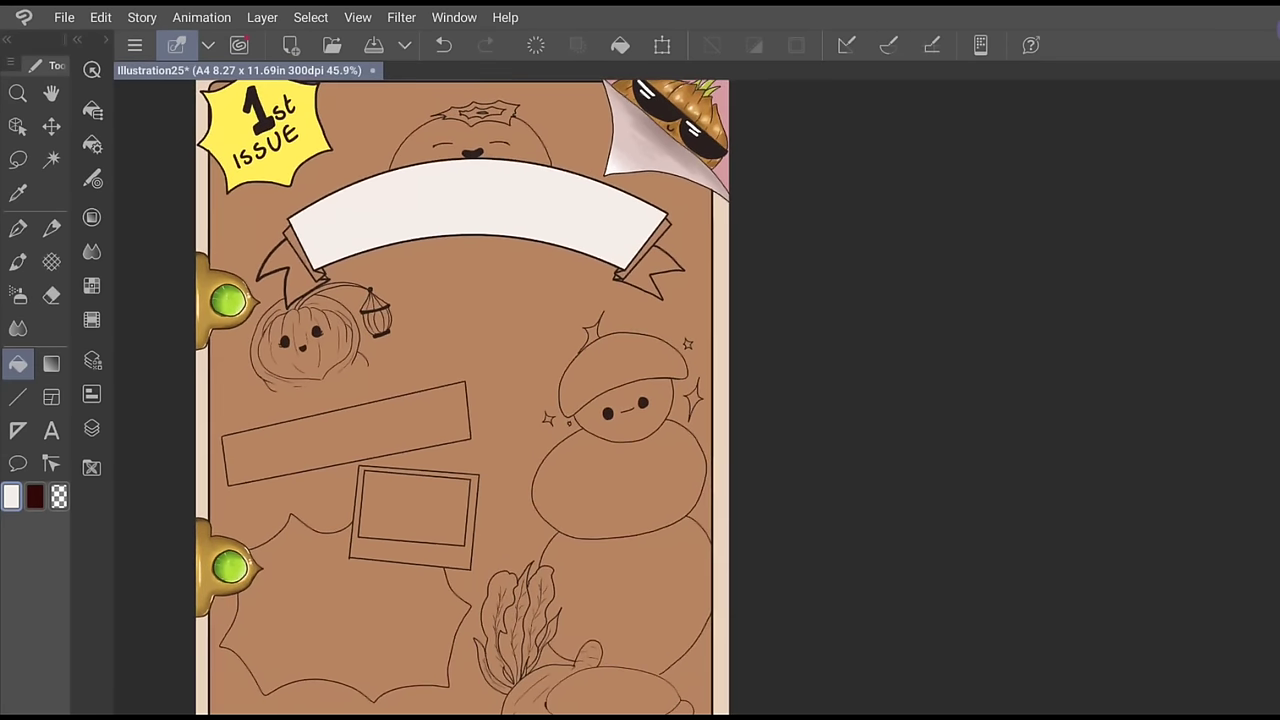
{"action": "left_click", "coordinate": [92, 217]}
{"action": "left_click", "coordinate": [443, 45]}
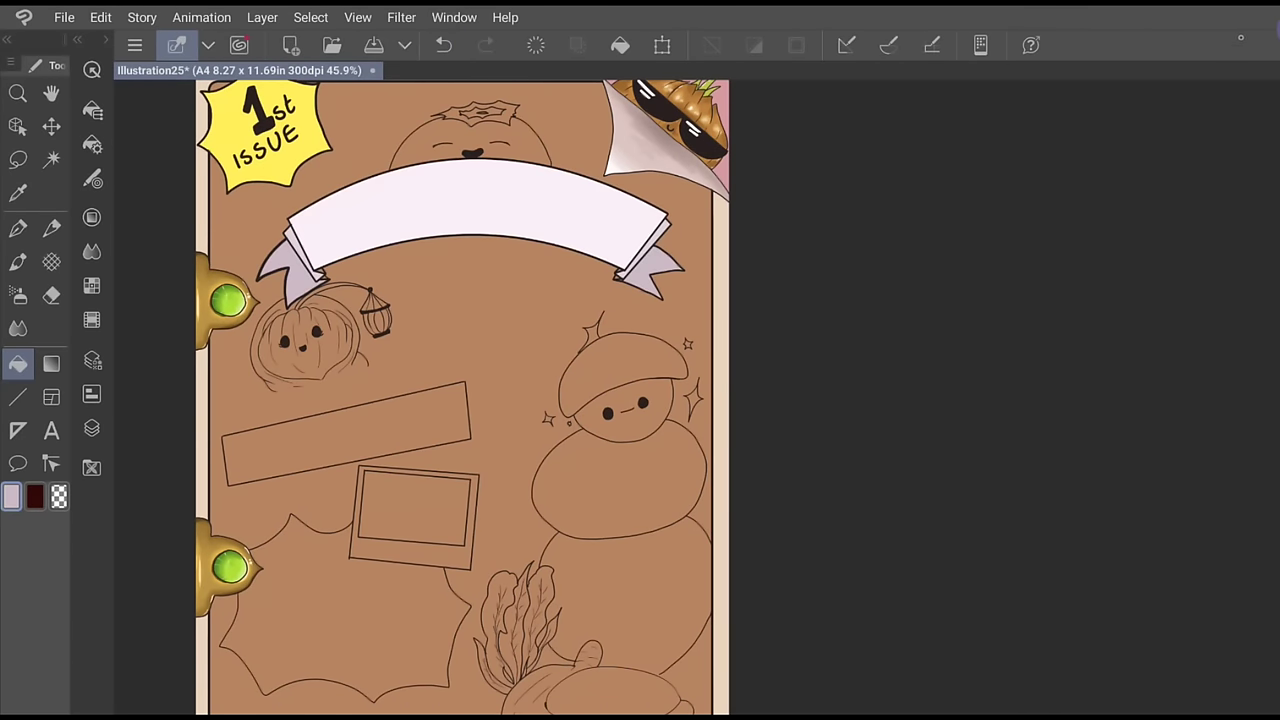
{"action": "scroll", "coordinate": [462, 397], "scroll_direction": "up", "scroll_amount": 3}
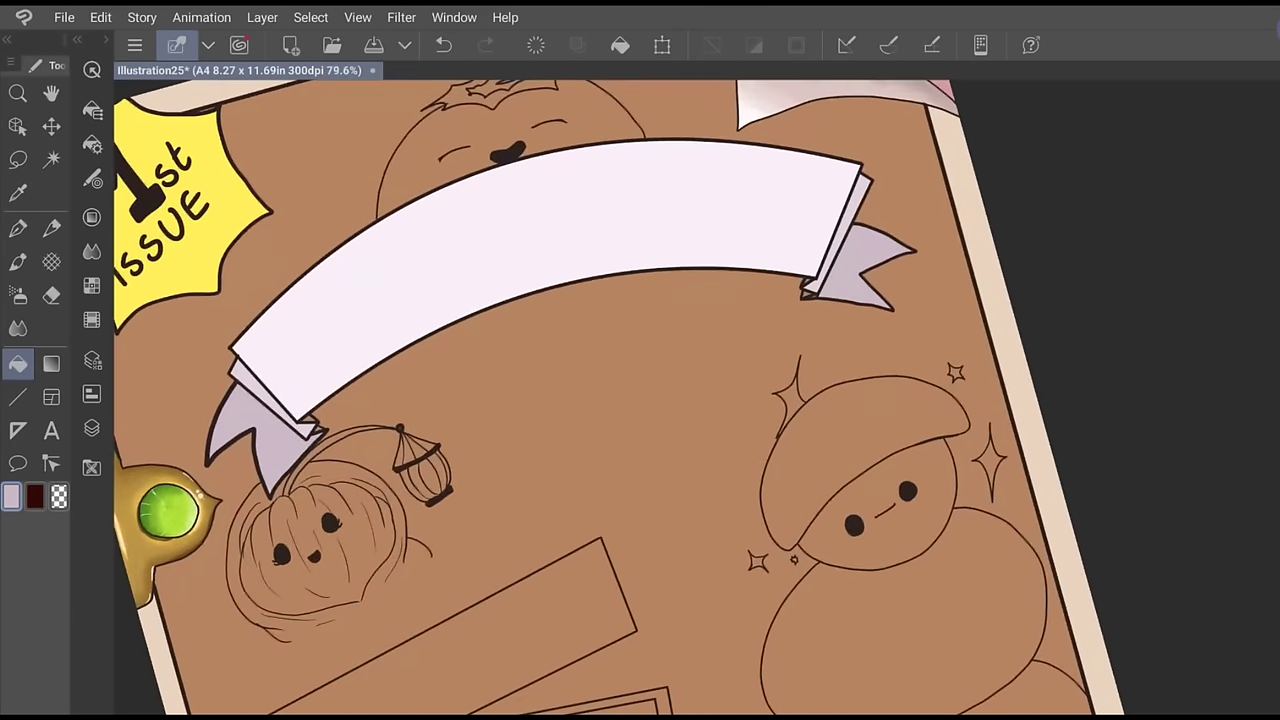
Fill the tiny inner fold gaps at the banner's ribbon ends with a darker greyish mauve
{"action": "left_click", "coordinate": [92, 429]}
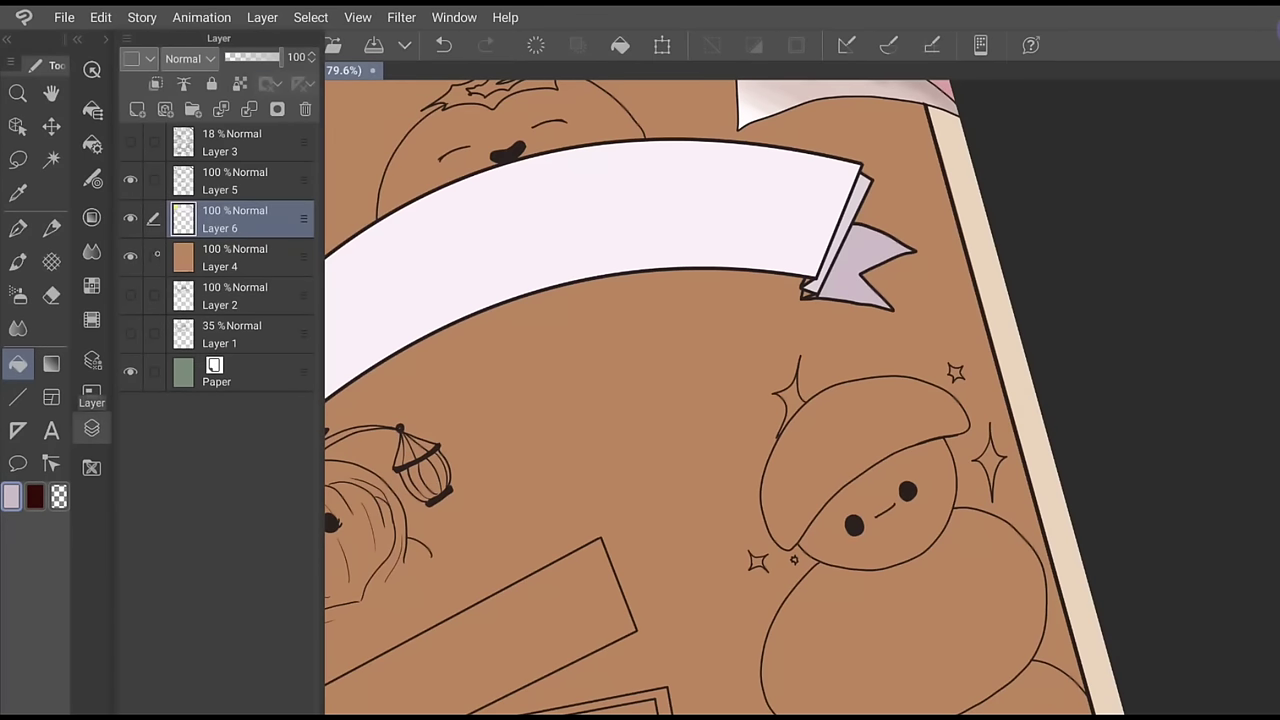
{"action": "left_click", "coordinate": [92, 217]}
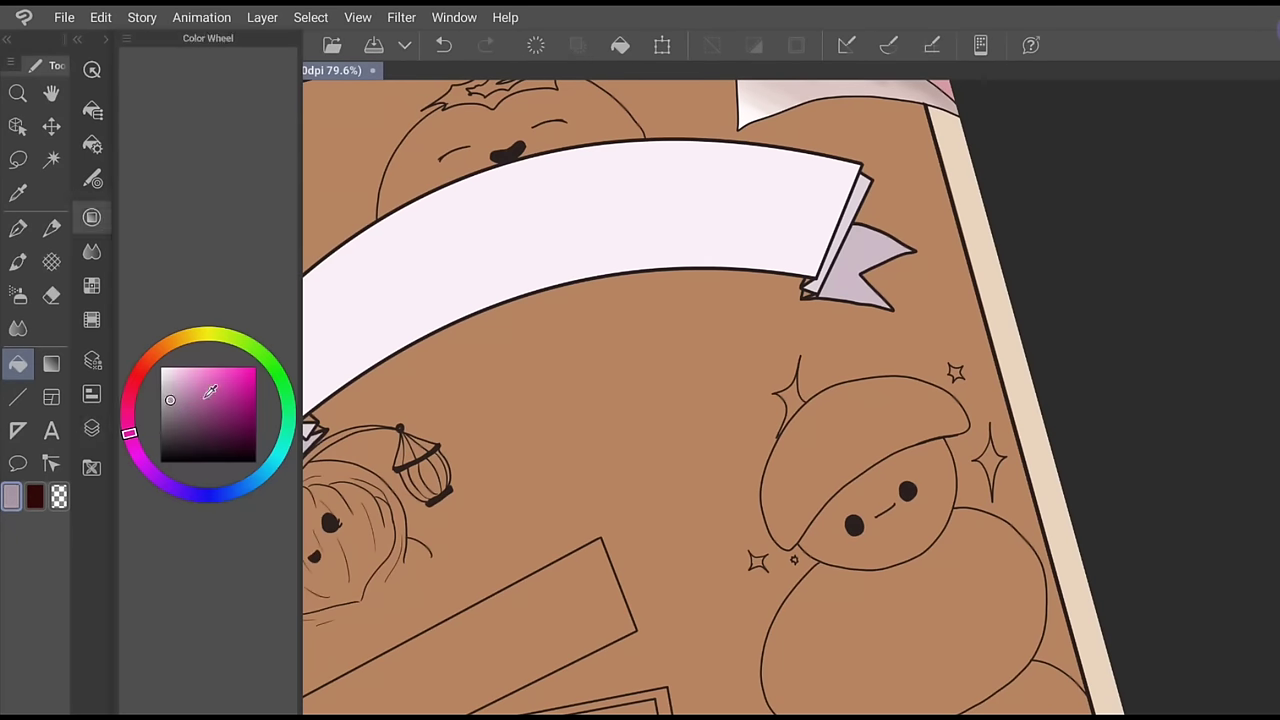
{"action": "scroll", "coordinate": [207, 383], "scroll_direction": "up", "scroll_amount": 6}
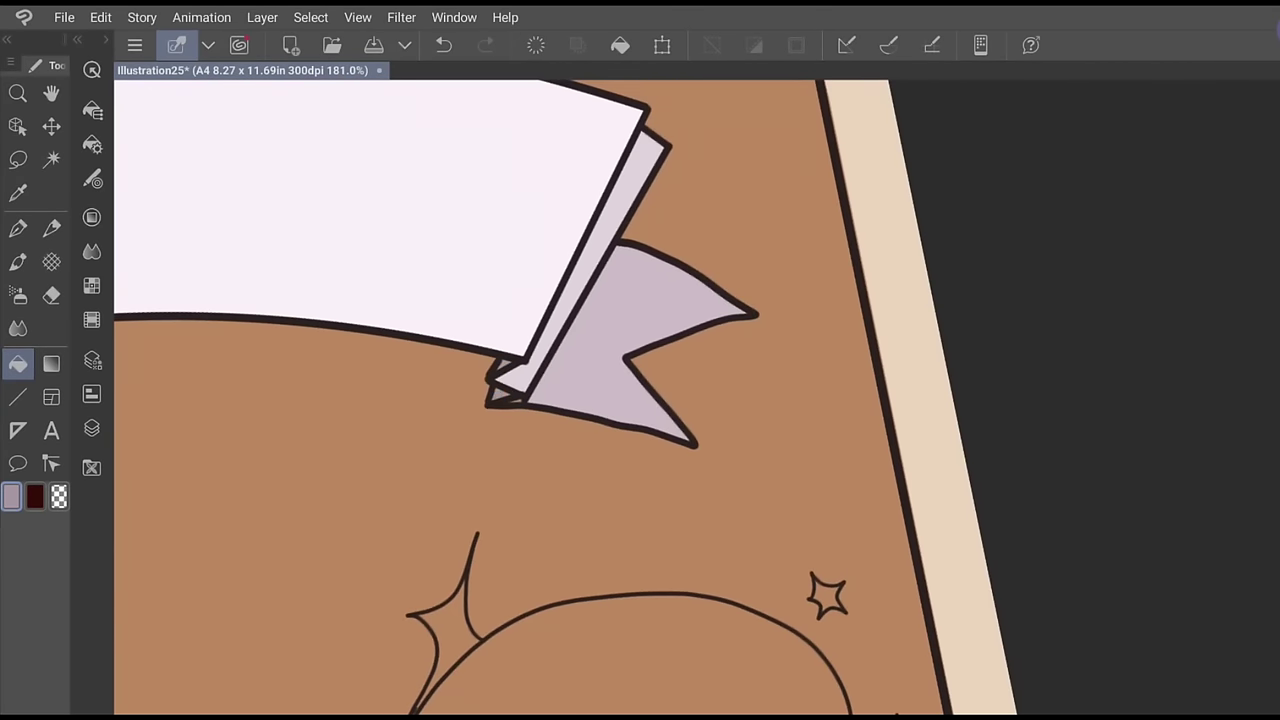
{"action": "scroll", "coordinate": [440, 631], "scroll_direction": "up", "scroll_amount": 6}
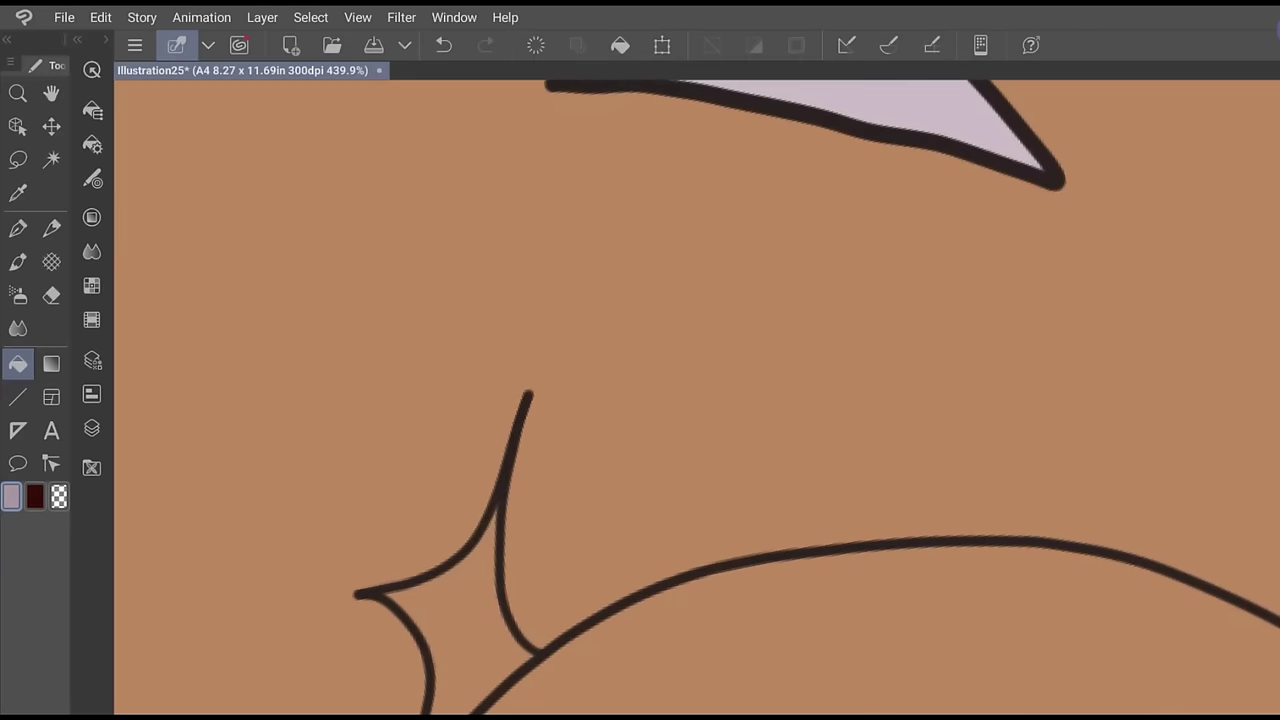
{"action": "left_click_drag", "start_coordinate": [697, 300], "coordinate": [557, 555]}
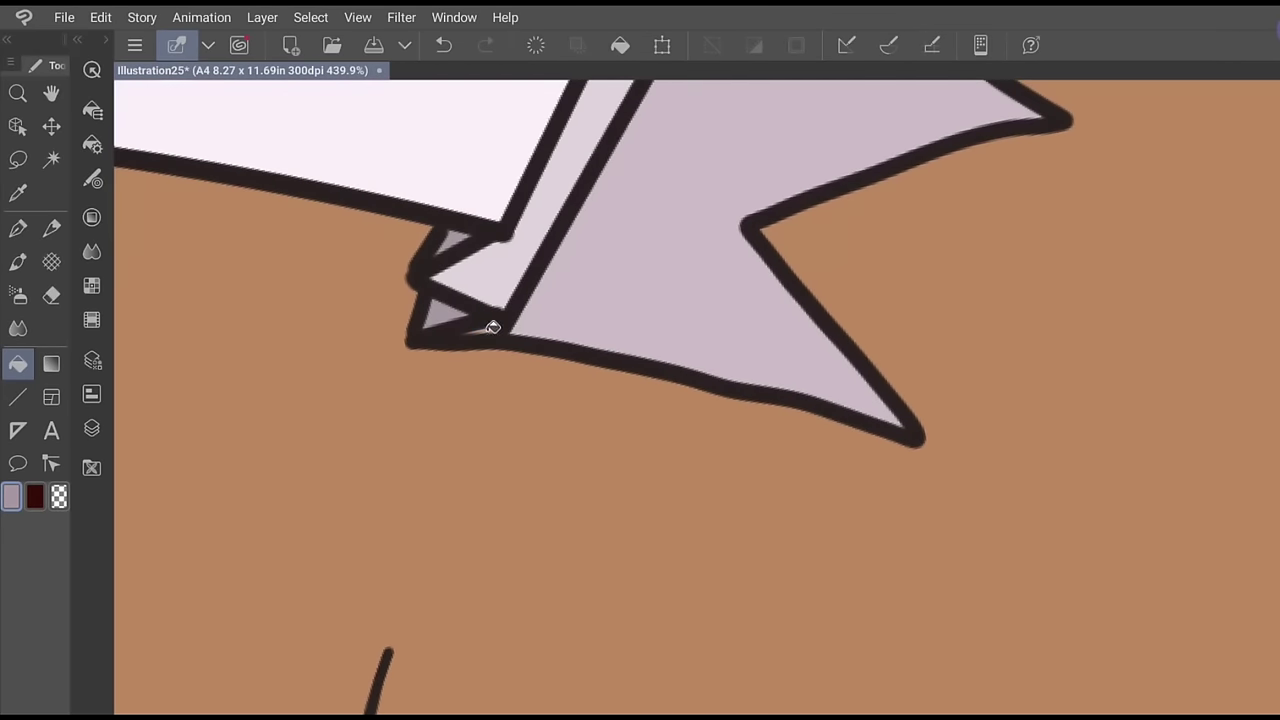
{"action": "left_click_drag", "start_coordinate": [491, 326], "coordinate": [640, 236]}
{"action": "scroll", "coordinate": [600, 400], "scroll_direction": "down", "scroll_amount": 8}
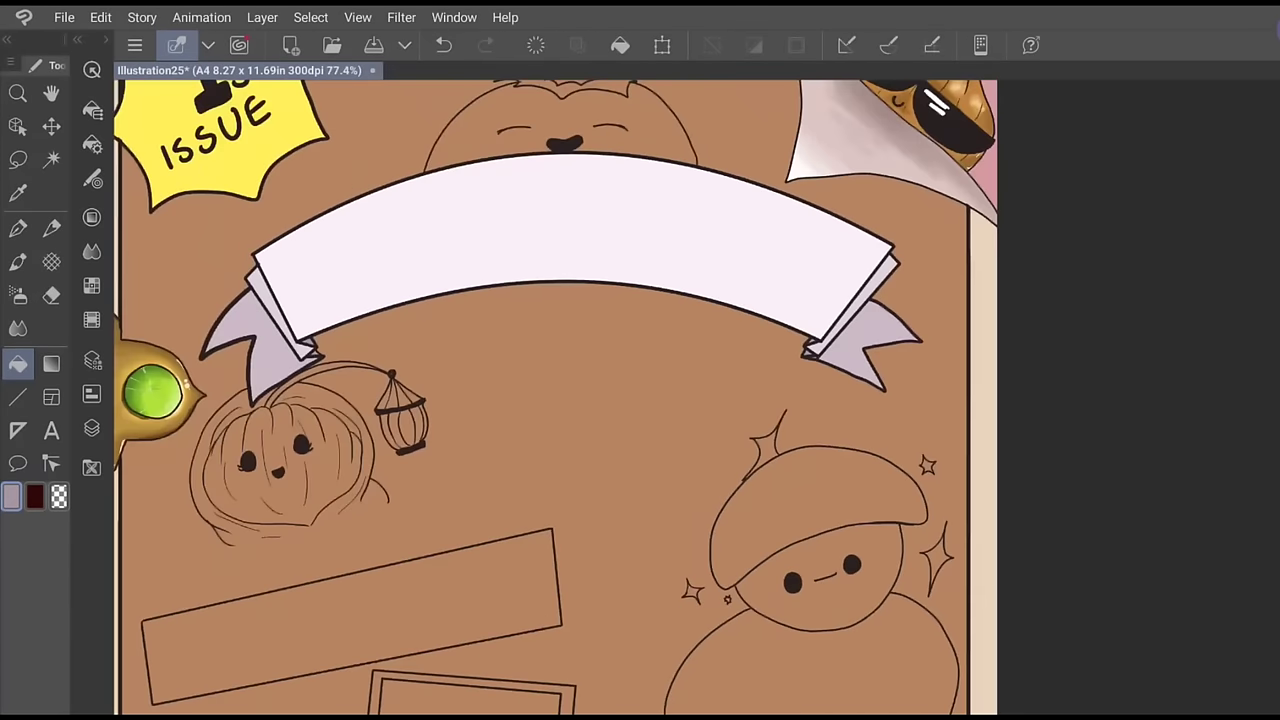
Lock Layer 6's transparent pixels, then sample the banner's pale lilac and lighten it to white for brushing
{"action": "scroll", "coordinate": [600, 400], "scroll_direction": "up", "scroll_amount": 1}
{"action": "left_click", "coordinate": [91, 428]}
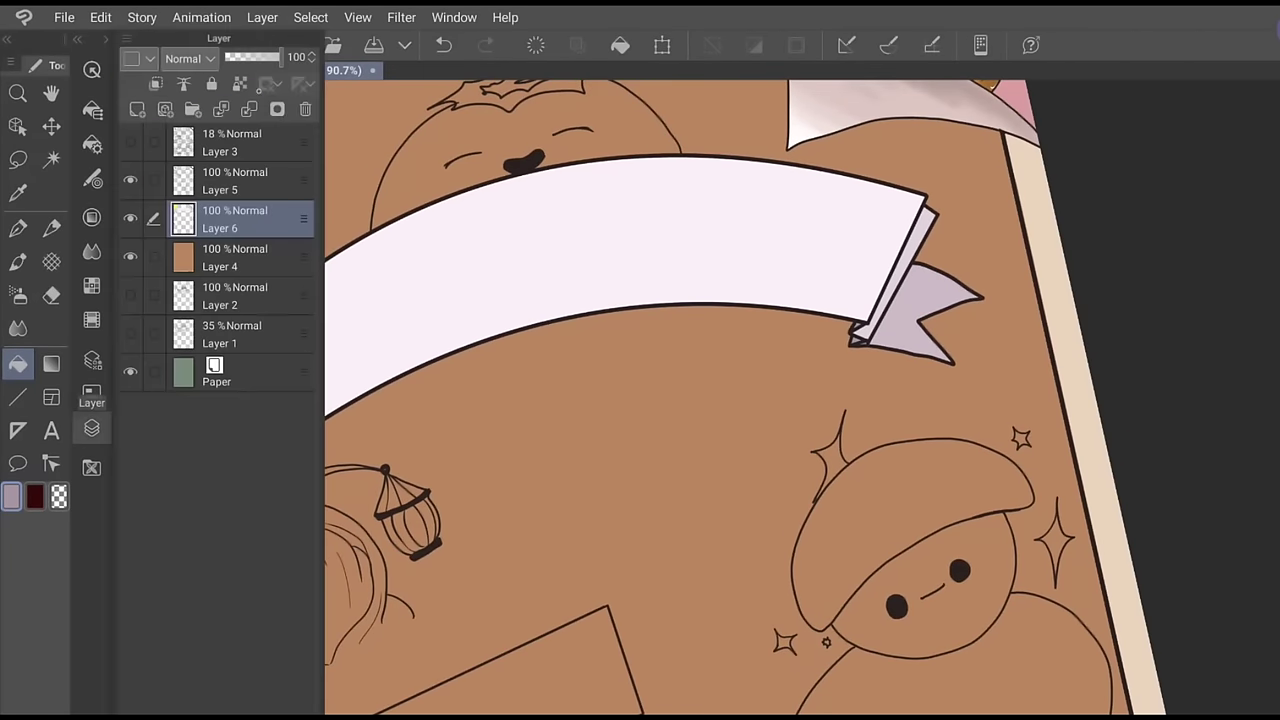
{"action": "left_click", "coordinate": [18, 193]}
{"action": "left_click", "coordinate": [285, 330]}
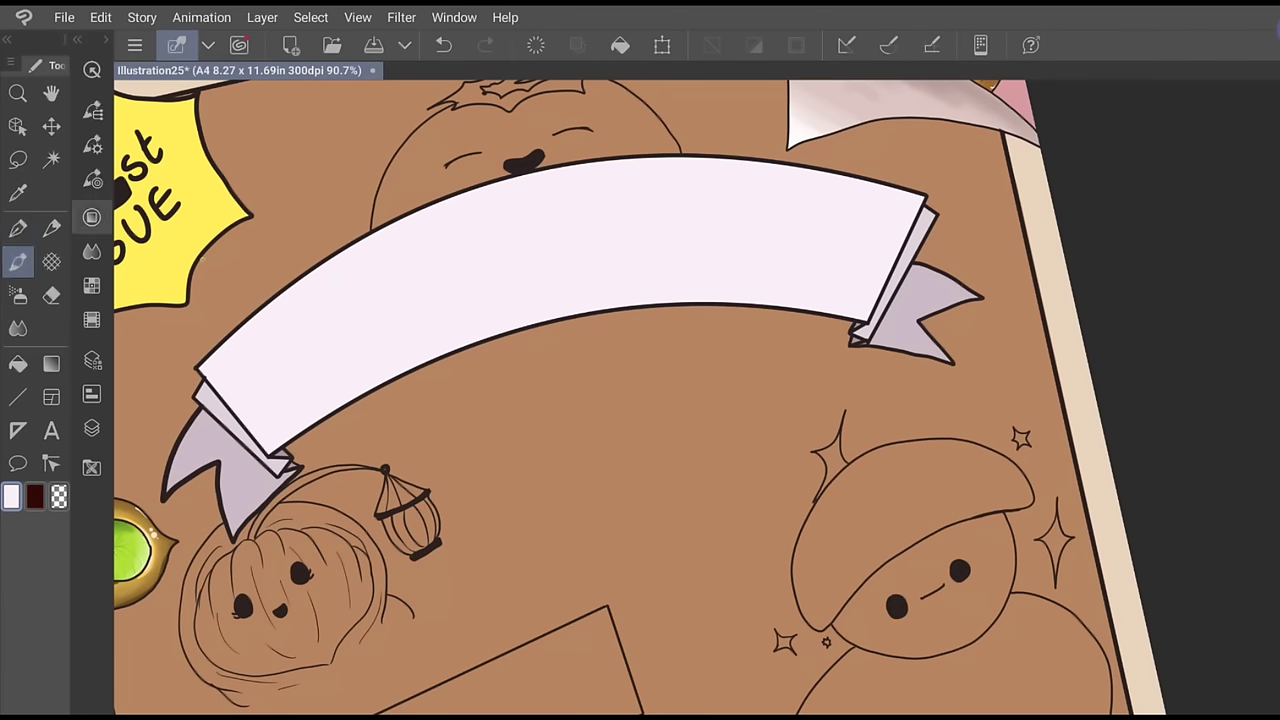
{"action": "left_click", "coordinate": [92, 216]}
{"action": "left_click", "coordinate": [162, 368]}
{"action": "left_click", "coordinate": [92, 217]}
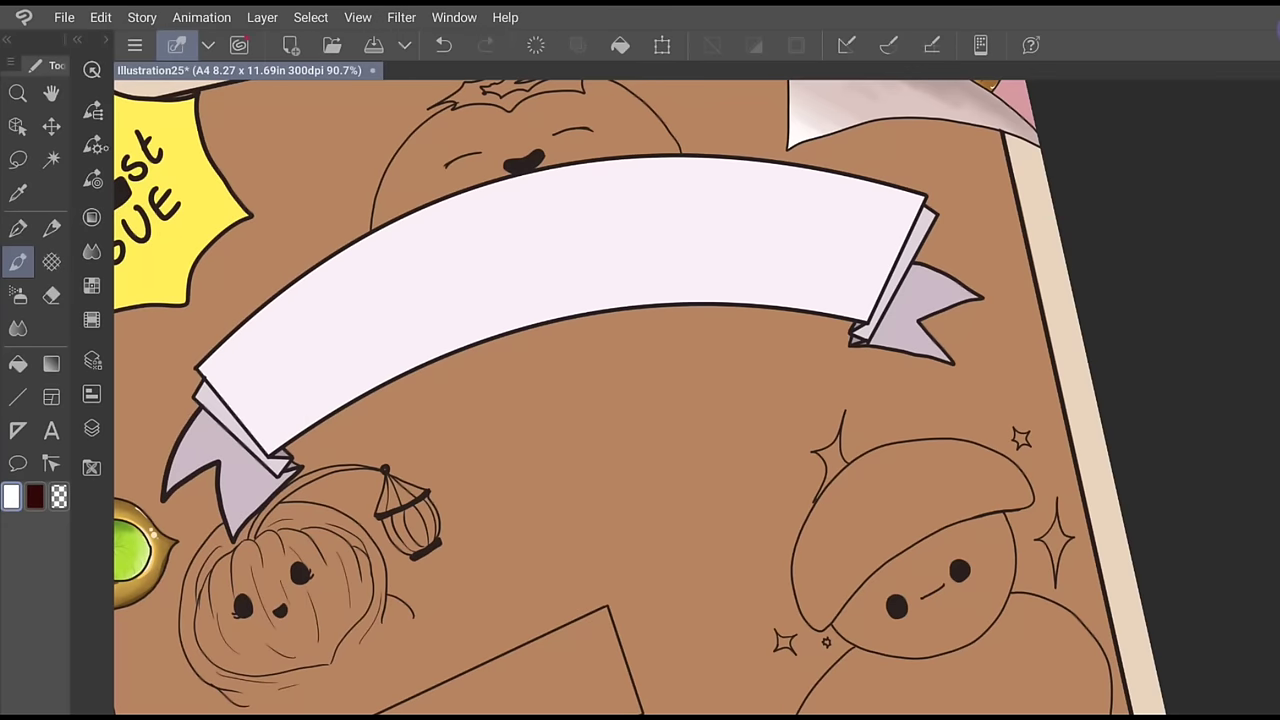
Adjust the watercolor brush's size and paint a soft white highlight along the middle of the curved banner
{"action": "left_click", "coordinate": [95, 145]}
{"action": "left_click", "coordinate": [213, 104]}
{"action": "left_click", "coordinate": [92, 144]}
{"action": "left_click_drag", "start_coordinate": [300, 322], "coordinate": [590, 240]}
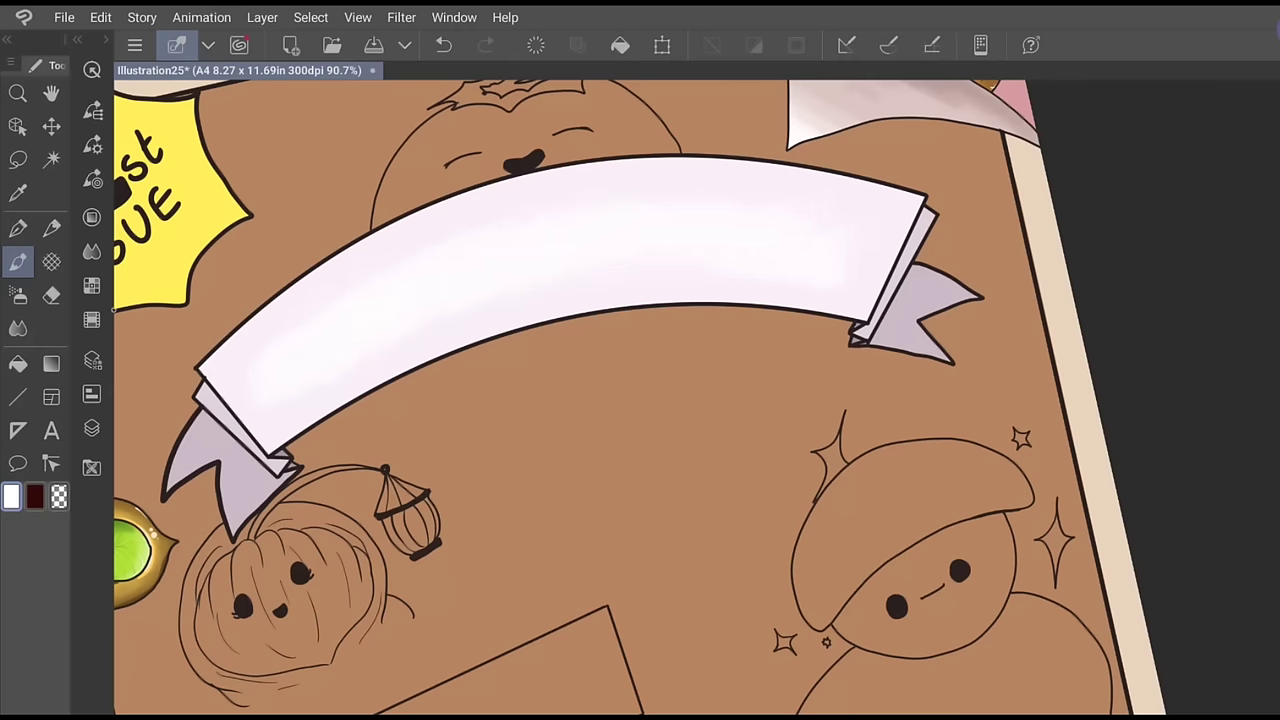
Shade the banner's upper and lower edges with a soft light pinkish lilac, leaving the middle white
{"action": "left_click", "coordinate": [92, 217]}
{"action": "left_click", "coordinate": [165, 384]}
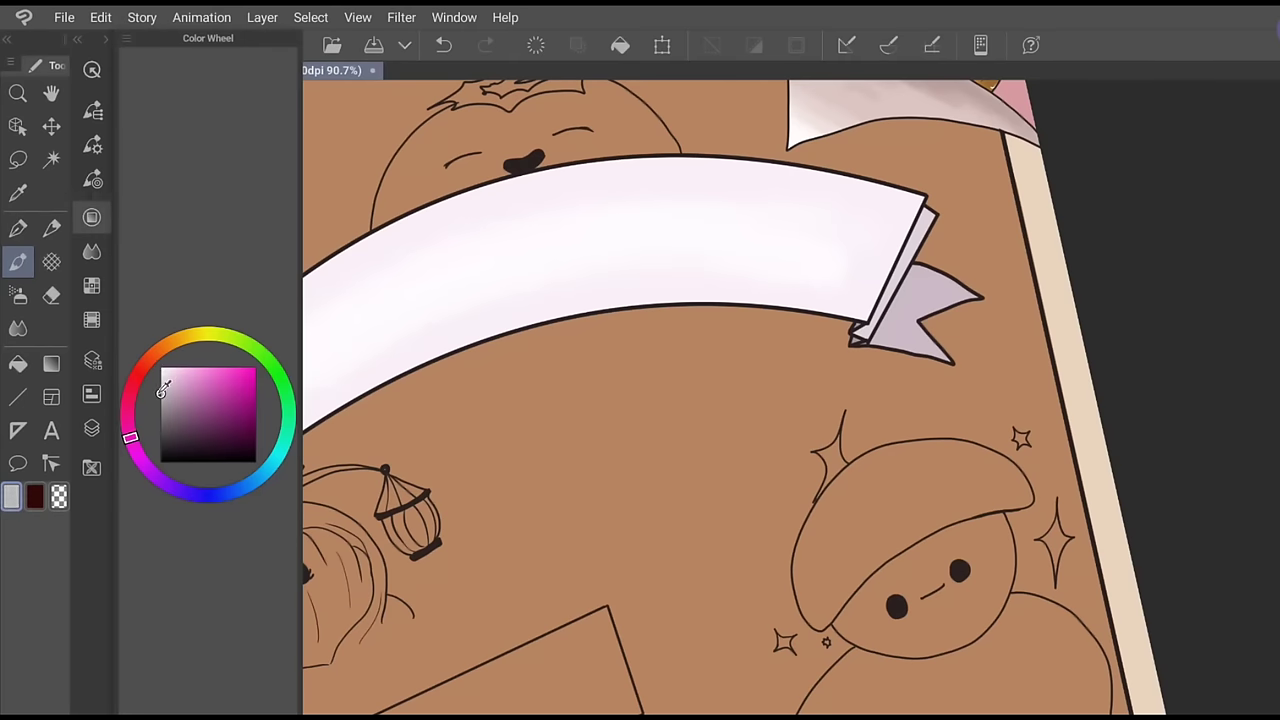
{"action": "mouse_move", "coordinate": [163, 390]}
{"action": "left_mouse_down"}
{"action": "mouse_move", "coordinate": [186, 365]}
{"action": "mouse_move", "coordinate": [176, 377]}
{"action": "left_mouse_up"}
{"action": "left_click", "coordinate": [92, 217]}
{"action": "mouse_move", "coordinate": [246, 328]}
{"action": "left_mouse_down"}
{"action": "mouse_move", "coordinate": [208, 364]}
{"action": "mouse_move", "coordinate": [236, 336]}
{"action": "mouse_move", "coordinate": [530, 182]}
{"action": "left_mouse_up"}
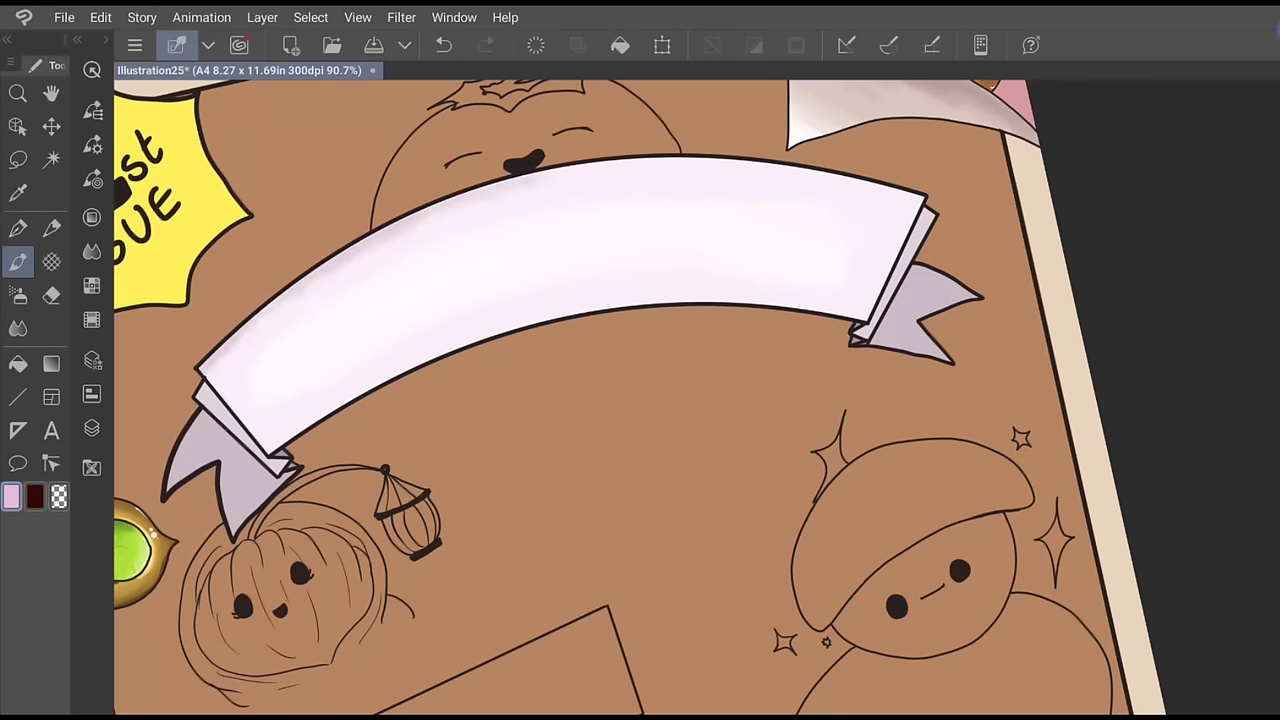
{"action": "mouse_move", "coordinate": [430, 205]}
{"action": "left_mouse_down"}
{"action": "mouse_move", "coordinate": [745, 170]}
{"action": "mouse_move", "coordinate": [920, 195]}
{"action": "left_mouse_up"}
{"action": "mouse_move", "coordinate": [672, 178]}
{"action": "left_mouse_down"}
{"action": "mouse_move", "coordinate": [594, 182]}
{"action": "mouse_move", "coordinate": [344, 272]}
{"action": "mouse_move", "coordinate": [222, 368]}
{"action": "left_mouse_up"}
{"action": "mouse_move", "coordinate": [280, 445]}
{"action": "left_mouse_down"}
{"action": "mouse_move", "coordinate": [520, 328]}
{"action": "mouse_move", "coordinate": [650, 305]}
{"action": "mouse_move", "coordinate": [862, 300]}
{"action": "left_mouse_up"}
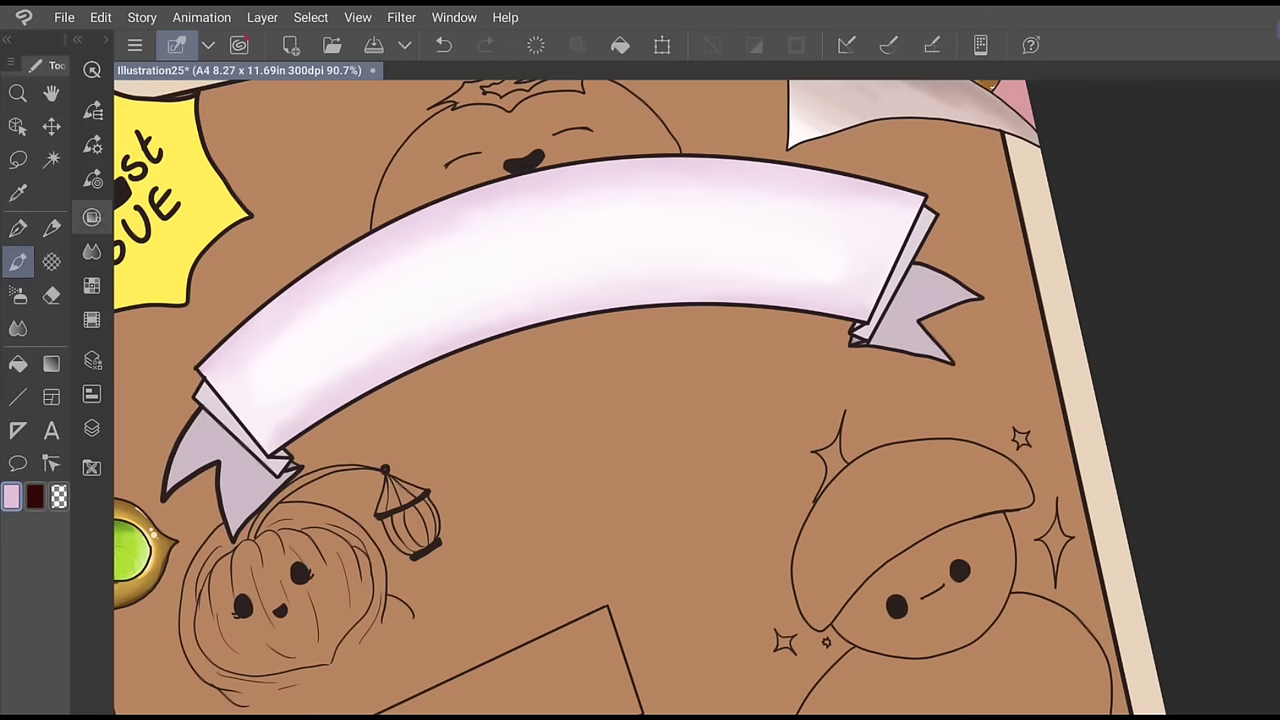
{"action": "left_click", "coordinate": [92, 217]}
{"action": "left_click", "coordinate": [92, 217]}
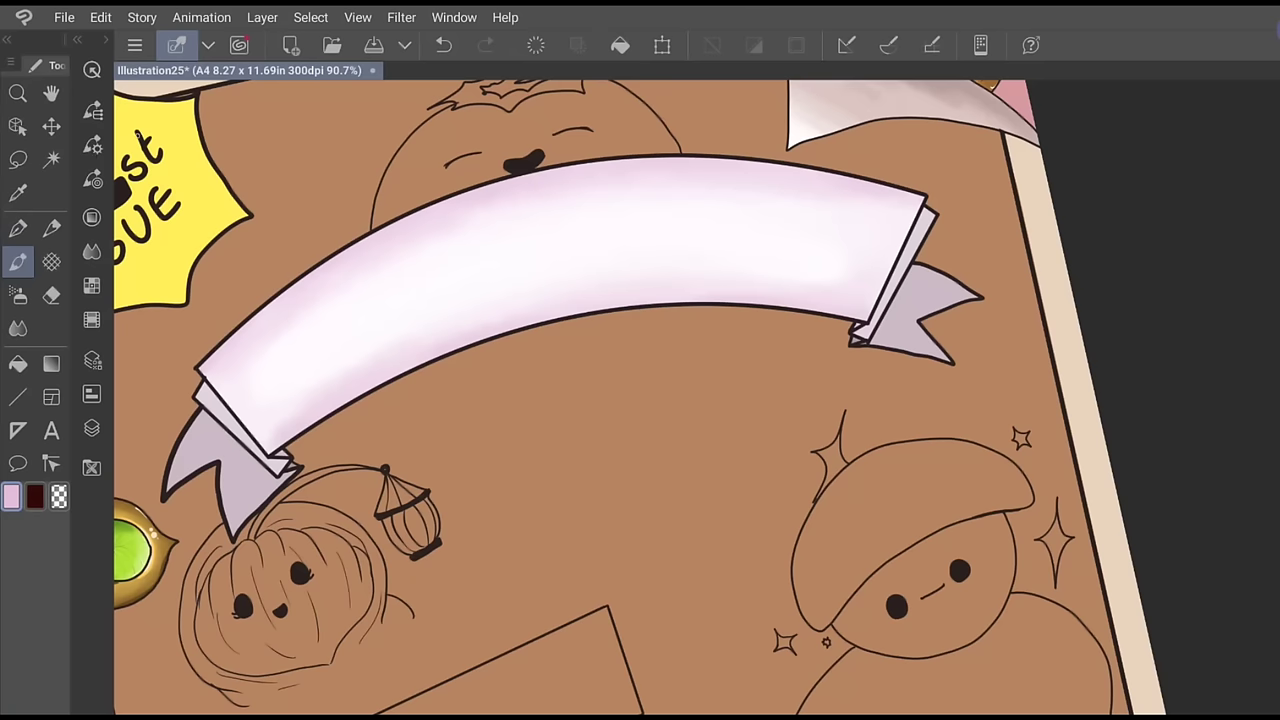
Brush very pale pink diagonal highlight streaks across both ribbon tails of the banner
{"action": "left_click", "coordinate": [92, 143]}
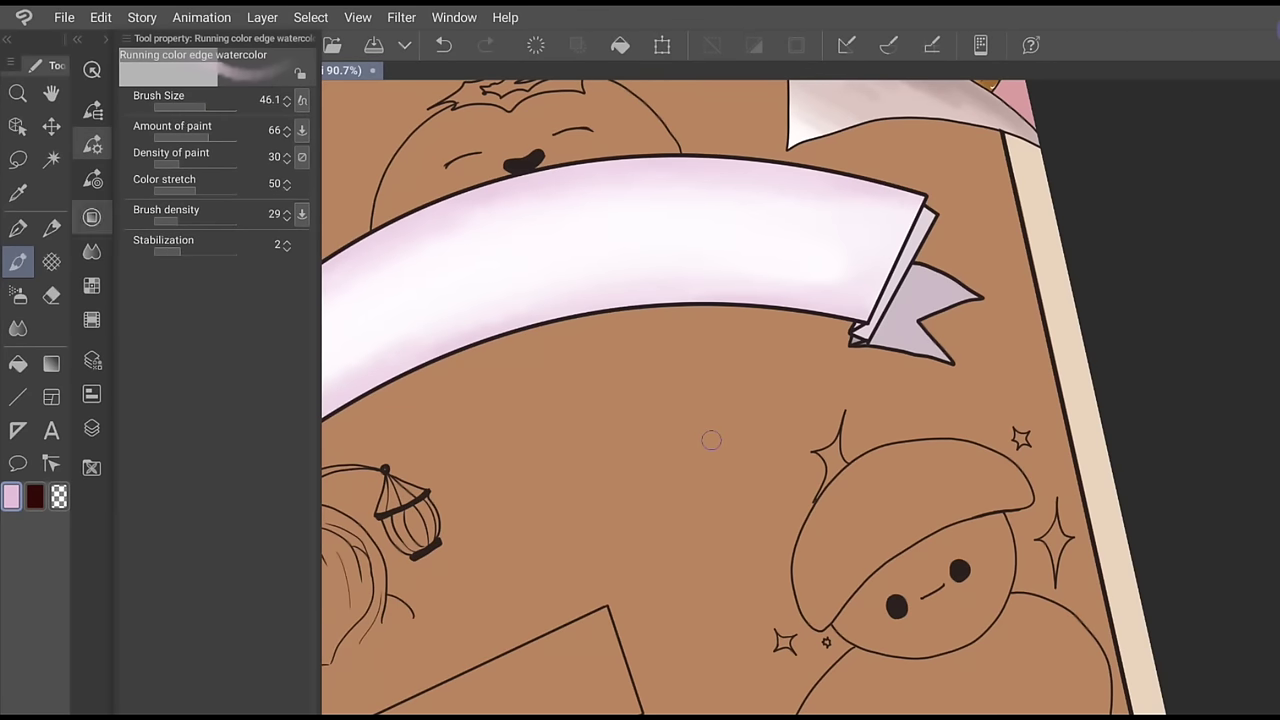
{"action": "left_click", "coordinate": [91, 217]}
{"action": "left_click", "coordinate": [170, 369]}
{"action": "left_click", "coordinate": [166, 372]}
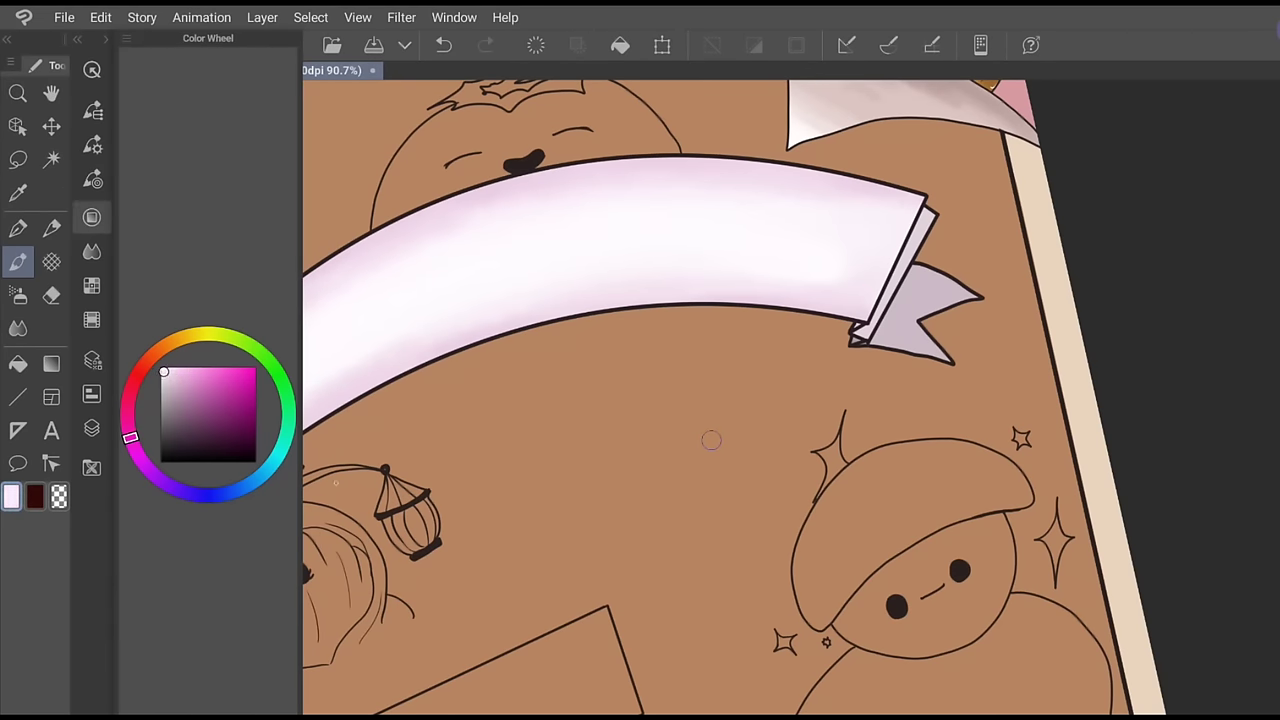
{"action": "left_click", "coordinate": [92, 217]}
{"action": "left_click_drag", "start_coordinate": [199, 426], "coordinate": [264, 496]}
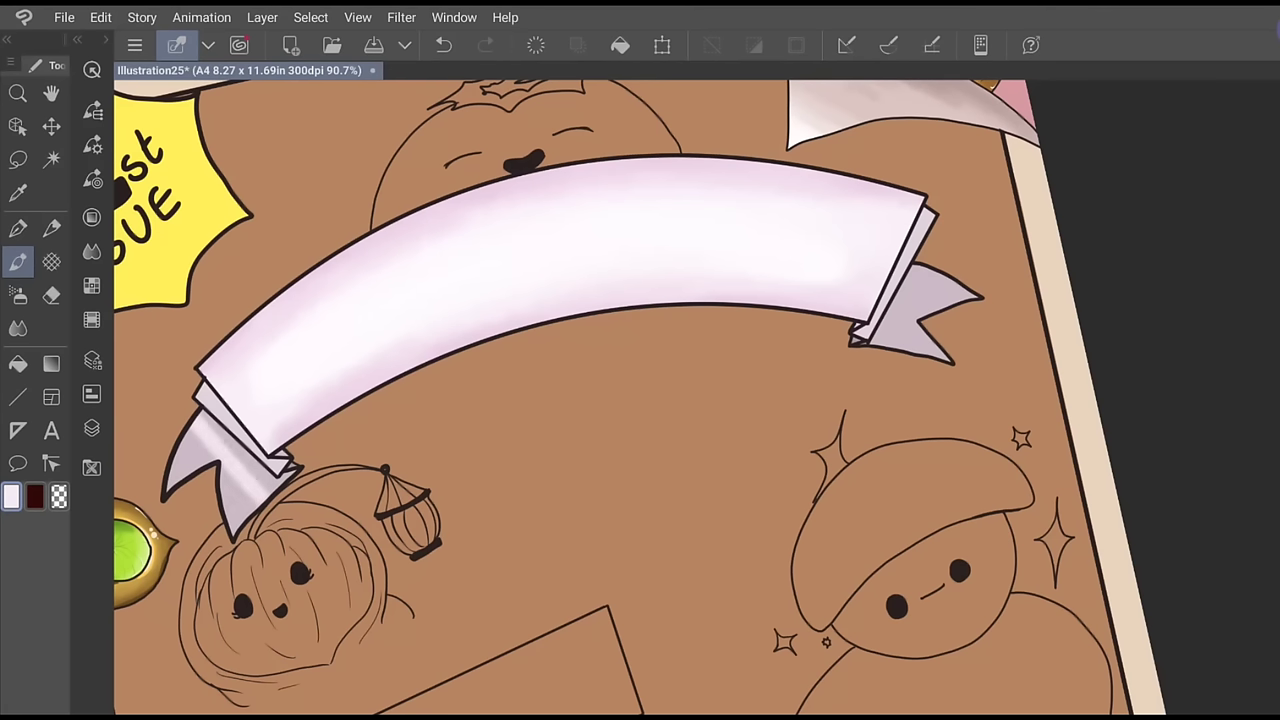
{"action": "left_click_drag", "start_coordinate": [176, 468], "coordinate": [234, 522]}
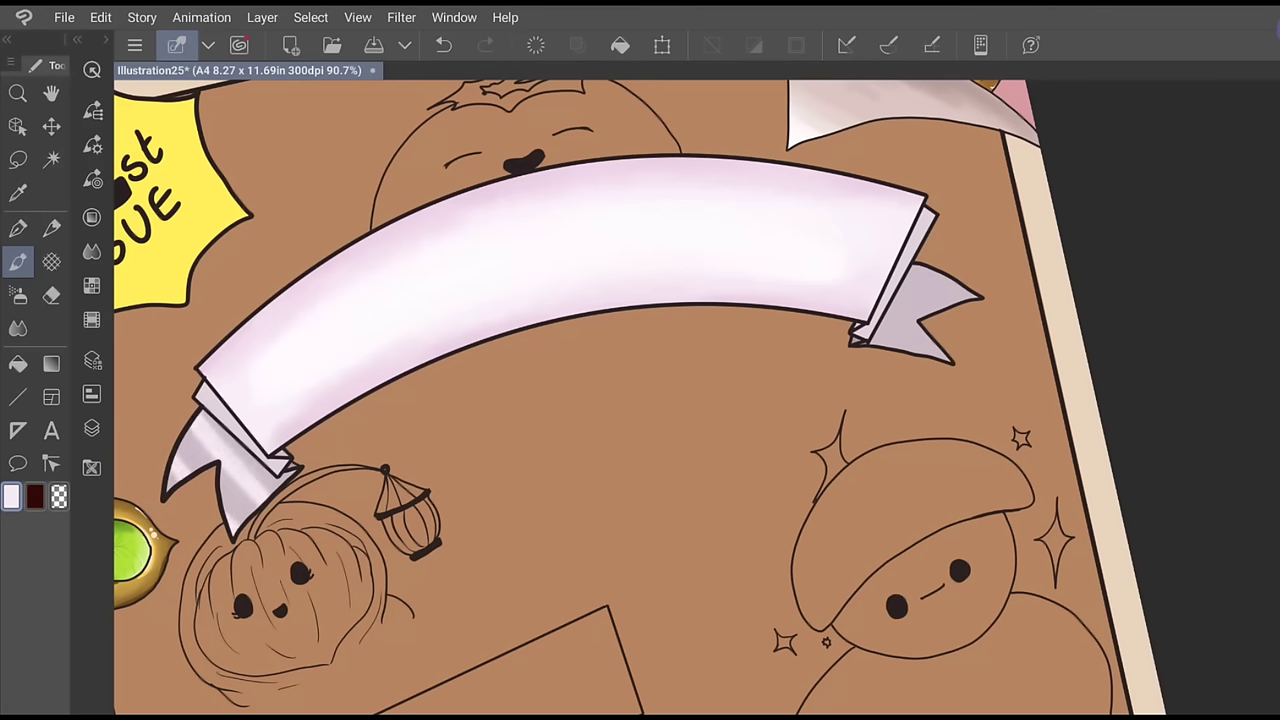
{"action": "left_click_drag", "start_coordinate": [942, 282], "coordinate": [902, 342]}
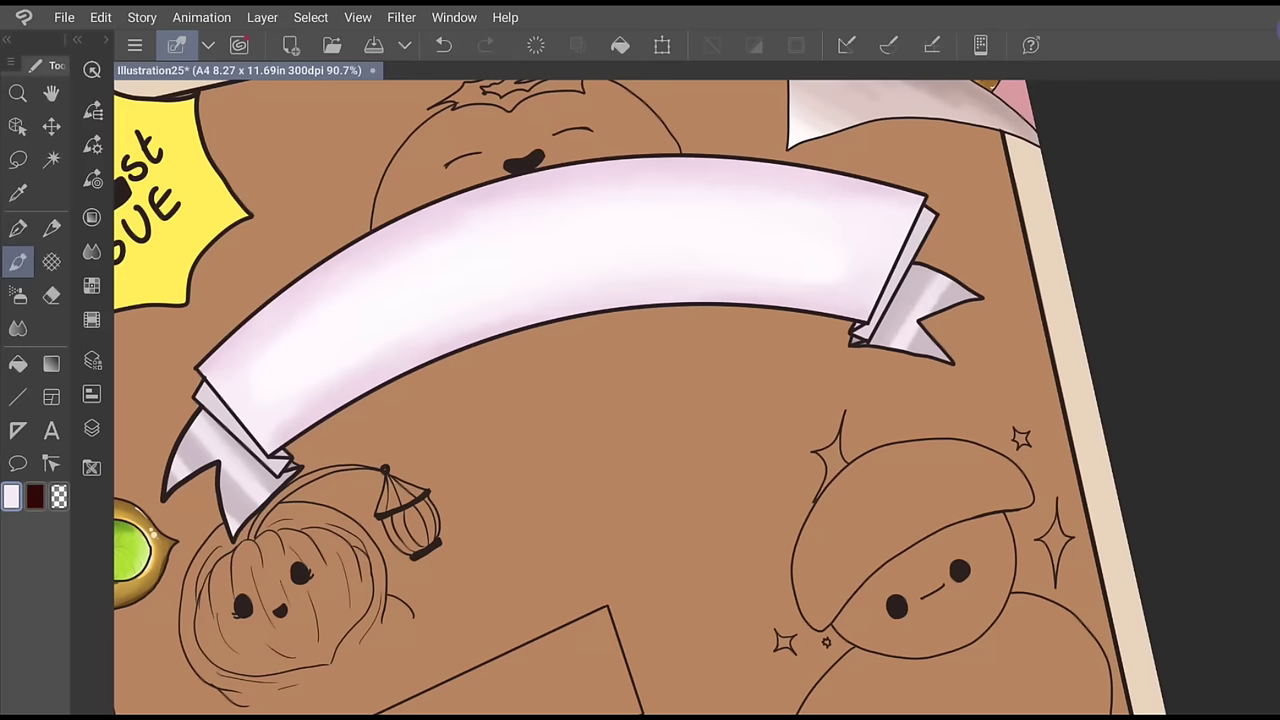
Add muted mauve shadow streaks between the highlights on the banner's ribbon tails
{"action": "left_click", "coordinate": [92, 217]}
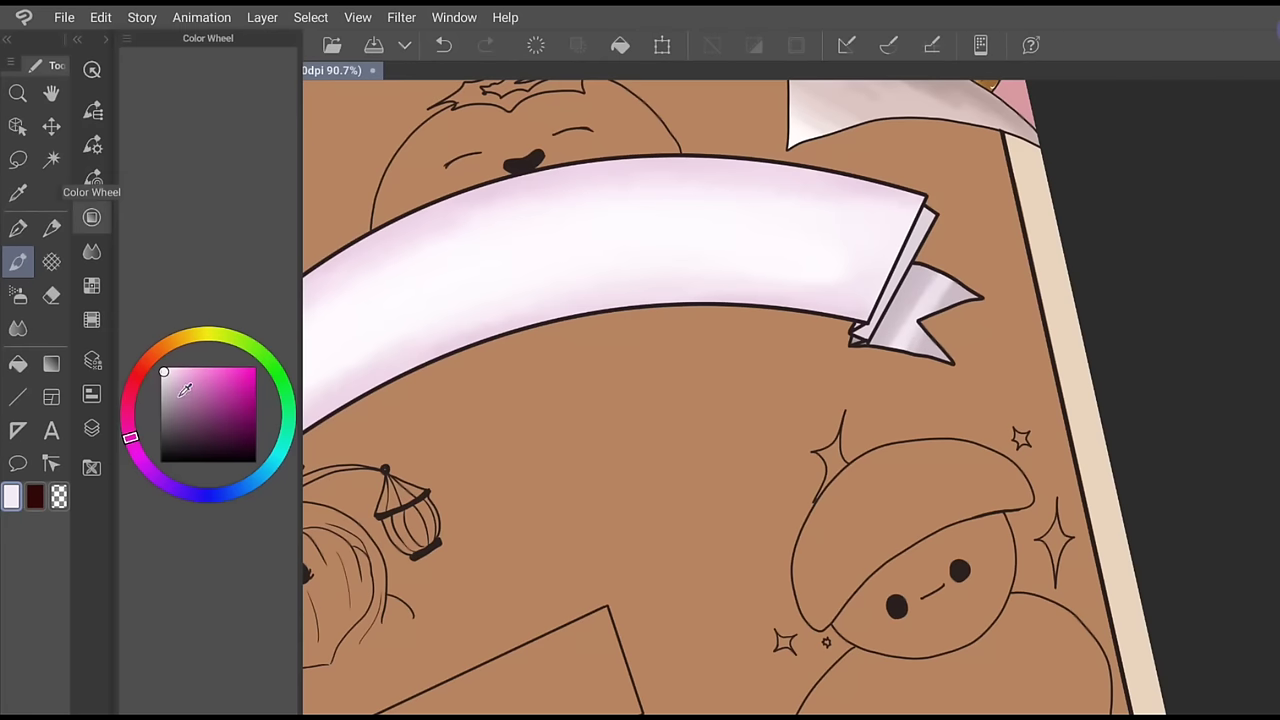
{"action": "left_click", "coordinate": [180, 395]}
{"action": "left_click", "coordinate": [178, 398]}
{"action": "left_click", "coordinate": [92, 217]}
{"action": "left_click_drag", "start_coordinate": [962, 290], "coordinate": [920, 350]}
{"action": "left_click_drag", "start_coordinate": [966, 294], "coordinate": [930, 350]}
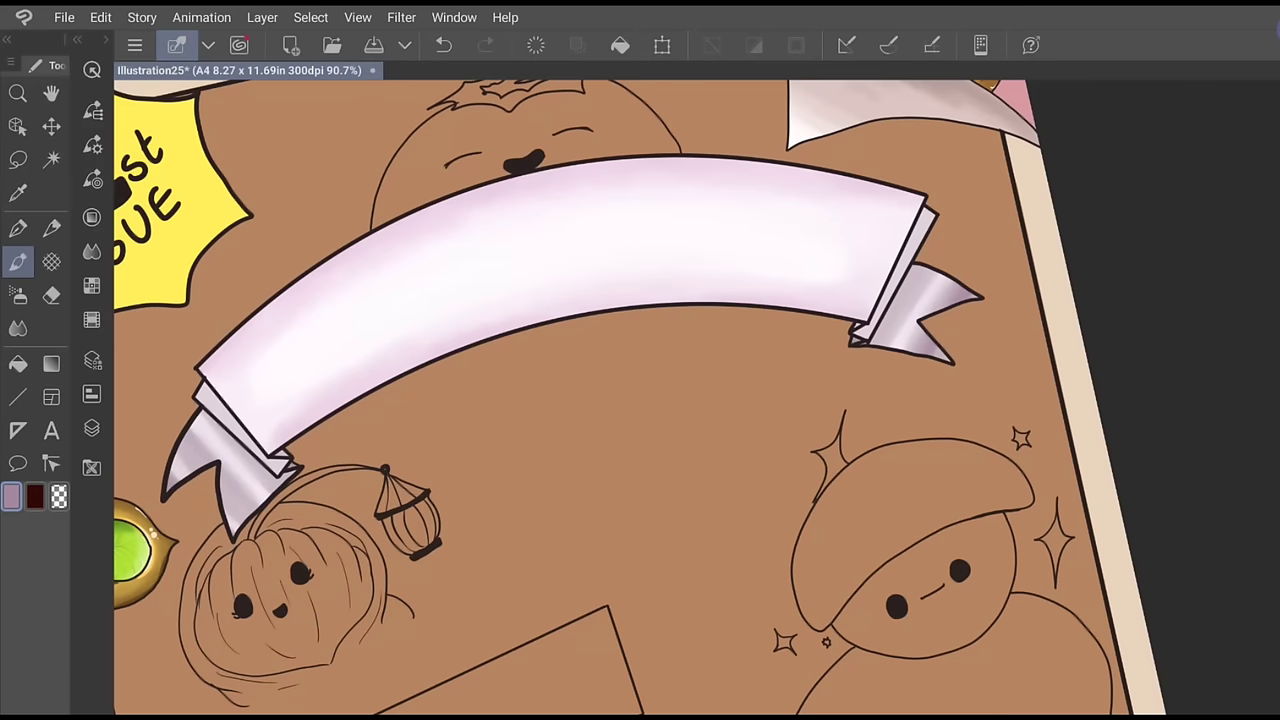
Show the faint sketch layer over the artwork and turn off the lock on transparent pixels
{"action": "scroll", "coordinate": [640, 397], "scroll_direction": "down", "scroll_amount": 3}
{"action": "scroll", "coordinate": [640, 397], "scroll_direction": "up", "scroll_amount": 3}
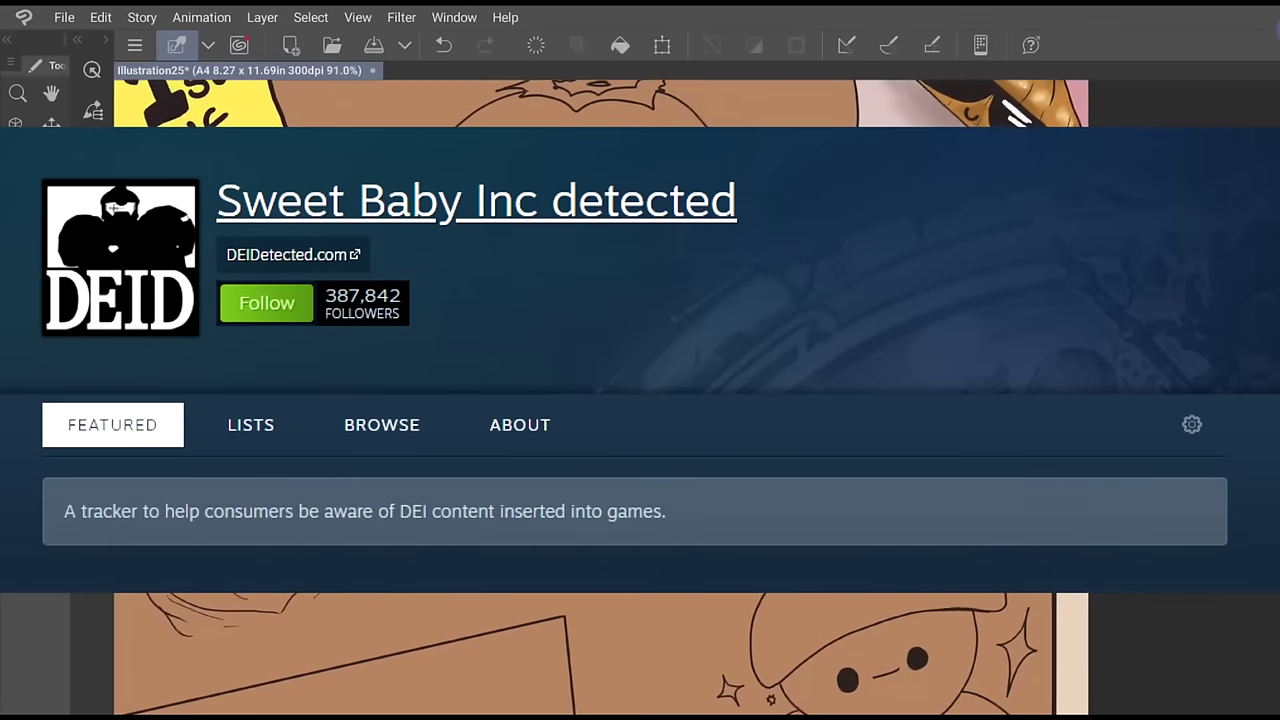
{"action": "scroll", "coordinate": [640, 397], "scroll_direction": "up", "scroll_amount": 1}
{"action": "key", "text": "F7"}
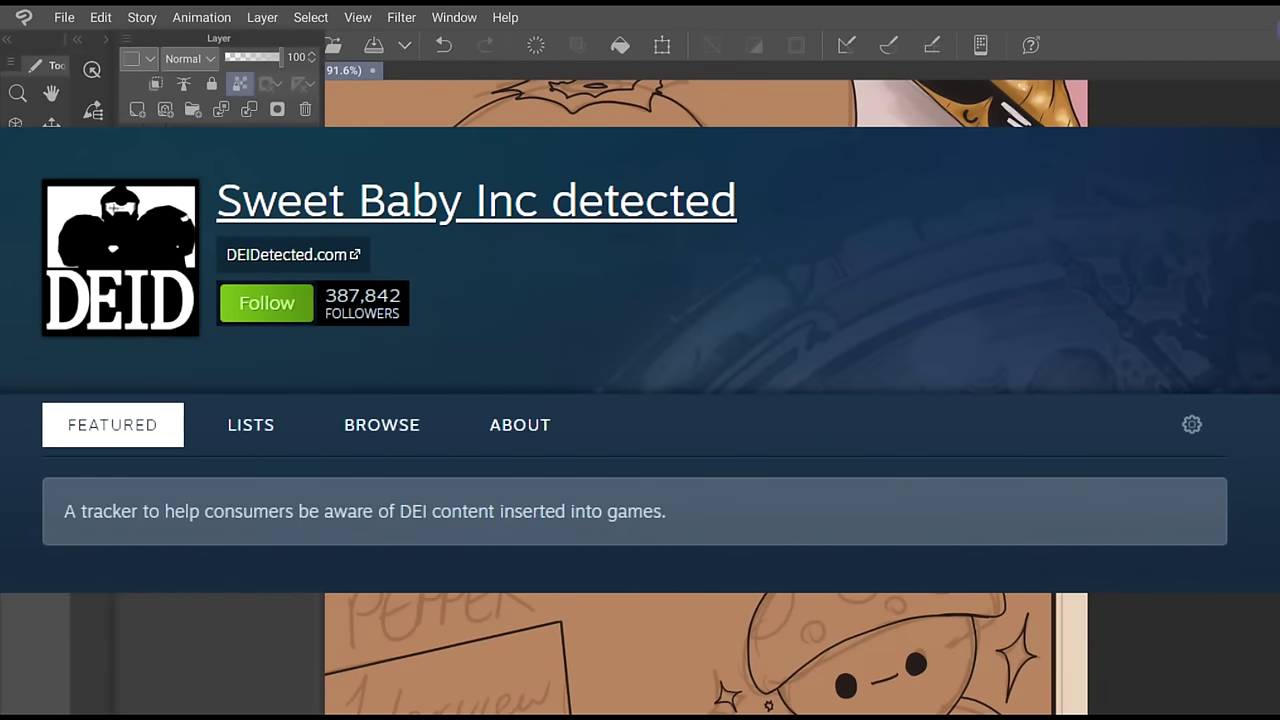
{"action": "key", "text": "F7"}
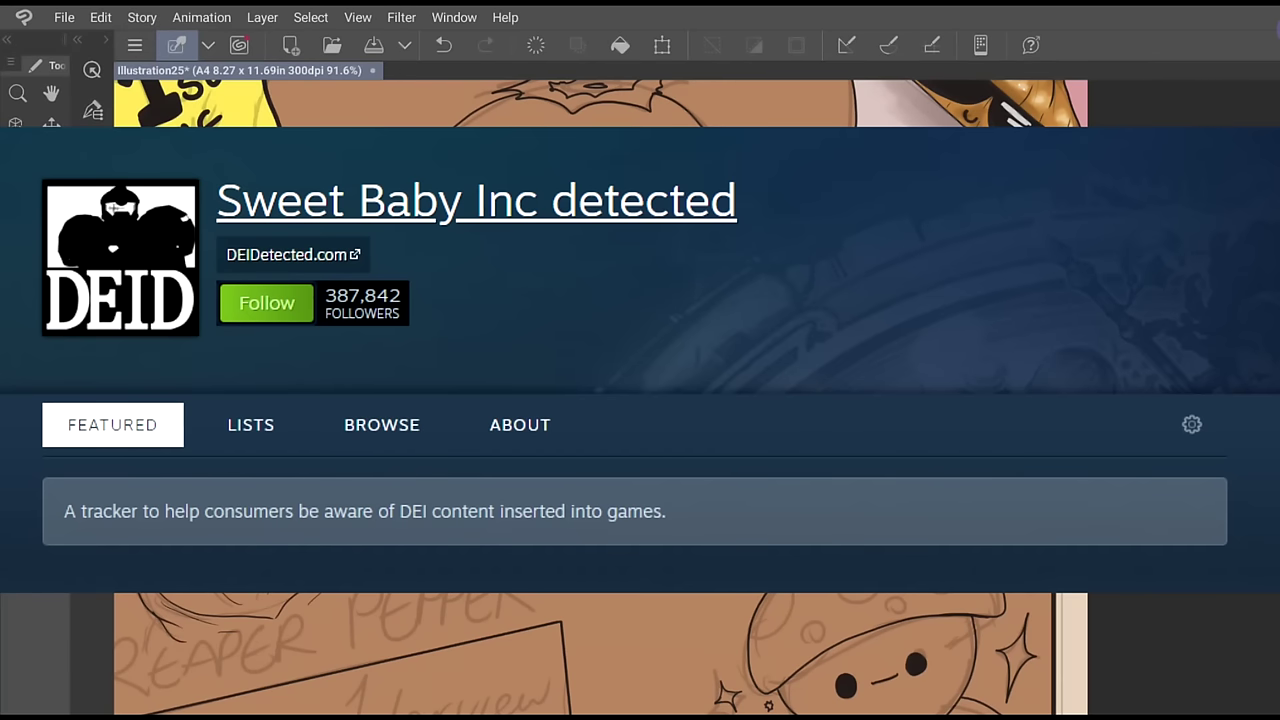
{"action": "key", "text": "F7"}
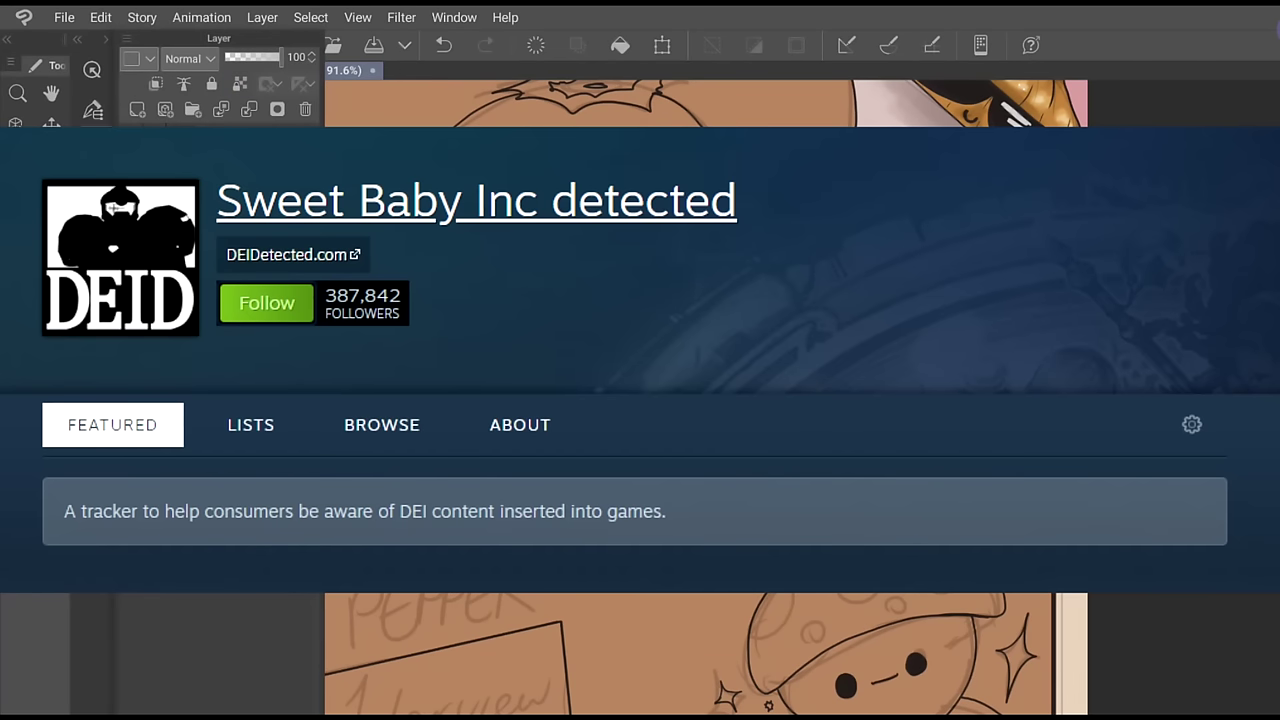
Choose the Turnip pen and set its brush size to 29.4 for the banner lettering
{"action": "key", "text": "F4"}
{"action": "key", "text": "]"}
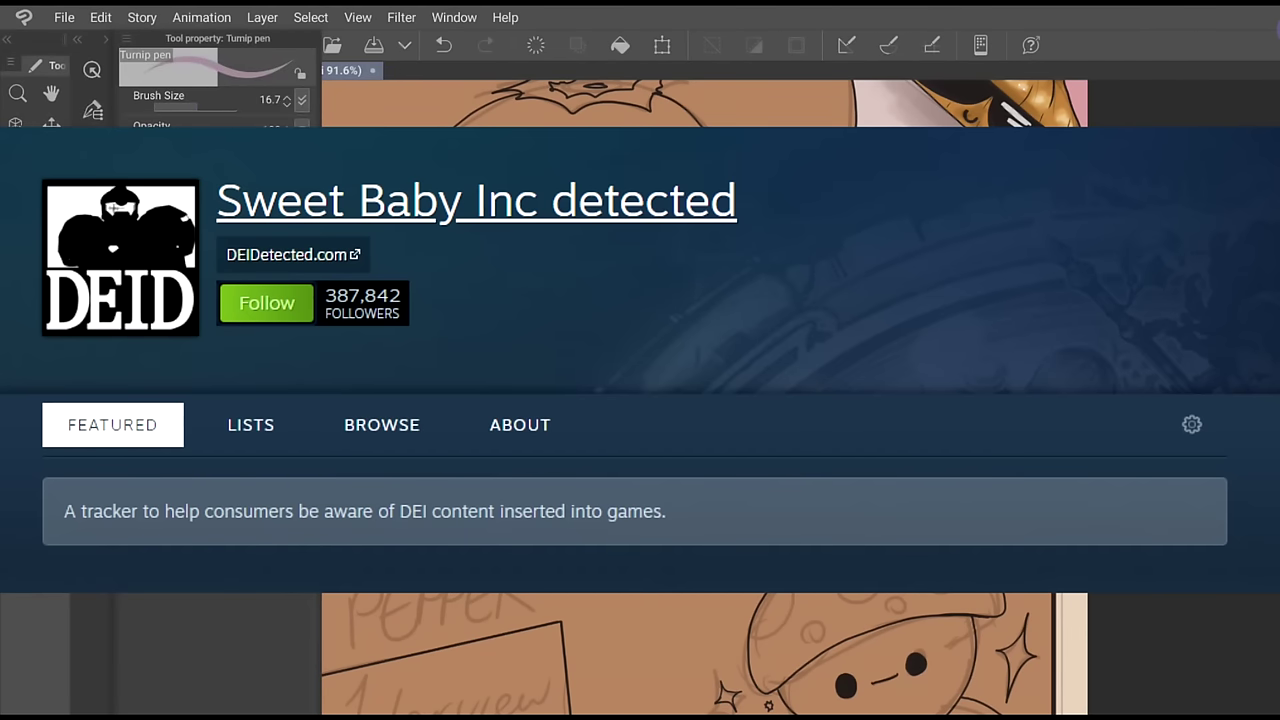
{"action": "key", "text": "F2"}
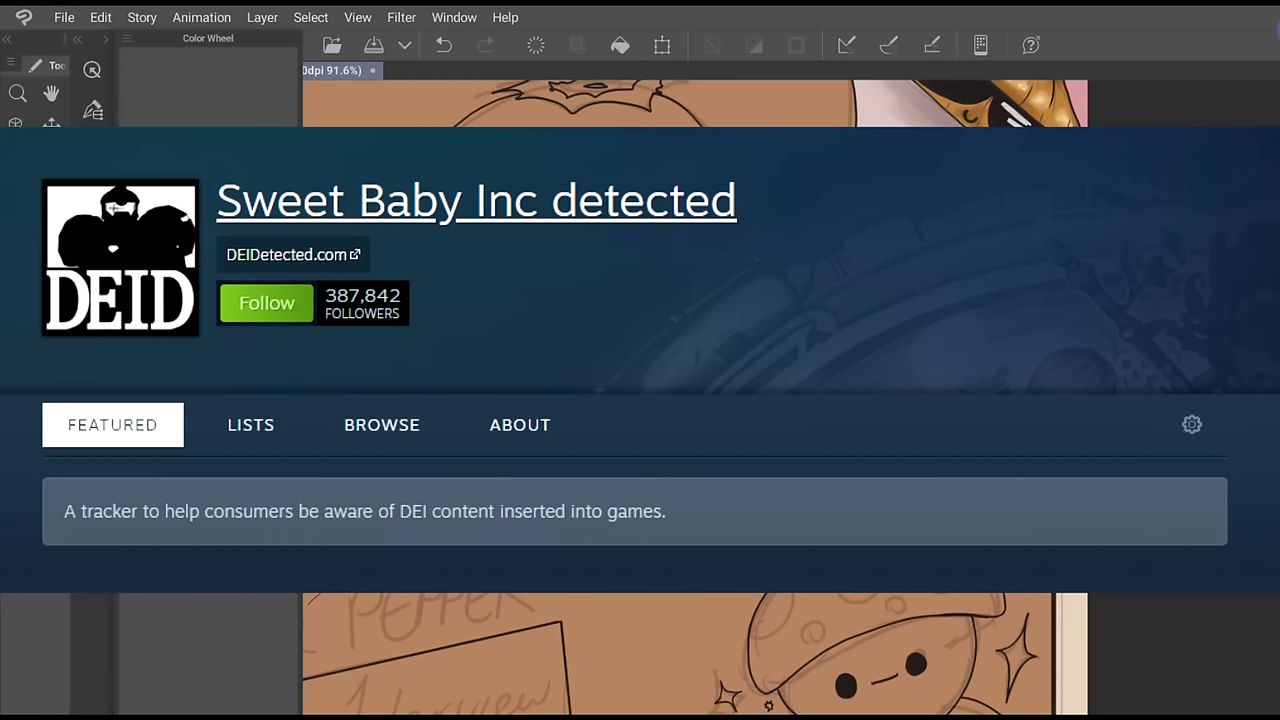
{"action": "key", "text": "F2"}
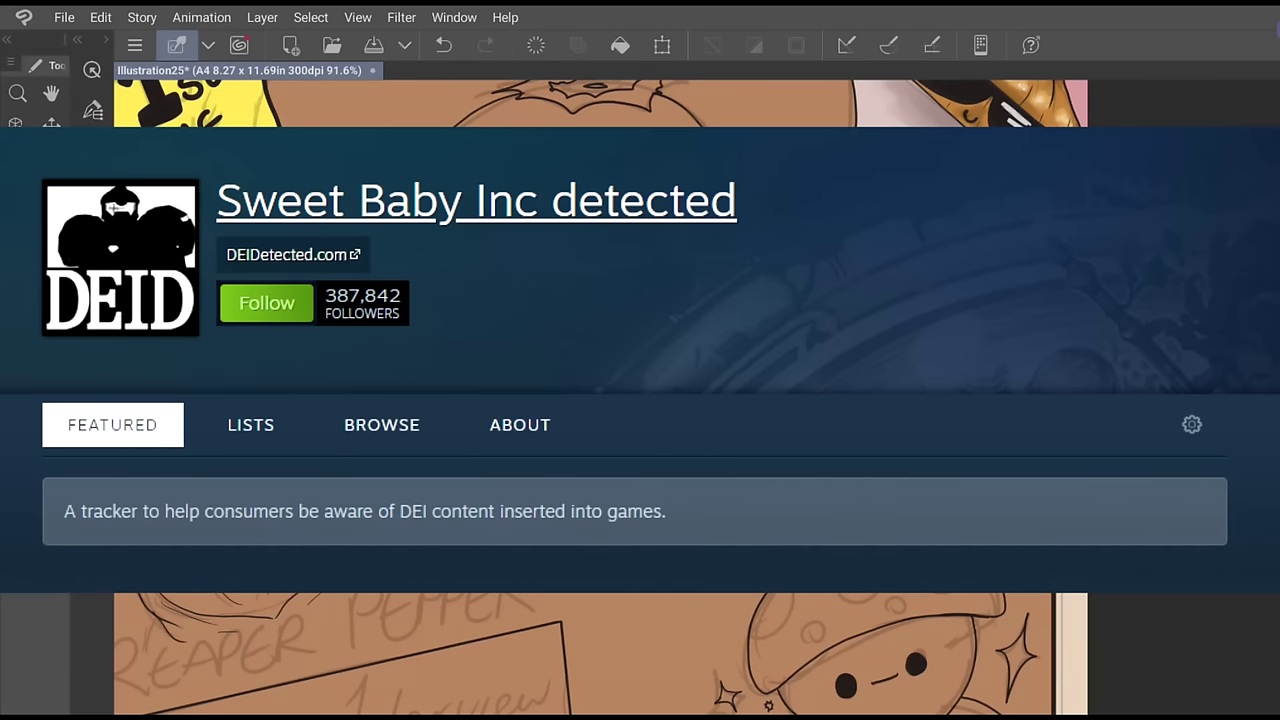
{"action": "left_click", "coordinate": [443, 45]}
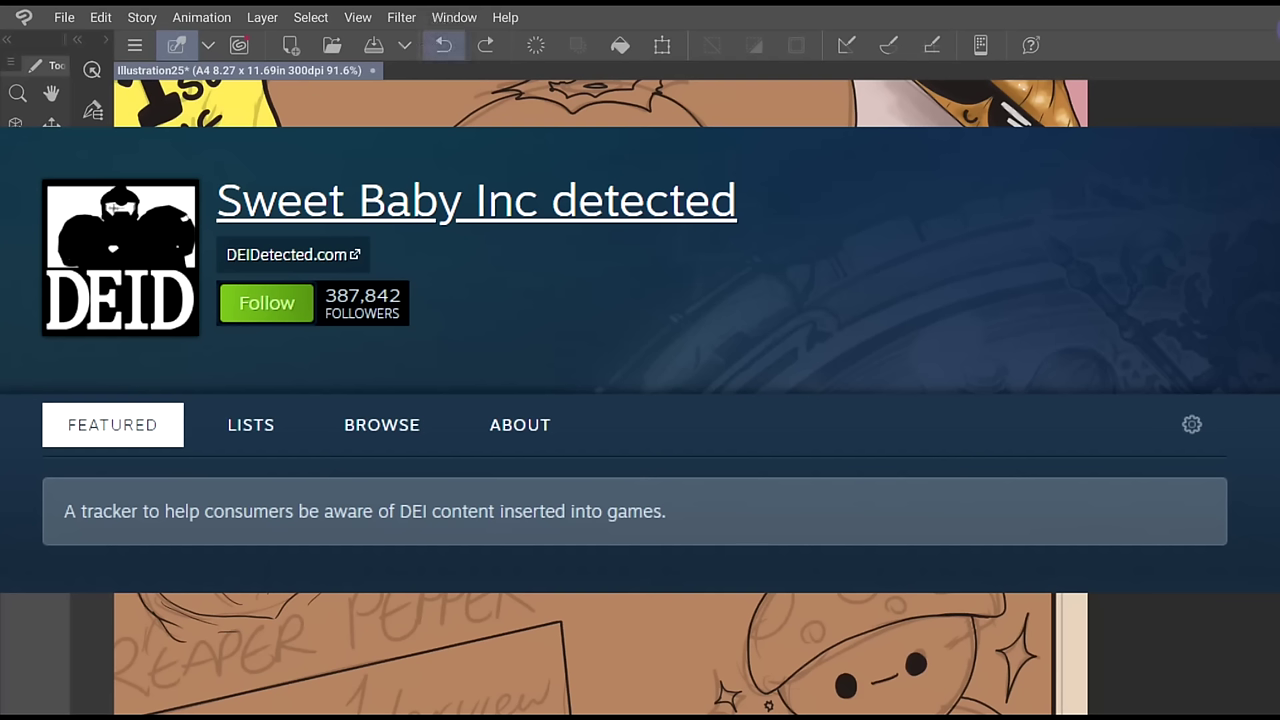
{"action": "key", "text": "Tab"}
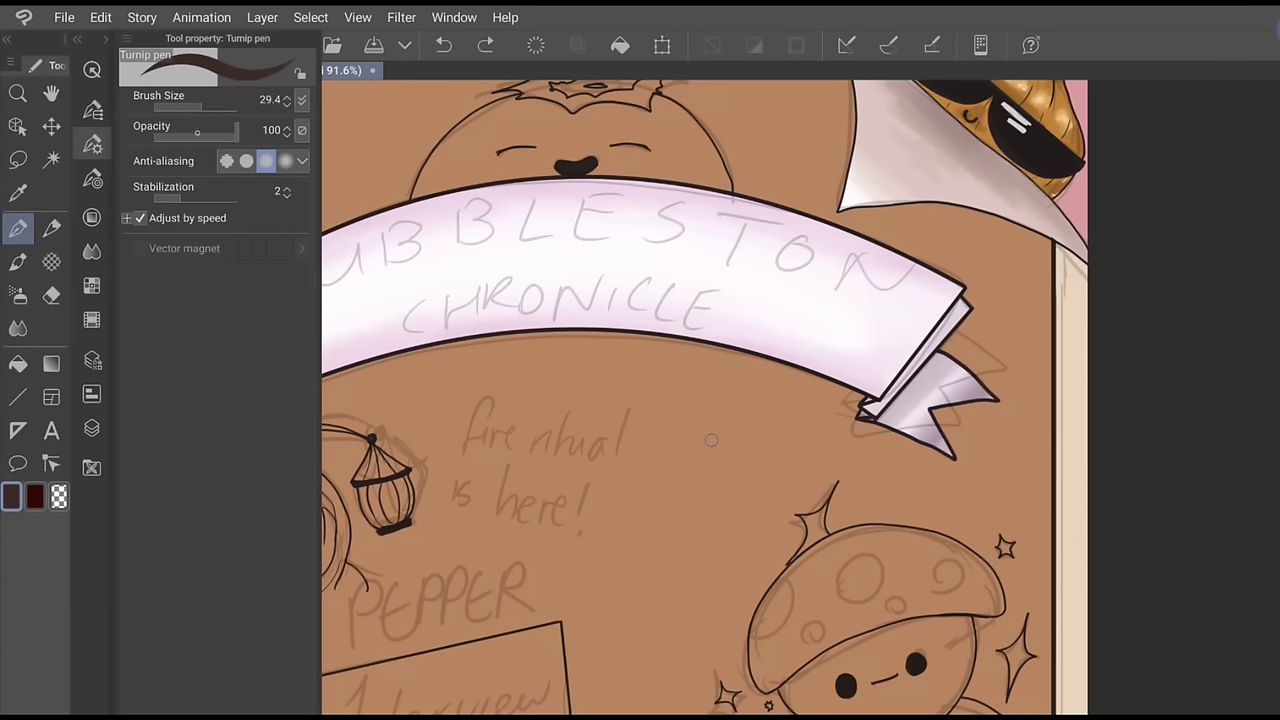
Choose a muted reddish brown and hand-letter "TUBBL" along the first half of the banner's upper curve
{"action": "left_click", "coordinate": [92, 217]}
{"action": "left_click", "coordinate": [200, 407]}
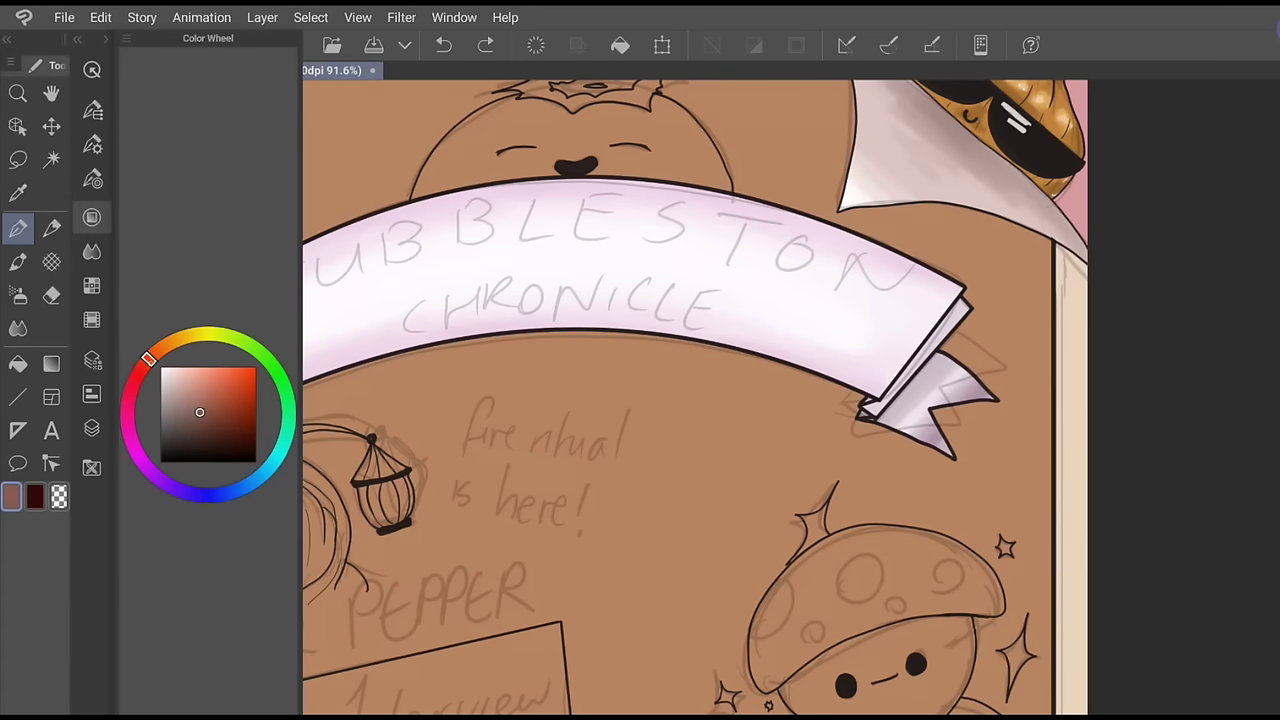
{"action": "left_click_drag", "start_coordinate": [148, 359], "coordinate": [142, 368]}
{"action": "left_click", "coordinate": [92, 217]}
{"action": "mouse_move", "coordinate": [236, 308]}
{"action": "left_mouse_down"}
{"action": "mouse_move", "coordinate": [305, 262]}
{"action": "mouse_move", "coordinate": [273, 290]}
{"action": "mouse_move", "coordinate": [290, 316]}
{"action": "left_mouse_up"}
{"action": "mouse_move", "coordinate": [318, 256]}
{"action": "left_mouse_down"}
{"action": "mouse_move", "coordinate": [353, 238]}
{"action": "mouse_move", "coordinate": [368, 238]}
{"action": "mouse_move", "coordinate": [368, 278]}
{"action": "left_mouse_up"}
{"action": "mouse_move", "coordinate": [378, 232]}
{"action": "left_mouse_down"}
{"action": "mouse_move", "coordinate": [386, 272]}
{"action": "mouse_move", "coordinate": [409, 238]}
{"action": "mouse_move", "coordinate": [399, 248]}
{"action": "mouse_move", "coordinate": [421, 258]}
{"action": "mouse_move", "coordinate": [388, 274]}
{"action": "left_mouse_up"}
{"action": "key", "text": "ctrl+z"}
{"action": "key", "text": "ctrl+z"}
{"action": "mouse_move", "coordinate": [448, 208]}
{"action": "left_mouse_down"}
{"action": "mouse_move", "coordinate": [452, 252]}
{"action": "mouse_move", "coordinate": [479, 250]}
{"action": "mouse_move", "coordinate": [448, 258]}
{"action": "left_mouse_up"}
{"action": "left_click_drag", "start_coordinate": [531, 199], "coordinate": [554, 238]}
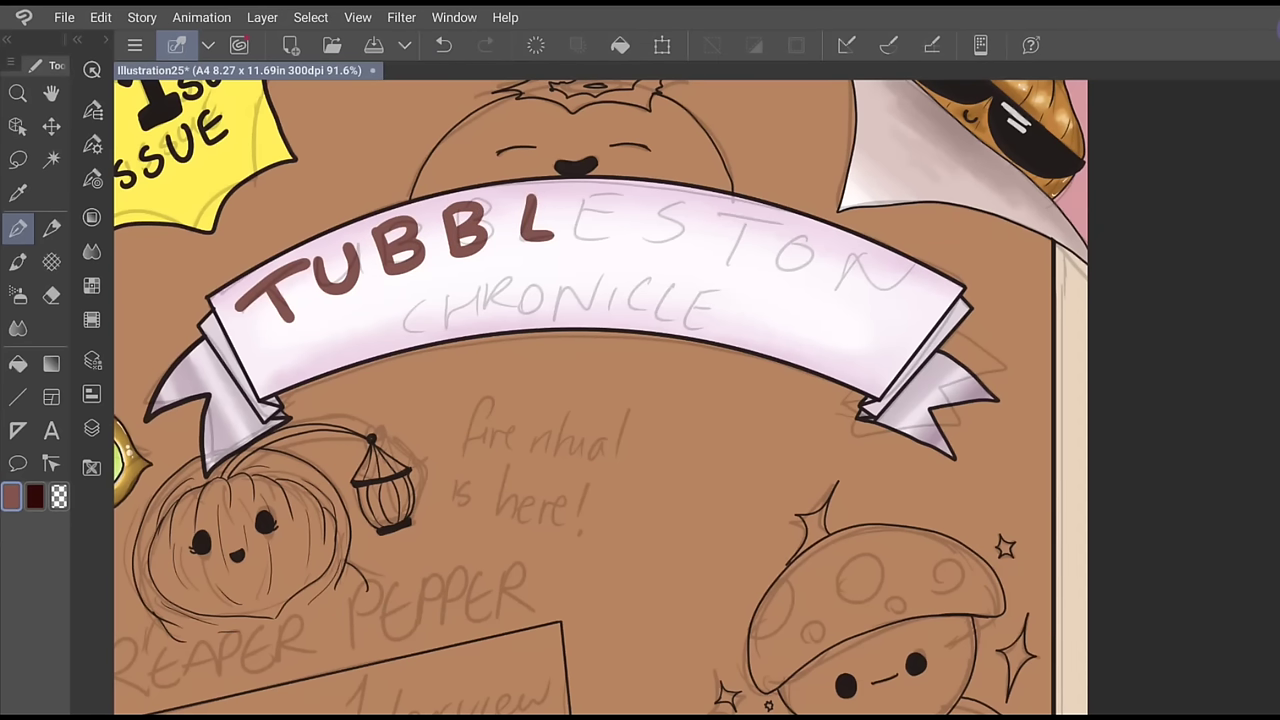
Continue the curved banner title with the letters "ESTON" in the same reddish brown
{"action": "mouse_move", "coordinate": [590, 190]}
{"action": "left_mouse_down"}
{"action": "mouse_move", "coordinate": [584, 238]}
{"action": "mouse_move", "coordinate": [618, 234]}
{"action": "mouse_move", "coordinate": [620, 212]}
{"action": "left_mouse_up"}
{"action": "left_click_drag", "start_coordinate": [594, 192], "coordinate": [616, 190]}
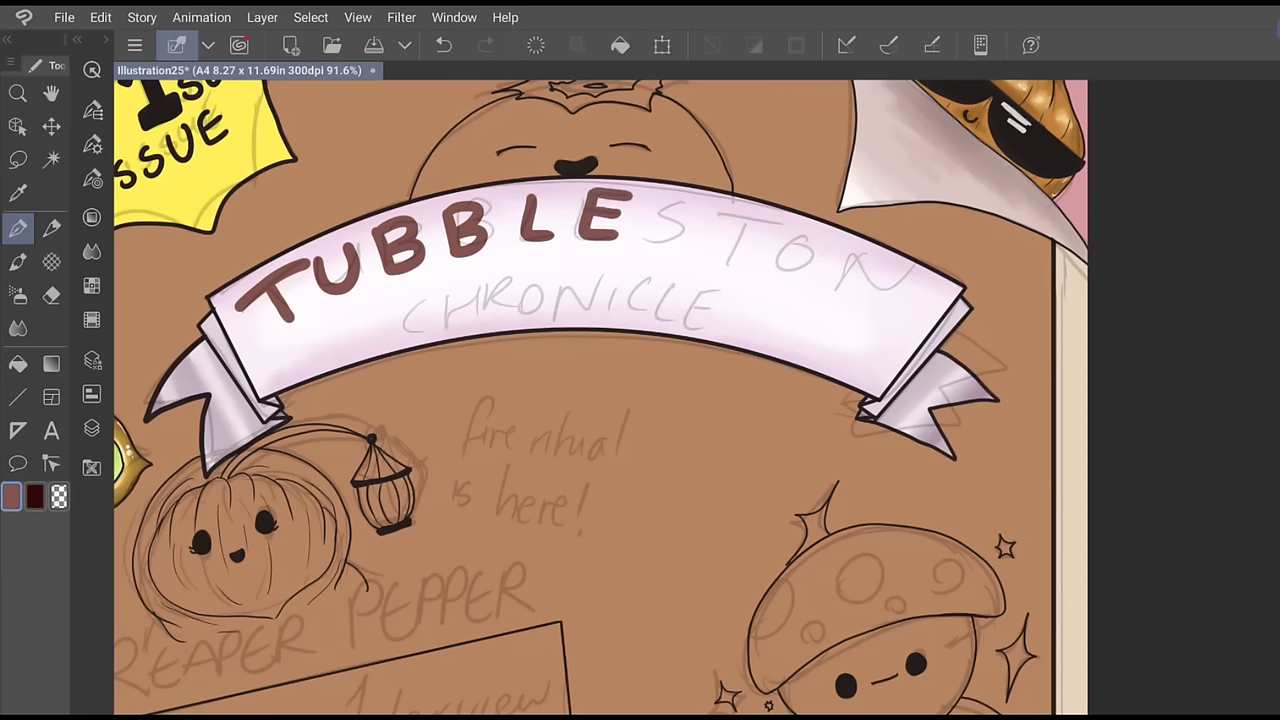
{"action": "mouse_move", "coordinate": [697, 200]}
{"action": "left_mouse_down"}
{"action": "mouse_move", "coordinate": [692, 238]}
{"action": "mouse_move", "coordinate": [658, 244]}
{"action": "left_mouse_up"}
{"action": "mouse_move", "coordinate": [728, 214]}
{"action": "left_mouse_down"}
{"action": "mouse_move", "coordinate": [784, 224]}
{"action": "mouse_move", "coordinate": [742, 266]}
{"action": "left_mouse_up"}
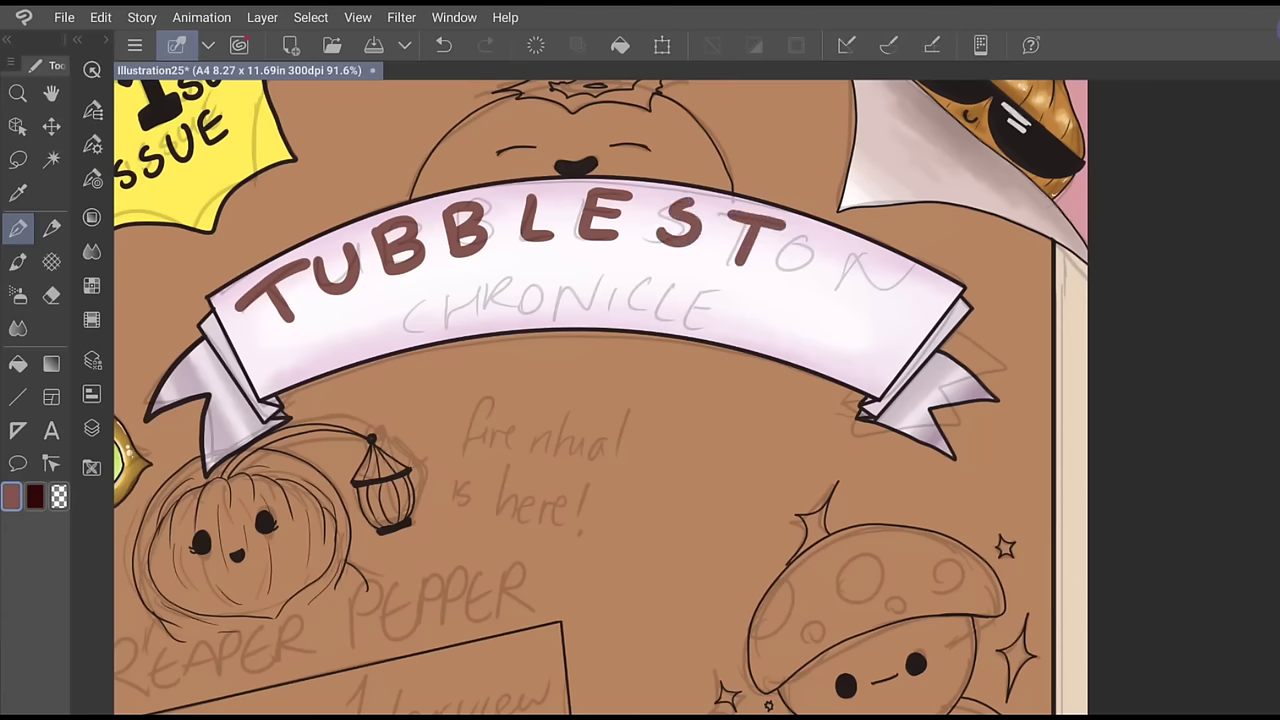
{"action": "mouse_move", "coordinate": [810, 234]}
{"action": "left_mouse_down"}
{"action": "mouse_move", "coordinate": [788, 266]}
{"action": "mouse_move", "coordinate": [812, 234]}
{"action": "mouse_move", "coordinate": [848, 298]}
{"action": "mouse_move", "coordinate": [912, 268]}
{"action": "left_mouse_up"}
Hand-letter "CHRONICLE" in near-black beneath the banner title, using the Turnip pen at brush size 9.5
{"action": "left_click", "coordinate": [92, 217]}
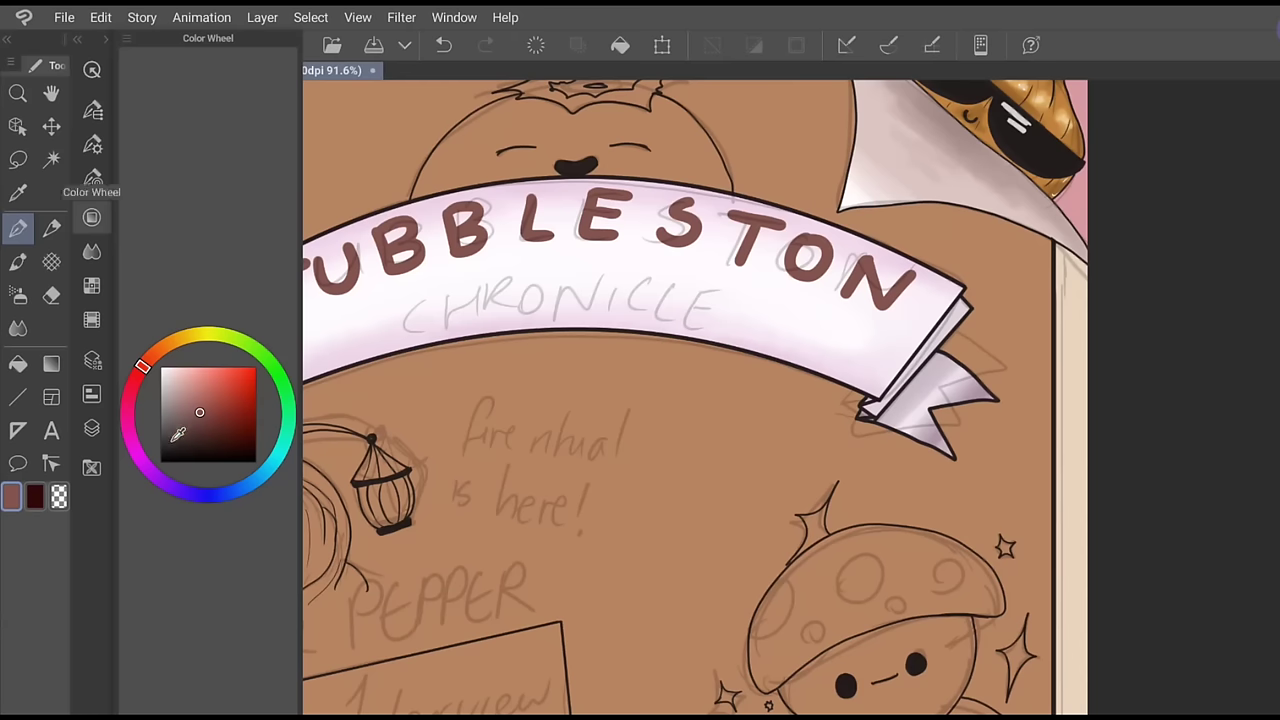
{"action": "left_click", "coordinate": [184, 446]}
{"action": "left_click", "coordinate": [92, 144]}
{"action": "left_click_drag", "start_coordinate": [202, 106], "coordinate": [192, 106]}
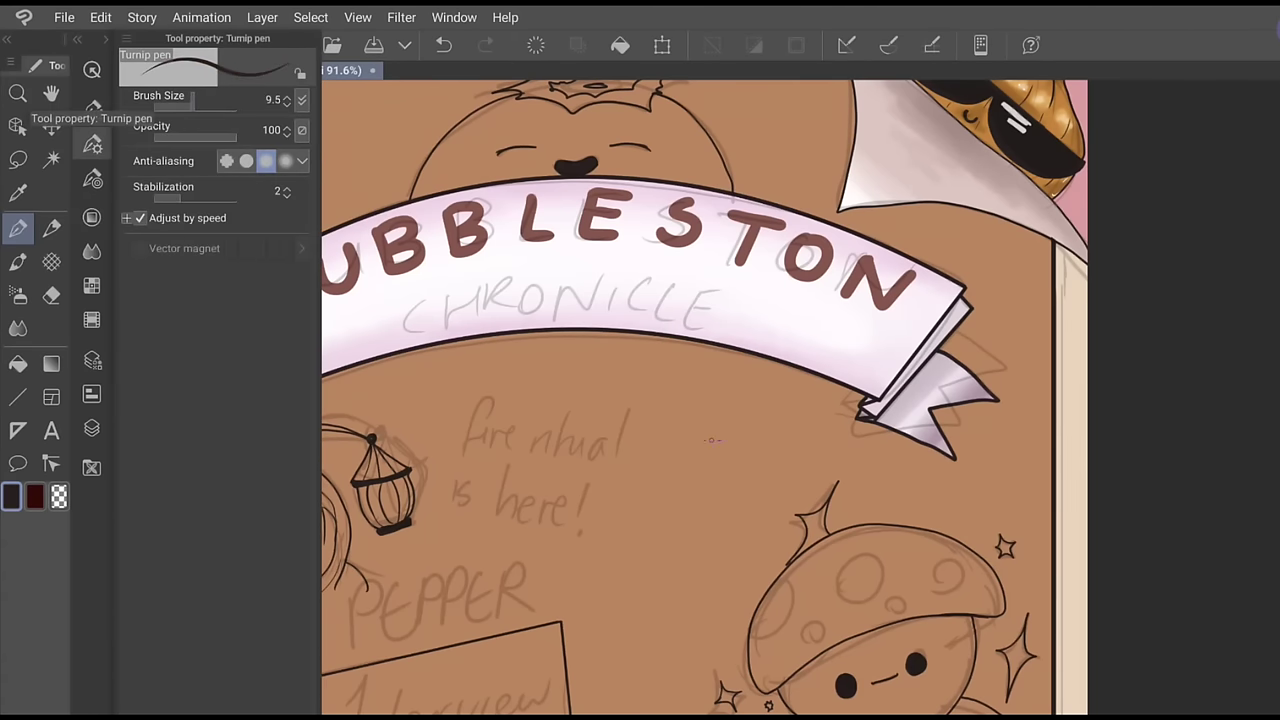
{"action": "left_click", "coordinate": [92, 144]}
{"action": "mouse_move", "coordinate": [458, 292]}
{"action": "left_mouse_down"}
{"action": "mouse_move", "coordinate": [462, 320]}
{"action": "mouse_move", "coordinate": [538, 288]}
{"action": "mouse_move", "coordinate": [590, 280]}
{"action": "mouse_move", "coordinate": [594, 292]}
{"action": "left_mouse_up"}
{"action": "left_click", "coordinate": [443, 44]}
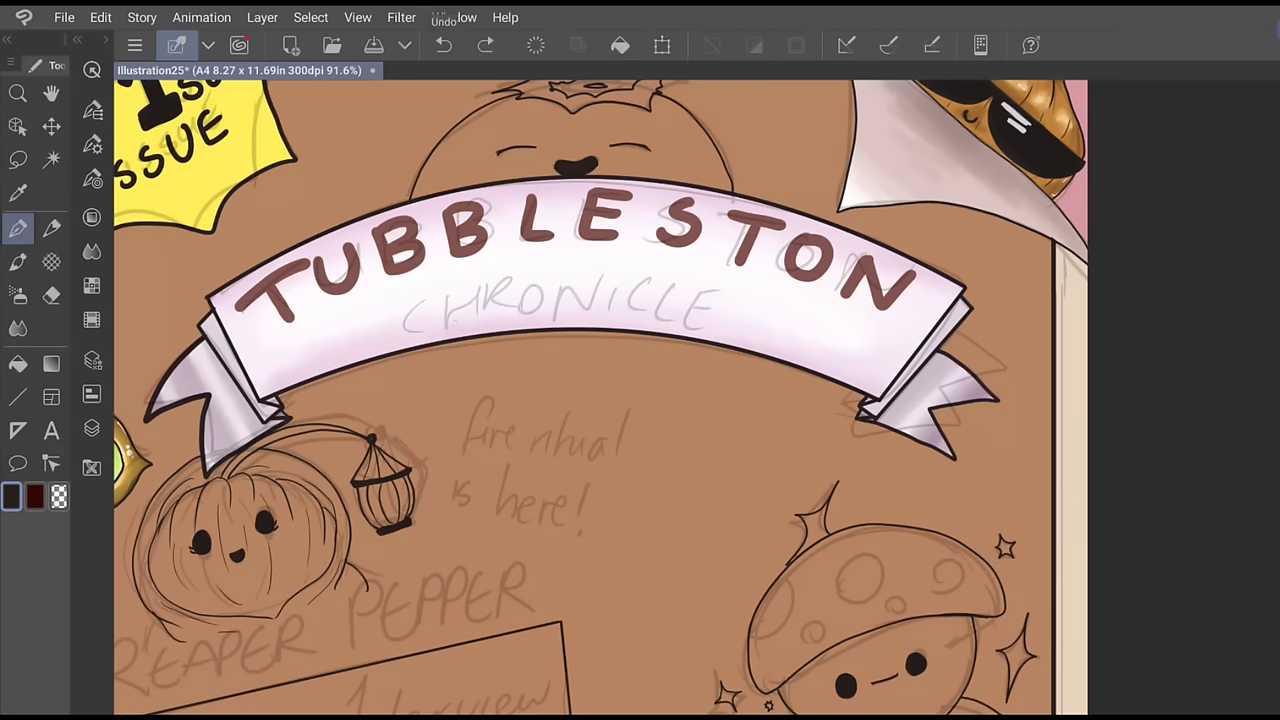
{"action": "left_click_drag", "start_coordinate": [445, 308], "coordinate": [450, 325]}
{"action": "left_click_drag", "start_coordinate": [534, 297], "coordinate": [656, 318]}
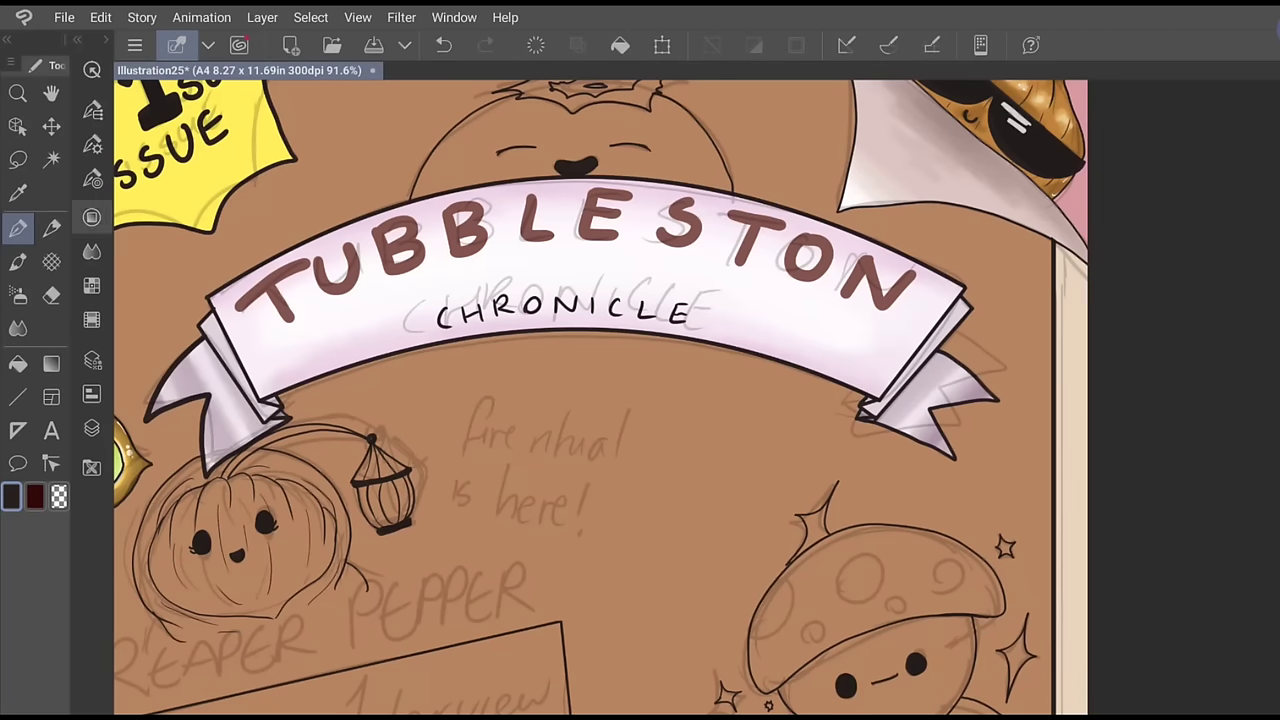
Choose a soft salmon pink and draw a small flower at each end of the word "CHRONICLE"
{"action": "left_click", "coordinate": [92, 217]}
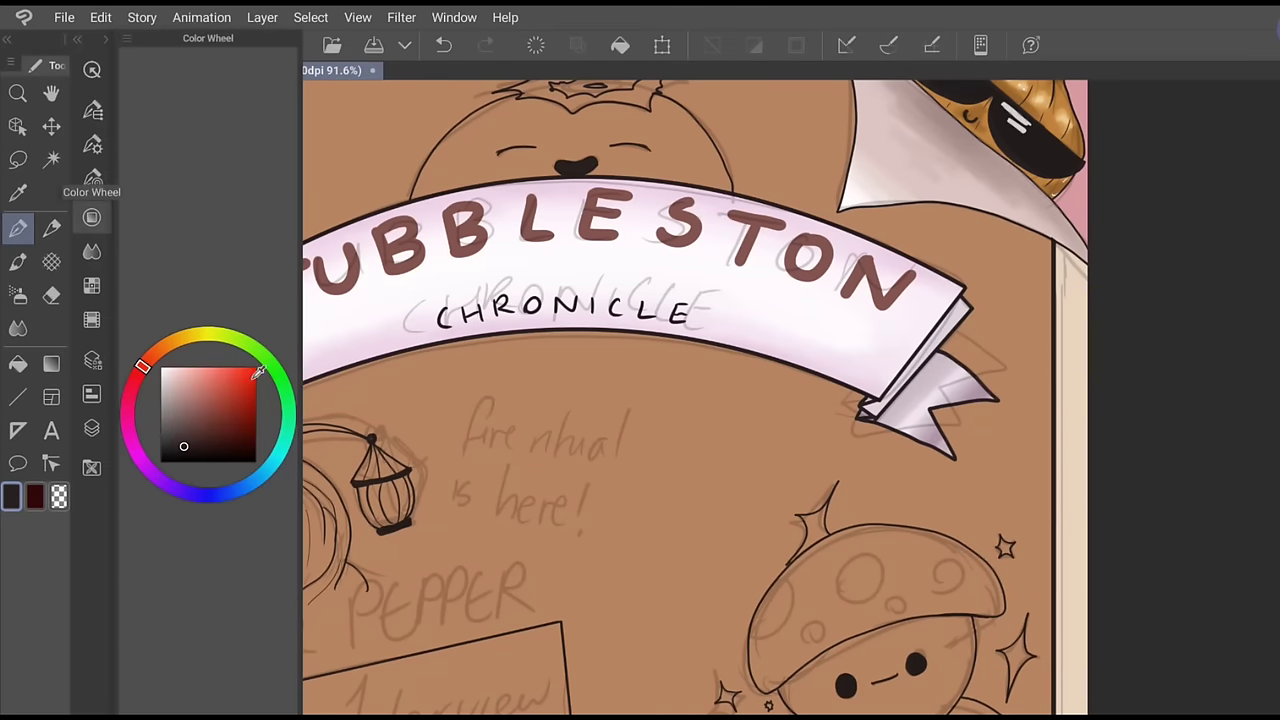
{"action": "left_click", "coordinate": [190, 378]}
{"action": "left_click_drag", "start_coordinate": [190, 378], "coordinate": [200, 382]}
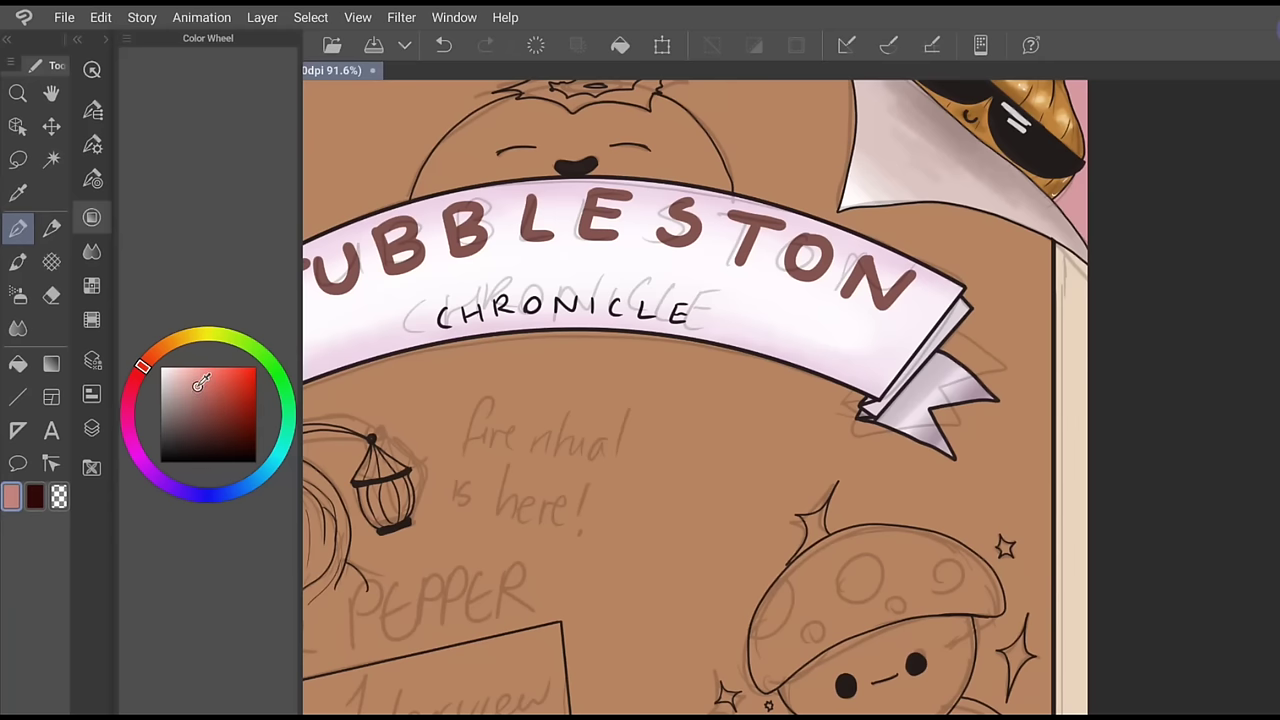
{"action": "left_click", "coordinate": [92, 217]}
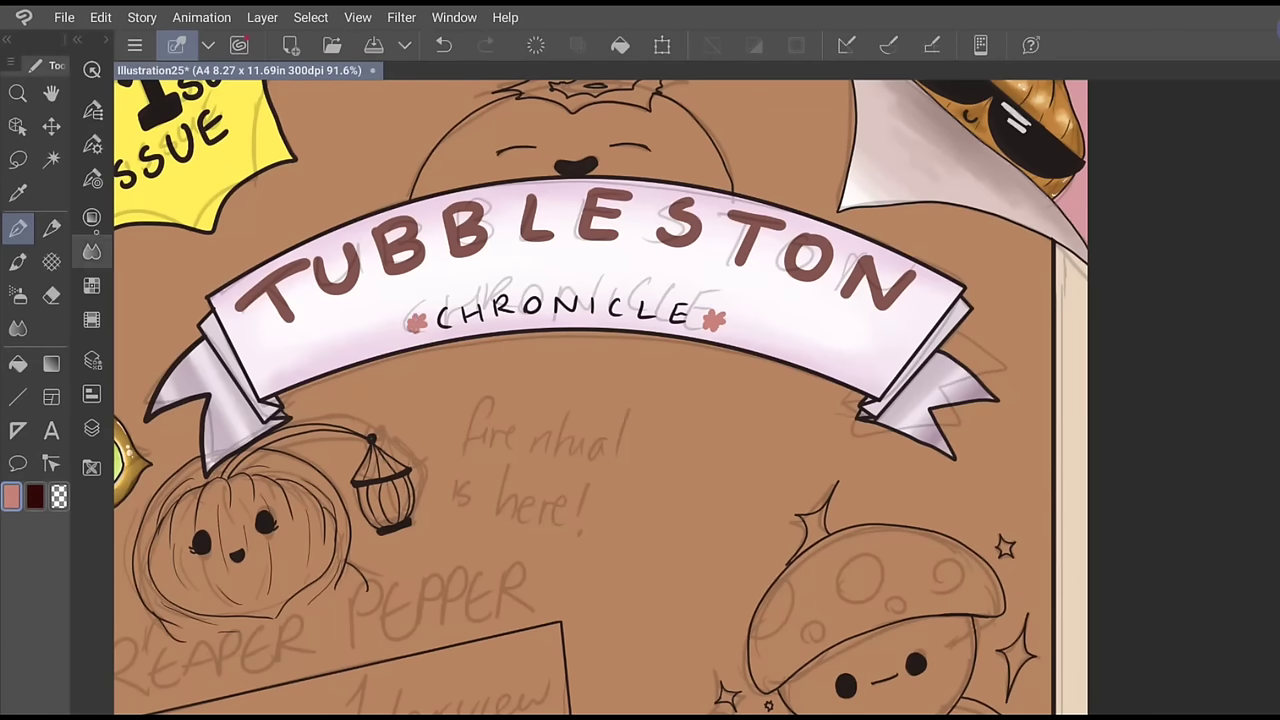
Add very pale pink centres to the two small flowers beside "CHRONICLE"
{"action": "left_click", "coordinate": [91, 217]}
{"action": "left_click", "coordinate": [165, 373]}
{"action": "left_click", "coordinate": [91, 217]}
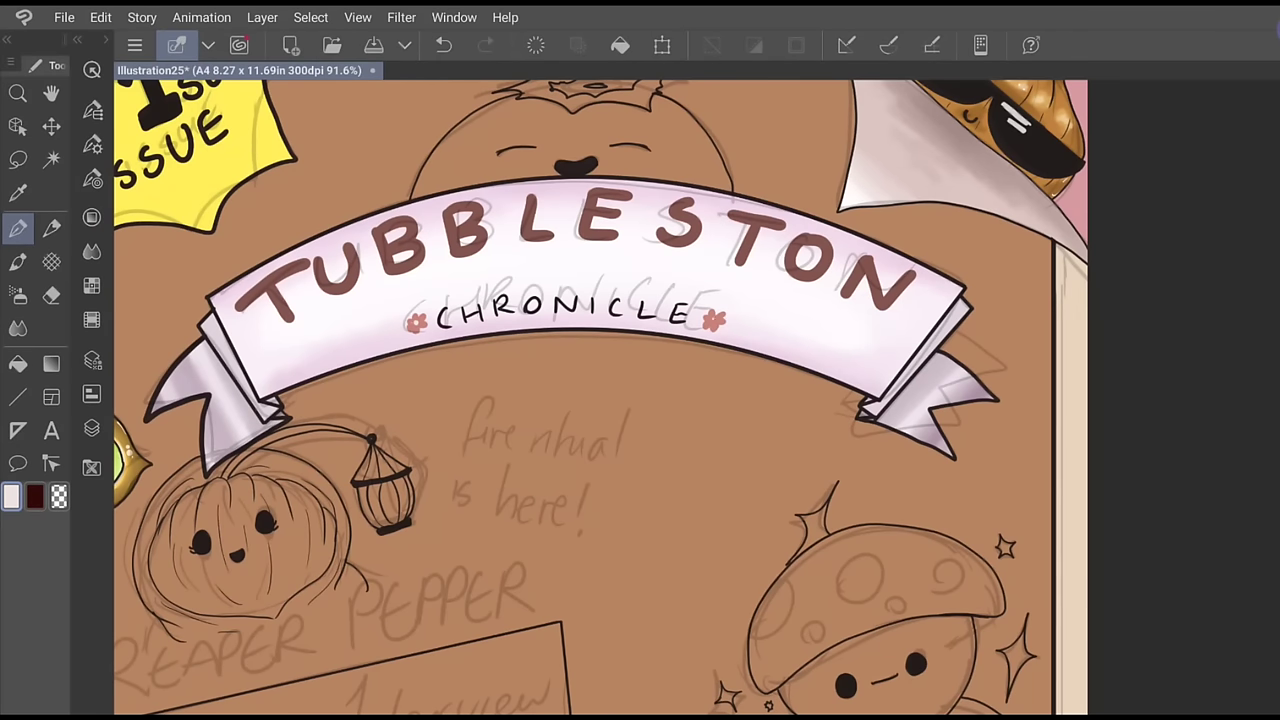
Hide the sketch layer and choose a muted green as the drawing colour
{"action": "scroll", "coordinate": [697, 397], "scroll_direction": "down", "scroll_amount": 2}
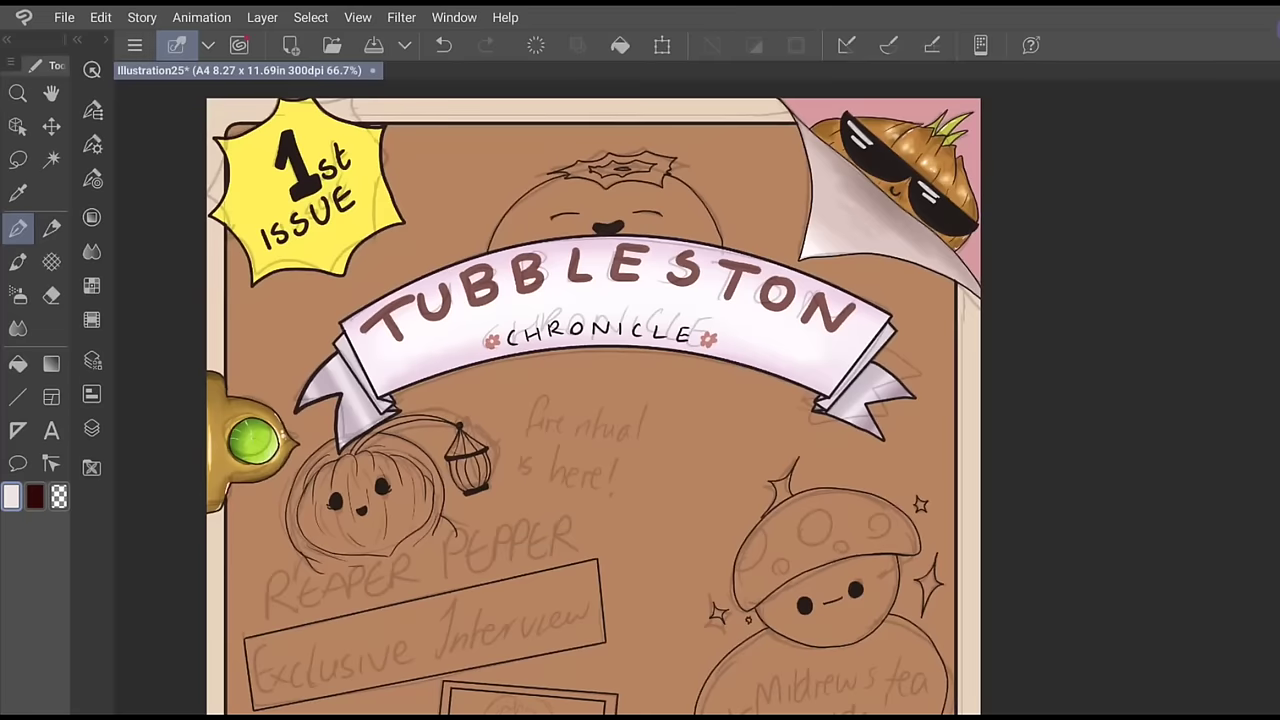
{"action": "scroll", "coordinate": [697, 397], "scroll_direction": "down", "scroll_amount": 1}
{"action": "scroll", "coordinate": [475, 415], "scroll_direction": "down", "scroll_amount": 3}
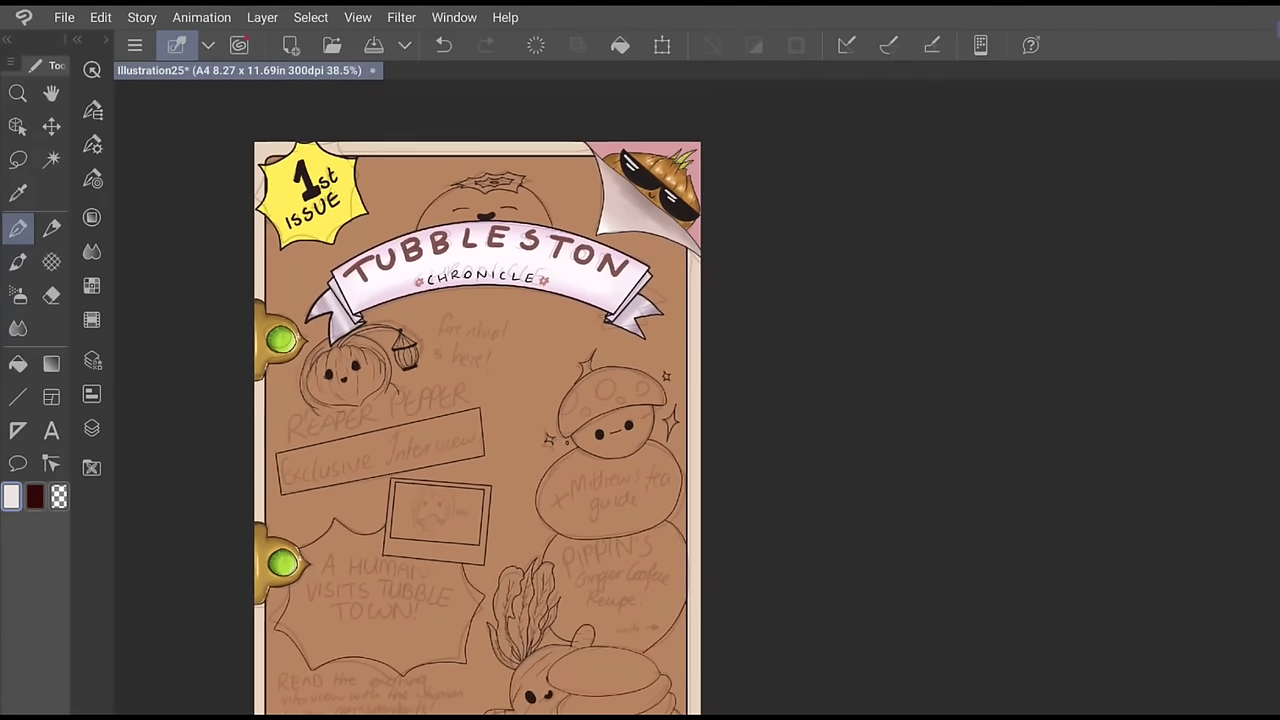
{"action": "scroll", "coordinate": [473, 418], "scroll_direction": "up", "scroll_amount": 1}
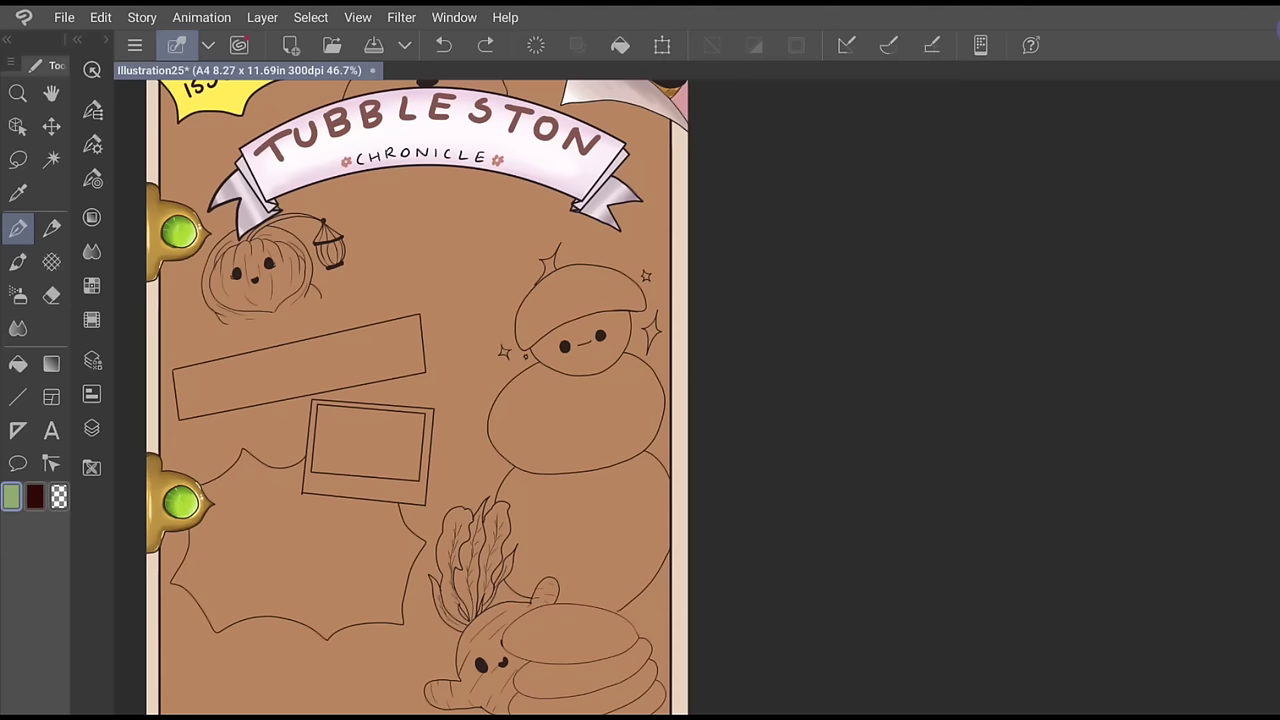
Try to fill the large rounded shape above the ginger character with muted green
{"action": "key", "text": "g"}
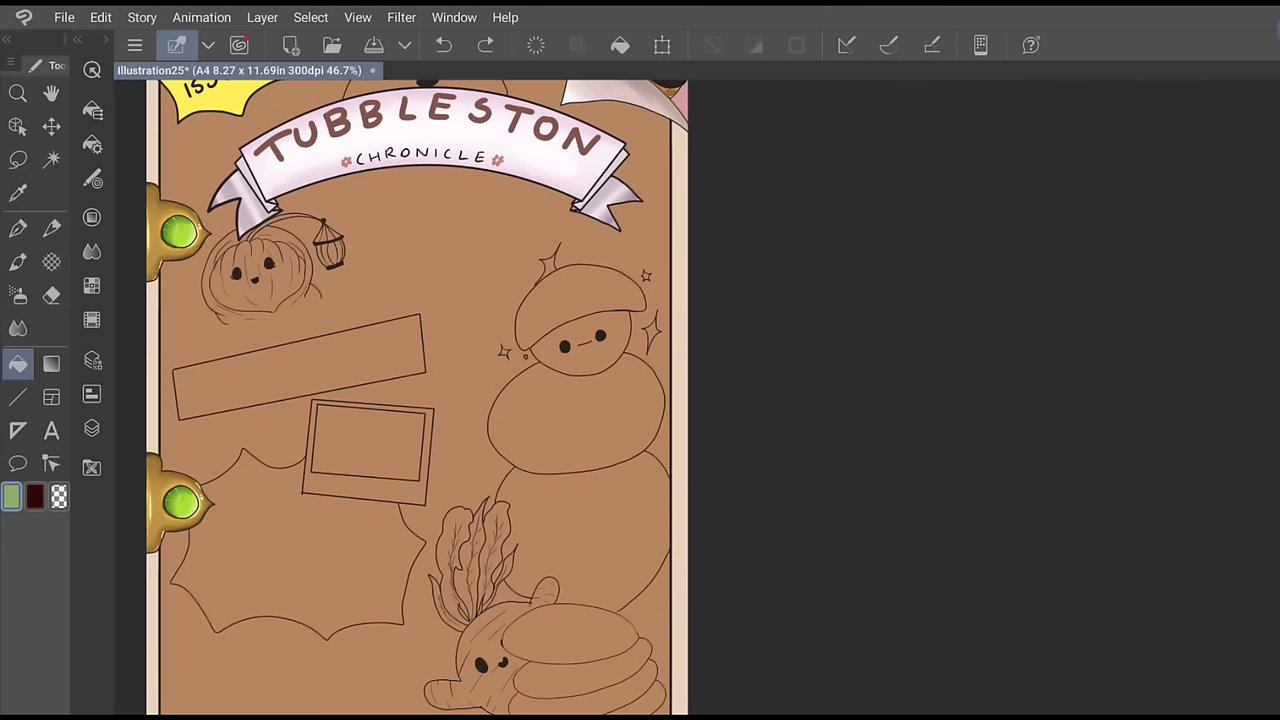
{"action": "left_click", "coordinate": [618, 528]}
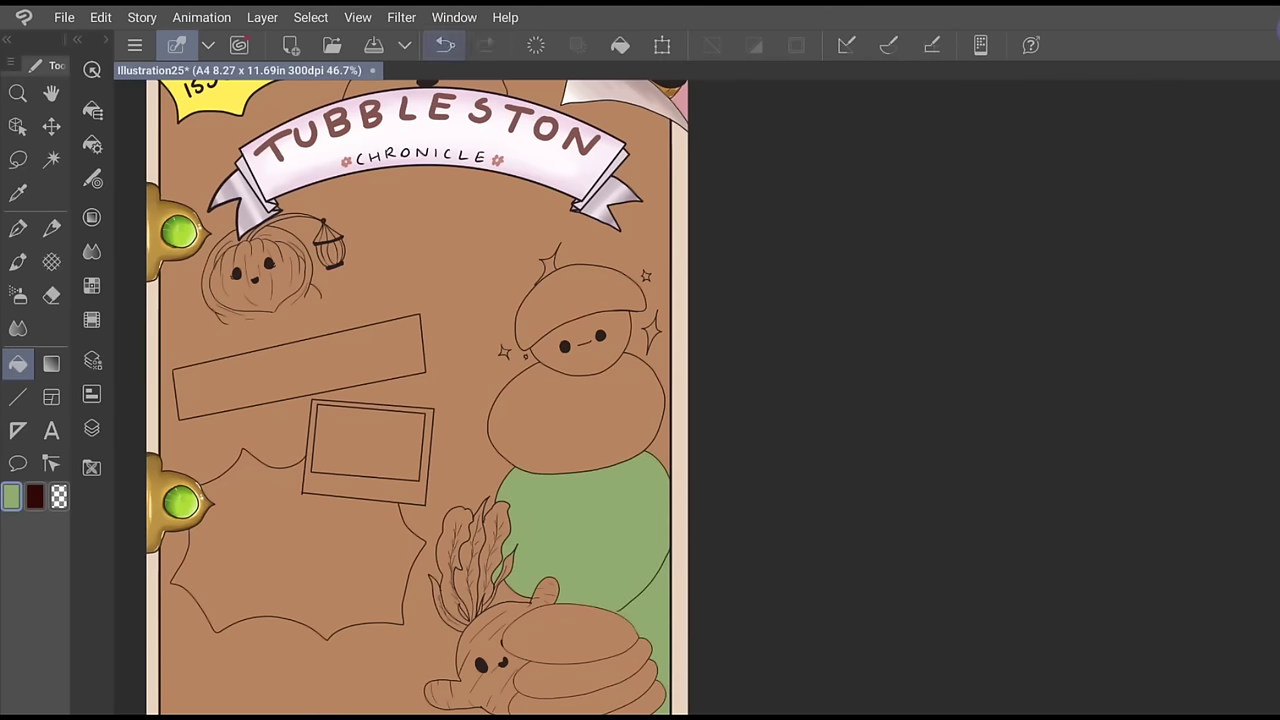
{"action": "key", "text": "ctrl+z"}
Close the open edges of the rounded shape above the ginger character with green pen strokes, and fill it muted green
{"action": "key", "text": "p"}
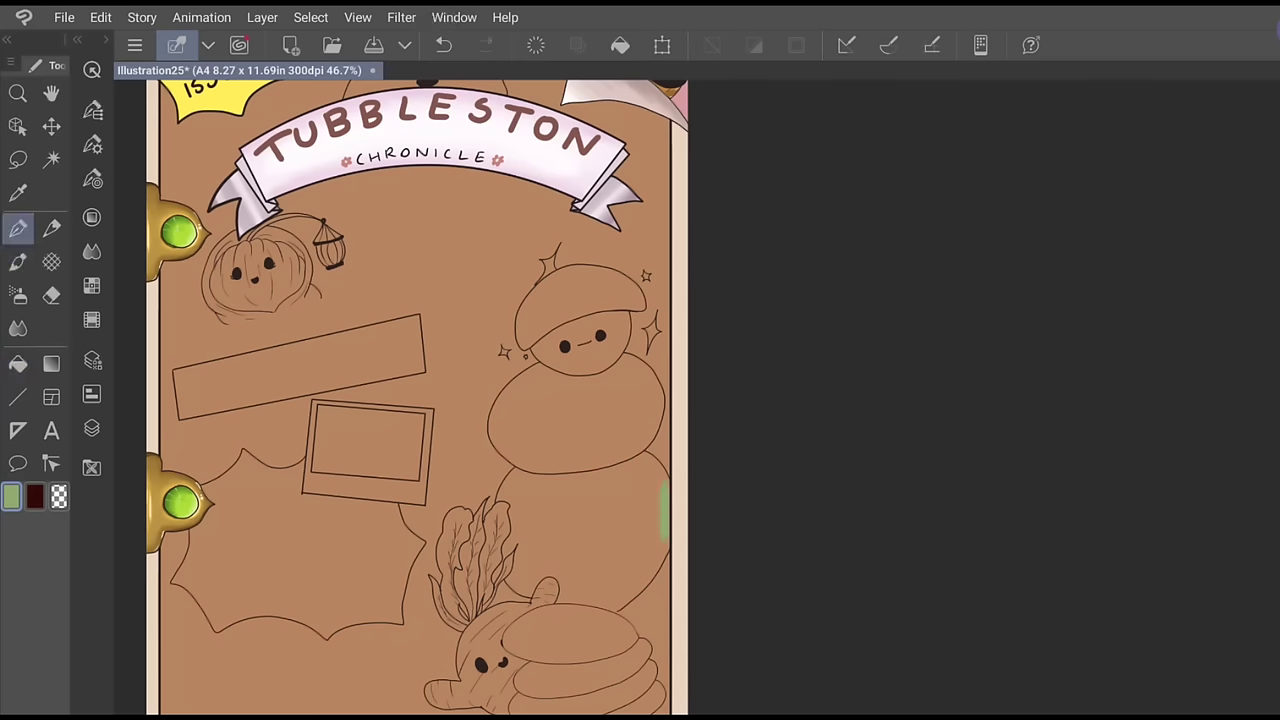
{"action": "scroll", "coordinate": [697, 397], "scroll_direction": "up", "scroll_amount": 5}
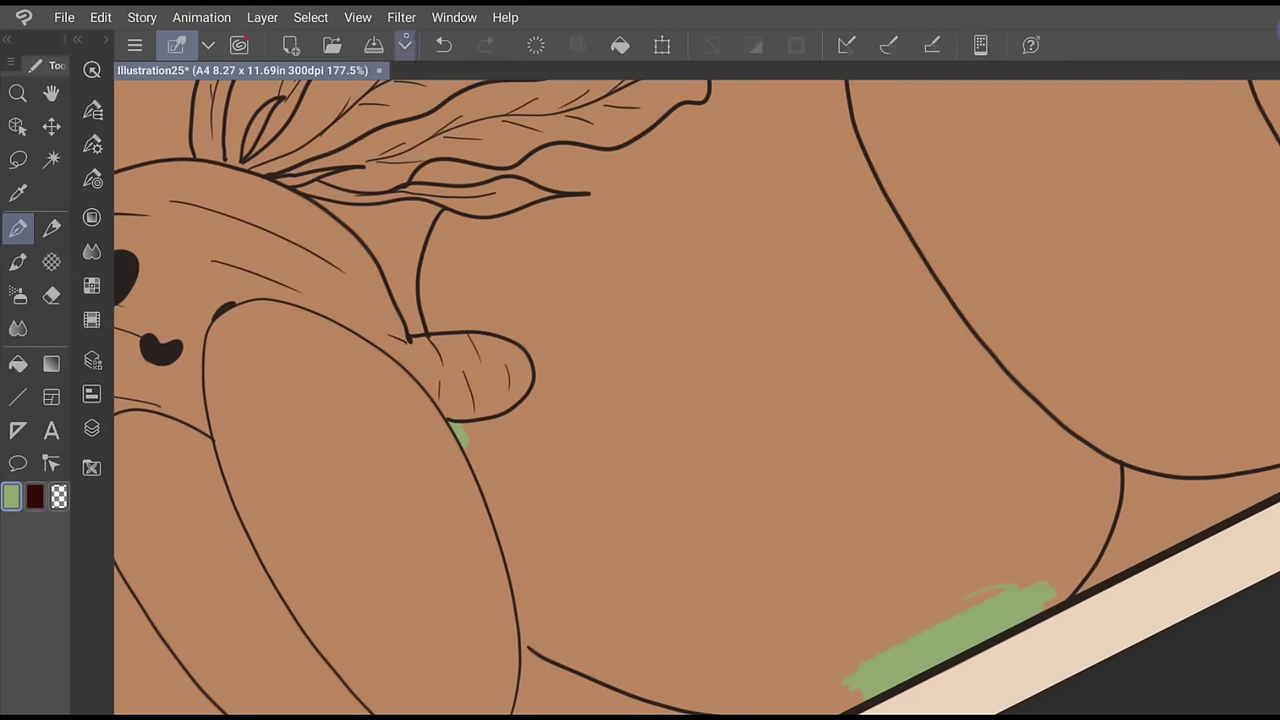
{"action": "left_click", "coordinate": [443, 45]}
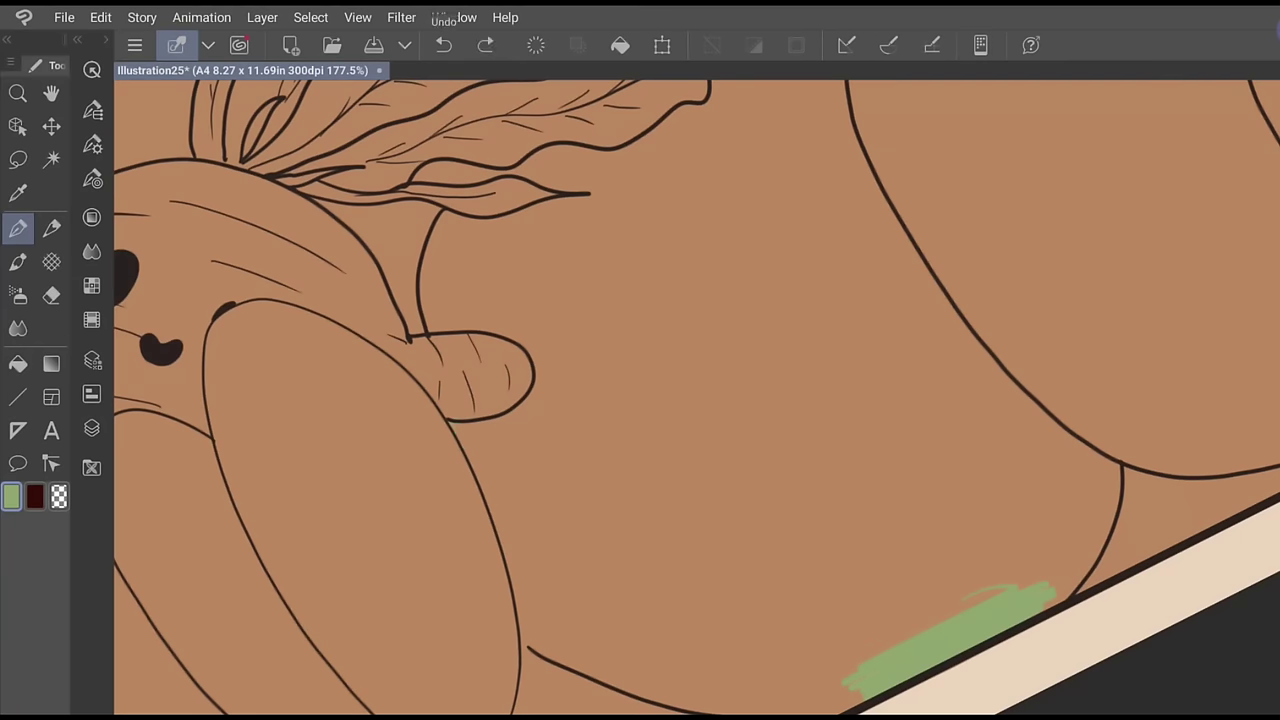
{"action": "left_click_drag", "start_coordinate": [536, 648], "coordinate": [525, 632]}
{"action": "scroll", "coordinate": [697, 397], "scroll_direction": "down", "scroll_amount": 3}
{"action": "left_click", "coordinate": [18, 364]}
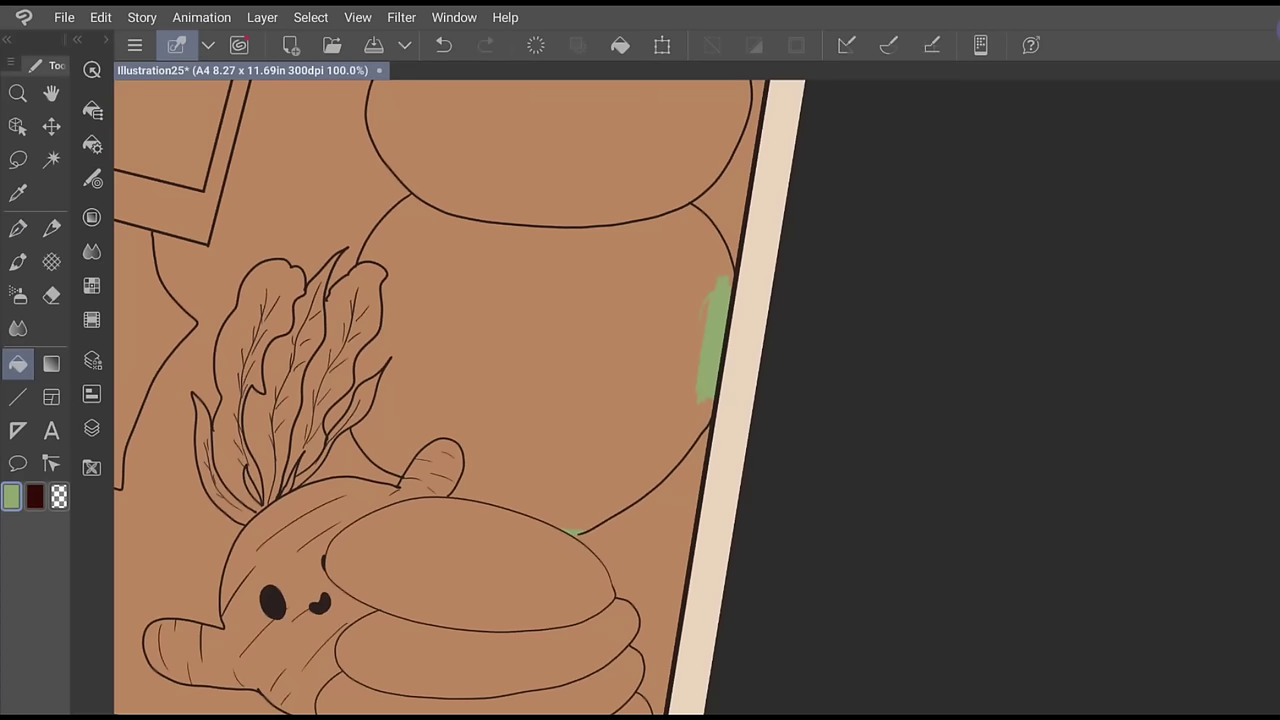
{"action": "left_click", "coordinate": [543, 365]}
Select the line-art layer, Layer 5, and sample an outline colour from the line work for the pen
{"action": "key", "text": "e"}
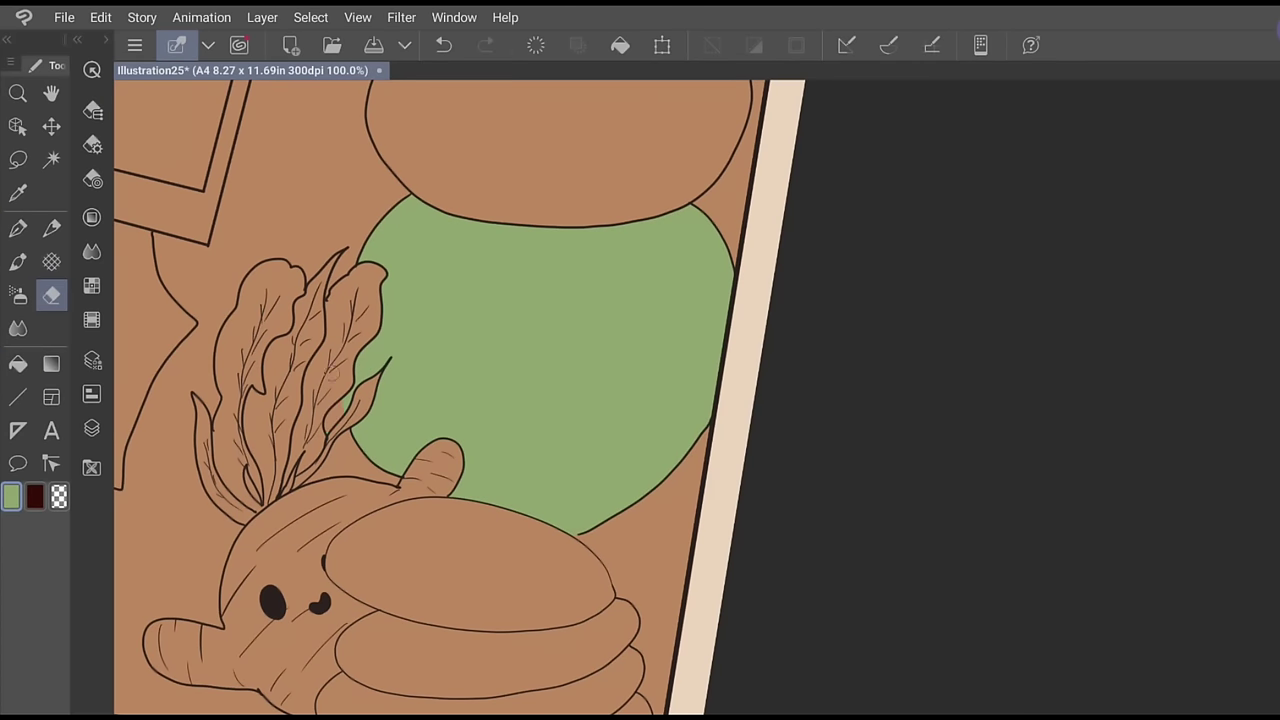
{"action": "scroll", "coordinate": [697, 397], "scroll_direction": "down", "scroll_amount": 2}
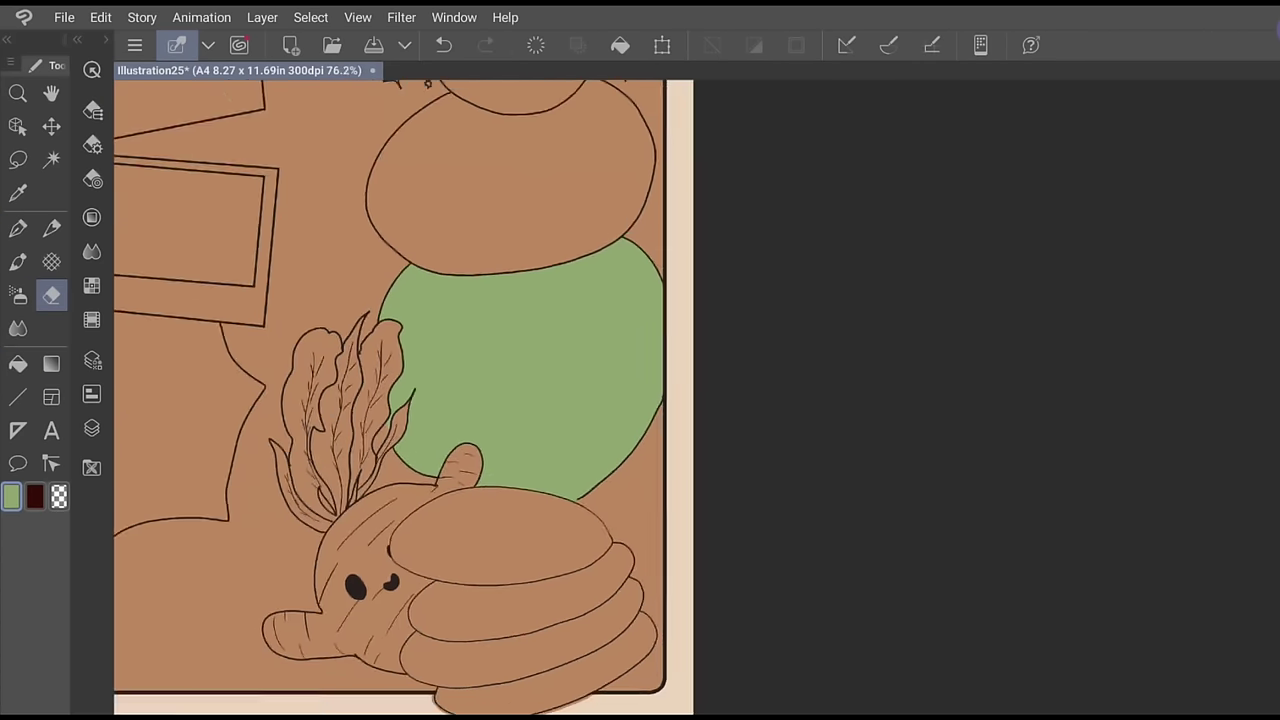
{"action": "scroll", "coordinate": [697, 397], "scroll_direction": "up", "scroll_amount": 2}
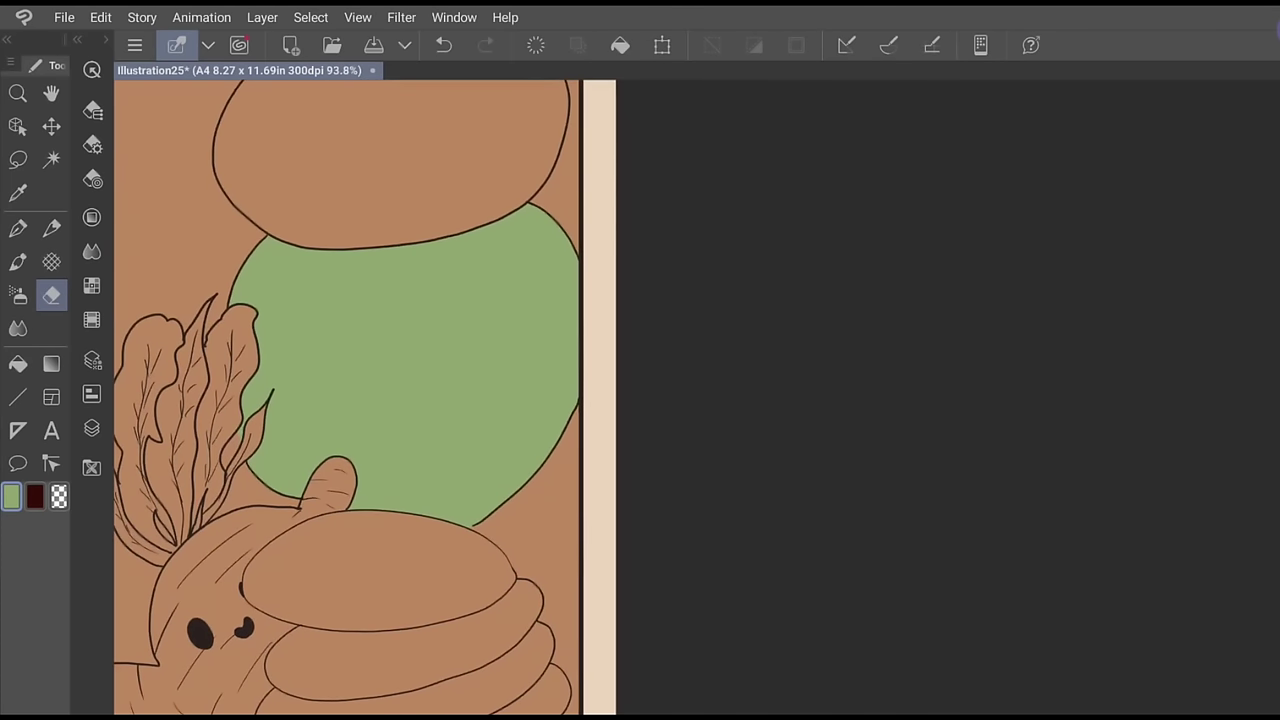
{"action": "scroll", "coordinate": [225, 465], "scroll_direction": "up", "scroll_amount": 3}
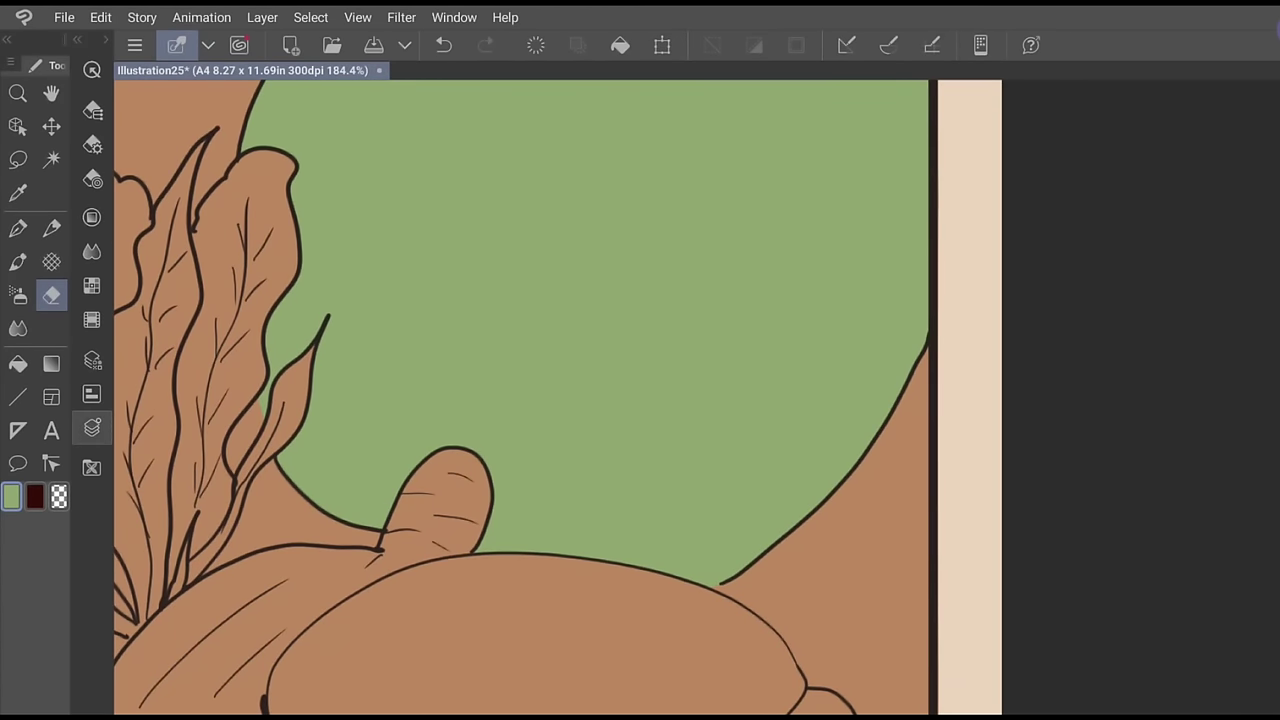
{"action": "left_click", "coordinate": [91, 428]}
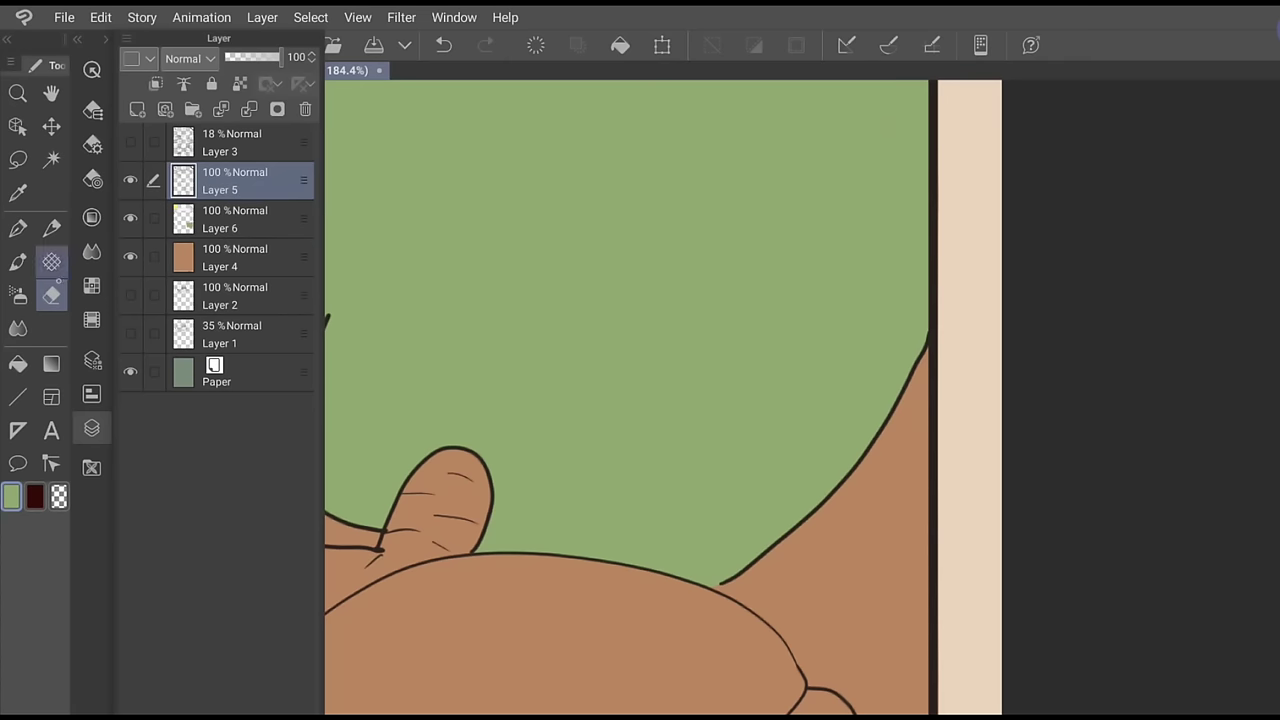
{"action": "left_click", "coordinate": [17, 228]}
{"action": "left_click", "coordinate": [17, 193]}
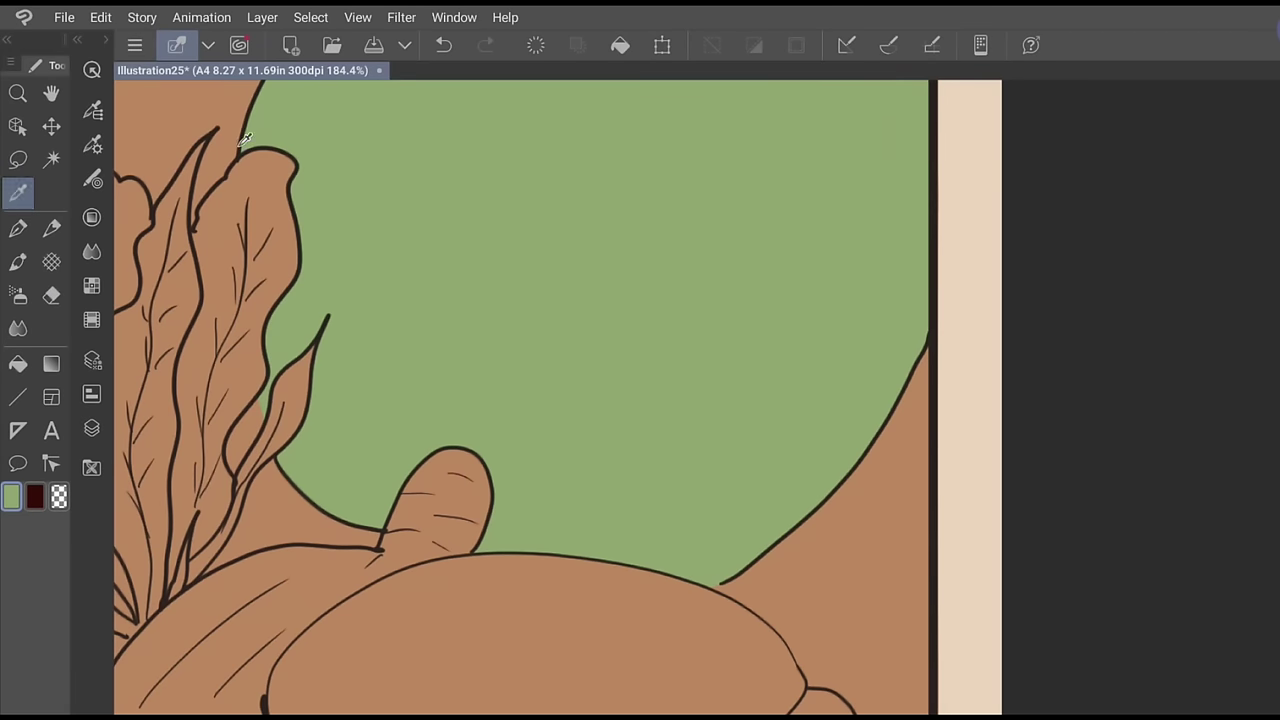
{"action": "left_click", "coordinate": [245, 140]}
{"action": "left_click", "coordinate": [51, 295]}
{"action": "left_click", "coordinate": [17, 228]}
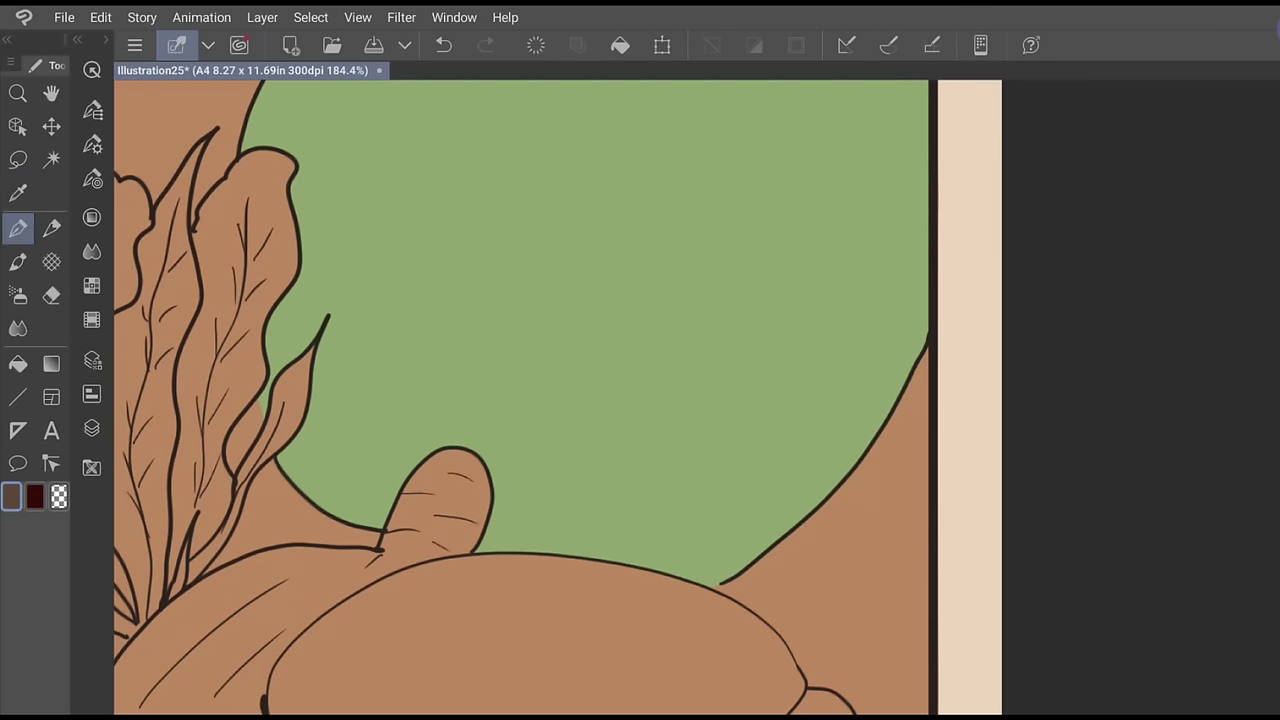
Resample the dark outline colour and draw a pointed leaf over the green shape, beside the ginger character's leaves
{"action": "left_click_drag", "start_coordinate": [296, 488], "coordinate": [345, 443]}
{"action": "left_click", "coordinate": [443, 45]}
{"action": "left_click", "coordinate": [17, 193]}
{"action": "left_click", "coordinate": [144, 246]}
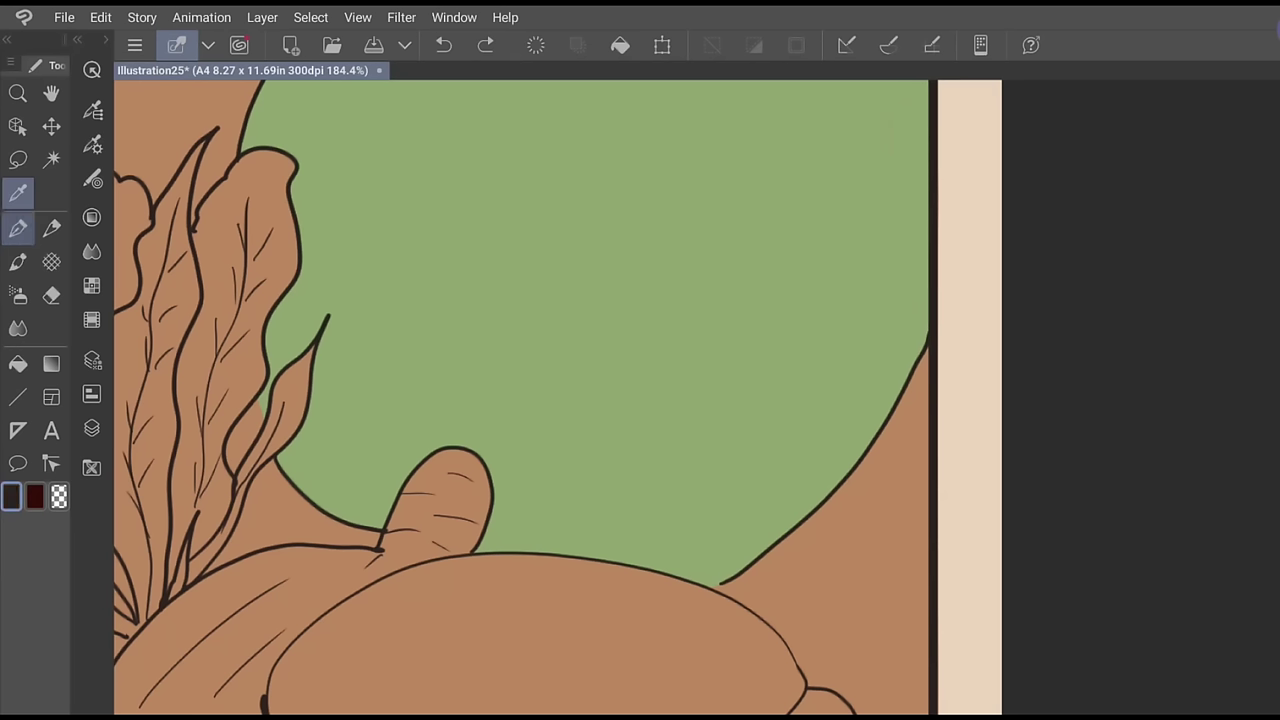
{"action": "left_click", "coordinate": [17, 228]}
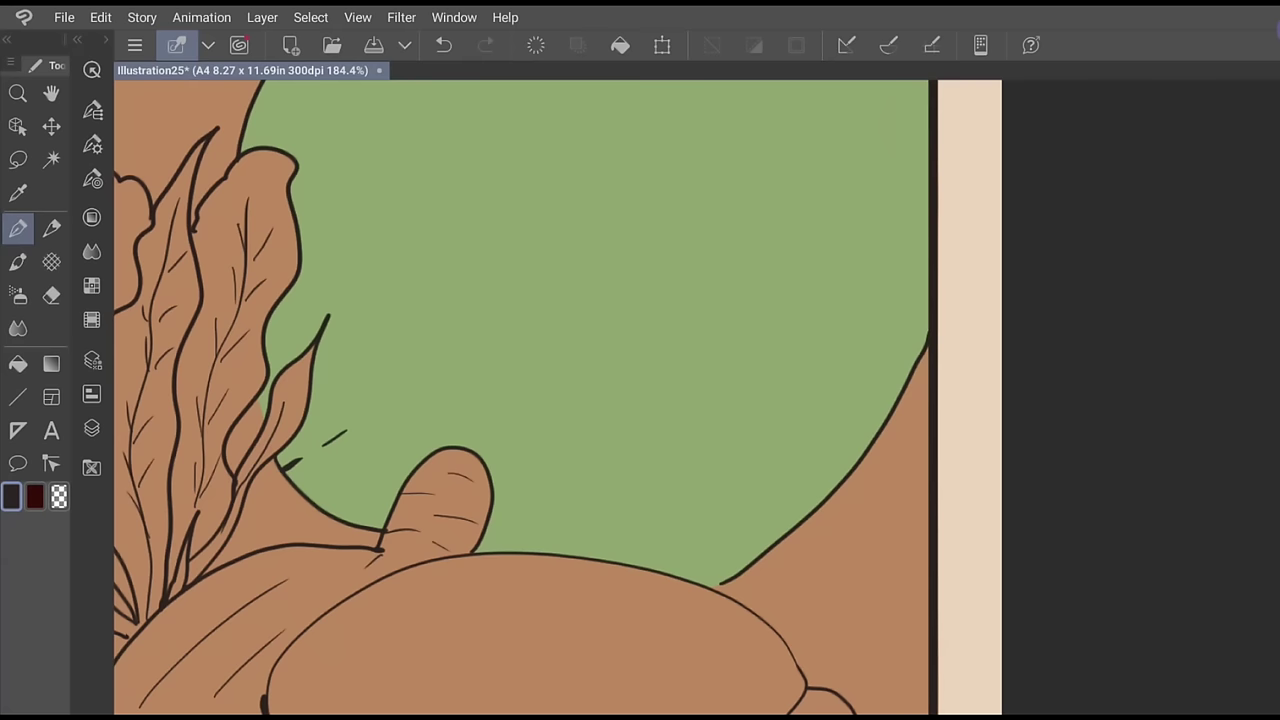
{"action": "left_click", "coordinate": [443, 45]}
{"action": "mouse_move", "coordinate": [268, 322]}
{"action": "left_mouse_down"}
{"action": "mouse_move", "coordinate": [400, 258]}
{"action": "mouse_move", "coordinate": [343, 353]}
{"action": "left_mouse_up"}
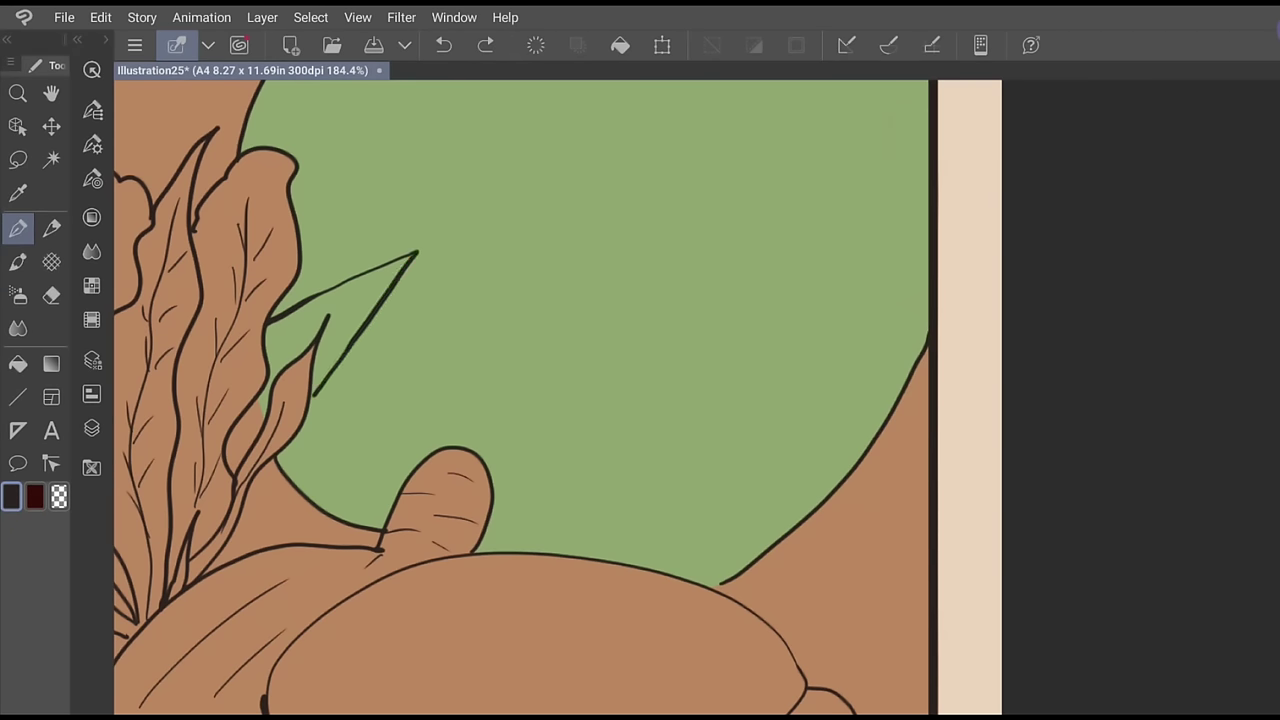
Lock the transparent pixels of Layer 6 and erase the green inside the new pointed leaf
{"action": "left_click", "coordinate": [91, 428]}
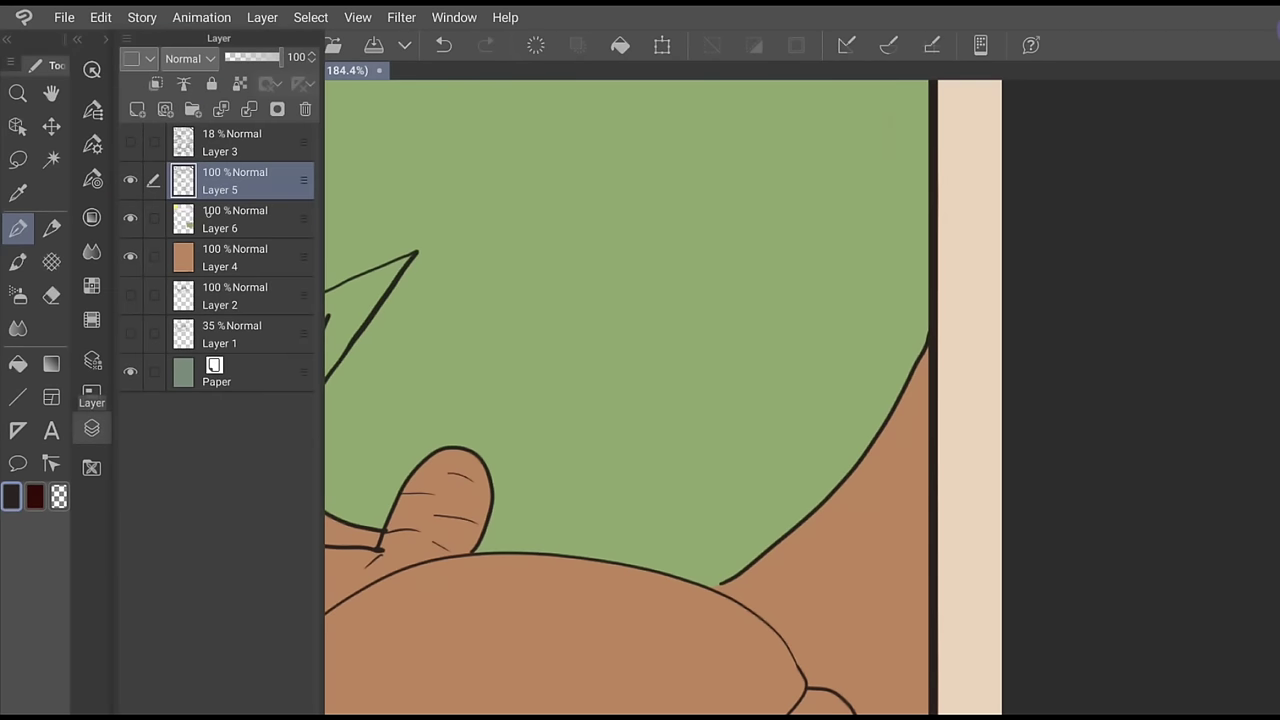
{"action": "left_click", "coordinate": [235, 218]}
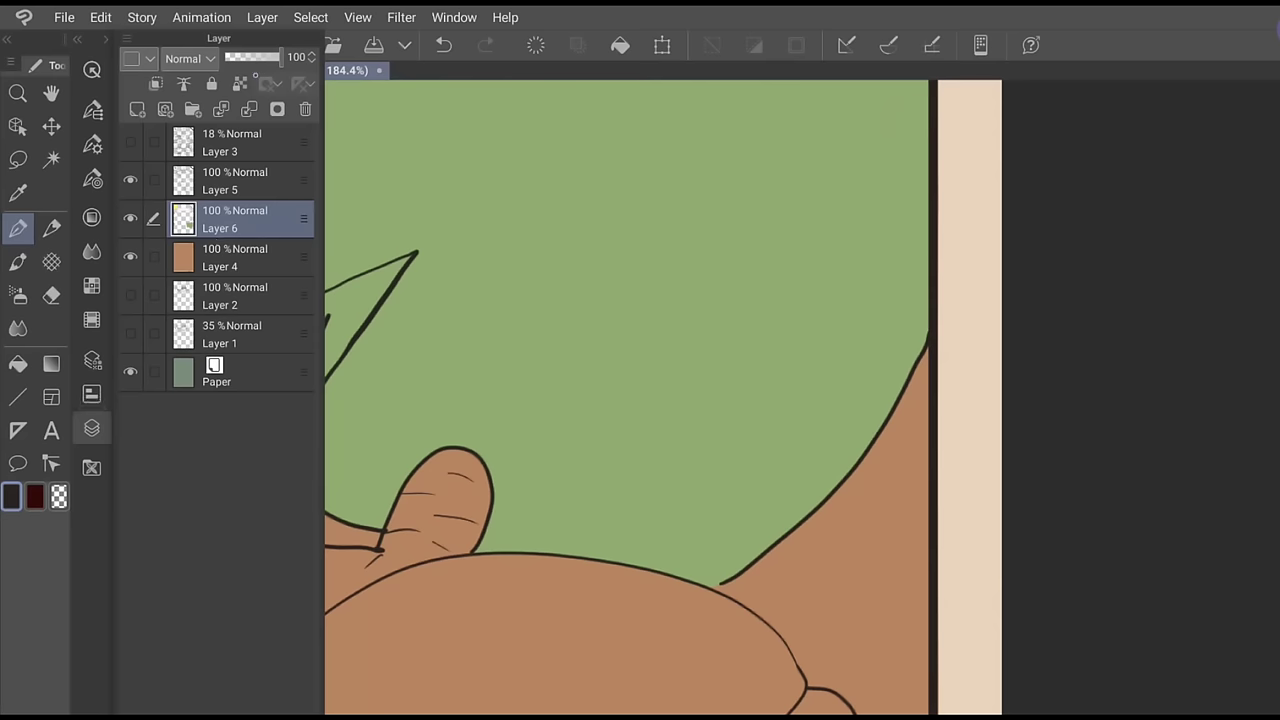
{"action": "left_click", "coordinate": [240, 83]}
{"action": "left_click", "coordinate": [91, 428]}
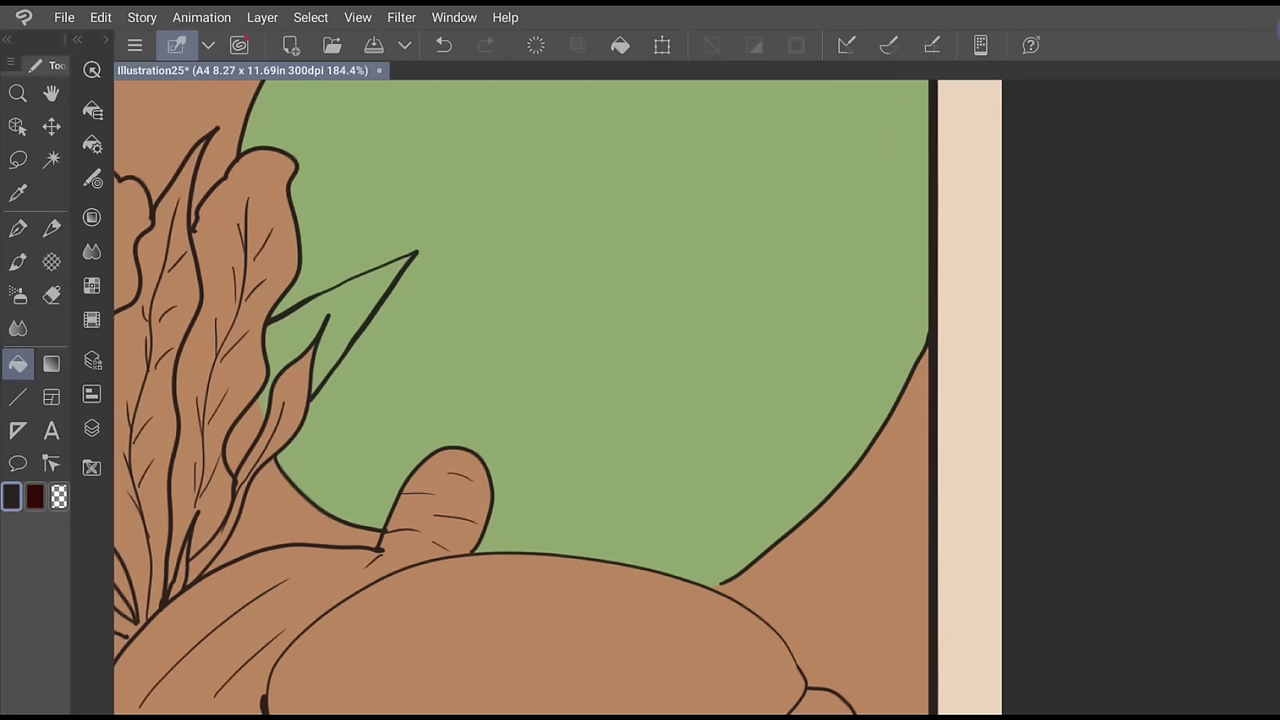
{"action": "left_click", "coordinate": [51, 295]}
{"action": "mouse_move", "coordinate": [298, 328]}
{"action": "left_mouse_down"}
{"action": "mouse_move", "coordinate": [303, 343]}
{"action": "mouse_move", "coordinate": [338, 332]}
{"action": "mouse_move", "coordinate": [305, 383]}
{"action": "left_mouse_up"}
{"action": "mouse_move", "coordinate": [338, 340]}
{"action": "left_mouse_down"}
{"action": "mouse_move", "coordinate": [353, 295]}
{"action": "mouse_move", "coordinate": [298, 330]}
{"action": "left_mouse_up"}
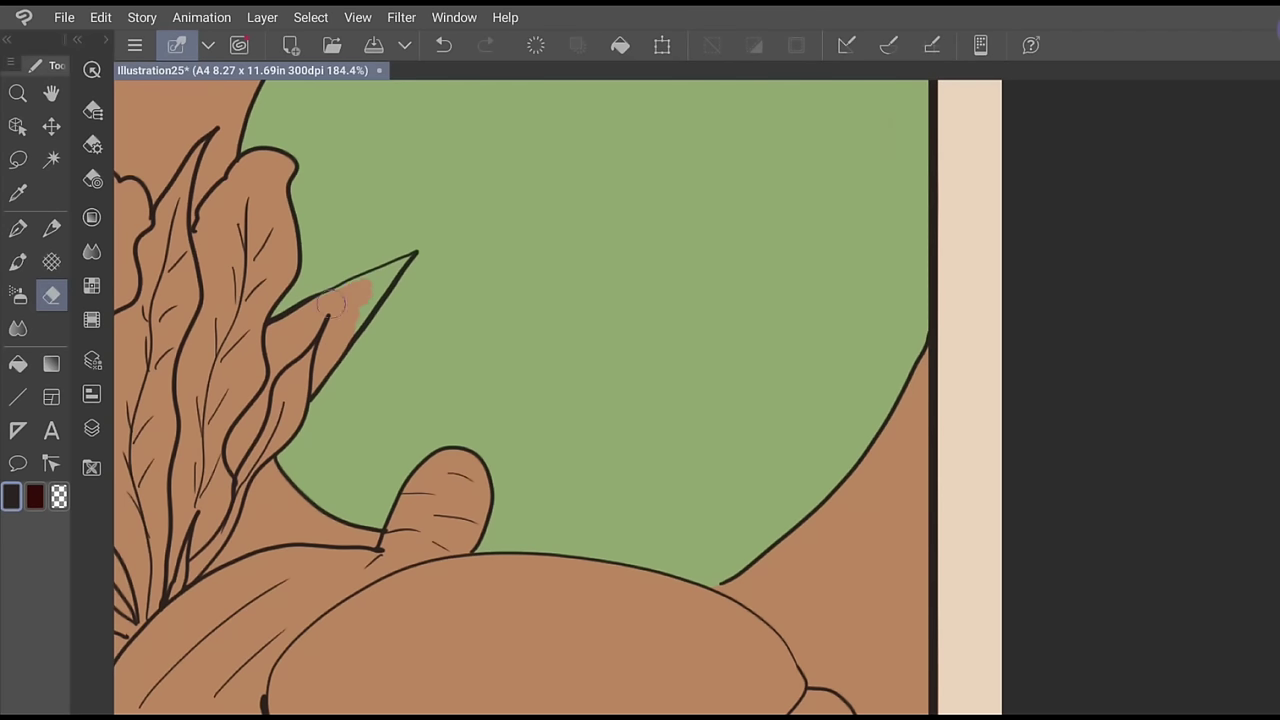
{"action": "scroll", "coordinate": [415, 252], "scroll_direction": "up", "scroll_amount": 4}
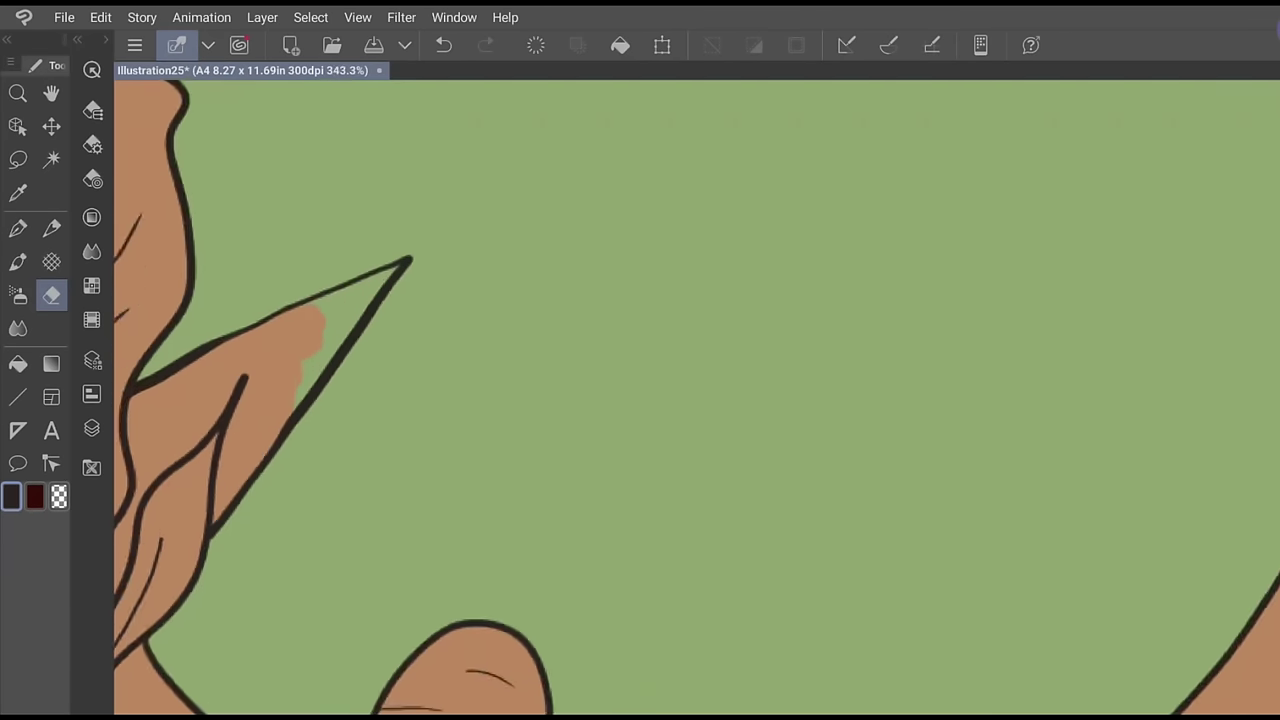
{"action": "mouse_move", "coordinate": [295, 320]}
{"action": "left_mouse_down"}
{"action": "mouse_move", "coordinate": [392, 262]}
{"action": "mouse_move", "coordinate": [337, 309]}
{"action": "mouse_move", "coordinate": [360, 295]}
{"action": "mouse_move", "coordinate": [286, 371]}
{"action": "mouse_move", "coordinate": [267, 413]}
{"action": "left_mouse_up"}
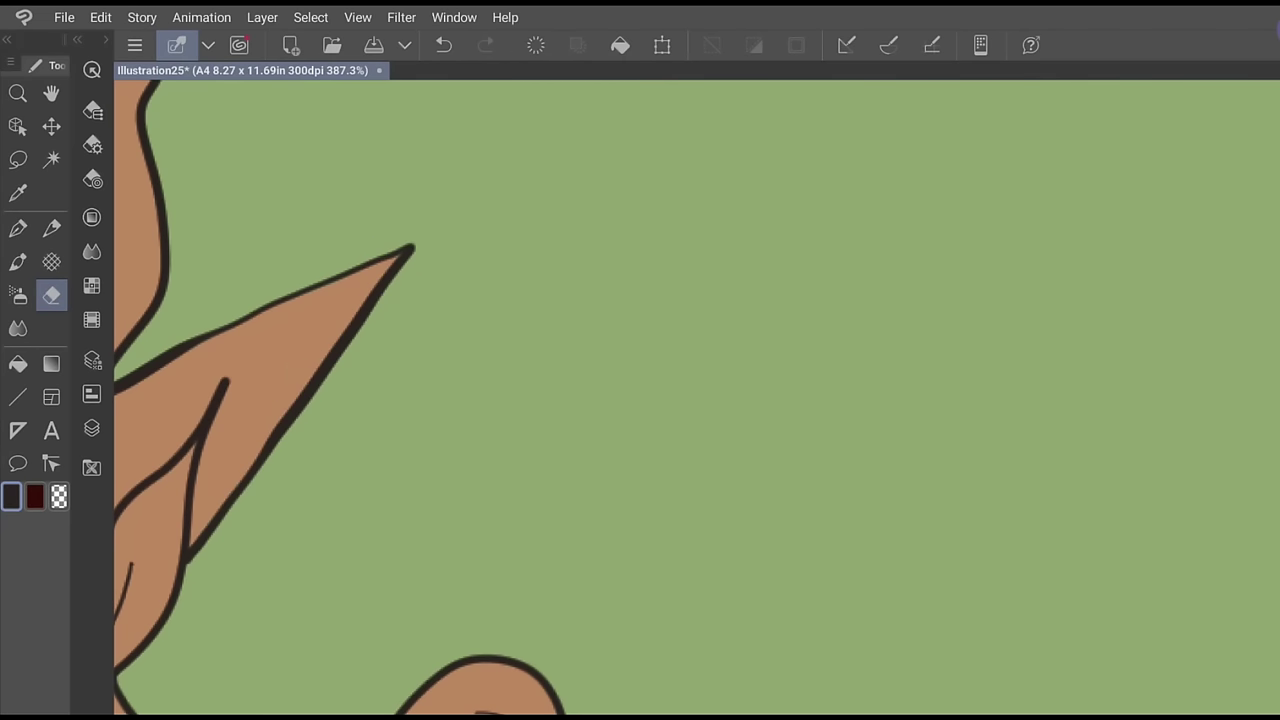
Lock the transparent pixels of the line-art layer, Layer 5, and make Layer 6 the active layer
{"action": "scroll", "coordinate": [388, 416], "scroll_direction": "down", "scroll_amount": 6}
{"action": "scroll", "coordinate": [760, 337], "scroll_direction": "up", "scroll_amount": 1}
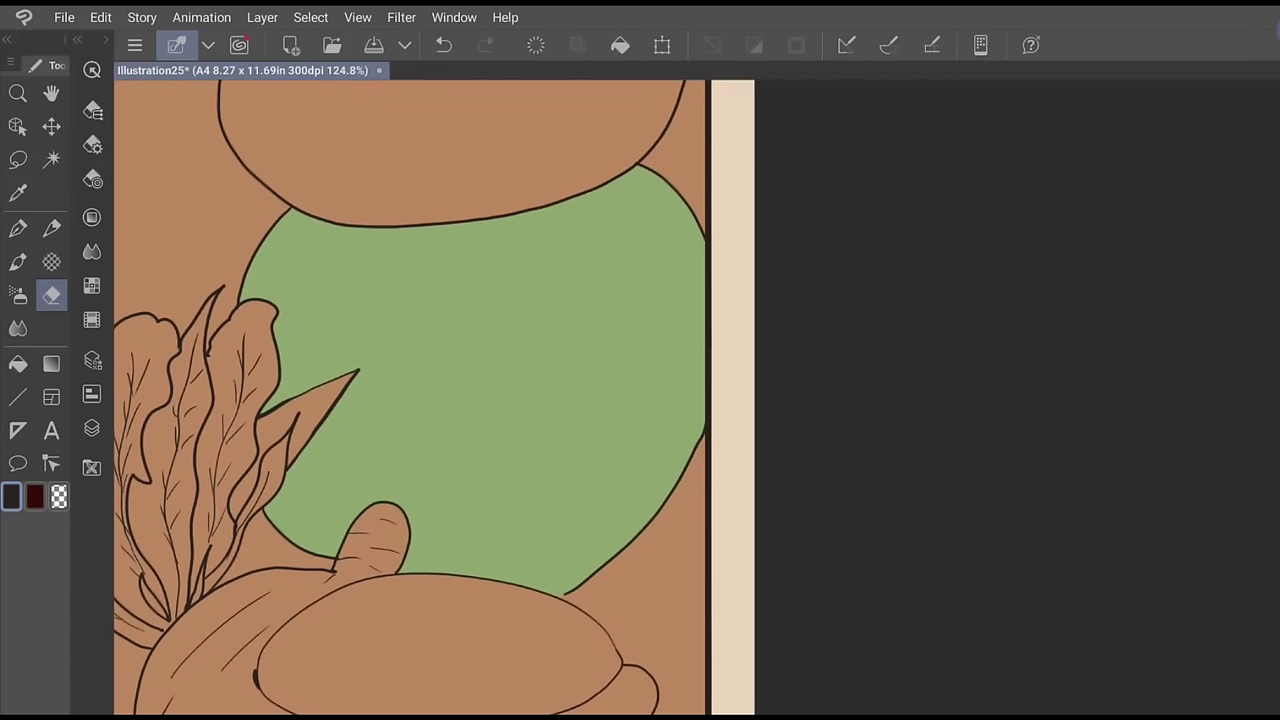
{"action": "left_click", "coordinate": [92, 428]}
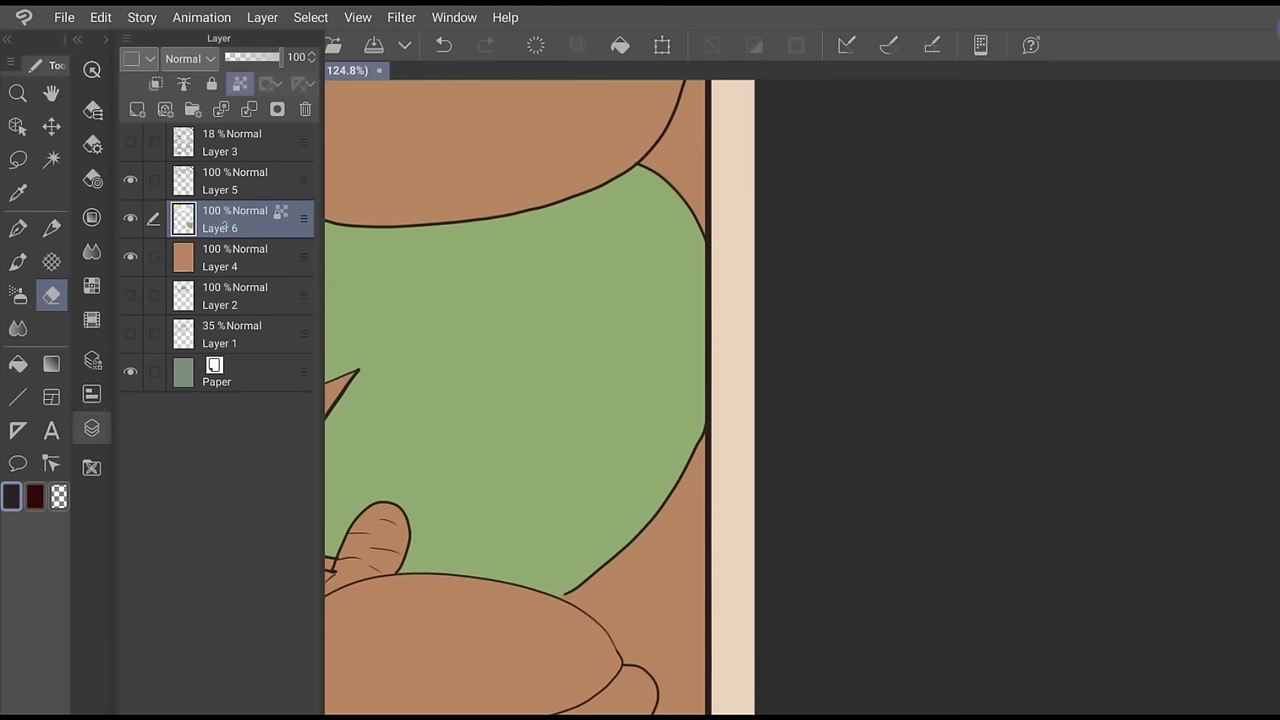
{"action": "left_click", "coordinate": [232, 181]}
{"action": "left_click", "coordinate": [240, 83]}
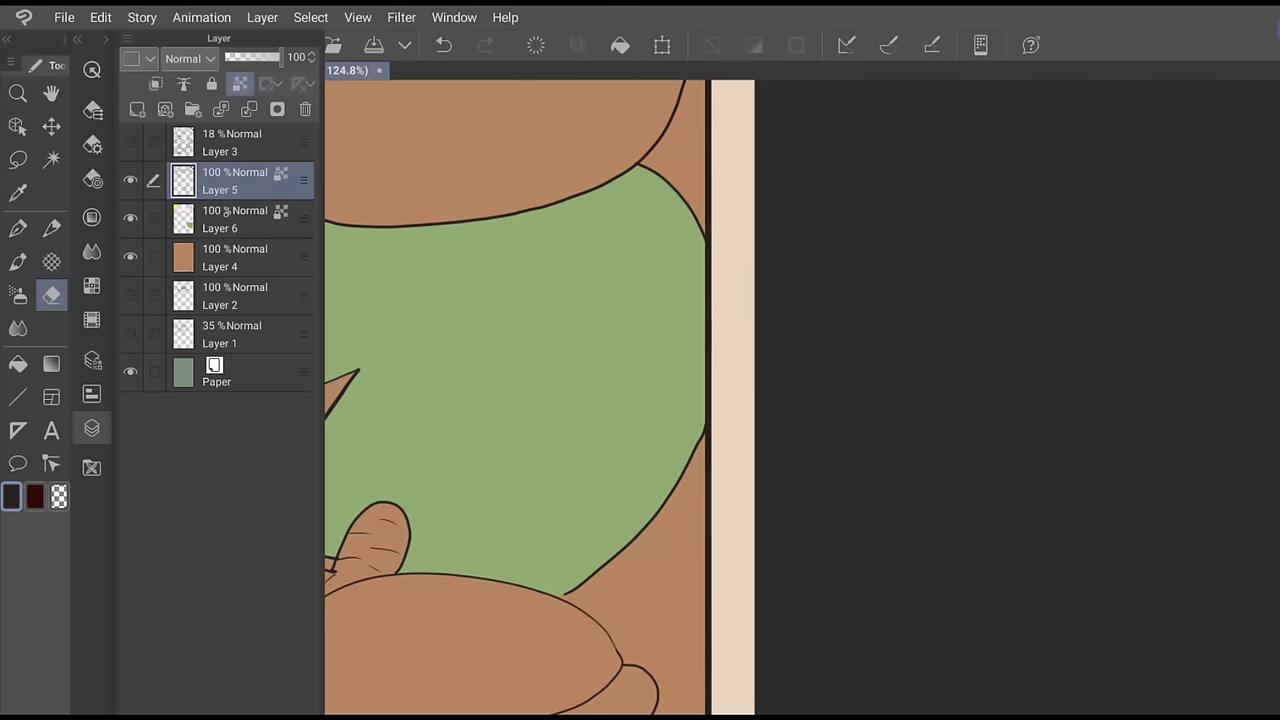
{"action": "left_click", "coordinate": [232, 219]}
Shade the upper-left edge of the green rounded shape in dark green with the Running color edge watercolor brush
{"action": "left_click", "coordinate": [18, 363]}
{"action": "left_click", "coordinate": [18, 261]}
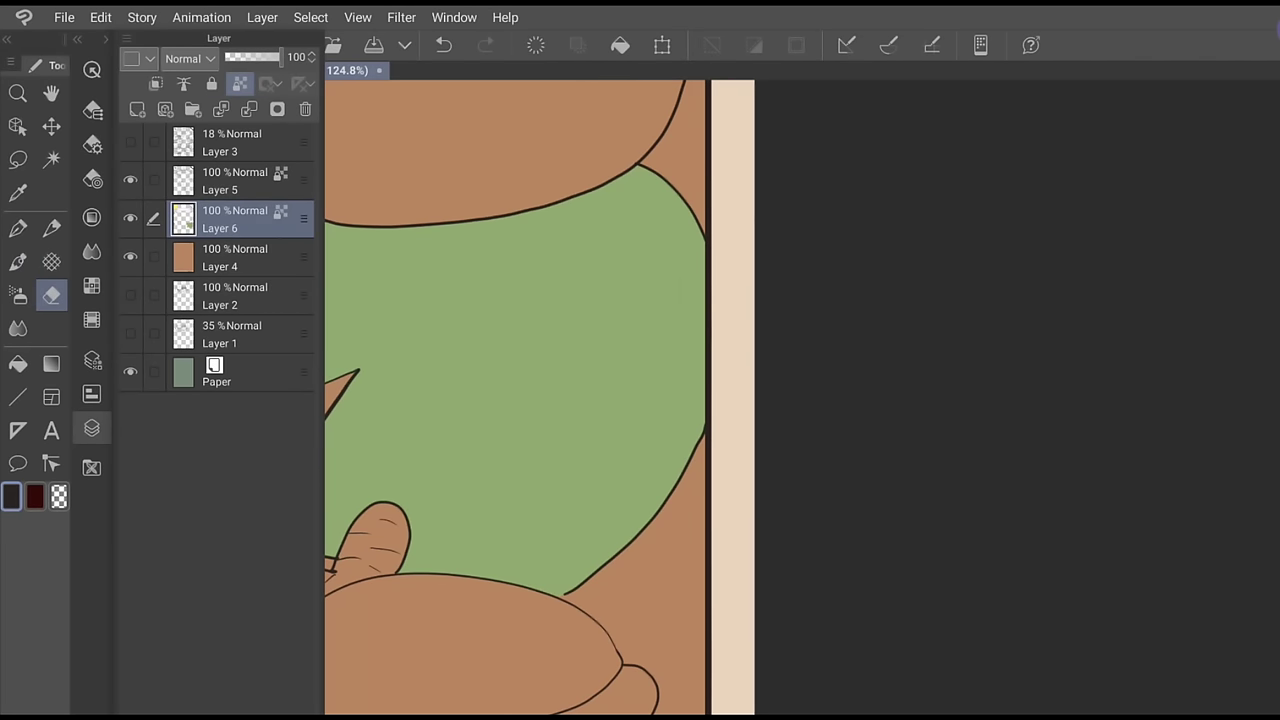
{"action": "left_click", "coordinate": [92, 428]}
{"action": "left_click", "coordinate": [92, 143]}
{"action": "left_click_drag", "start_coordinate": [210, 104], "coordinate": [214, 104]}
{"action": "left_click", "coordinate": [92, 217]}
{"action": "left_click", "coordinate": [240, 339]}
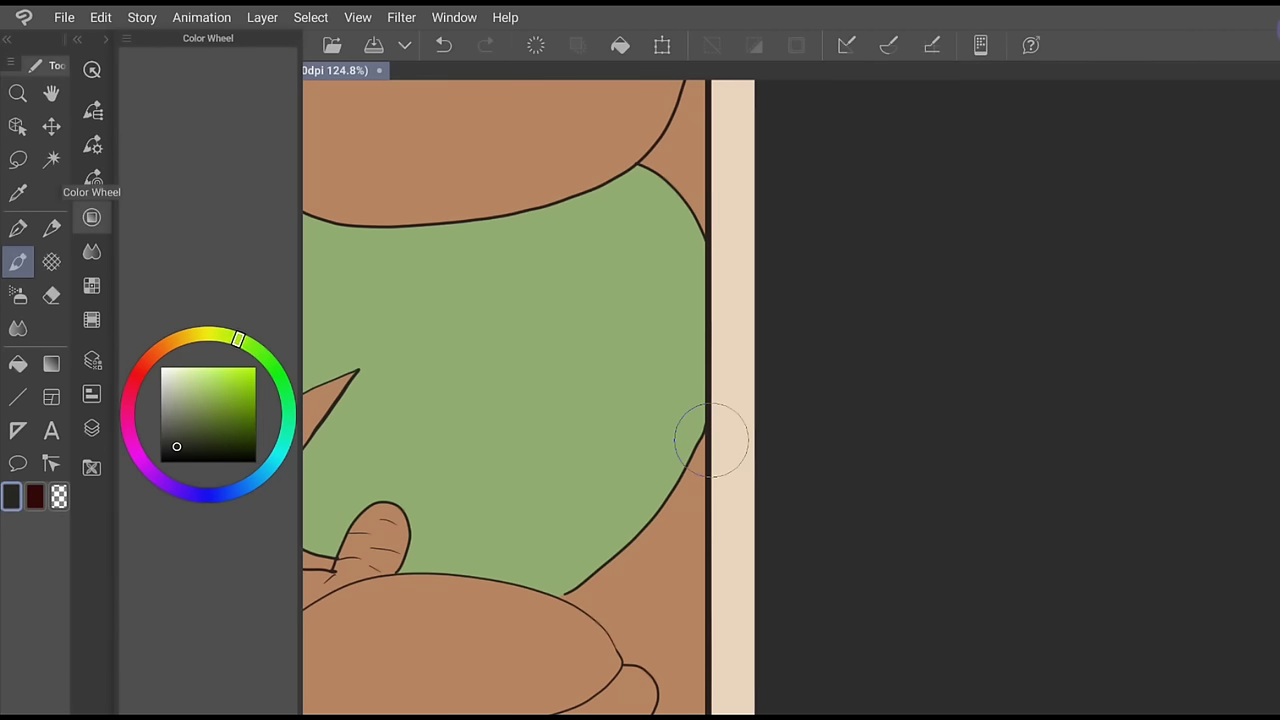
{"action": "left_click", "coordinate": [225, 428]}
{"action": "left_click", "coordinate": [92, 217]}
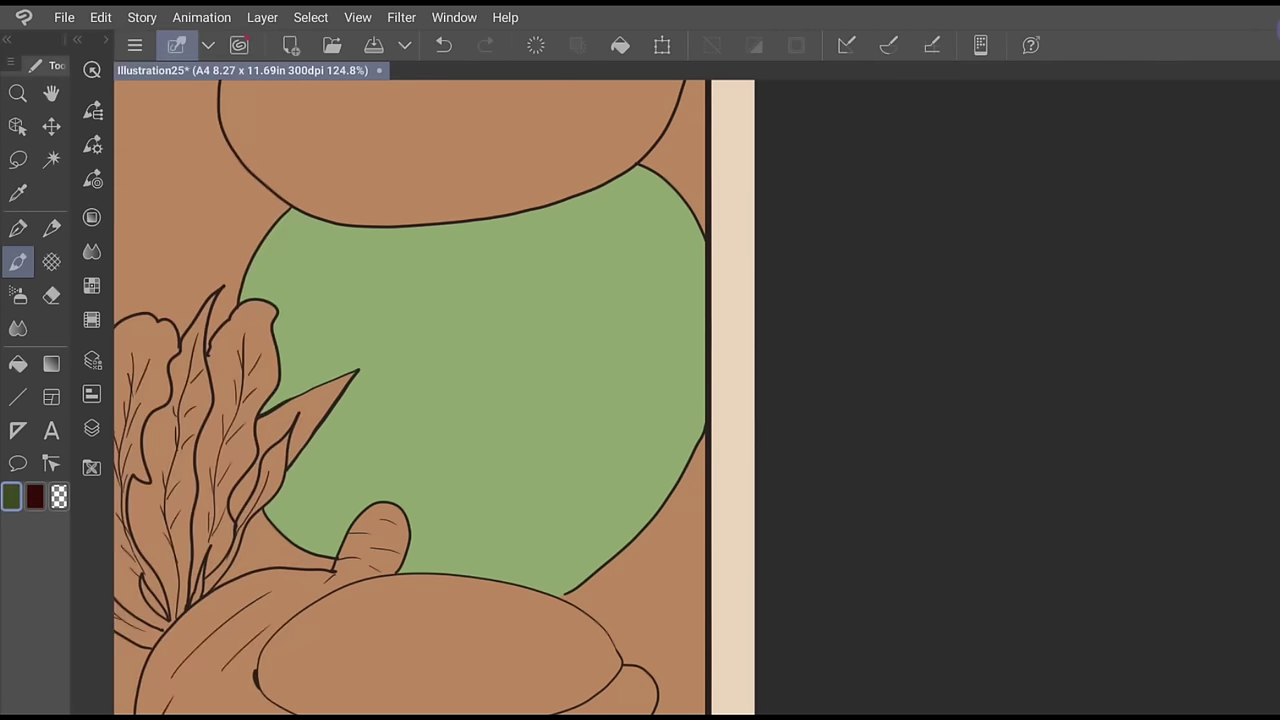
{"action": "left_click_drag", "start_coordinate": [298, 216], "coordinate": [250, 290]}
{"action": "mouse_move", "coordinate": [298, 230]}
{"action": "left_mouse_down"}
{"action": "mouse_move", "coordinate": [272, 298]}
{"action": "mouse_move", "coordinate": [252, 268]}
{"action": "left_mouse_up"}
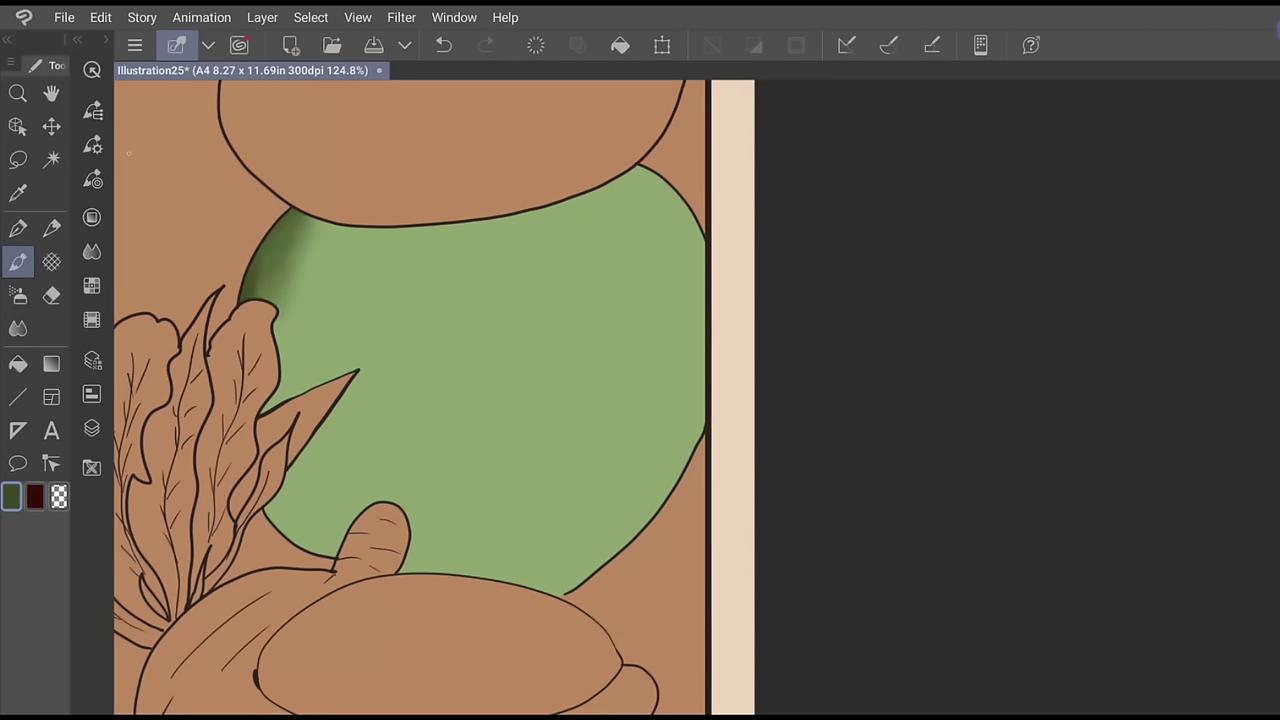
Adjust the brush size and shade dark green around the pointed leaf and along the green shape's lower-left edge
{"action": "left_click", "coordinate": [92, 144]}
{"action": "left_click_drag", "start_coordinate": [206, 104], "coordinate": [208, 104]}
{"action": "left_click", "coordinate": [92, 144]}
{"action": "mouse_move", "coordinate": [266, 408]}
{"action": "left_mouse_down"}
{"action": "mouse_move", "coordinate": [354, 369]}
{"action": "mouse_move", "coordinate": [290, 384]}
{"action": "left_mouse_up"}
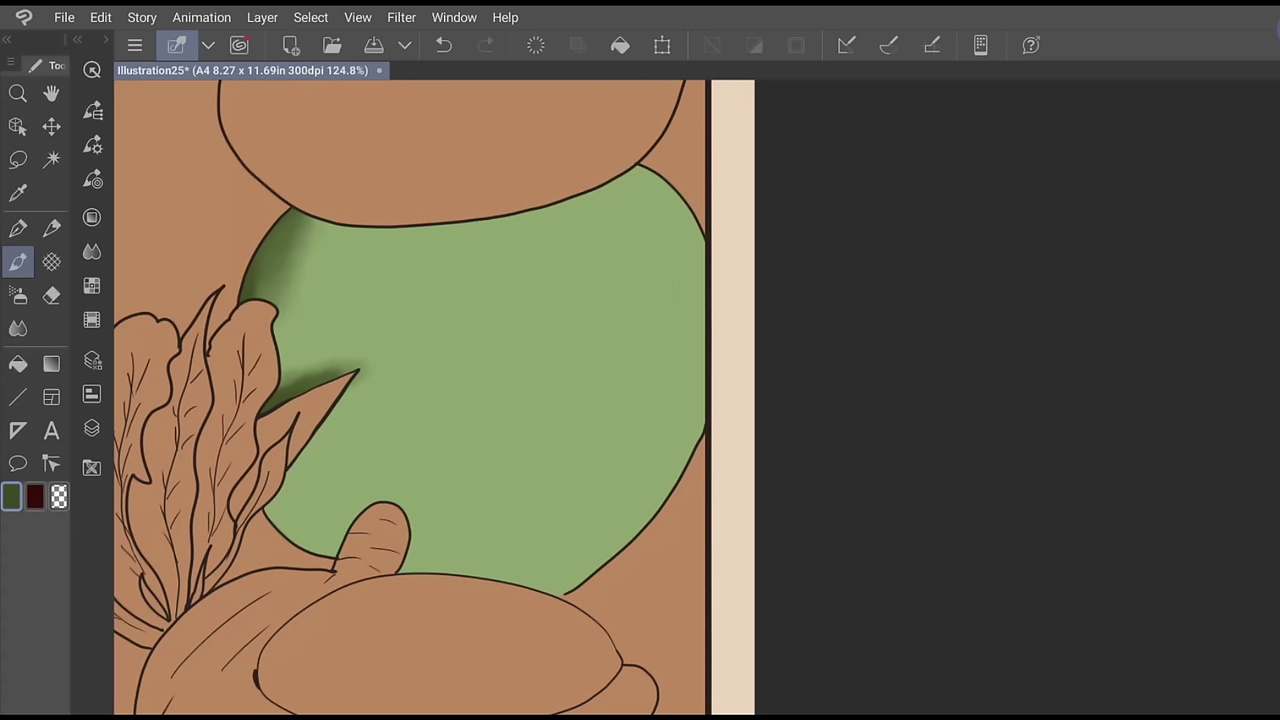
{"action": "mouse_move", "coordinate": [322, 424]}
{"action": "left_mouse_down"}
{"action": "mouse_move", "coordinate": [270, 506]}
{"action": "mouse_move", "coordinate": [298, 462]}
{"action": "left_mouse_up"}
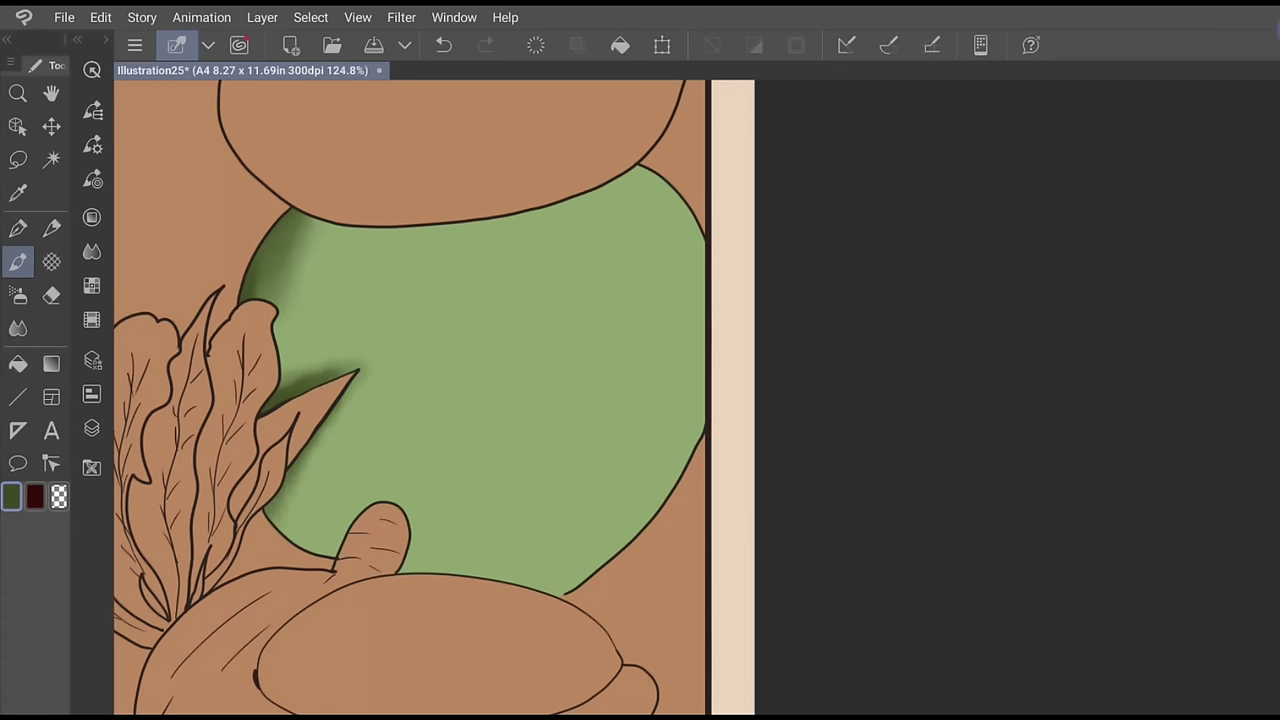
{"action": "left_click_drag", "start_coordinate": [268, 514], "coordinate": [334, 552]}
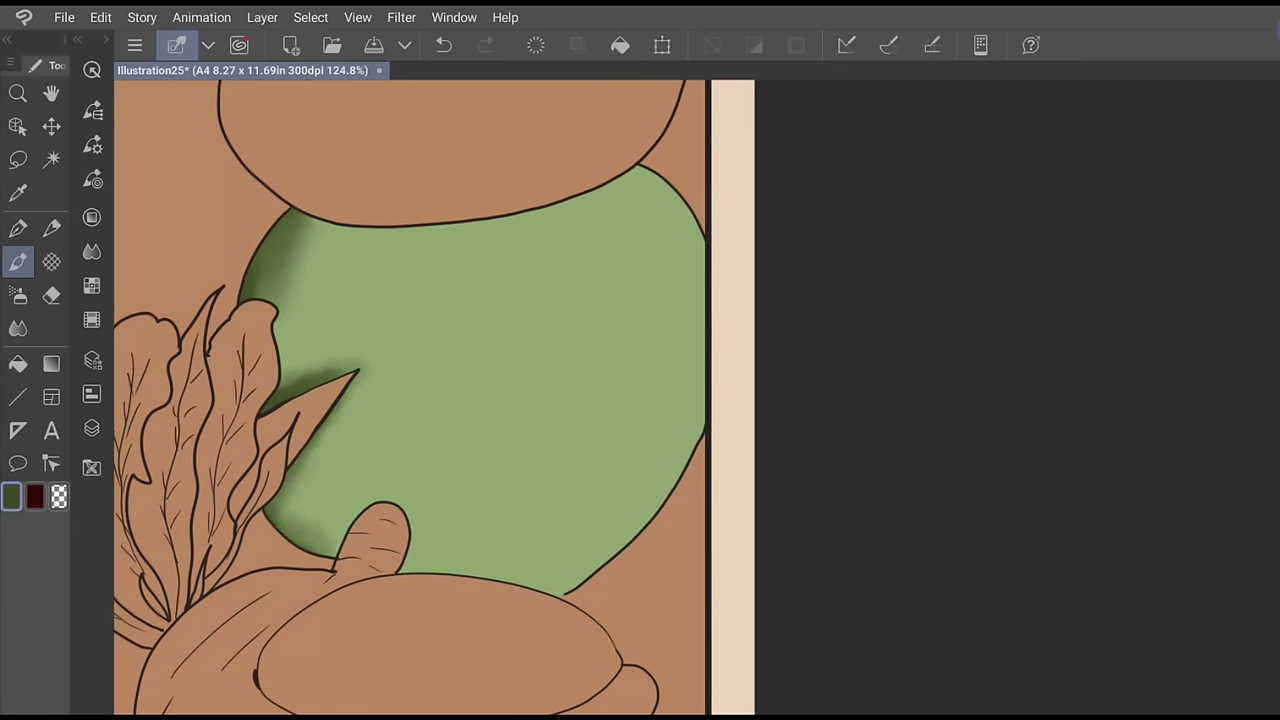
Shade the right and bottom edges of the green rounded shape in dark green
{"action": "mouse_move", "coordinate": [636, 172]}
{"action": "left_mouse_down"}
{"action": "mouse_move", "coordinate": [700, 310]}
{"action": "mouse_move", "coordinate": [630, 180]}
{"action": "mouse_move", "coordinate": [698, 432]}
{"action": "mouse_move", "coordinate": [668, 492]}
{"action": "mouse_move", "coordinate": [585, 585]}
{"action": "mouse_move", "coordinate": [410, 562]}
{"action": "mouse_move", "coordinate": [565, 588]}
{"action": "mouse_move", "coordinate": [590, 570]}
{"action": "left_mouse_up"}
{"action": "mouse_move", "coordinate": [432, 566]}
{"action": "left_mouse_down"}
{"action": "mouse_move", "coordinate": [578, 576]}
{"action": "mouse_move", "coordinate": [665, 466]}
{"action": "mouse_move", "coordinate": [690, 245]}
{"action": "left_mouse_up"}
{"action": "mouse_move", "coordinate": [630, 185]}
{"action": "left_mouse_down"}
{"action": "mouse_move", "coordinate": [672, 250]}
{"action": "mouse_move", "coordinate": [686, 325]}
{"action": "mouse_move", "coordinate": [672, 425]}
{"action": "mouse_move", "coordinate": [652, 440]}
{"action": "left_mouse_up"}
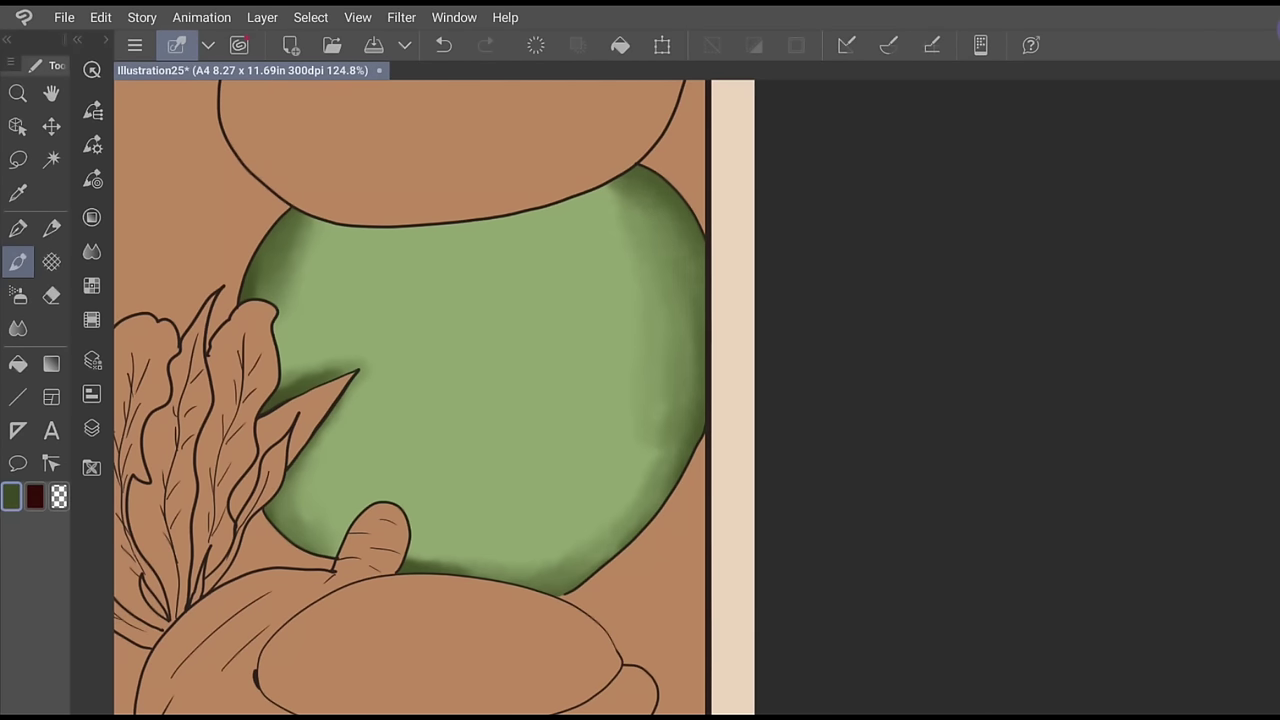
{"action": "left_click", "coordinate": [91, 428]}
{"action": "left_click", "coordinate": [240, 84]}
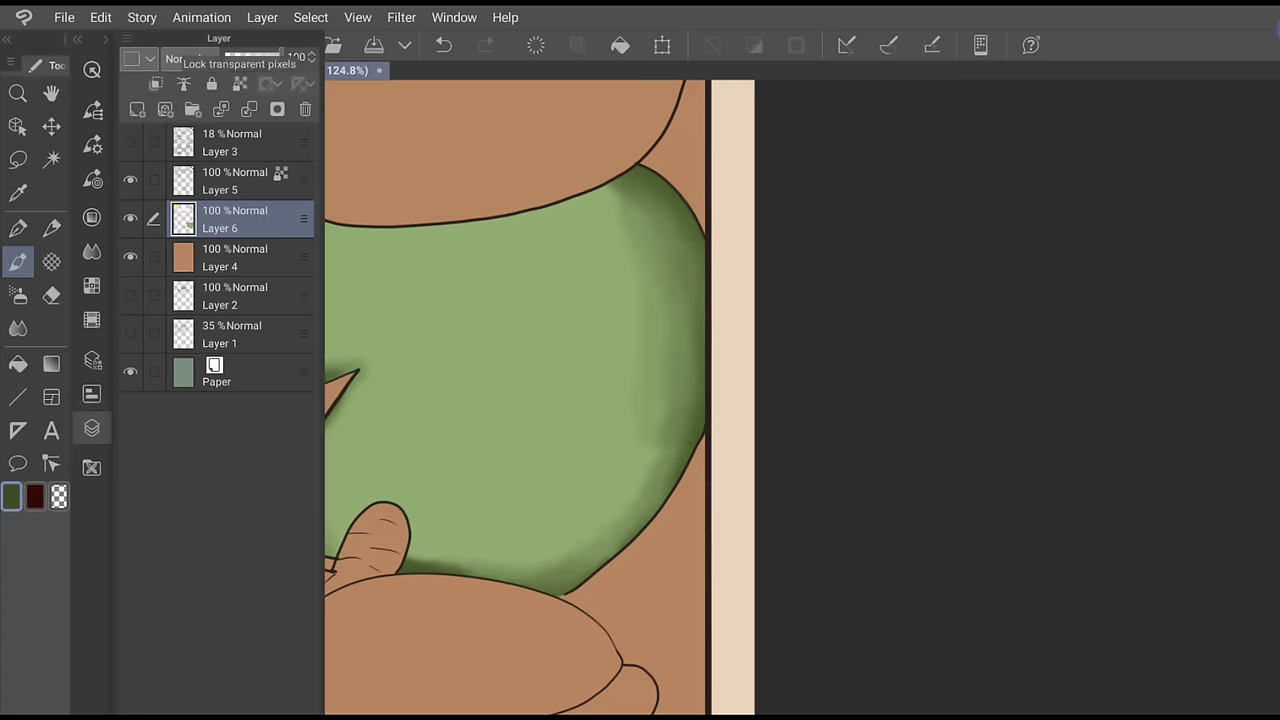
{"action": "left_click", "coordinate": [91, 428]}
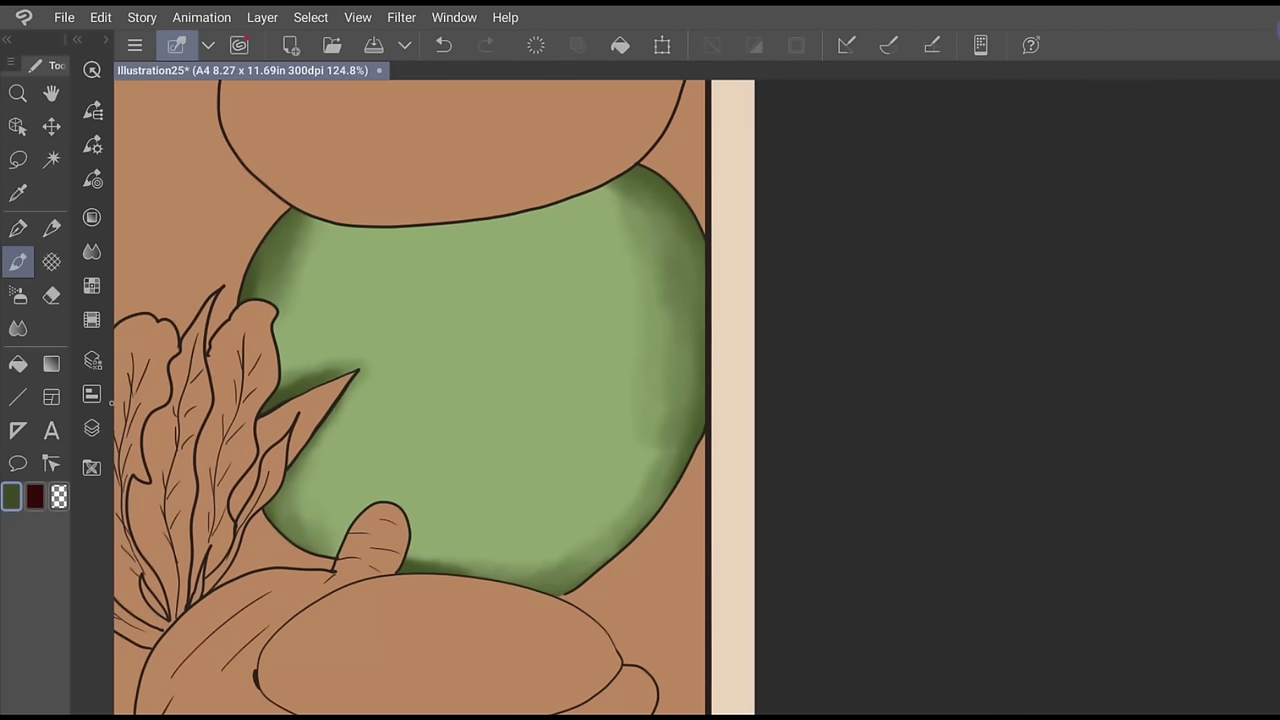
{"action": "left_click", "coordinate": [91, 428]}
{"action": "left_click", "coordinate": [240, 84]}
Widen the dark green shading inward along the lower-right, bottom, upper-right and left edges of the rounded shape
{"action": "left_click_drag", "start_coordinate": [650, 460], "coordinate": [630, 500]}
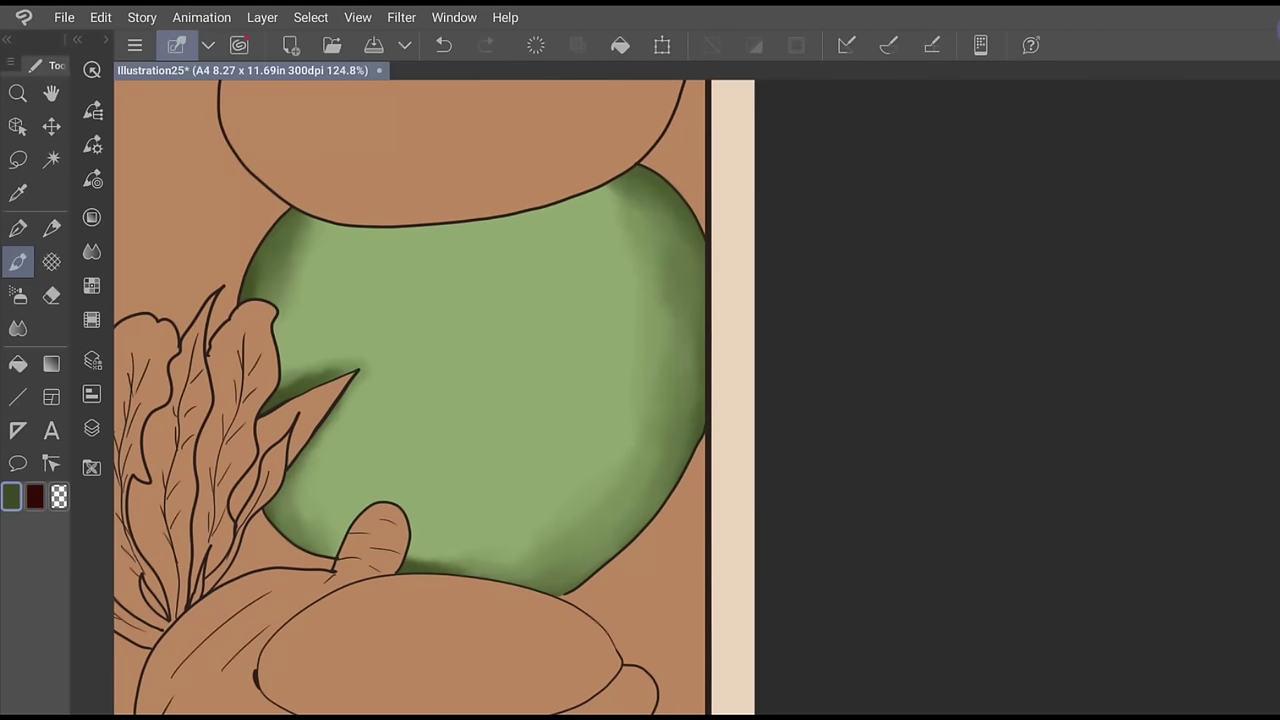
{"action": "left_click_drag", "start_coordinate": [414, 560], "coordinate": [512, 547]}
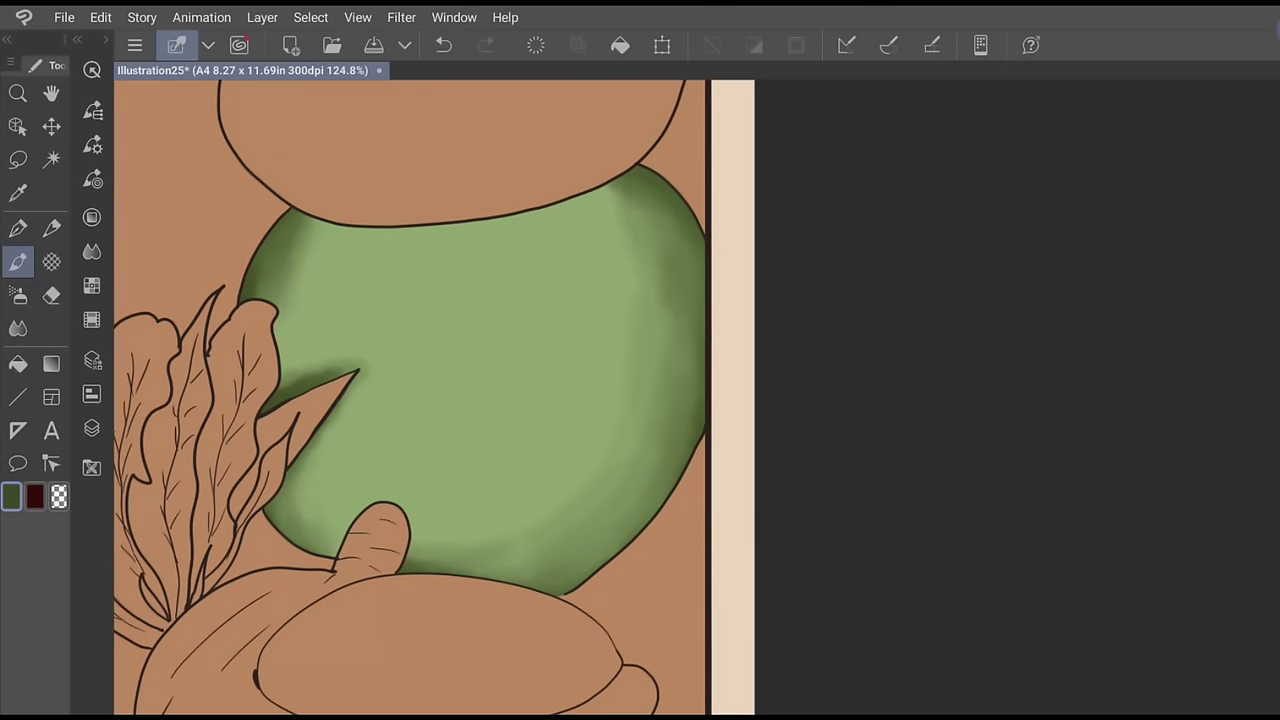
{"action": "left_click_drag", "start_coordinate": [574, 216], "coordinate": [614, 198]}
{"action": "mouse_move", "coordinate": [345, 234]}
{"action": "left_mouse_down"}
{"action": "mouse_move", "coordinate": [304, 260]}
{"action": "mouse_move", "coordinate": [281, 338]}
{"action": "left_mouse_up"}
{"action": "left_click_drag", "start_coordinate": [304, 290], "coordinate": [288, 362]}
{"action": "mouse_move", "coordinate": [340, 234]}
{"action": "left_mouse_down"}
{"action": "mouse_move", "coordinate": [306, 298]}
{"action": "mouse_move", "coordinate": [322, 328]}
{"action": "left_mouse_up"}
{"action": "mouse_move", "coordinate": [298, 508]}
{"action": "left_mouse_down"}
{"action": "mouse_move", "coordinate": [336, 538]}
{"action": "mouse_move", "coordinate": [352, 510]}
{"action": "left_mouse_up"}
{"action": "left_click_drag", "start_coordinate": [414, 542], "coordinate": [446, 540]}
{"action": "left_click_drag", "start_coordinate": [282, 522], "coordinate": [336, 556]}
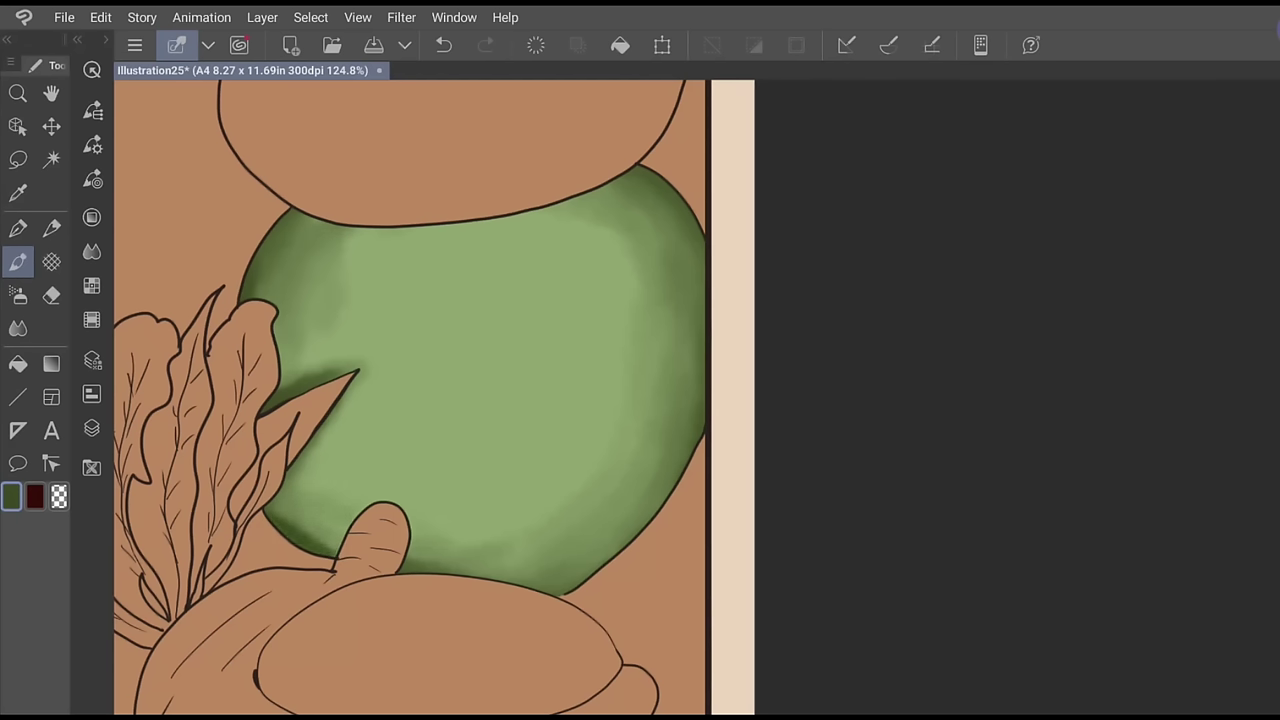
Deepen the dark green shading at the rounded shape's lower-left corner and along its lower-right edge
{"action": "mouse_move", "coordinate": [276, 506]}
{"action": "left_mouse_down"}
{"action": "mouse_move", "coordinate": [340, 556]}
{"action": "mouse_move", "coordinate": [336, 490]}
{"action": "left_mouse_up"}
{"action": "left_click_drag", "start_coordinate": [522, 590], "coordinate": [618, 548]}
{"action": "mouse_move", "coordinate": [530, 580]}
{"action": "left_mouse_down"}
{"action": "mouse_move", "coordinate": [685, 445]}
{"action": "mouse_move", "coordinate": [580, 550]}
{"action": "left_mouse_up"}
{"action": "mouse_move", "coordinate": [690, 390]}
{"action": "left_mouse_down"}
{"action": "mouse_move", "coordinate": [515, 568]}
{"action": "mouse_move", "coordinate": [430, 565]}
{"action": "left_mouse_up"}
{"action": "left_click_drag", "start_coordinate": [610, 505], "coordinate": [490, 565]}
{"action": "mouse_move", "coordinate": [684, 362]}
{"action": "left_mouse_down"}
{"action": "mouse_move", "coordinate": [545, 540]}
{"action": "mouse_move", "coordinate": [654, 335]}
{"action": "left_mouse_up"}
Set the brush size to 249.4 and blend soft shading further into the middle of the green shape
{"action": "left_click", "coordinate": [92, 144]}
{"action": "left_click_drag", "start_coordinate": [198, 108], "coordinate": [220, 108]}
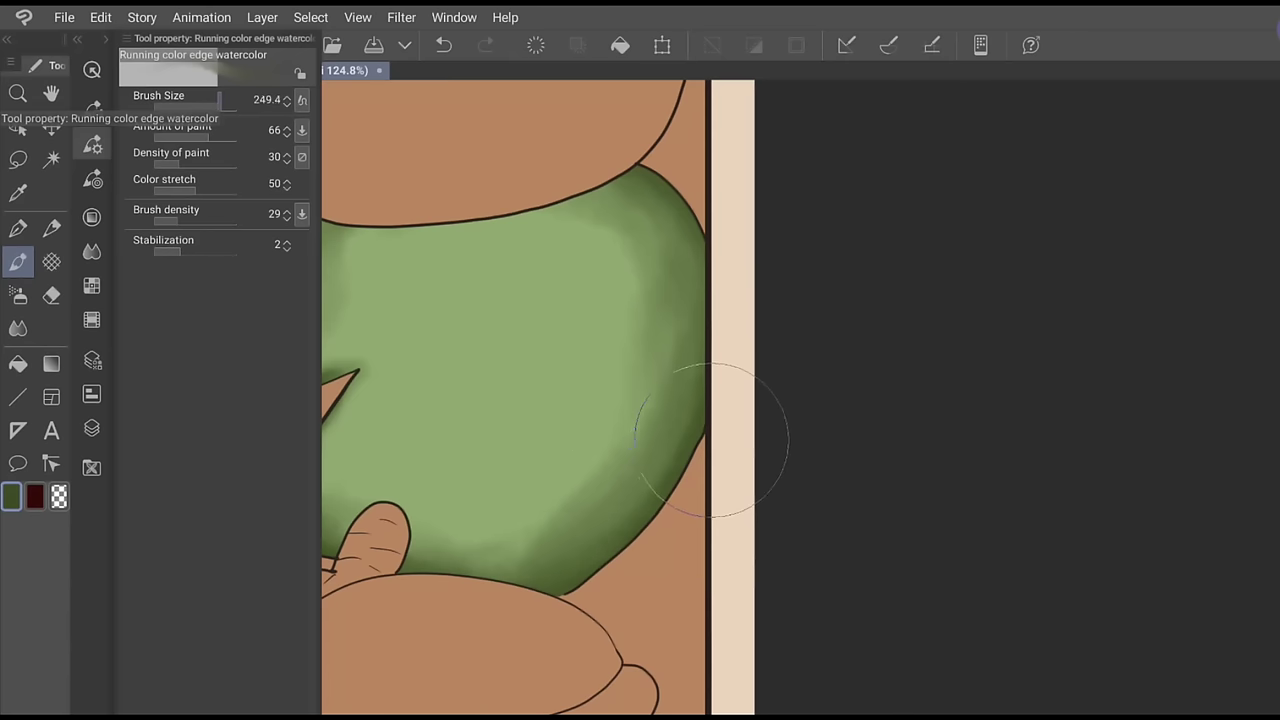
{"action": "left_click", "coordinate": [92, 144]}
{"action": "left_click_drag", "start_coordinate": [620, 235], "coordinate": [645, 310]}
{"action": "left_click_drag", "start_coordinate": [620, 400], "coordinate": [450, 530]}
{"action": "left_click_drag", "start_coordinate": [385, 245], "coordinate": [315, 350]}
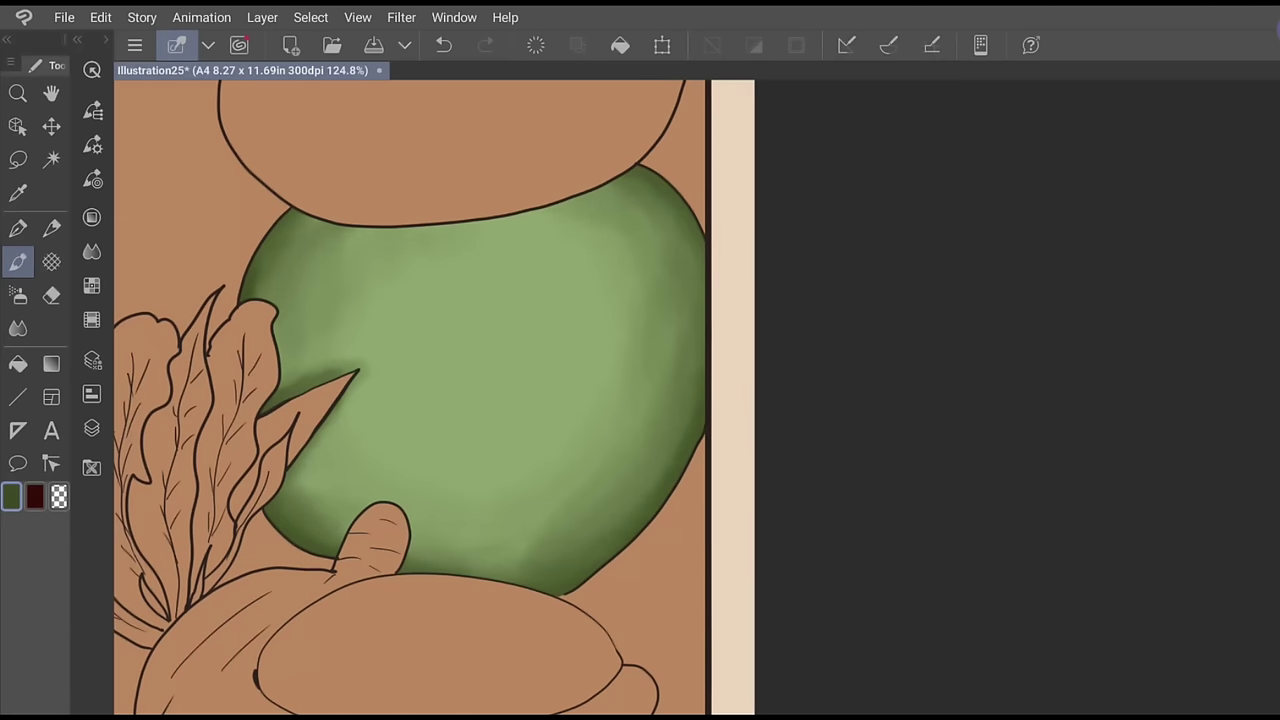
Pick a light yellow-green and paint a soft glow in the middle of the large green shape
{"action": "left_click", "coordinate": [92, 217]}
{"action": "mouse_move", "coordinate": [221, 431]}
{"action": "left_mouse_down"}
{"action": "mouse_move", "coordinate": [220, 376]}
{"action": "mouse_move", "coordinate": [201, 391]}
{"action": "left_mouse_up"}
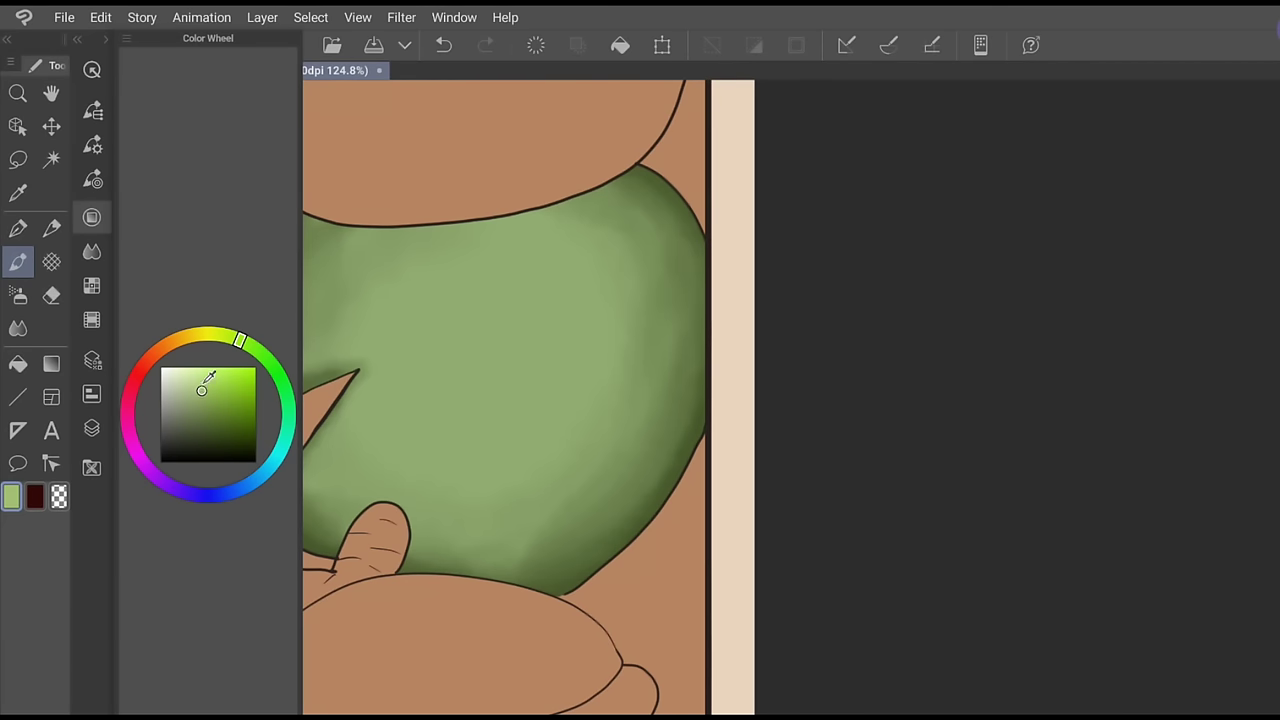
{"action": "left_click_drag", "start_coordinate": [240, 340], "coordinate": [231, 338]}
{"action": "left_click_drag", "start_coordinate": [460, 335], "coordinate": [505, 355]}
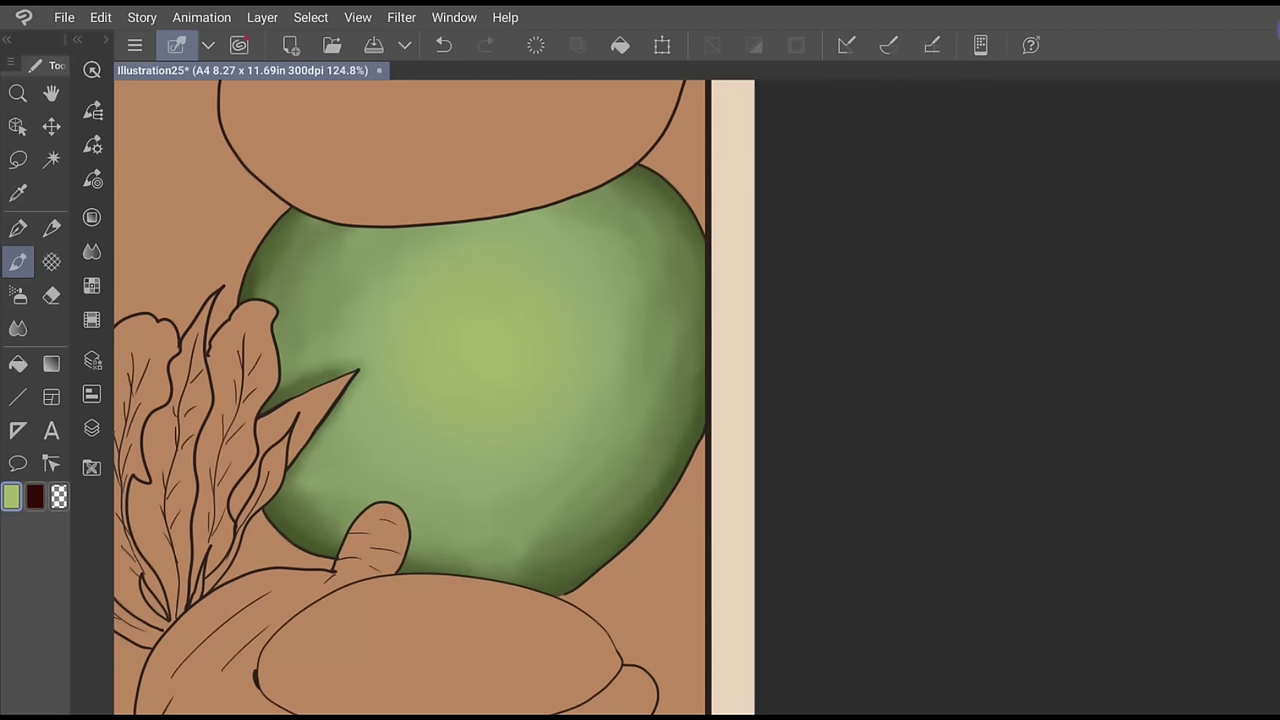
Set the brush size to 31.1, pick a darker olive green and paint curved creases radiating from the green shape's centre
{"action": "left_click", "coordinate": [92, 143]}
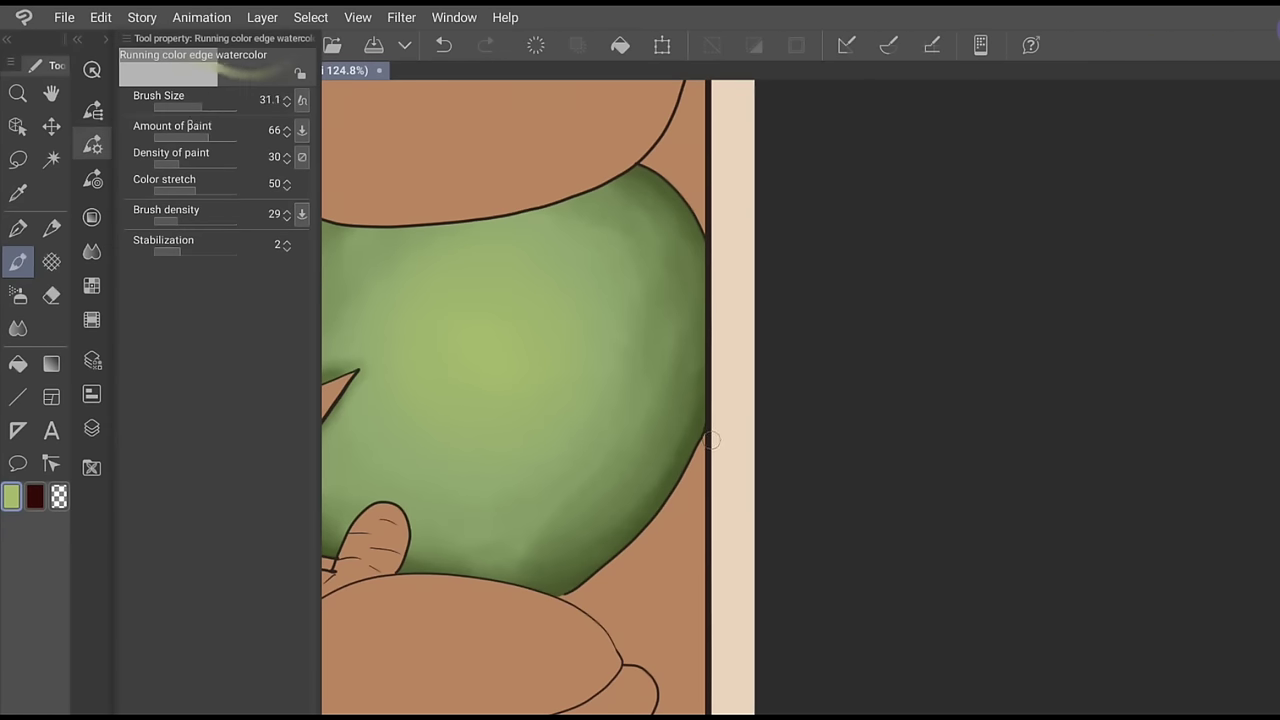
{"action": "left_click", "coordinate": [92, 217]}
{"action": "left_click", "coordinate": [220, 411]}
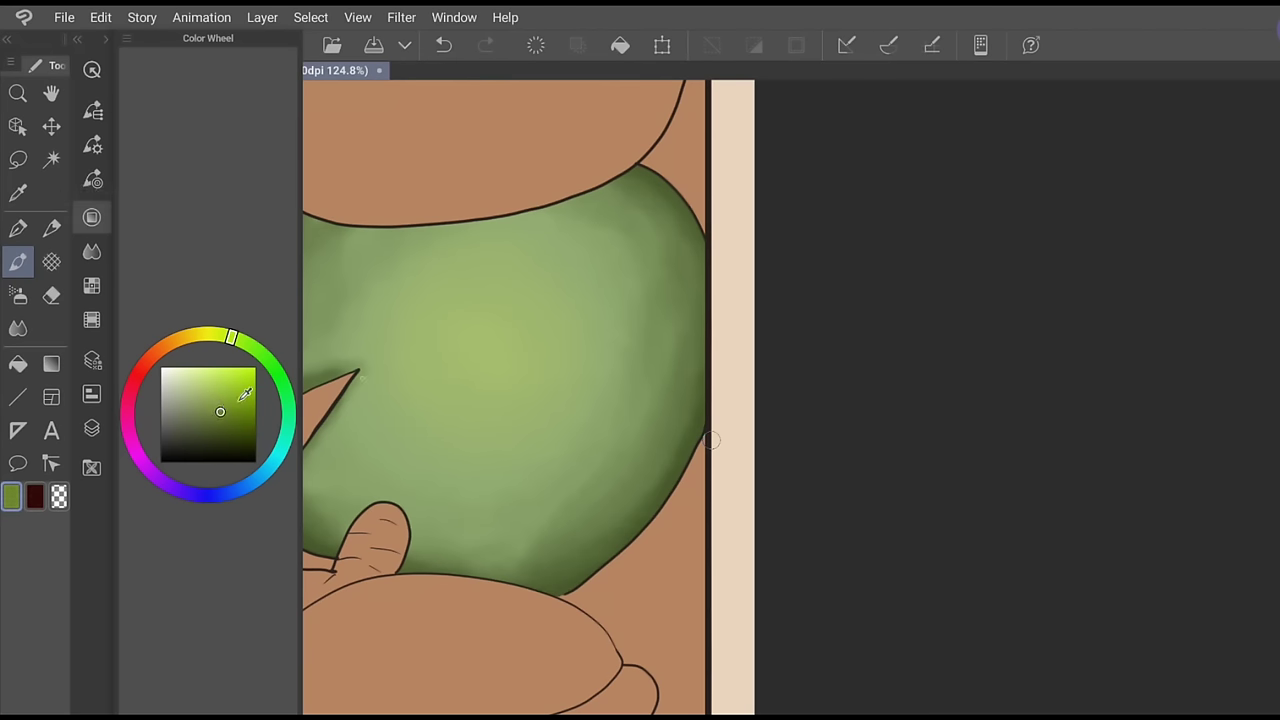
{"action": "left_click_drag", "start_coordinate": [226, 411], "coordinate": [217, 416]}
{"action": "left_click", "coordinate": [92, 217]}
{"action": "left_click_drag", "start_coordinate": [479, 226], "coordinate": [476, 318]}
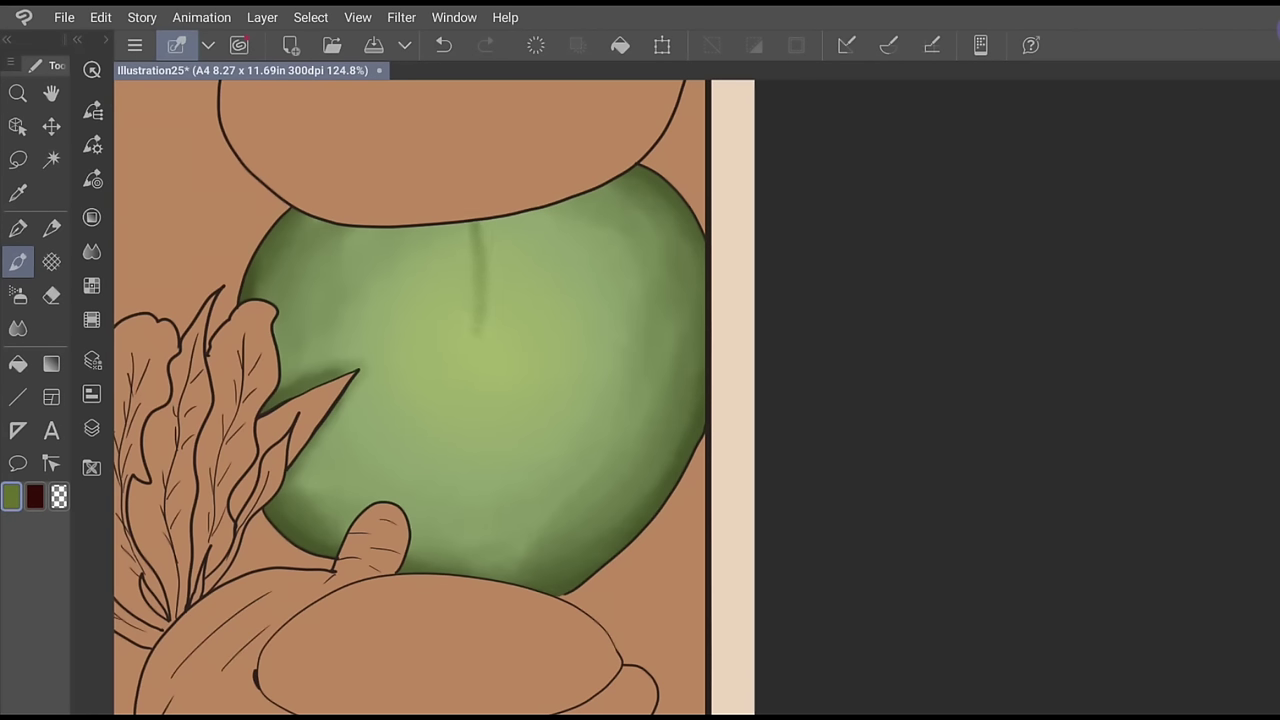
{"action": "left_click_drag", "start_coordinate": [394, 265], "coordinate": [466, 329]}
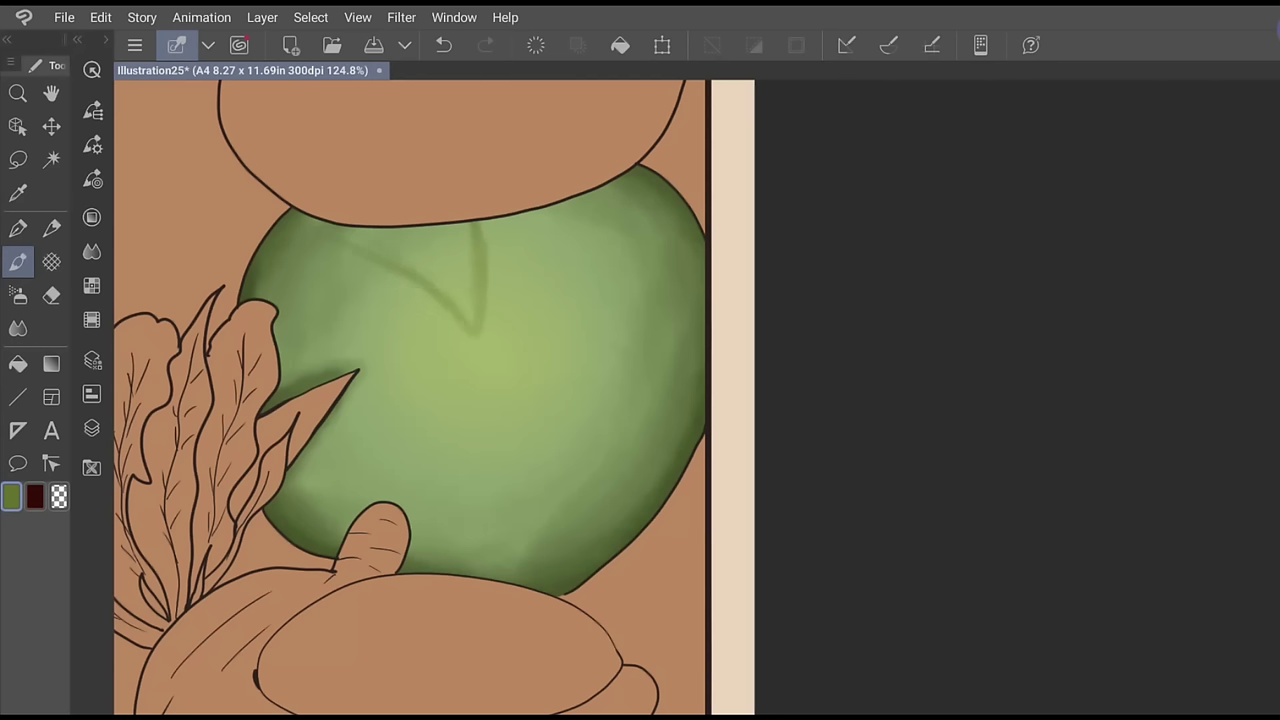
{"action": "mouse_move", "coordinate": [296, 328]}
{"action": "left_mouse_down"}
{"action": "mouse_move", "coordinate": [452, 349]}
{"action": "mouse_move", "coordinate": [352, 500]}
{"action": "left_mouse_up"}
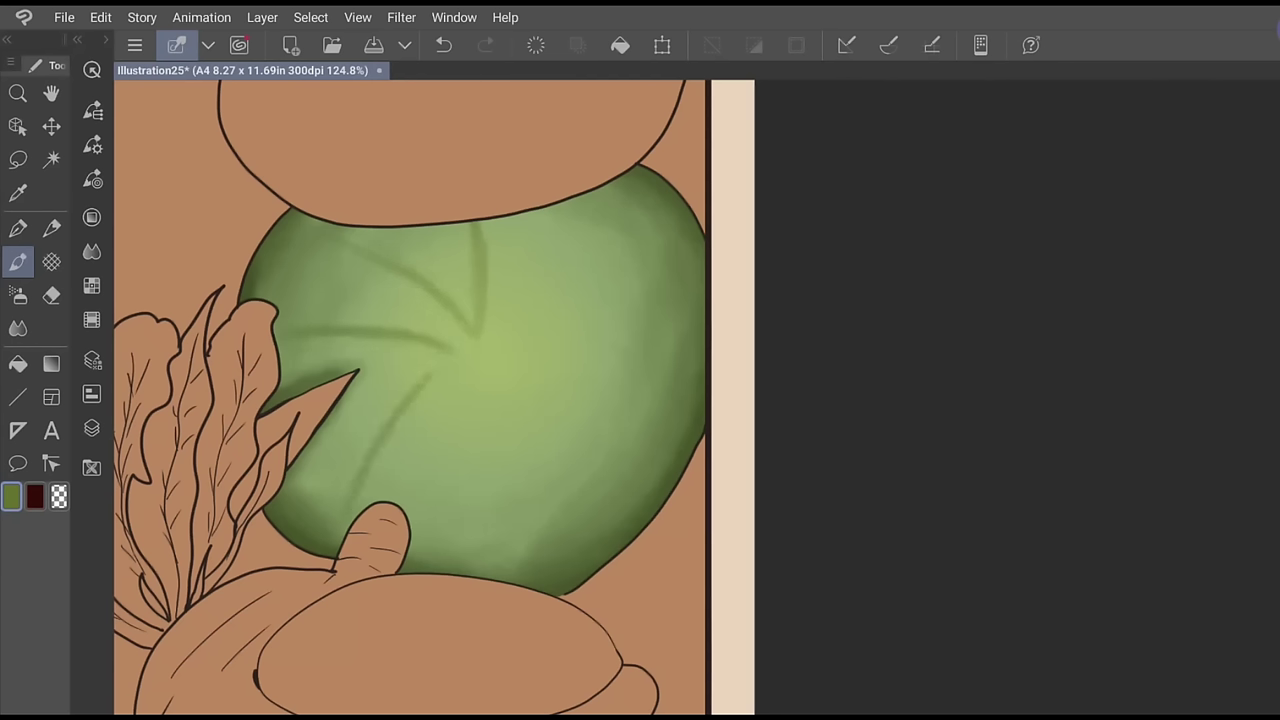
{"action": "left_click_drag", "start_coordinate": [487, 405], "coordinate": [520, 555]}
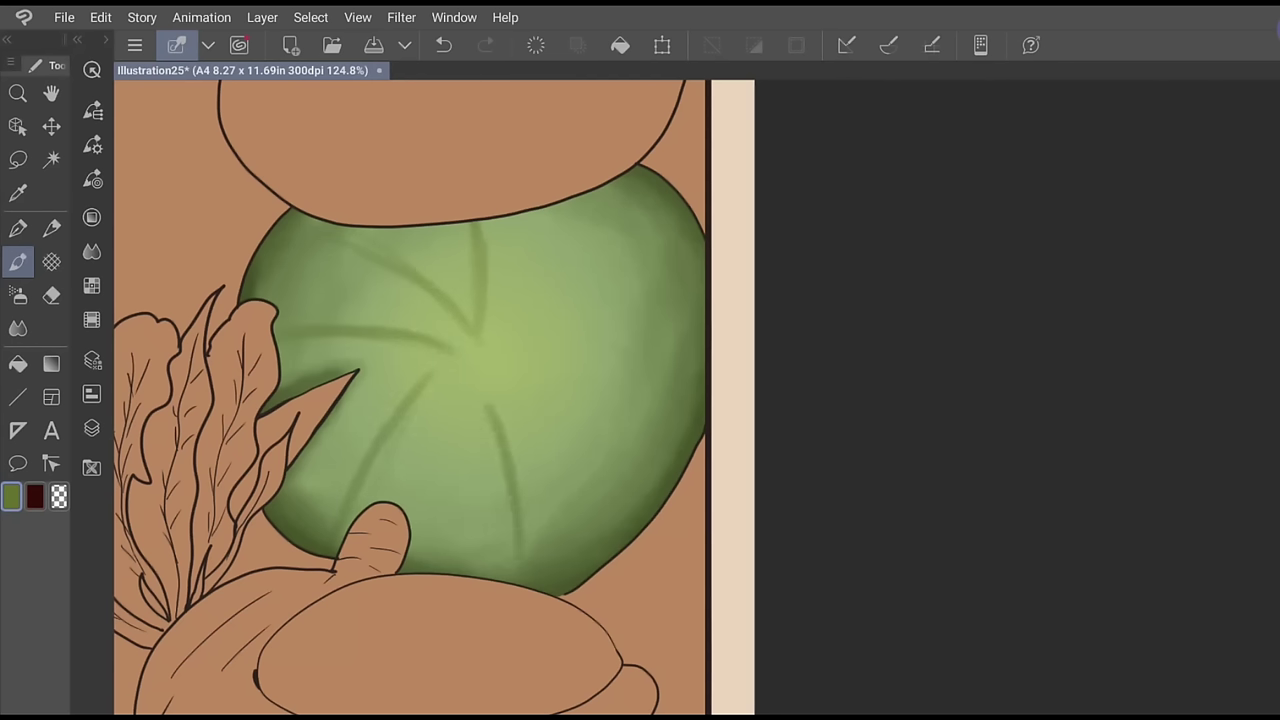
{"action": "left_click_drag", "start_coordinate": [520, 369], "coordinate": [643, 420]}
{"action": "left_click_drag", "start_coordinate": [504, 336], "coordinate": [636, 252]}
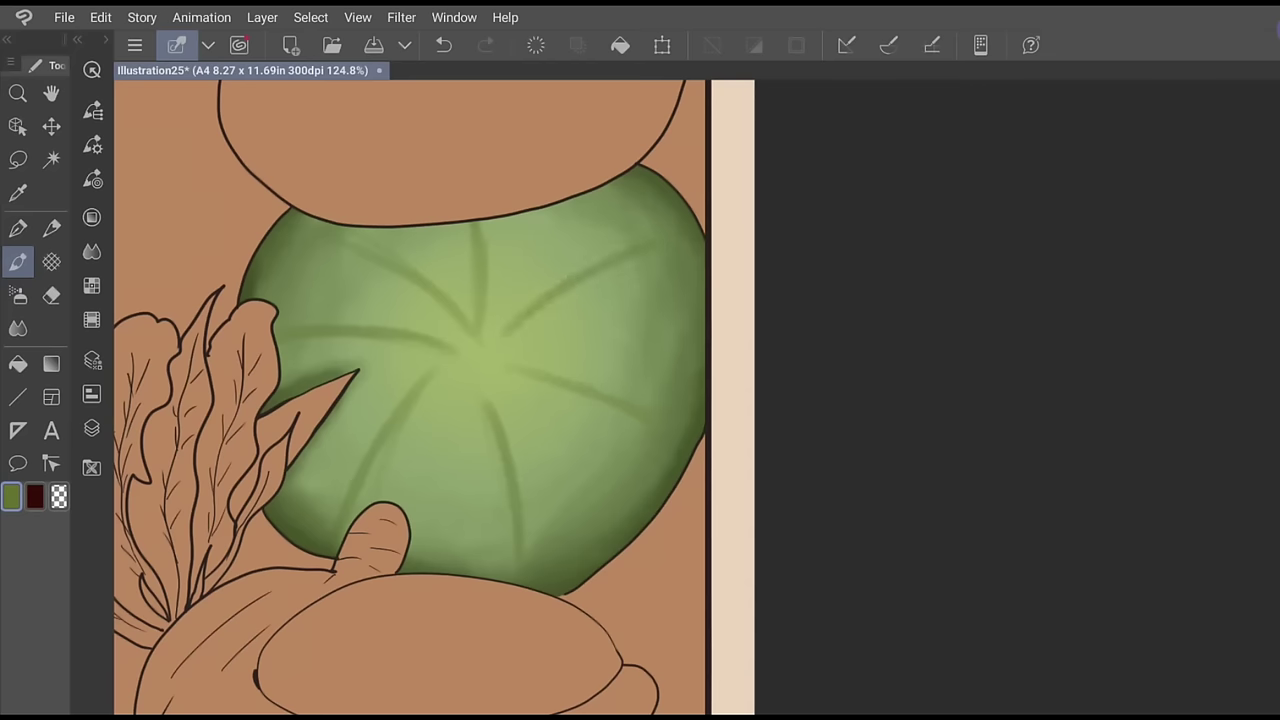
{"action": "left_click_drag", "start_coordinate": [568, 327], "coordinate": [610, 339]}
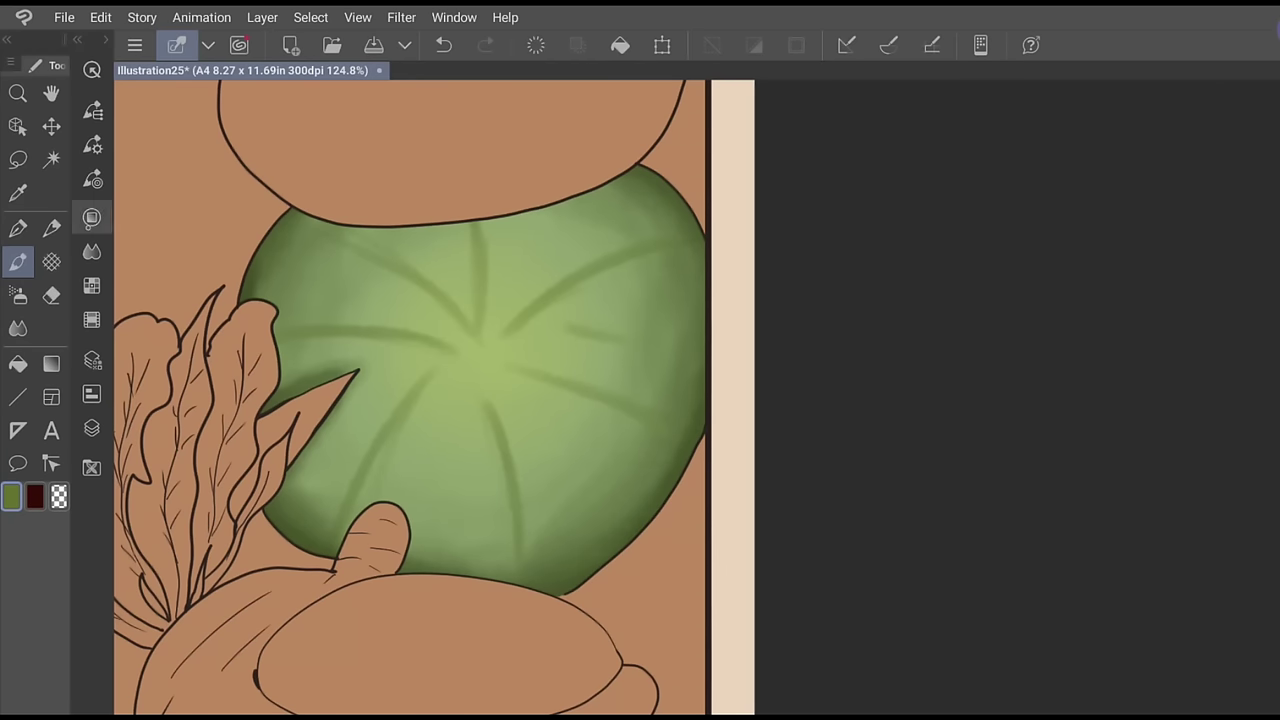
Pick a deeper green and darken the outer ends of the creases on the green shape
{"action": "left_click", "coordinate": [91, 217]}
{"action": "left_click", "coordinate": [228, 438]}
{"action": "left_click", "coordinate": [91, 217]}
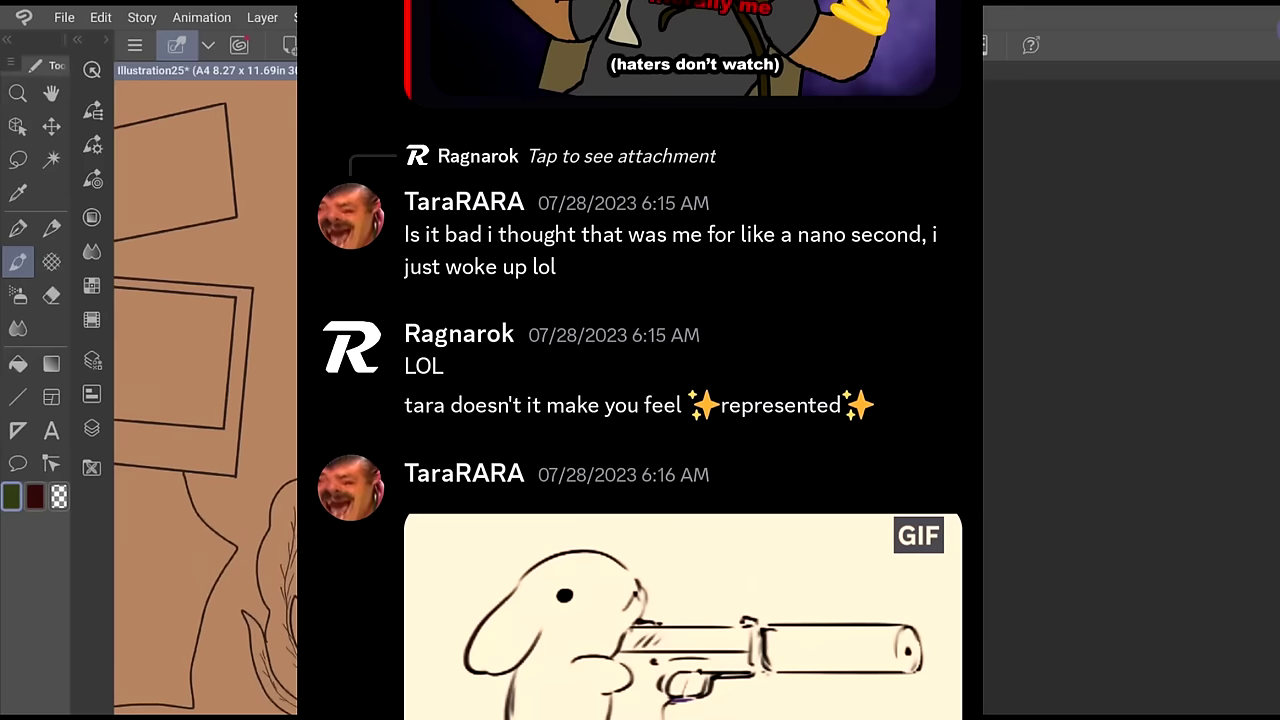
Unlock transparent pixels on Layer 6 and fill the rounded body below the smiling face with bright yellow-green
{"action": "key", "text": "i"}
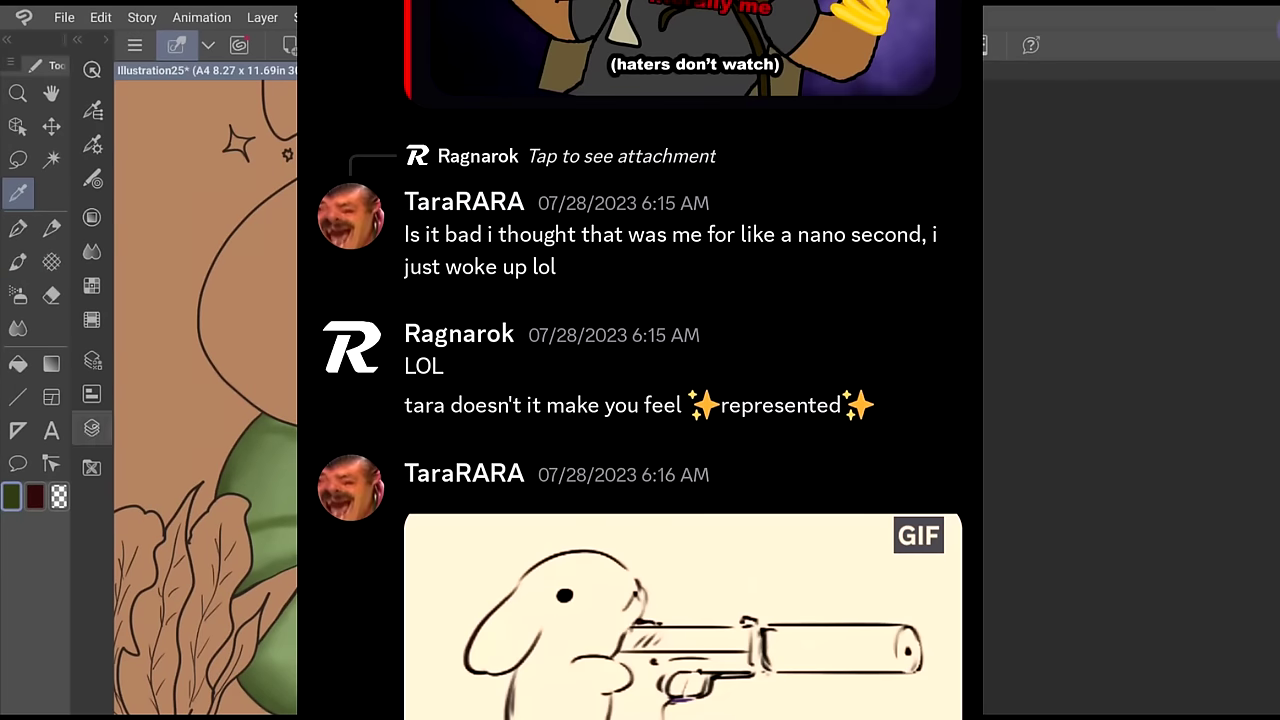
{"action": "left_click", "coordinate": [92, 428]}
{"action": "left_click", "coordinate": [240, 84]}
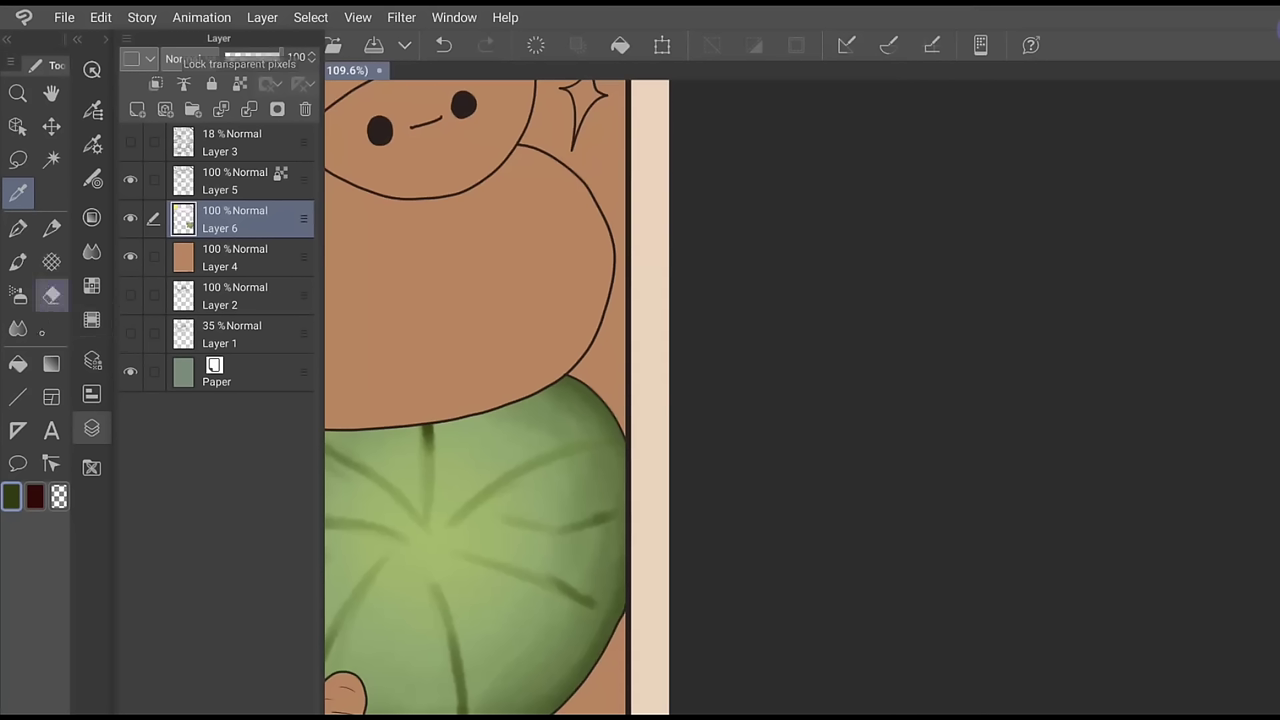
{"action": "left_click", "coordinate": [18, 363]}
{"action": "left_click", "coordinate": [92, 217]}
{"action": "left_click_drag", "start_coordinate": [231, 336], "coordinate": [217, 334]}
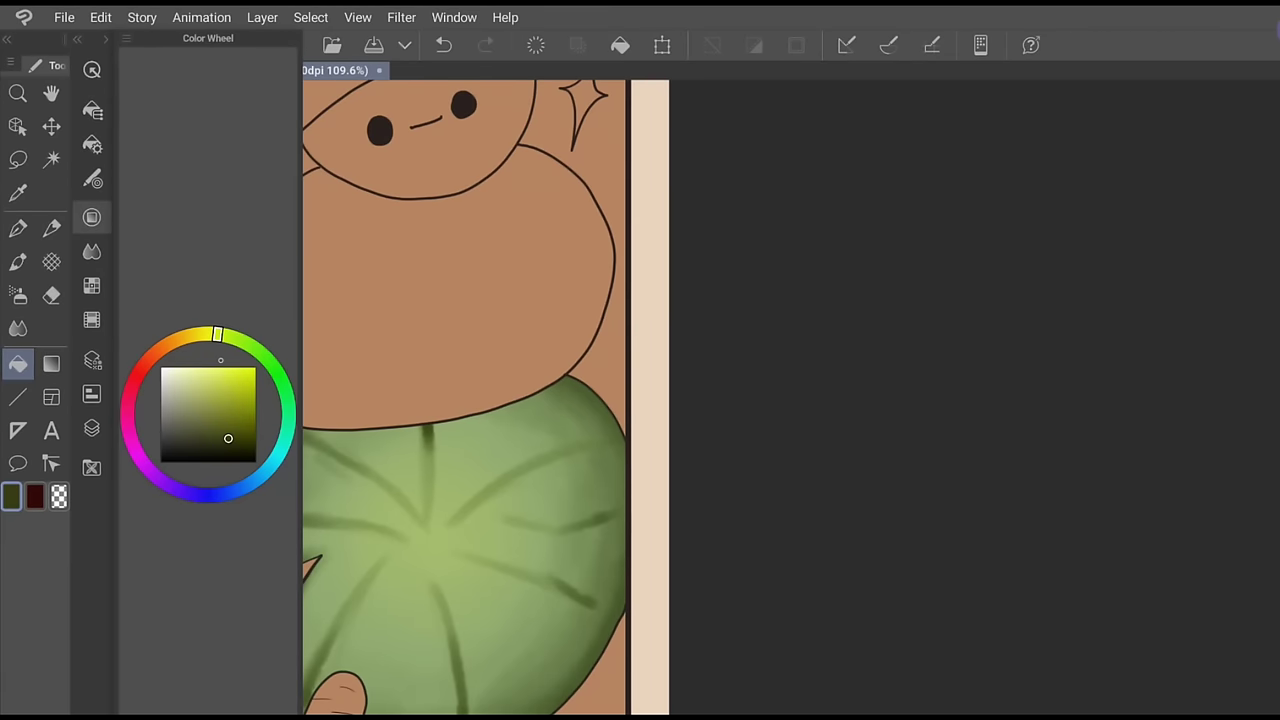
{"action": "left_click_drag", "start_coordinate": [225, 380], "coordinate": [220, 388]}
{"action": "left_click", "coordinate": [92, 217]}
{"action": "left_click", "coordinate": [429, 311]}
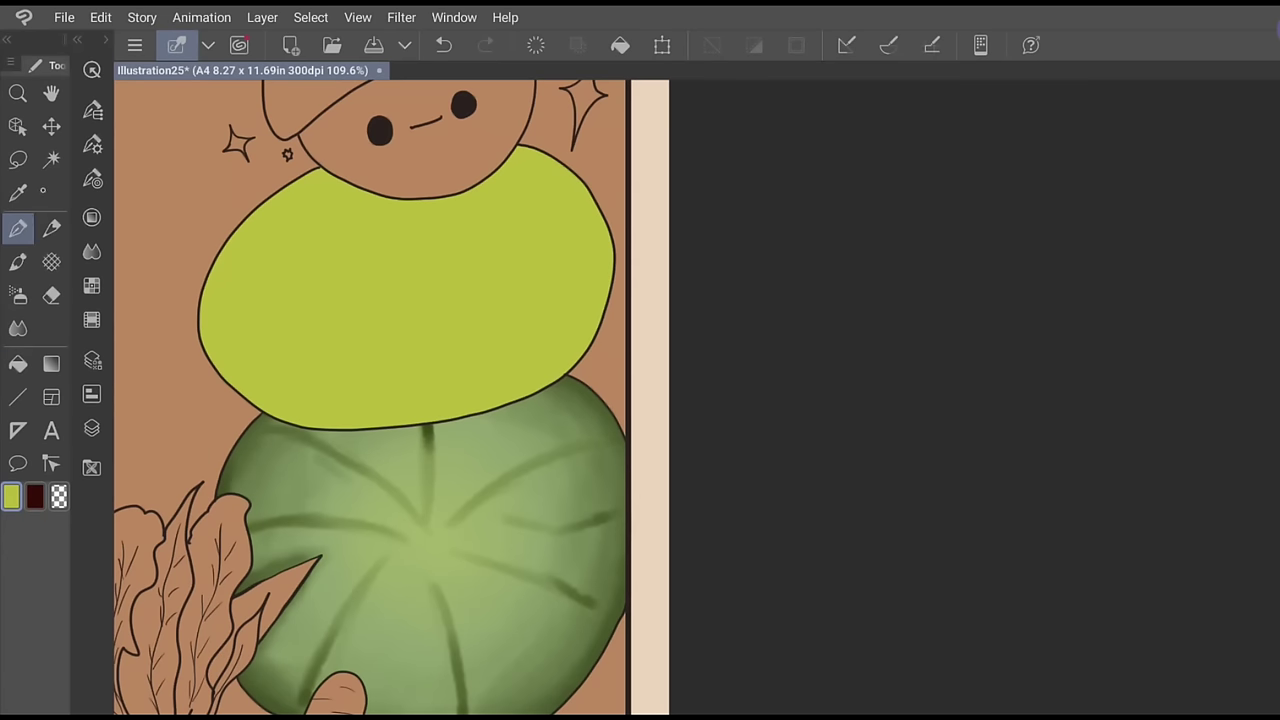
Sample the near-black colour from the character's eye and make Layer 5 active for inking with the pen
{"action": "left_click", "coordinate": [18, 193]}
{"action": "left_click", "coordinate": [378, 124]}
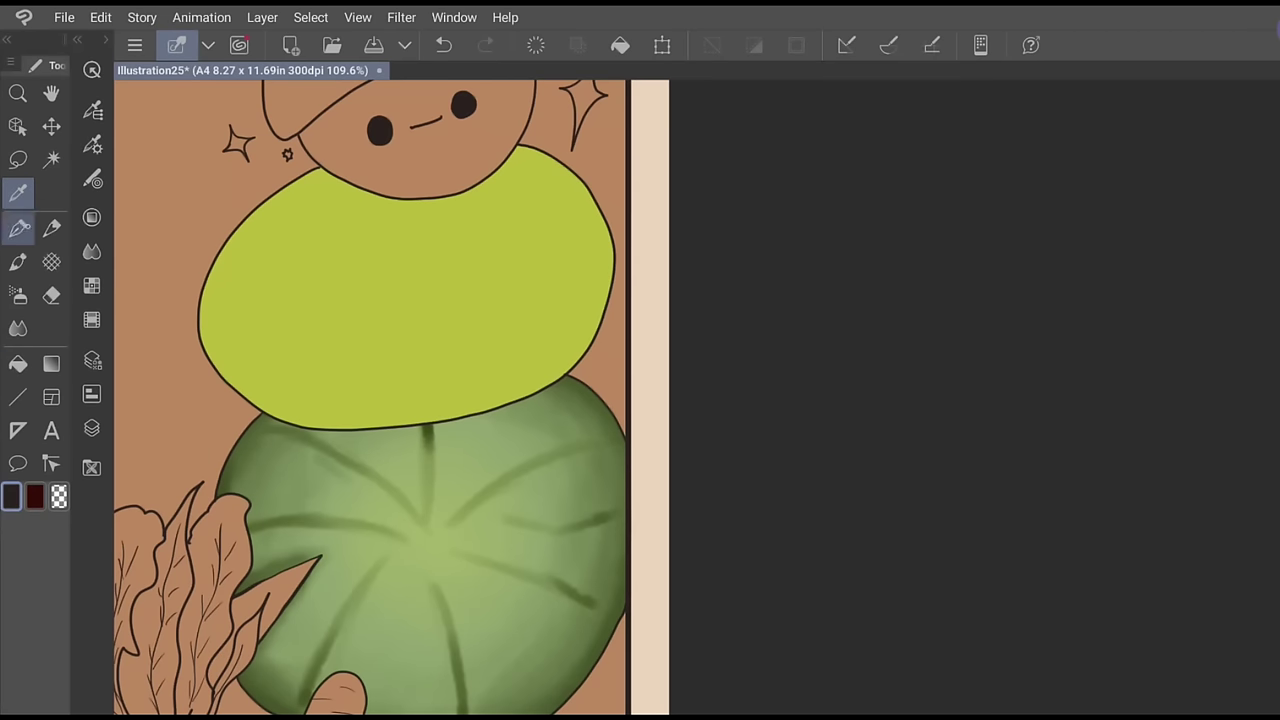
{"action": "left_click", "coordinate": [18, 228]}
{"action": "left_click", "coordinate": [91, 428]}
{"action": "left_click", "coordinate": [240, 180]}
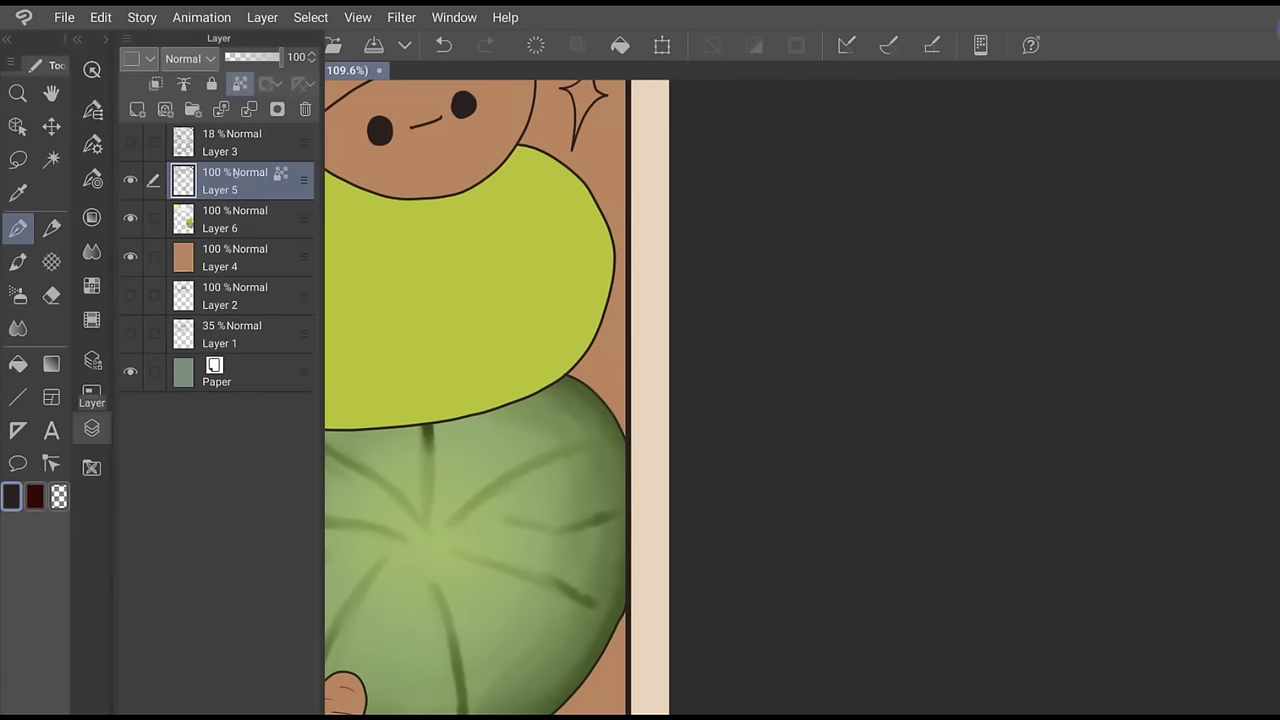
{"action": "left_click", "coordinate": [91, 428]}
Unlock transparent pixels on Layer 5, then ink a pointed notch in the yellow-green body's lower-right edge and erase the outline across its opening
{"action": "scroll", "coordinate": [498, 222], "scroll_direction": "up", "scroll_amount": 2}
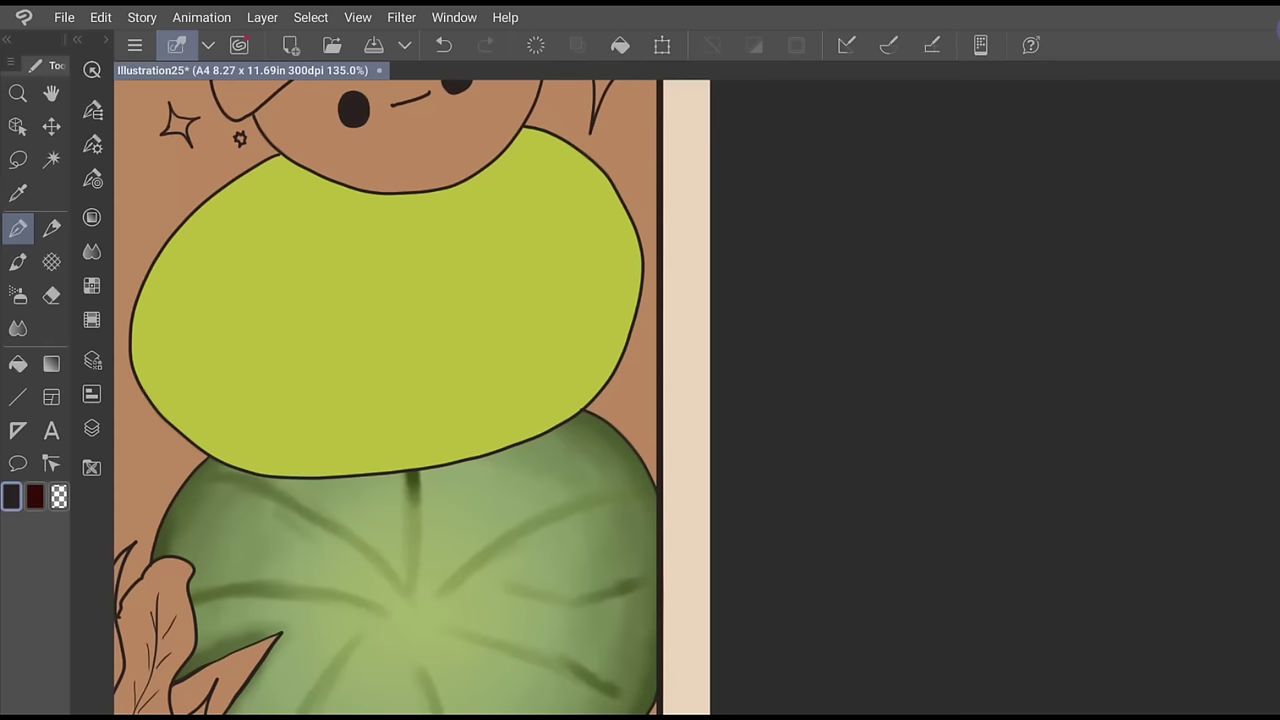
{"action": "left_click", "coordinate": [91, 428]}
{"action": "left_click", "coordinate": [240, 85]}
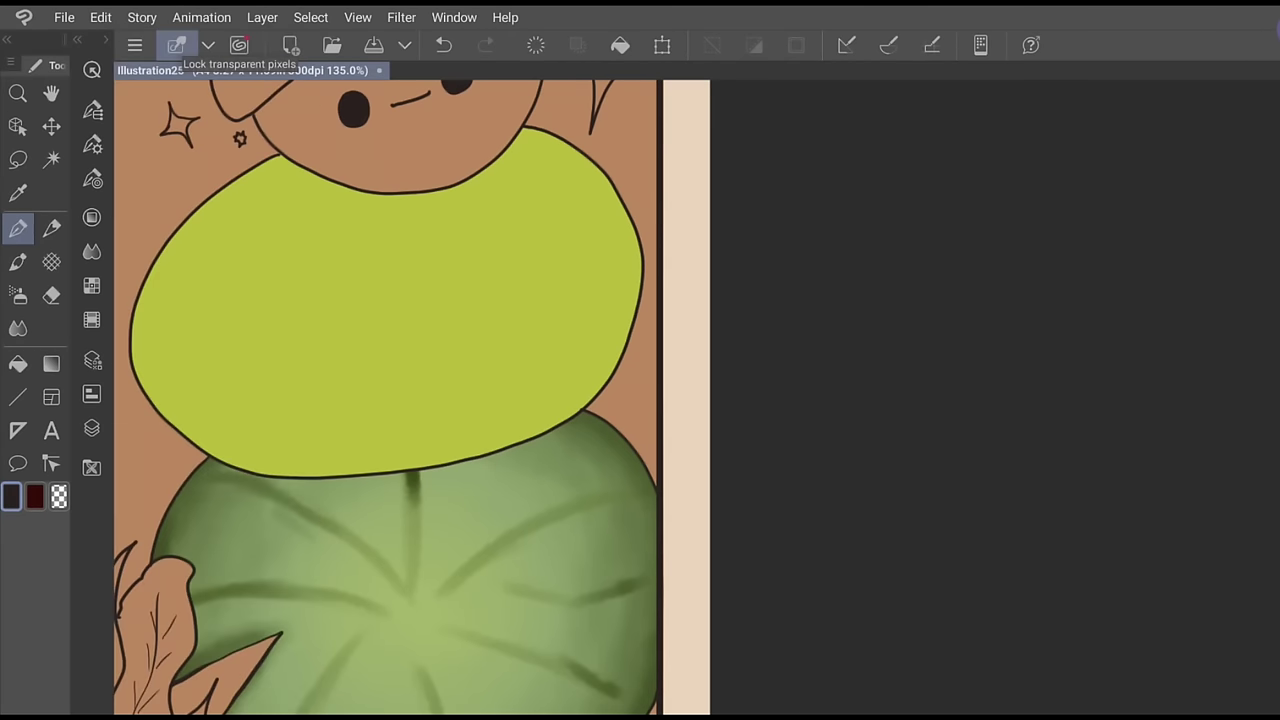
{"action": "mouse_move", "coordinate": [474, 457]}
{"action": "left_mouse_down"}
{"action": "mouse_move", "coordinate": [467, 366]}
{"action": "mouse_move", "coordinate": [525, 438]}
{"action": "left_mouse_up"}
{"action": "left_click", "coordinate": [91, 428]}
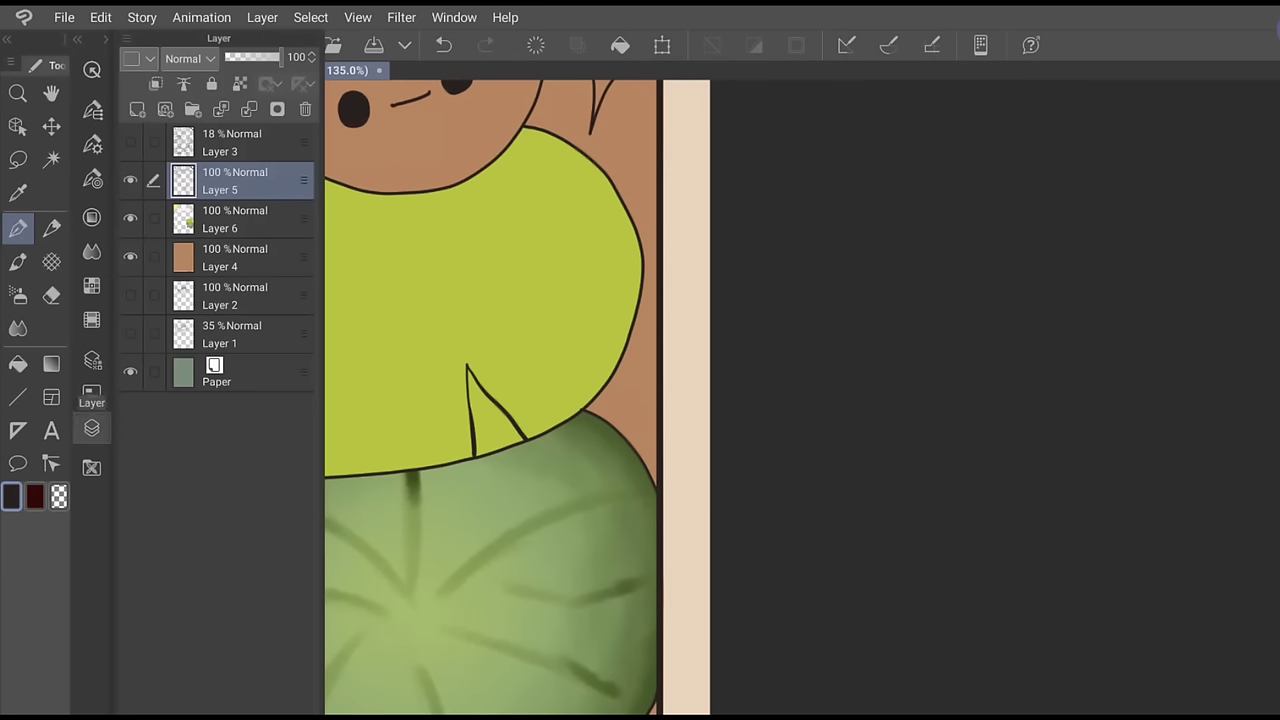
{"action": "key", "text": "e"}
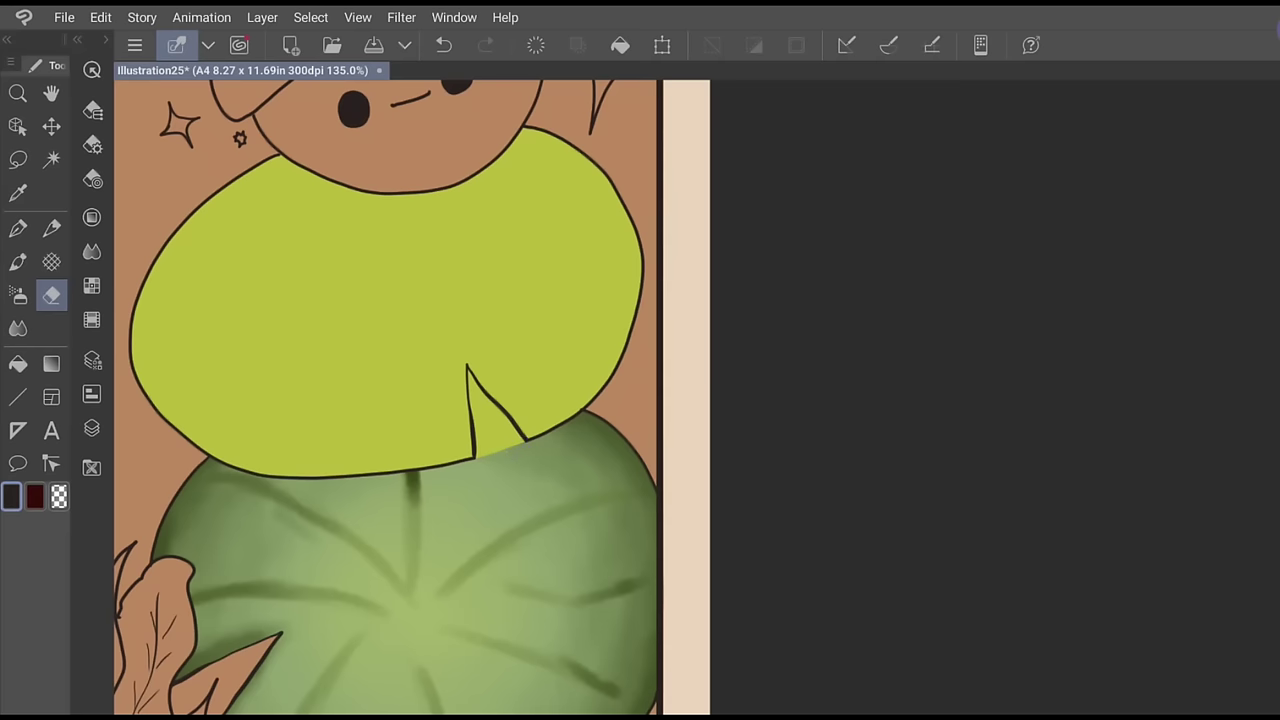
{"action": "left_click", "coordinate": [51, 159]}
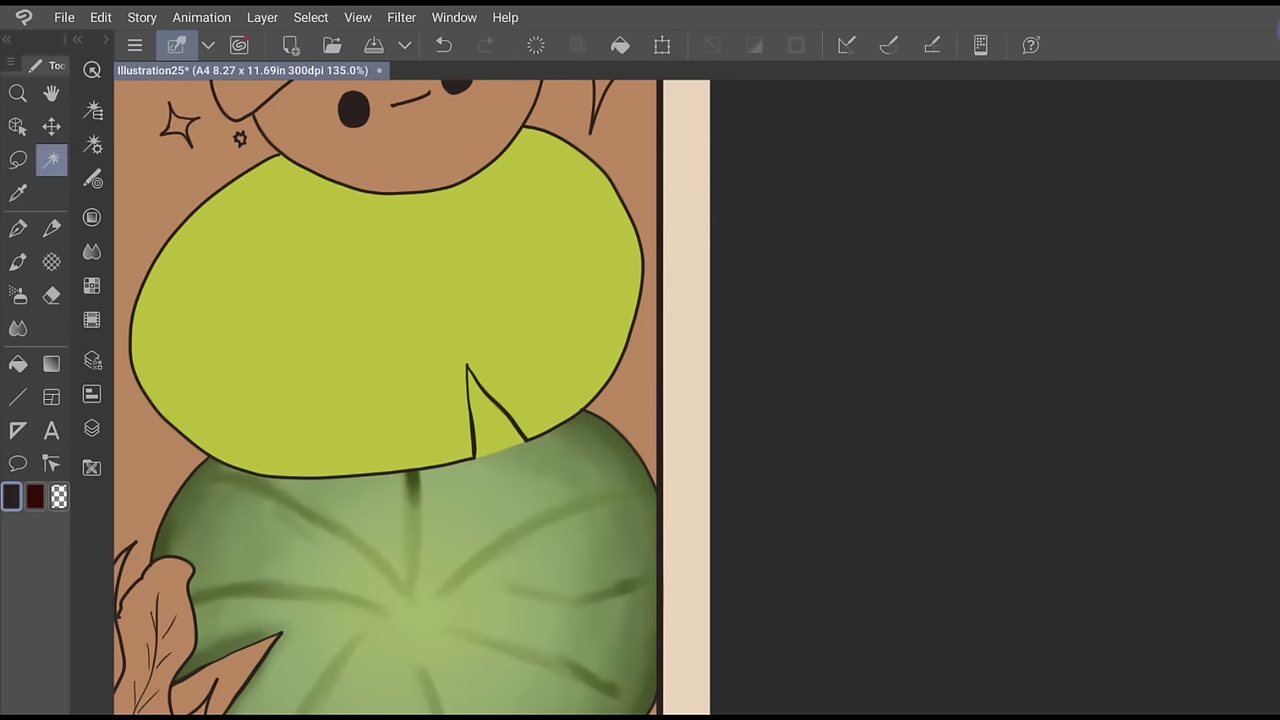
{"action": "left_click", "coordinate": [498, 429]}
{"action": "left_click", "coordinate": [443, 44]}
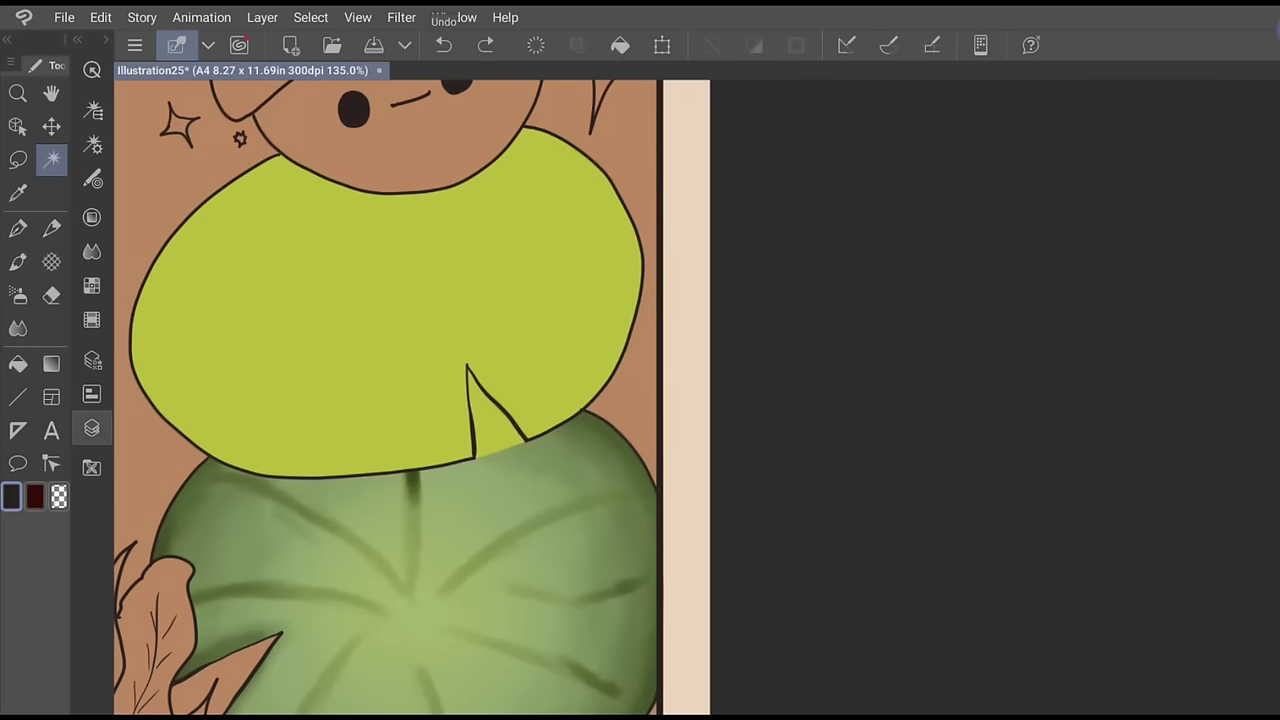
Select the yellow-green fill on Layer 6, erase the colour from the middle of the notch and clear the selection
{"action": "left_click", "coordinate": [91, 428]}
{"action": "left_click", "coordinate": [235, 218]}
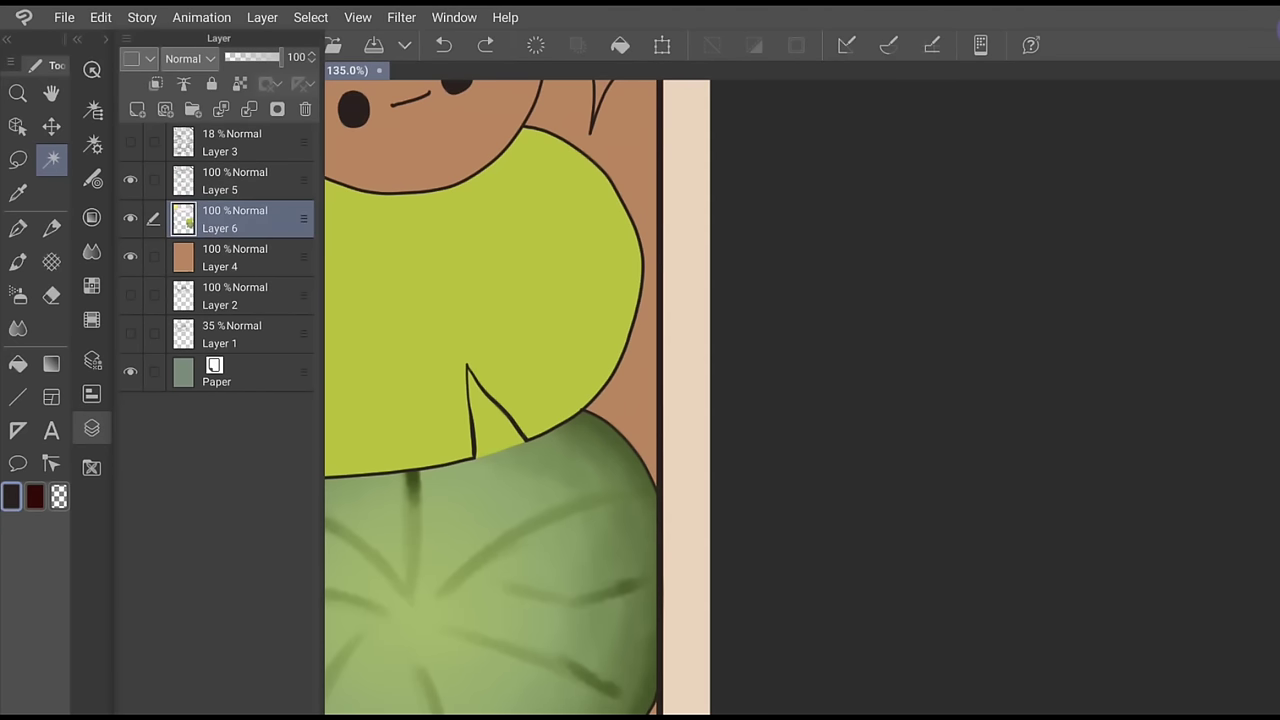
{"action": "left_click", "coordinate": [498, 430]}
{"action": "left_click", "coordinate": [212, 509]}
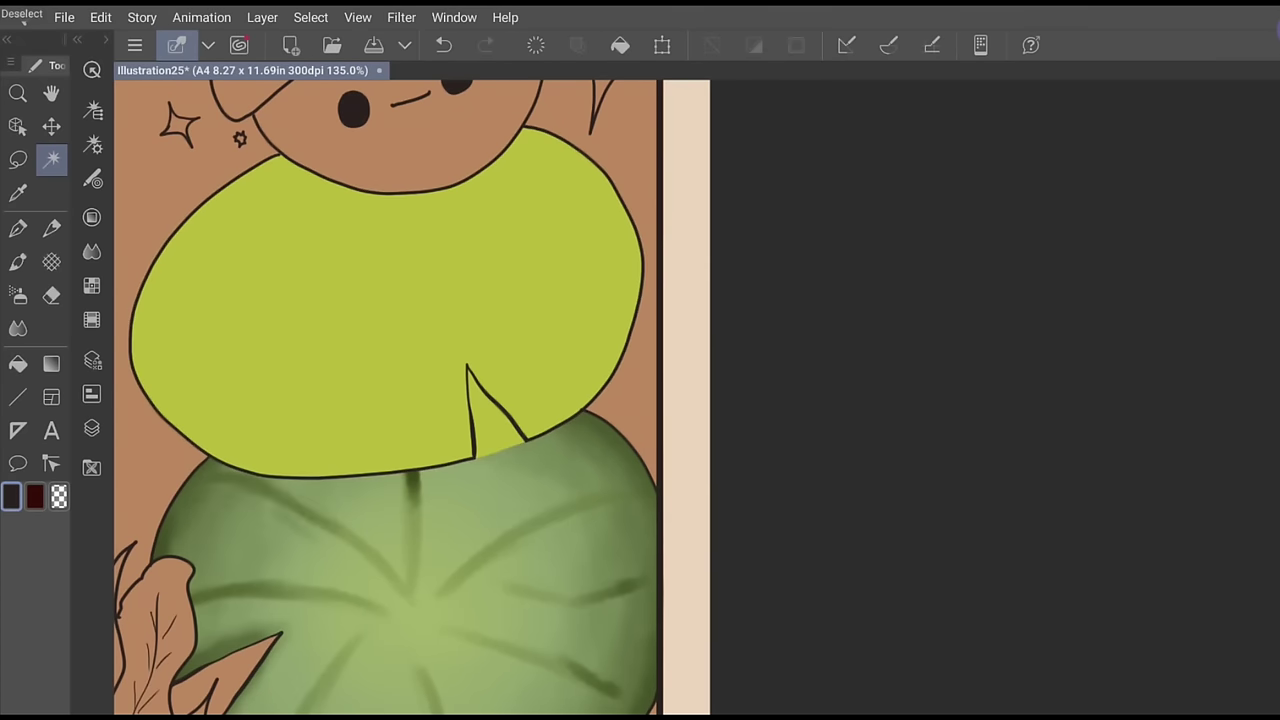
{"action": "left_click", "coordinate": [51, 295]}
{"action": "scroll", "coordinate": [556, 410], "scroll_direction": "up", "scroll_amount": 4}
{"action": "key", "text": "ctrl+z"}
{"action": "mouse_move", "coordinate": [398, 505]}
{"action": "left_mouse_down"}
{"action": "mouse_move", "coordinate": [389, 435]}
{"action": "mouse_move", "coordinate": [411, 492]}
{"action": "left_mouse_up"}
{"action": "mouse_move", "coordinate": [550, 335]}
{"action": "left_mouse_down"}
{"action": "mouse_move", "coordinate": [646, 326]}
{"action": "mouse_move", "coordinate": [697, 297]}
{"action": "left_mouse_up"}
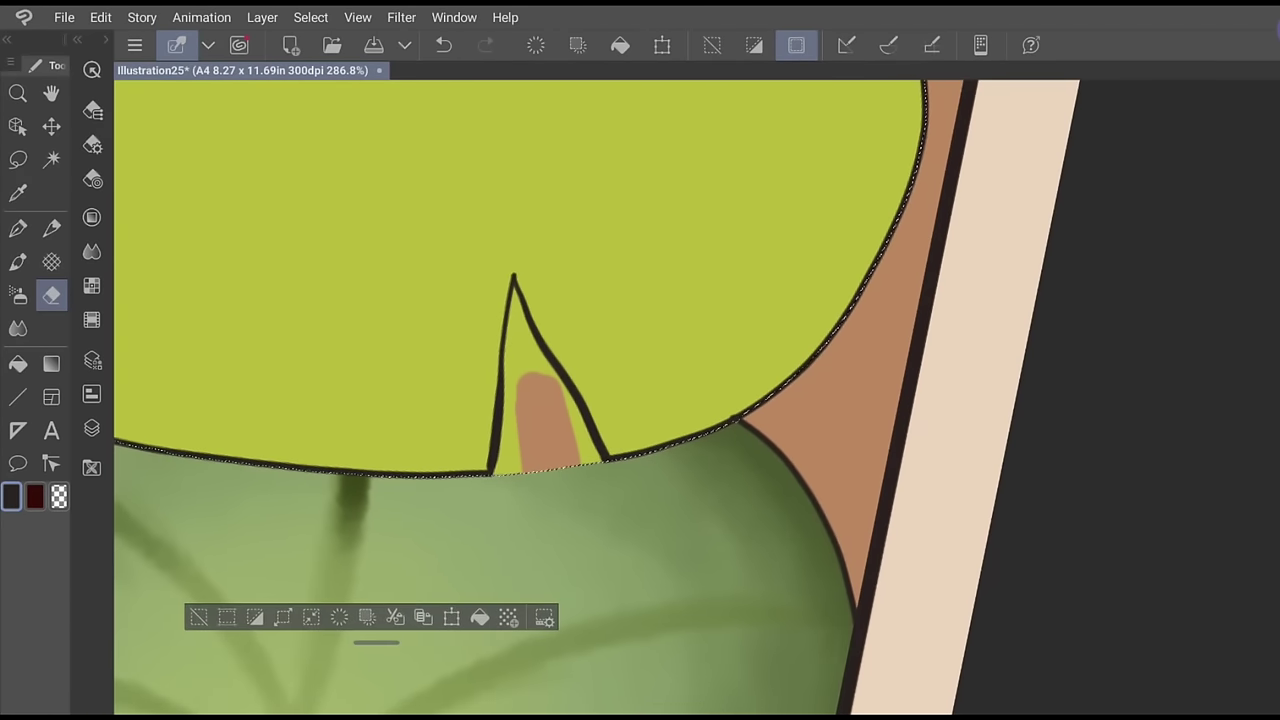
{"action": "left_click_drag", "start_coordinate": [521, 388], "coordinate": [516, 318]}
{"action": "key", "text": "ctrl+d"}
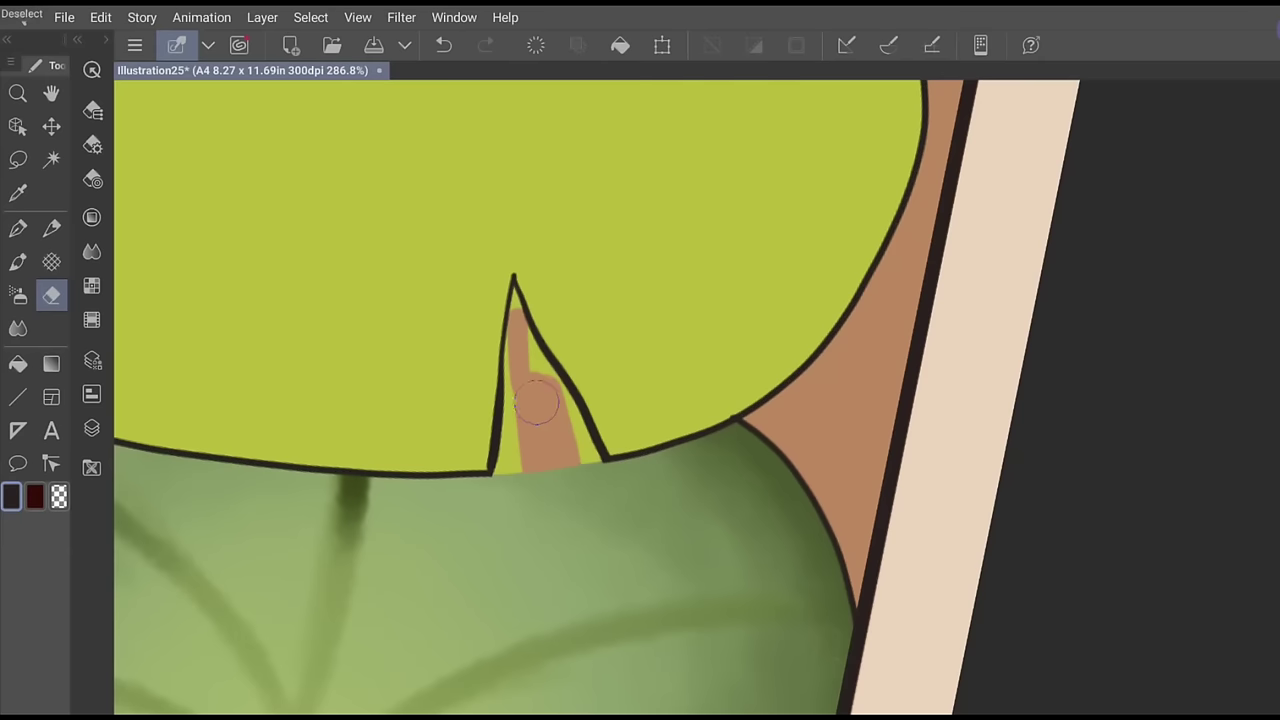
Erase the remaining yellow-green up to the notch's tip and along its inked sides
{"action": "left_click_drag", "start_coordinate": [534, 400], "coordinate": [548, 395]}
{"action": "key", "text": "ctrl+z"}
{"action": "left_click_drag", "start_coordinate": [517, 318], "coordinate": [514, 292]}
{"action": "mouse_move", "coordinate": [512, 360]}
{"action": "left_mouse_down"}
{"action": "mouse_move", "coordinate": [507, 463]}
{"action": "mouse_move", "coordinate": [526, 428]}
{"action": "mouse_move", "coordinate": [523, 321]}
{"action": "mouse_move", "coordinate": [575, 447]}
{"action": "left_mouse_up"}
Sample the muted green beside the notch, paint the notch with it and blend it into the green shape below
{"action": "key", "text": "i"}
{"action": "left_click", "coordinate": [545, 501]}
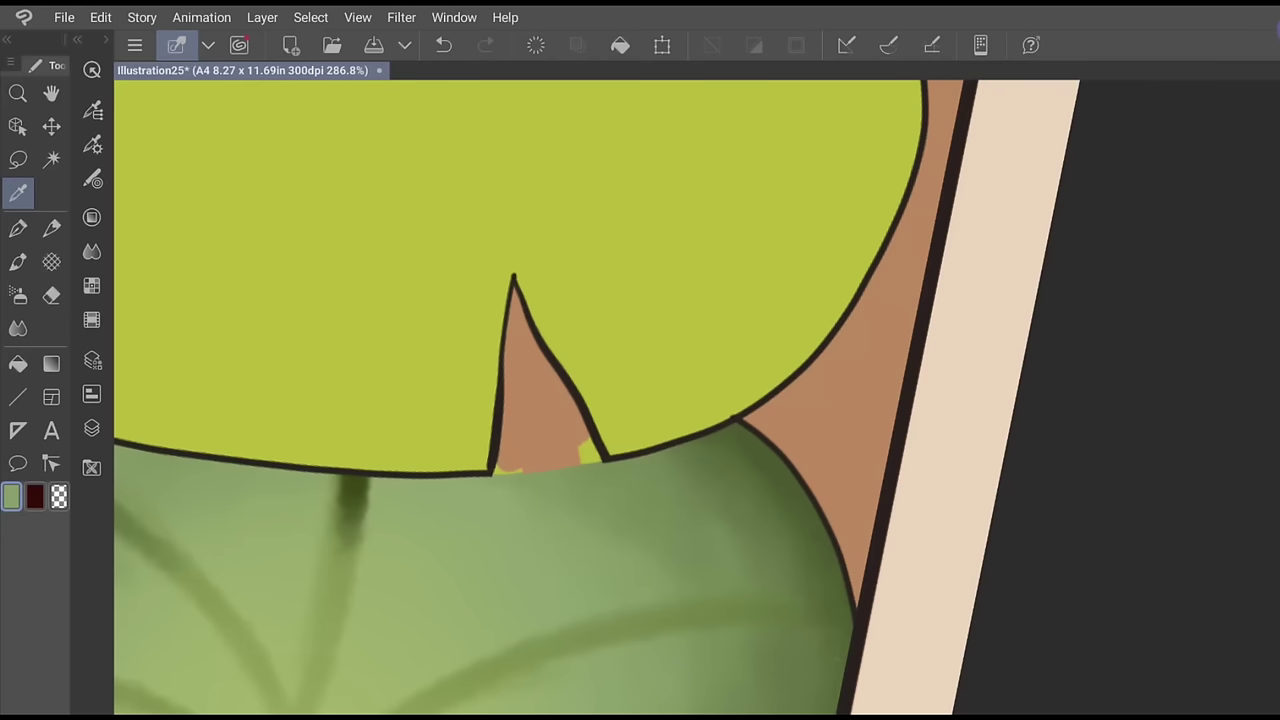
{"action": "key", "text": "p"}
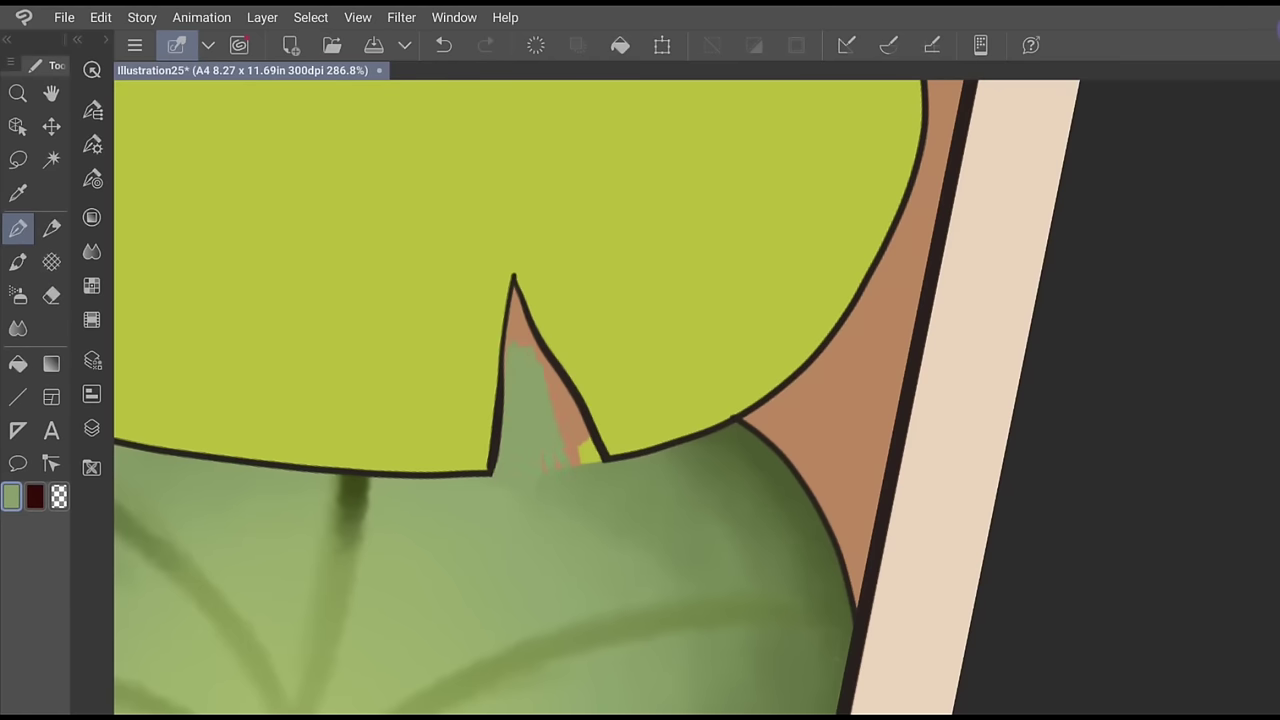
{"action": "left_click_drag", "start_coordinate": [582, 470], "coordinate": [592, 444]}
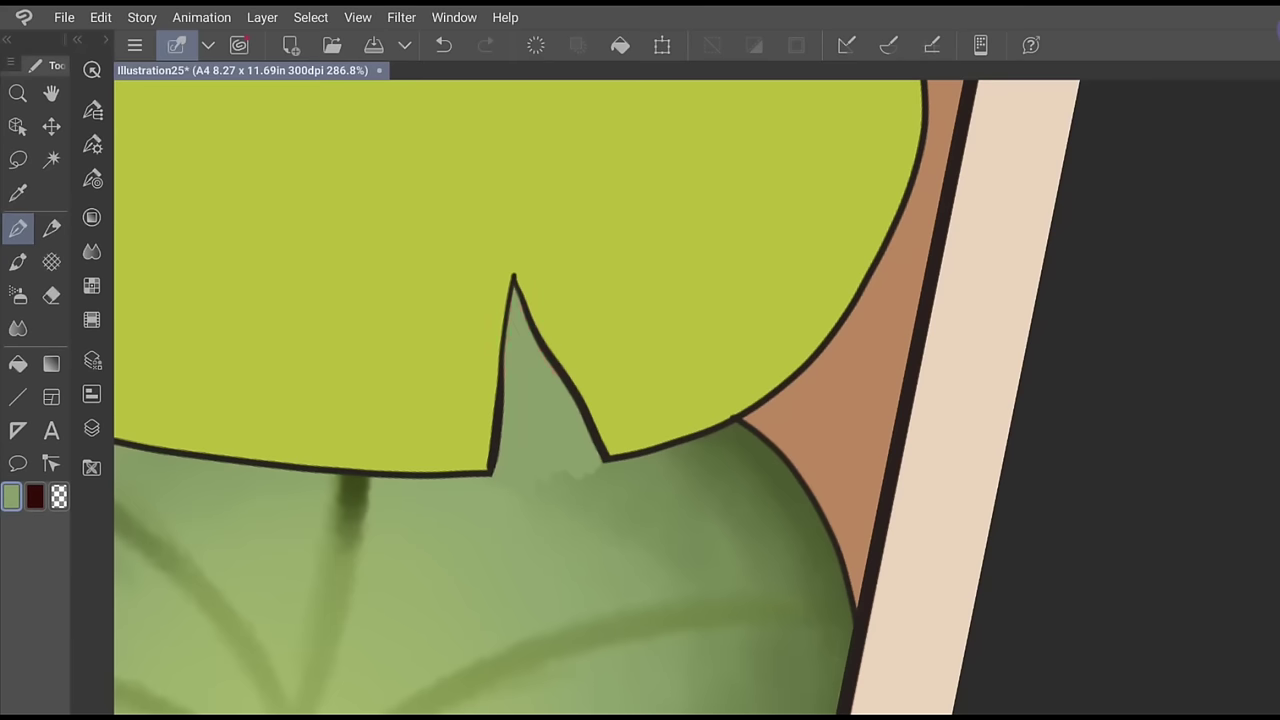
{"action": "scroll", "coordinate": [600, 400], "scroll_direction": "down", "scroll_amount": 1}
{"action": "key", "text": "b"}
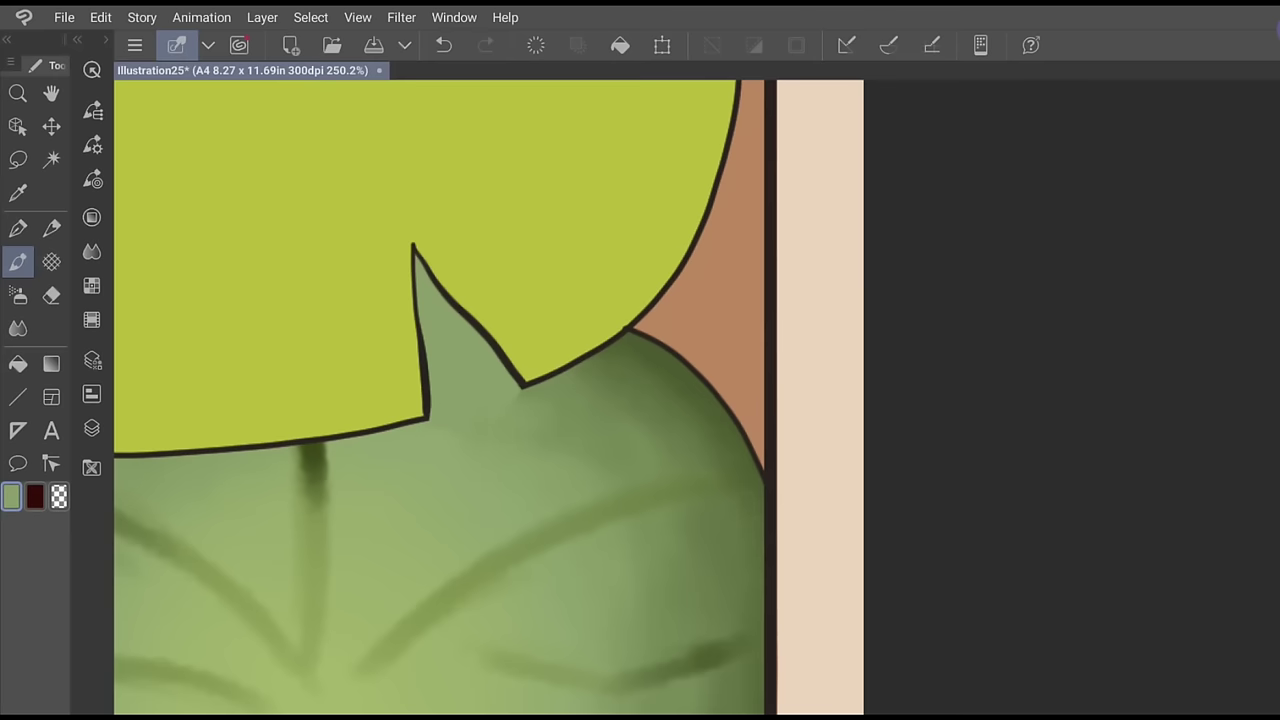
{"action": "scroll", "coordinate": [460, 433], "scroll_direction": "down", "scroll_amount": 6}
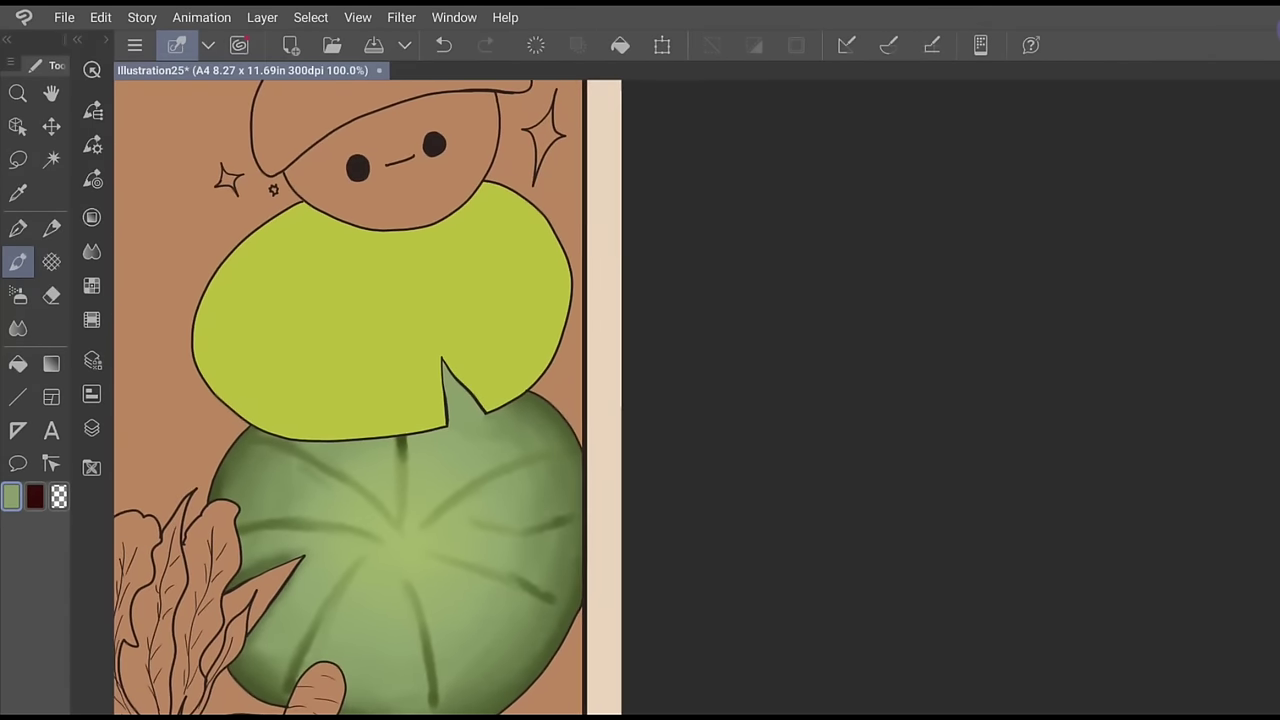
Lock transparent pixels on Layer 6, darken the sampled yellow-green to olive and shade the body's left and upper-left edges
{"action": "left_click", "coordinate": [91, 428]}
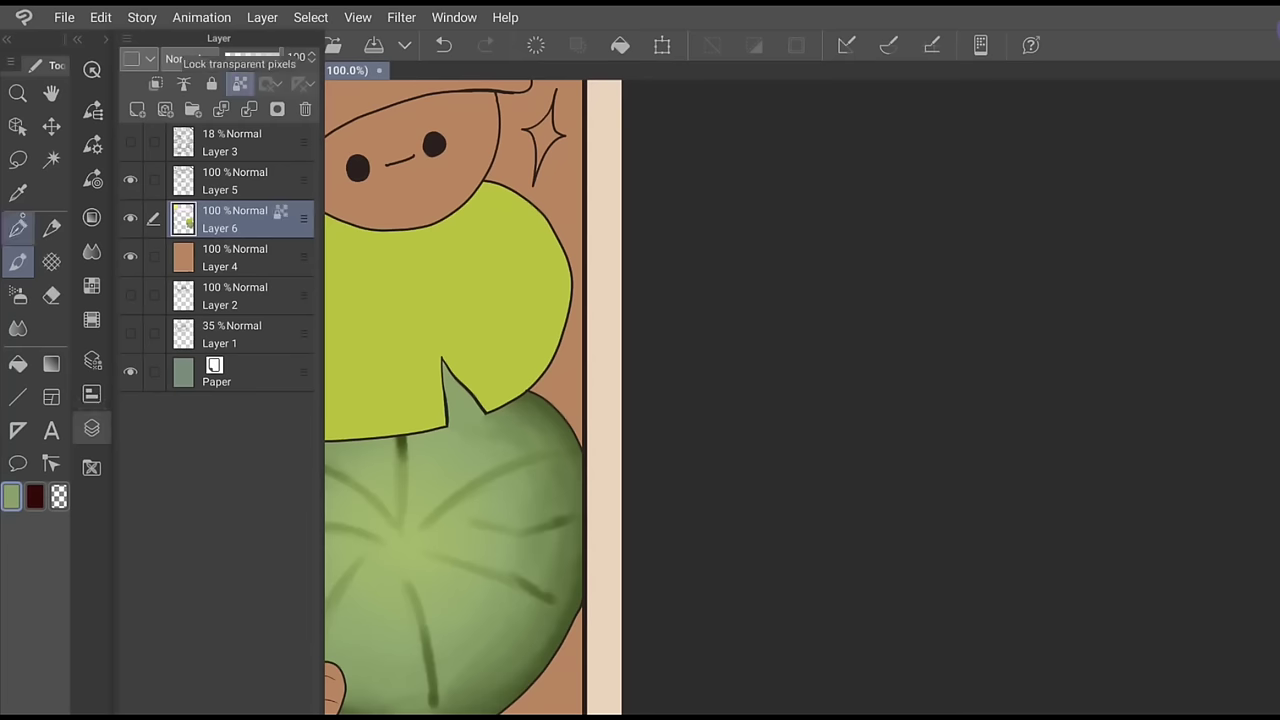
{"action": "left_click", "coordinate": [18, 193]}
{"action": "left_click", "coordinate": [288, 298]}
{"action": "left_click", "coordinate": [18, 262]}
{"action": "left_click", "coordinate": [91, 217]}
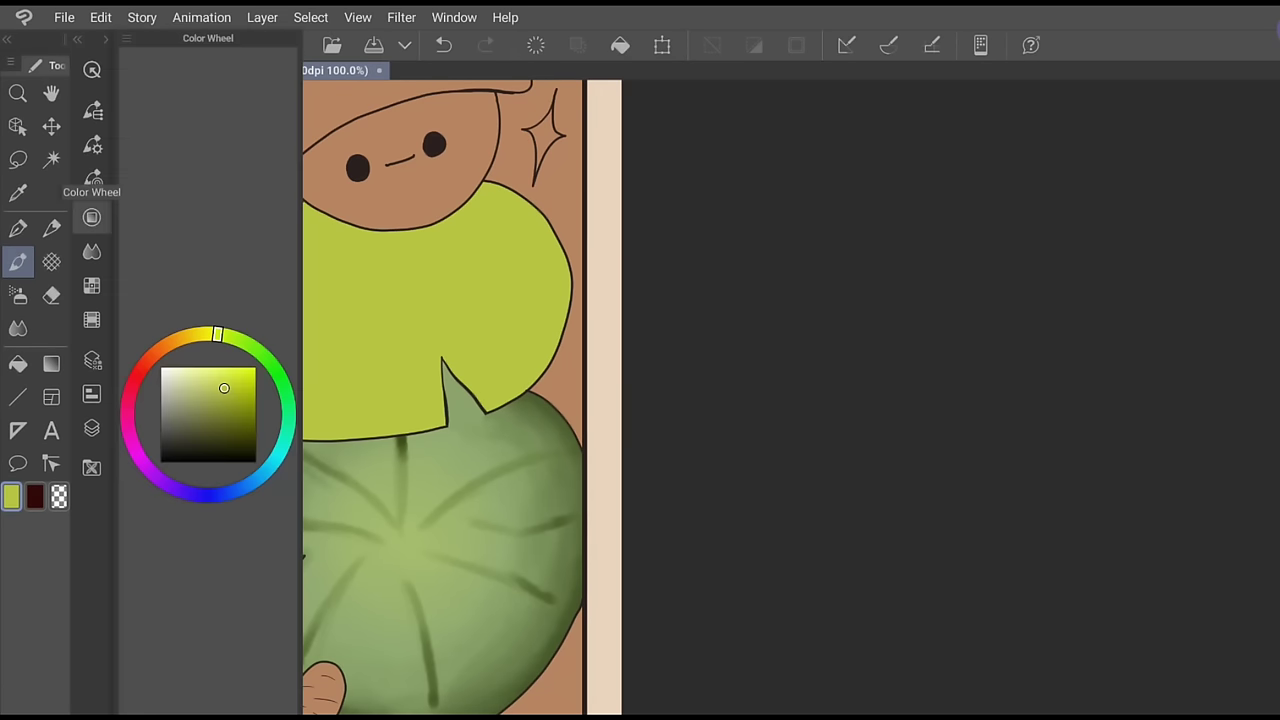
{"action": "left_click_drag", "start_coordinate": [224, 388], "coordinate": [234, 413]}
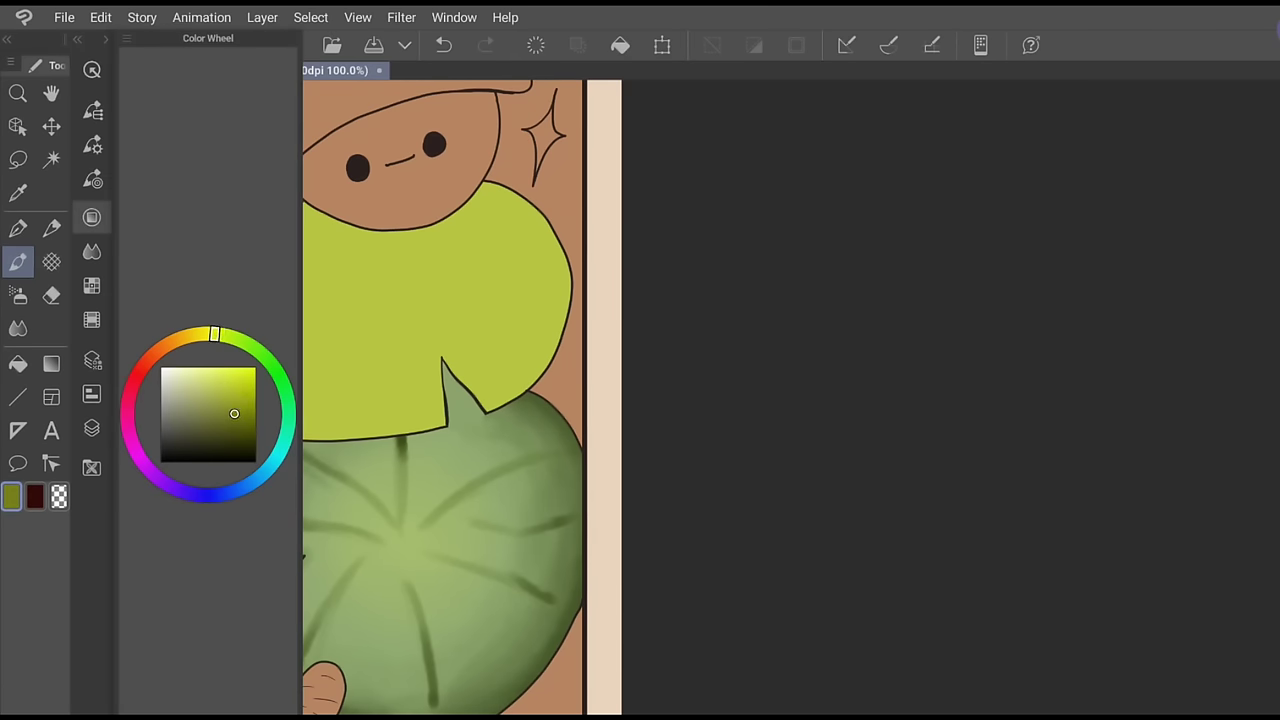
{"action": "left_click_drag", "start_coordinate": [214, 334], "coordinate": [197, 358]}
{"action": "left_click", "coordinate": [91, 217]}
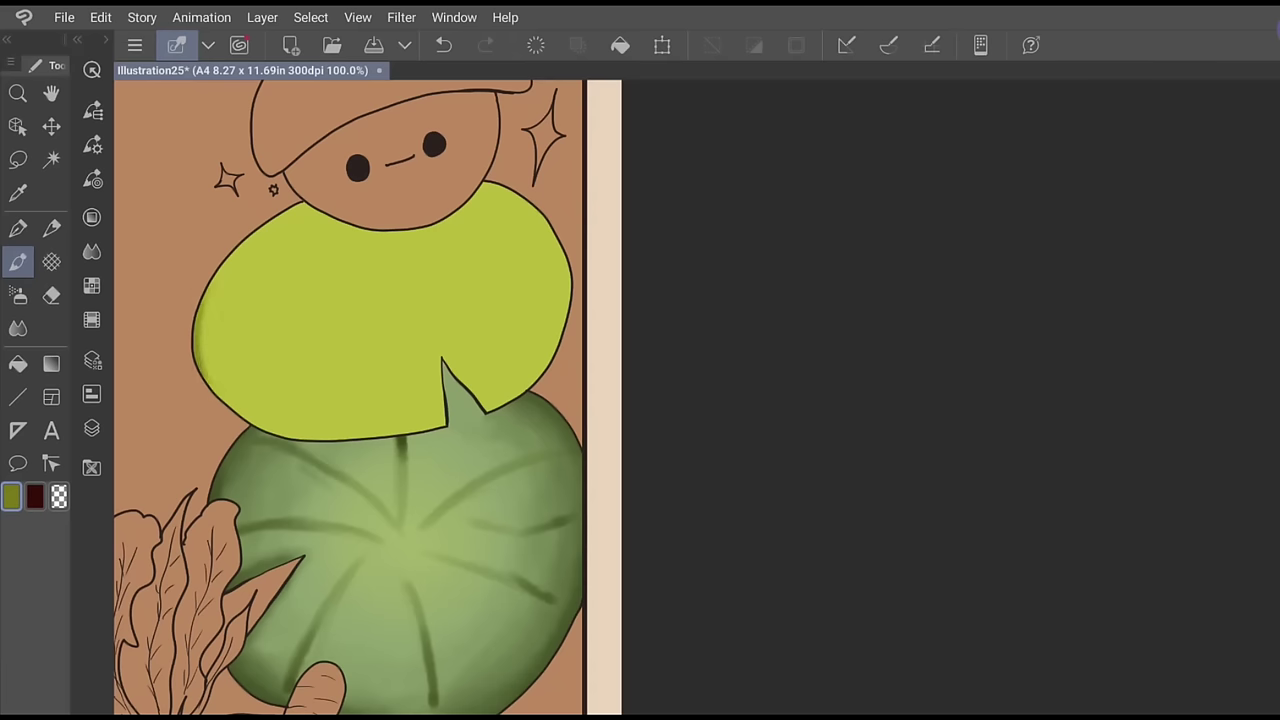
{"action": "mouse_move", "coordinate": [206, 300]}
{"action": "left_mouse_down"}
{"action": "mouse_move", "coordinate": [222, 264]}
{"action": "mouse_move", "coordinate": [306, 209]}
{"action": "mouse_move", "coordinate": [258, 246]}
{"action": "mouse_move", "coordinate": [210, 318]}
{"action": "left_mouse_up"}
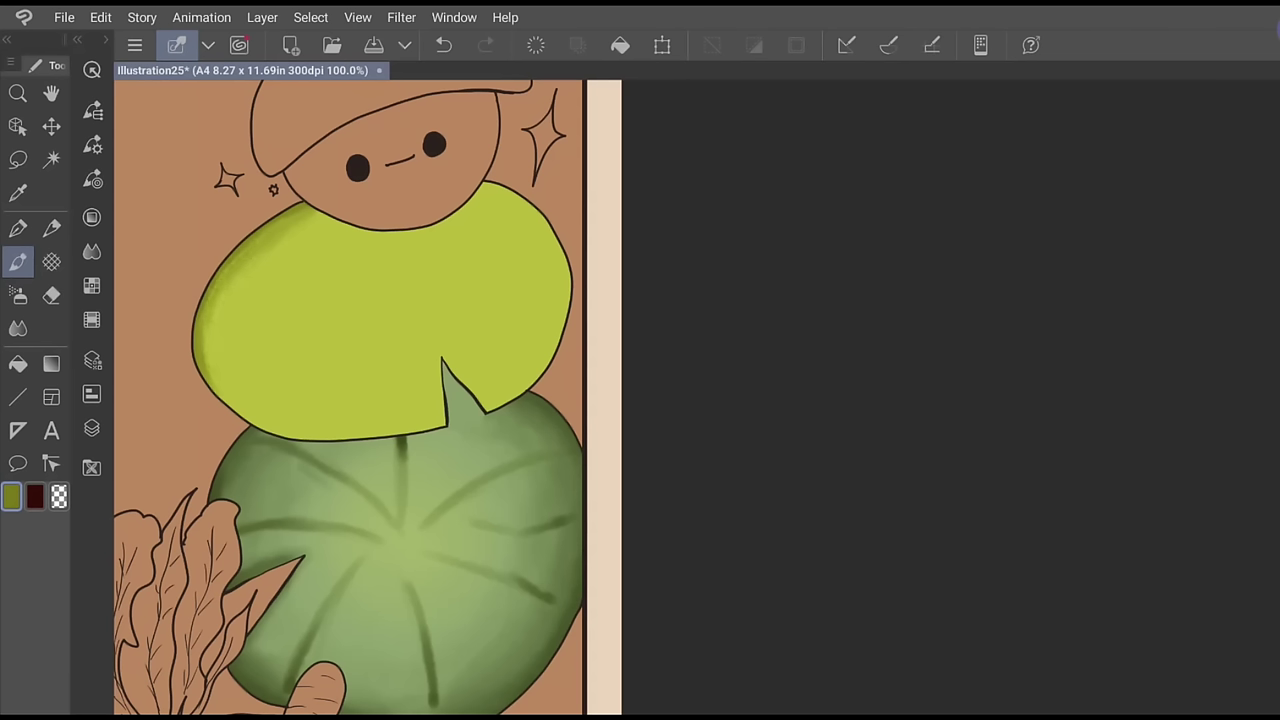
Paint darker olive-green shading along the edges and notch of the lime lily pad under the mushroom
{"action": "mouse_move", "coordinate": [206, 372]}
{"action": "left_mouse_down"}
{"action": "mouse_move", "coordinate": [304, 438]}
{"action": "mouse_move", "coordinate": [444, 422]}
{"action": "mouse_move", "coordinate": [306, 434]}
{"action": "left_mouse_up"}
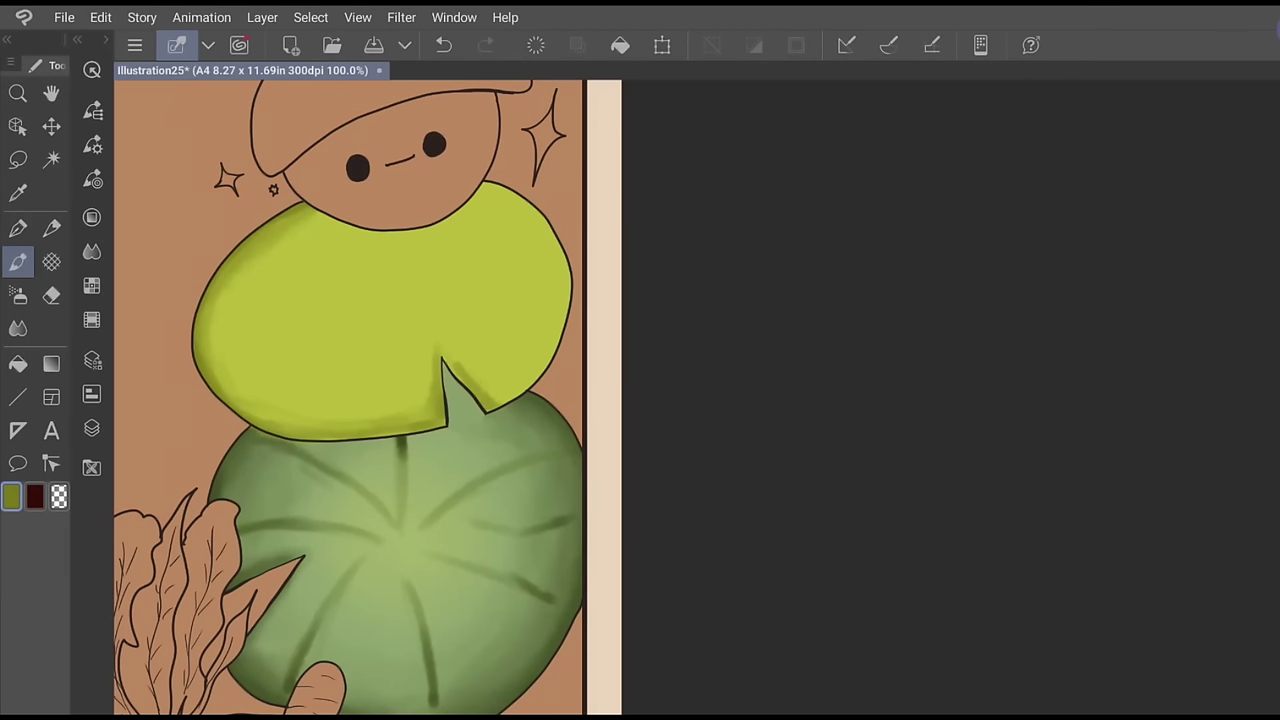
{"action": "mouse_move", "coordinate": [490, 188]}
{"action": "left_mouse_down"}
{"action": "mouse_move", "coordinate": [530, 205]}
{"action": "mouse_move", "coordinate": [568, 315]}
{"action": "mouse_move", "coordinate": [558, 350]}
{"action": "mouse_move", "coordinate": [520, 390]}
{"action": "left_mouse_up"}
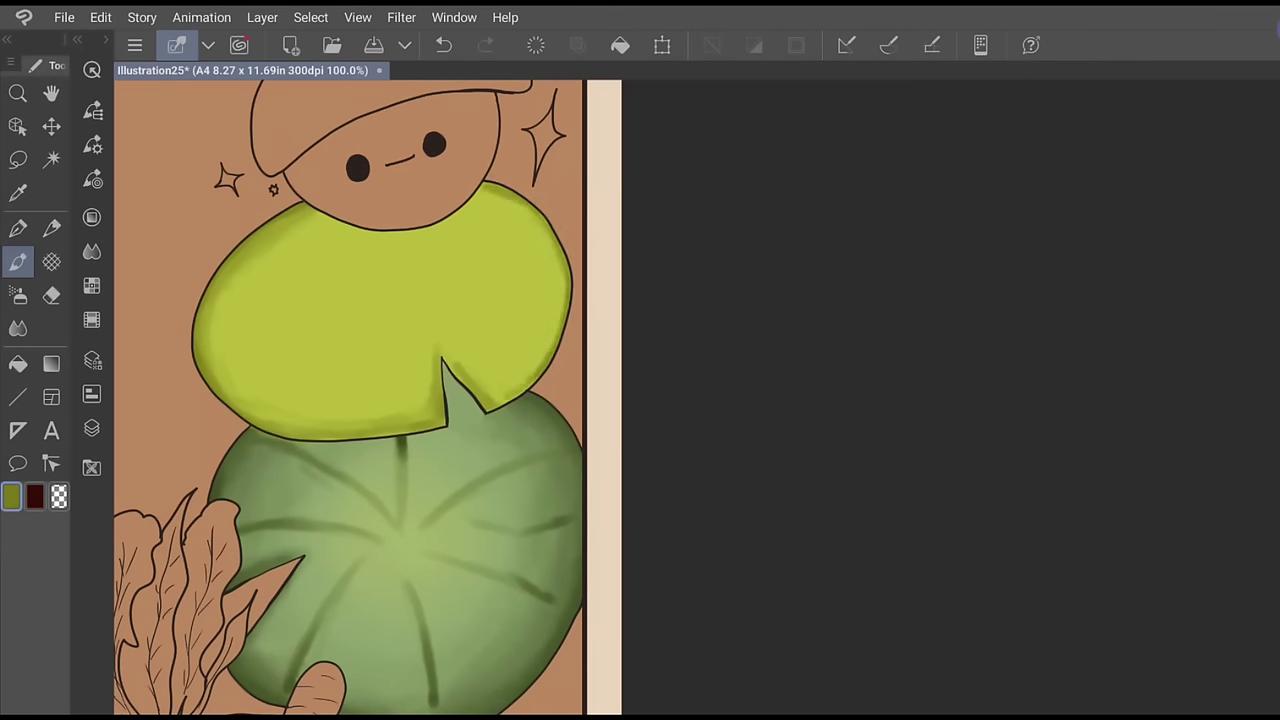
{"action": "left_click_drag", "start_coordinate": [555, 338], "coordinate": [562, 276]}
{"action": "mouse_move", "coordinate": [530, 214]}
{"action": "left_mouse_down"}
{"action": "mouse_move", "coordinate": [486, 198]}
{"action": "mouse_move", "coordinate": [410, 233]}
{"action": "left_mouse_up"}
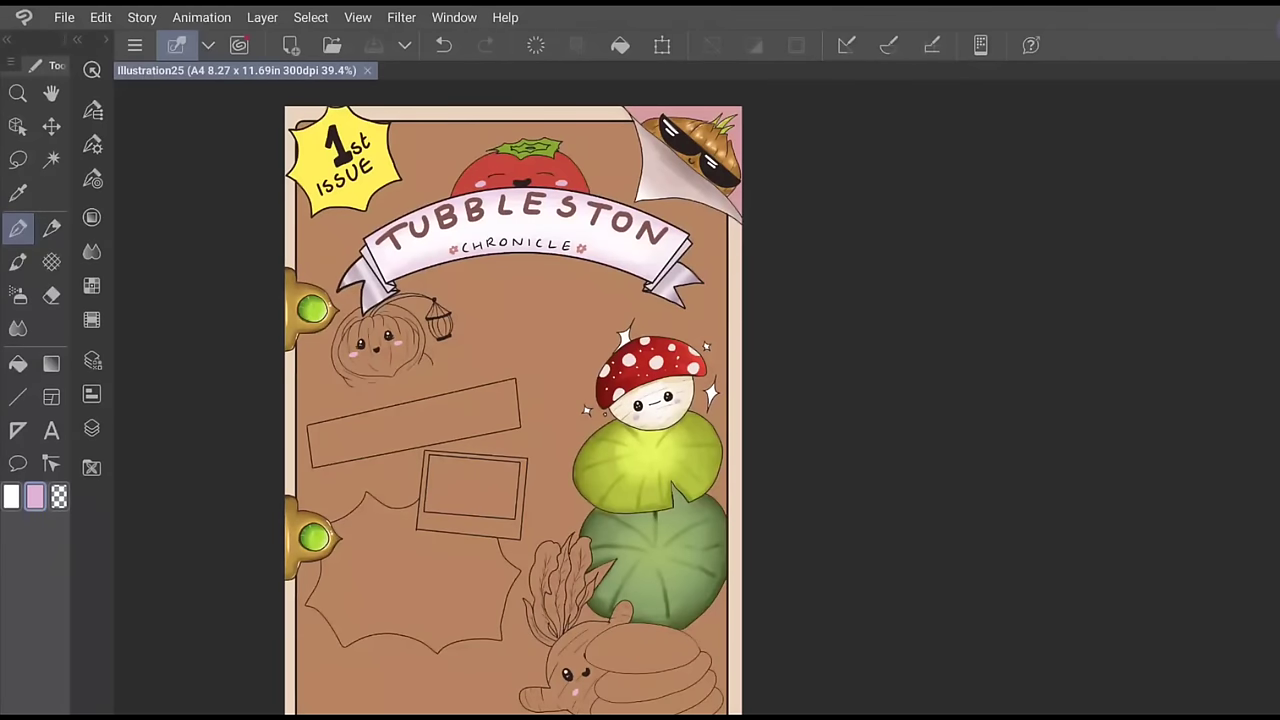
Hand-letter "PIPPIN'S" in white over the sketched title on the dark green lily pad
{"action": "left_click", "coordinate": [92, 428]}
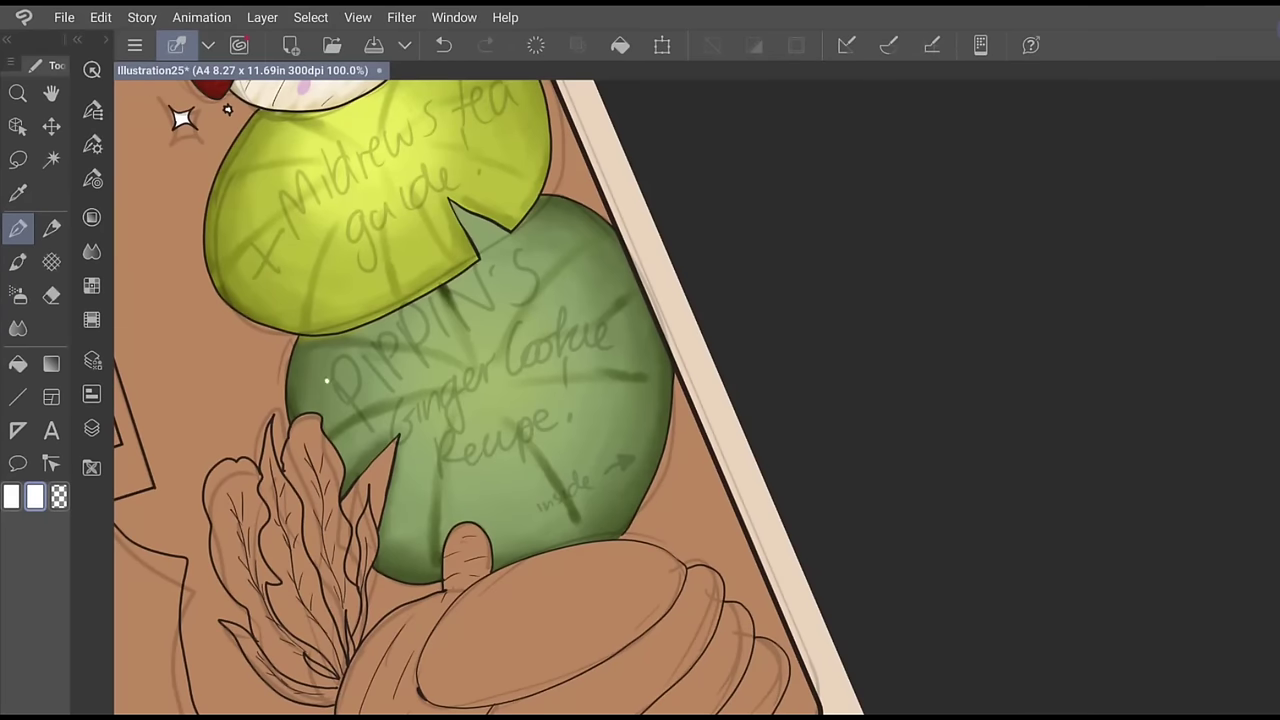
{"action": "left_click_drag", "start_coordinate": [326, 380], "coordinate": [368, 437]}
{"action": "left_click_drag", "start_coordinate": [325, 386], "coordinate": [363, 402]}
{"action": "mouse_move", "coordinate": [378, 378]}
{"action": "left_mouse_down"}
{"action": "mouse_move", "coordinate": [406, 358]}
{"action": "mouse_move", "coordinate": [406, 370]}
{"action": "mouse_move", "coordinate": [440, 346]}
{"action": "left_mouse_up"}
{"action": "mouse_move", "coordinate": [440, 344]}
{"action": "left_mouse_down"}
{"action": "mouse_move", "coordinate": [452, 306]}
{"action": "mouse_move", "coordinate": [426, 352]}
{"action": "mouse_move", "coordinate": [456, 330]}
{"action": "mouse_move", "coordinate": [462, 292]}
{"action": "left_mouse_up"}
{"action": "left_click", "coordinate": [443, 45]}
{"action": "left_click", "coordinate": [443, 45]}
{"action": "mouse_move", "coordinate": [472, 278]}
{"action": "left_mouse_down"}
{"action": "mouse_move", "coordinate": [468, 292]}
{"action": "mouse_move", "coordinate": [496, 290]}
{"action": "mouse_move", "coordinate": [482, 314]}
{"action": "left_mouse_up"}
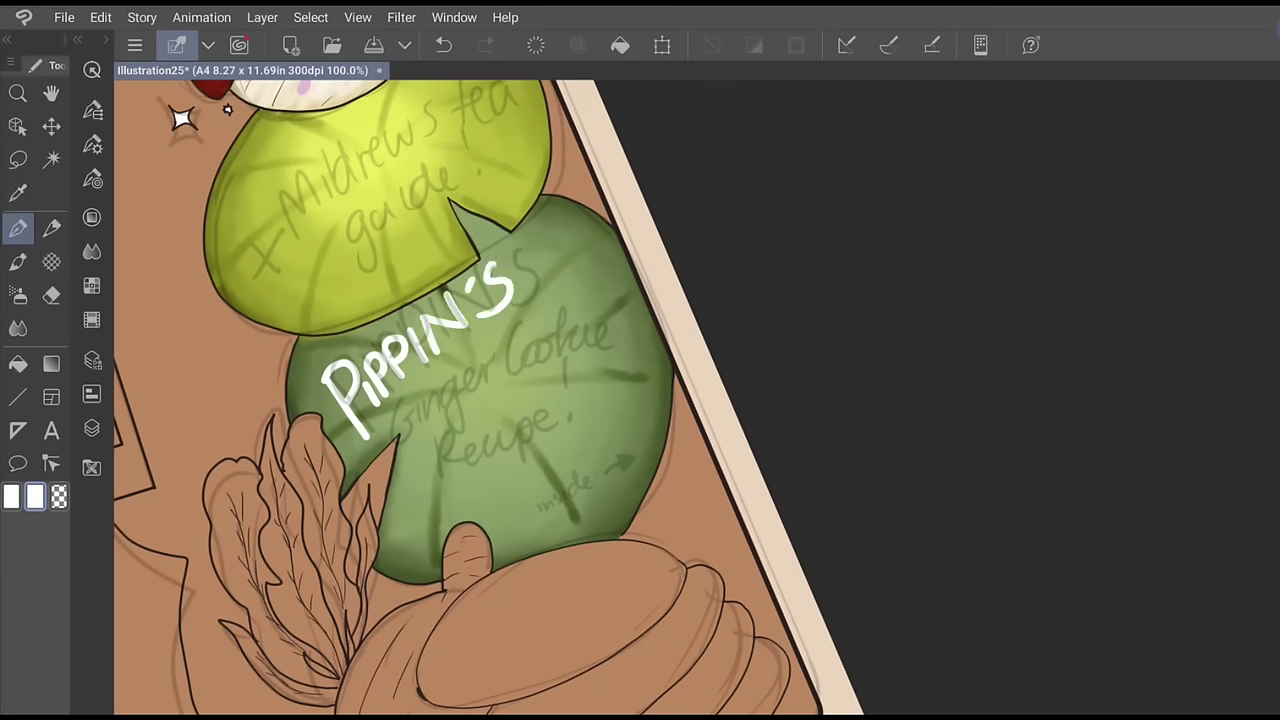
Hand-letter "GINGER COOKIE" in white on two slanted lines below "PIPPIN'S"
{"action": "left_click", "coordinate": [92, 217]}
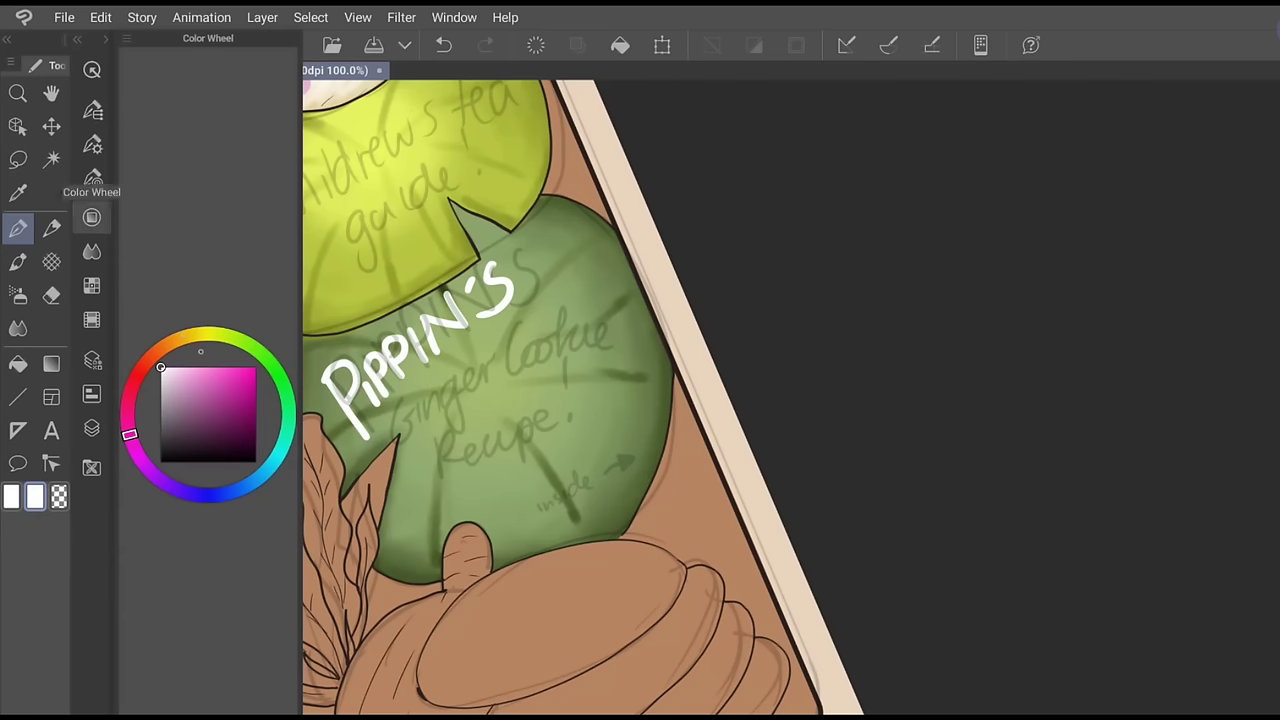
{"action": "left_click", "coordinate": [92, 217]}
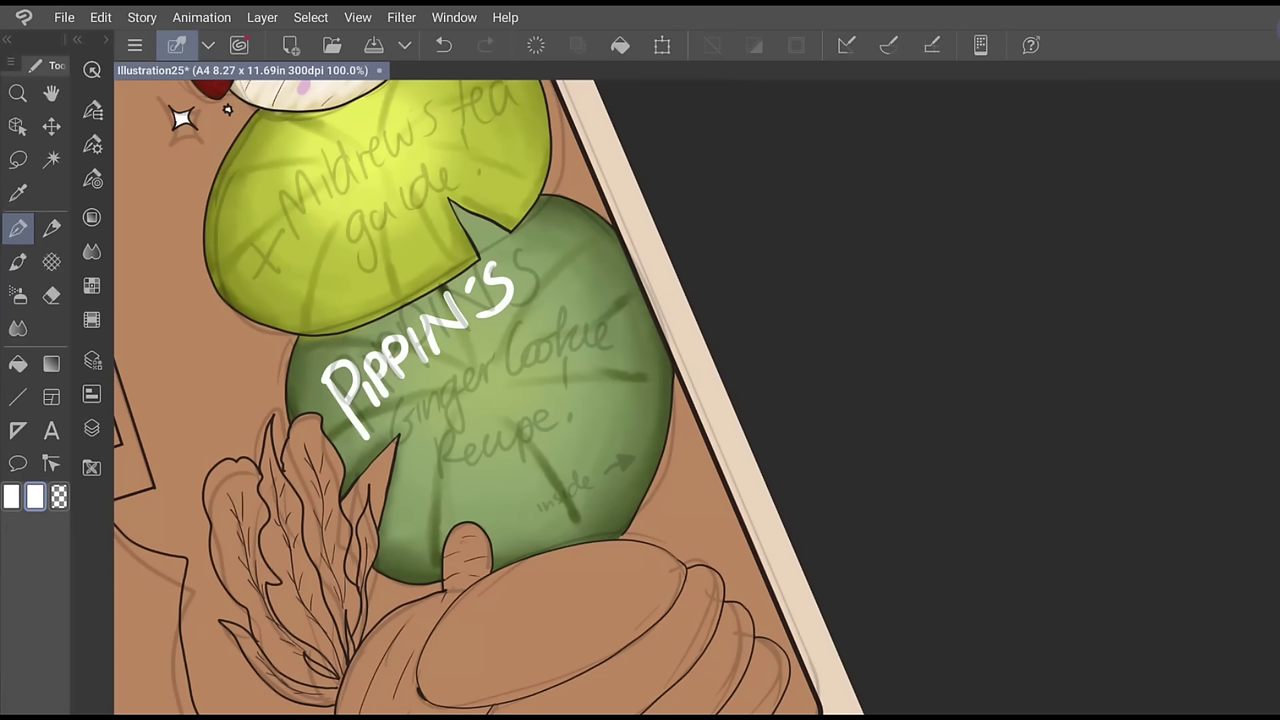
{"action": "mouse_move", "coordinate": [412, 398]}
{"action": "left_mouse_down"}
{"action": "mouse_move", "coordinate": [406, 420]}
{"action": "mouse_move", "coordinate": [428, 414]}
{"action": "left_mouse_up"}
{"action": "mouse_move", "coordinate": [420, 404]}
{"action": "left_mouse_down"}
{"action": "mouse_move", "coordinate": [422, 418]}
{"action": "mouse_move", "coordinate": [440, 392]}
{"action": "mouse_move", "coordinate": [452, 402]}
{"action": "mouse_move", "coordinate": [464, 378]}
{"action": "left_mouse_up"}
{"action": "left_click", "coordinate": [422, 398]}
{"action": "mouse_move", "coordinate": [486, 348]}
{"action": "left_mouse_down"}
{"action": "mouse_move", "coordinate": [480, 370]}
{"action": "mouse_move", "coordinate": [504, 368]}
{"action": "mouse_move", "coordinate": [507, 354]}
{"action": "left_mouse_up"}
{"action": "mouse_move", "coordinate": [510, 327]}
{"action": "left_mouse_down"}
{"action": "mouse_move", "coordinate": [524, 350]}
{"action": "mouse_move", "coordinate": [506, 409]}
{"action": "mouse_move", "coordinate": [516, 373]}
{"action": "mouse_move", "coordinate": [540, 372]}
{"action": "left_mouse_up"}
{"action": "mouse_move", "coordinate": [554, 346]}
{"action": "left_mouse_down"}
{"action": "mouse_move", "coordinate": [550, 366]}
{"action": "mouse_move", "coordinate": [563, 364]}
{"action": "left_mouse_up"}
{"action": "mouse_move", "coordinate": [566, 340]}
{"action": "left_mouse_down"}
{"action": "mouse_move", "coordinate": [562, 360]}
{"action": "mouse_move", "coordinate": [572, 352]}
{"action": "left_mouse_up"}
{"action": "left_click_drag", "start_coordinate": [577, 330], "coordinate": [594, 325]}
{"action": "left_click_drag", "start_coordinate": [575, 341], "coordinate": [589, 337]}
{"action": "left_click_drag", "start_coordinate": [572, 352], "coordinate": [592, 346]}
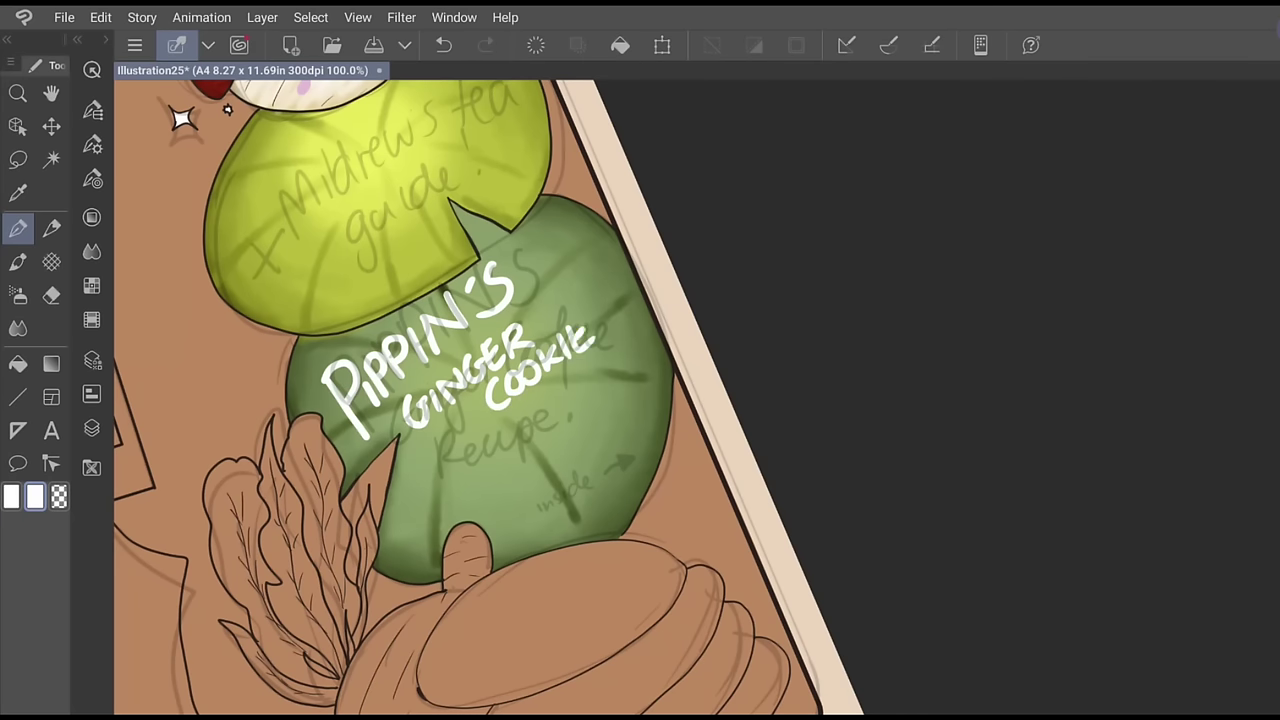
Hand-letter "RECIPE!" in white below "GINGER COOKIE" on the dark green lily pad
{"action": "mouse_move", "coordinate": [468, 446]}
{"action": "left_mouse_down"}
{"action": "mouse_move", "coordinate": [462, 488]}
{"action": "mouse_move", "coordinate": [467, 466]}
{"action": "left_mouse_up"}
{"action": "mouse_move", "coordinate": [467, 466]}
{"action": "left_mouse_down"}
{"action": "mouse_move", "coordinate": [478, 486]}
{"action": "mouse_move", "coordinate": [486, 478]}
{"action": "left_mouse_up"}
{"action": "left_click_drag", "start_coordinate": [486, 477], "coordinate": [510, 466]}
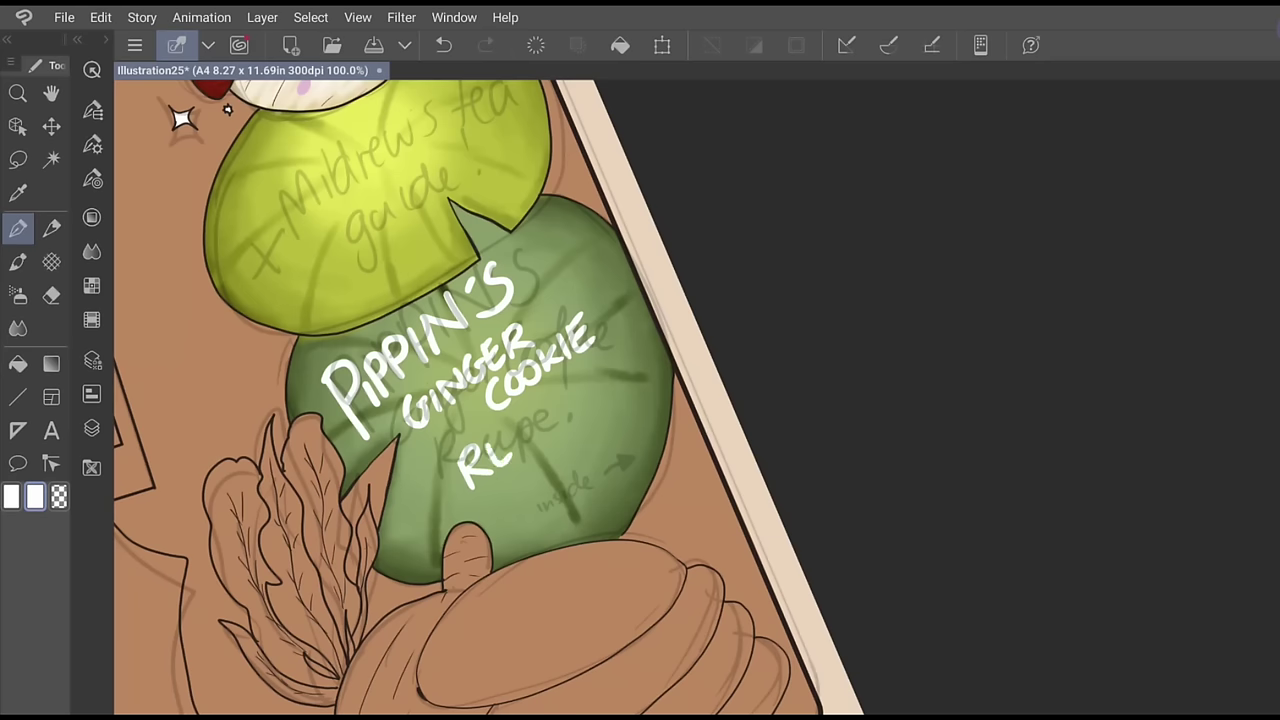
{"action": "mouse_move", "coordinate": [528, 420]}
{"action": "left_mouse_down"}
{"action": "mouse_move", "coordinate": [522, 450]}
{"action": "mouse_move", "coordinate": [558, 404]}
{"action": "mouse_move", "coordinate": [566, 418]}
{"action": "left_mouse_up"}
{"action": "left_click_drag", "start_coordinate": [566, 418], "coordinate": [580, 410]}
{"action": "left_click_drag", "start_coordinate": [558, 394], "coordinate": [576, 388]}
{"action": "left_click", "coordinate": [590, 396]}
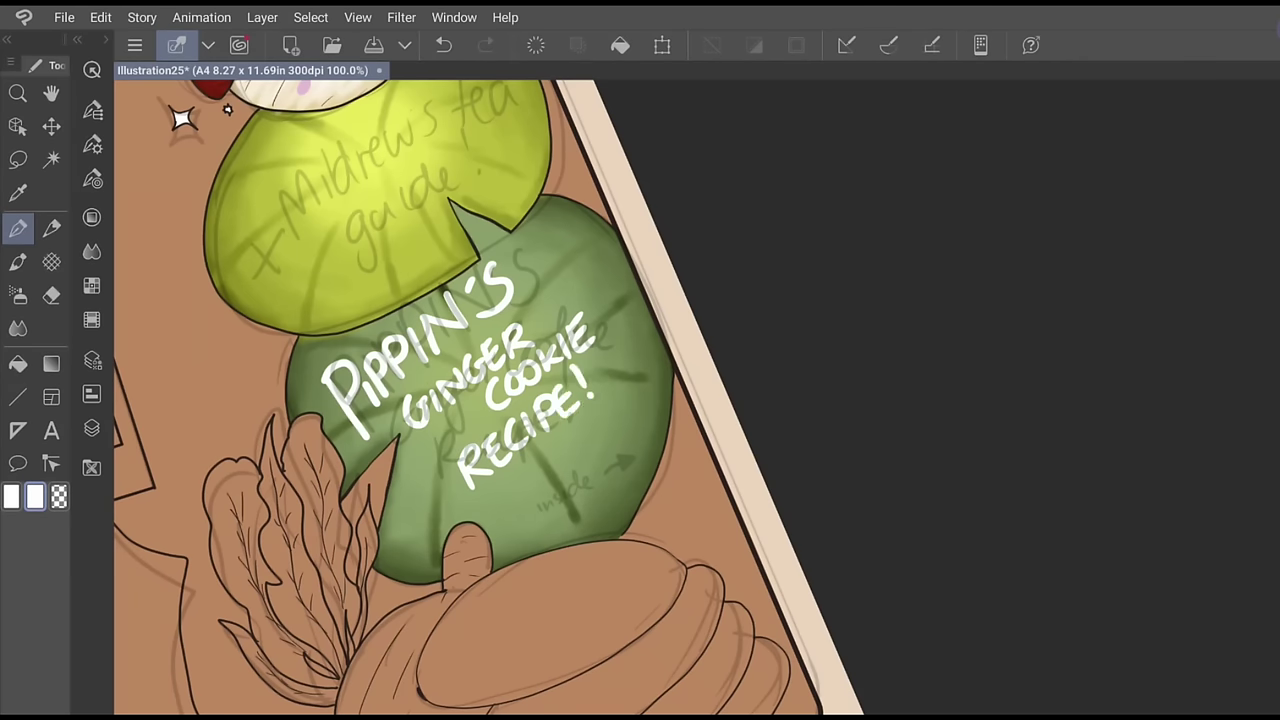
Reduce the Turnip pen's brush size and write a small white "inside" with an arrow near the dark green lily pad's lower edge
{"action": "left_click", "coordinate": [92, 143]}
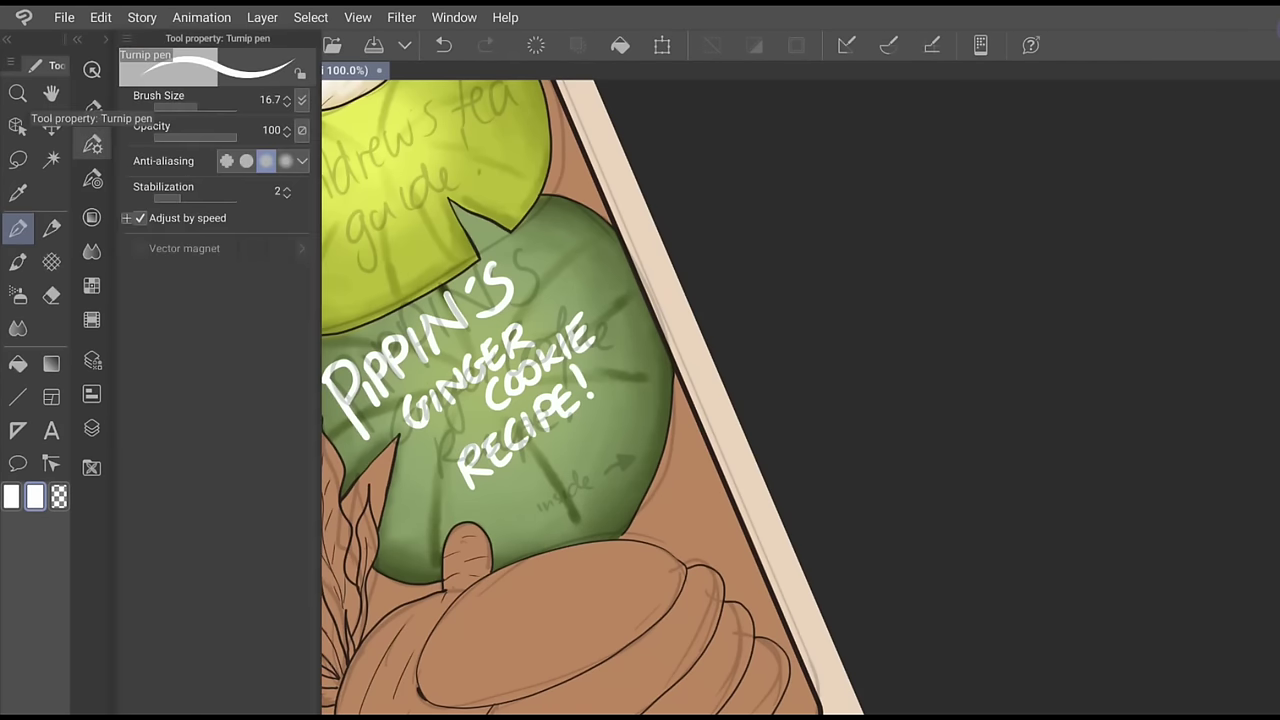
{"action": "left_click_drag", "start_coordinate": [185, 104], "coordinate": [180, 104]}
{"action": "left_click", "coordinate": [92, 144]}
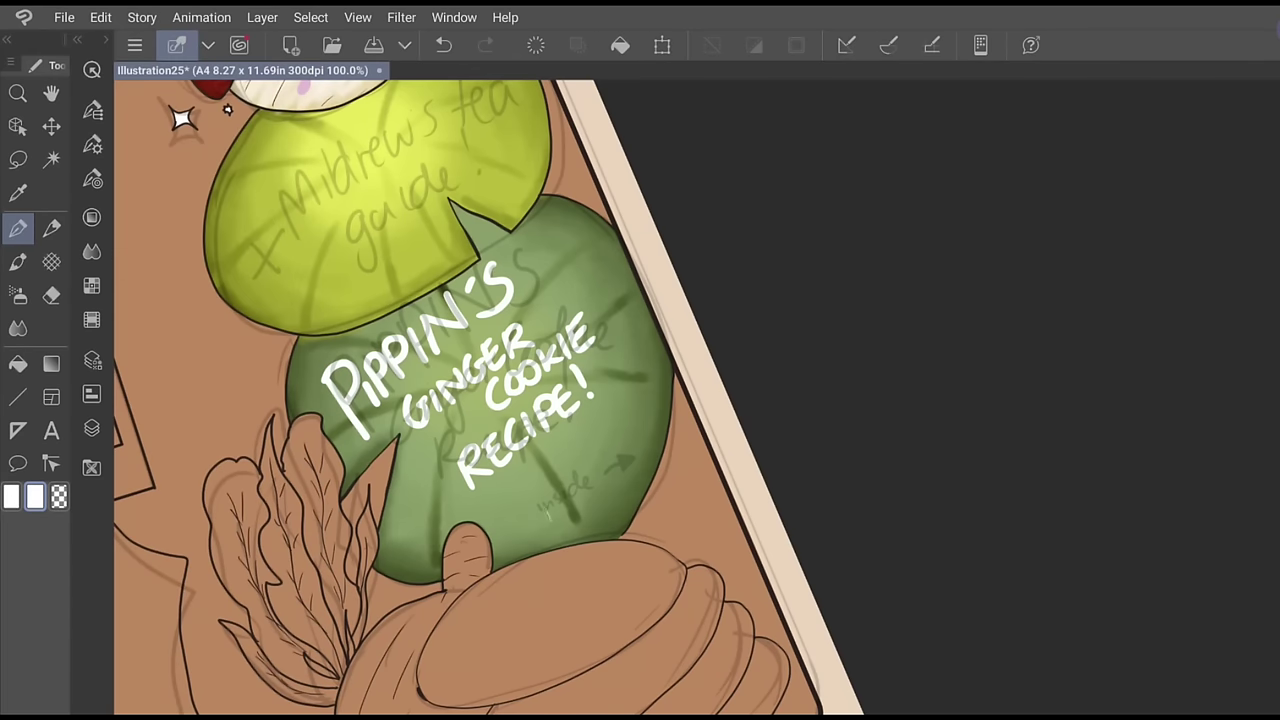
{"action": "left_click_drag", "start_coordinate": [592, 487], "coordinate": [594, 498]}
{"action": "scroll", "coordinate": [490, 397], "scroll_direction": "up", "scroll_amount": 4}
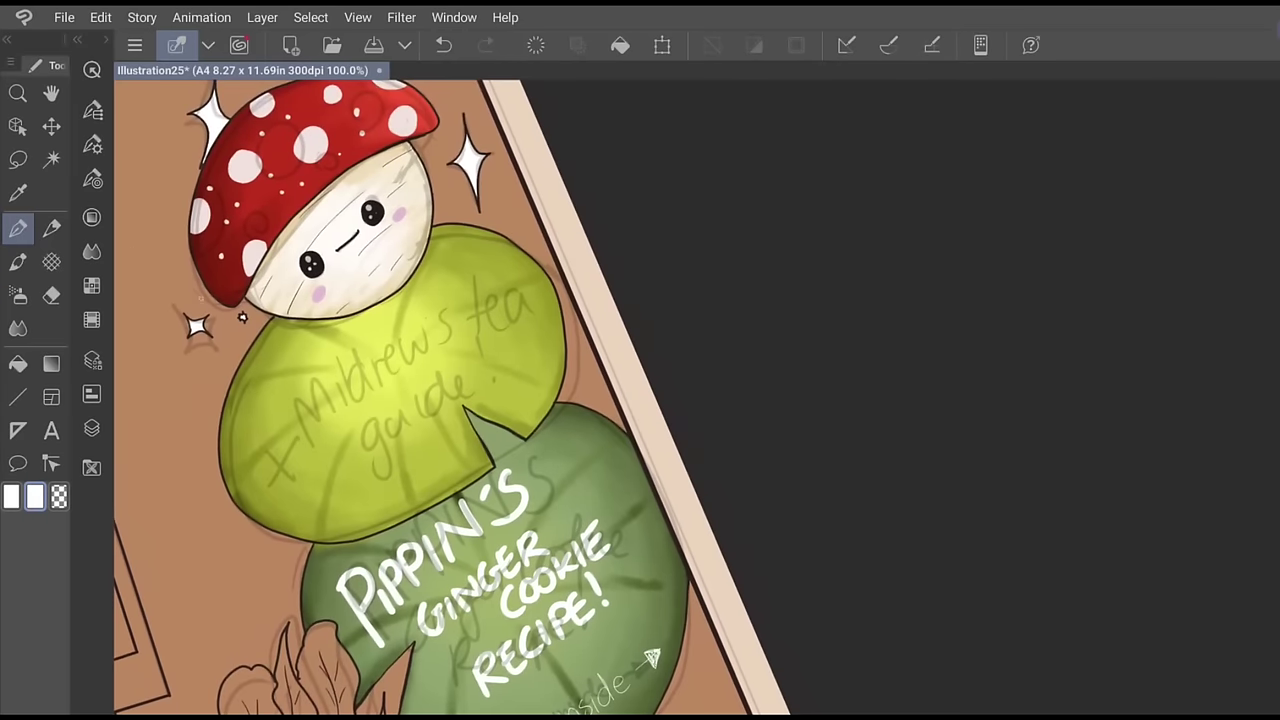
Set the drawing colour to pink and the Turnip pen's brush size to 13.4
{"action": "left_click", "coordinate": [92, 217]}
{"action": "left_click_drag", "start_coordinate": [200, 382], "coordinate": [190, 377]}
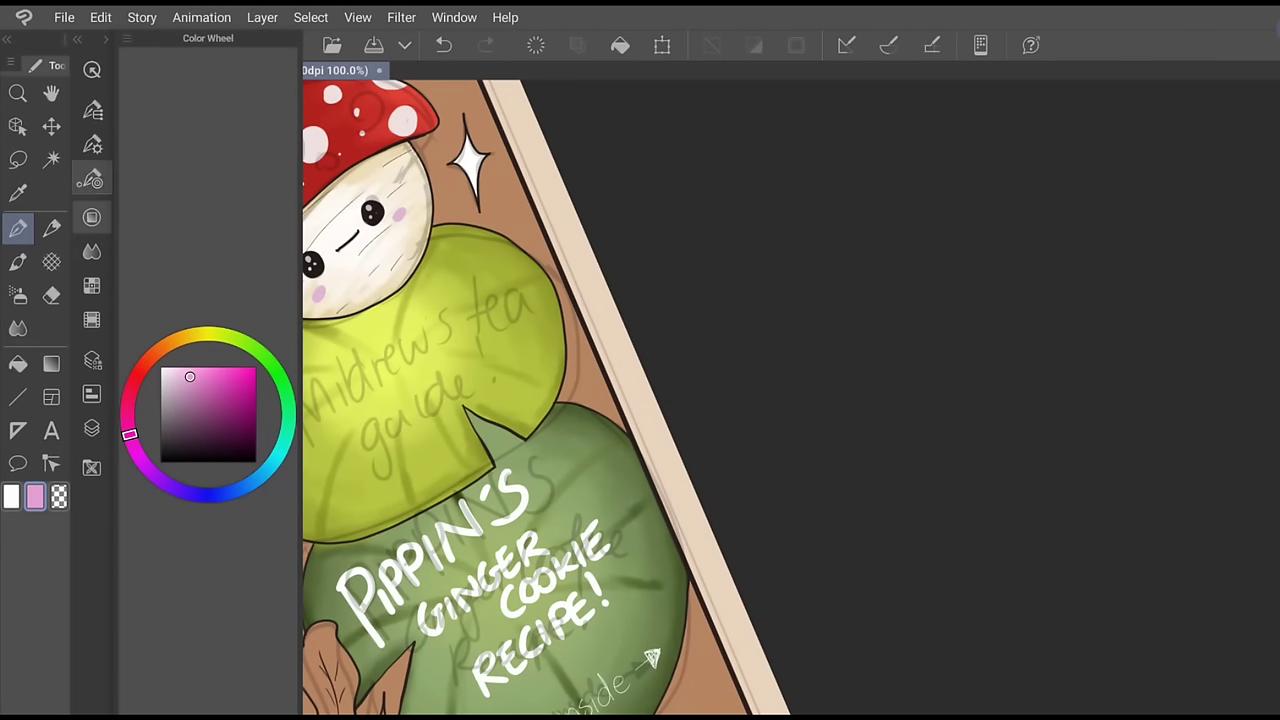
{"action": "left_click", "coordinate": [92, 143]}
{"action": "left_click_drag", "start_coordinate": [196, 105], "coordinate": [192, 105]}
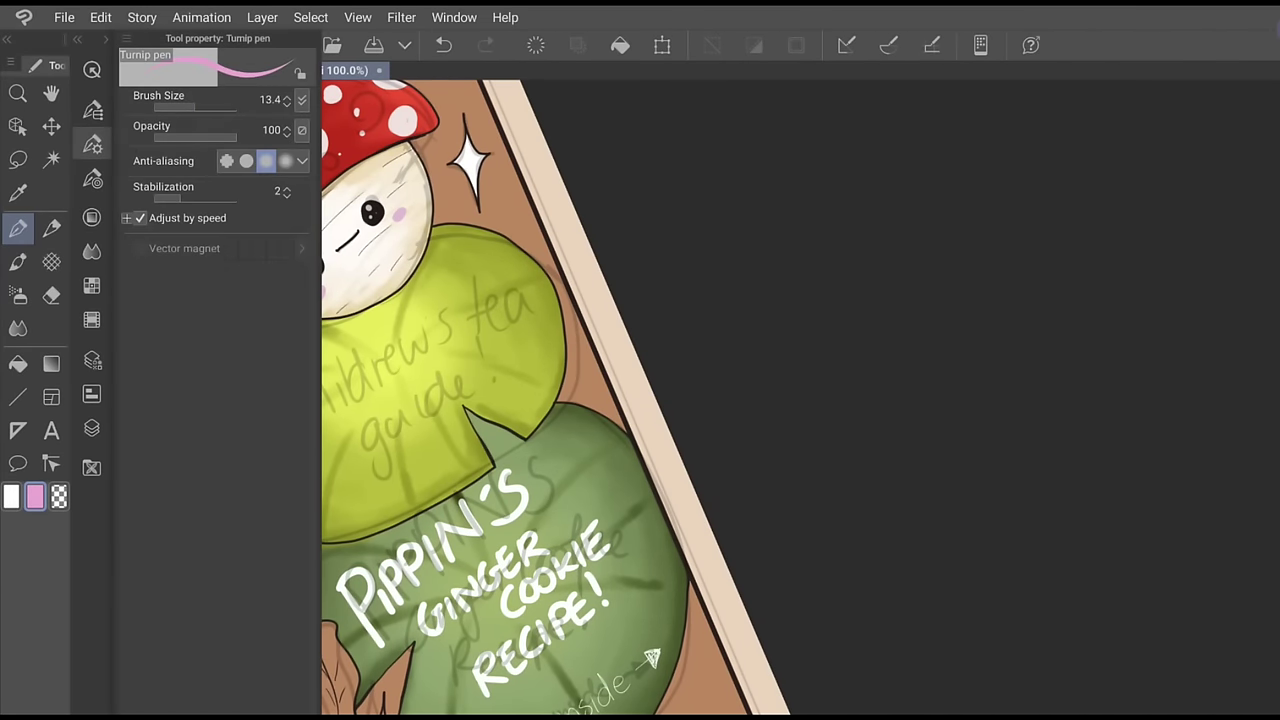
{"action": "left_click", "coordinate": [92, 143]}
Try a pink plus sign over the sketched one on the lime lily pad, and undo it
{"action": "left_click_drag", "start_coordinate": [262, 452], "coordinate": [286, 482]}
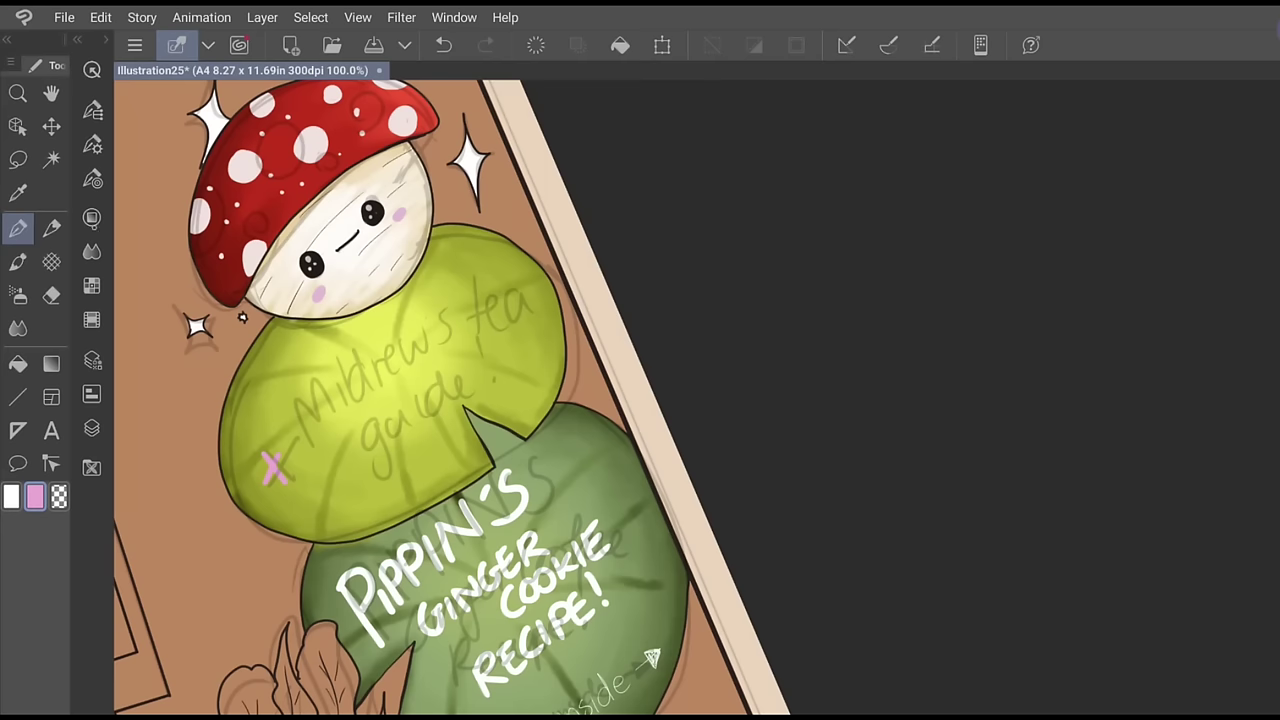
{"action": "left_click", "coordinate": [92, 217]}
{"action": "left_click", "coordinate": [440, 45]}
{"action": "left_click", "coordinate": [442, 45]}
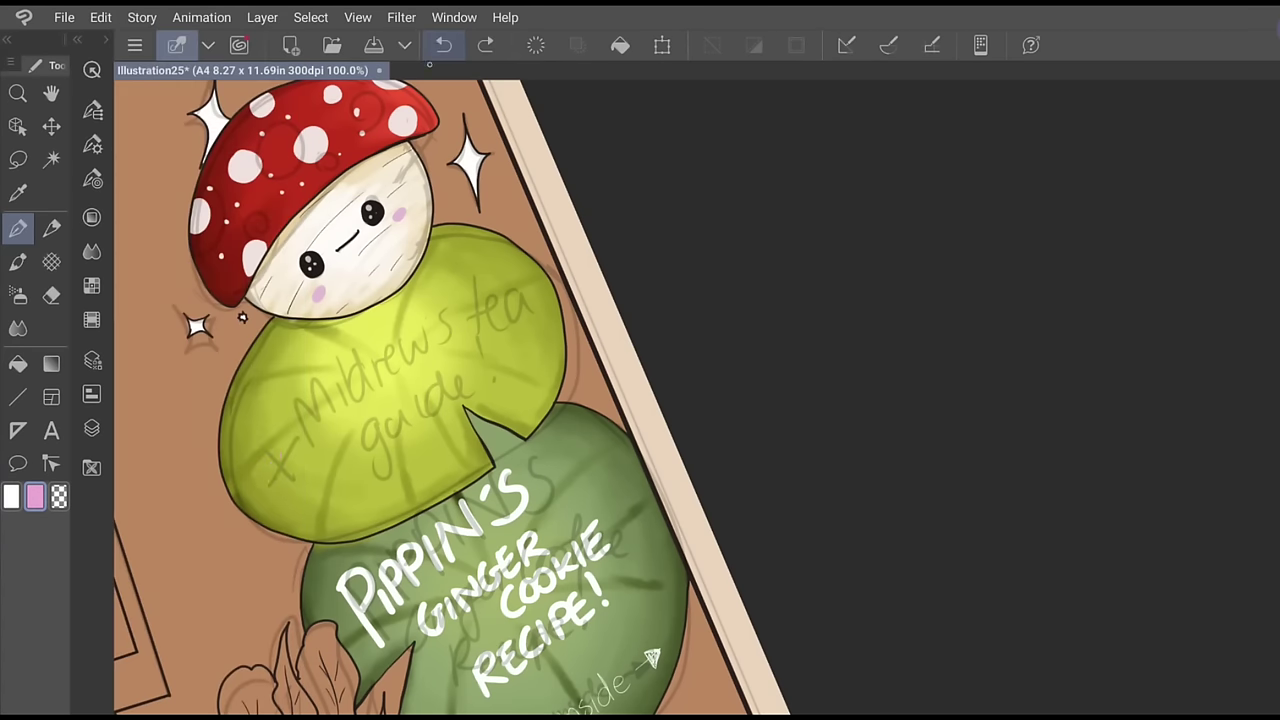
{"action": "left_click", "coordinate": [442, 45]}
{"action": "key", "text": "ctrl+y"}
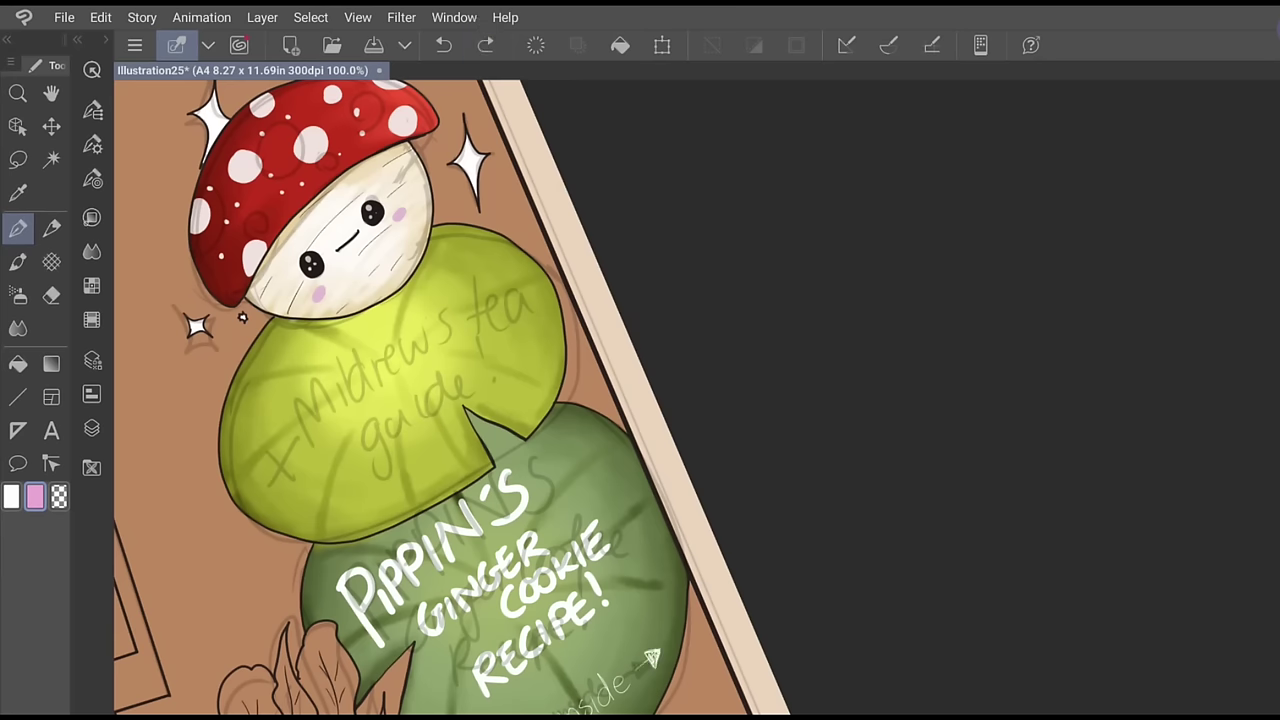
Try lettering "+ MIL" in a lighter pink on the lime lily pad, and undo it
{"action": "left_click", "coordinate": [92, 217]}
{"action": "left_click", "coordinate": [242, 317]}
{"action": "key", "text": "ctrl+y"}
{"action": "left_click_drag", "start_coordinate": [297, 428], "coordinate": [317, 412]}
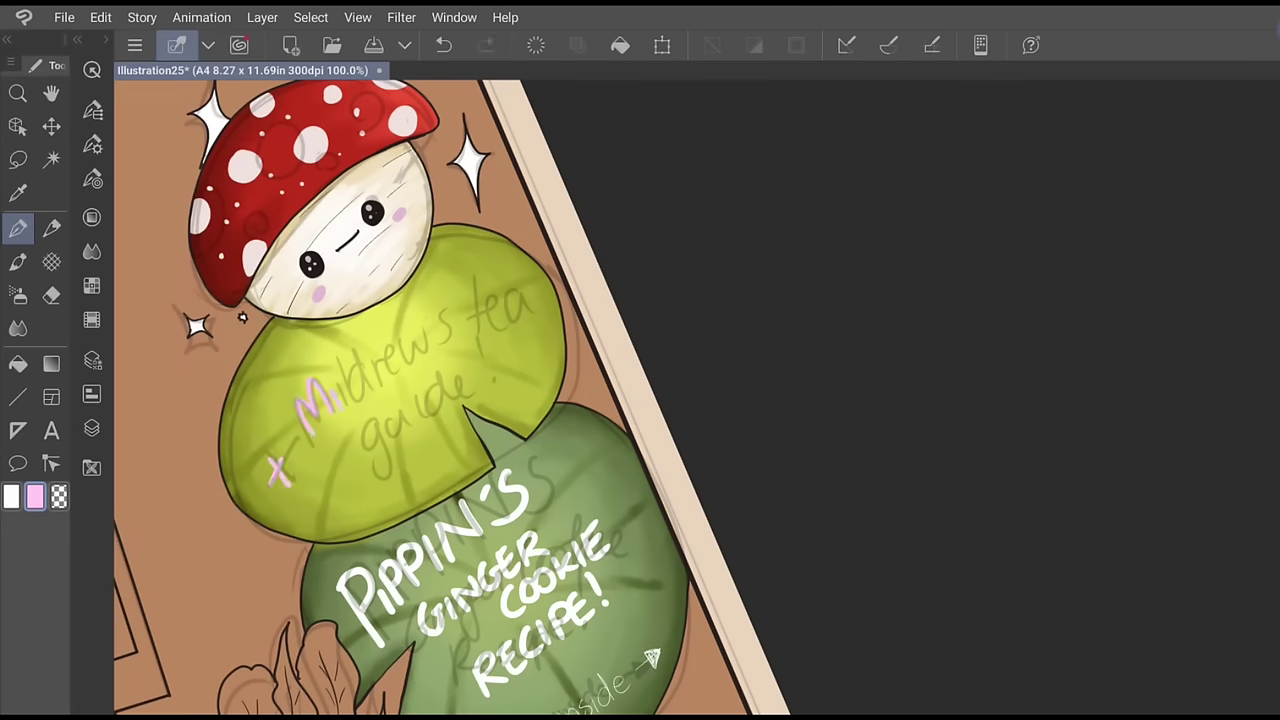
{"action": "key", "text": "ctrl+z"}
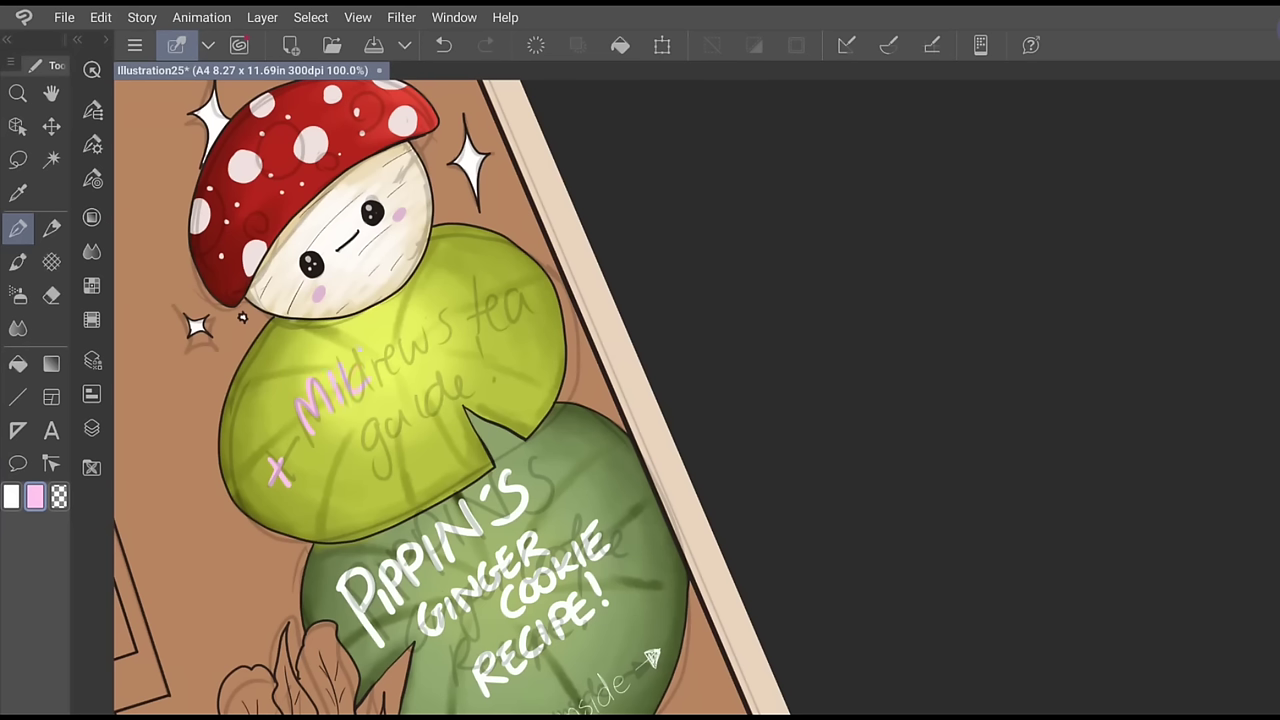
{"action": "key", "text": "ctrl+z"}
{"action": "key", "text": "ctrl+z"}
{"action": "key", "text": "ctrl+z"}
{"action": "key", "text": "ctrl+z"}
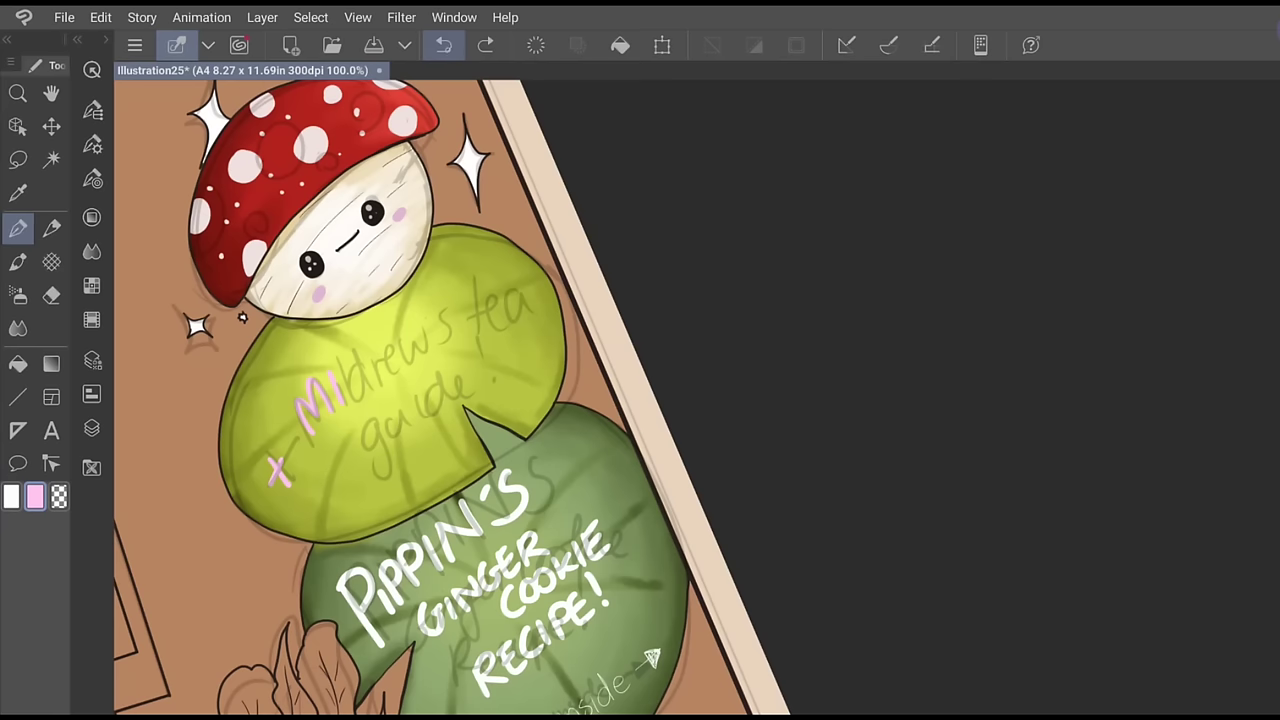
Switch to a very pale cyan-blue and hand-letter "+ MILDREW'S TEA GUIDE!" across the lime lily pad
{"action": "left_click", "coordinate": [92, 217]}
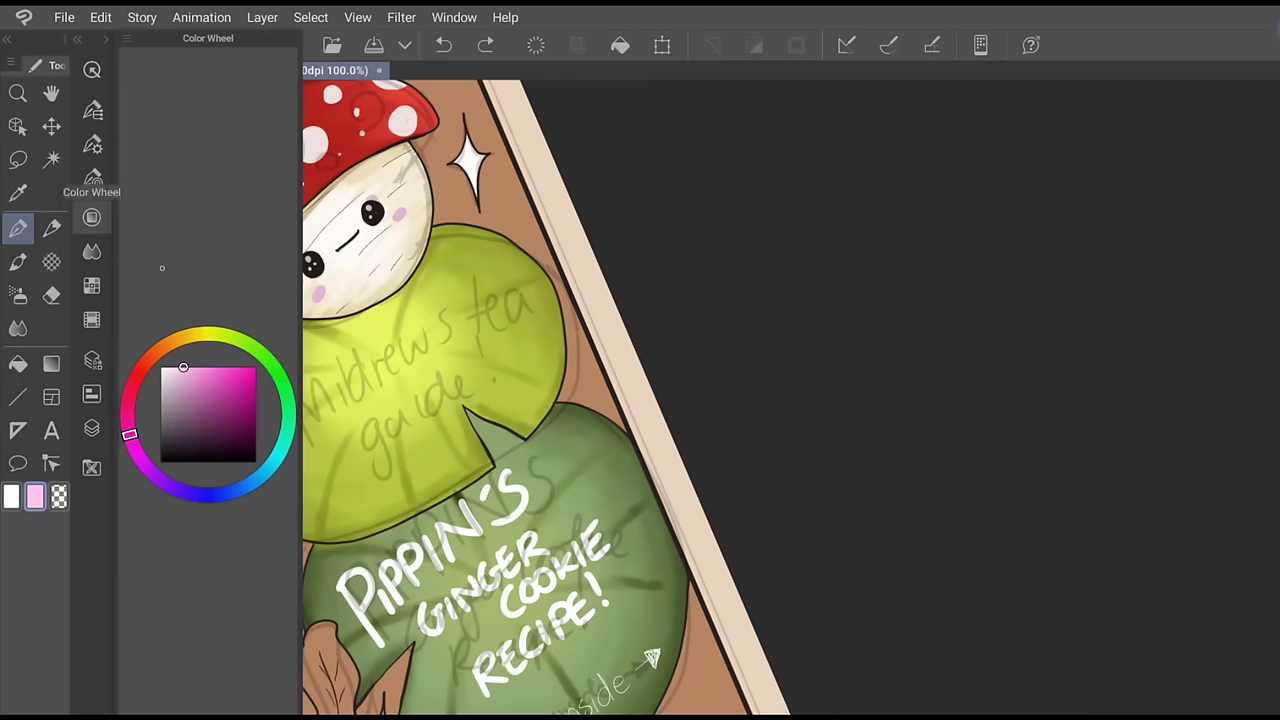
{"action": "left_click", "coordinate": [170, 367]}
{"action": "left_click", "coordinate": [203, 334]}
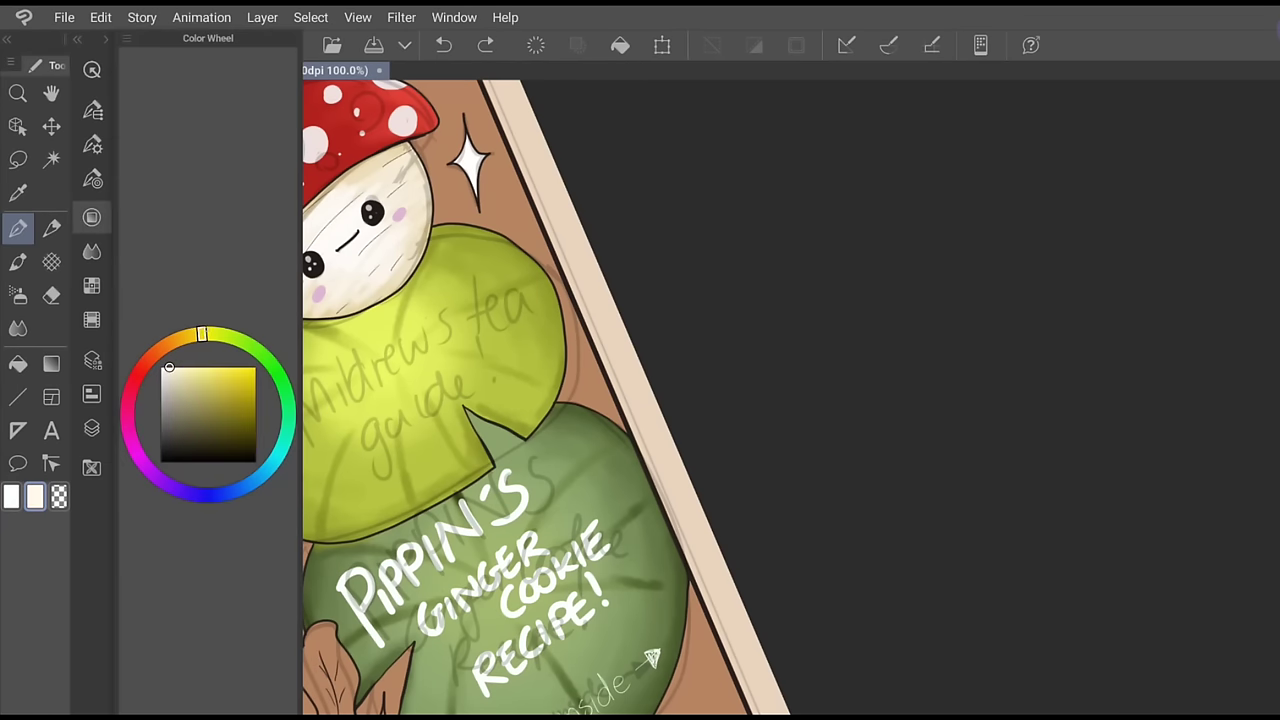
{"action": "left_click", "coordinate": [249, 344]}
{"action": "left_click", "coordinate": [275, 458]}
{"action": "left_click", "coordinate": [92, 217]}
{"action": "mouse_move", "coordinate": [263, 493]}
{"action": "left_mouse_down"}
{"action": "mouse_move", "coordinate": [283, 458]}
{"action": "mouse_move", "coordinate": [285, 492]}
{"action": "left_mouse_up"}
{"action": "mouse_move", "coordinate": [291, 430]}
{"action": "left_mouse_down"}
{"action": "mouse_move", "coordinate": [329, 387]}
{"action": "mouse_move", "coordinate": [343, 400]}
{"action": "mouse_move", "coordinate": [369, 372]}
{"action": "mouse_move", "coordinate": [361, 347]}
{"action": "mouse_move", "coordinate": [389, 354]}
{"action": "mouse_move", "coordinate": [453, 296]}
{"action": "left_mouse_up"}
{"action": "left_click_drag", "start_coordinate": [480, 288], "coordinate": [470, 316]}
{"action": "mouse_move", "coordinate": [312, 464]}
{"action": "left_mouse_down"}
{"action": "mouse_move", "coordinate": [326, 432]}
{"action": "mouse_move", "coordinate": [336, 468]}
{"action": "mouse_move", "coordinate": [356, 460]}
{"action": "mouse_move", "coordinate": [374, 416]}
{"action": "mouse_move", "coordinate": [386, 424]}
{"action": "mouse_move", "coordinate": [436, 370]}
{"action": "mouse_move", "coordinate": [442, 394]}
{"action": "mouse_move", "coordinate": [498, 378]}
{"action": "mouse_move", "coordinate": [498, 360]}
{"action": "left_mouse_up"}
{"action": "mouse_move", "coordinate": [478, 350]}
{"action": "left_mouse_down"}
{"action": "mouse_move", "coordinate": [500, 340]}
{"action": "mouse_move", "coordinate": [508, 356]}
{"action": "left_mouse_up"}
{"action": "left_click", "coordinate": [510, 368]}
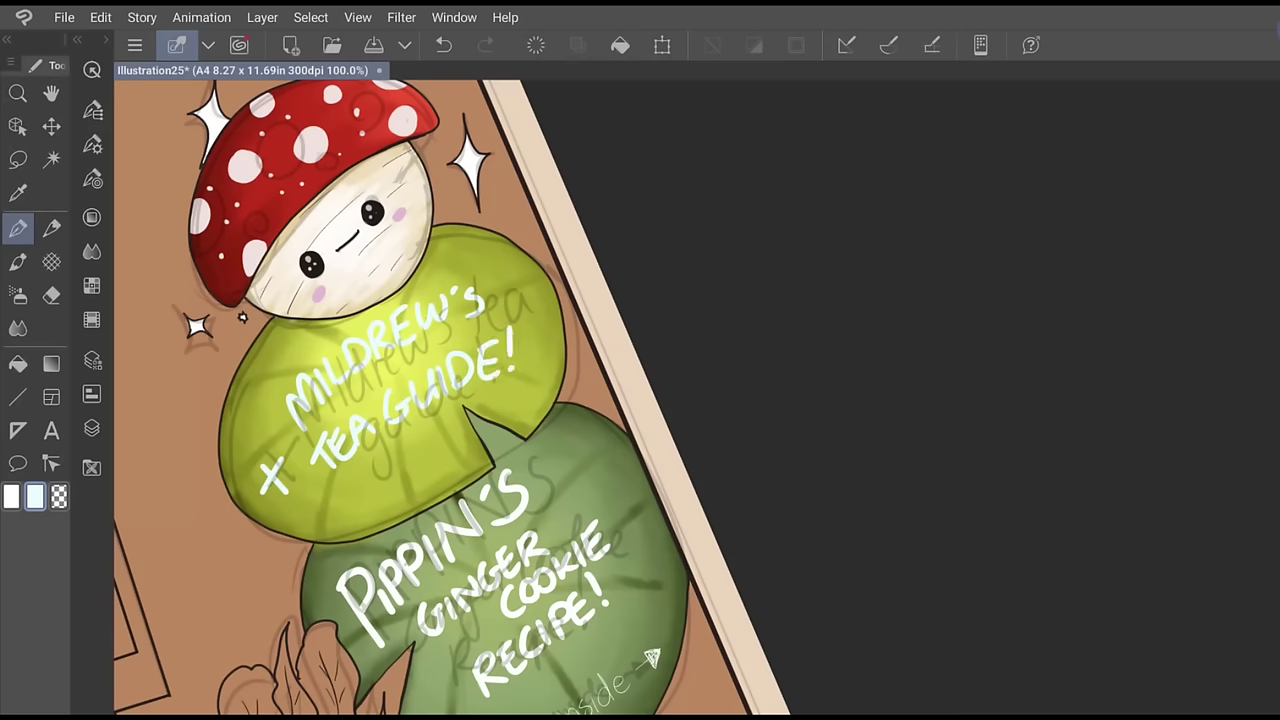
Erase the sketched text behind the lily pad lettering on Layer 3 with an enlarged Hard eraser
{"action": "left_click", "coordinate": [91, 428]}
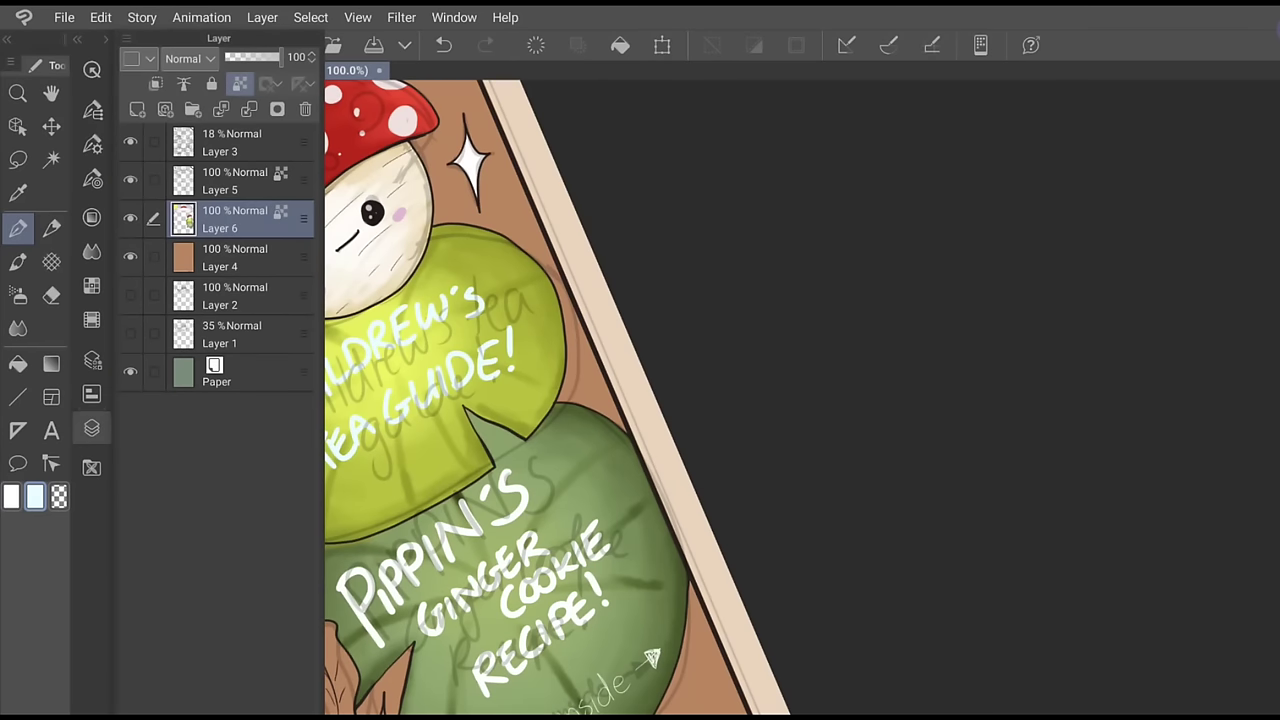
{"action": "left_click", "coordinate": [232, 142]}
{"action": "left_click", "coordinate": [91, 428]}
{"action": "left_click_drag", "start_coordinate": [640, 520], "coordinate": [700, 280]}
{"action": "scroll", "coordinate": [640, 398], "scroll_direction": "down", "scroll_amount": 4}
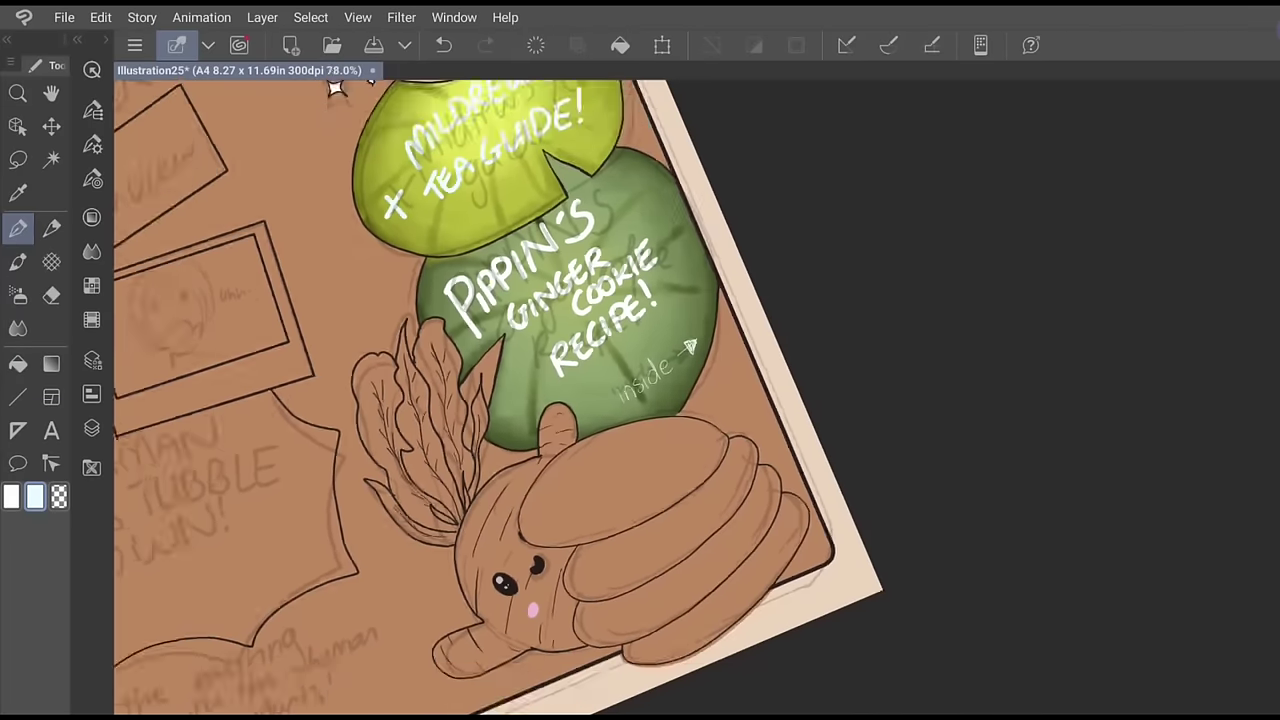
{"action": "scroll", "coordinate": [420, 360], "scroll_direction": "down", "scroll_amount": 3}
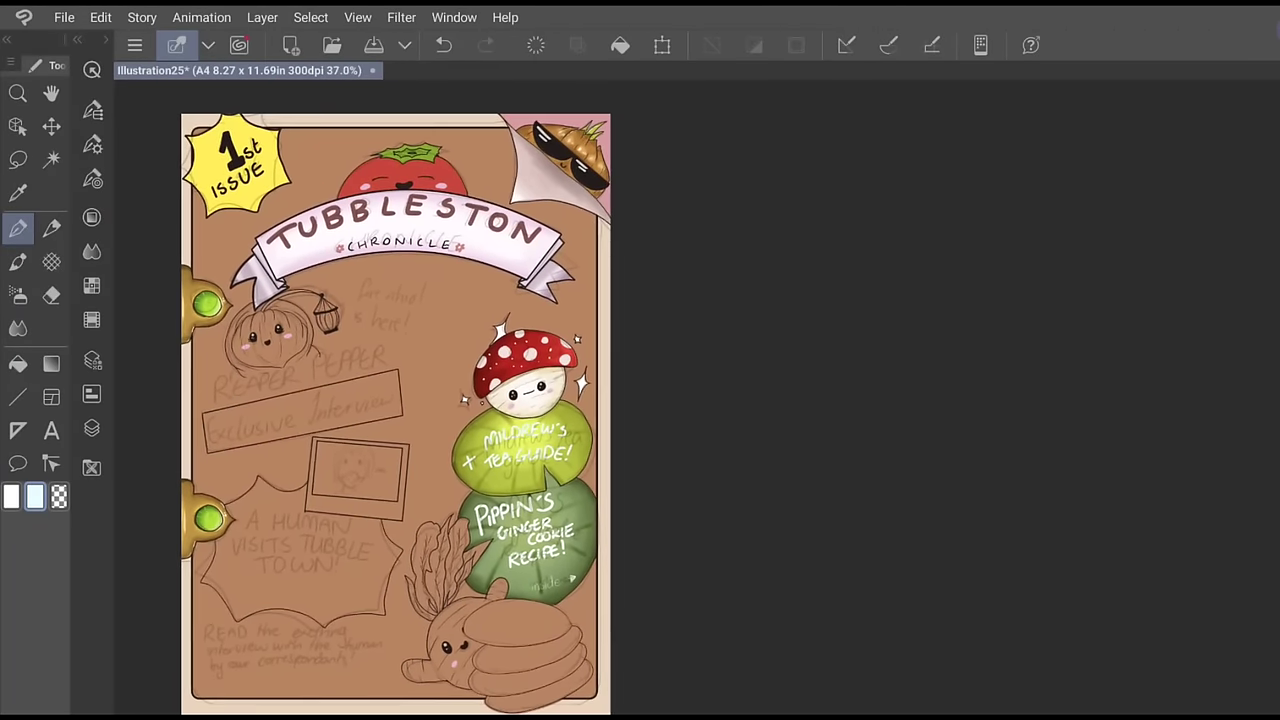
{"action": "left_click", "coordinate": [49, 295]}
{"action": "left_click", "coordinate": [92, 144]}
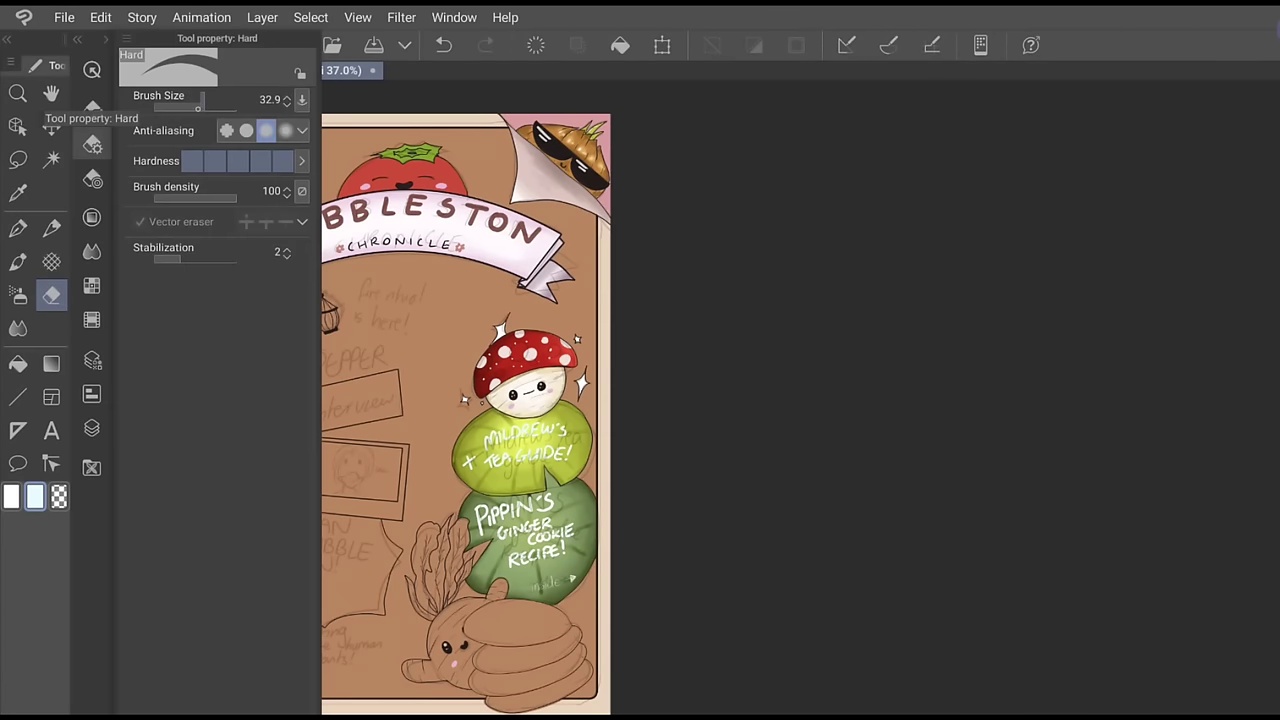
{"action": "left_click_drag", "start_coordinate": [204, 105], "coordinate": [219, 105]}
{"action": "left_click", "coordinate": [711, 440]}
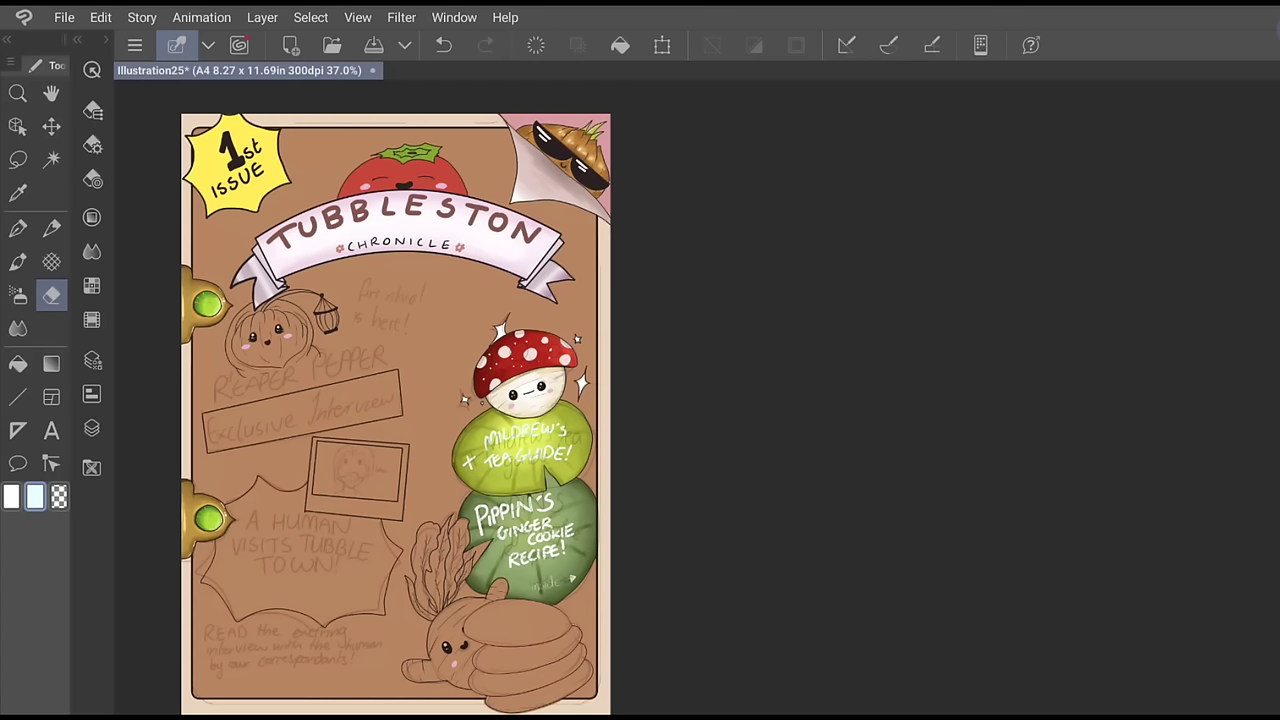
{"action": "mouse_move", "coordinate": [483, 432]}
{"action": "left_mouse_down"}
{"action": "mouse_move", "coordinate": [490, 450]}
{"action": "mouse_move", "coordinate": [546, 450]}
{"action": "mouse_move", "coordinate": [588, 470]}
{"action": "left_mouse_up"}
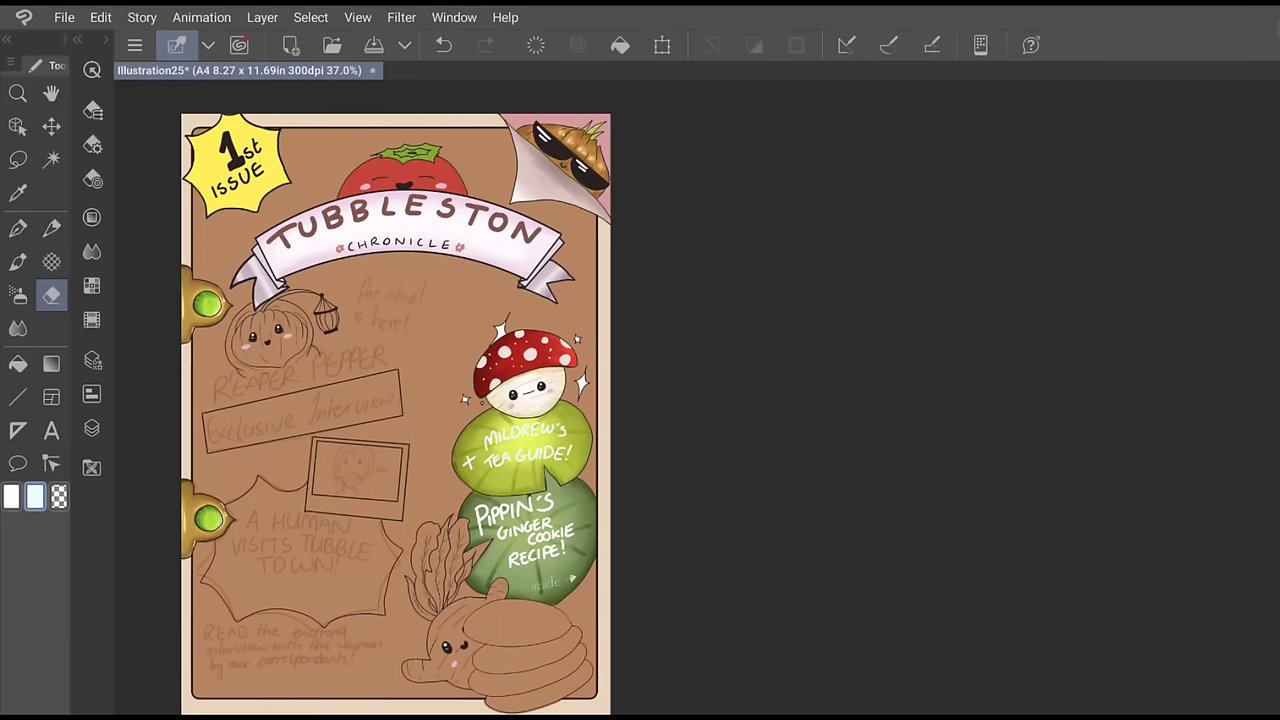
Hide the sketch on Layer 3 and make Layer 6 the active layer
{"action": "scroll", "coordinate": [396, 414], "scroll_direction": "up", "scroll_amount": 3}
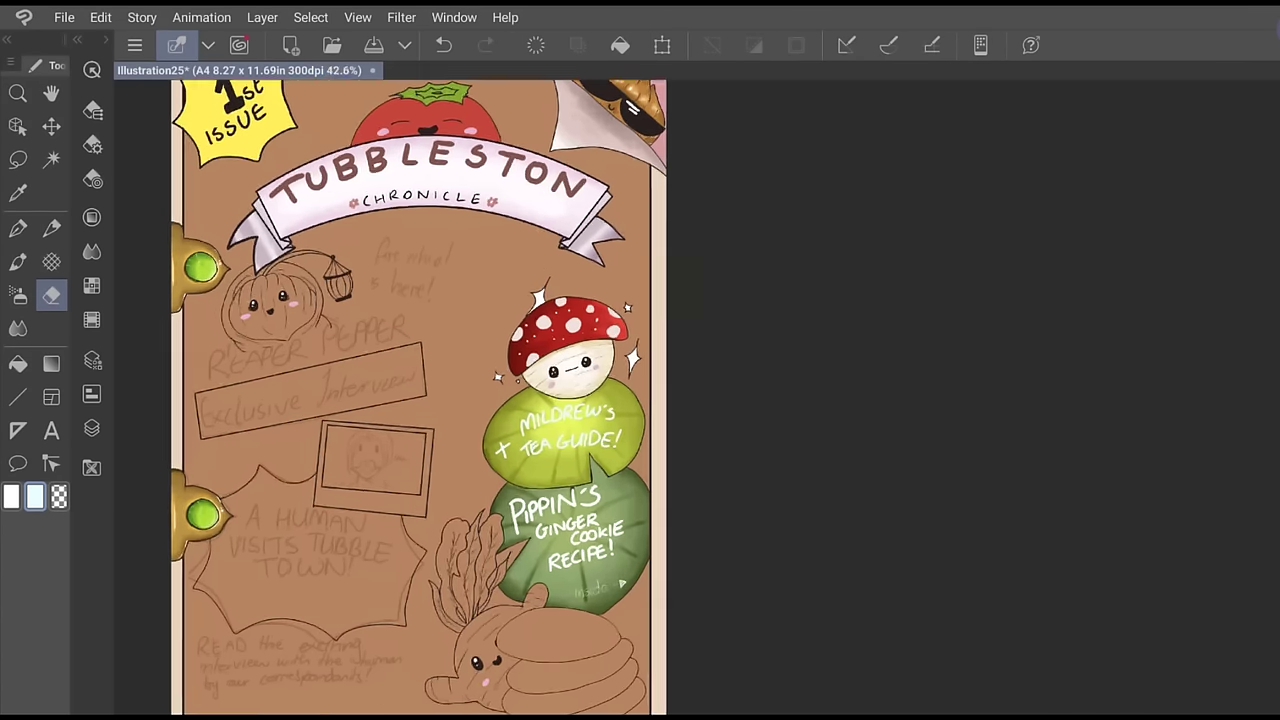
{"action": "left_click", "coordinate": [92, 428]}
{"action": "left_click", "coordinate": [91, 428]}
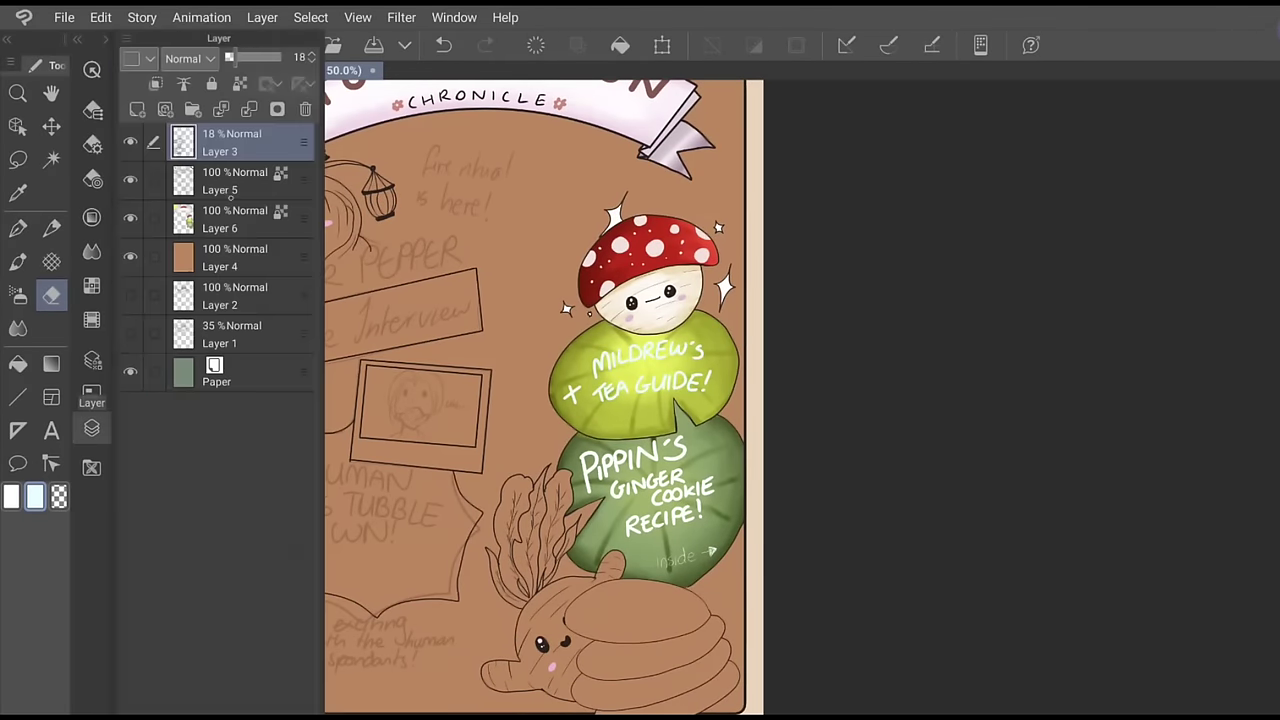
{"action": "left_click", "coordinate": [130, 142]}
{"action": "left_click", "coordinate": [235, 219]}
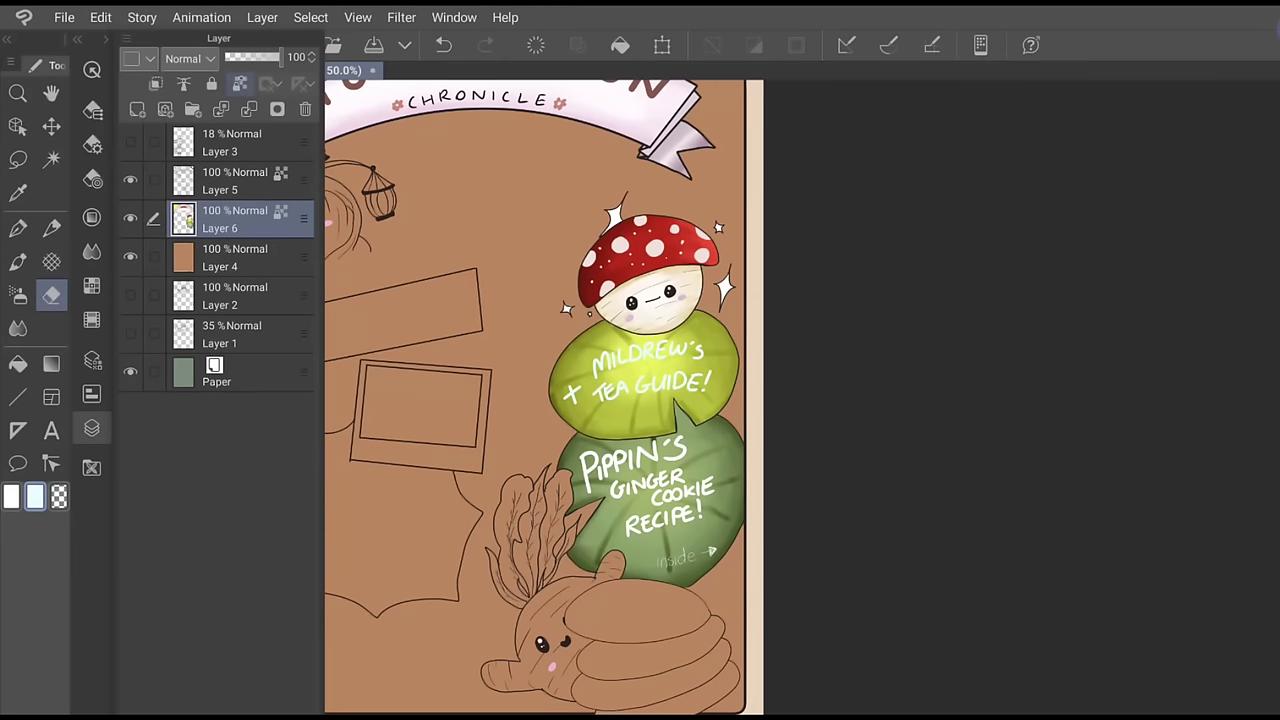
Fill the slanted rectangular banner above the photo frame with mustard yellow on Layer 6
{"action": "left_click", "coordinate": [91, 216]}
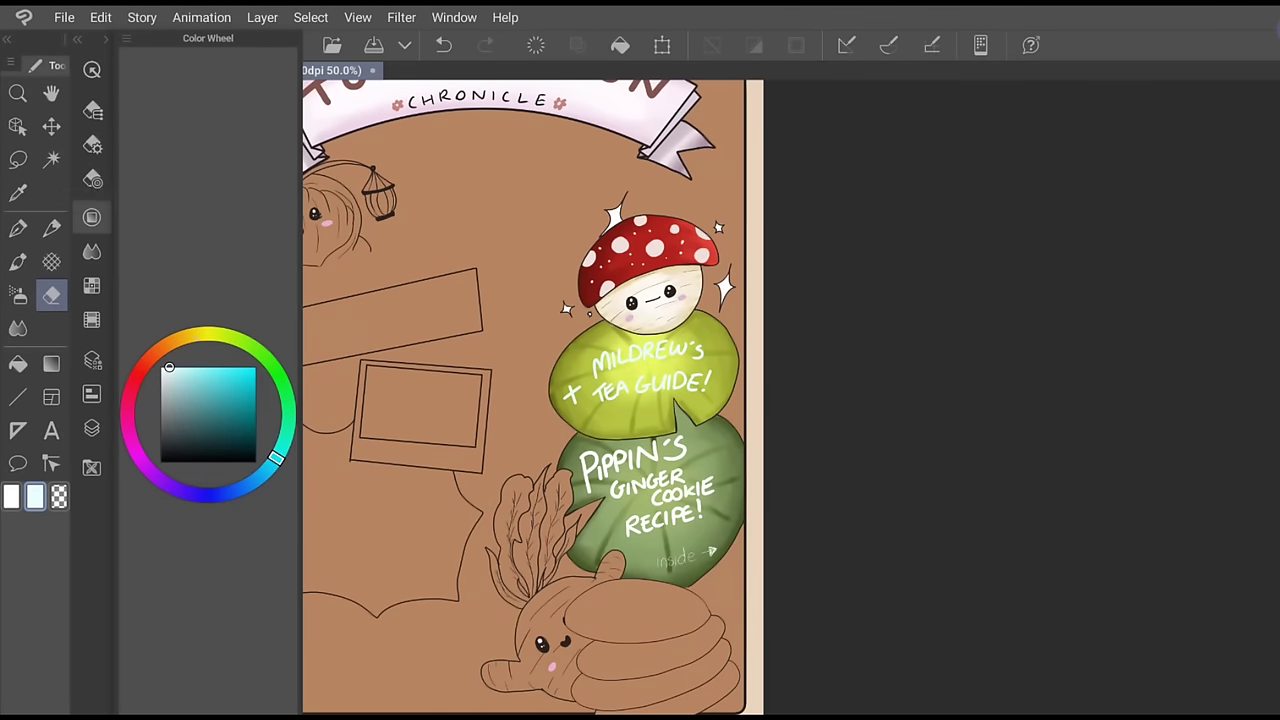
{"action": "left_click_drag", "start_coordinate": [160, 349], "coordinate": [139, 371]}
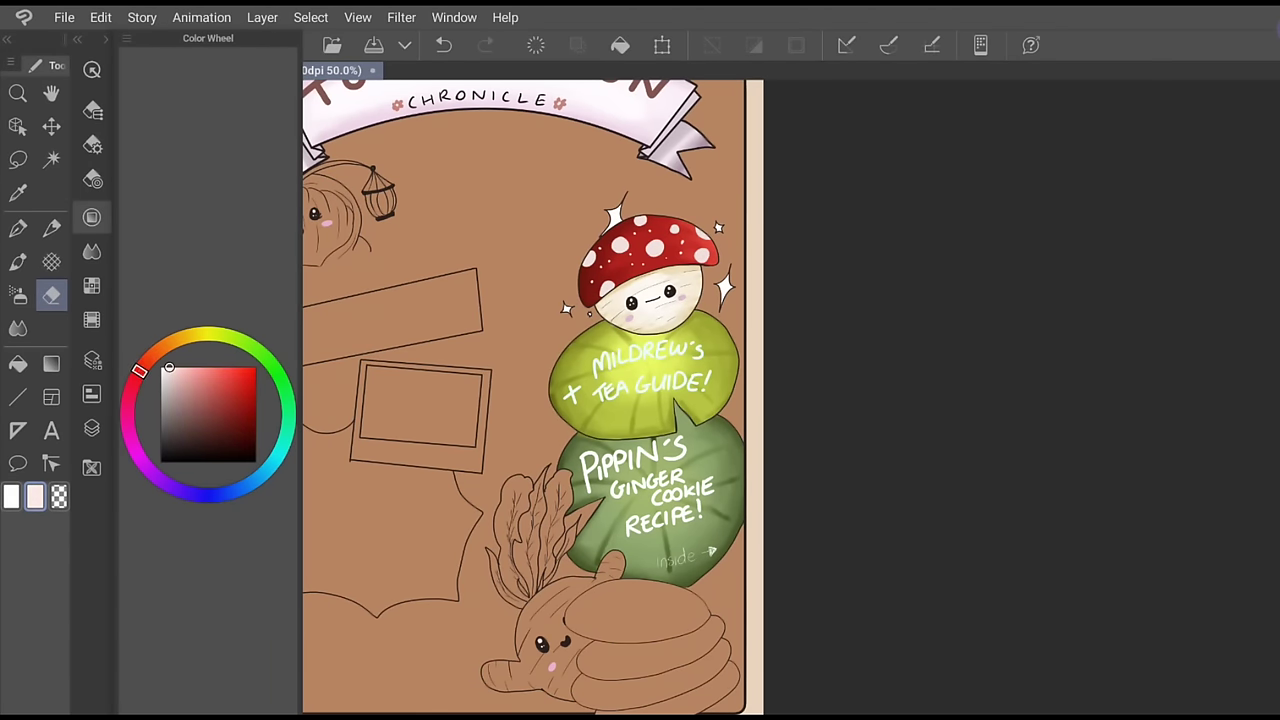
{"action": "left_click", "coordinate": [231, 389]}
{"action": "left_click_drag", "start_coordinate": [231, 389], "coordinate": [219, 386]}
{"action": "left_click", "coordinate": [197, 334]}
{"action": "left_click_drag", "start_coordinate": [197, 334], "coordinate": [221, 386]}
{"action": "left_click", "coordinate": [18, 363]}
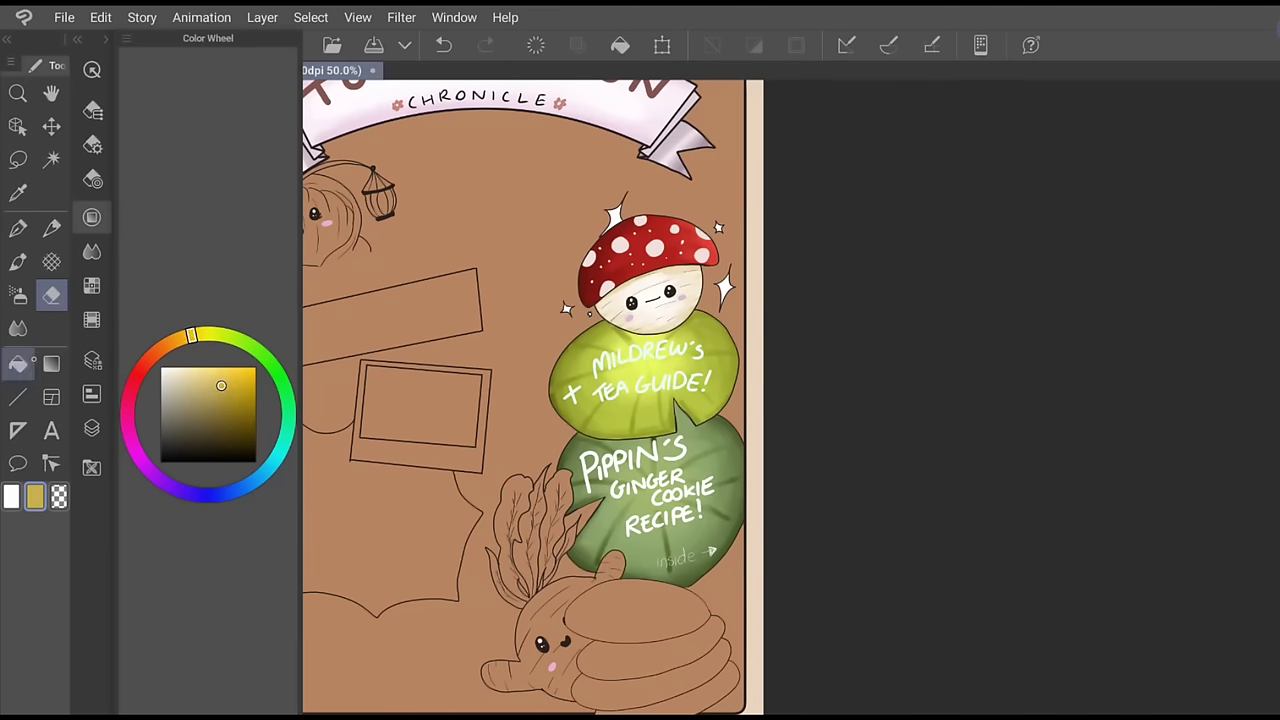
{"action": "left_click", "coordinate": [348, 316]}
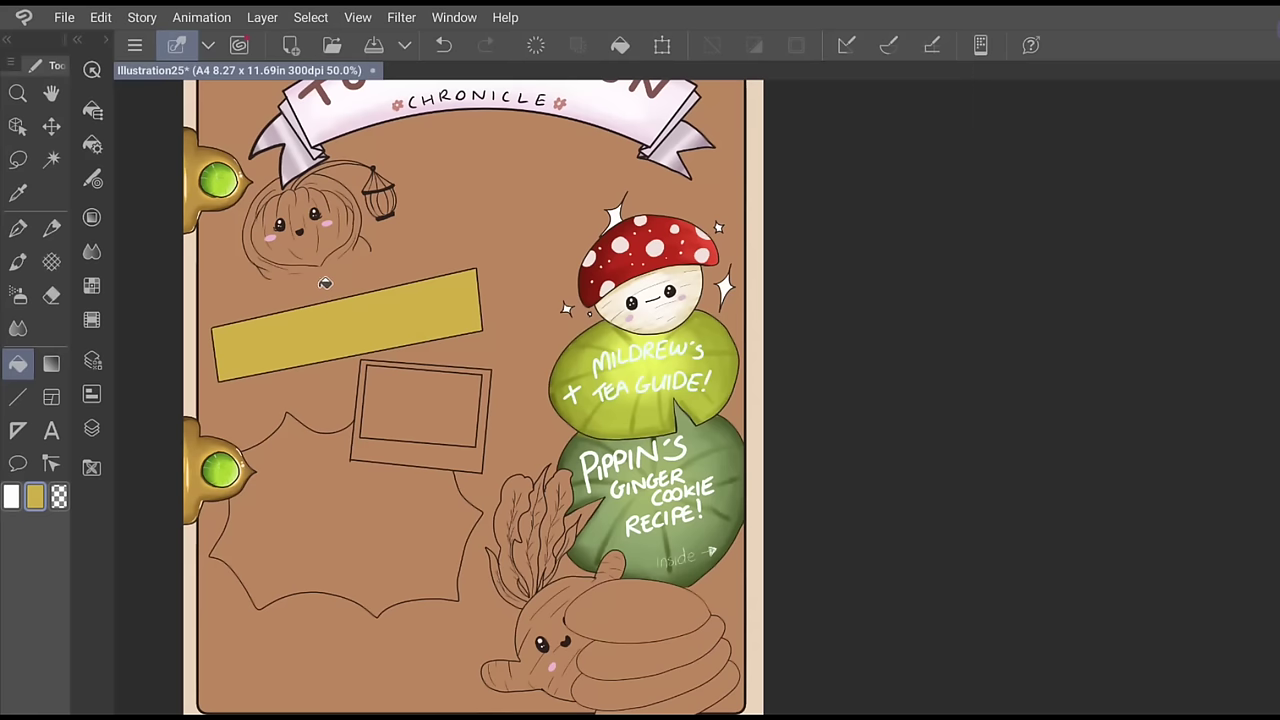
Fill the border of the polaroid frame with an off-white colour
{"action": "left_click", "coordinate": [92, 217]}
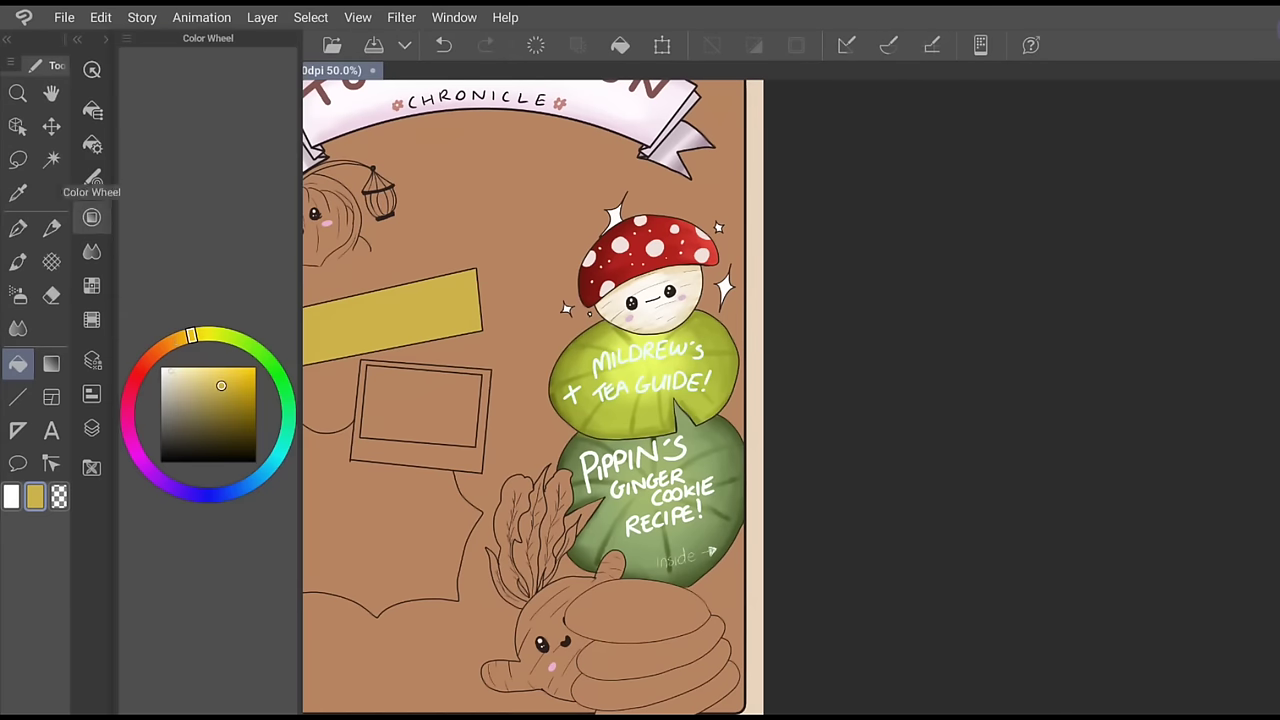
{"action": "left_click", "coordinate": [168, 368]}
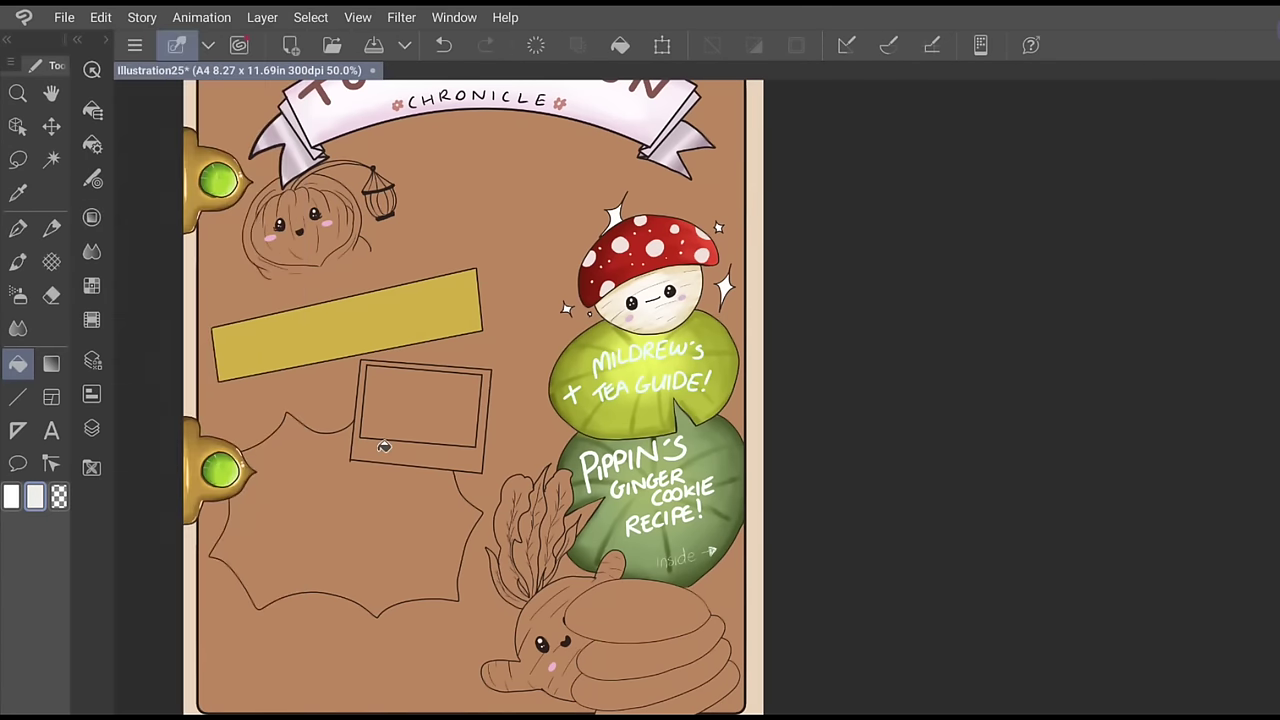
{"action": "left_click", "coordinate": [390, 428]}
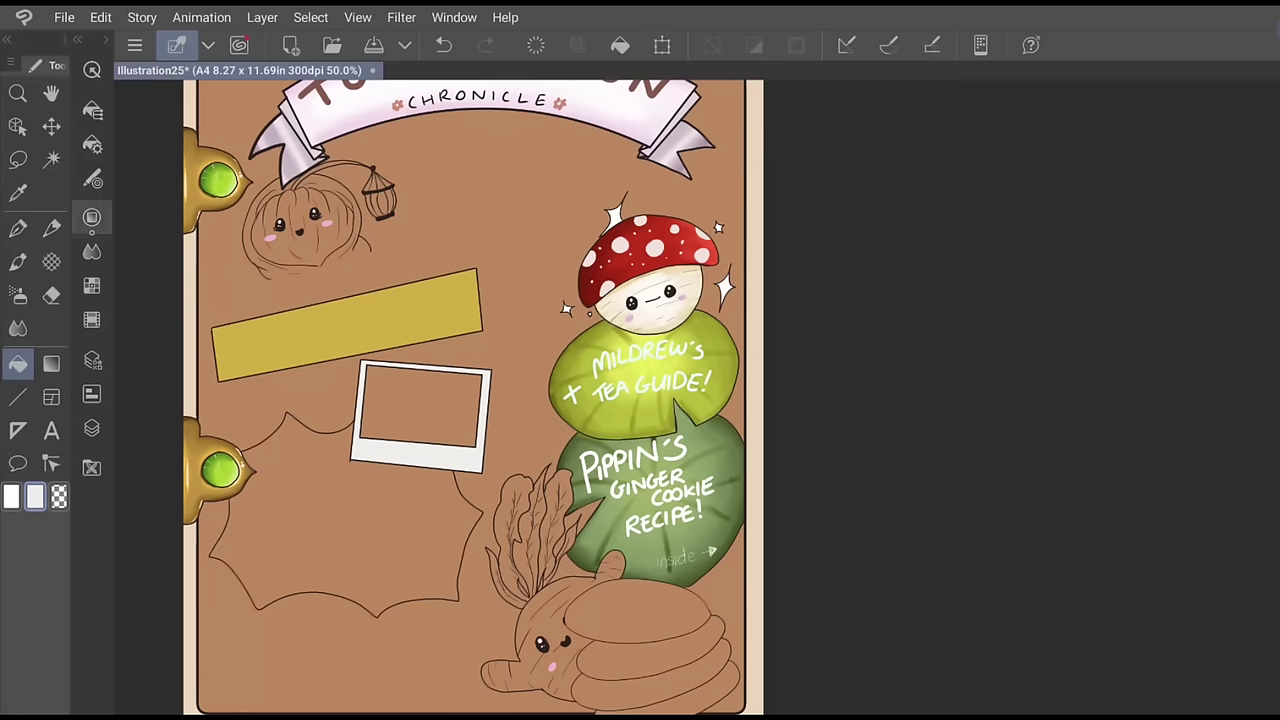
Fill the spiky burst shape below the polaroid with a medium mint green
{"action": "left_click", "coordinate": [92, 217]}
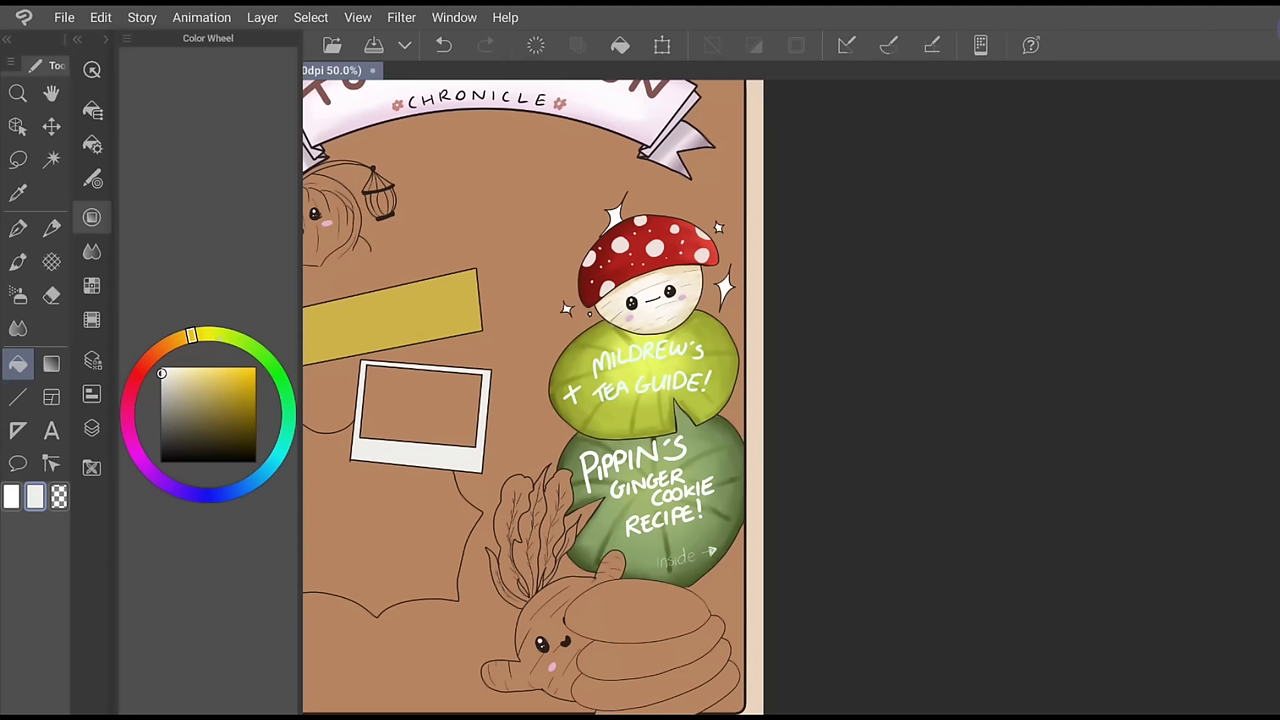
{"action": "mouse_move", "coordinate": [191, 335]}
{"action": "left_mouse_down"}
{"action": "mouse_move", "coordinate": [258, 350]}
{"action": "mouse_move", "coordinate": [245, 340]}
{"action": "mouse_move", "coordinate": [266, 357]}
{"action": "mouse_move", "coordinate": [286, 394]}
{"action": "mouse_move", "coordinate": [283, 450]}
{"action": "mouse_move", "coordinate": [288, 427]}
{"action": "mouse_move", "coordinate": [269, 398]}
{"action": "mouse_move", "coordinate": [215, 382]}
{"action": "left_mouse_up"}
{"action": "left_click", "coordinate": [213, 378]}
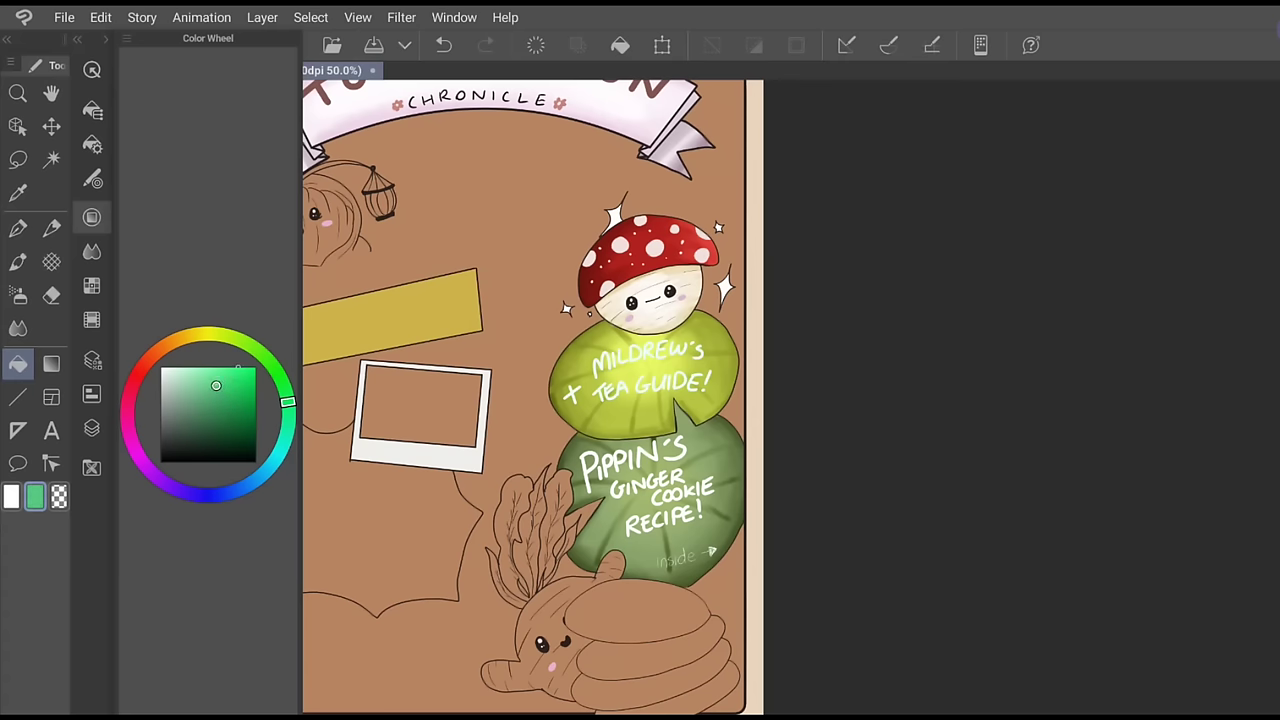
{"action": "left_click", "coordinate": [414, 543]}
{"action": "left_click", "coordinate": [384, 506]}
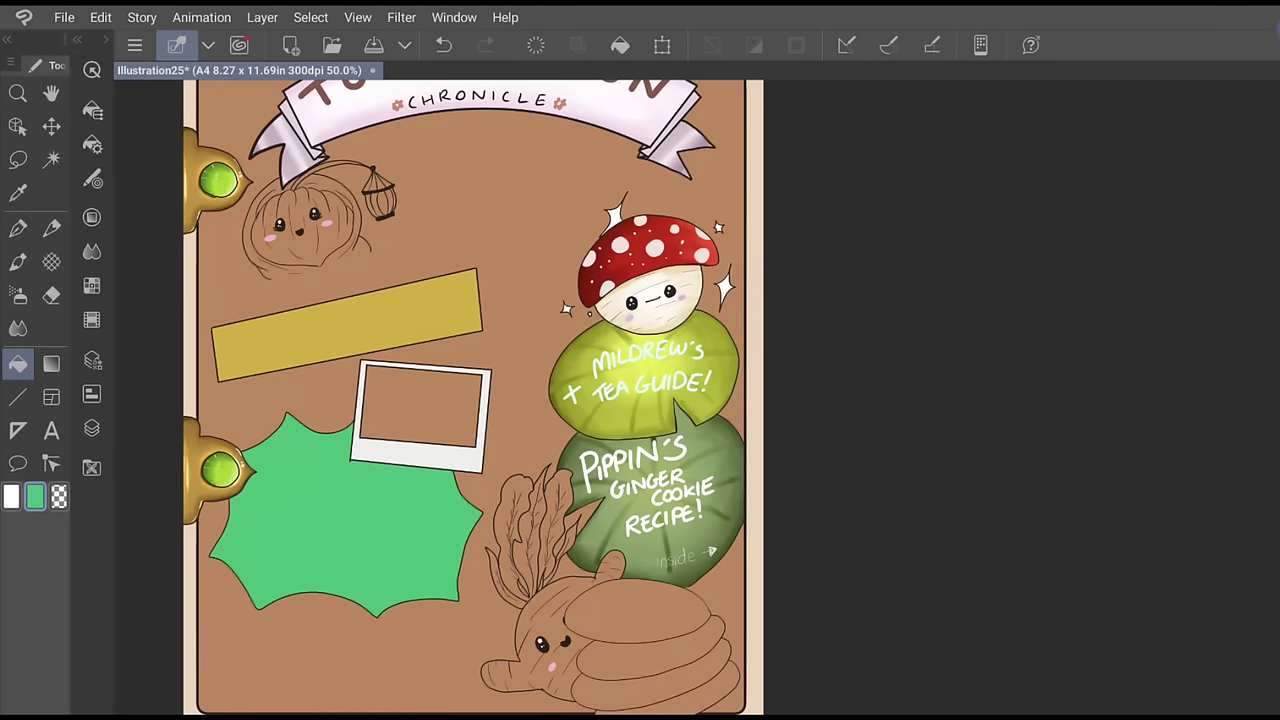
Lock the transparent pixels of Layer 6 and brush soft light-yellow patches along the lower edge of the mustard banner
{"action": "left_click", "coordinate": [91, 428]}
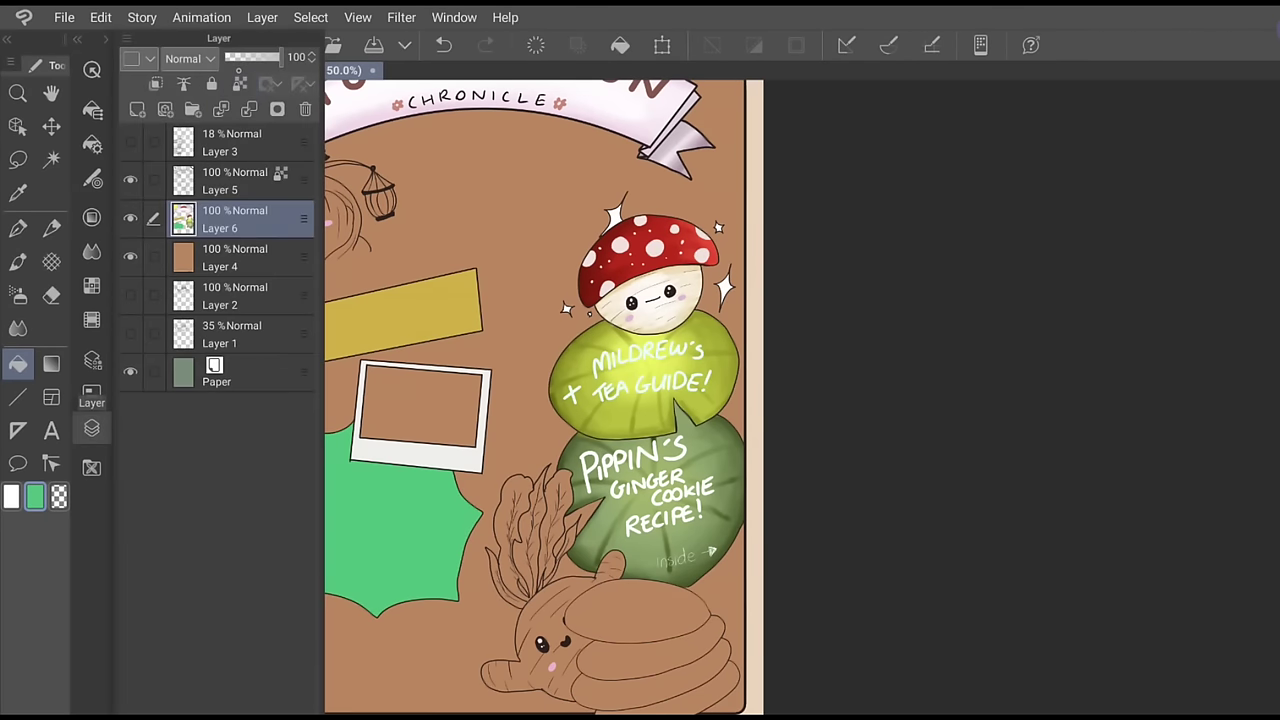
{"action": "left_click", "coordinate": [18, 262]}
{"action": "left_click", "coordinate": [91, 217]}
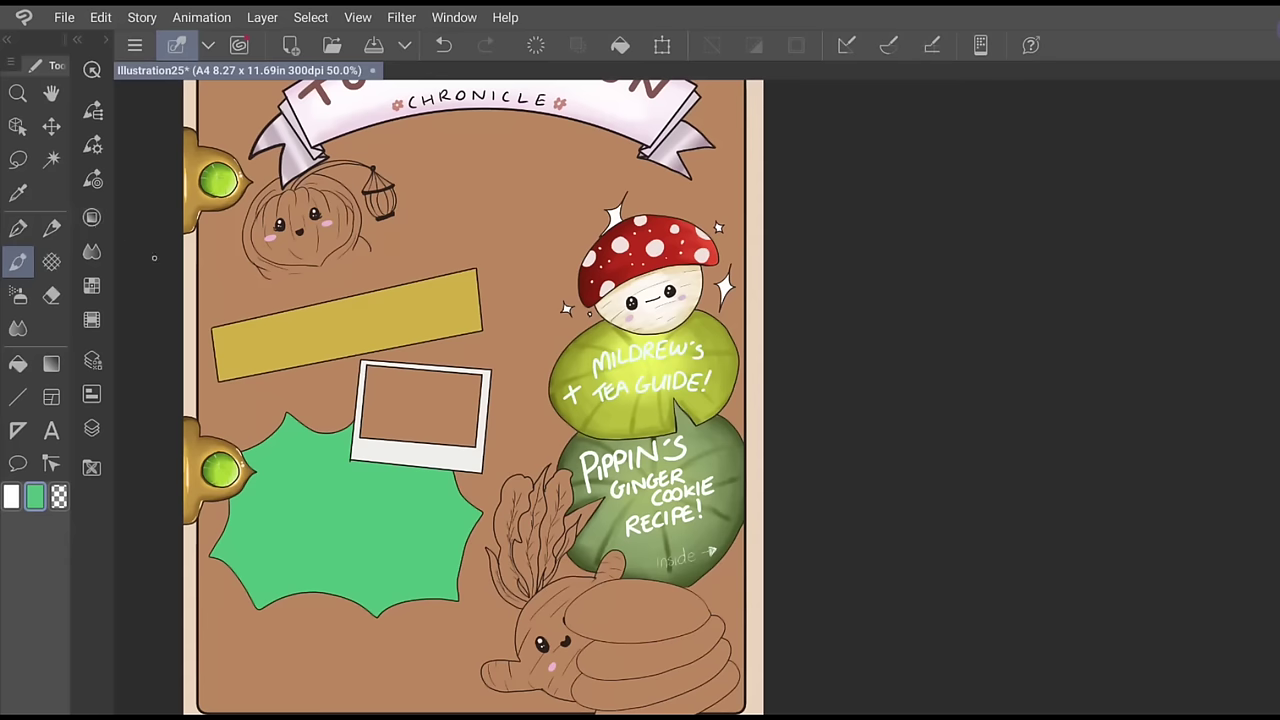
{"action": "mouse_move", "coordinate": [197, 334]}
{"action": "left_mouse_down"}
{"action": "mouse_move", "coordinate": [198, 371]}
{"action": "mouse_move", "coordinate": [182, 373]}
{"action": "mouse_move", "coordinate": [204, 374]}
{"action": "left_mouse_up"}
{"action": "left_click", "coordinate": [91, 217]}
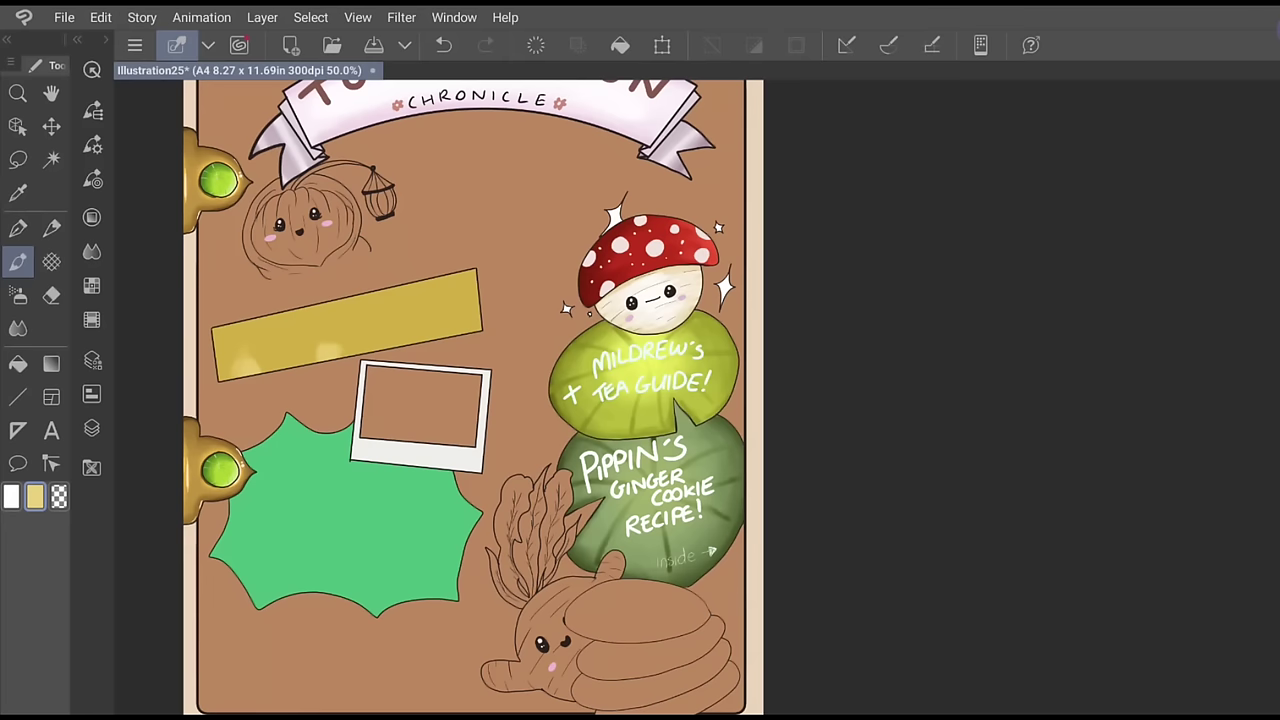
{"action": "left_click_drag", "start_coordinate": [416, 334], "coordinate": [436, 330]}
{"action": "left_click_drag", "start_coordinate": [338, 352], "coordinate": [346, 340]}
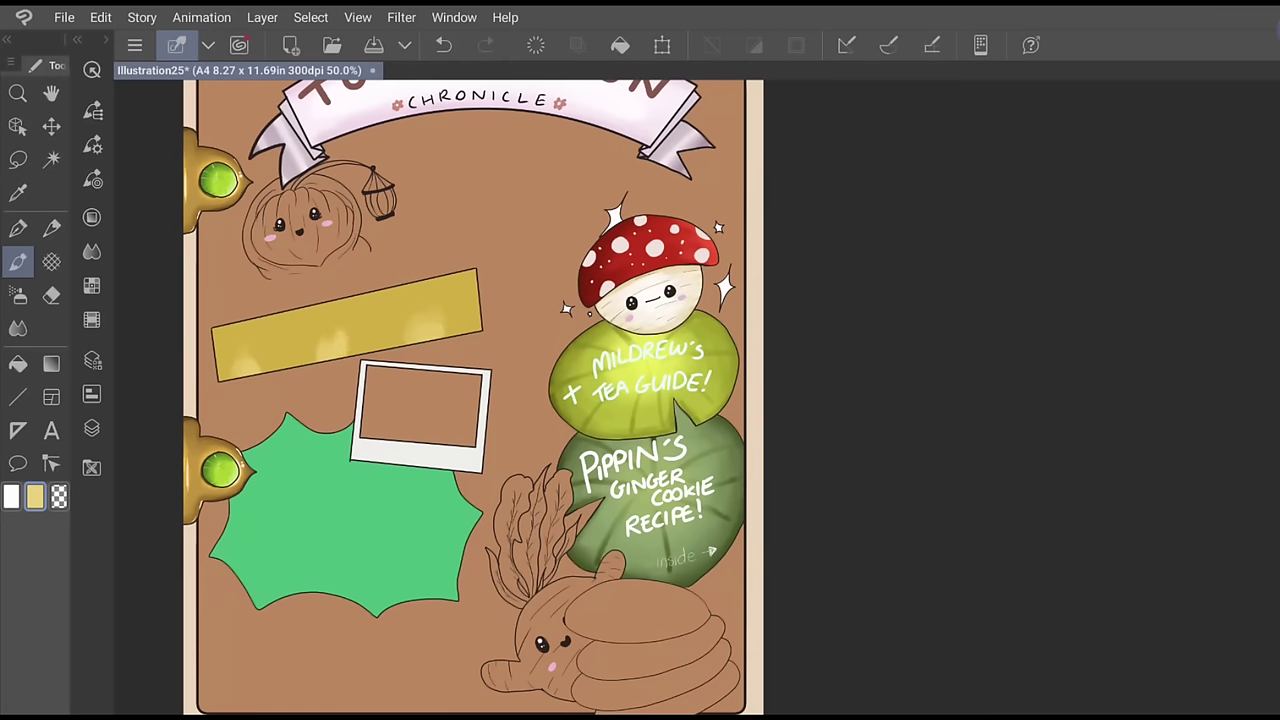
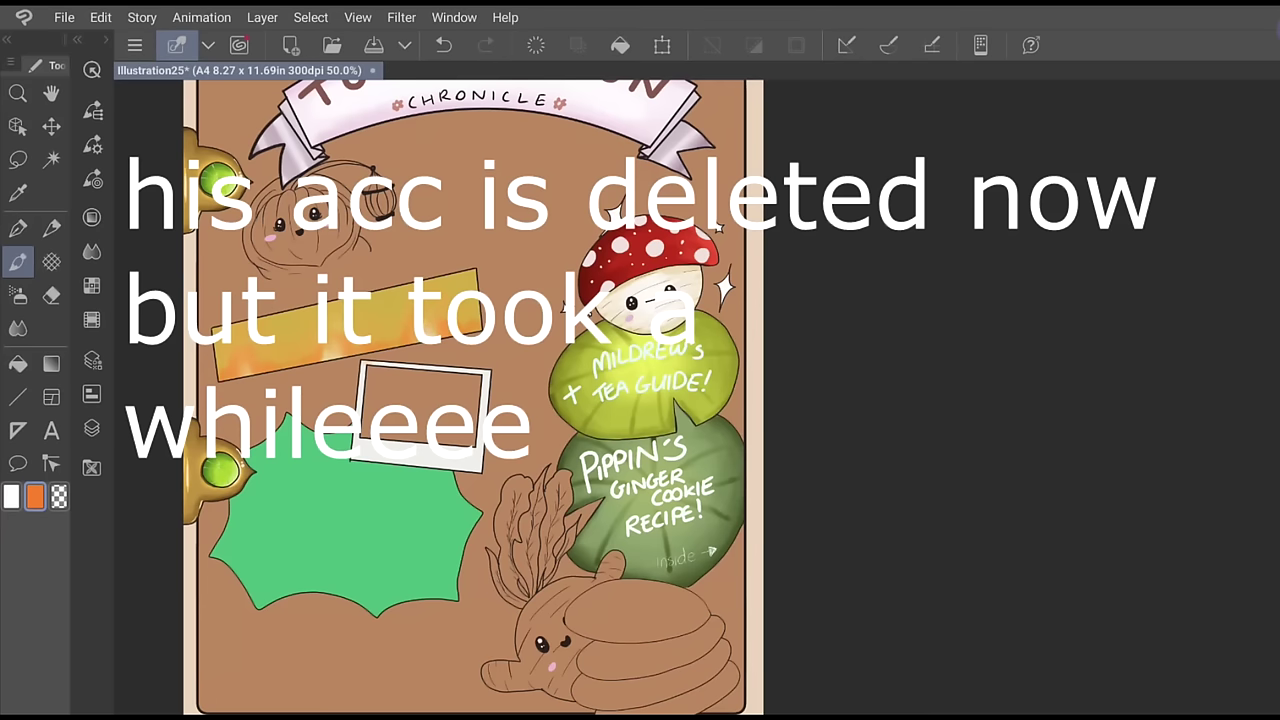
Brush wavy bright-yellow highlights across the upper half of the slanted banner
{"action": "left_click", "coordinate": [91, 217]}
{"action": "left_click", "coordinate": [199, 334]}
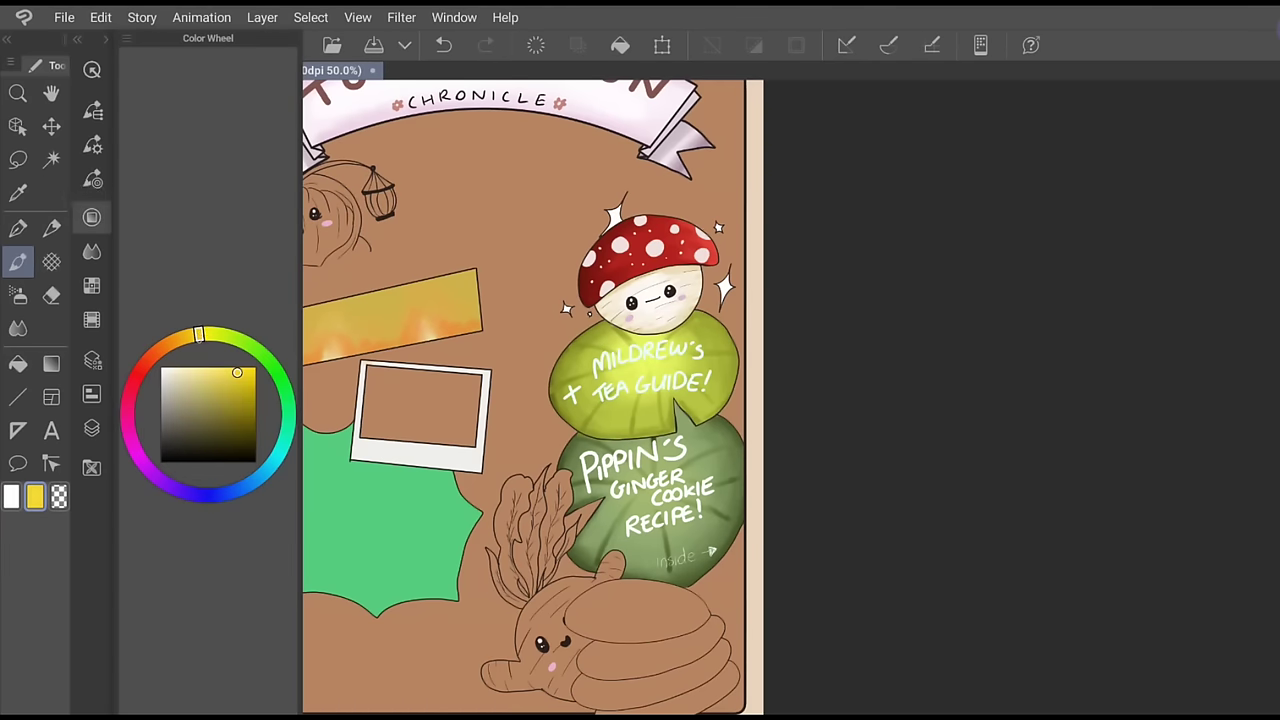
{"action": "left_click", "coordinate": [211, 369]}
{"action": "left_click", "coordinate": [91, 217]}
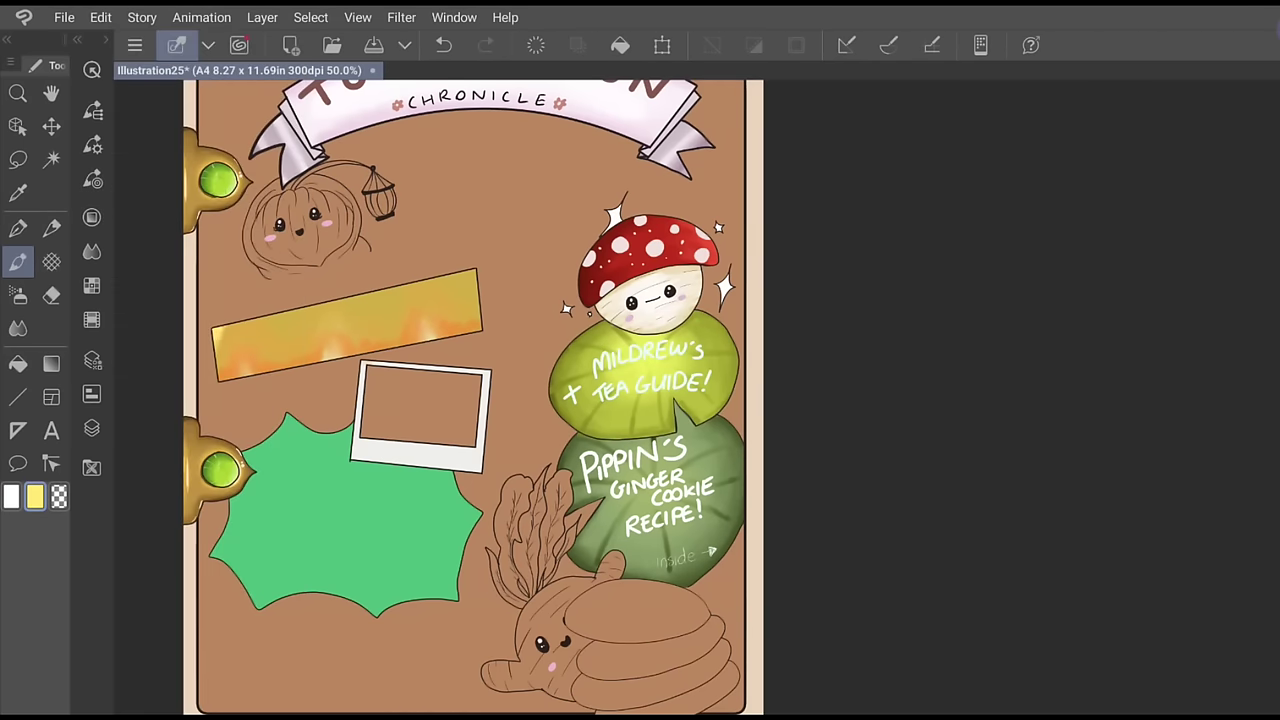
{"action": "mouse_move", "coordinate": [232, 324]}
{"action": "left_mouse_down"}
{"action": "mouse_move", "coordinate": [272, 340]}
{"action": "mouse_move", "coordinate": [294, 314]}
{"action": "mouse_move", "coordinate": [364, 318]}
{"action": "mouse_move", "coordinate": [405, 310]}
{"action": "mouse_move", "coordinate": [412, 290]}
{"action": "mouse_move", "coordinate": [474, 286]}
{"action": "left_mouse_up"}
Switch to the Turnip pen and set the drawing colour to white
{"action": "left_click", "coordinate": [17, 228]}
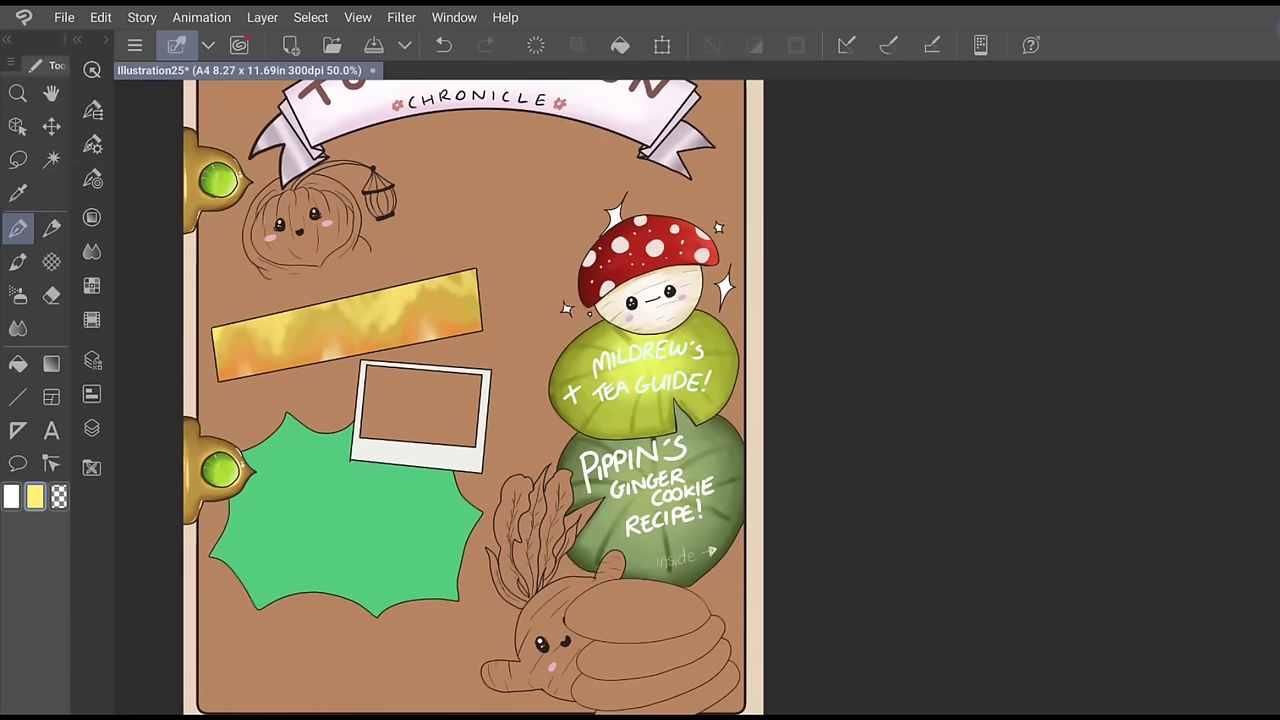
{"action": "left_click", "coordinate": [92, 144]}
{"action": "left_click", "coordinate": [203, 107]}
{"action": "left_click", "coordinate": [92, 217]}
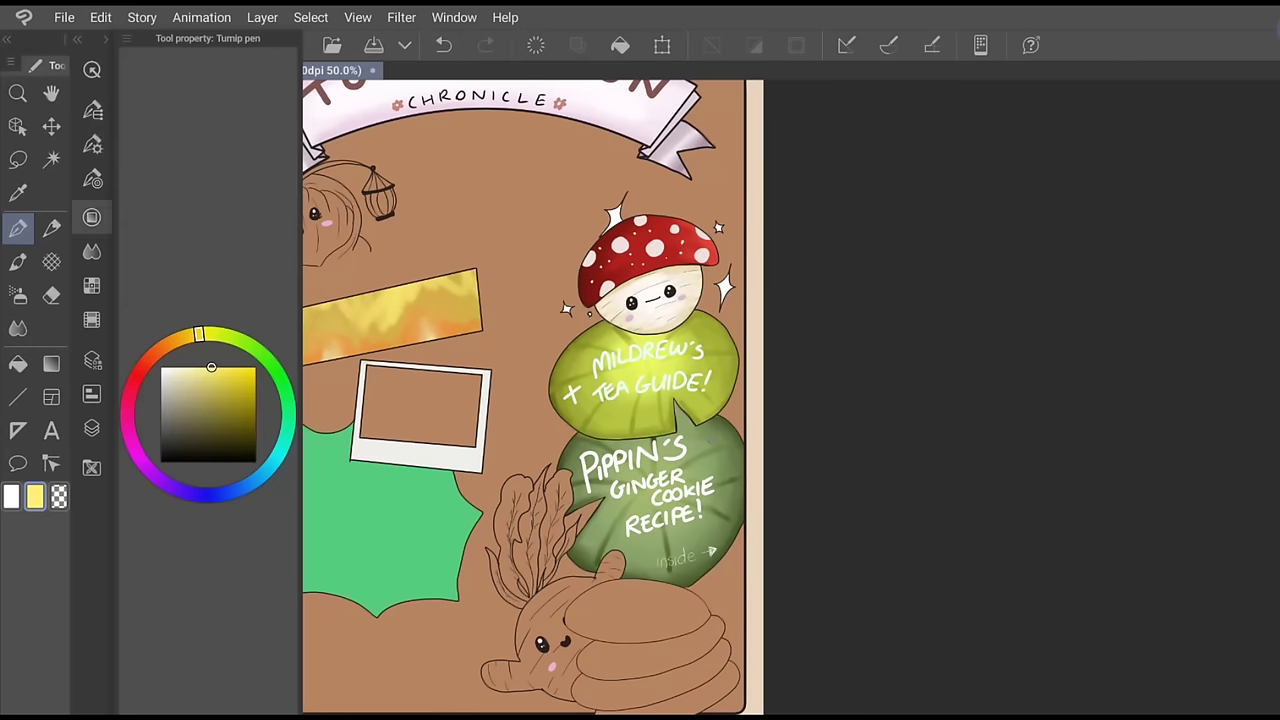
{"action": "left_click_drag", "start_coordinate": [177, 383], "coordinate": [160, 368]}
Show the sketched text on Layer 3 and set the Turnip pen's brush size to 13.4
{"action": "left_click", "coordinate": [92, 428]}
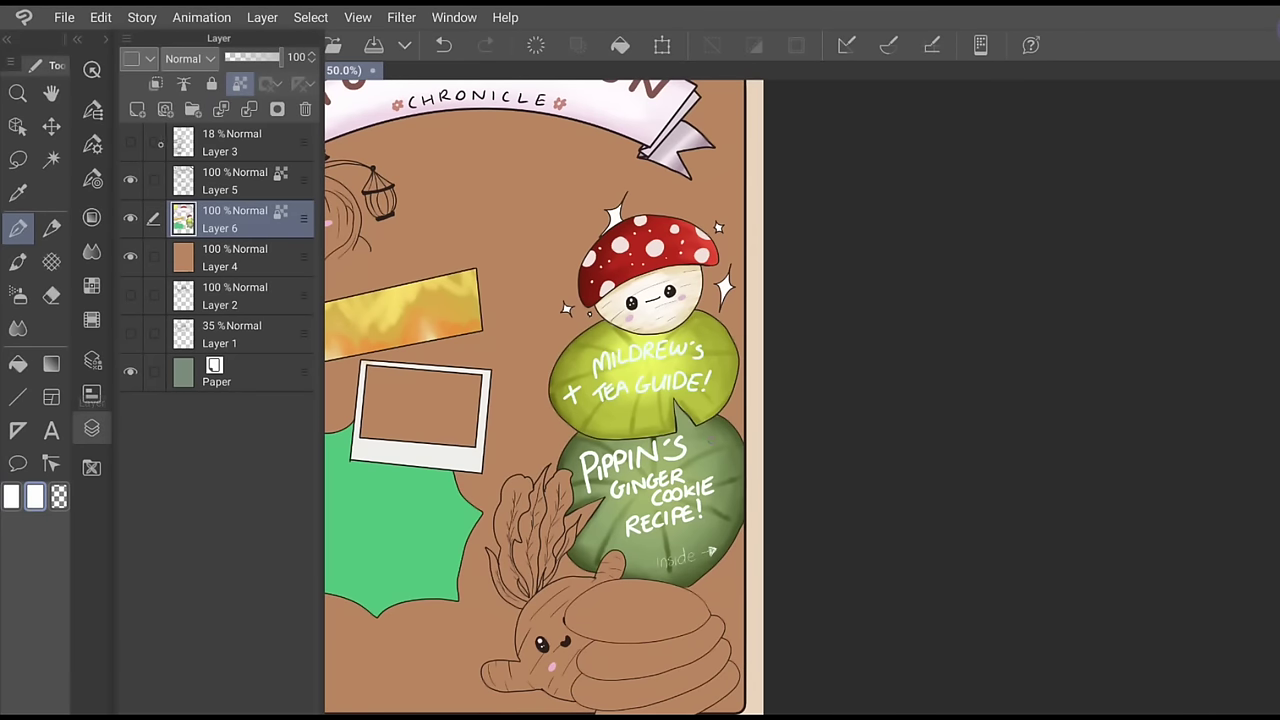
{"action": "left_click", "coordinate": [130, 142]}
{"action": "left_click", "coordinate": [92, 145]}
{"action": "left_click_drag", "start_coordinate": [189, 106], "coordinate": [195, 106]}
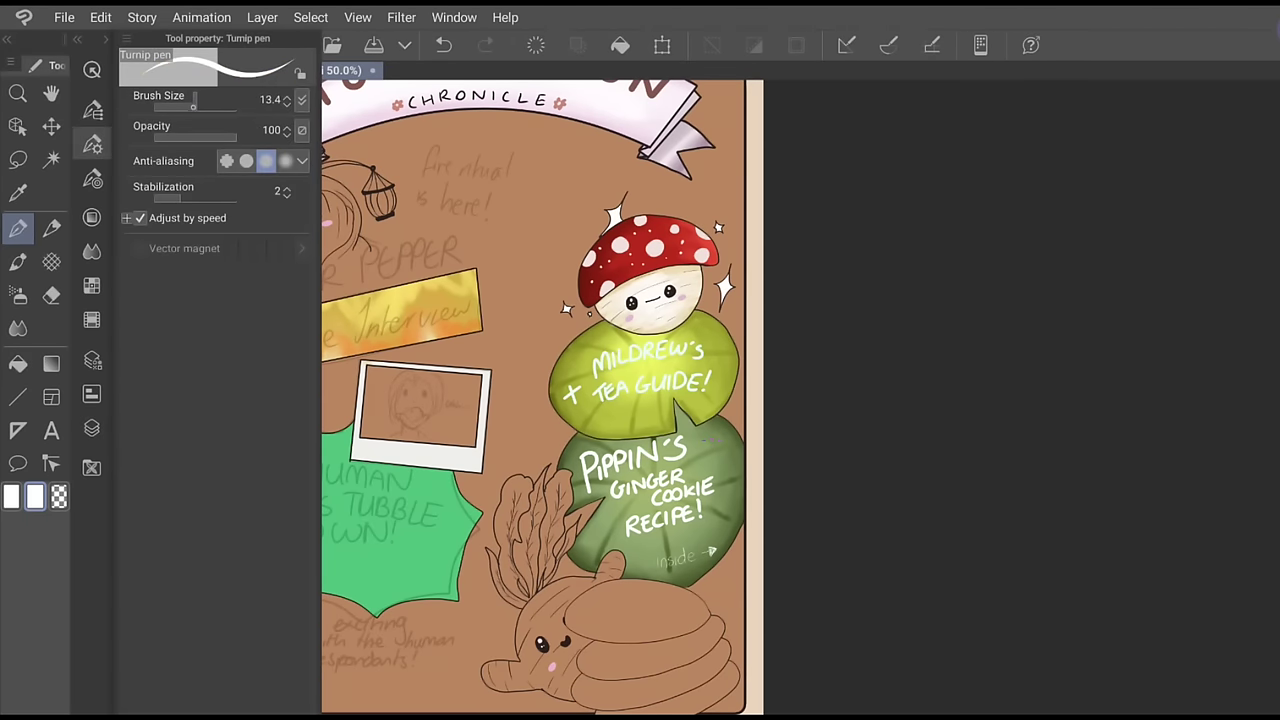
{"action": "left_click", "coordinate": [92, 144]}
Hand-letter "EXCLUSIVE" in white on the yellow banner over the sketched word, using a brush size of 23.5
{"action": "scroll", "coordinate": [420, 410], "scroll_direction": "up", "scroll_amount": 5}
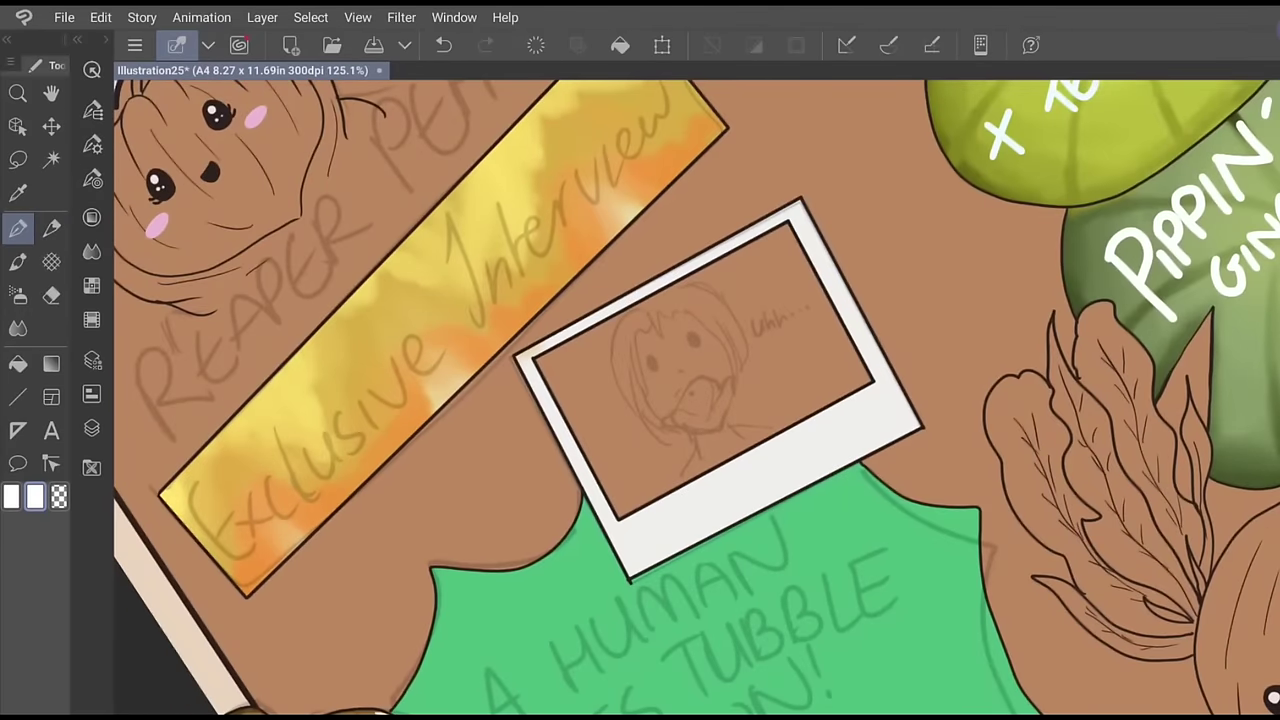
{"action": "mouse_move", "coordinate": [213, 470]}
{"action": "left_mouse_down"}
{"action": "mouse_move", "coordinate": [197, 500]}
{"action": "mouse_move", "coordinate": [233, 553]}
{"action": "mouse_move", "coordinate": [268, 538]}
{"action": "left_mouse_up"}
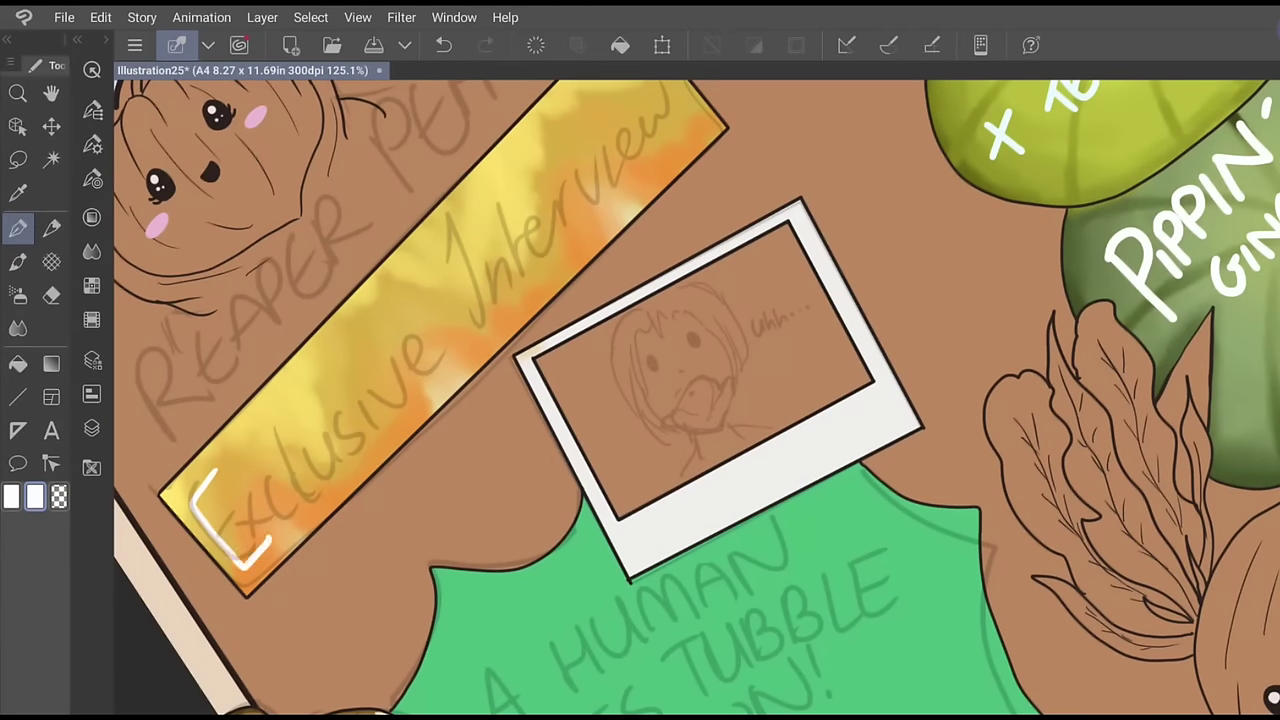
{"action": "left_click", "coordinate": [443, 45]}
{"action": "left_click", "coordinate": [92, 145]}
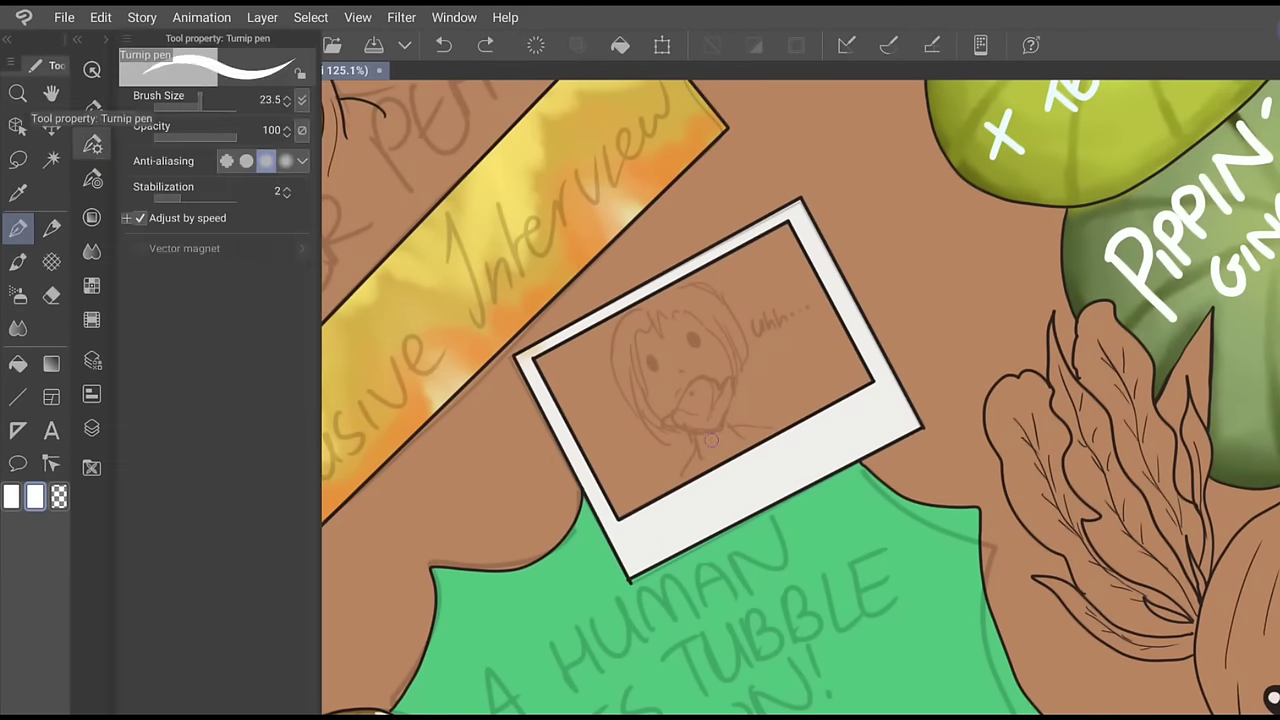
{"action": "left_click", "coordinate": [92, 145]}
{"action": "mouse_move", "coordinate": [200, 475]}
{"action": "left_mouse_down"}
{"action": "mouse_move", "coordinate": [193, 508]}
{"action": "mouse_move", "coordinate": [240, 560]}
{"action": "mouse_move", "coordinate": [266, 538]}
{"action": "mouse_move", "coordinate": [230, 508]}
{"action": "mouse_move", "coordinate": [265, 532]}
{"action": "left_mouse_up"}
{"action": "mouse_move", "coordinate": [241, 501]}
{"action": "left_mouse_down"}
{"action": "mouse_move", "coordinate": [247, 532]}
{"action": "mouse_move", "coordinate": [297, 503]}
{"action": "left_mouse_up"}
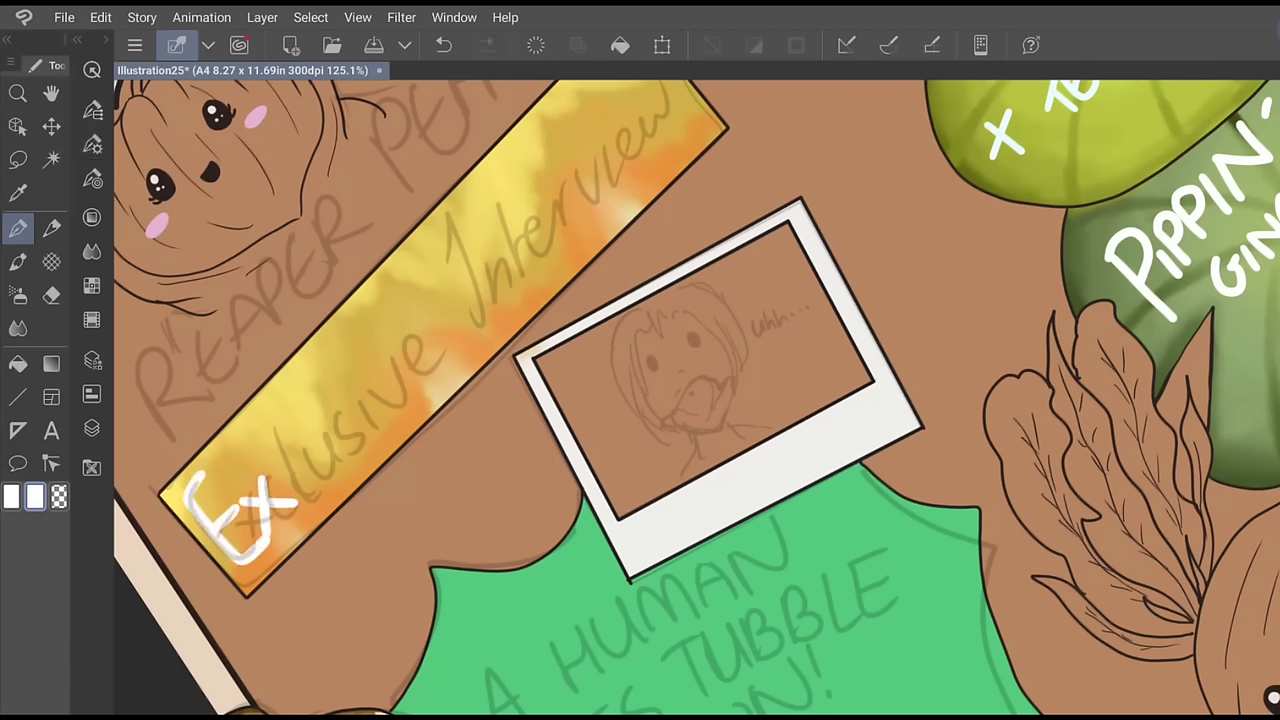
{"action": "mouse_move", "coordinate": [286, 451]}
{"action": "left_mouse_down"}
{"action": "mouse_move", "coordinate": [312, 480]}
{"action": "mouse_move", "coordinate": [352, 420]}
{"action": "mouse_move", "coordinate": [360, 440]}
{"action": "left_mouse_up"}
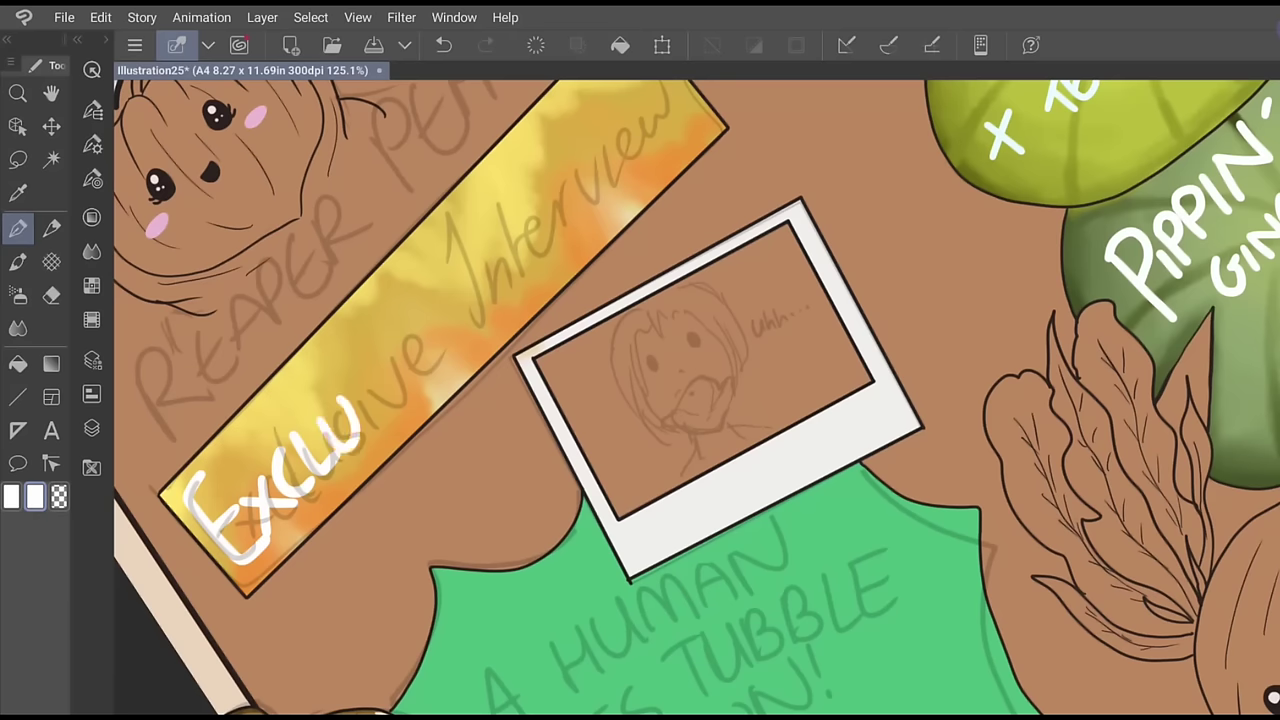
{"action": "mouse_move", "coordinate": [388, 384]}
{"action": "left_mouse_down"}
{"action": "mouse_move", "coordinate": [364, 424]}
{"action": "mouse_move", "coordinate": [432, 328]}
{"action": "mouse_move", "coordinate": [462, 332]}
{"action": "mouse_move", "coordinate": [410, 312]}
{"action": "left_mouse_up"}
Hand-letter "INTERVIEW" in white along the rest of the yellow banner, following the sketched word
{"action": "left_click_drag", "start_coordinate": [697, 397], "coordinate": [519, 576]}
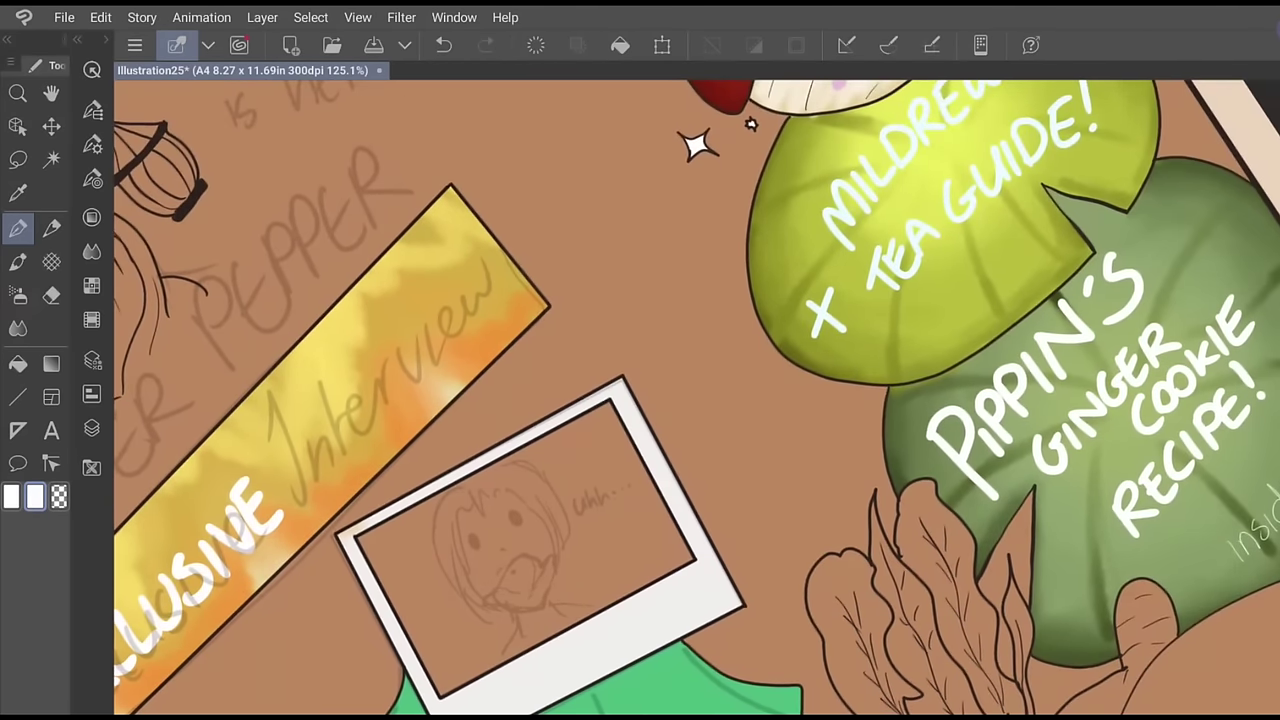
{"action": "left_click_drag", "start_coordinate": [262, 399], "coordinate": [310, 487]}
{"action": "left_click_drag", "start_coordinate": [301, 434], "coordinate": [325, 473]}
{"action": "left_click_drag", "start_coordinate": [308, 437], "coordinate": [347, 447]}
{"action": "mouse_move", "coordinate": [318, 400]}
{"action": "left_mouse_down"}
{"action": "mouse_move", "coordinate": [342, 376]}
{"action": "mouse_move", "coordinate": [334, 430]}
{"action": "mouse_move", "coordinate": [396, 390]}
{"action": "left_mouse_up"}
{"action": "mouse_move", "coordinate": [366, 396]}
{"action": "left_mouse_down"}
{"action": "mouse_move", "coordinate": [384, 380]}
{"action": "mouse_move", "coordinate": [362, 374]}
{"action": "left_mouse_up"}
{"action": "left_click_drag", "start_coordinate": [354, 378], "coordinate": [404, 352]}
{"action": "mouse_move", "coordinate": [384, 356]}
{"action": "left_mouse_down"}
{"action": "mouse_move", "coordinate": [406, 344]}
{"action": "mouse_move", "coordinate": [432, 374]}
{"action": "left_mouse_up"}
{"action": "left_click_drag", "start_coordinate": [410, 328], "coordinate": [430, 358]}
{"action": "mouse_move", "coordinate": [430, 358]}
{"action": "left_mouse_down"}
{"action": "mouse_move", "coordinate": [447, 306]}
{"action": "mouse_move", "coordinate": [442, 340]}
{"action": "left_mouse_up"}
{"action": "mouse_move", "coordinate": [466, 294]}
{"action": "left_mouse_down"}
{"action": "mouse_move", "coordinate": [458, 318]}
{"action": "mouse_move", "coordinate": [492, 310]}
{"action": "left_mouse_up"}
{"action": "mouse_move", "coordinate": [468, 304]}
{"action": "left_mouse_down"}
{"action": "mouse_move", "coordinate": [480, 296]}
{"action": "mouse_move", "coordinate": [464, 280]}
{"action": "left_mouse_up"}
{"action": "mouse_move", "coordinate": [476, 282]}
{"action": "left_mouse_down"}
{"action": "mouse_move", "coordinate": [516, 290]}
{"action": "mouse_move", "coordinate": [520, 244]}
{"action": "left_mouse_up"}
{"action": "scroll", "coordinate": [697, 397], "scroll_direction": "down", "scroll_amount": 3}
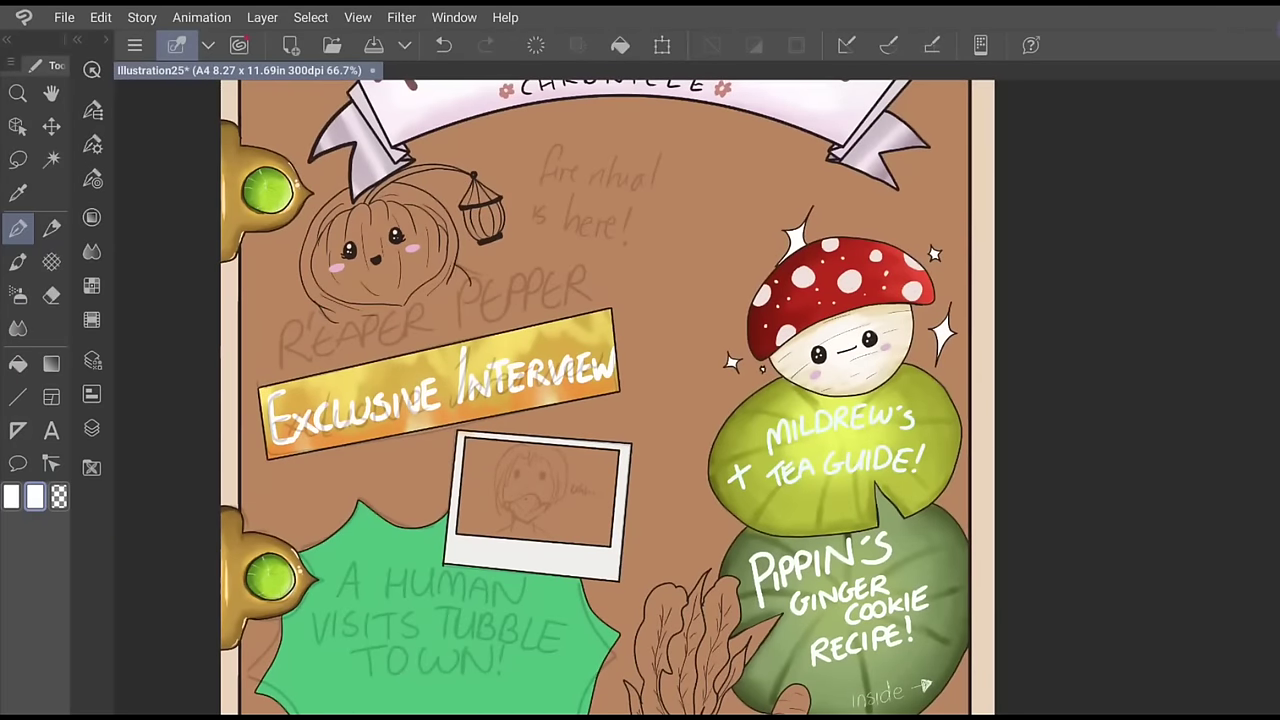
Set the Turnip pen's brush size to 6.4 and the drawing colour to golden yellow
{"action": "scroll", "coordinate": [520, 390], "scroll_direction": "up", "scroll_amount": 3}
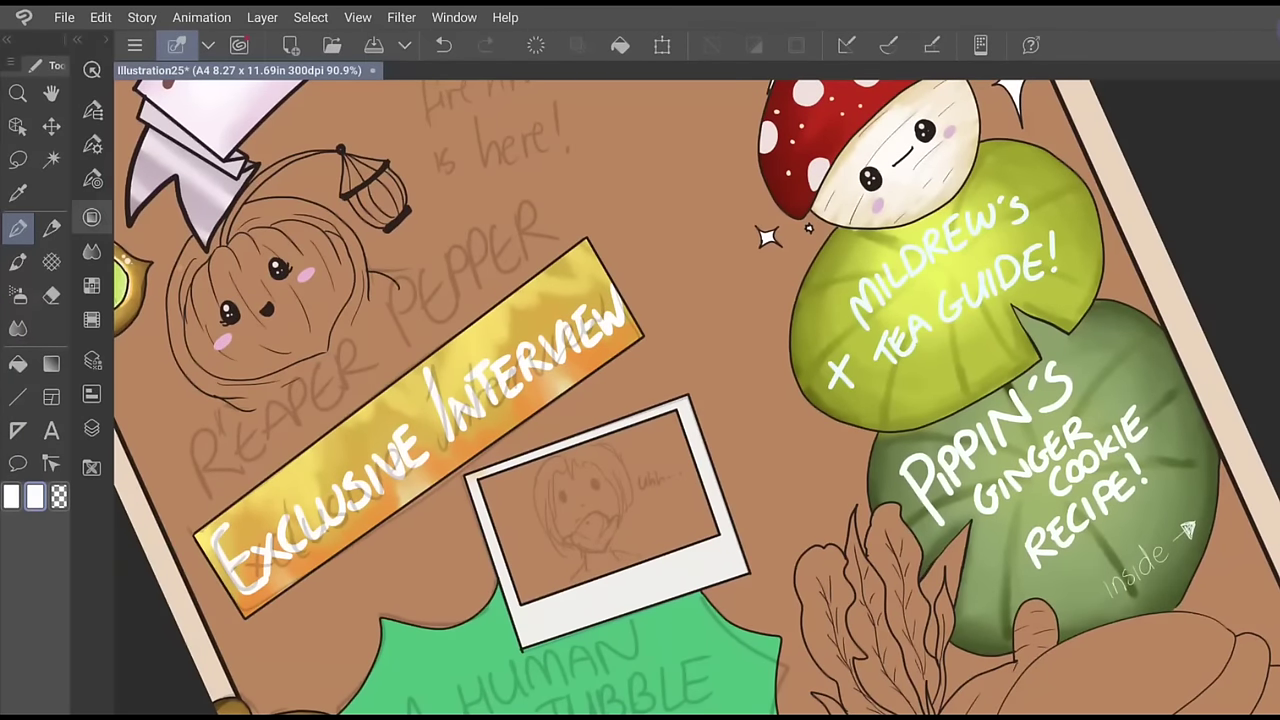
{"action": "left_click", "coordinate": [89, 220]}
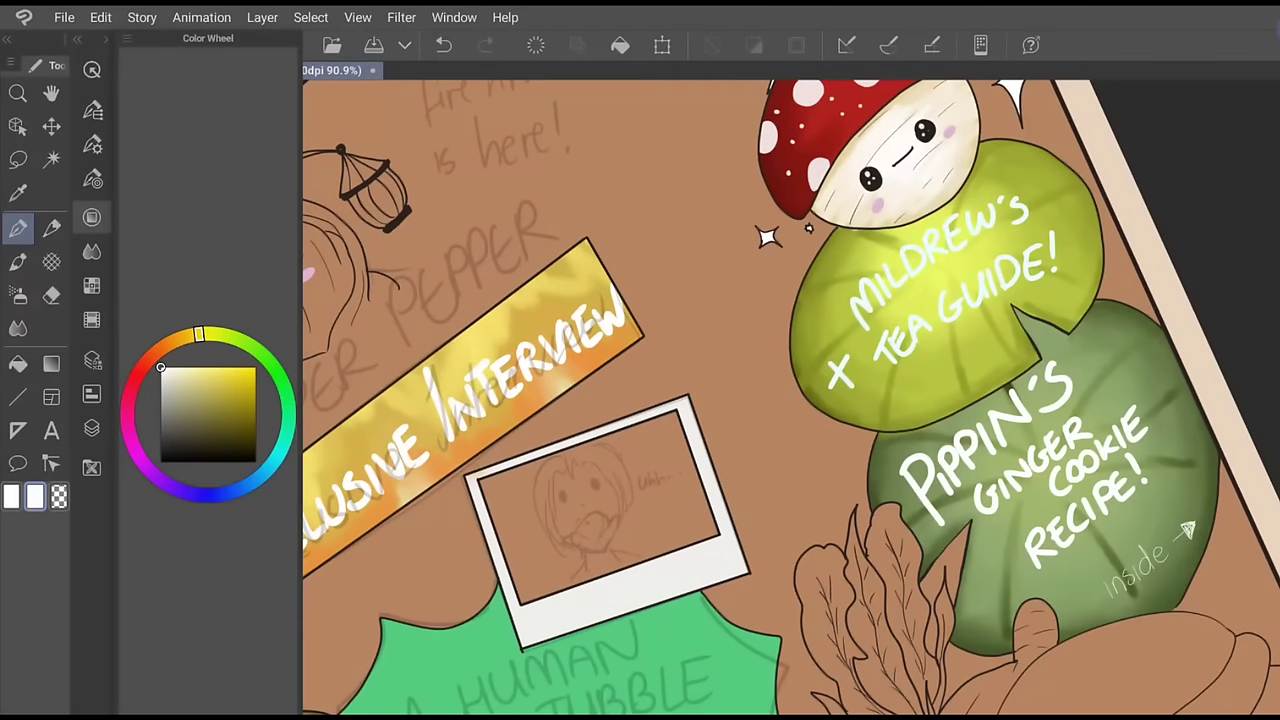
{"action": "left_click", "coordinate": [92, 217]}
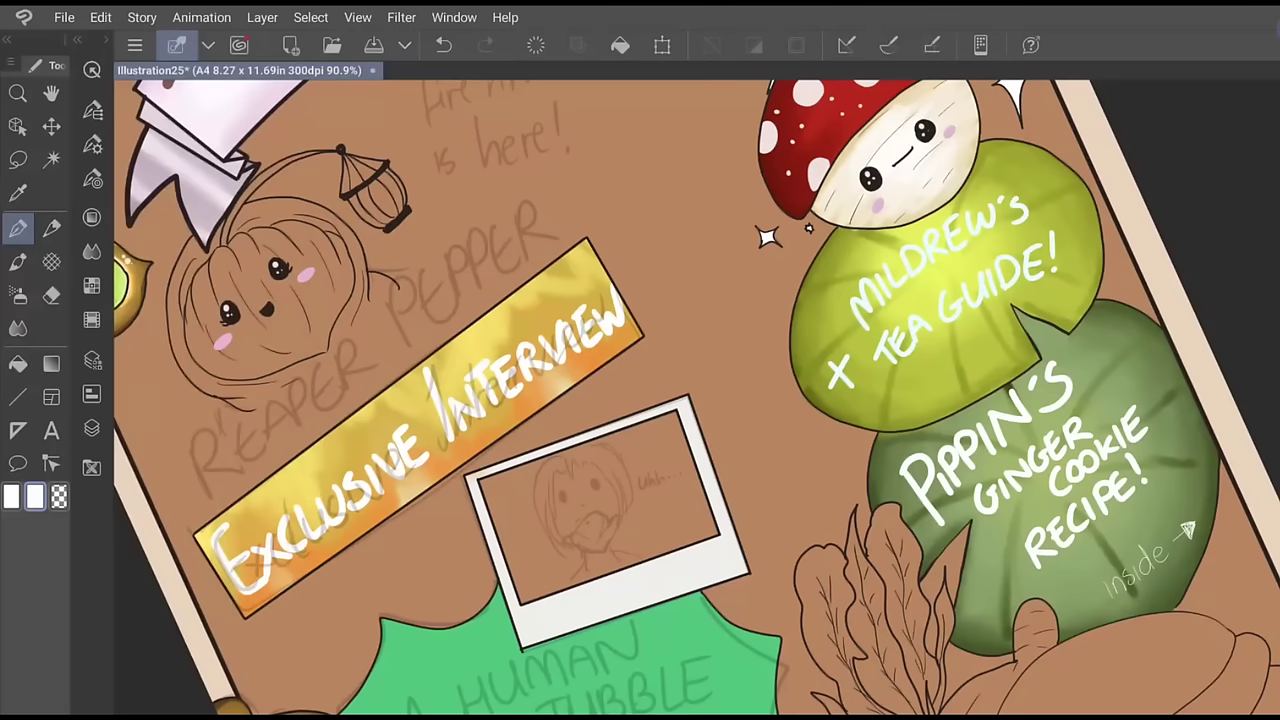
{"action": "left_click", "coordinate": [92, 143]}
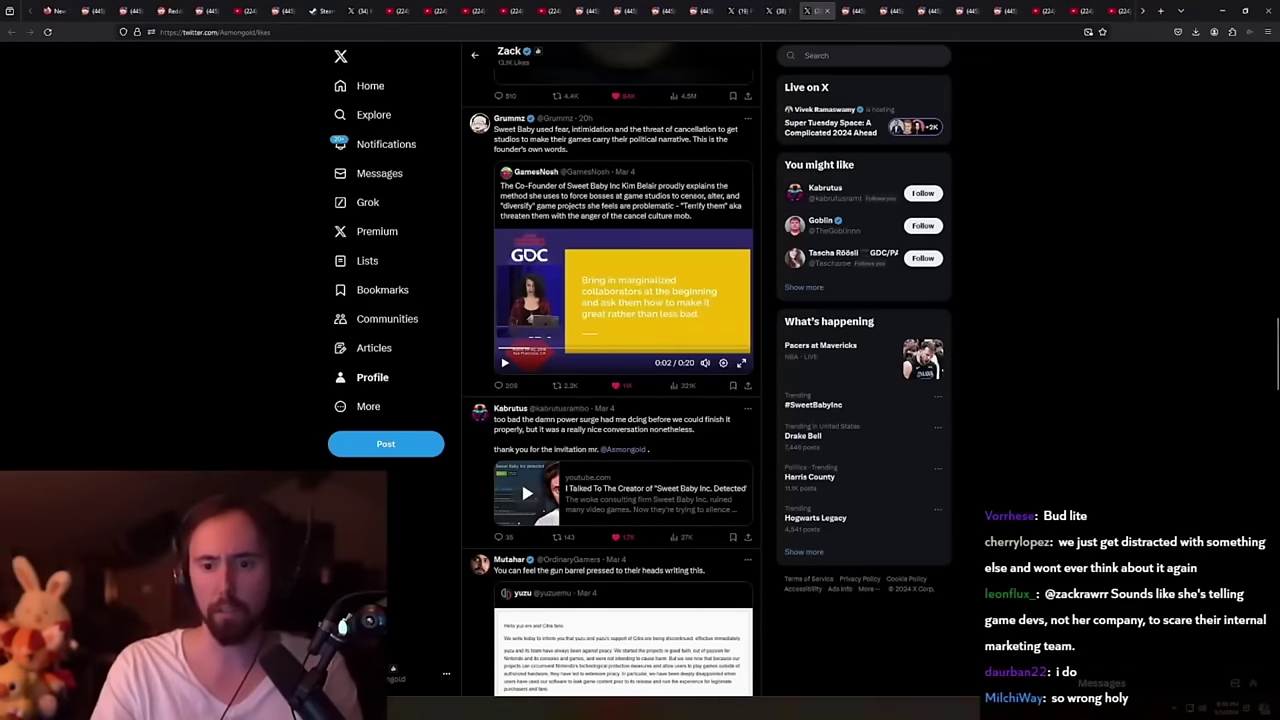
{"action": "key", "text": "alt+Tab"}
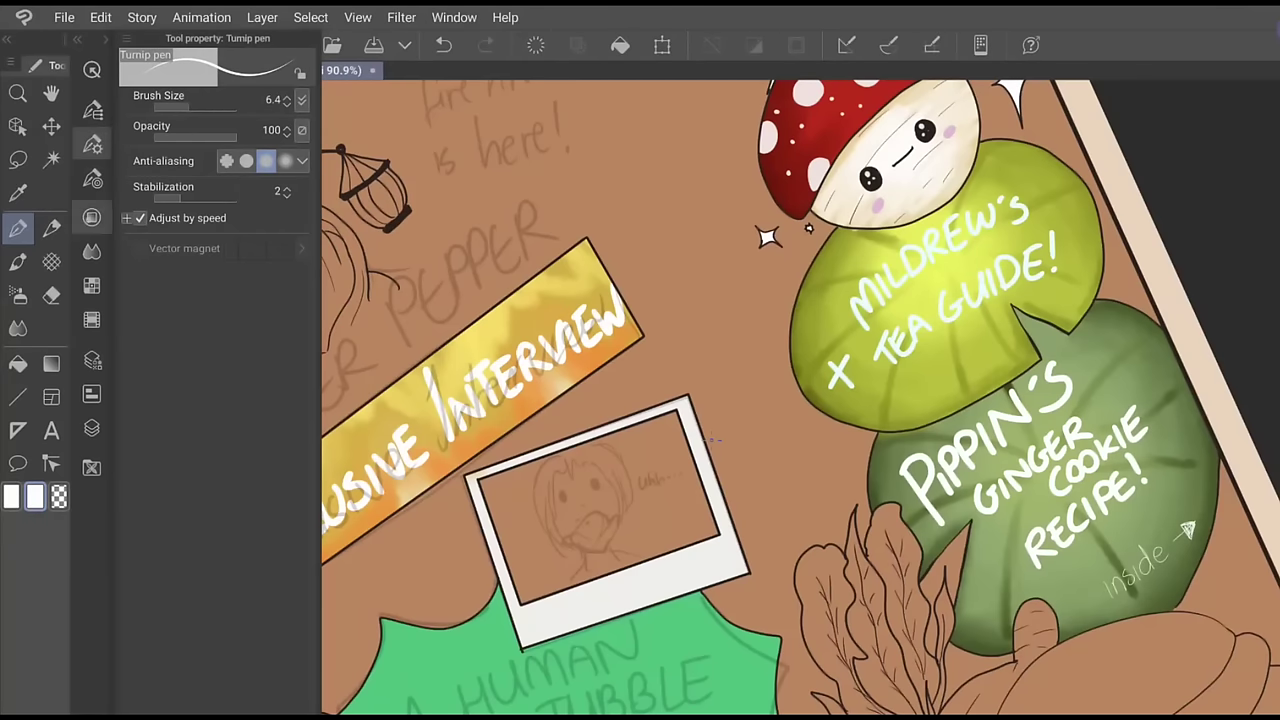
{"action": "left_click", "coordinate": [92, 217]}
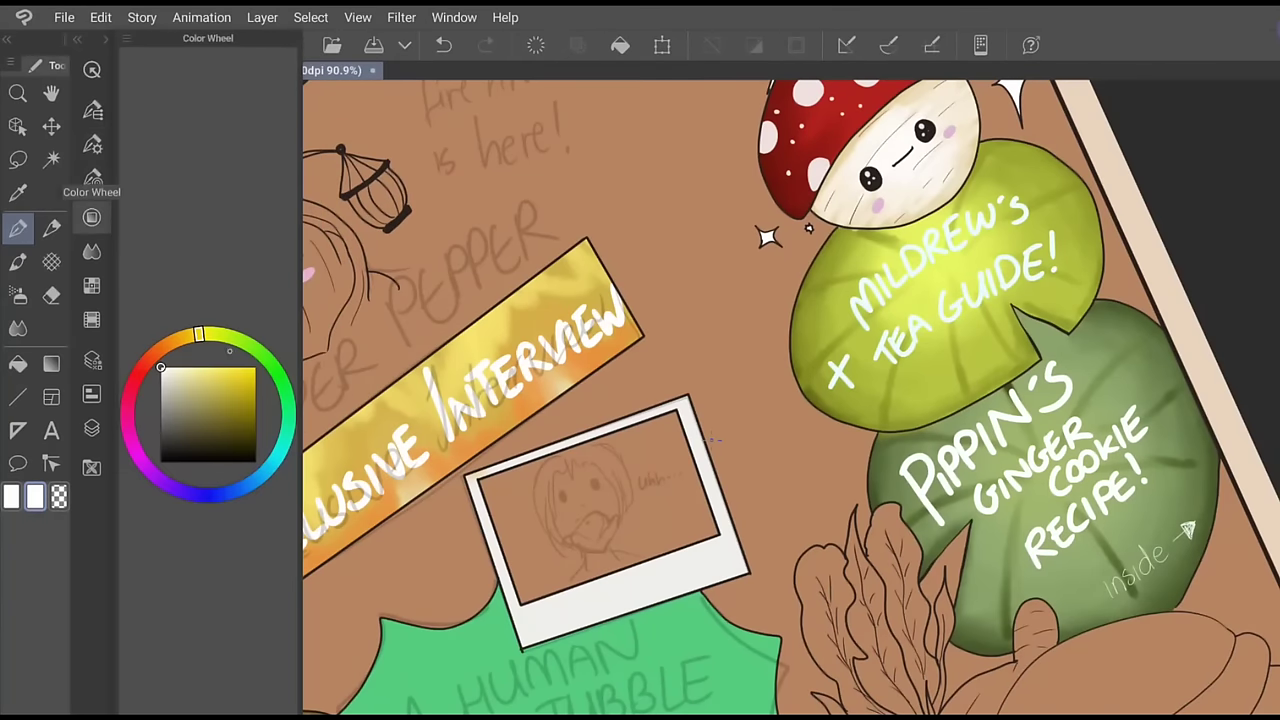
{"action": "left_click", "coordinate": [137, 376]}
{"action": "left_click", "coordinate": [204, 361]}
{"action": "left_click", "coordinate": [192, 335]}
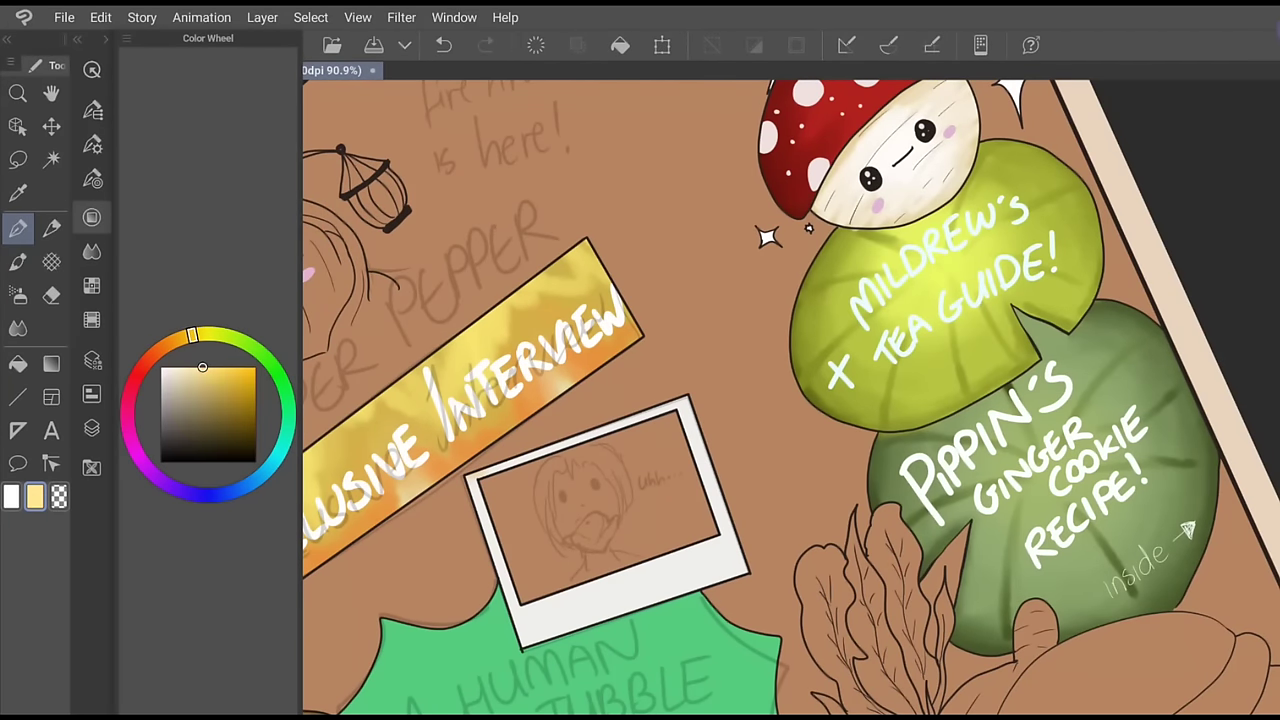
{"action": "left_click", "coordinate": [226, 367]}
{"action": "left_click", "coordinate": [92, 217]}
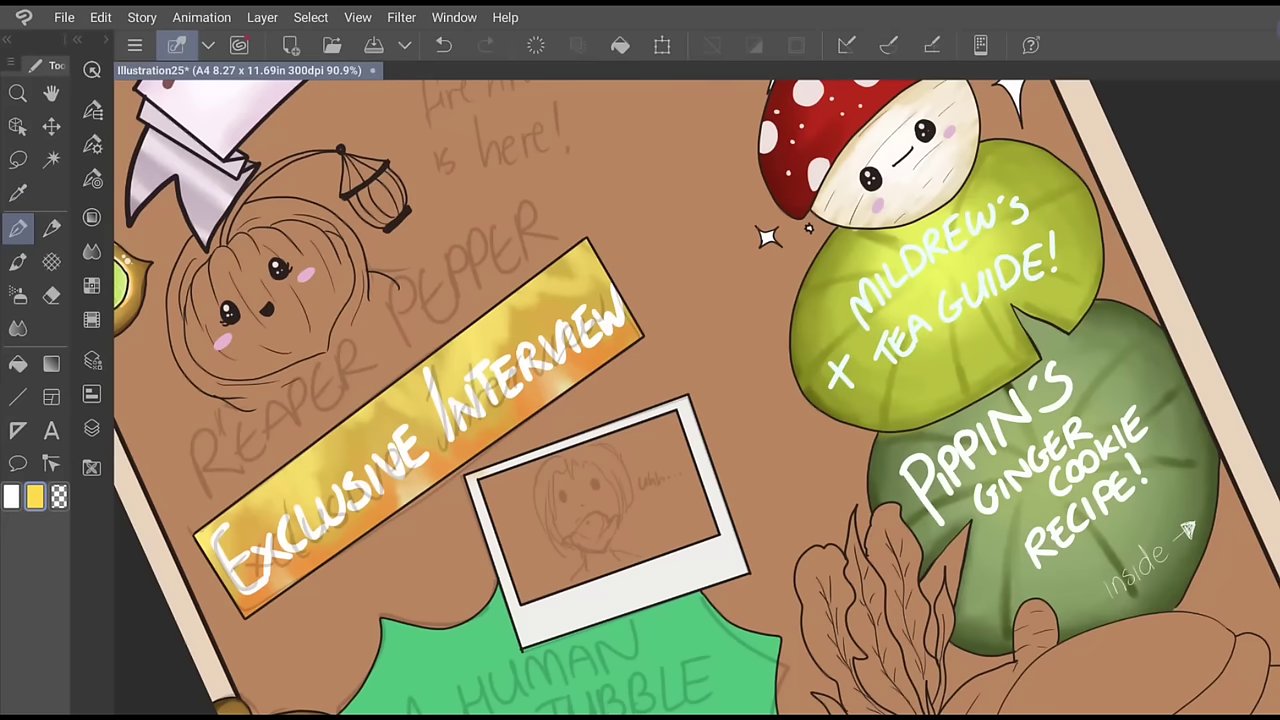
Outline "REAPER PEPPER" in yellow block letters above the banner, following the sketched words
{"action": "left_click", "coordinate": [92, 428]}
{"action": "left_click", "coordinate": [240, 84]}
{"action": "left_click", "coordinate": [92, 428]}
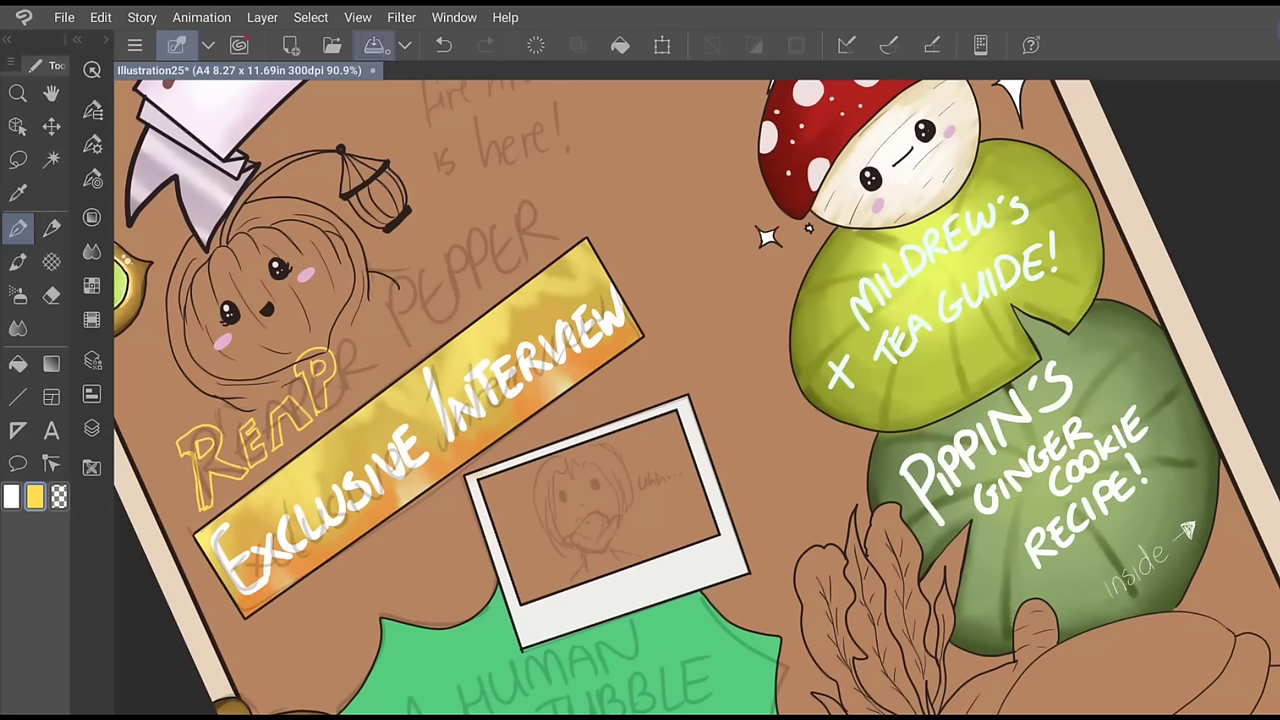
{"action": "left_click", "coordinate": [443, 45]}
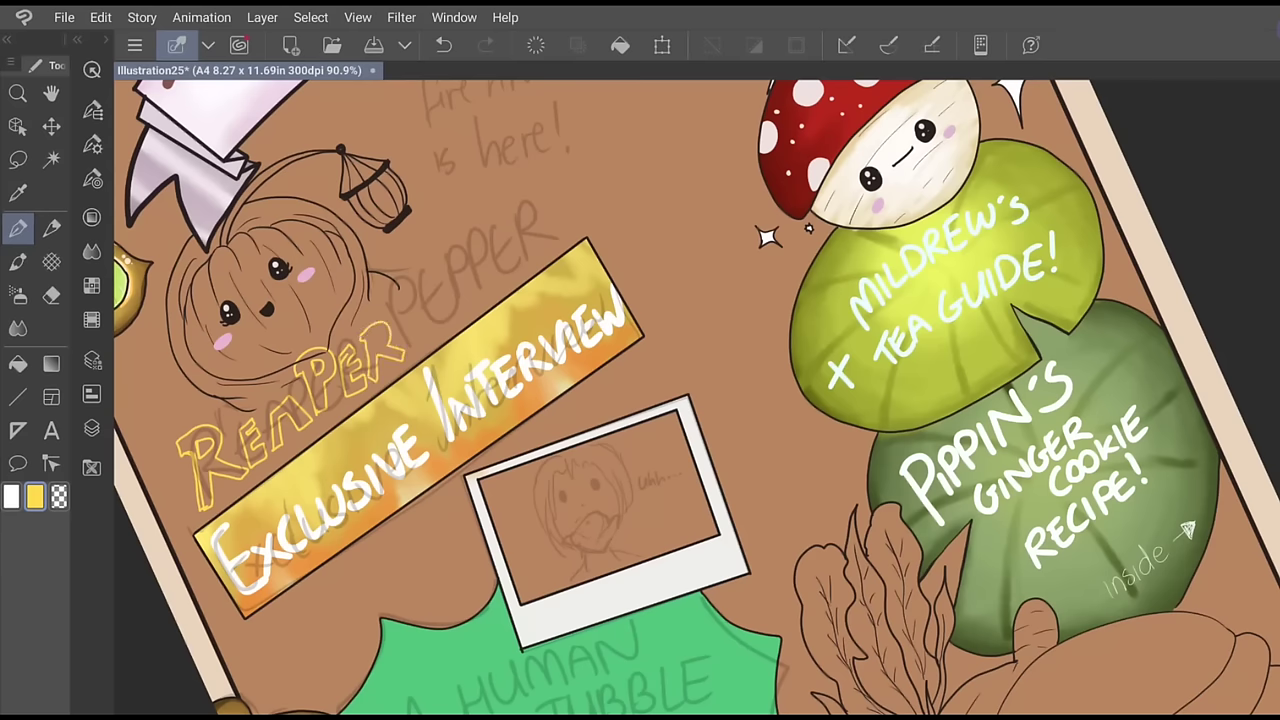
{"action": "left_click_drag", "start_coordinate": [479, 232], "coordinate": [335, 359]}
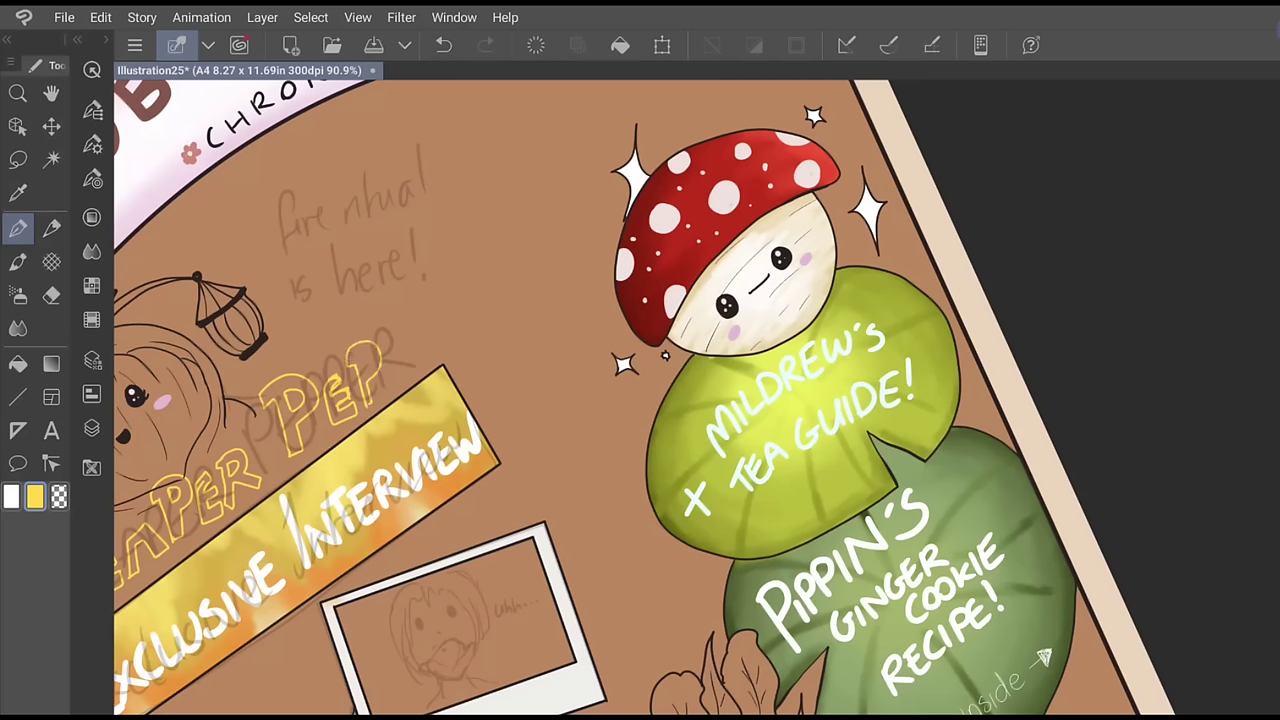
{"action": "mouse_move", "coordinate": [400, 338]}
{"action": "left_mouse_down"}
{"action": "mouse_move", "coordinate": [389, 376]}
{"action": "mouse_move", "coordinate": [410, 350]}
{"action": "mouse_move", "coordinate": [404, 378]}
{"action": "mouse_move", "coordinate": [401, 351]}
{"action": "mouse_move", "coordinate": [446, 350]}
{"action": "mouse_move", "coordinate": [438, 326]}
{"action": "left_mouse_up"}
{"action": "left_click", "coordinate": [444, 45]}
{"action": "left_click", "coordinate": [443, 45]}
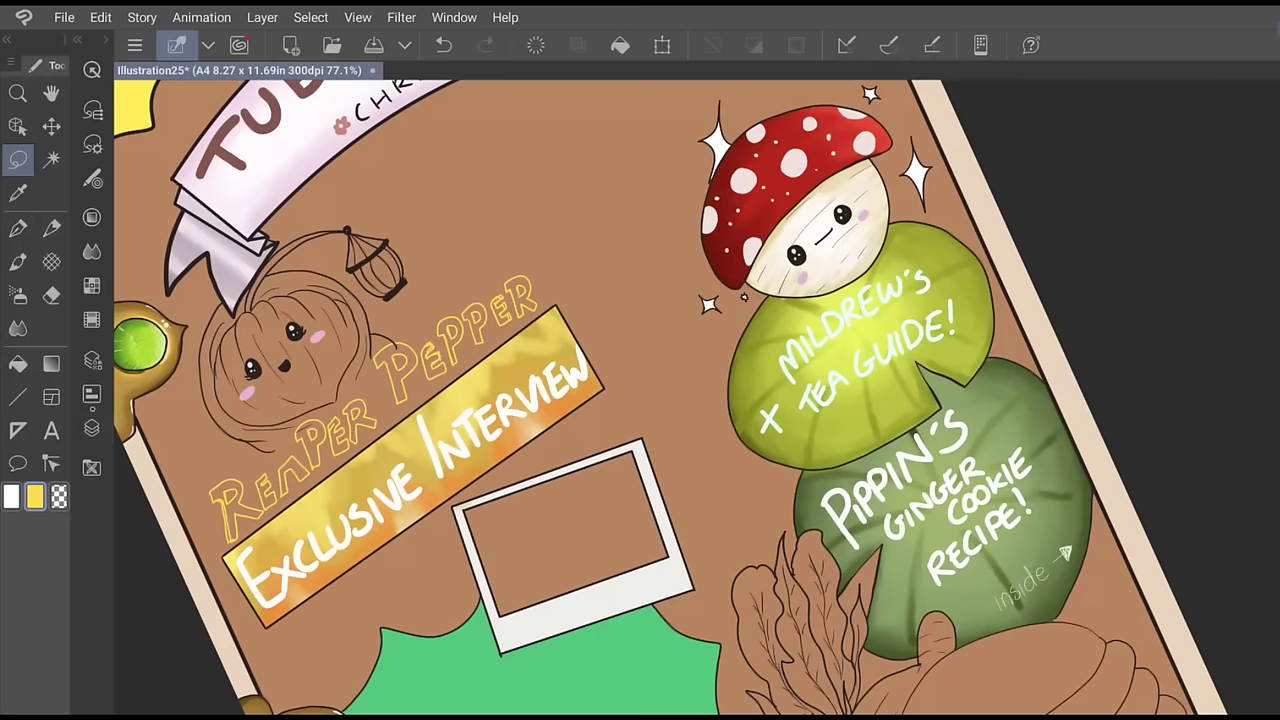
Fill the outlined letters of "REAPER" with the golden yellow
{"action": "left_click", "coordinate": [92, 427]}
{"action": "left_click", "coordinate": [18, 364]}
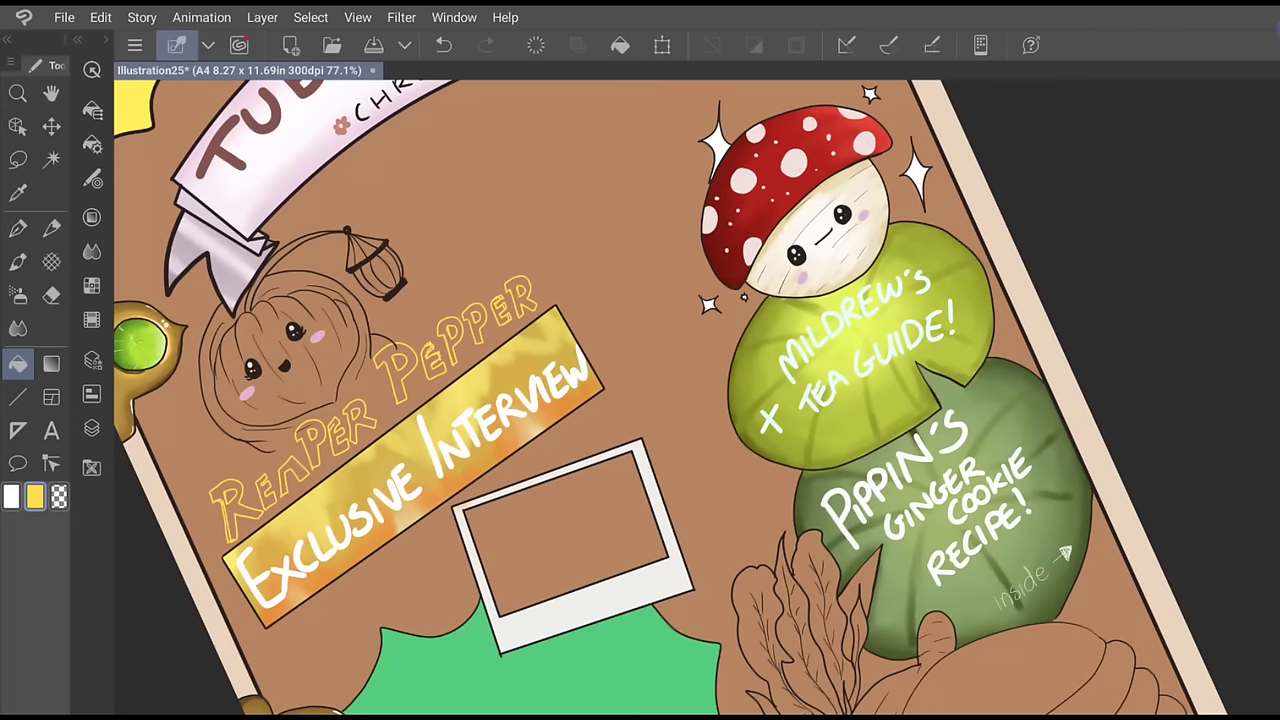
{"action": "scroll", "coordinate": [218, 581], "scroll_direction": "up", "scroll_amount": 3}
{"action": "left_click", "coordinate": [18, 228]}
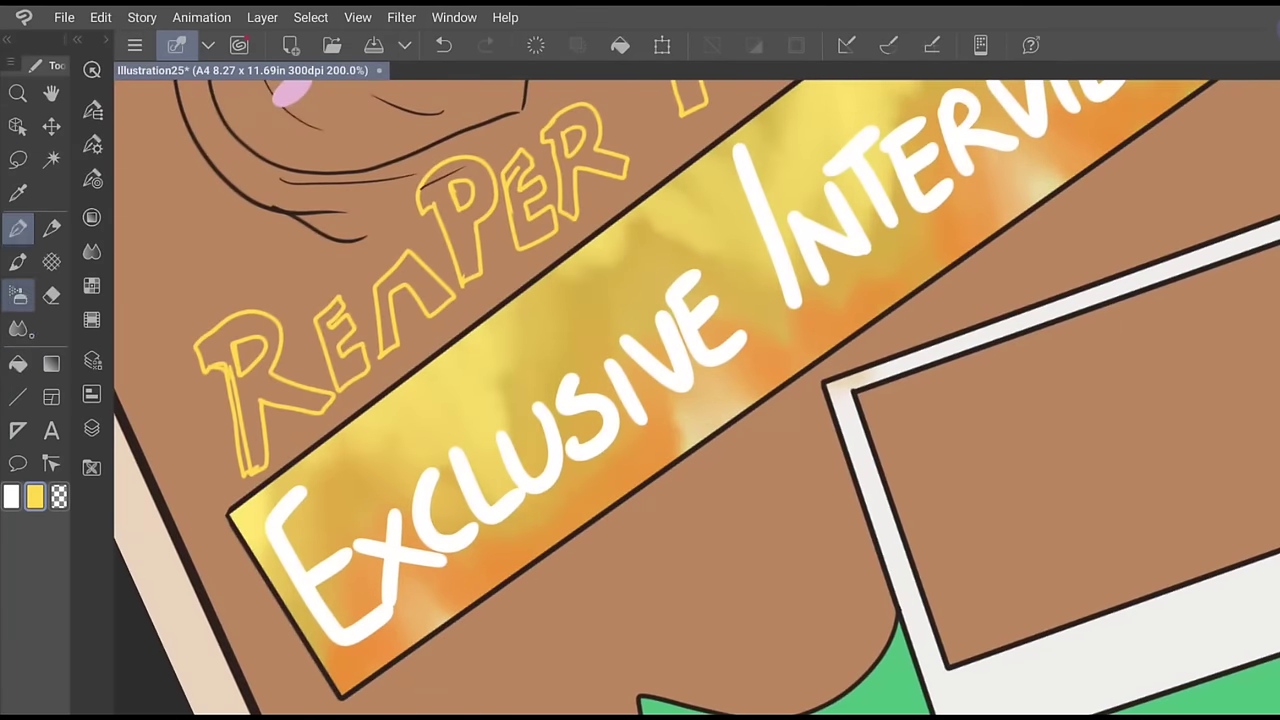
{"action": "left_click", "coordinate": [17, 363]}
{"action": "left_click", "coordinate": [262, 397]}
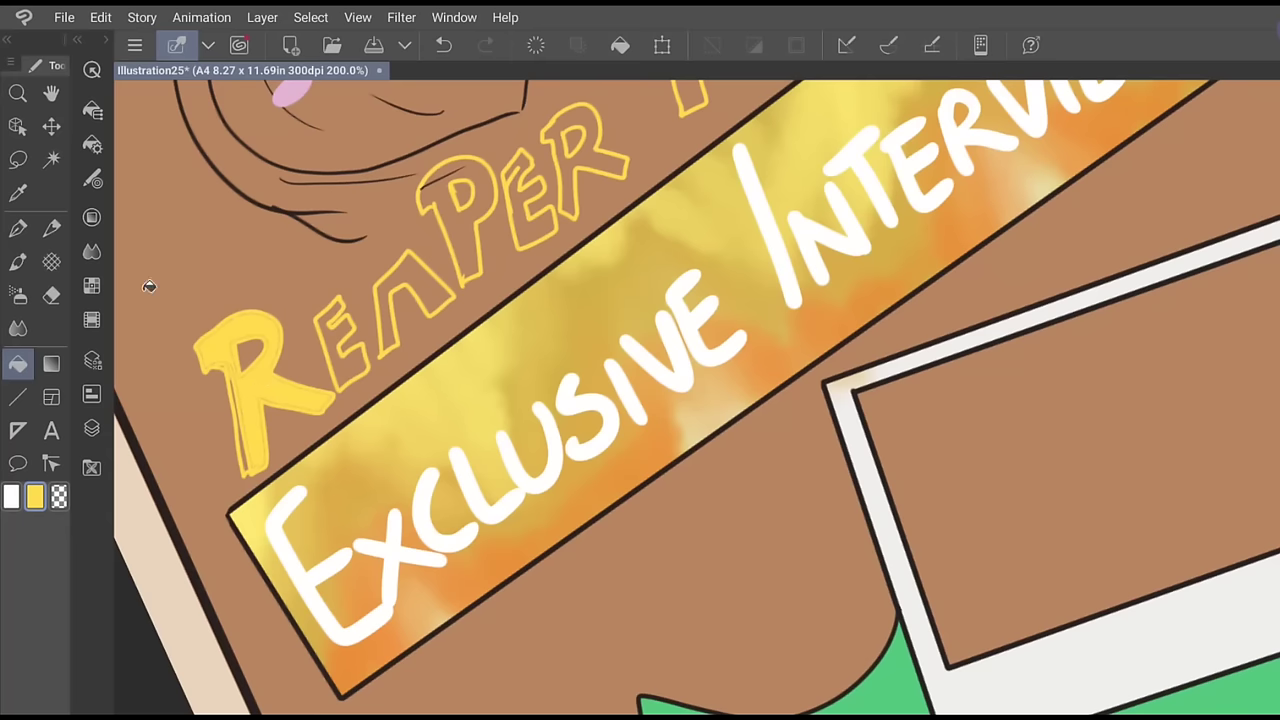
{"action": "left_click", "coordinate": [340, 343]}
{"action": "left_click", "coordinate": [412, 274]}
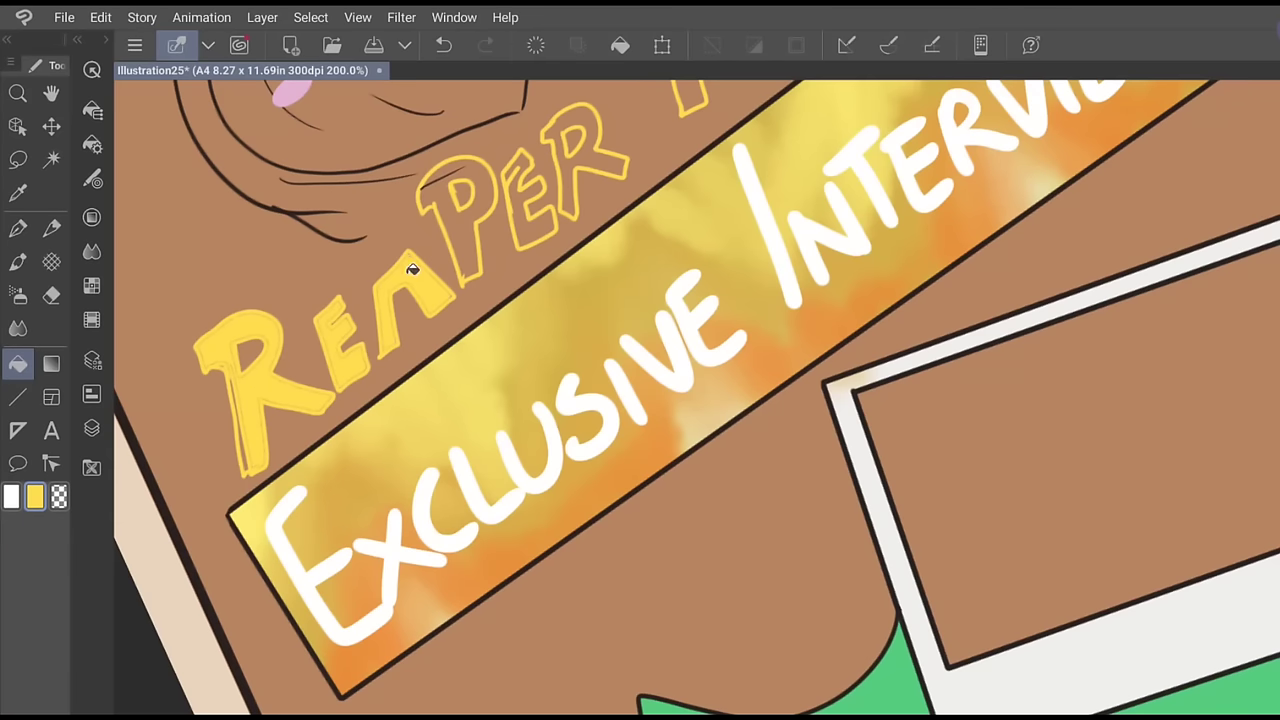
{"action": "left_click", "coordinate": [469, 168]}
{"action": "left_click", "coordinate": [538, 210]}
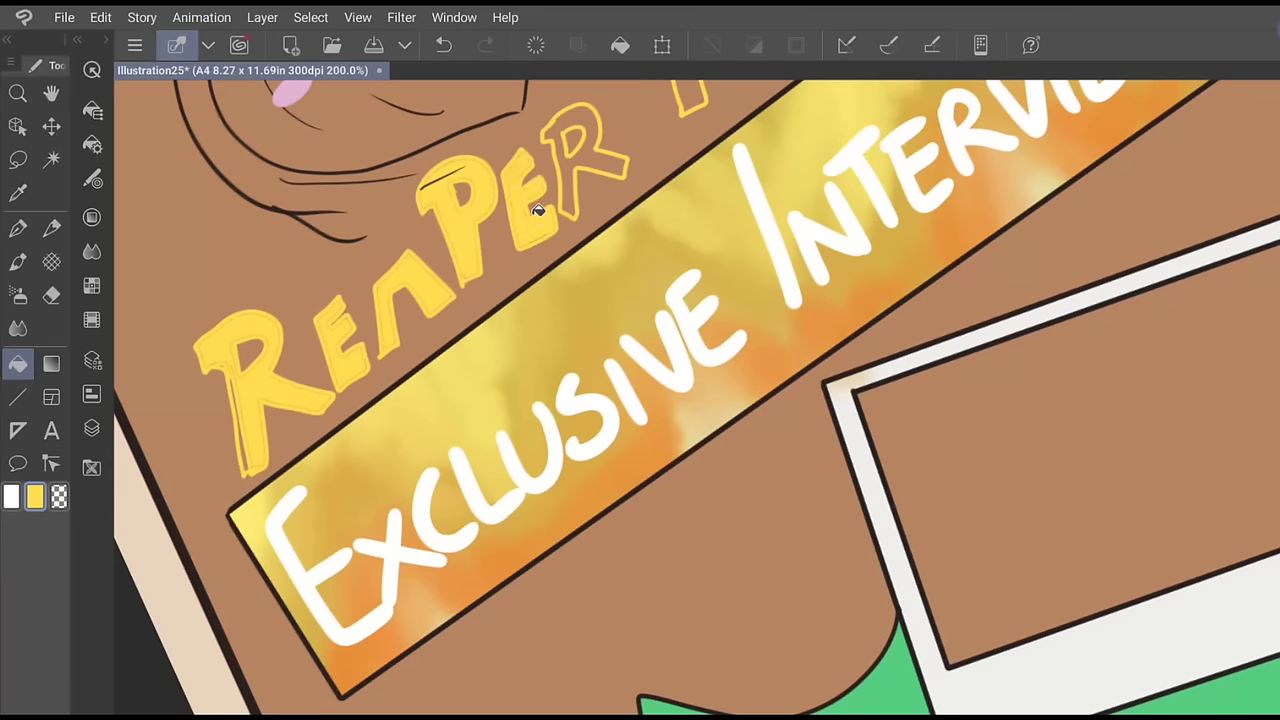
{"action": "left_click", "coordinate": [580, 118]}
Fill the outlined letters of "PEPPER" with the same yellow
{"action": "left_click_drag", "start_coordinate": [584, 105], "coordinate": [270, 377]}
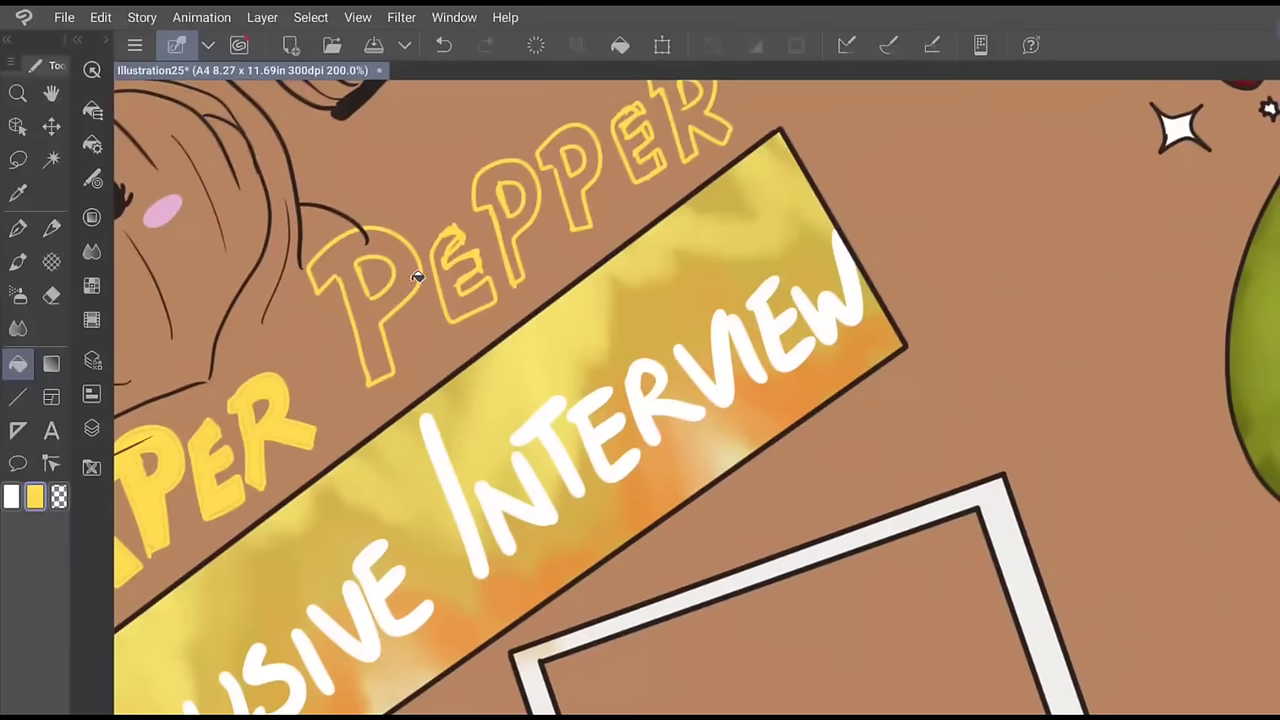
{"action": "left_click", "coordinate": [417, 277]}
{"action": "left_click", "coordinate": [466, 299]}
{"action": "left_click", "coordinate": [505, 181]}
{"action": "left_click", "coordinate": [581, 148]}
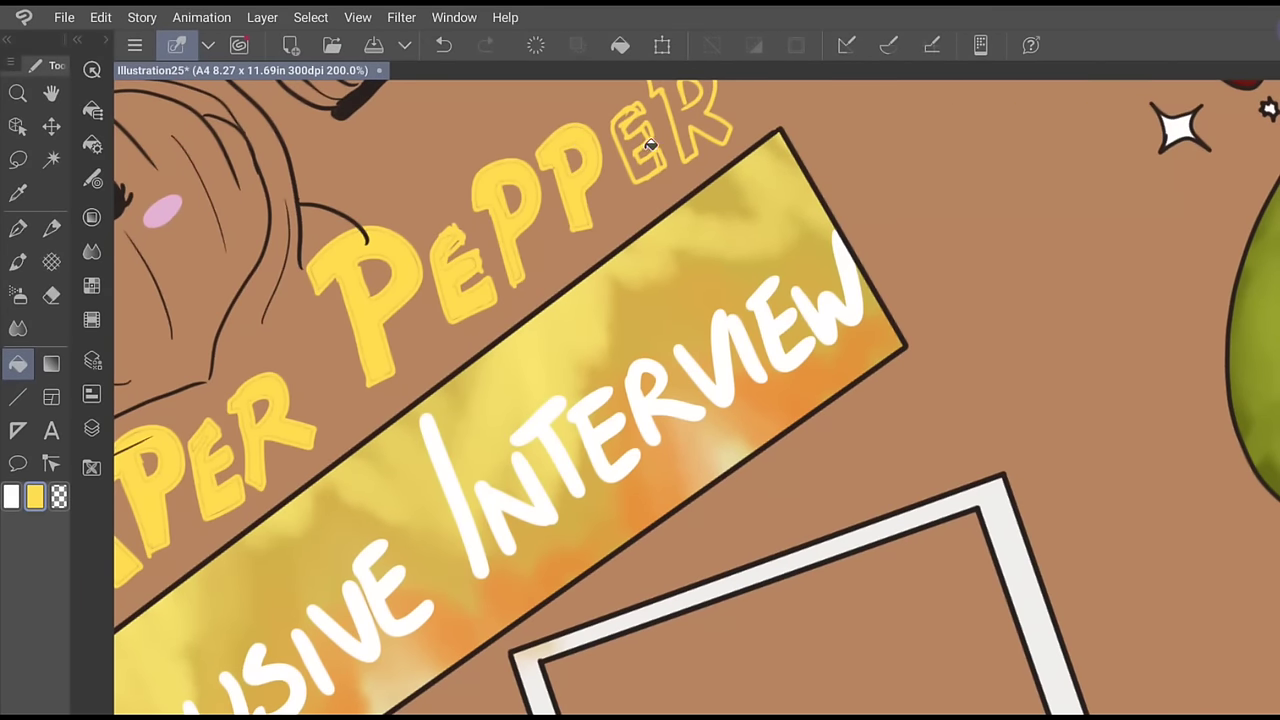
{"action": "left_click", "coordinate": [650, 145]}
{"action": "left_click", "coordinate": [698, 105]}
Paint over the unfilled gaps and seam lines in the first R of "REAPER" with the yellow pen
{"action": "left_click", "coordinate": [18, 228]}
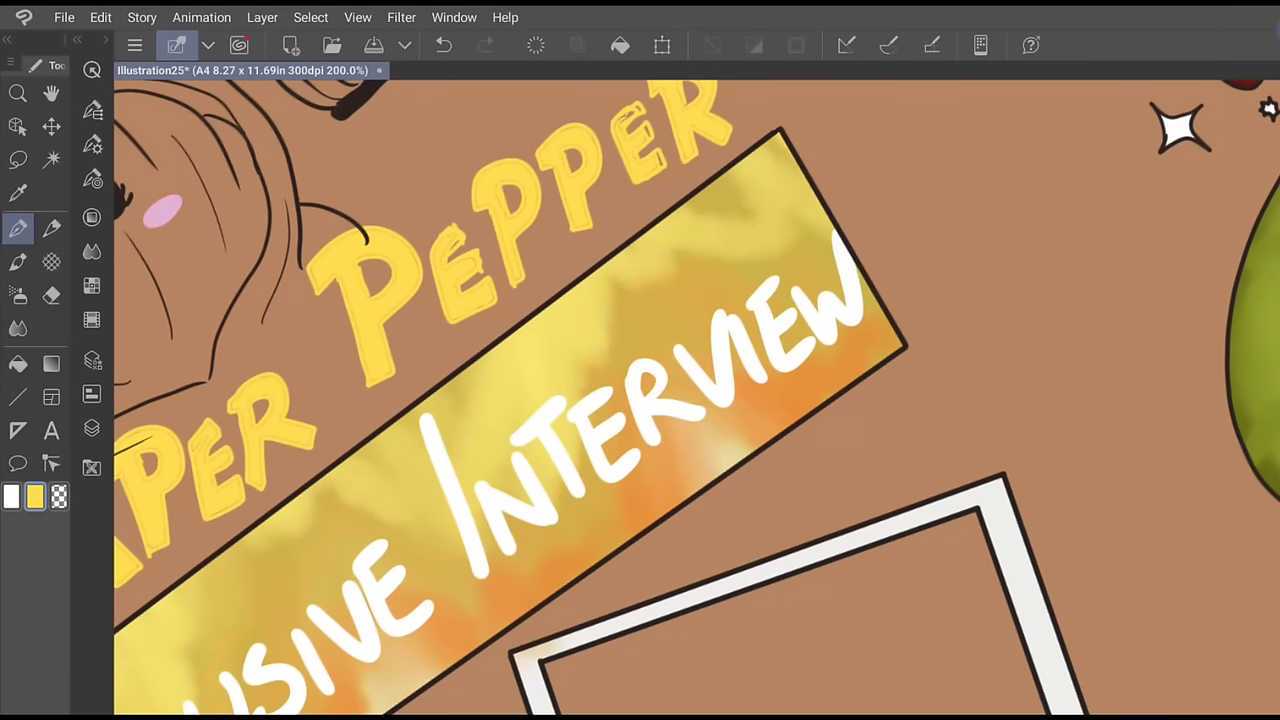
{"action": "left_click_drag", "start_coordinate": [166, 340], "coordinate": [380, 298]}
{"action": "scroll", "coordinate": [380, 298], "scroll_direction": "up", "scroll_amount": 3}
{"action": "scroll", "coordinate": [697, 397], "scroll_direction": "up", "scroll_amount": 1}
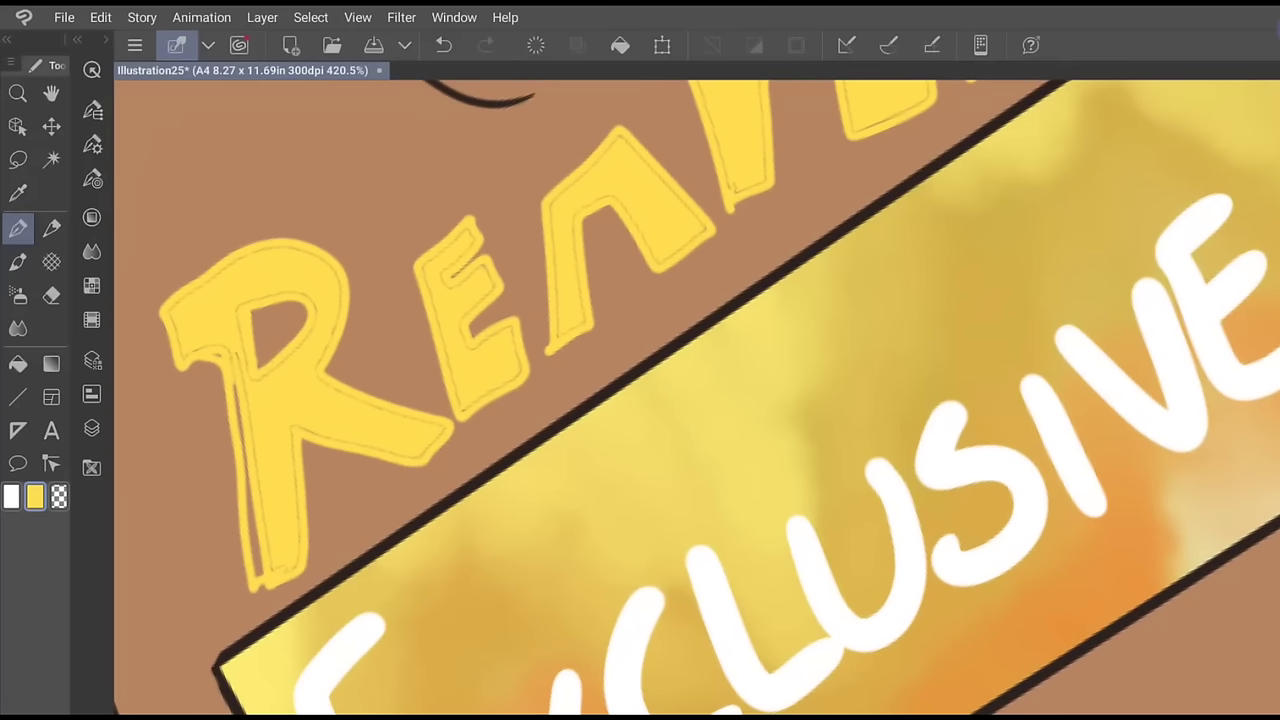
{"action": "mouse_move", "coordinate": [177, 329]}
{"action": "left_mouse_down"}
{"action": "mouse_move", "coordinate": [252, 450]}
{"action": "mouse_move", "coordinate": [261, 577]}
{"action": "left_mouse_up"}
{"action": "mouse_move", "coordinate": [267, 508]}
{"action": "left_mouse_down"}
{"action": "mouse_move", "coordinate": [280, 588]}
{"action": "mouse_move", "coordinate": [312, 560]}
{"action": "mouse_move", "coordinate": [293, 432]}
{"action": "left_mouse_up"}
{"action": "left_click_drag", "start_coordinate": [298, 530], "coordinate": [298, 560]}
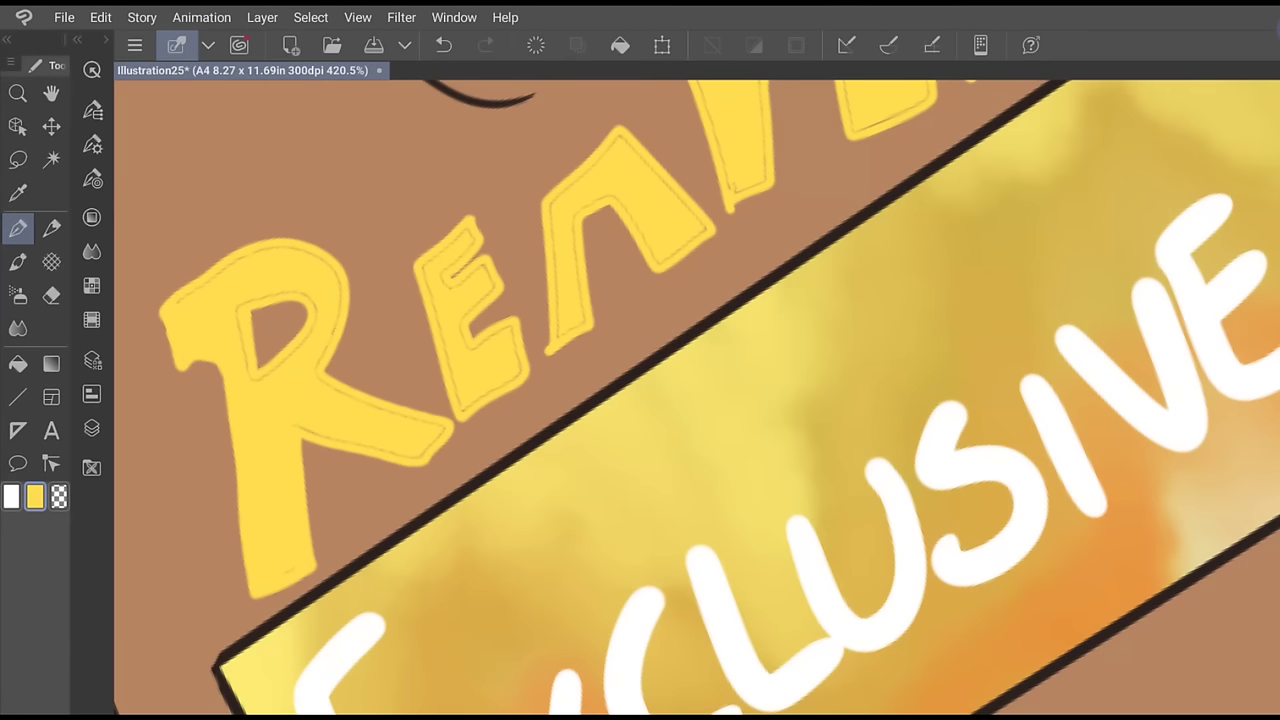
{"action": "mouse_move", "coordinate": [244, 360]}
{"action": "left_mouse_down"}
{"action": "mouse_move", "coordinate": [238, 304]}
{"action": "mouse_move", "coordinate": [290, 294]}
{"action": "mouse_move", "coordinate": [316, 310]}
{"action": "mouse_move", "coordinate": [312, 330]}
{"action": "left_mouse_up"}
{"action": "mouse_move", "coordinate": [298, 427]}
{"action": "left_mouse_down"}
{"action": "mouse_move", "coordinate": [422, 459]}
{"action": "mouse_move", "coordinate": [446, 425]}
{"action": "left_mouse_up"}
{"action": "mouse_move", "coordinate": [368, 414]}
{"action": "left_mouse_down"}
{"action": "mouse_move", "coordinate": [396, 402]}
{"action": "mouse_move", "coordinate": [352, 388]}
{"action": "mouse_move", "coordinate": [328, 344]}
{"action": "mouse_move", "coordinate": [340, 294]}
{"action": "mouse_move", "coordinate": [258, 248]}
{"action": "mouse_move", "coordinate": [208, 280]}
{"action": "left_mouse_up"}
Cover the seam lines in the first E and the A of "REAPER" in yellow and add the A's crossbar
{"action": "left_click_drag", "start_coordinate": [697, 397], "coordinate": [520, 478]}
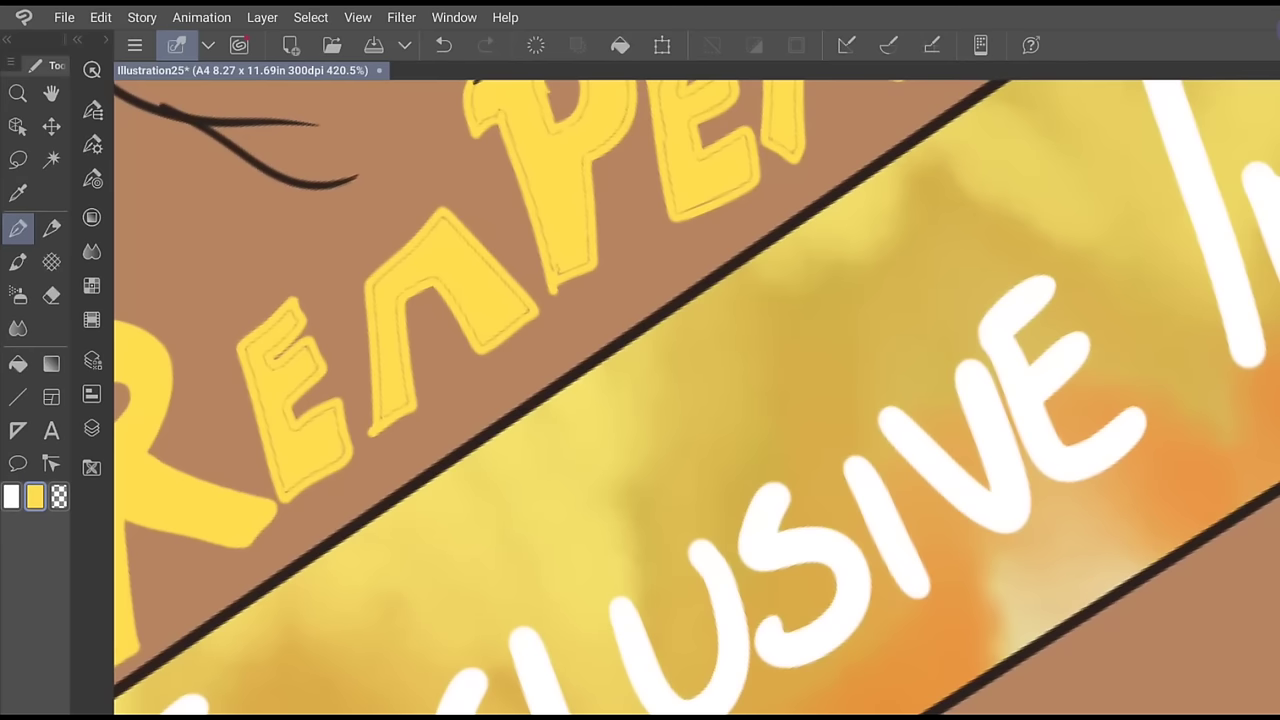
{"action": "mouse_move", "coordinate": [246, 348]}
{"action": "left_mouse_down"}
{"action": "mouse_move", "coordinate": [282, 485]}
{"action": "mouse_move", "coordinate": [338, 462]}
{"action": "mouse_move", "coordinate": [352, 418]}
{"action": "mouse_move", "coordinate": [292, 430]}
{"action": "left_mouse_up"}
{"action": "mouse_move", "coordinate": [316, 370]}
{"action": "left_mouse_down"}
{"action": "mouse_move", "coordinate": [288, 398]}
{"action": "mouse_move", "coordinate": [308, 368]}
{"action": "mouse_move", "coordinate": [282, 366]}
{"action": "left_mouse_up"}
{"action": "left_click_drag", "start_coordinate": [815, 314], "coordinate": [579, 480]}
{"action": "mouse_move", "coordinate": [143, 492]}
{"action": "left_mouse_down"}
{"action": "mouse_move", "coordinate": [144, 580]}
{"action": "mouse_move", "coordinate": [166, 536]}
{"action": "mouse_move", "coordinate": [161, 462]}
{"action": "left_mouse_up"}
{"action": "mouse_move", "coordinate": [172, 512]}
{"action": "left_mouse_down"}
{"action": "mouse_move", "coordinate": [216, 476]}
{"action": "mouse_move", "coordinate": [190, 488]}
{"action": "left_mouse_up"}
{"action": "mouse_move", "coordinate": [182, 506]}
{"action": "left_mouse_down"}
{"action": "mouse_move", "coordinate": [206, 491]}
{"action": "mouse_move", "coordinate": [198, 483]}
{"action": "left_mouse_up"}
{"action": "left_click_drag", "start_coordinate": [183, 448], "coordinate": [204, 445]}
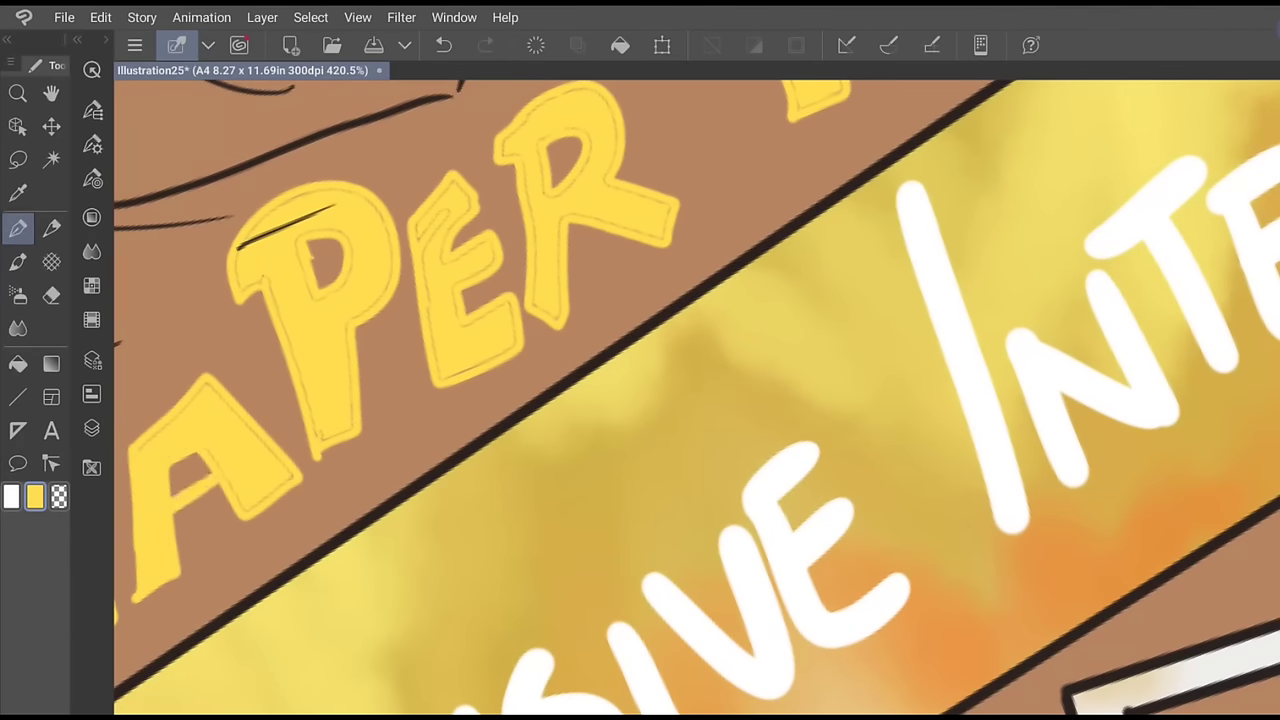
{"action": "mouse_move", "coordinate": [262, 500]}
{"action": "left_mouse_down"}
{"action": "mouse_move", "coordinate": [282, 486]}
{"action": "mouse_move", "coordinate": [212, 388]}
{"action": "mouse_move", "coordinate": [162, 430]}
{"action": "left_mouse_up"}
Paint over the seam lines inside the P of "REAPER" with the yellow pen
{"action": "left_click_drag", "start_coordinate": [640, 360], "coordinate": [550, 417]}
{"action": "mouse_move", "coordinate": [148, 342]}
{"action": "left_mouse_down"}
{"action": "mouse_move", "coordinate": [148, 314]}
{"action": "mouse_move", "coordinate": [208, 254]}
{"action": "mouse_move", "coordinate": [174, 275]}
{"action": "left_mouse_up"}
{"action": "left_click_drag", "start_coordinate": [278, 266], "coordinate": [288, 250]}
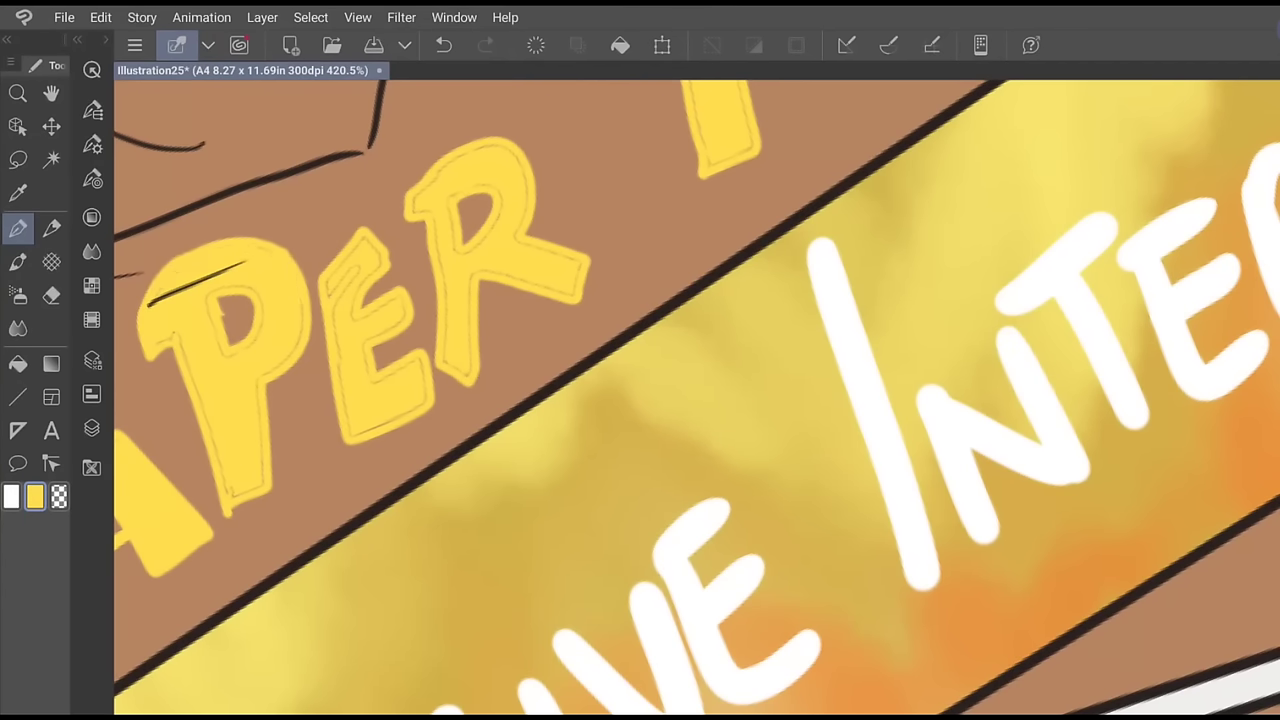
{"action": "left_click_drag", "start_coordinate": [302, 306], "coordinate": [297, 348]}
{"action": "mouse_move", "coordinate": [260, 390]}
{"action": "left_mouse_down"}
{"action": "mouse_move", "coordinate": [262, 480]}
{"action": "mouse_move", "coordinate": [234, 494]}
{"action": "mouse_move", "coordinate": [180, 342]}
{"action": "left_mouse_up"}
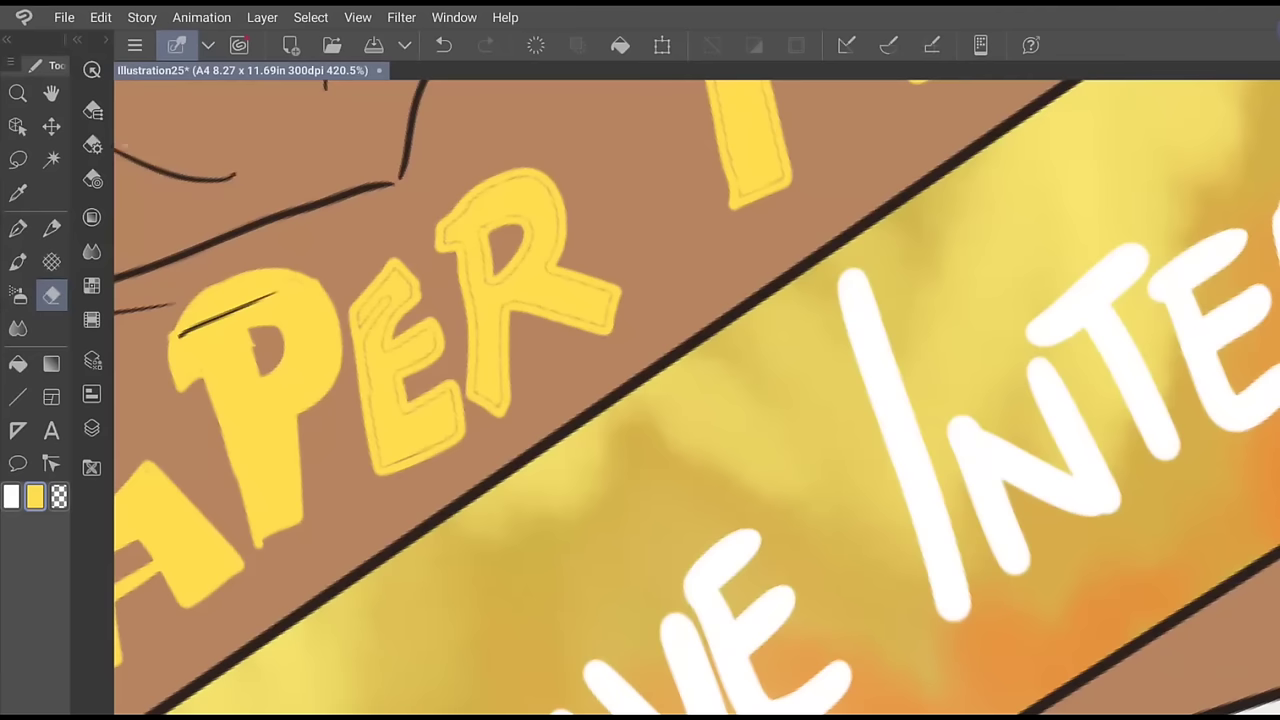
Adjust the eraser size and erase the black line crossing the P of "REAPER" on Layer 5
{"action": "left_click", "coordinate": [92, 144]}
{"action": "left_click_drag", "start_coordinate": [216, 106], "coordinate": [194, 106]}
{"action": "left_click", "coordinate": [92, 144]}
{"action": "left_click", "coordinate": [92, 428]}
{"action": "left_click", "coordinate": [240, 182]}
{"action": "left_click", "coordinate": [92, 428]}
{"action": "left_click_drag", "start_coordinate": [174, 340], "coordinate": [283, 293]}
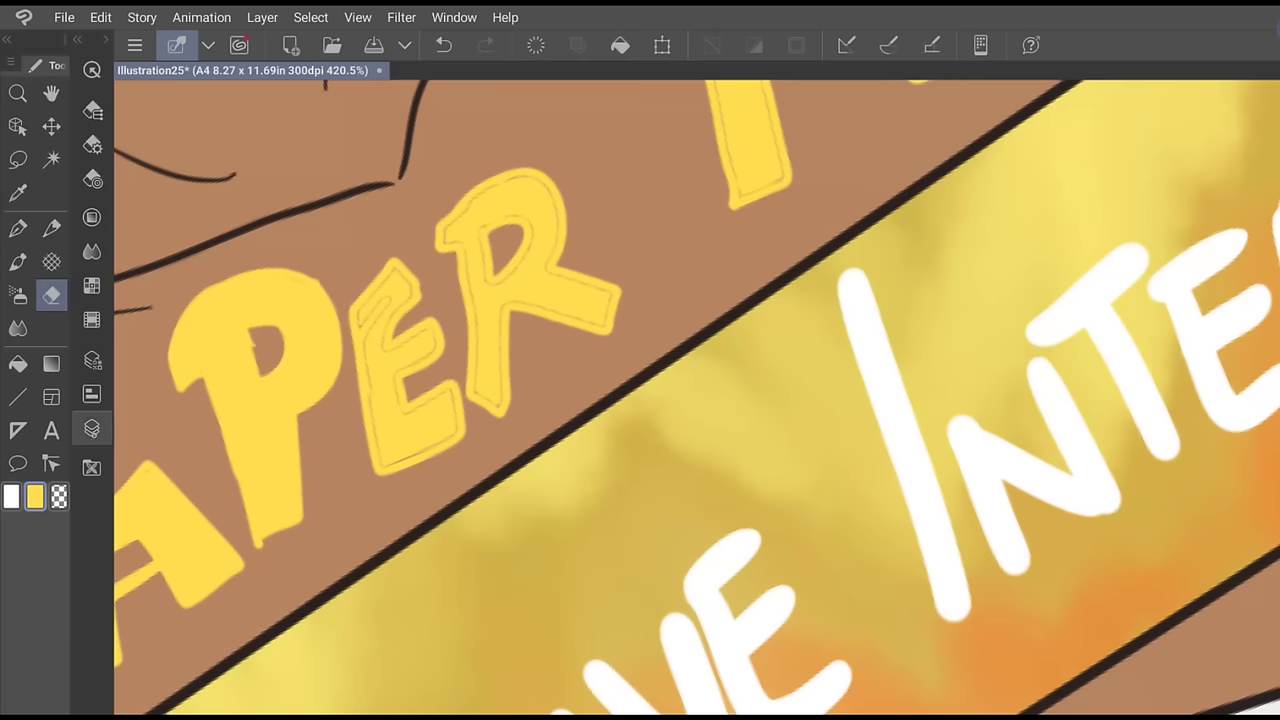
Return to Layer 6 with the pen and paint over the seam lines in the second E of "REAPER"
{"action": "left_click", "coordinate": [91, 428]}
{"action": "left_click", "coordinate": [240, 218]}
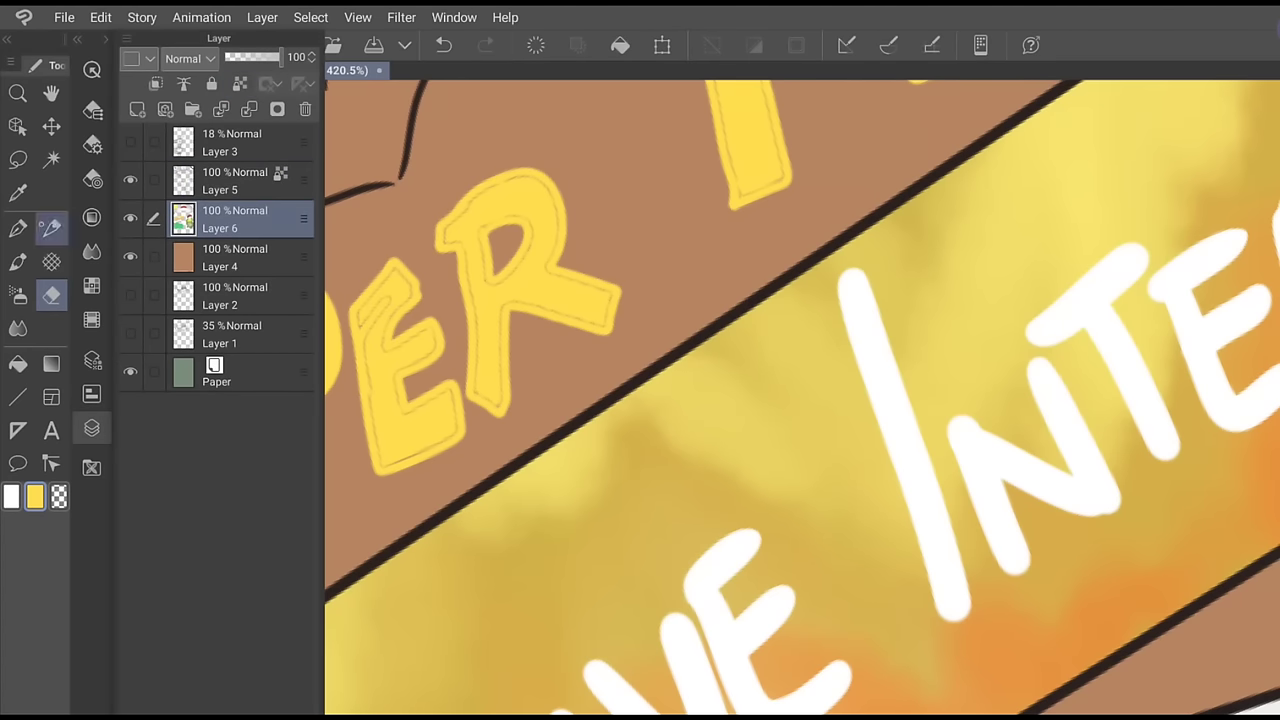
{"action": "left_click", "coordinate": [18, 228]}
{"action": "left_click_drag", "start_coordinate": [381, 263], "coordinate": [289, 263]}
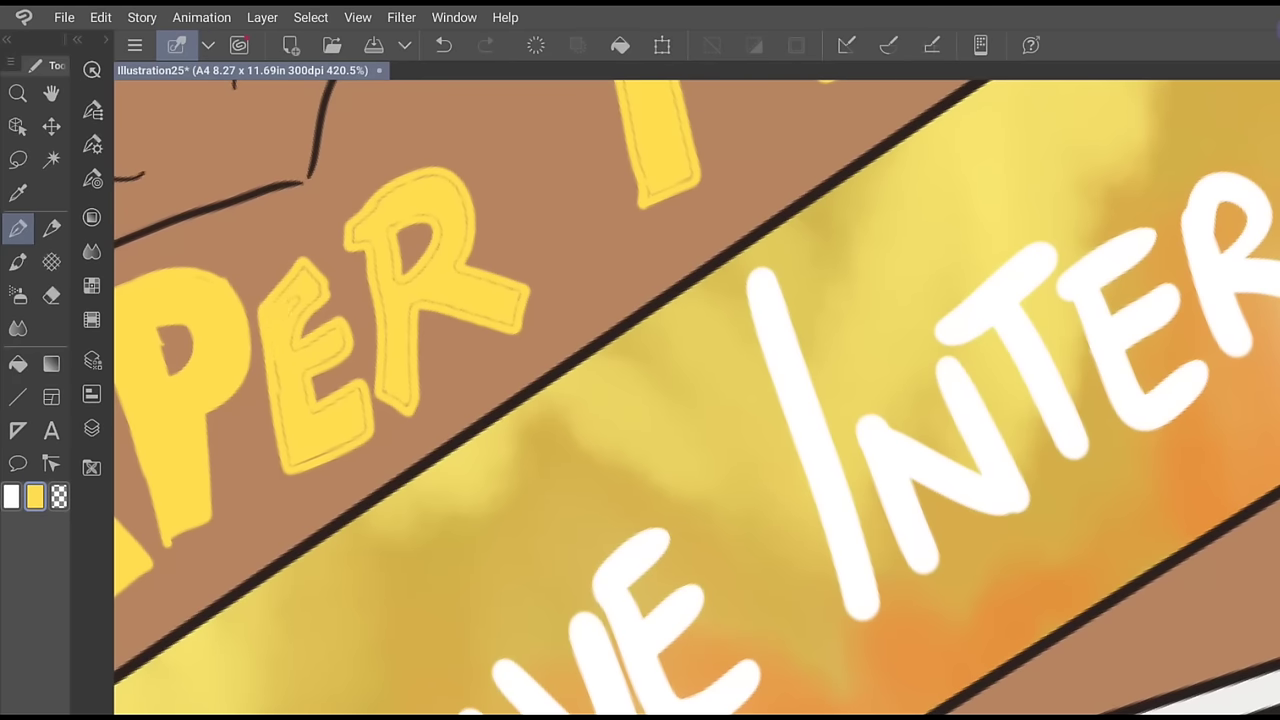
{"action": "mouse_move", "coordinate": [318, 296]}
{"action": "left_mouse_down"}
{"action": "mouse_move", "coordinate": [277, 384]}
{"action": "mouse_move", "coordinate": [283, 436]}
{"action": "mouse_move", "coordinate": [314, 458]}
{"action": "left_mouse_up"}
{"action": "mouse_move", "coordinate": [344, 398]}
{"action": "left_mouse_down"}
{"action": "mouse_move", "coordinate": [312, 409]}
{"action": "mouse_move", "coordinate": [304, 378]}
{"action": "mouse_move", "coordinate": [333, 357]}
{"action": "mouse_move", "coordinate": [330, 331]}
{"action": "left_mouse_up"}
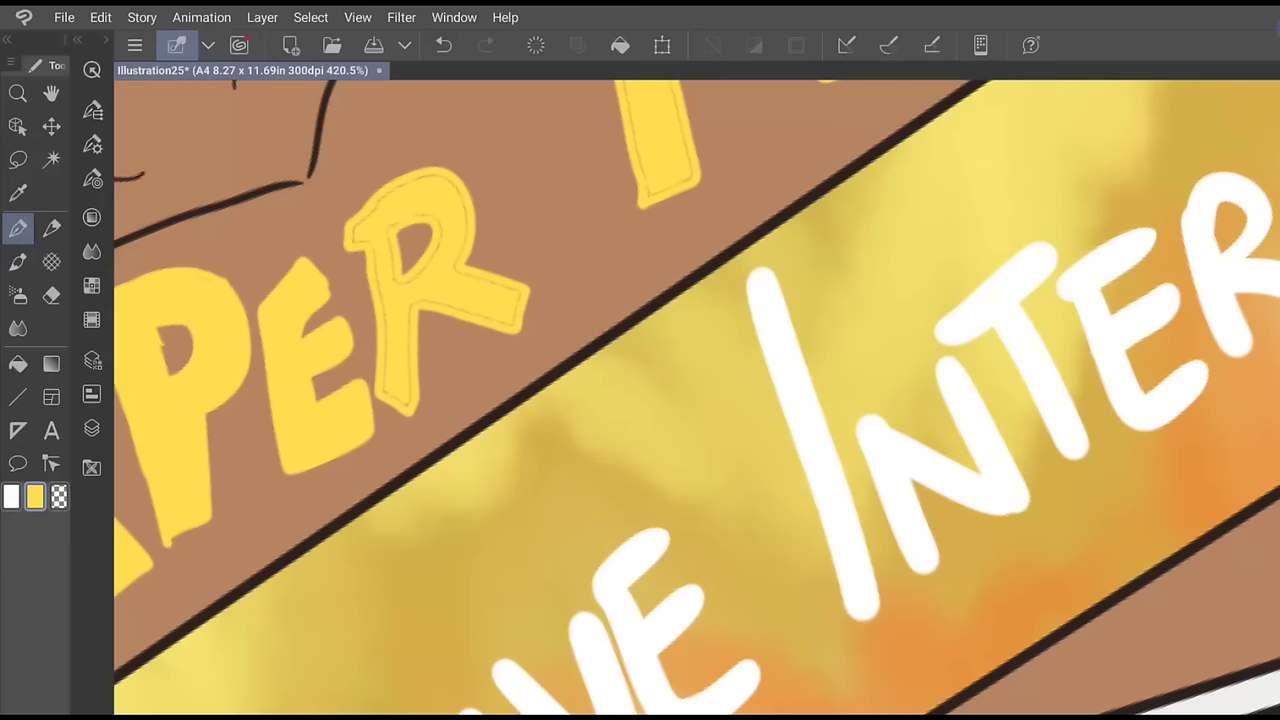
Paint over the seam lines in the final R of "REAPER" with yellow
{"action": "left_click_drag", "start_coordinate": [299, 283], "coordinate": [112, 346]}
{"action": "mouse_move", "coordinate": [168, 302]}
{"action": "left_mouse_down"}
{"action": "mouse_move", "coordinate": [174, 270]}
{"action": "mouse_move", "coordinate": [160, 298]}
{"action": "mouse_move", "coordinate": [190, 346]}
{"action": "mouse_move", "coordinate": [200, 432]}
{"action": "left_mouse_up"}
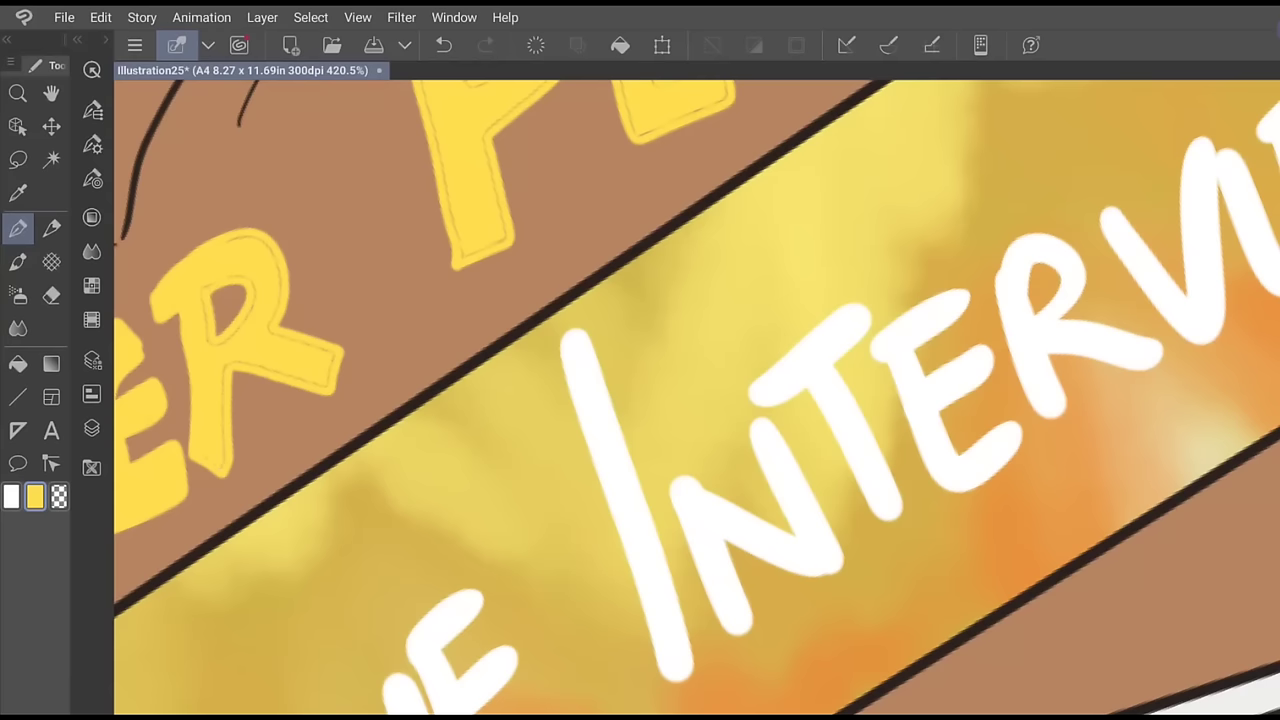
{"action": "left_click_drag", "start_coordinate": [240, 364], "coordinate": [304, 380]}
{"action": "mouse_move", "coordinate": [279, 294]}
{"action": "left_mouse_down"}
{"action": "mouse_move", "coordinate": [278, 264]}
{"action": "mouse_move", "coordinate": [230, 237]}
{"action": "left_mouse_up"}
{"action": "left_click_drag", "start_coordinate": [250, 284], "coordinate": [226, 340]}
{"action": "left_click_drag", "start_coordinate": [204, 298], "coordinate": [204, 336]}
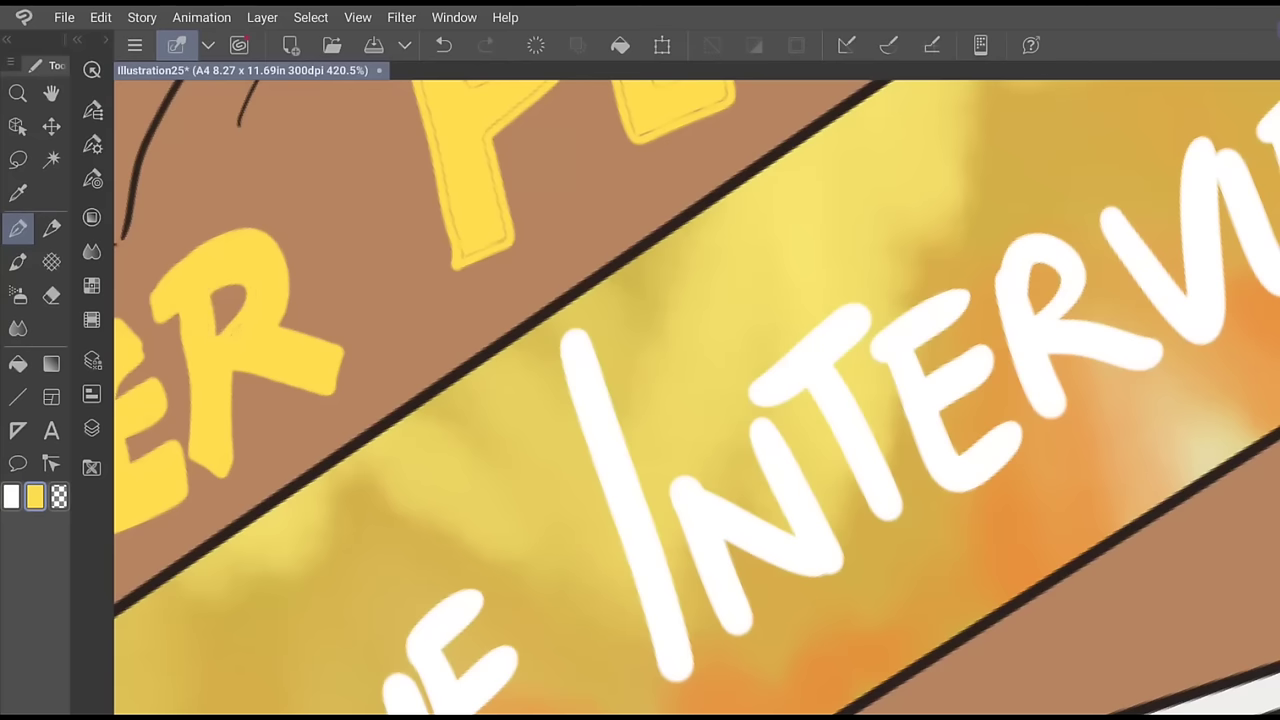
Paint over the seam lines around the bowl and stem of the large first P of "PEPPER" in yellow
{"action": "left_click_drag", "start_coordinate": [432, 317], "coordinate": [211, 500]}
{"action": "left_click_drag", "start_coordinate": [288, 212], "coordinate": [318, 284]}
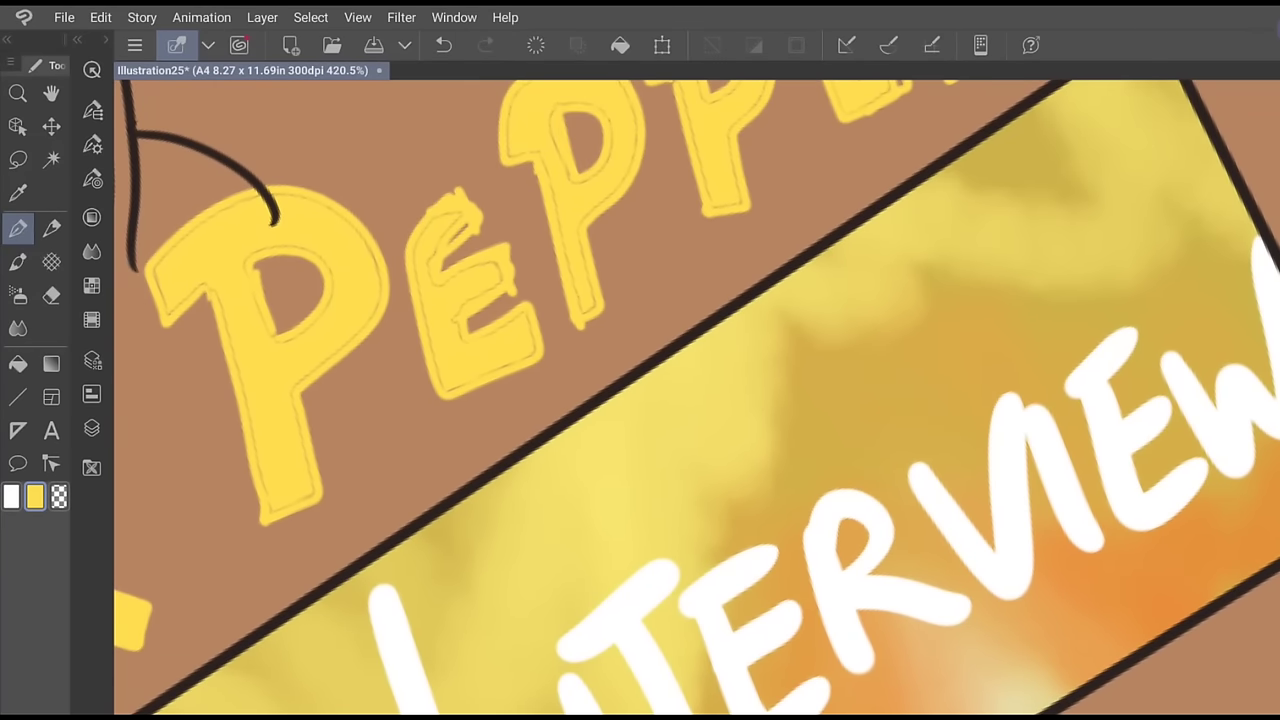
{"action": "mouse_move", "coordinate": [164, 306]}
{"action": "left_mouse_down"}
{"action": "mouse_move", "coordinate": [184, 238]}
{"action": "mouse_move", "coordinate": [238, 204]}
{"action": "mouse_move", "coordinate": [294, 195]}
{"action": "mouse_move", "coordinate": [376, 266]}
{"action": "mouse_move", "coordinate": [380, 286]}
{"action": "left_mouse_up"}
{"action": "left_click_drag", "start_coordinate": [334, 354], "coordinate": [294, 390]}
{"action": "left_click_drag", "start_coordinate": [330, 282], "coordinate": [323, 314]}
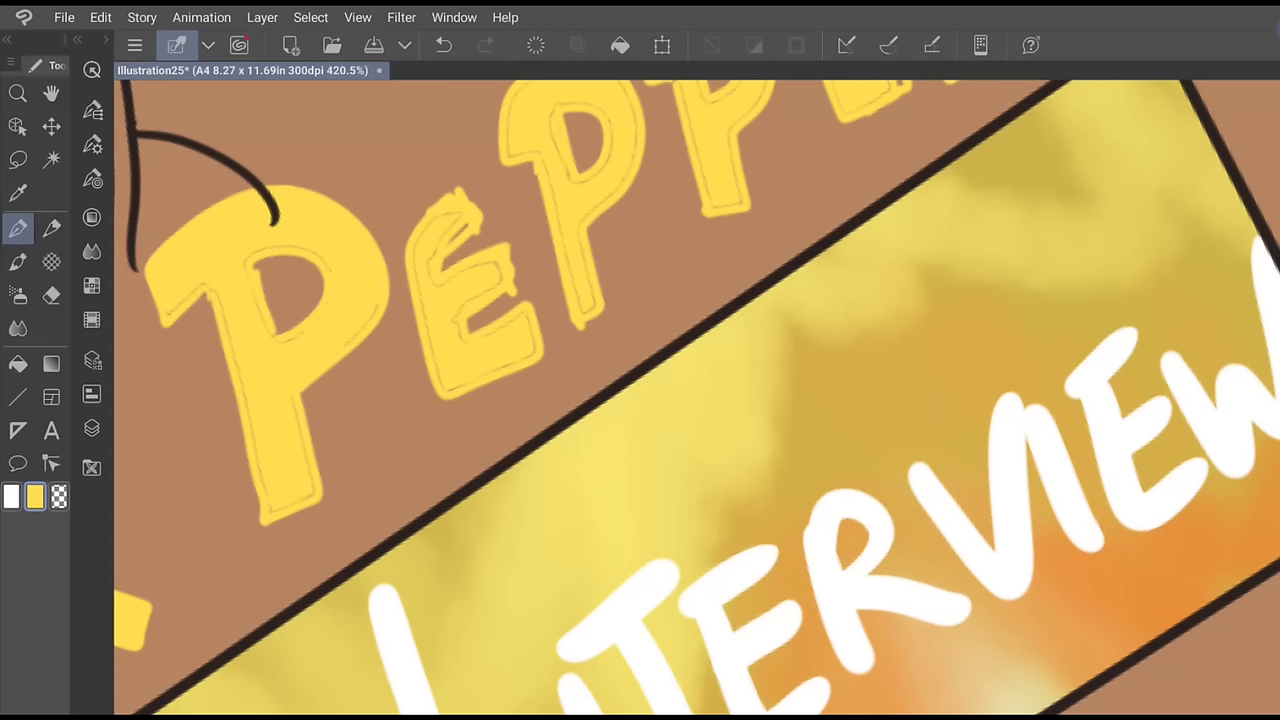
{"action": "left_click_drag", "start_coordinate": [280, 249], "coordinate": [254, 253]}
{"action": "left_click_drag", "start_coordinate": [258, 302], "coordinate": [276, 334]}
{"action": "left_click_drag", "start_coordinate": [290, 247], "coordinate": [316, 254]}
{"action": "left_click_drag", "start_coordinate": [378, 305], "coordinate": [369, 319]}
{"action": "mouse_move", "coordinate": [190, 294]}
{"action": "left_mouse_down"}
{"action": "mouse_move", "coordinate": [168, 314]}
{"action": "mouse_move", "coordinate": [224, 310]}
{"action": "mouse_move", "coordinate": [262, 480]}
{"action": "left_mouse_up"}
{"action": "left_click_drag", "start_coordinate": [298, 418], "coordinate": [308, 476]}
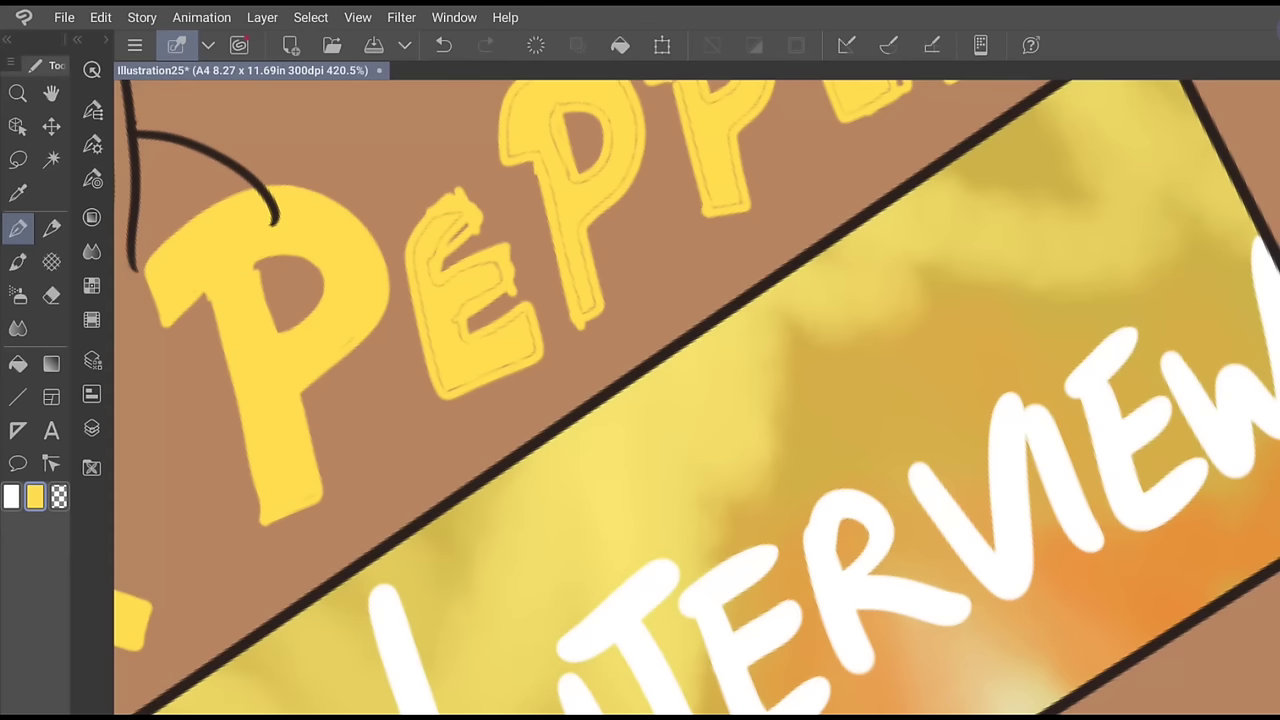
Switch to Layer 5 and erase the black line crossing the large first P of "PEPPER"
{"action": "left_click", "coordinate": [92, 428]}
{"action": "left_click", "coordinate": [240, 182]}
{"action": "left_click", "coordinate": [92, 428]}
{"action": "left_click", "coordinate": [51, 295]}
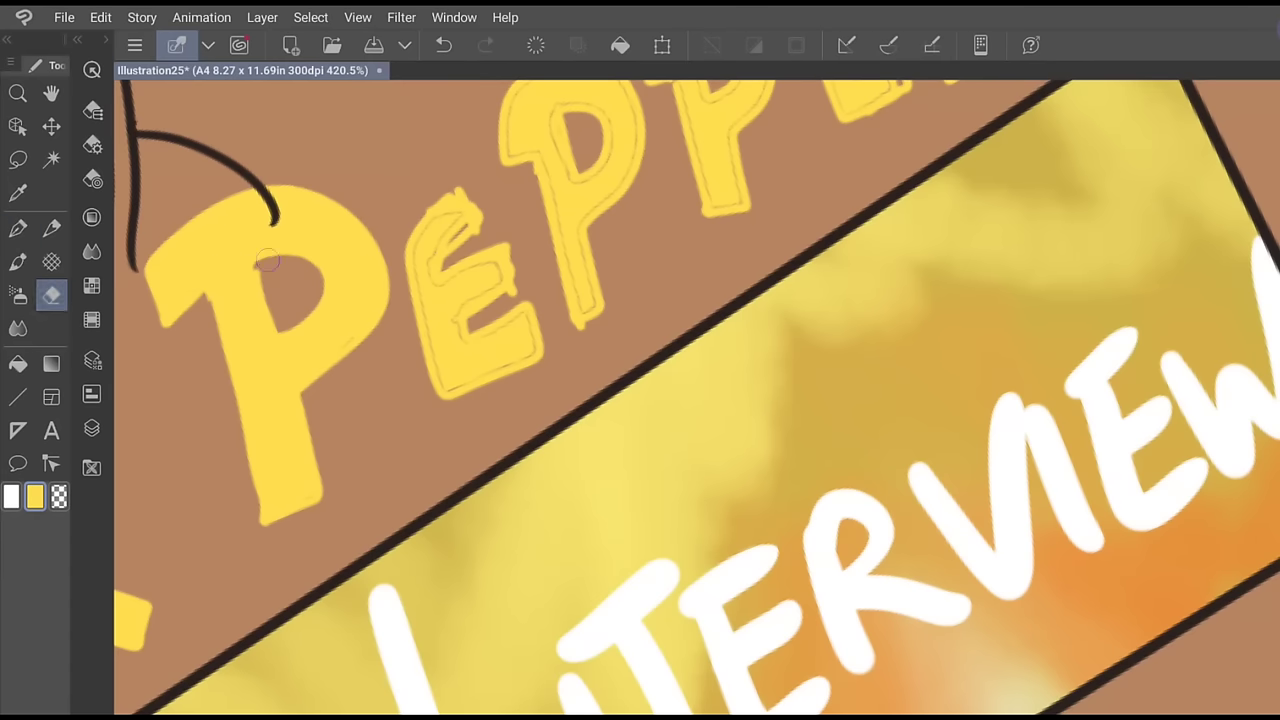
{"action": "mouse_move", "coordinate": [268, 260]}
{"action": "left_mouse_down"}
{"action": "mouse_move", "coordinate": [258, 200]}
{"action": "mouse_move", "coordinate": [272, 192]}
{"action": "left_mouse_up"}
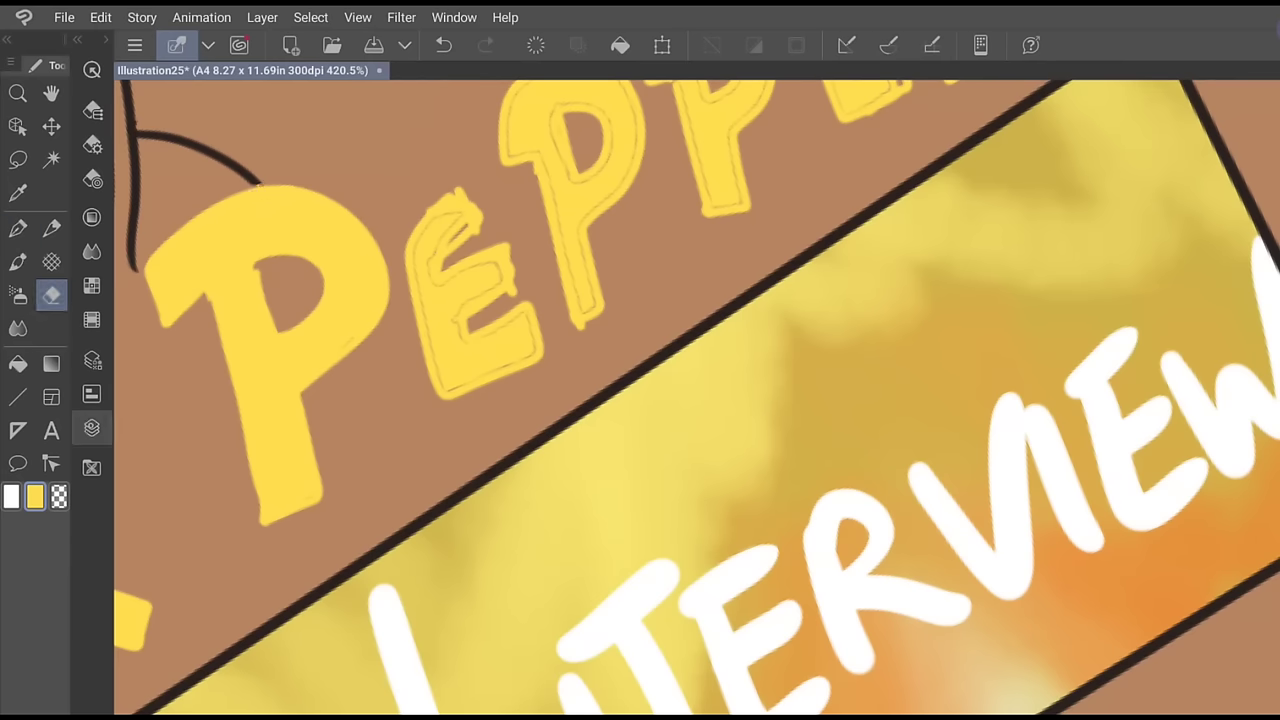
Return to Layer 6, paint over the seam lines in the first E of "PEPPER" with yellow, and trim its inner edge with the eraser
{"action": "left_click", "coordinate": [92, 428]}
{"action": "left_click", "coordinate": [235, 219]}
{"action": "key", "text": "p"}
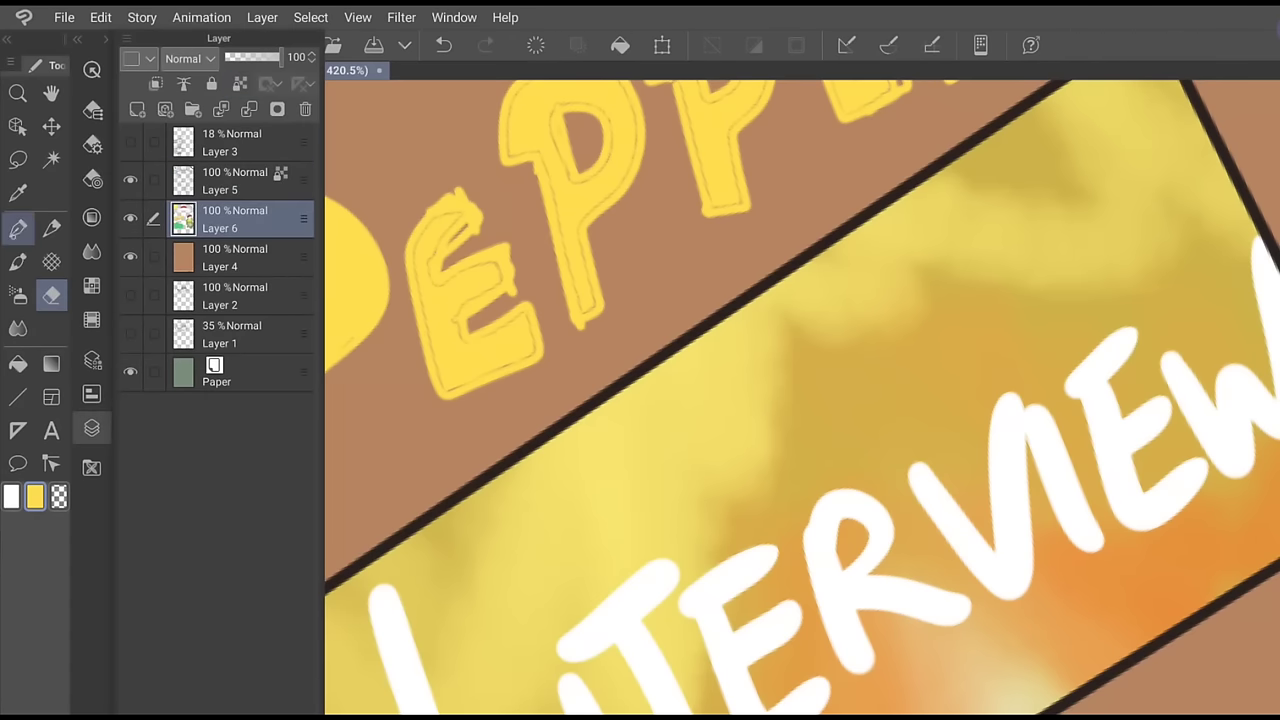
{"action": "left_click", "coordinate": [92, 428]}
{"action": "left_click_drag", "start_coordinate": [697, 397], "coordinate": [535, 519]}
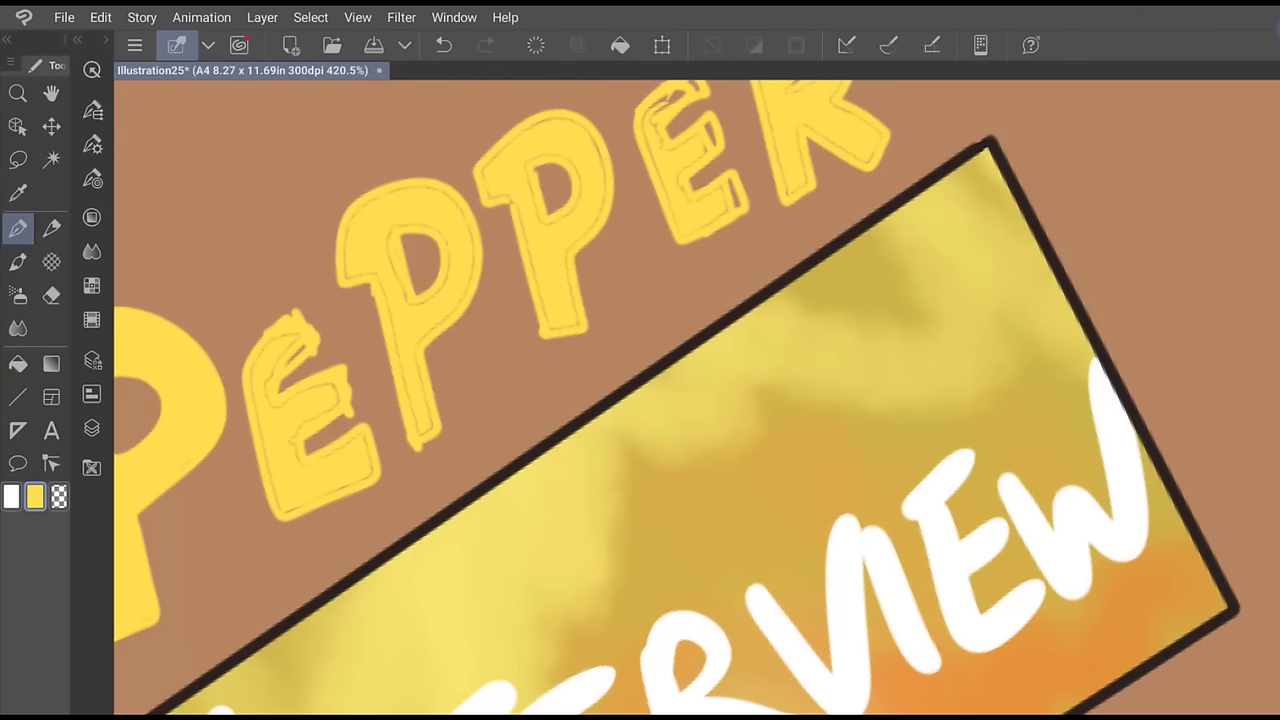
{"action": "mouse_move", "coordinate": [292, 372]}
{"action": "left_mouse_down"}
{"action": "mouse_move", "coordinate": [322, 352]}
{"action": "mouse_move", "coordinate": [312, 308]}
{"action": "mouse_move", "coordinate": [258, 335]}
{"action": "mouse_move", "coordinate": [240, 398]}
{"action": "mouse_move", "coordinate": [302, 312]}
{"action": "mouse_move", "coordinate": [312, 328]}
{"action": "mouse_move", "coordinate": [290, 358]}
{"action": "mouse_move", "coordinate": [264, 348]}
{"action": "left_mouse_up"}
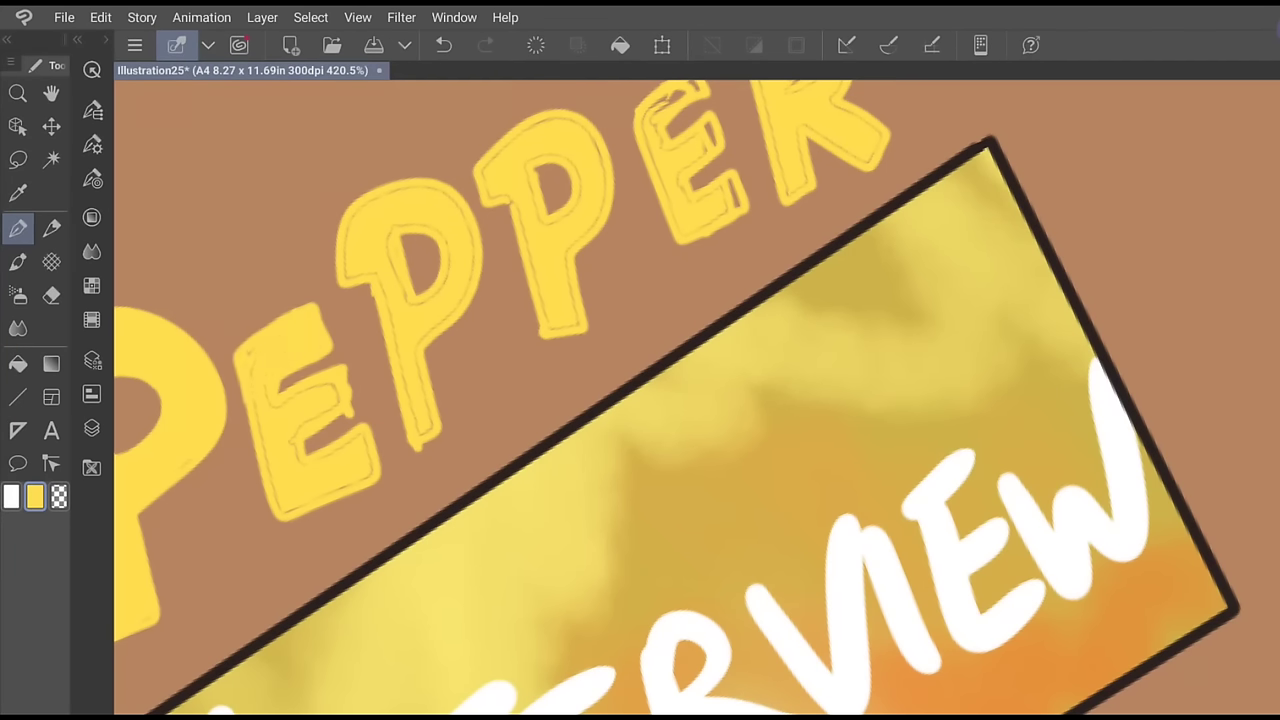
{"action": "mouse_move", "coordinate": [258, 422]}
{"action": "left_mouse_down"}
{"action": "mouse_move", "coordinate": [318, 388]}
{"action": "mouse_move", "coordinate": [334, 408]}
{"action": "mouse_move", "coordinate": [292, 438]}
{"action": "mouse_move", "coordinate": [268, 502]}
{"action": "left_mouse_up"}
{"action": "mouse_move", "coordinate": [370, 450]}
{"action": "left_mouse_down"}
{"action": "mouse_move", "coordinate": [366, 478]}
{"action": "mouse_move", "coordinate": [288, 512]}
{"action": "left_mouse_up"}
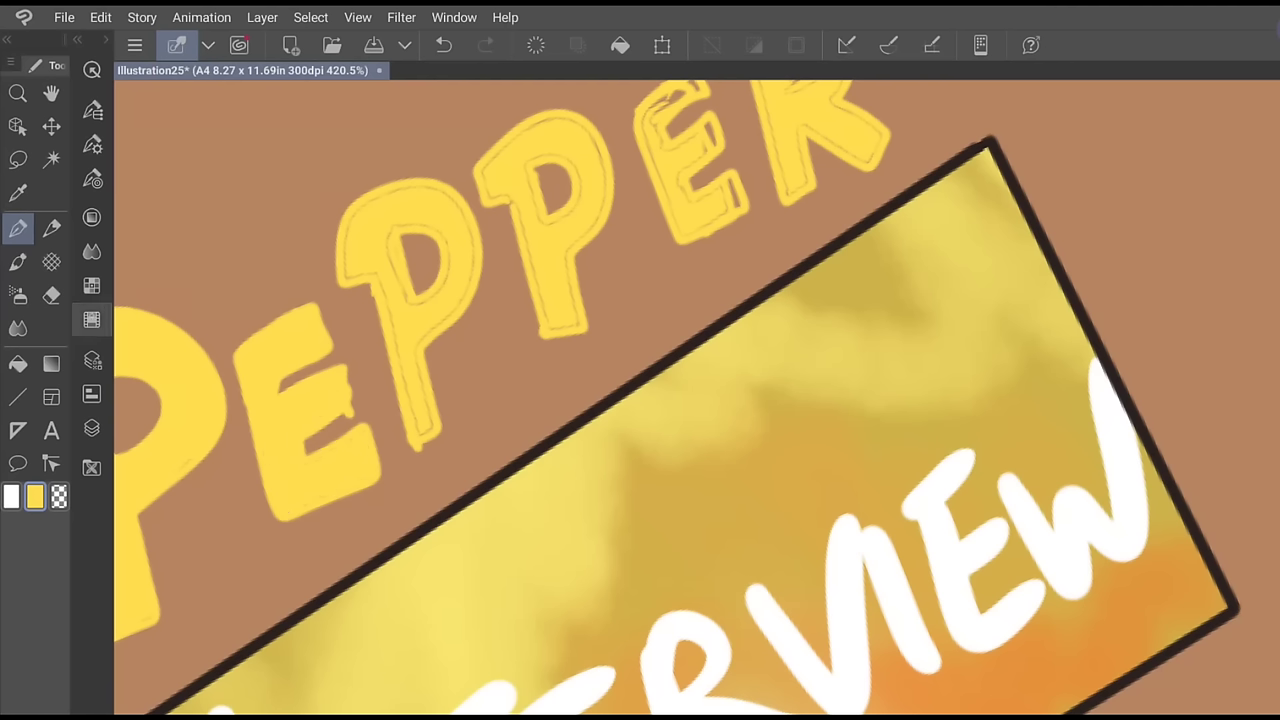
{"action": "left_click", "coordinate": [51, 295]}
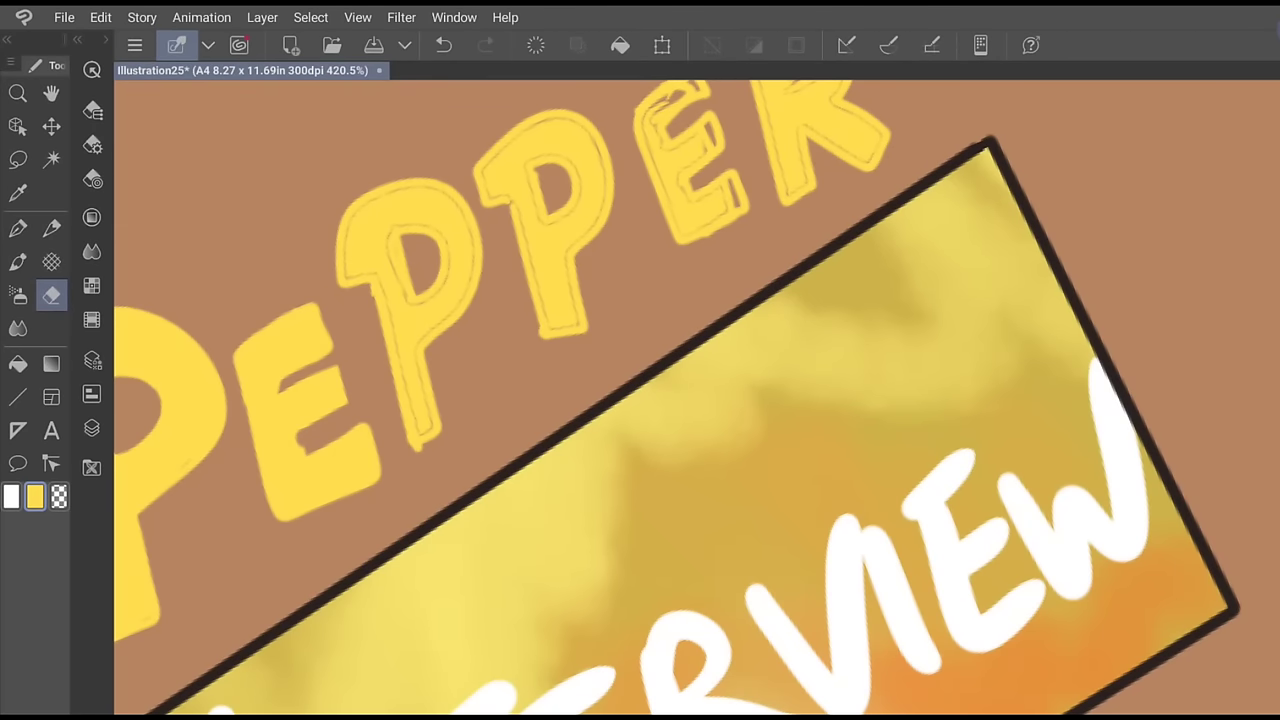
{"action": "left_click_drag", "start_coordinate": [299, 443], "coordinate": [303, 449]}
Paint over the seam lines in the two small Ps of "PEPPER" with the yellow pen
{"action": "left_click_drag", "start_coordinate": [455, 220], "coordinate": [236, 342]}
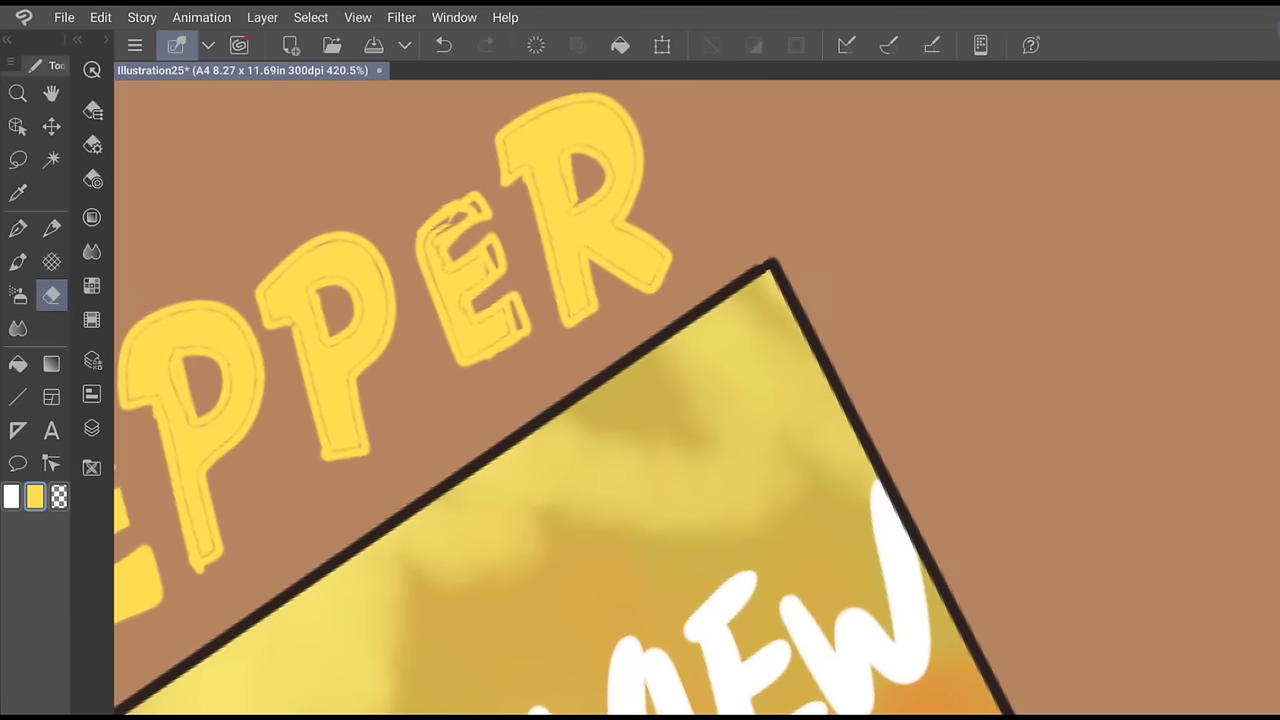
{"action": "key", "text": "p"}
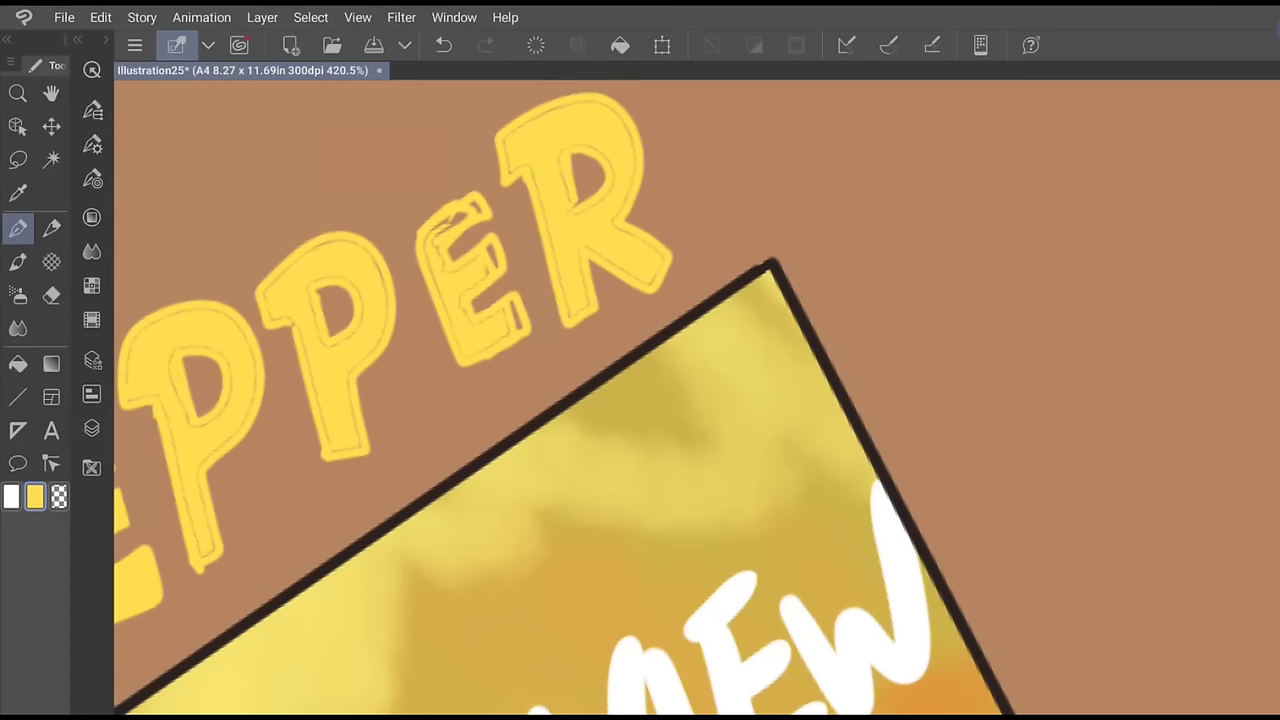
{"action": "mouse_move", "coordinate": [129, 384]}
{"action": "left_mouse_down"}
{"action": "mouse_move", "coordinate": [190, 310]}
{"action": "mouse_move", "coordinate": [246, 340]}
{"action": "left_mouse_up"}
{"action": "mouse_move", "coordinate": [198, 569]}
{"action": "left_mouse_down"}
{"action": "mouse_move", "coordinate": [222, 556]}
{"action": "mouse_move", "coordinate": [186, 498]}
{"action": "mouse_move", "coordinate": [170, 370]}
{"action": "mouse_move", "coordinate": [212, 350]}
{"action": "mouse_move", "coordinate": [200, 426]}
{"action": "left_mouse_up"}
{"action": "left_click_drag", "start_coordinate": [772, 262], "coordinate": [694, 334]}
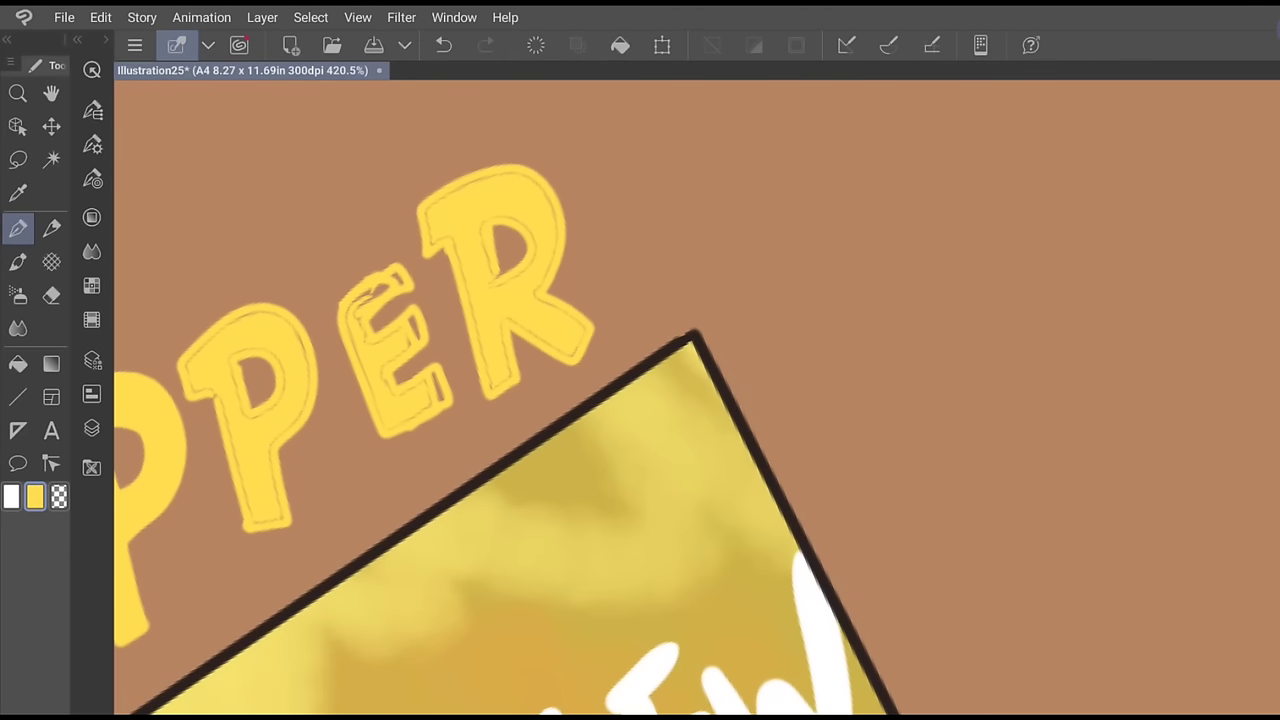
{"action": "mouse_move", "coordinate": [196, 390]}
{"action": "left_mouse_down"}
{"action": "mouse_move", "coordinate": [212, 392]}
{"action": "mouse_move", "coordinate": [250, 510]}
{"action": "mouse_move", "coordinate": [278, 508]}
{"action": "left_mouse_up"}
{"action": "mouse_move", "coordinate": [307, 384]}
{"action": "left_mouse_down"}
{"action": "mouse_move", "coordinate": [297, 322]}
{"action": "mouse_move", "coordinate": [228, 318]}
{"action": "mouse_move", "coordinate": [195, 355]}
{"action": "left_mouse_up"}
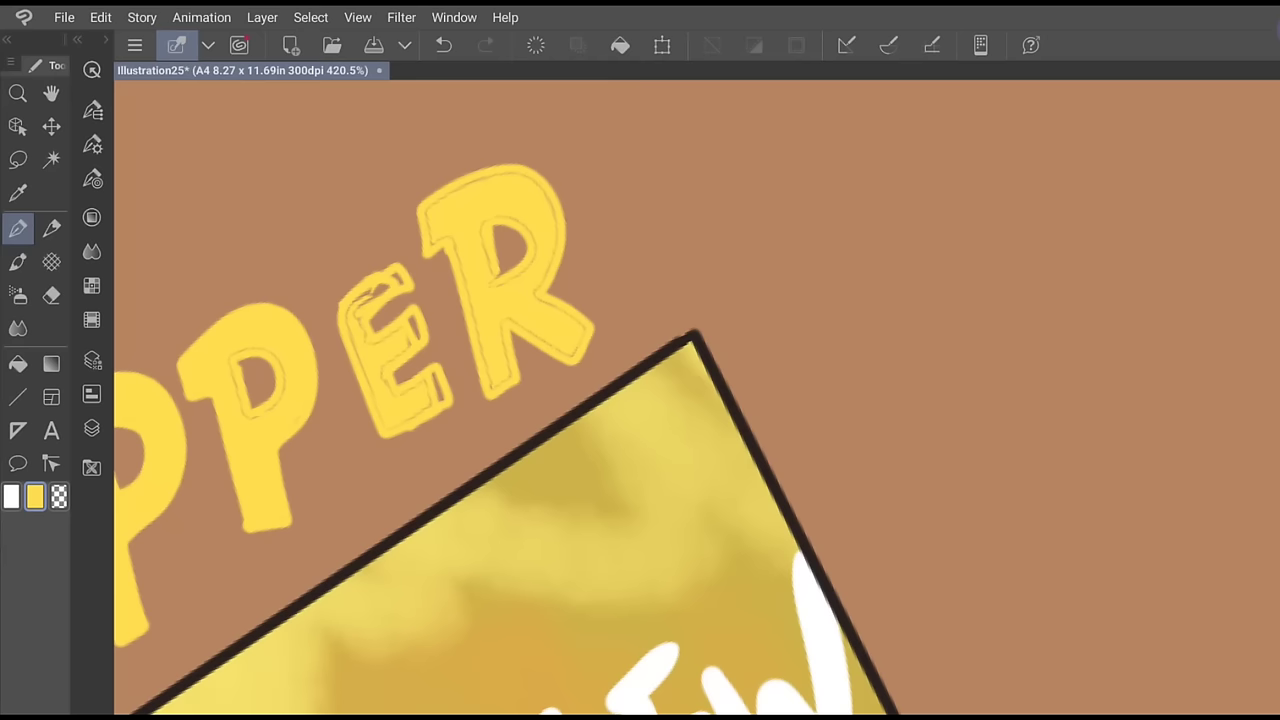
{"action": "mouse_move", "coordinate": [283, 364]}
{"action": "left_mouse_down"}
{"action": "mouse_move", "coordinate": [283, 394]}
{"action": "mouse_move", "coordinate": [234, 400]}
{"action": "left_mouse_up"}
Paint over the seam lines in the final E and R of "PEPPER" with yellow
{"action": "left_click_drag", "start_coordinate": [695, 334], "coordinate": [617, 398]}
{"action": "mouse_move", "coordinate": [298, 374]}
{"action": "left_mouse_down"}
{"action": "mouse_move", "coordinate": [322, 362]}
{"action": "mouse_move", "coordinate": [288, 334]}
{"action": "mouse_move", "coordinate": [268, 390]}
{"action": "mouse_move", "coordinate": [316, 340]}
{"action": "mouse_move", "coordinate": [324, 348]}
{"action": "mouse_move", "coordinate": [260, 366]}
{"action": "mouse_move", "coordinate": [278, 446]}
{"action": "left_mouse_up"}
{"action": "left_click_drag", "start_coordinate": [308, 500], "coordinate": [332, 492]}
{"action": "left_click_drag", "start_coordinate": [354, 436], "coordinate": [361, 463]}
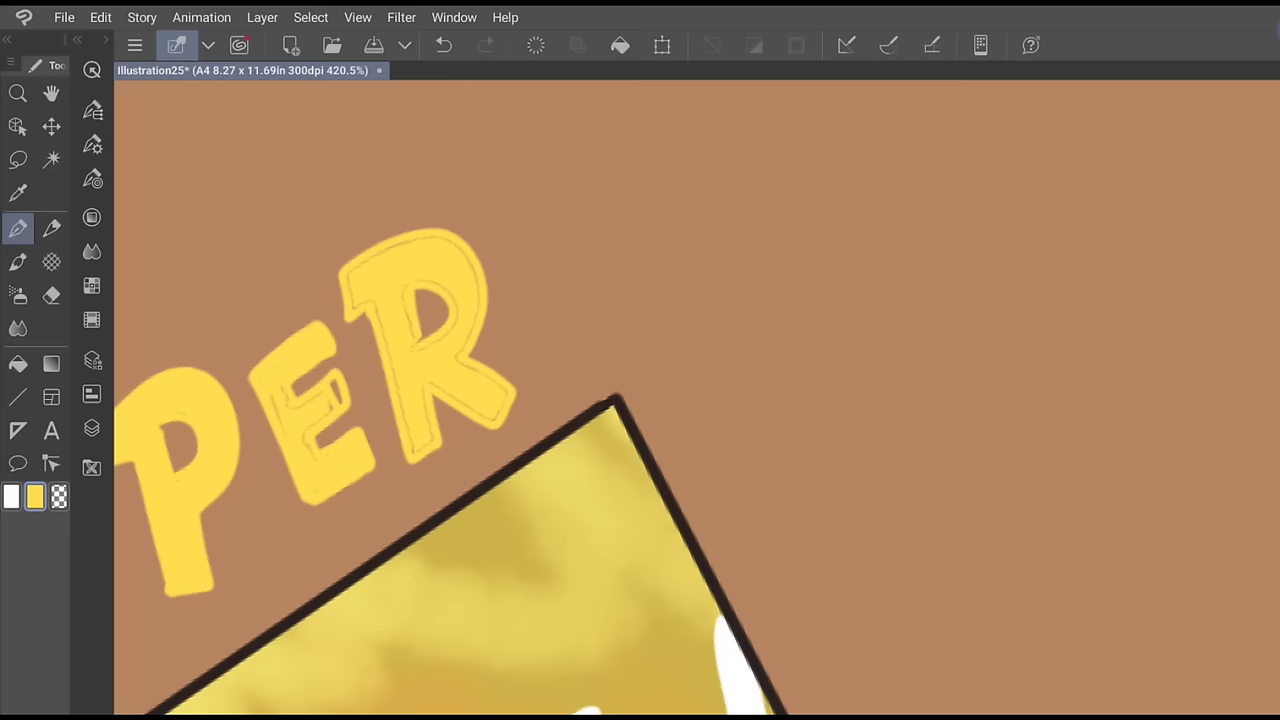
{"action": "mouse_move", "coordinate": [329, 410]}
{"action": "left_mouse_down"}
{"action": "mouse_move", "coordinate": [334, 385]}
{"action": "mouse_move", "coordinate": [340, 402]}
{"action": "mouse_move", "coordinate": [274, 406]}
{"action": "left_mouse_up"}
{"action": "left_click_drag", "start_coordinate": [616, 398], "coordinate": [537, 429]}
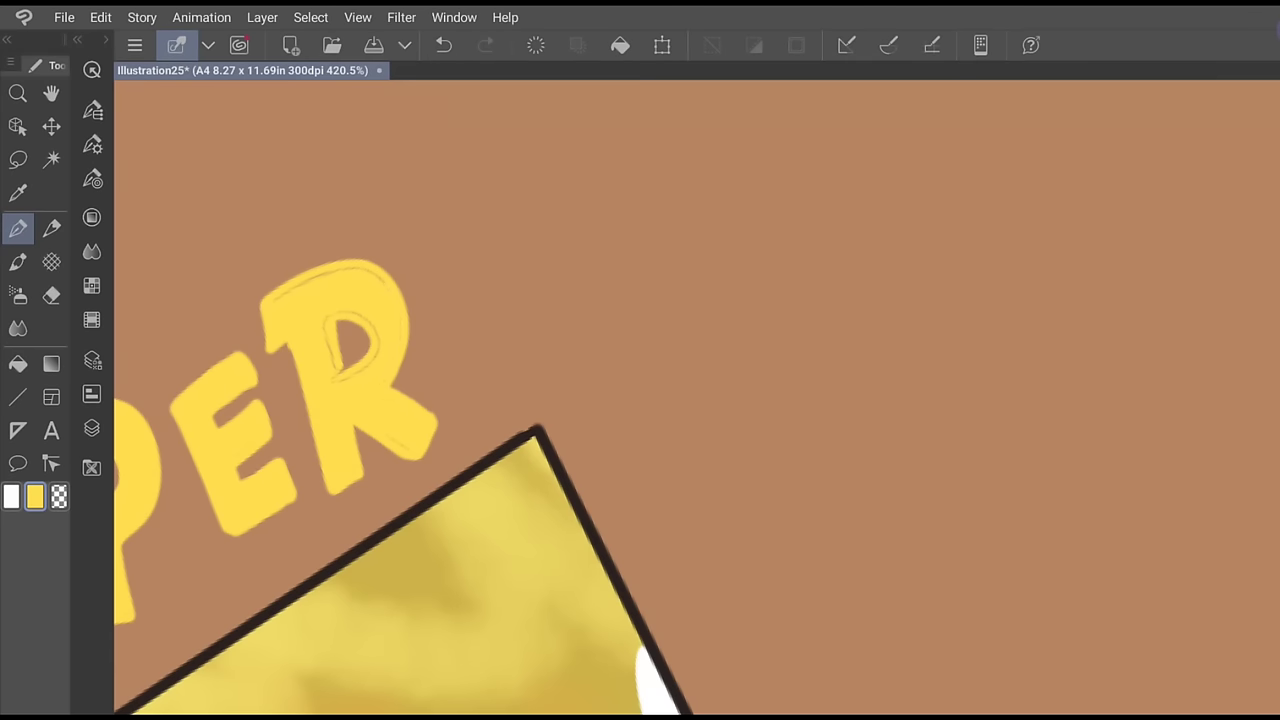
{"action": "left_click_drag", "start_coordinate": [356, 316], "coordinate": [358, 370]}
Lock transparent pixels on Layer 6 and brush orange-red shading along the lower parts of the "REAPER PEPPER" letters
{"action": "scroll", "coordinate": [525, 380], "scroll_direction": "down", "scroll_amount": 8}
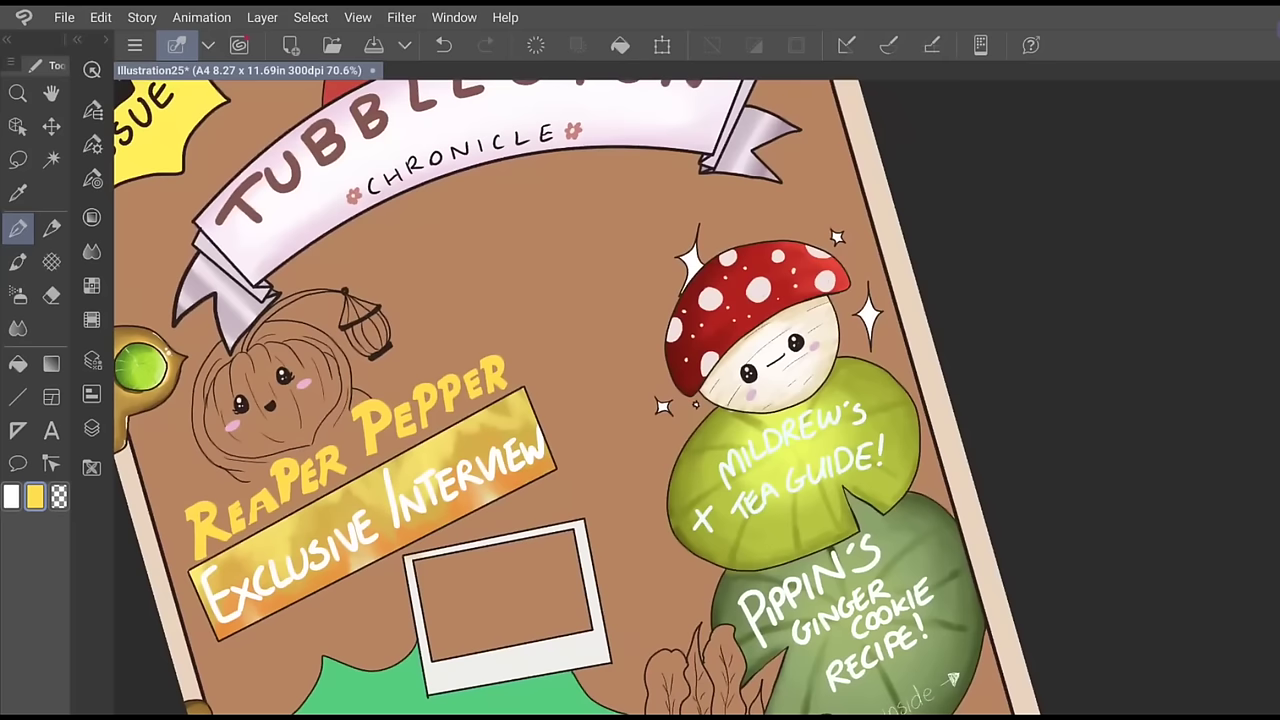
{"action": "left_click", "coordinate": [91, 428]}
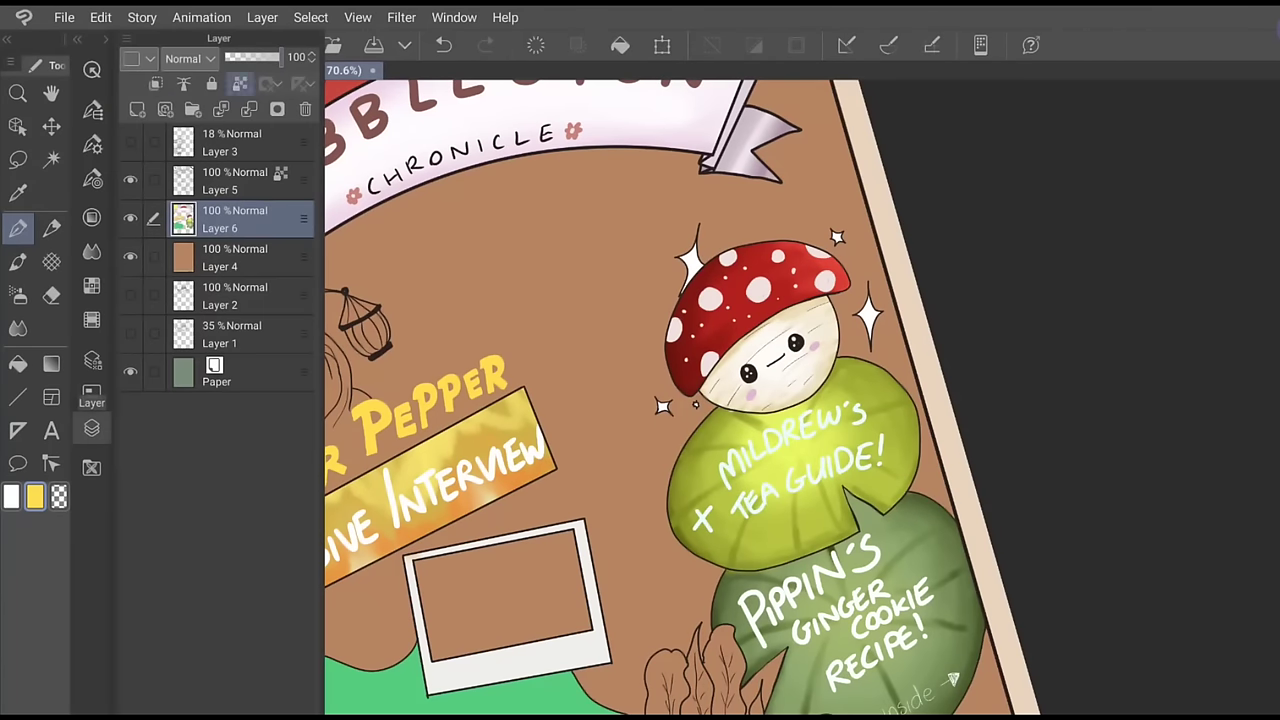
{"action": "left_click", "coordinate": [18, 261]}
{"action": "left_click", "coordinate": [91, 217]}
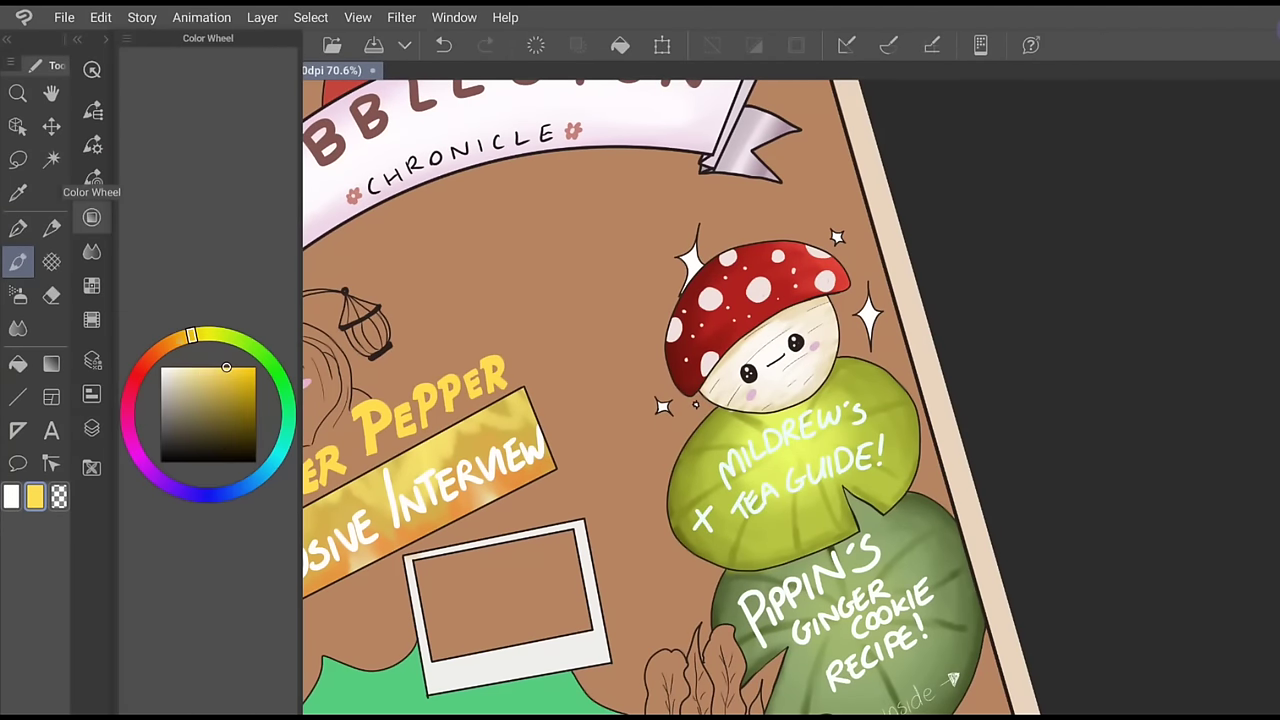
{"action": "left_click_drag", "start_coordinate": [188, 336], "coordinate": [158, 350]}
{"action": "left_click", "coordinate": [148, 358]}
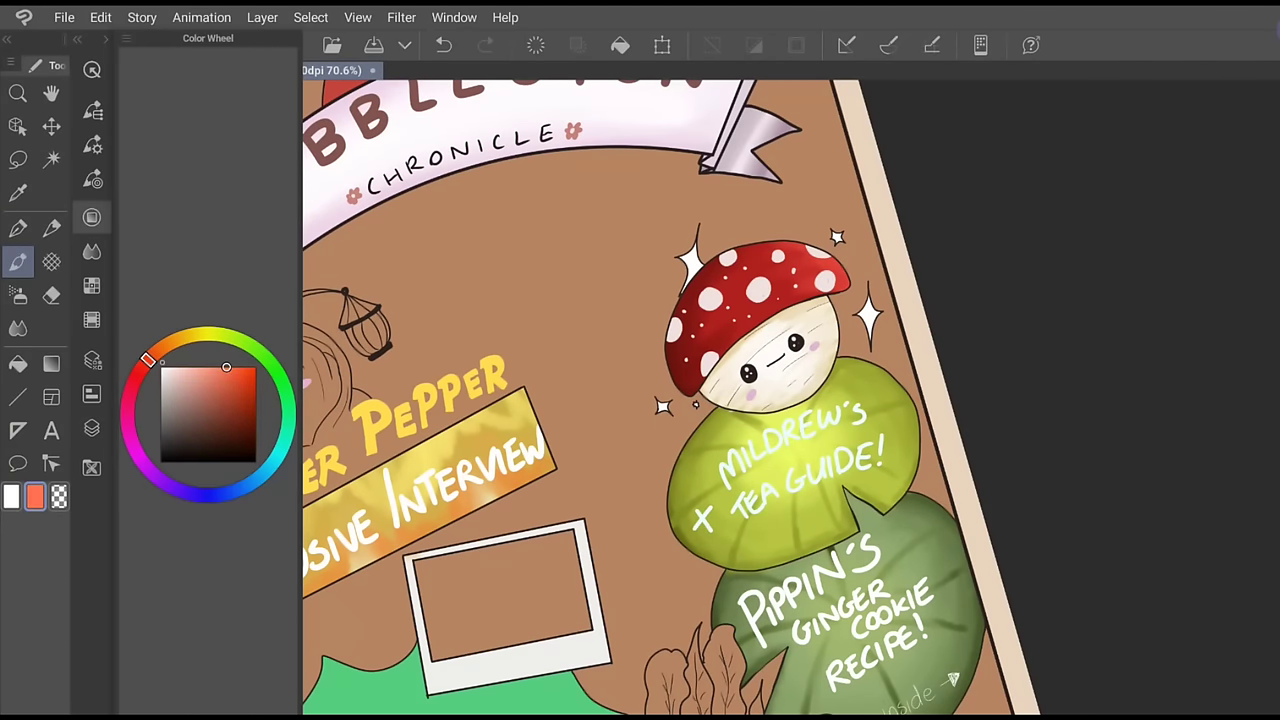
{"action": "left_click", "coordinate": [225, 379]}
{"action": "left_click", "coordinate": [91, 217]}
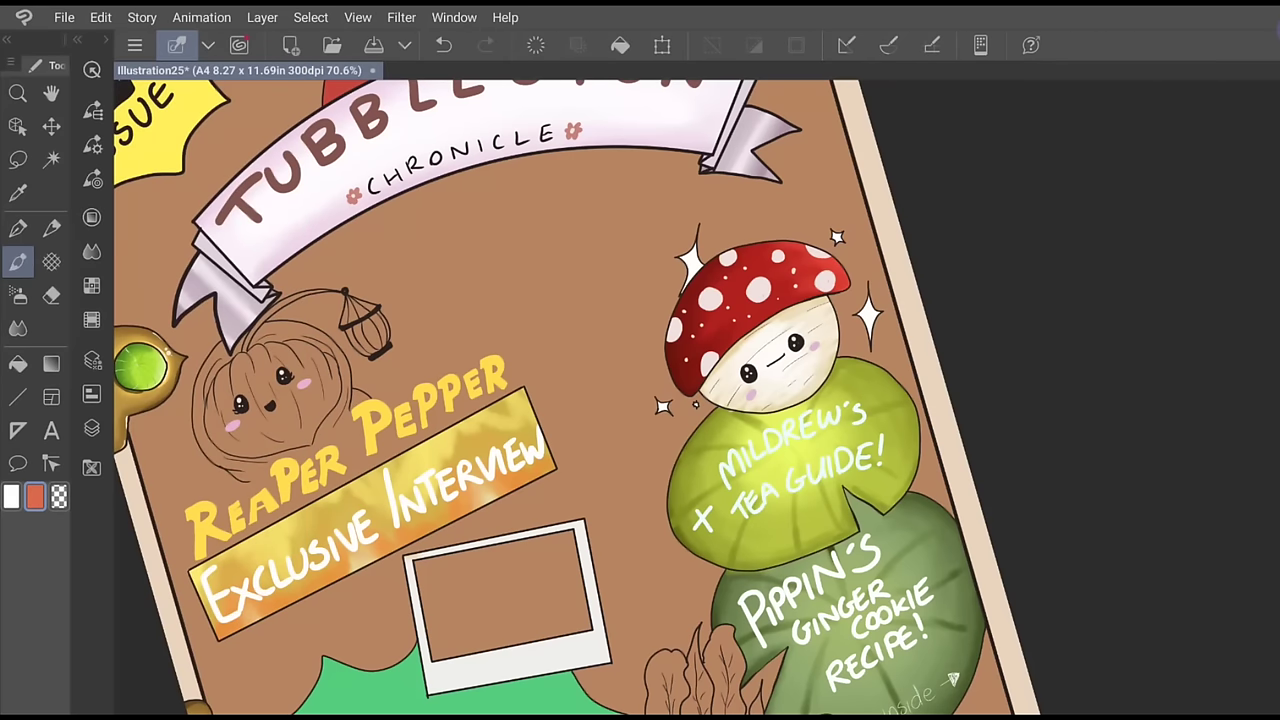
{"action": "left_click_drag", "start_coordinate": [426, 418], "coordinate": [375, 446]}
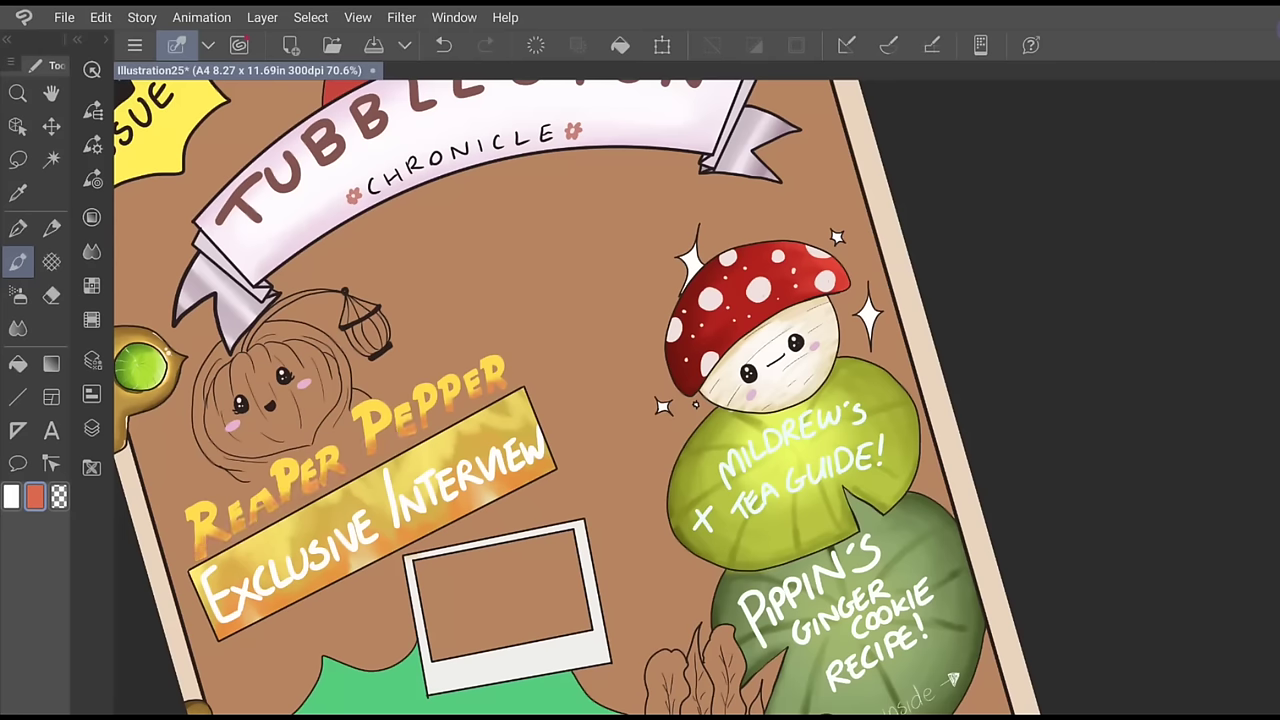
Try brushing white over the lower parts of the "REAPER PEPPER" letters, and undo it
{"action": "left_click", "coordinate": [92, 217]}
{"action": "left_click_drag", "start_coordinate": [206, 392], "coordinate": [161, 352]}
{"action": "left_click", "coordinate": [92, 217]}
{"action": "left_click_drag", "start_coordinate": [340, 470], "coordinate": [216, 536]}
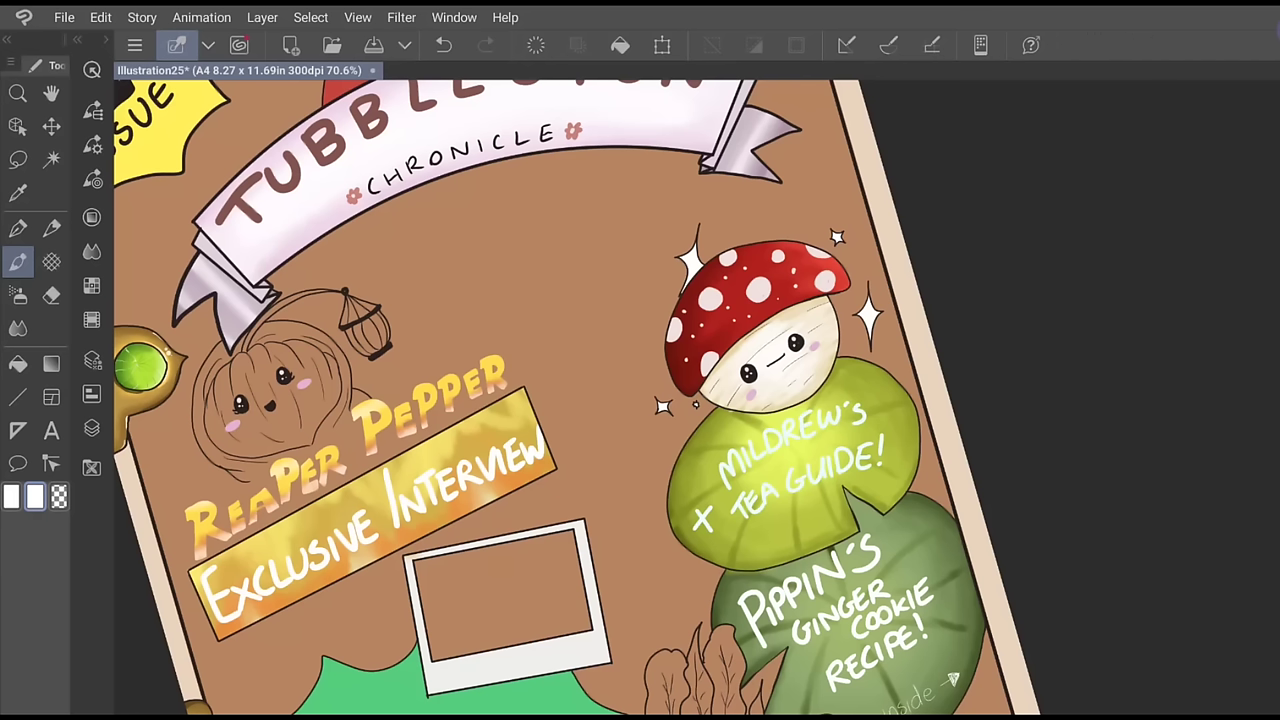
{"action": "left_click", "coordinate": [443, 45]}
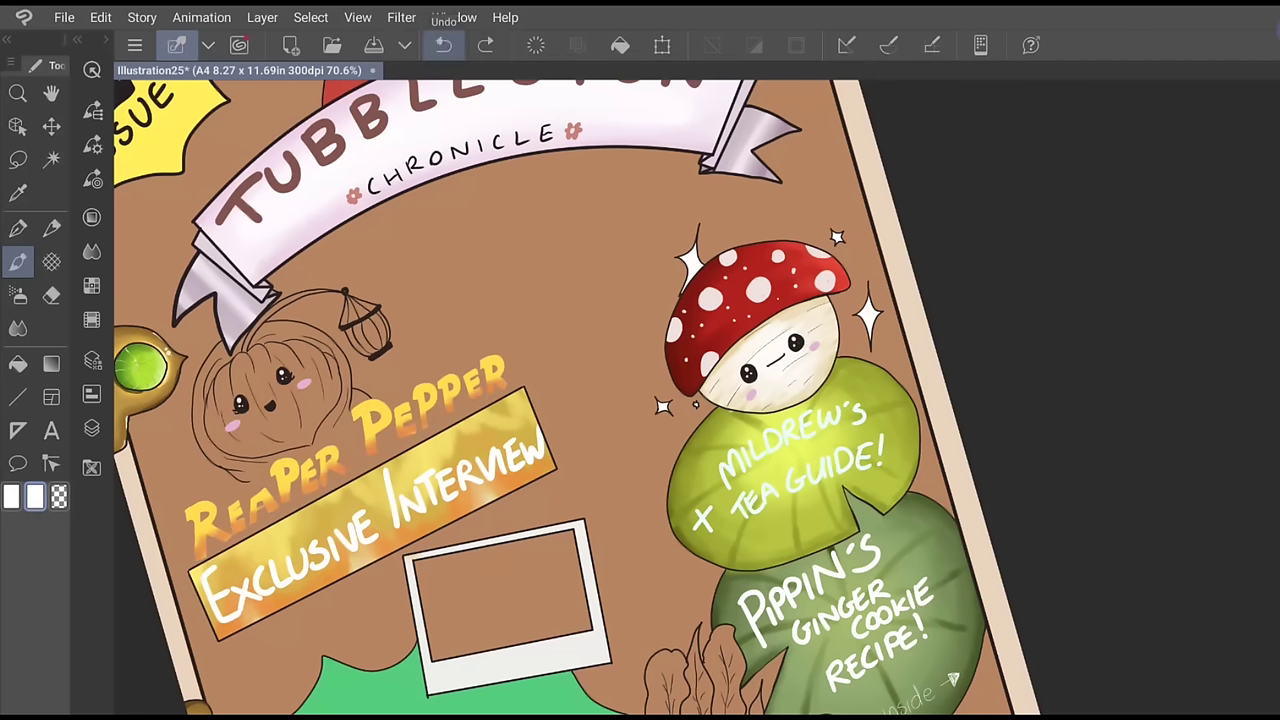
Show the Layer 3 lettering sketch and set the Turnip pen's brush size to 12.6
{"action": "scroll", "coordinate": [600, 400], "scroll_direction": "down", "scroll_amount": 2}
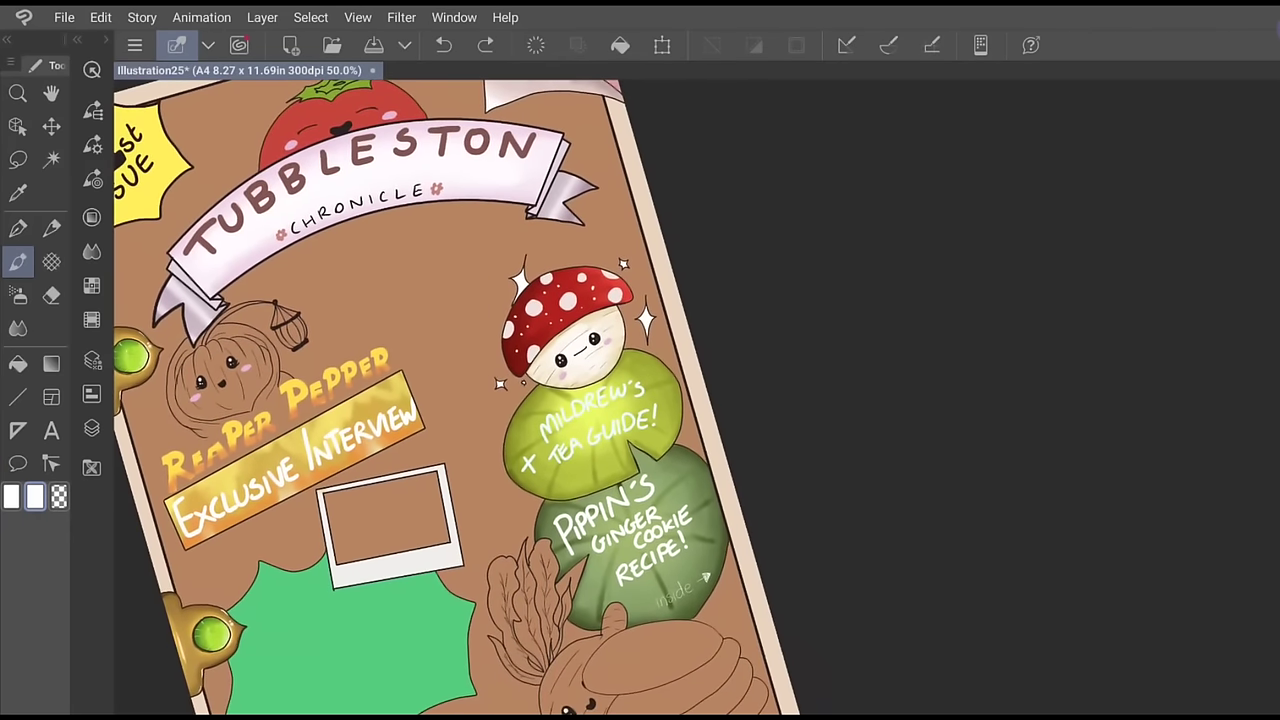
{"action": "scroll", "coordinate": [456, 397], "scroll_direction": "down", "scroll_amount": 1}
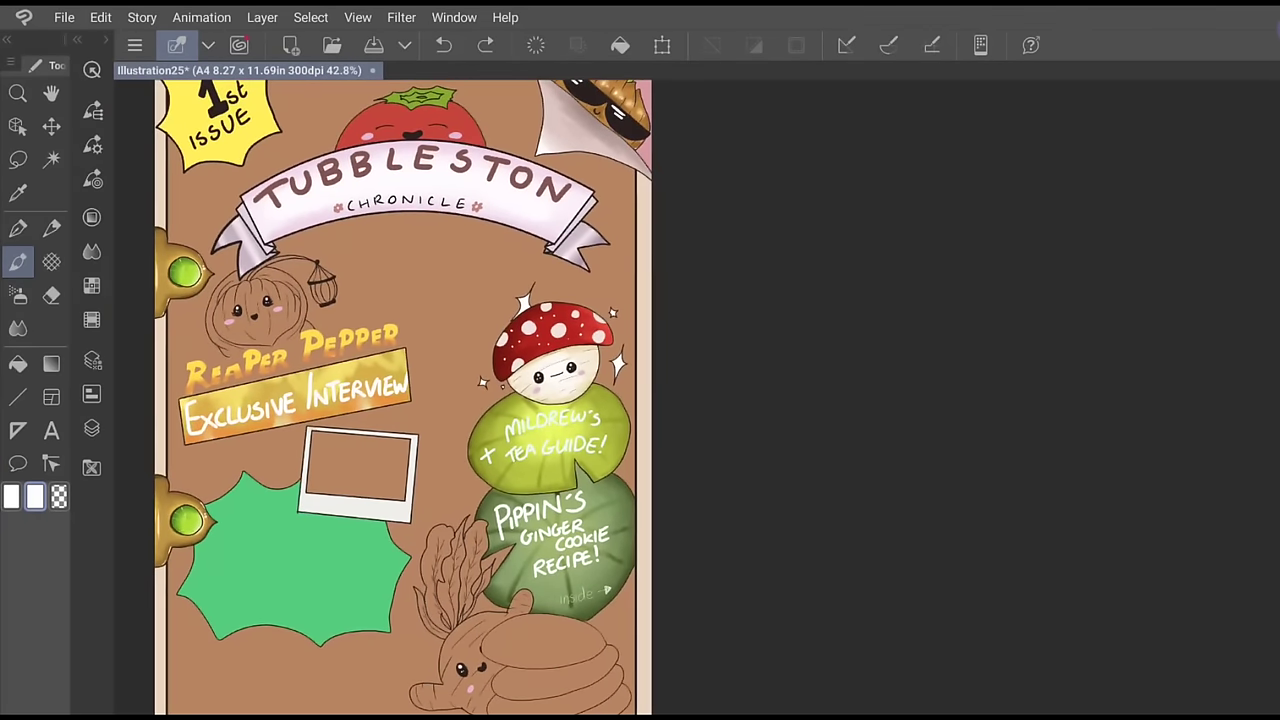
{"action": "left_click", "coordinate": [91, 428]}
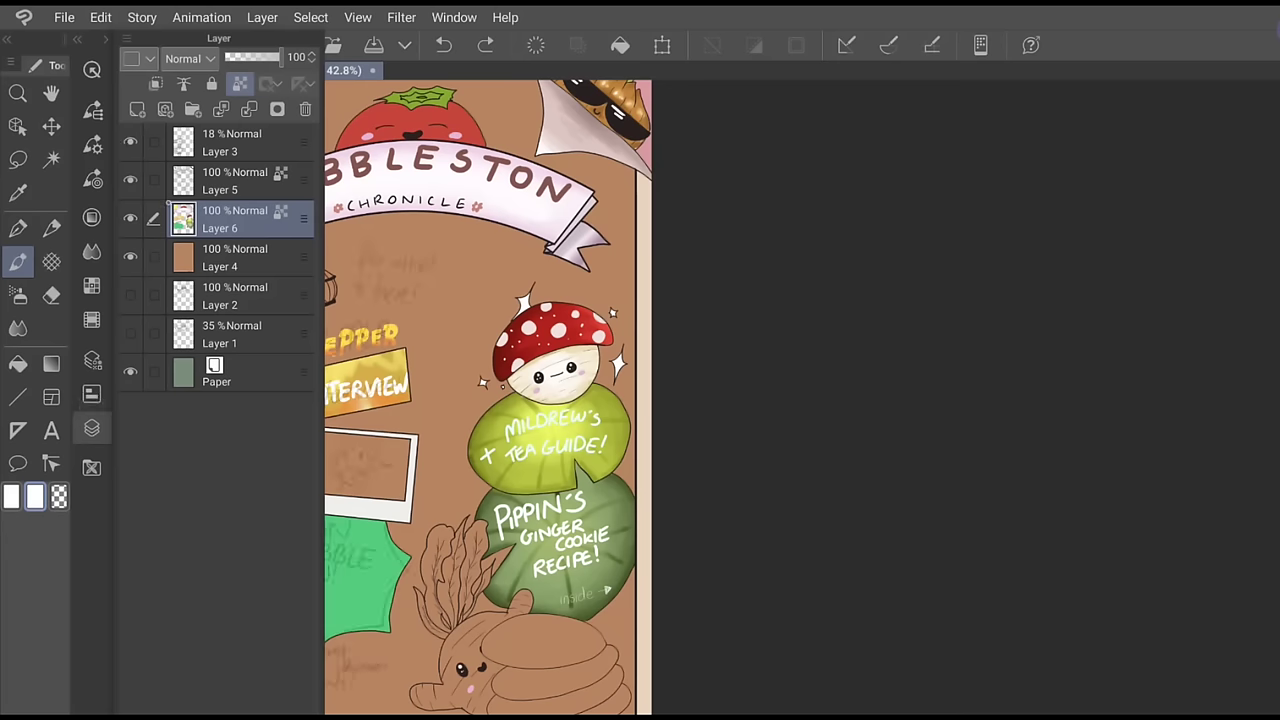
{"action": "left_click", "coordinate": [18, 228]}
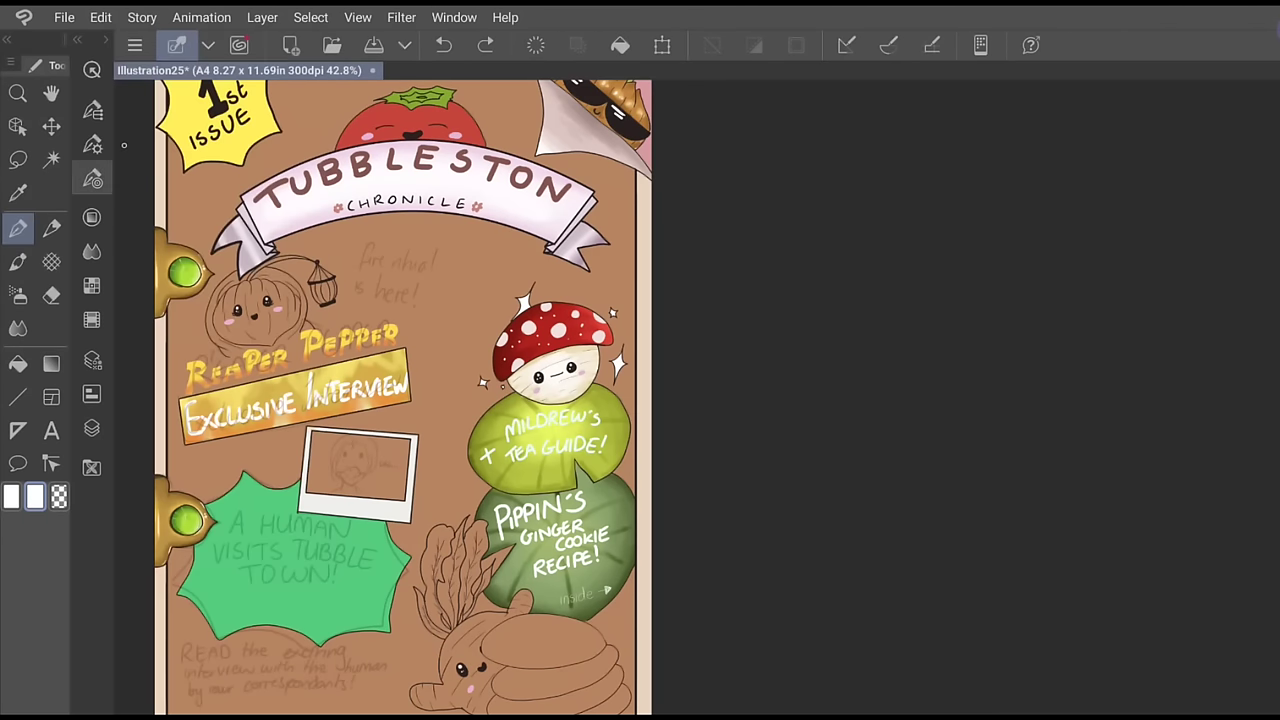
{"action": "left_click", "coordinate": [93, 143]}
{"action": "left_click_drag", "start_coordinate": [203, 106], "coordinate": [192, 106]}
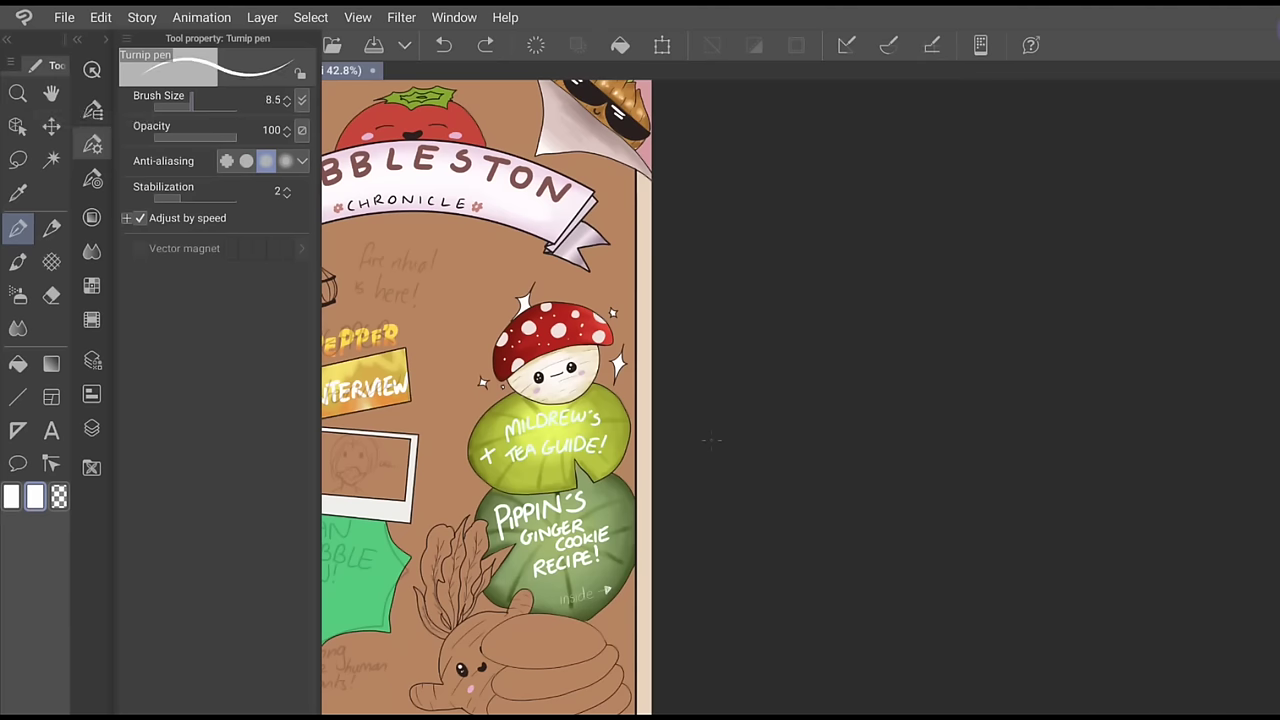
{"action": "left_click", "coordinate": [710, 440]}
{"action": "left_click_drag", "start_coordinate": [403, 400], "coordinate": [437, 317]}
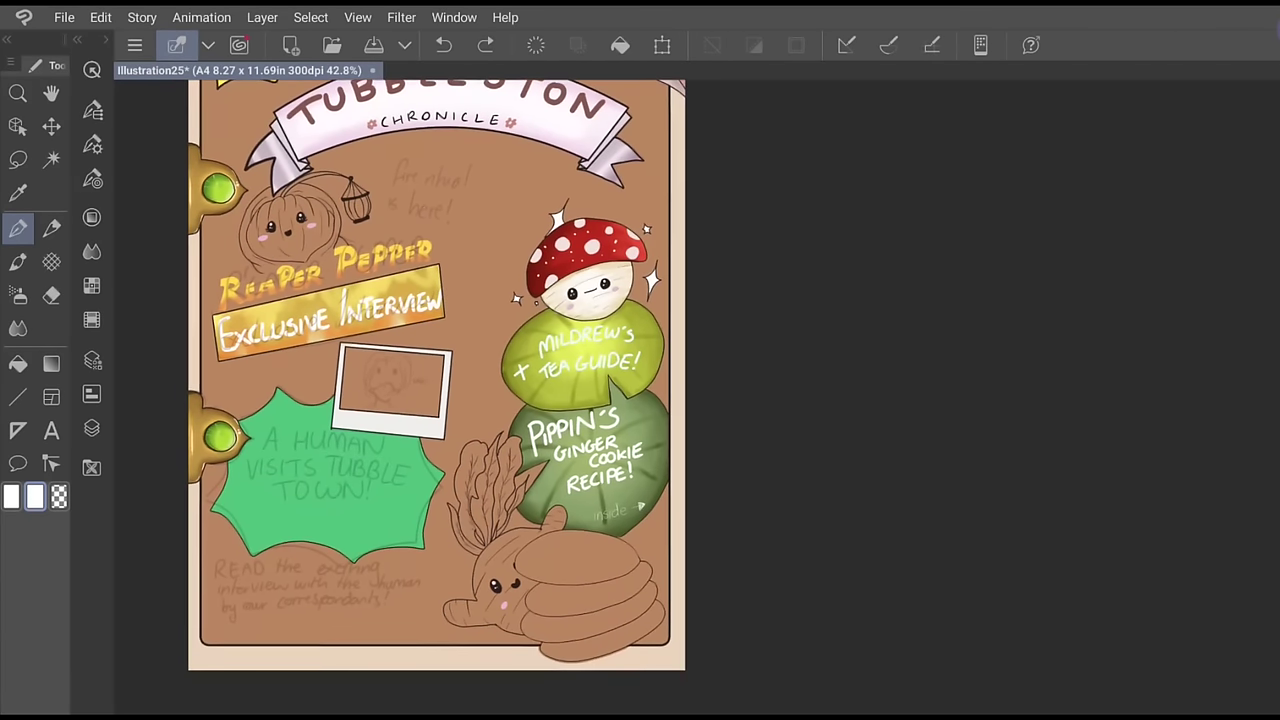
{"action": "left_click", "coordinate": [92, 217]}
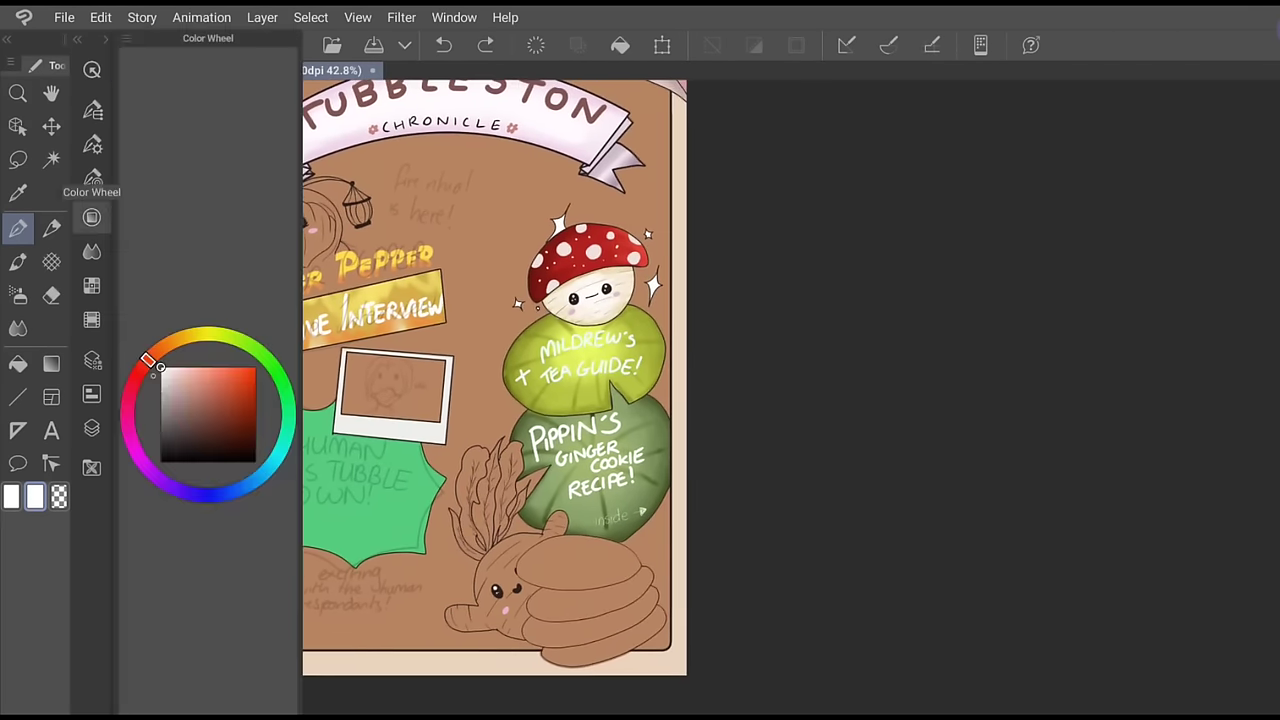
{"action": "left_click", "coordinate": [92, 143]}
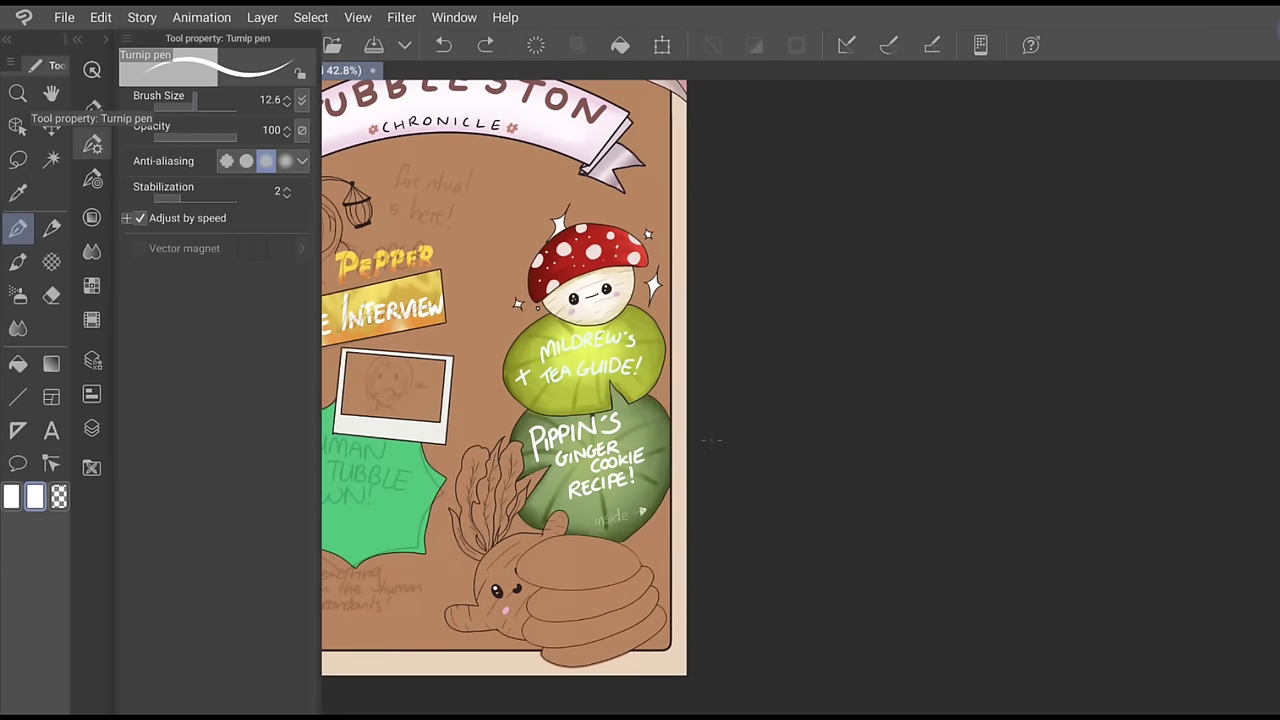
{"action": "left_click", "coordinate": [92, 144]}
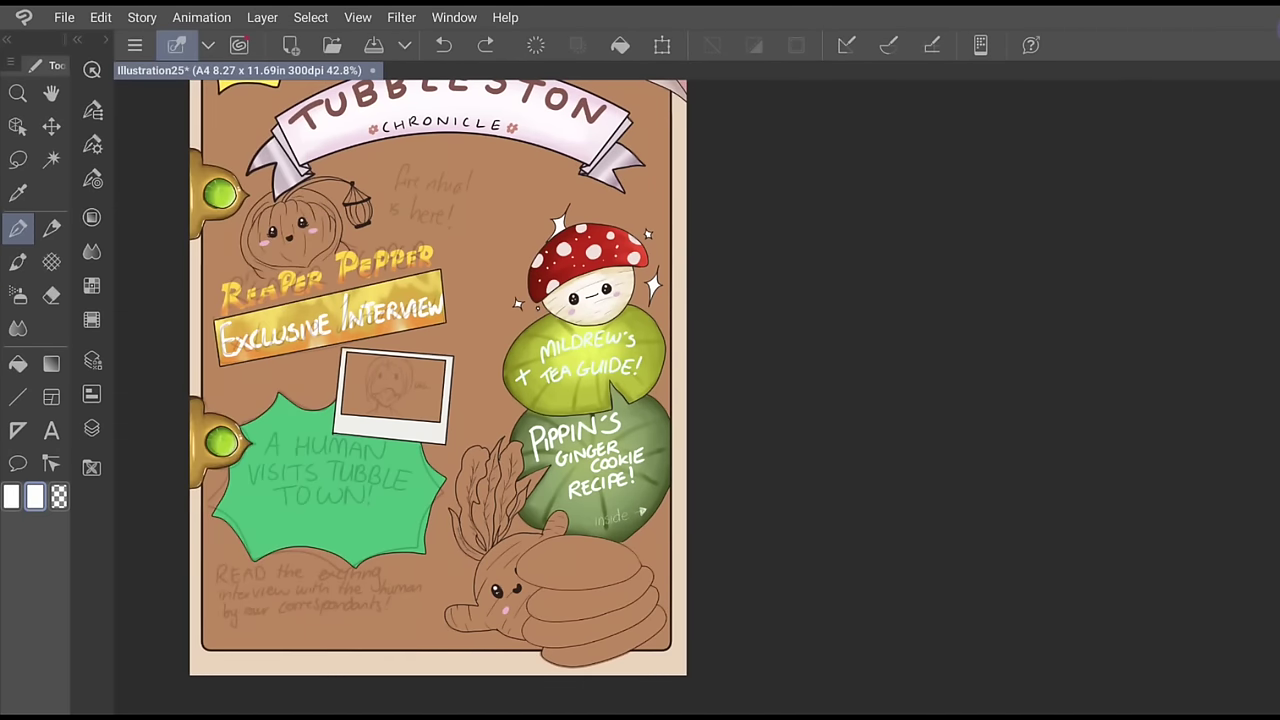
Letter "A HUMAN" in white along the top line of the green starburst
{"action": "scroll", "coordinate": [276, 458], "scroll_direction": "up", "scroll_amount": 5}
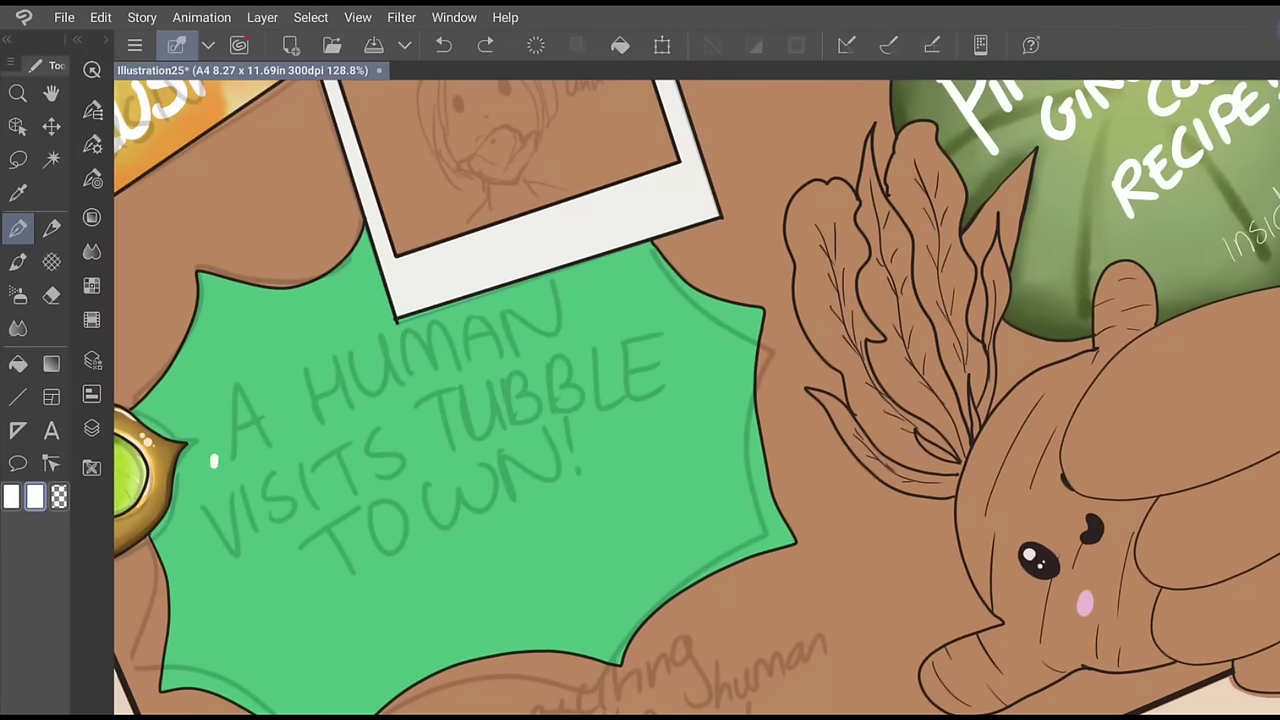
{"action": "mouse_move", "coordinate": [213, 461]}
{"action": "left_mouse_down"}
{"action": "mouse_move", "coordinate": [225, 384]}
{"action": "mouse_move", "coordinate": [246, 424]}
{"action": "left_mouse_up"}
{"action": "left_click_drag", "start_coordinate": [298, 362], "coordinate": [309, 428]}
{"action": "left_click_drag", "start_coordinate": [308, 404], "coordinate": [336, 384]}
{"action": "mouse_move", "coordinate": [347, 350]}
{"action": "left_mouse_down"}
{"action": "mouse_move", "coordinate": [333, 412]}
{"action": "mouse_move", "coordinate": [390, 334]}
{"action": "mouse_move", "coordinate": [396, 390]}
{"action": "mouse_move", "coordinate": [450, 330]}
{"action": "mouse_move", "coordinate": [457, 367]}
{"action": "left_mouse_up"}
{"action": "mouse_move", "coordinate": [460, 360]}
{"action": "left_mouse_down"}
{"action": "mouse_move", "coordinate": [486, 303]}
{"action": "mouse_move", "coordinate": [499, 350]}
{"action": "left_mouse_up"}
{"action": "mouse_move", "coordinate": [470, 340]}
{"action": "left_mouse_down"}
{"action": "mouse_move", "coordinate": [492, 332]}
{"action": "mouse_move", "coordinate": [513, 348]}
{"action": "left_mouse_up"}
{"action": "left_click_drag", "start_coordinate": [517, 300], "coordinate": [552, 337]}
{"action": "left_click_drag", "start_coordinate": [552, 337], "coordinate": [570, 268]}
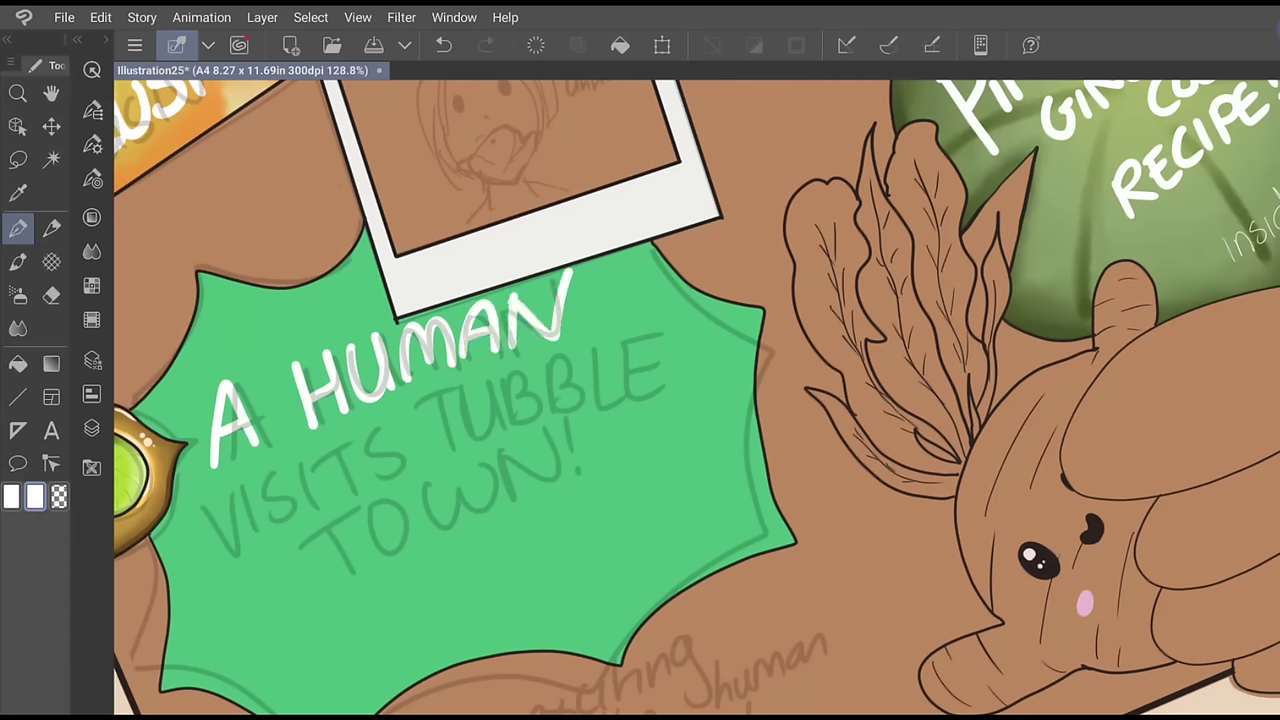
Letter "VISITS" in white below "A HUMAN" on the green starburst
{"action": "mouse_move", "coordinate": [173, 563]}
{"action": "left_mouse_down"}
{"action": "mouse_move", "coordinate": [222, 526]}
{"action": "mouse_move", "coordinate": [212, 517]}
{"action": "mouse_move", "coordinate": [224, 578]}
{"action": "left_mouse_up"}
{"action": "mouse_move", "coordinate": [264, 490]}
{"action": "left_mouse_down"}
{"action": "mouse_move", "coordinate": [250, 512]}
{"action": "mouse_move", "coordinate": [262, 558]}
{"action": "mouse_move", "coordinate": [288, 542]}
{"action": "left_mouse_up"}
{"action": "left_click_drag", "start_coordinate": [280, 480], "coordinate": [336, 443]}
{"action": "left_click_drag", "start_coordinate": [322, 455], "coordinate": [309, 511]}
{"action": "mouse_move", "coordinate": [376, 431]}
{"action": "left_mouse_down"}
{"action": "mouse_move", "coordinate": [352, 452]}
{"action": "mouse_move", "coordinate": [355, 490]}
{"action": "left_mouse_up"}
{"action": "key", "text": "e"}
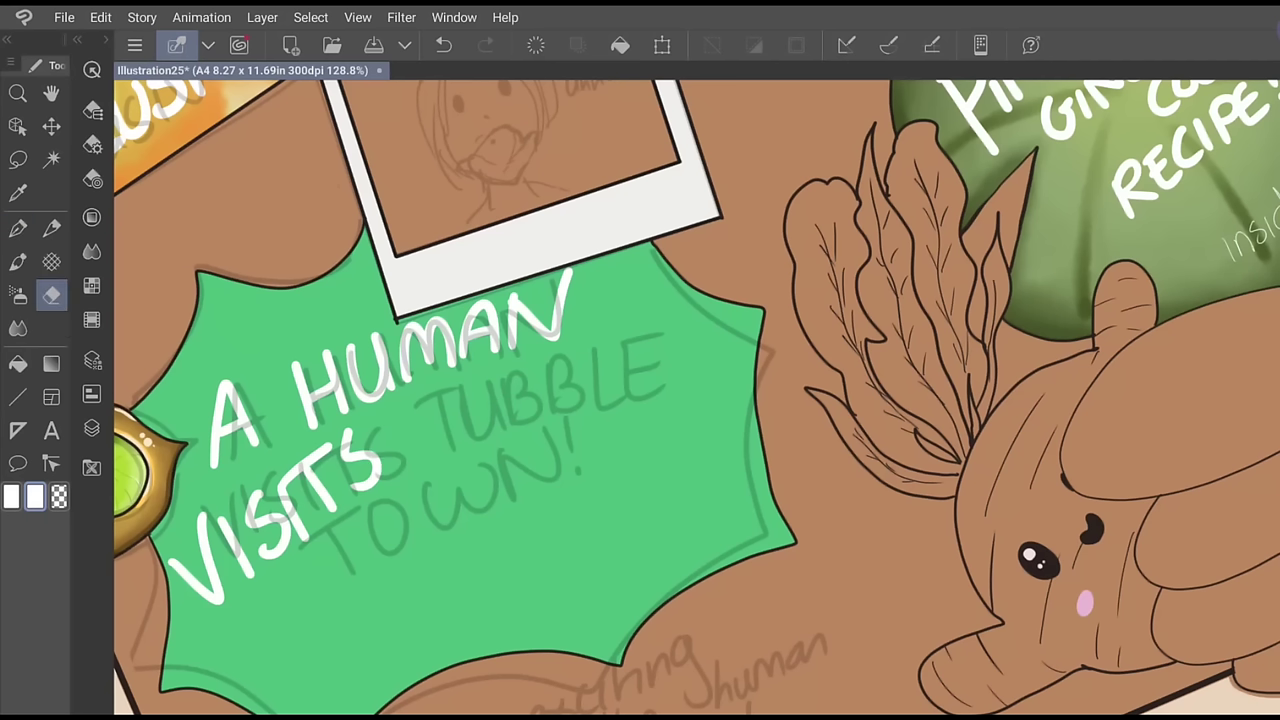
{"action": "left_click", "coordinate": [443, 44]}
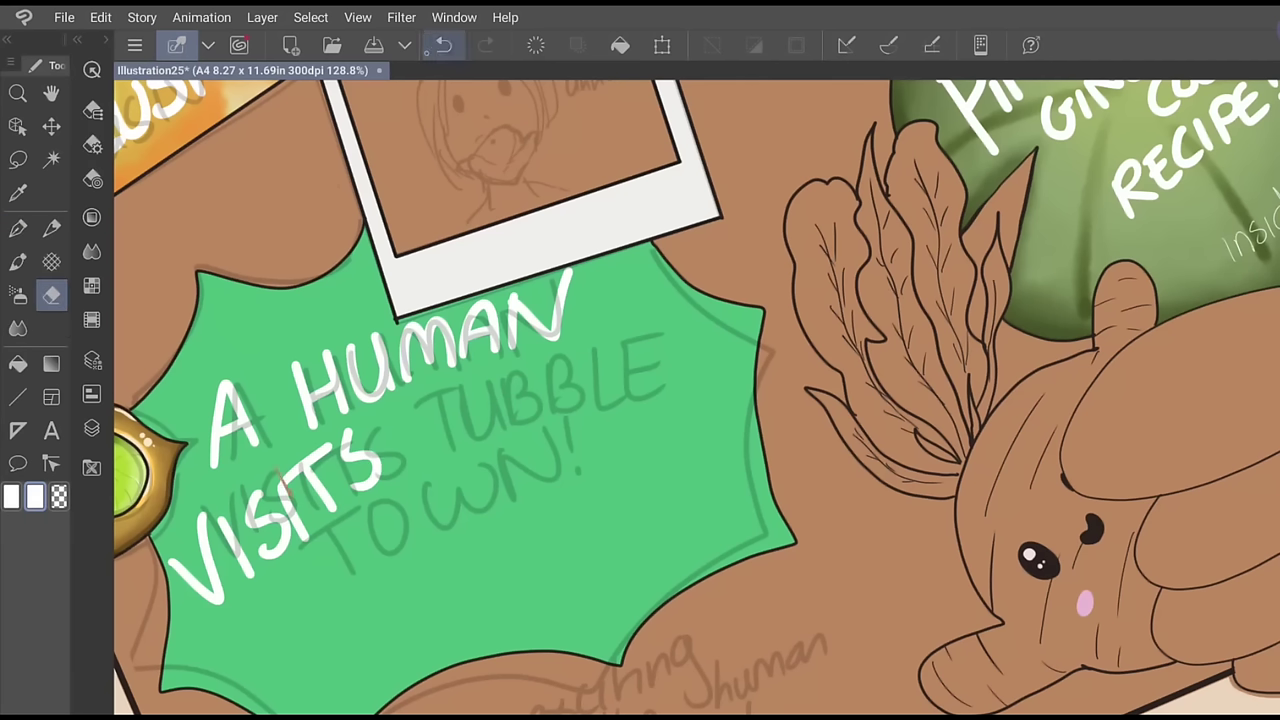
{"action": "left_click", "coordinate": [17, 192]}
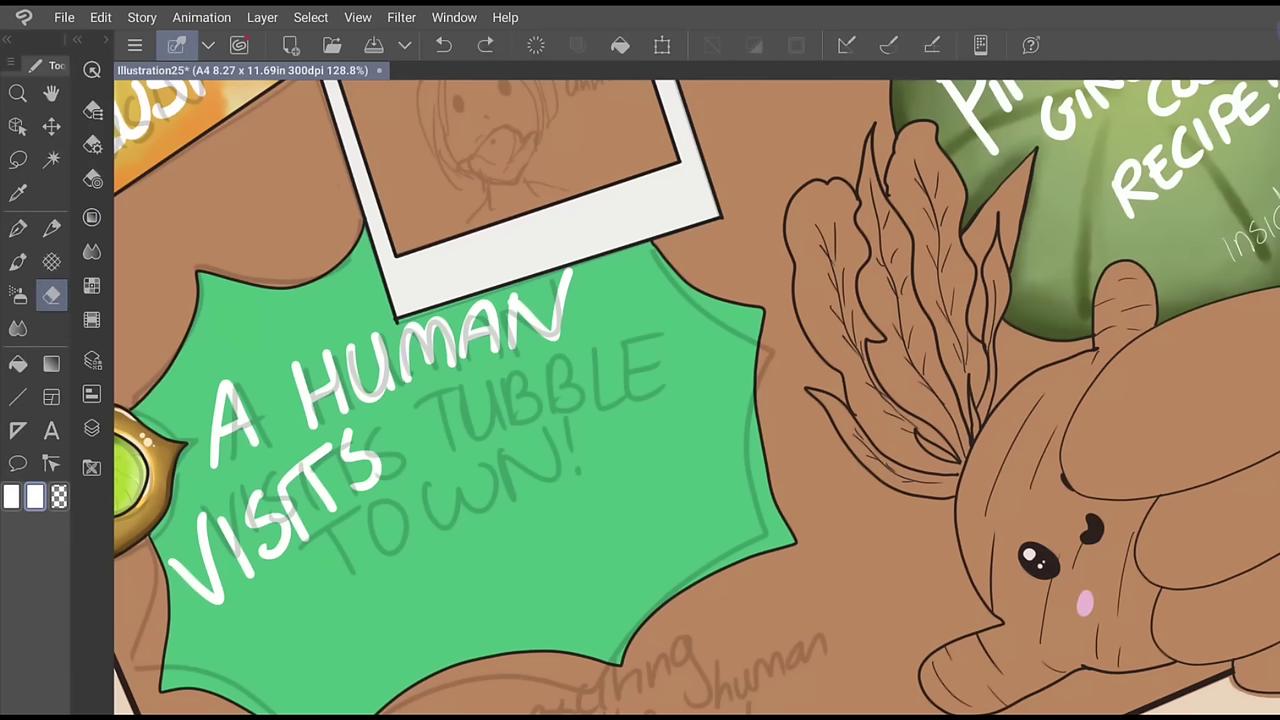
Letter "TUBBLE" in white with the pen beside "VISITS" on the green starburst
{"action": "left_click", "coordinate": [18, 228]}
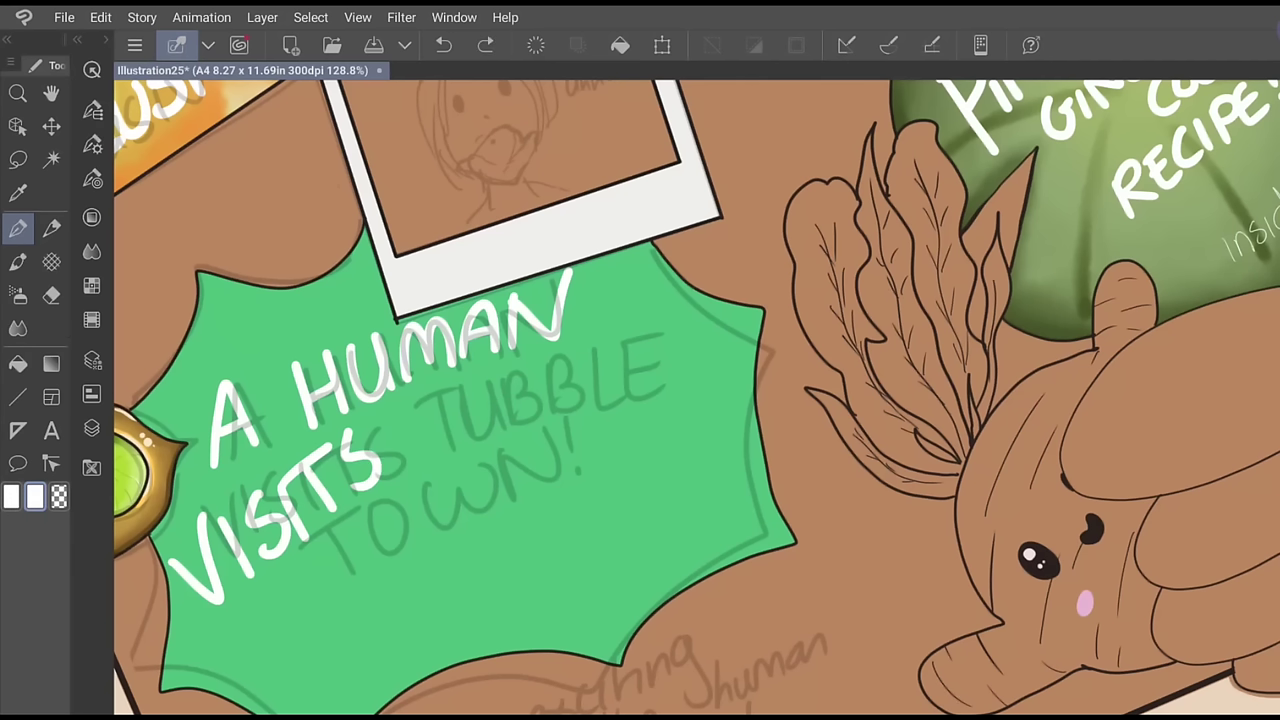
{"action": "left_click_drag", "start_coordinate": [400, 414], "coordinate": [466, 378]}
{"action": "mouse_move", "coordinate": [434, 398]}
{"action": "left_mouse_down"}
{"action": "mouse_move", "coordinate": [440, 455]}
{"action": "mouse_move", "coordinate": [480, 440]}
{"action": "mouse_move", "coordinate": [492, 378]}
{"action": "left_mouse_up"}
{"action": "left_click_drag", "start_coordinate": [505, 376], "coordinate": [510, 432]}
{"action": "left_click_drag", "start_coordinate": [508, 376], "coordinate": [510, 434]}
{"action": "left_click_drag", "start_coordinate": [548, 366], "coordinate": [548, 424]}
{"action": "left_click_drag", "start_coordinate": [550, 366], "coordinate": [548, 420]}
{"action": "left_click_drag", "start_coordinate": [600, 355], "coordinate": [622, 410]}
{"action": "left_click_drag", "start_coordinate": [638, 348], "coordinate": [634, 405]}
{"action": "left_click_drag", "start_coordinate": [634, 405], "coordinate": [682, 396]}
{"action": "left_click_drag", "start_coordinate": [640, 375], "coordinate": [674, 367]}
{"action": "left_click_drag", "start_coordinate": [638, 349], "coordinate": [676, 338]}
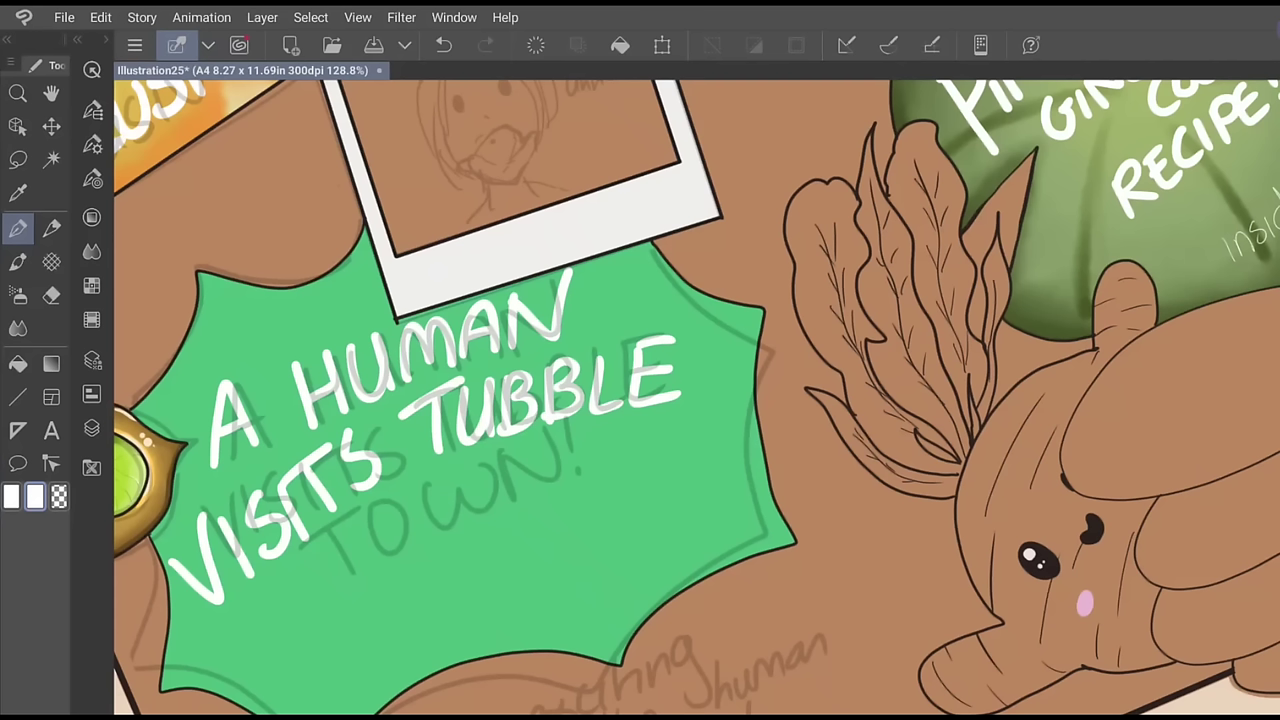
Letter "TOWN!" in white as the third line on the green starburst
{"action": "mouse_move", "coordinate": [328, 586]}
{"action": "left_mouse_down"}
{"action": "mouse_move", "coordinate": [384, 532]}
{"action": "mouse_move", "coordinate": [378, 616]}
{"action": "left_mouse_up"}
{"action": "mouse_move", "coordinate": [418, 545]}
{"action": "left_mouse_down"}
{"action": "mouse_move", "coordinate": [408, 600]}
{"action": "mouse_move", "coordinate": [400, 538]}
{"action": "mouse_move", "coordinate": [446, 574]}
{"action": "mouse_move", "coordinate": [474, 528]}
{"action": "left_mouse_up"}
{"action": "left_click_drag", "start_coordinate": [488, 558], "coordinate": [520, 482]}
{"action": "mouse_move", "coordinate": [520, 488]}
{"action": "left_mouse_down"}
{"action": "mouse_move", "coordinate": [550, 514]}
{"action": "mouse_move", "coordinate": [560, 466]}
{"action": "left_mouse_up"}
{"action": "left_click_drag", "start_coordinate": [598, 428], "coordinate": [592, 474]}
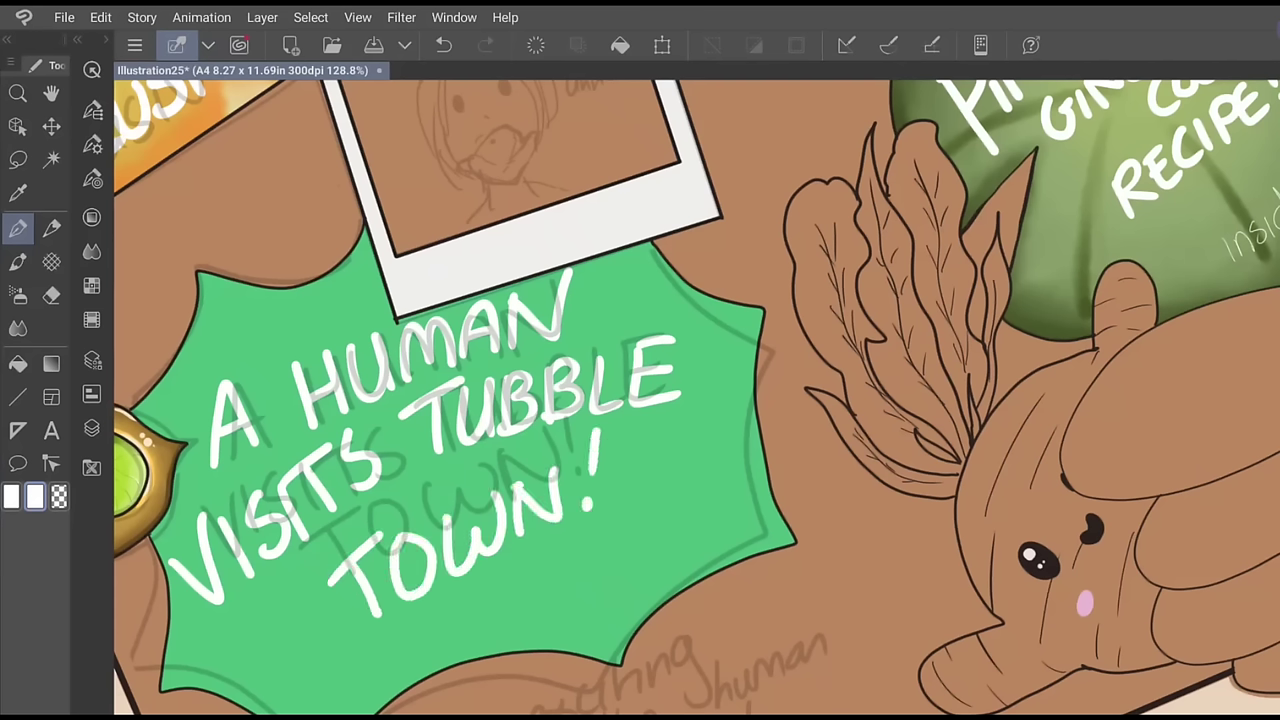
{"action": "left_click", "coordinate": [52, 294]}
{"action": "left_click", "coordinate": [18, 193]}
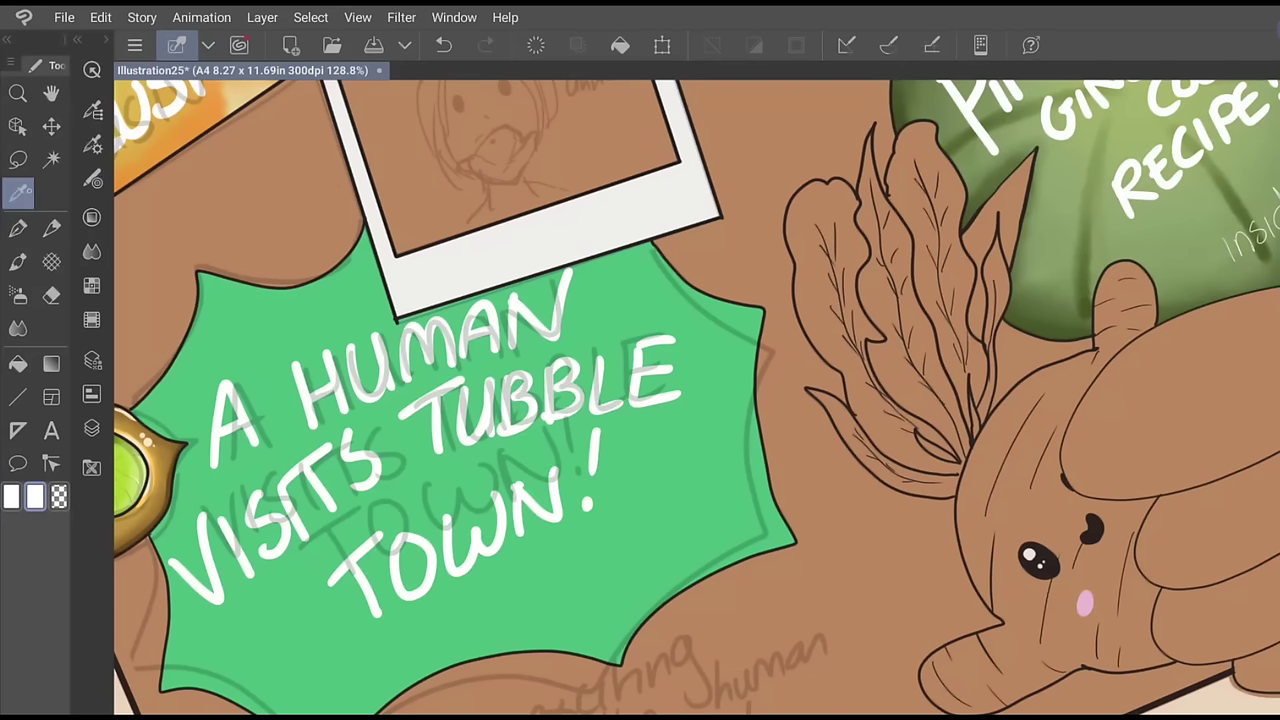
{"action": "left_click", "coordinate": [219, 337]}
{"action": "key", "text": "p"}
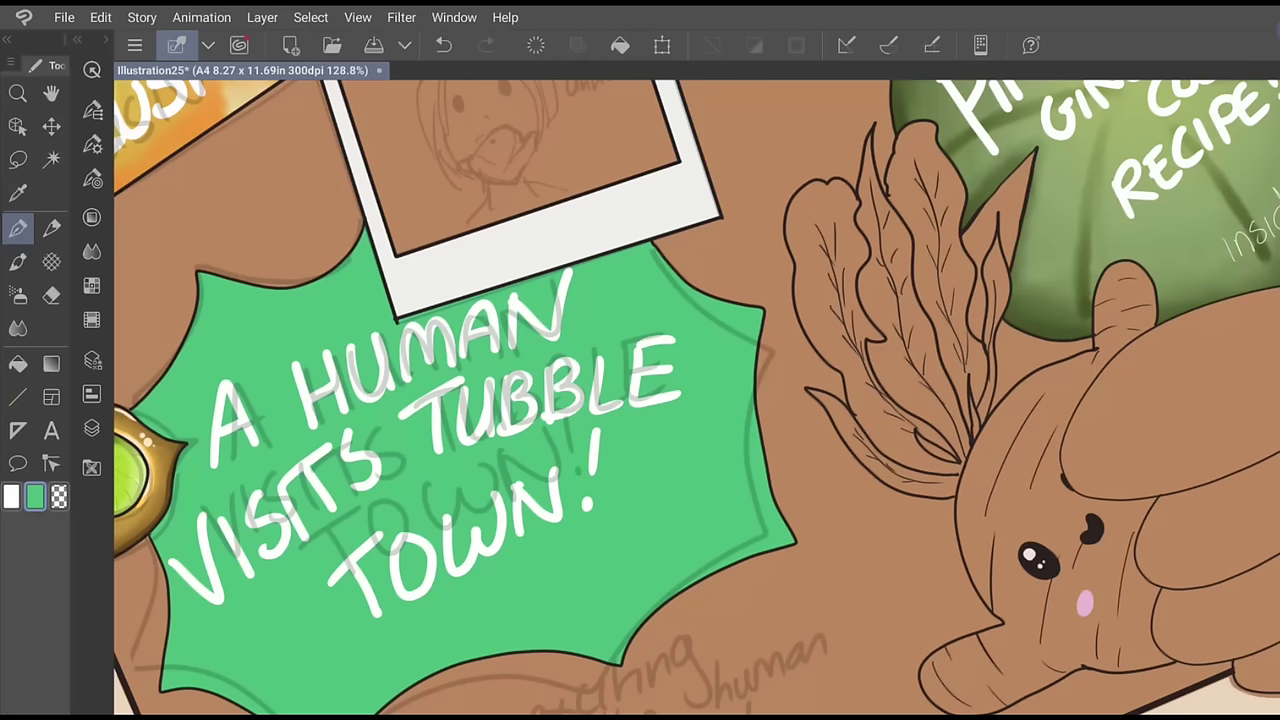
{"action": "left_click", "coordinate": [443, 45]}
Set the drawing colour back to white and the Turnip pen's brush size to 10.1
{"action": "left_click_drag", "start_coordinate": [700, 560], "coordinate": [607, 124]}
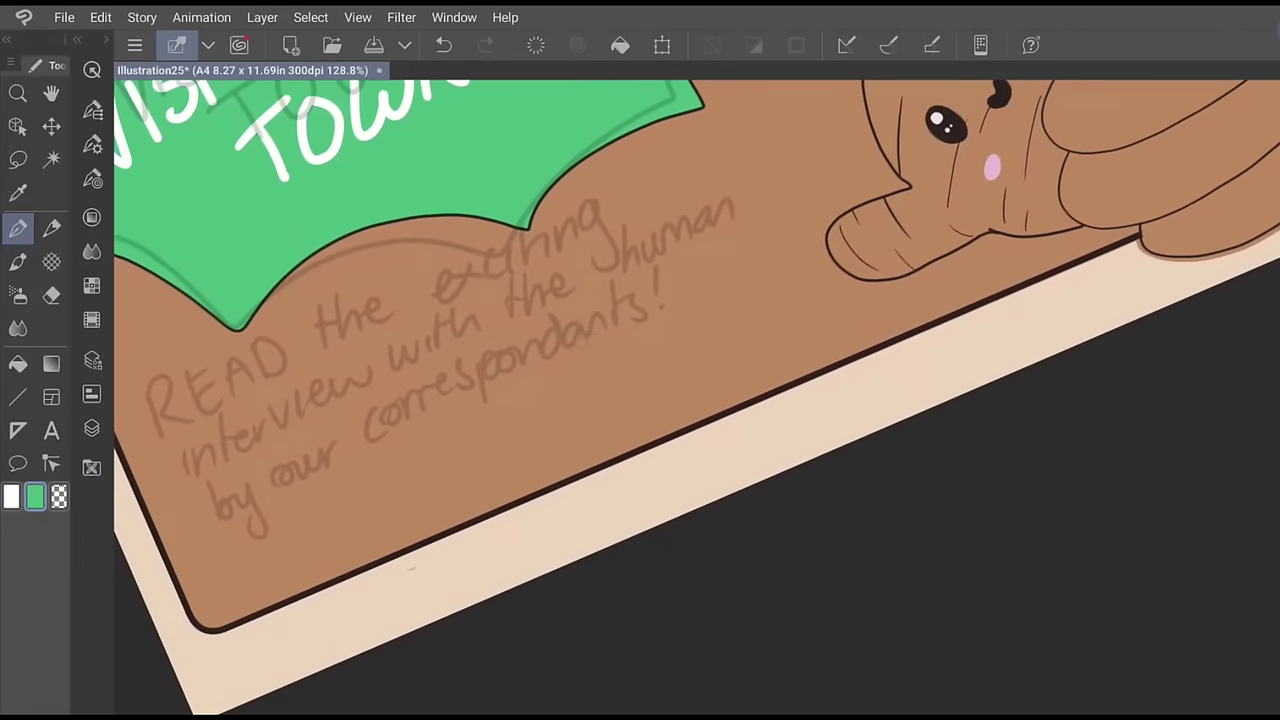
{"action": "left_click", "coordinate": [92, 217]}
{"action": "left_click", "coordinate": [163, 370]}
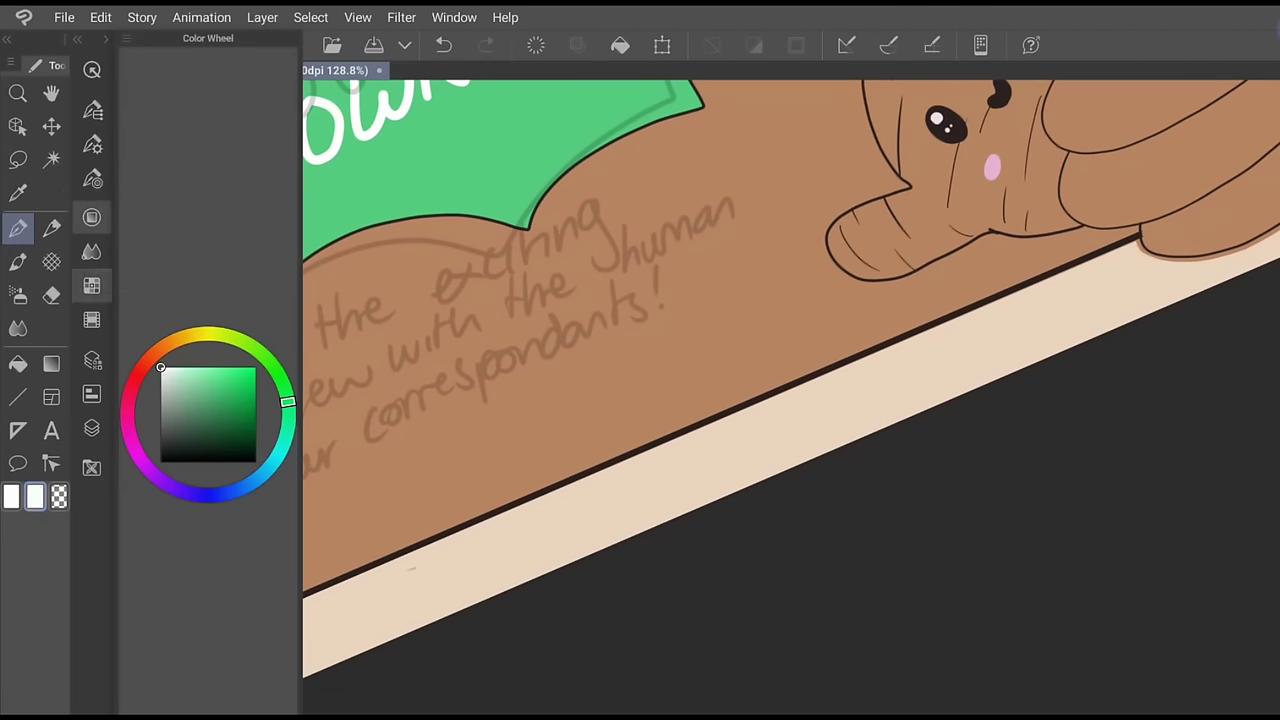
{"action": "left_click", "coordinate": [93, 143]}
{"action": "left_click_drag", "start_coordinate": [195, 107], "coordinate": [189, 107]}
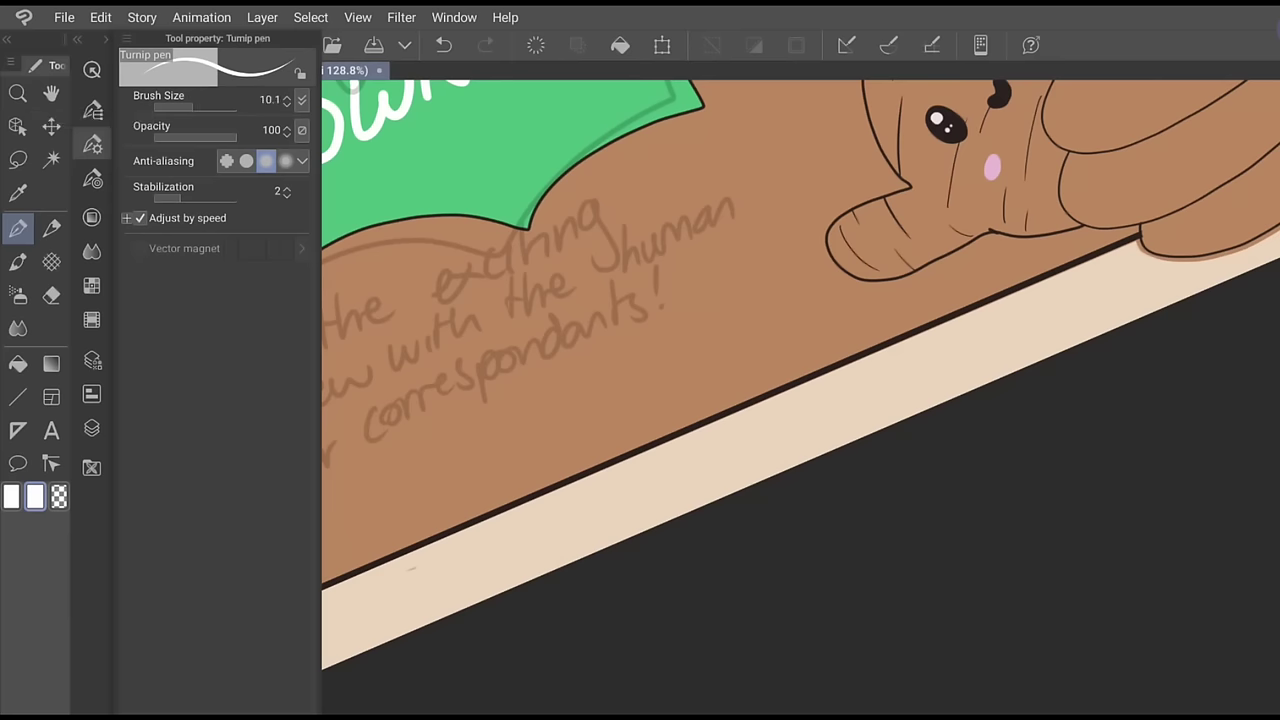
{"action": "left_click", "coordinate": [92, 144]}
{"action": "left_click", "coordinate": [91, 428]}
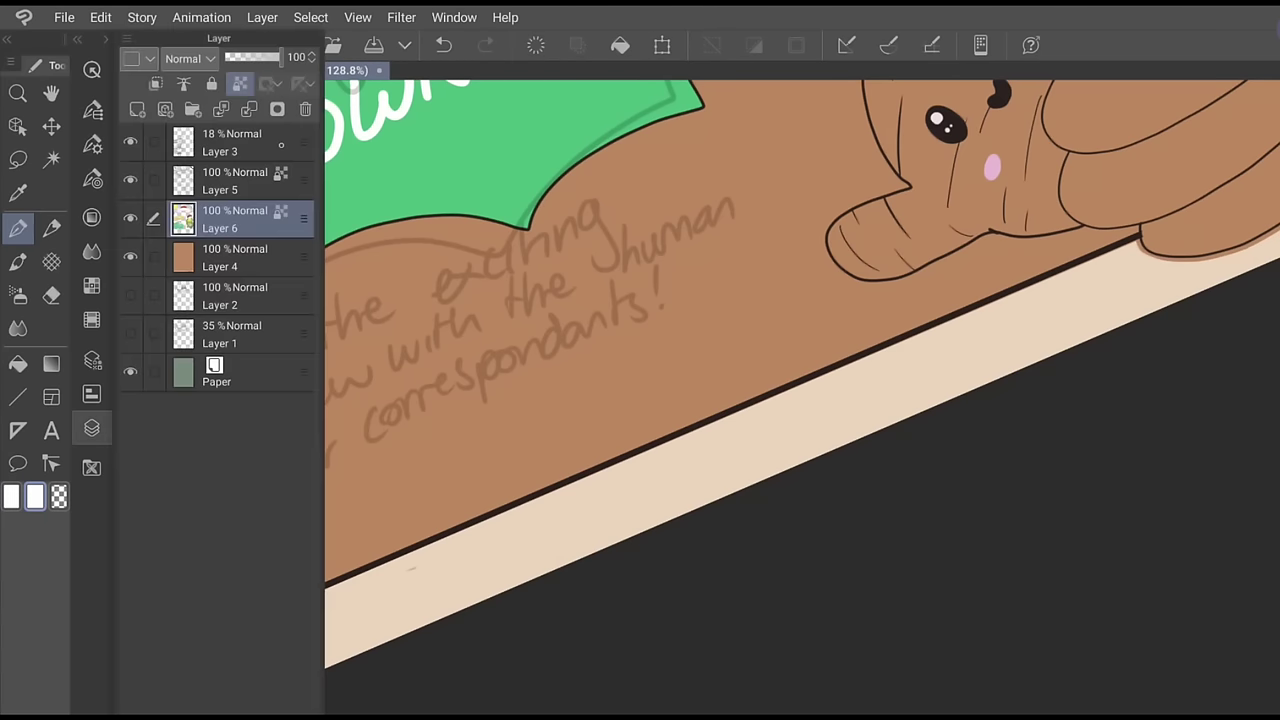
Letter "READ the" in white below the green starburst, undoing the misplaced strokes of the following word
{"action": "left_click_drag", "start_coordinate": [145, 388], "coordinate": [160, 443]}
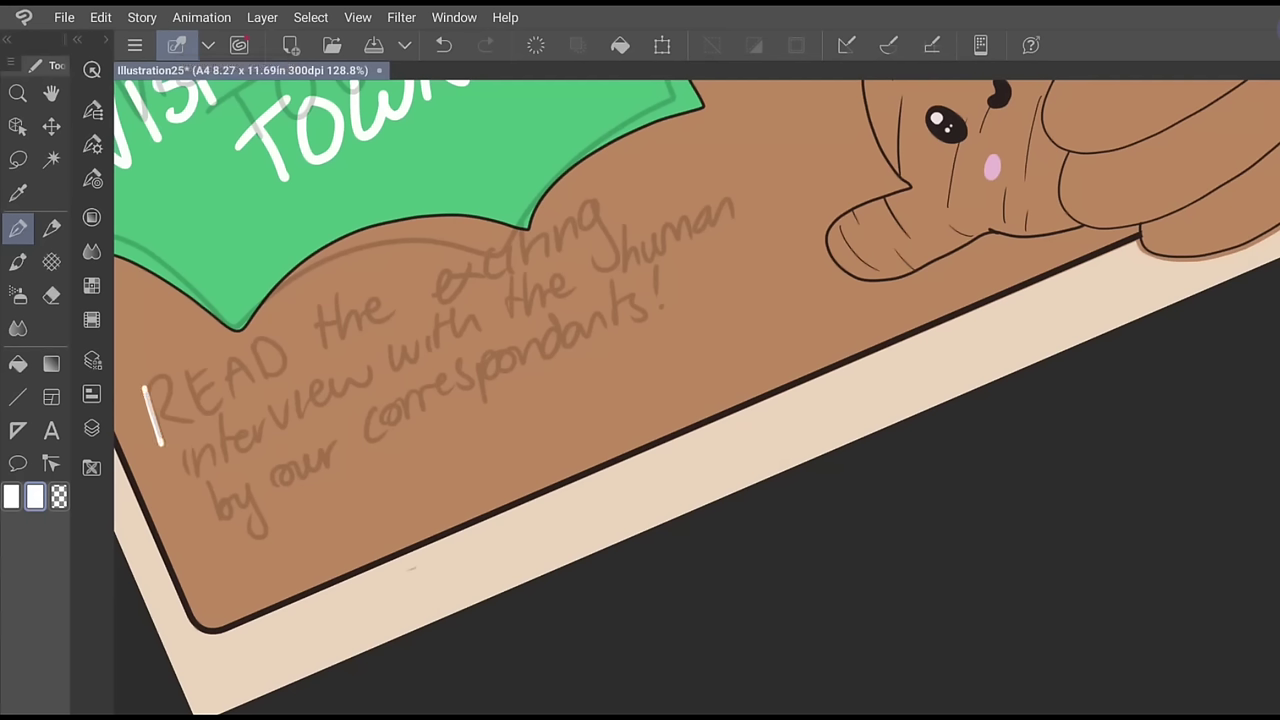
{"action": "mouse_move", "coordinate": [143, 380]}
{"action": "left_mouse_down"}
{"action": "mouse_move", "coordinate": [160, 409]}
{"action": "mouse_move", "coordinate": [200, 423]}
{"action": "left_mouse_up"}
{"action": "mouse_move", "coordinate": [190, 376]}
{"action": "left_mouse_down"}
{"action": "mouse_move", "coordinate": [229, 397]}
{"action": "mouse_move", "coordinate": [256, 376]}
{"action": "mouse_move", "coordinate": [268, 385]}
{"action": "left_mouse_up"}
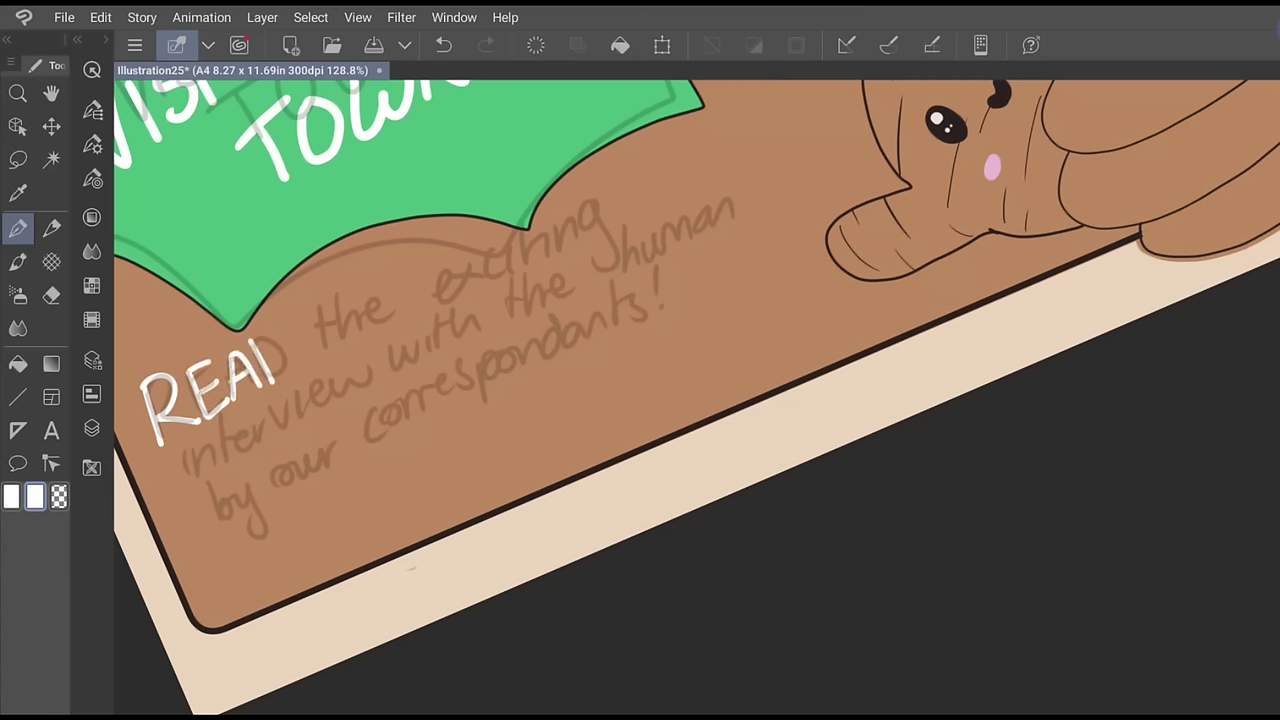
{"action": "left_click_drag", "start_coordinate": [260, 342], "coordinate": [272, 382]}
{"action": "left_click_drag", "start_coordinate": [324, 302], "coordinate": [327, 348]}
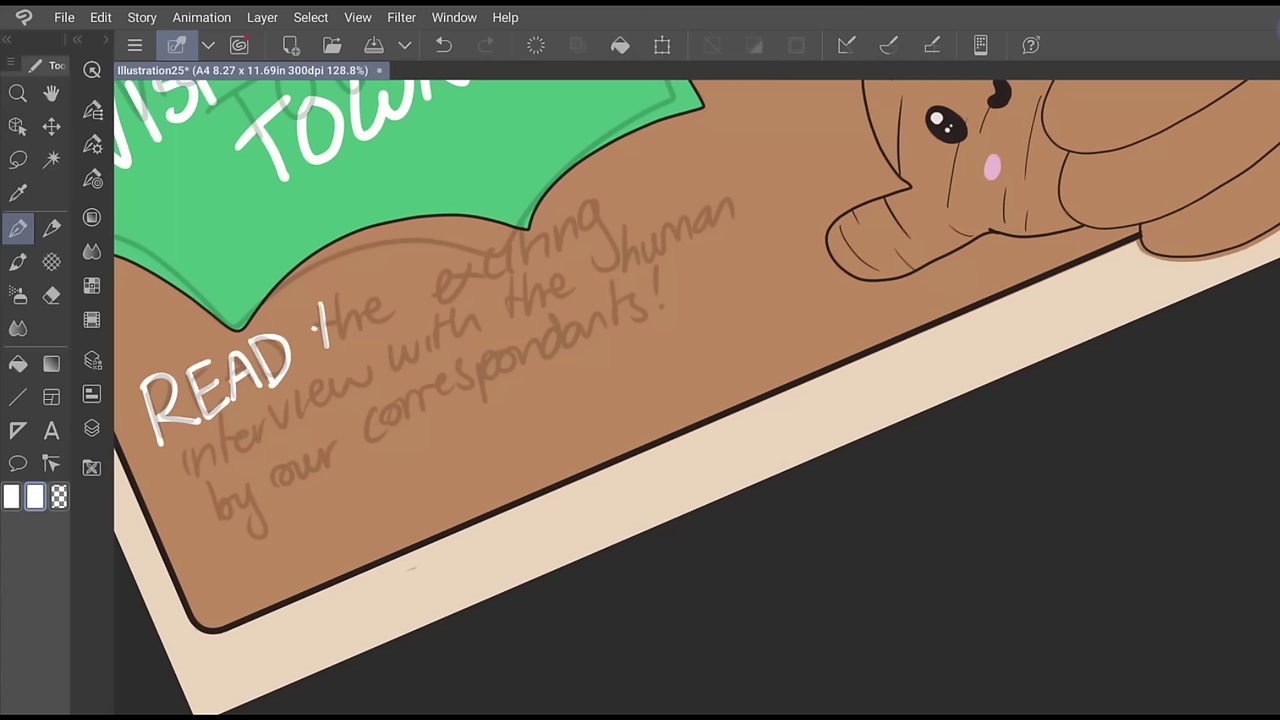
{"action": "mouse_move", "coordinate": [338, 298]}
{"action": "left_mouse_down"}
{"action": "mouse_move", "coordinate": [354, 344]}
{"action": "mouse_move", "coordinate": [440, 298]}
{"action": "left_mouse_up"}
{"action": "left_click_drag", "start_coordinate": [436, 278], "coordinate": [420, 302]}
{"action": "left_click", "coordinate": [443, 45]}
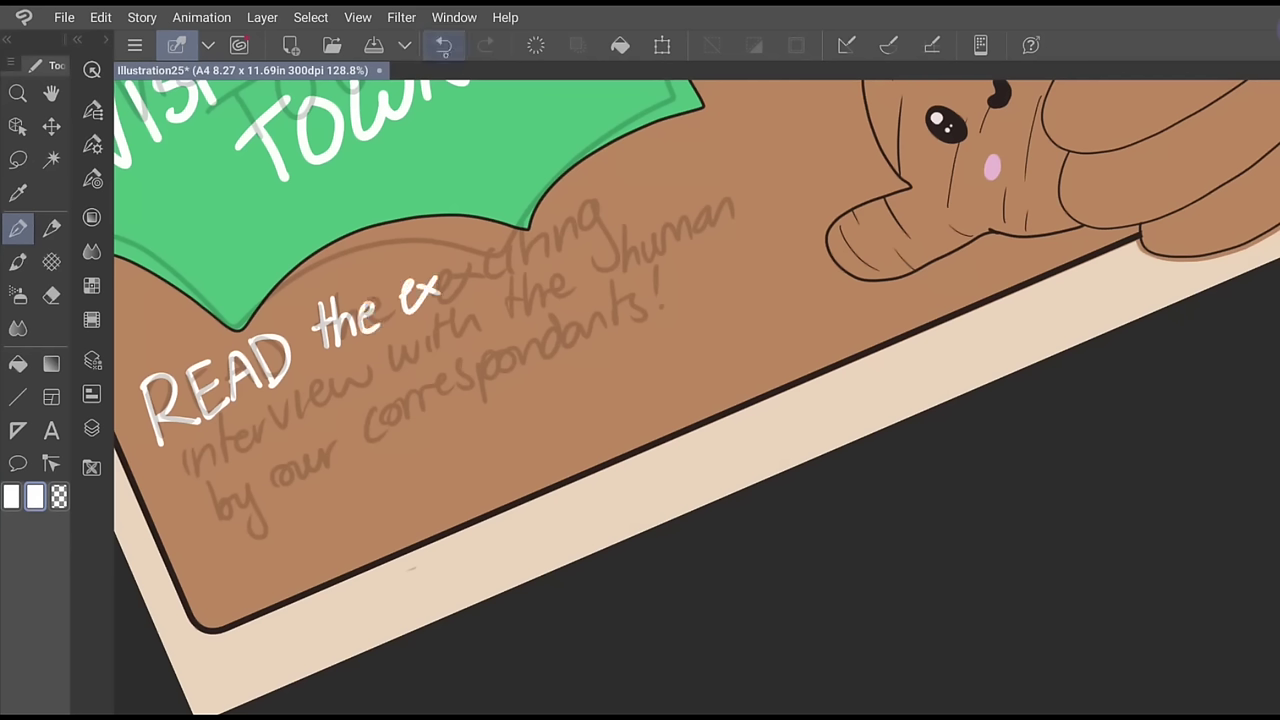
{"action": "left_click", "coordinate": [443, 45]}
{"action": "left_click", "coordinate": [443, 45]}
Try lettering "exclusive" after "READ the", and undo it
{"action": "mouse_move", "coordinate": [410, 298]}
{"action": "left_mouse_down"}
{"action": "mouse_move", "coordinate": [424, 282]}
{"action": "mouse_move", "coordinate": [436, 310]}
{"action": "mouse_move", "coordinate": [452, 304]}
{"action": "left_mouse_up"}
{"action": "left_click_drag", "start_coordinate": [456, 282], "coordinate": [436, 300]}
{"action": "mouse_move", "coordinate": [472, 256]}
{"action": "left_mouse_down"}
{"action": "mouse_move", "coordinate": [462, 282]}
{"action": "mouse_move", "coordinate": [480, 286]}
{"action": "left_mouse_up"}
{"action": "mouse_move", "coordinate": [490, 238]}
{"action": "left_mouse_down"}
{"action": "mouse_move", "coordinate": [485, 280]}
{"action": "mouse_move", "coordinate": [516, 246]}
{"action": "mouse_move", "coordinate": [524, 262]}
{"action": "mouse_move", "coordinate": [550, 252]}
{"action": "left_mouse_up"}
{"action": "mouse_move", "coordinate": [562, 218]}
{"action": "left_mouse_down"}
{"action": "mouse_move", "coordinate": [567, 234]}
{"action": "mouse_move", "coordinate": [582, 220]}
{"action": "left_mouse_up"}
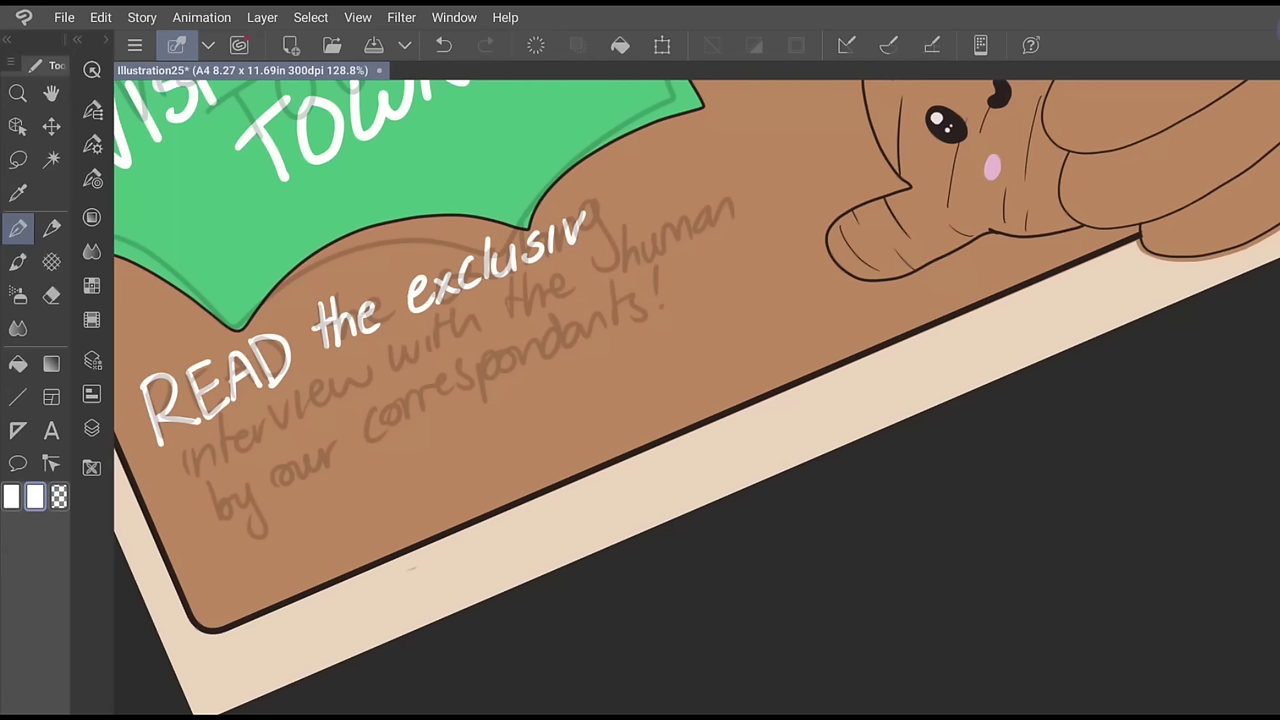
{"action": "left_click", "coordinate": [443, 44]}
{"action": "left_click", "coordinate": [443, 44]}
{"action": "left_click", "coordinate": [443, 44]}
{"action": "left_click", "coordinate": [443, 44]}
{"action": "left_click", "coordinate": [443, 44]}
{"action": "left_click", "coordinate": [443, 44]}
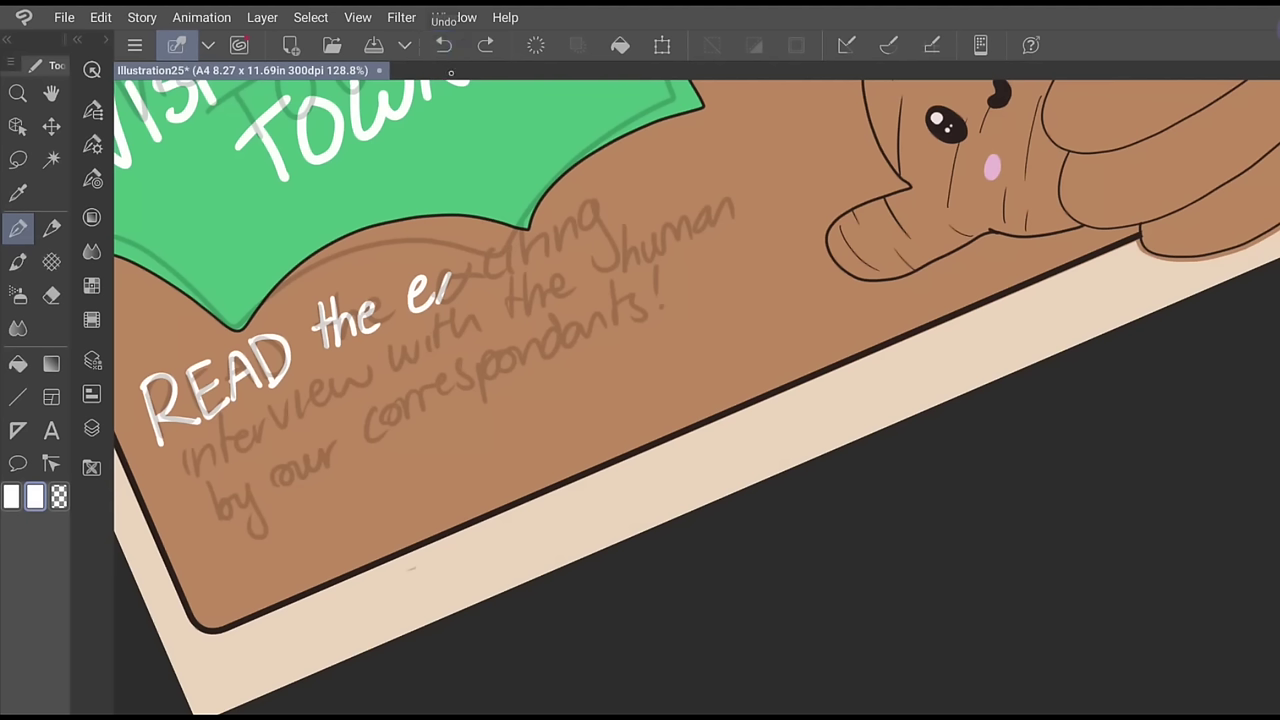
Letter "exciting" in white after "READ the" below the starburst
{"action": "left_click_drag", "start_coordinate": [440, 276], "coordinate": [464, 294]}
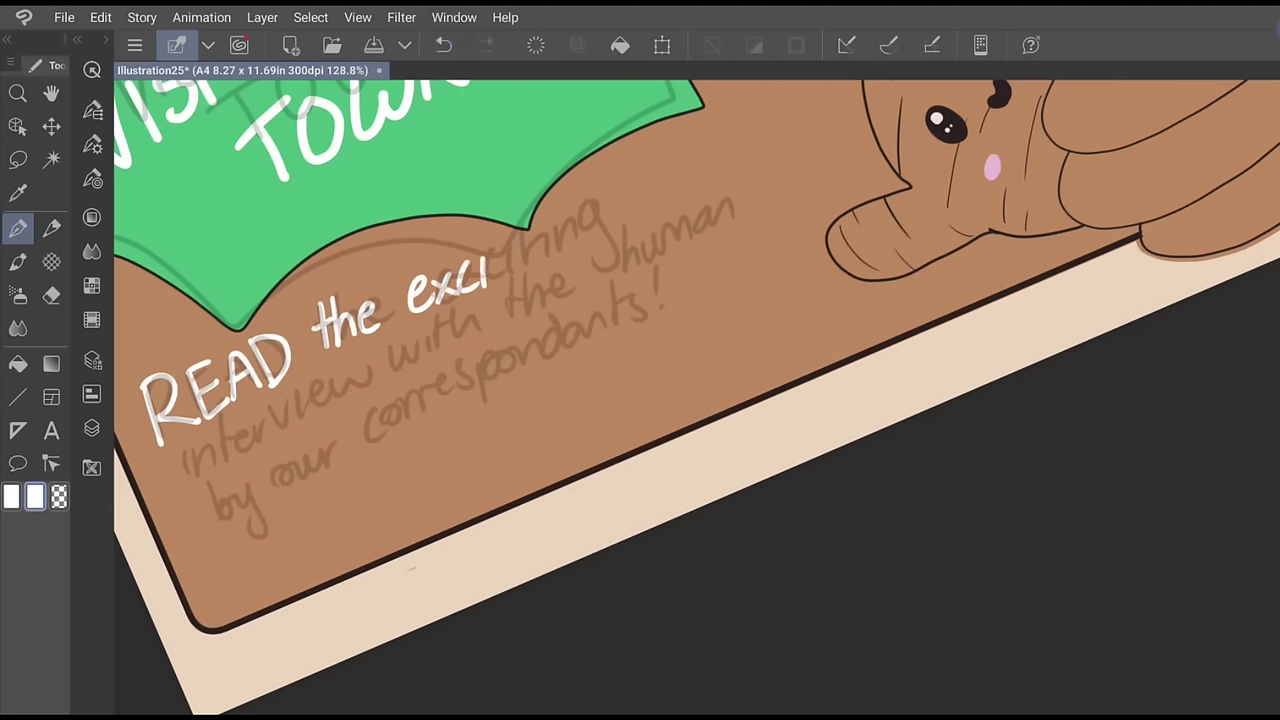
{"action": "mouse_move", "coordinate": [503, 235]}
{"action": "left_mouse_down"}
{"action": "mouse_move", "coordinate": [509, 276]}
{"action": "mouse_move", "coordinate": [525, 268]}
{"action": "left_mouse_up"}
{"action": "mouse_move", "coordinate": [532, 262]}
{"action": "left_mouse_down"}
{"action": "mouse_move", "coordinate": [566, 248]}
{"action": "mouse_move", "coordinate": [582, 280]}
{"action": "left_mouse_up"}
Letter "interview with" in white at the start of the caption's second line
{"action": "mouse_move", "coordinate": [186, 470]}
{"action": "left_mouse_down"}
{"action": "mouse_move", "coordinate": [180, 503]}
{"action": "mouse_move", "coordinate": [210, 490]}
{"action": "left_mouse_up"}
{"action": "mouse_move", "coordinate": [226, 436]}
{"action": "left_mouse_down"}
{"action": "mouse_move", "coordinate": [218, 484]}
{"action": "mouse_move", "coordinate": [254, 472]}
{"action": "mouse_move", "coordinate": [270, 430]}
{"action": "mouse_move", "coordinate": [296, 412]}
{"action": "mouse_move", "coordinate": [307, 438]}
{"action": "left_mouse_up"}
{"action": "mouse_move", "coordinate": [316, 410]}
{"action": "left_mouse_down"}
{"action": "mouse_move", "coordinate": [328, 400]}
{"action": "mouse_move", "coordinate": [328, 430]}
{"action": "left_mouse_up"}
{"action": "mouse_move", "coordinate": [336, 404]}
{"action": "left_mouse_down"}
{"action": "mouse_move", "coordinate": [376, 384]}
{"action": "mouse_move", "coordinate": [420, 392]}
{"action": "mouse_move", "coordinate": [428, 358]}
{"action": "left_mouse_up"}
{"action": "left_click_drag", "start_coordinate": [434, 352], "coordinate": [436, 382]}
{"action": "left_click_drag", "start_coordinate": [446, 330], "coordinate": [444, 362]}
{"action": "mouse_move", "coordinate": [438, 358]}
{"action": "left_mouse_down"}
{"action": "mouse_move", "coordinate": [458, 350]}
{"action": "mouse_move", "coordinate": [456, 362]}
{"action": "left_mouse_up"}
{"action": "left_click_drag", "start_coordinate": [458, 350], "coordinate": [486, 362]}
Letter "the human" to end the caption's second line and start the third line with "by"
{"action": "mouse_move", "coordinate": [512, 298]}
{"action": "left_mouse_down"}
{"action": "mouse_move", "coordinate": [508, 344]}
{"action": "mouse_move", "coordinate": [526, 314]}
{"action": "left_mouse_up"}
{"action": "mouse_move", "coordinate": [528, 292]}
{"action": "left_mouse_down"}
{"action": "mouse_move", "coordinate": [526, 308]}
{"action": "mouse_move", "coordinate": [552, 328]}
{"action": "mouse_move", "coordinate": [568, 322]}
{"action": "left_mouse_up"}
{"action": "mouse_move", "coordinate": [602, 250]}
{"action": "left_mouse_down"}
{"action": "mouse_move", "coordinate": [616, 296]}
{"action": "mouse_move", "coordinate": [640, 284]}
{"action": "left_mouse_up"}
{"action": "left_click_drag", "start_coordinate": [646, 282], "coordinate": [680, 250]}
{"action": "mouse_move", "coordinate": [684, 238]}
{"action": "left_mouse_down"}
{"action": "mouse_move", "coordinate": [698, 230]}
{"action": "mouse_move", "coordinate": [702, 258]}
{"action": "left_mouse_up"}
{"action": "left_click_drag", "start_coordinate": [708, 226], "coordinate": [734, 246]}
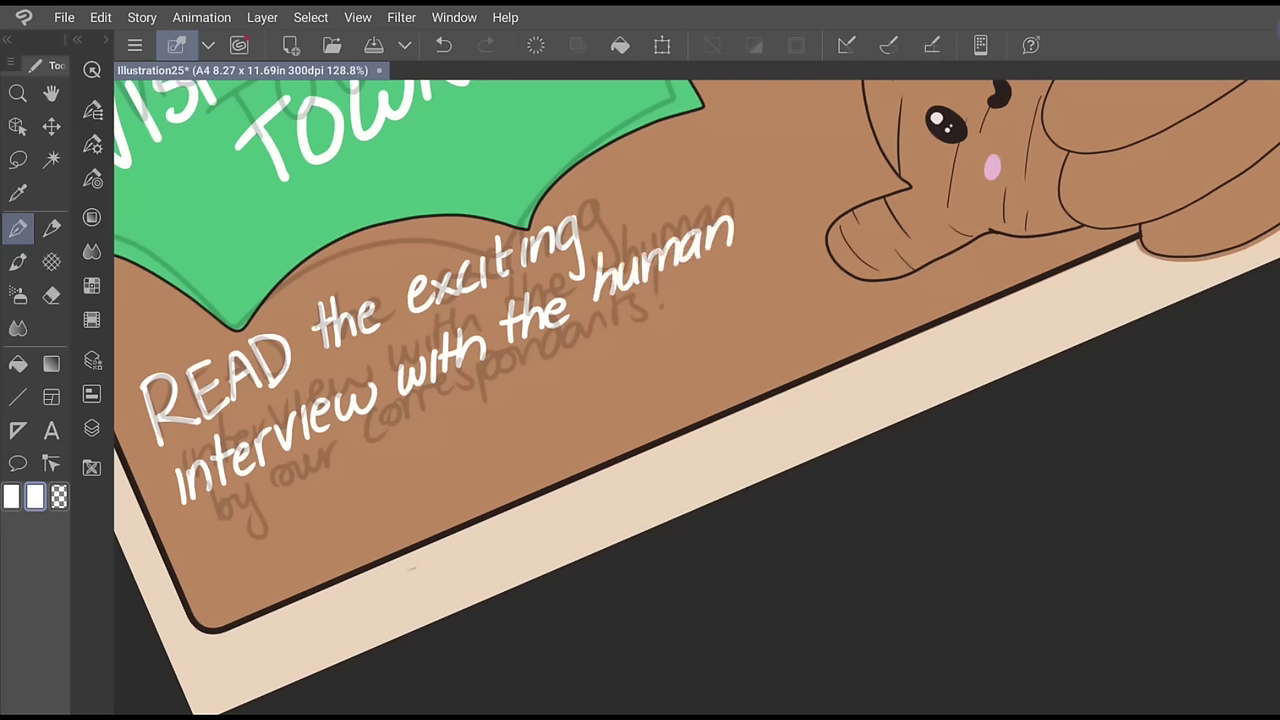
{"action": "mouse_move", "coordinate": [206, 512]}
{"action": "left_mouse_down"}
{"action": "mouse_move", "coordinate": [220, 548]}
{"action": "mouse_move", "coordinate": [244, 534]}
{"action": "mouse_move", "coordinate": [236, 568]}
{"action": "left_mouse_up"}
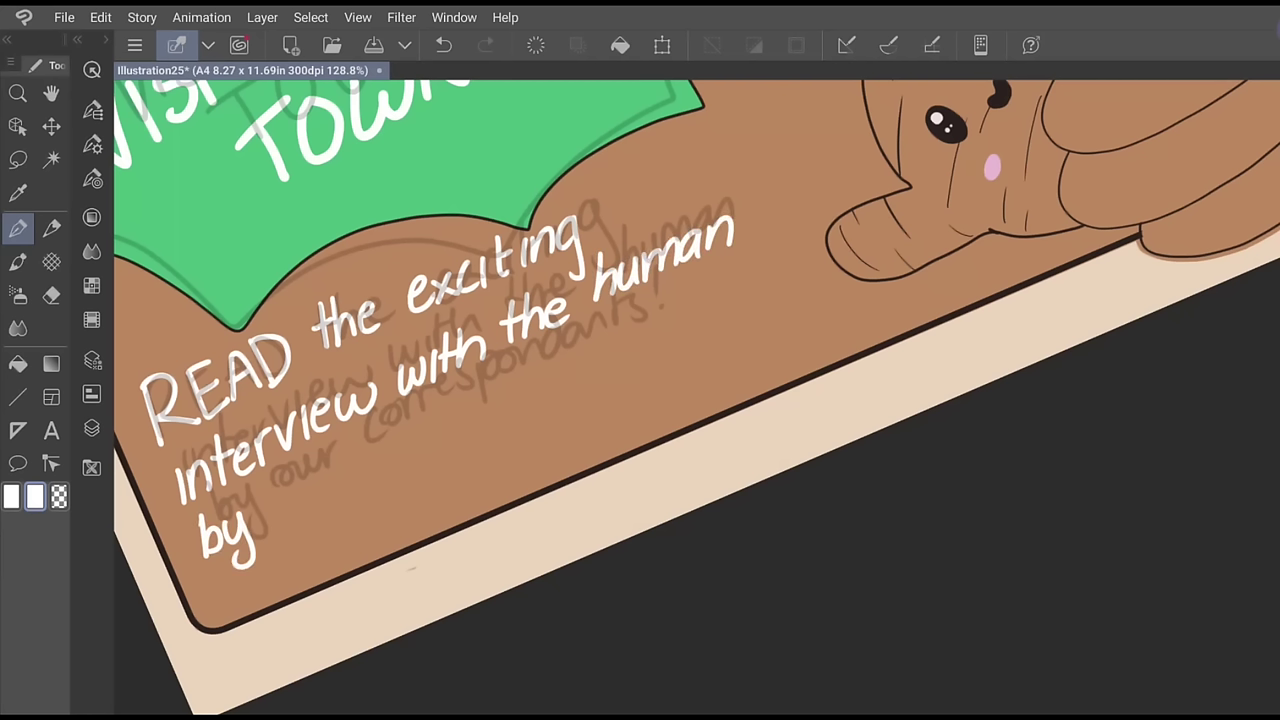
Try lettering a correspondent's name after "by", and undo it
{"action": "mouse_move", "coordinate": [286, 476]}
{"action": "left_mouse_down"}
{"action": "mouse_move", "coordinate": [280, 522]}
{"action": "mouse_move", "coordinate": [312, 468]}
{"action": "mouse_move", "coordinate": [328, 492]}
{"action": "left_mouse_up"}
{"action": "left_click_drag", "start_coordinate": [343, 470], "coordinate": [331, 484]}
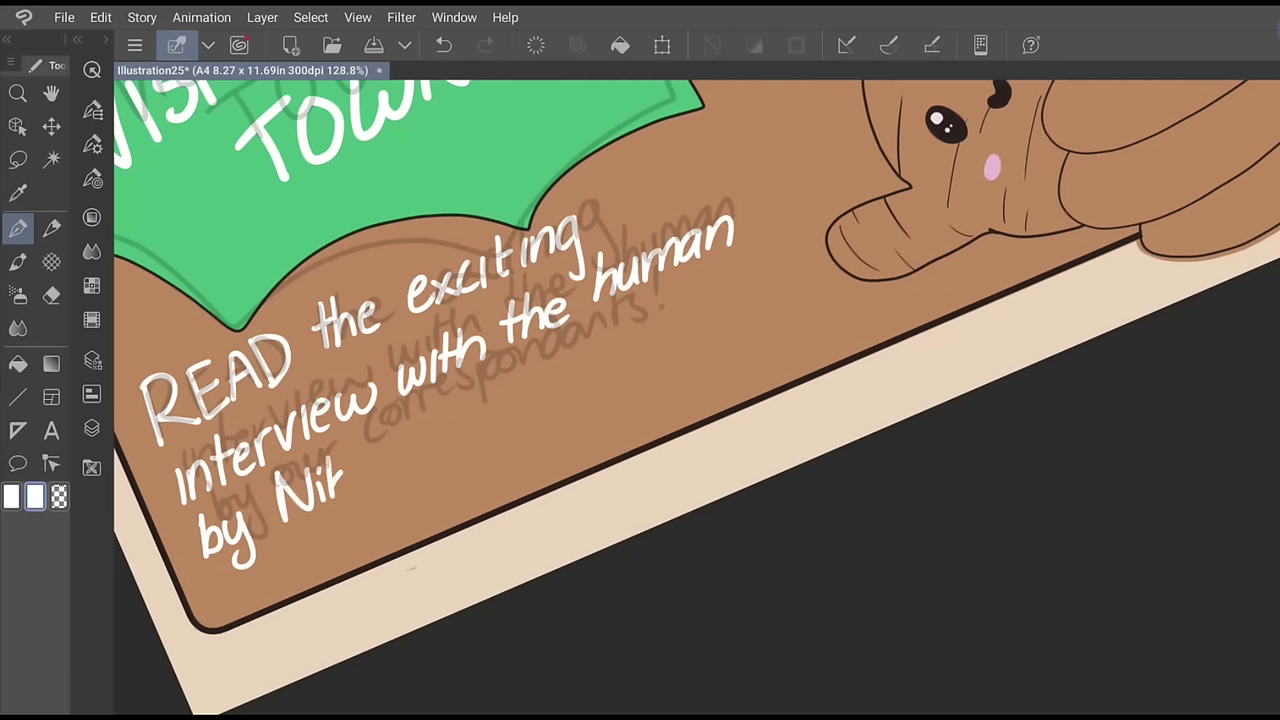
{"action": "mouse_move", "coordinate": [400, 452]}
{"action": "left_mouse_down"}
{"action": "mouse_move", "coordinate": [398, 474]}
{"action": "mouse_move", "coordinate": [416, 447]}
{"action": "left_mouse_up"}
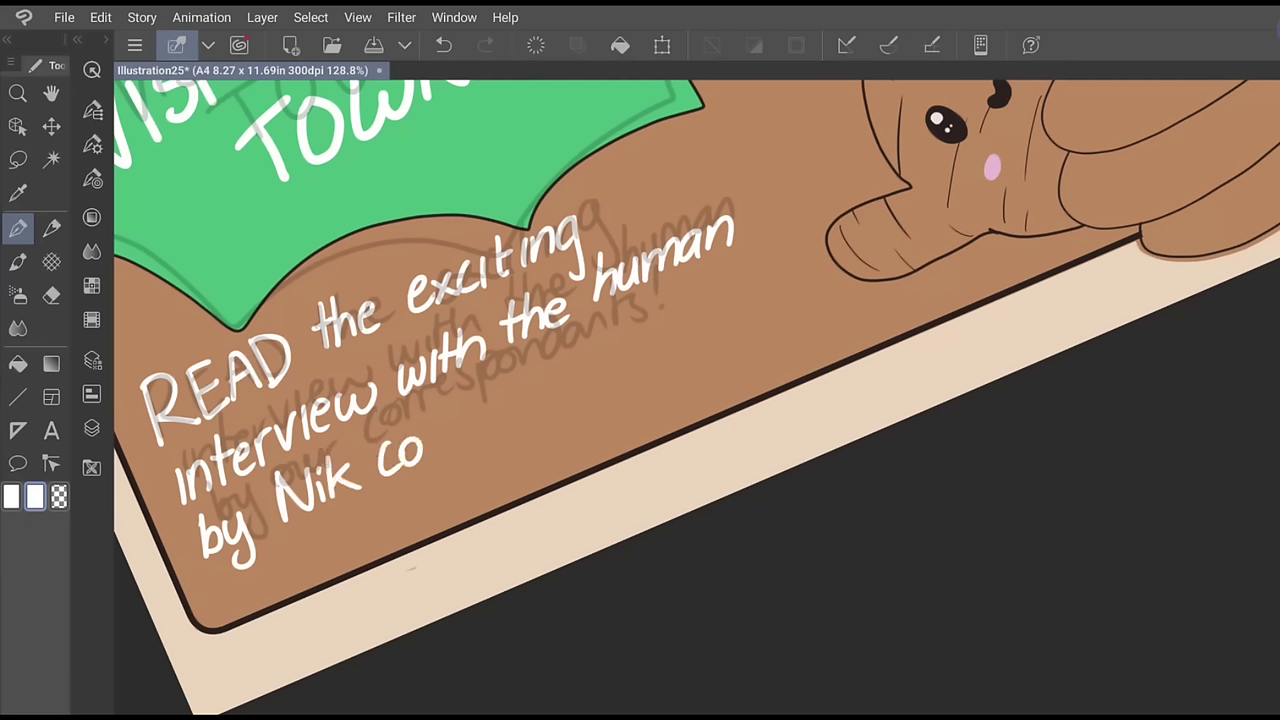
{"action": "left_click", "coordinate": [445, 45]}
{"action": "left_click", "coordinate": [445, 45]}
{"action": "left_click", "coordinate": [445, 45]}
{"action": "left_click", "coordinate": [445, 45]}
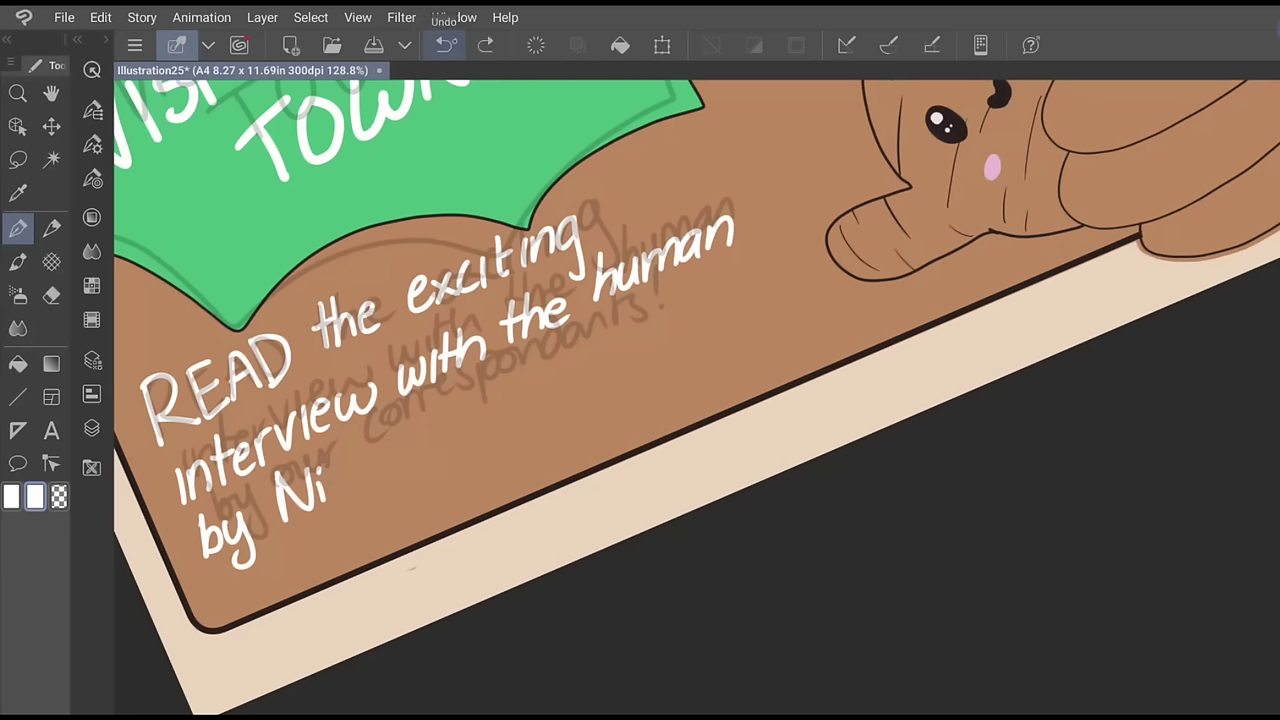
{"action": "left_click", "coordinate": [445, 45]}
{"action": "left_click", "coordinate": [445, 45]}
{"action": "left_click", "coordinate": [445, 45]}
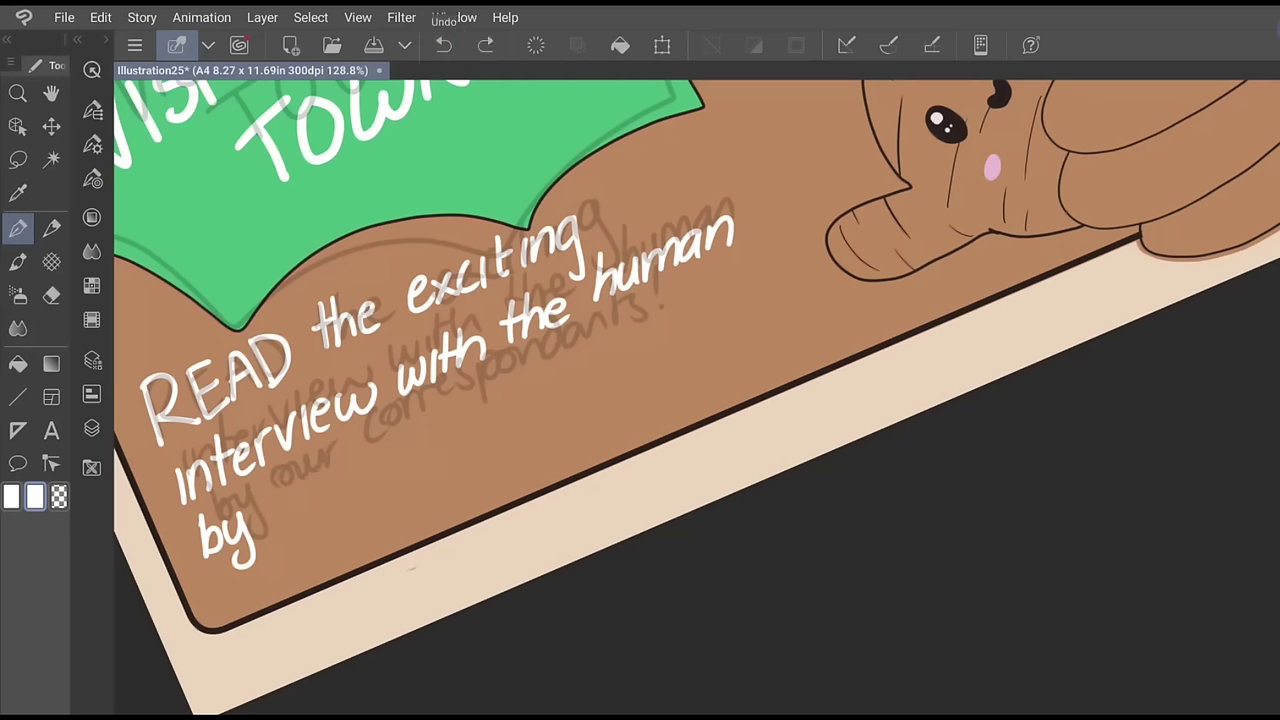
Letter "Riva the" in white after "by" on the caption's third line
{"action": "mouse_move", "coordinate": [284, 478]}
{"action": "left_mouse_down"}
{"action": "mouse_move", "coordinate": [286, 531]}
{"action": "mouse_move", "coordinate": [292, 500]}
{"action": "mouse_move", "coordinate": [318, 520]}
{"action": "left_mouse_up"}
{"action": "mouse_move", "coordinate": [316, 490]}
{"action": "left_mouse_down"}
{"action": "mouse_move", "coordinate": [322, 512]}
{"action": "mouse_move", "coordinate": [360, 470]}
{"action": "left_mouse_up"}
{"action": "mouse_move", "coordinate": [402, 432]}
{"action": "left_mouse_down"}
{"action": "mouse_move", "coordinate": [395, 478]}
{"action": "mouse_move", "coordinate": [412, 446]}
{"action": "left_mouse_up"}
{"action": "mouse_move", "coordinate": [412, 428]}
{"action": "left_mouse_down"}
{"action": "mouse_move", "coordinate": [407, 474]}
{"action": "mouse_move", "coordinate": [428, 470]}
{"action": "left_mouse_up"}
{"action": "mouse_move", "coordinate": [428, 456]}
{"action": "left_mouse_down"}
{"action": "mouse_move", "coordinate": [442, 448]}
{"action": "mouse_move", "coordinate": [452, 462]}
{"action": "left_mouse_up"}
Letter "Bell Pepper!" in white to complete the caption's third line
{"action": "left_click_drag", "start_coordinate": [485, 392], "coordinate": [484, 438]}
{"action": "mouse_move", "coordinate": [508, 418]}
{"action": "left_mouse_down"}
{"action": "mouse_move", "coordinate": [516, 404]}
{"action": "mouse_move", "coordinate": [524, 424]}
{"action": "left_mouse_up"}
{"action": "mouse_move", "coordinate": [530, 372]}
{"action": "left_mouse_down"}
{"action": "mouse_move", "coordinate": [526, 418]}
{"action": "mouse_move", "coordinate": [536, 414]}
{"action": "left_mouse_up"}
{"action": "left_click_drag", "start_coordinate": [570, 354], "coordinate": [564, 406]}
{"action": "mouse_move", "coordinate": [564, 358]}
{"action": "left_mouse_down"}
{"action": "mouse_move", "coordinate": [588, 350]}
{"action": "mouse_move", "coordinate": [596, 396]}
{"action": "left_mouse_up"}
{"action": "left_click", "coordinate": [443, 45]}
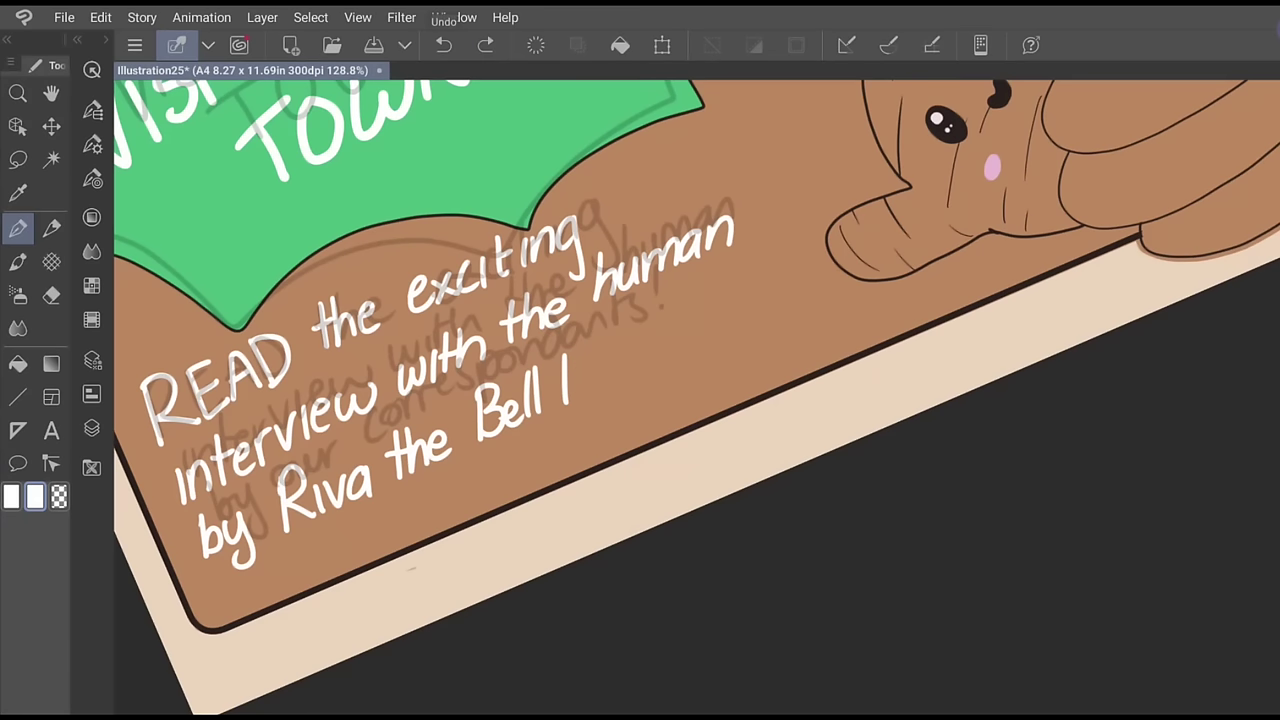
{"action": "mouse_move", "coordinate": [568, 354]}
{"action": "left_mouse_down"}
{"action": "mouse_move", "coordinate": [572, 380]}
{"action": "mouse_move", "coordinate": [598, 398]}
{"action": "left_mouse_up"}
{"action": "left_click_drag", "start_coordinate": [604, 364], "coordinate": [622, 388]}
{"action": "mouse_move", "coordinate": [622, 366]}
{"action": "left_mouse_down"}
{"action": "mouse_move", "coordinate": [636, 348]}
{"action": "mouse_move", "coordinate": [660, 350]}
{"action": "left_mouse_up"}
{"action": "left_click_drag", "start_coordinate": [666, 356], "coordinate": [686, 320]}
{"action": "left_click_drag", "start_coordinate": [702, 280], "coordinate": [692, 320]}
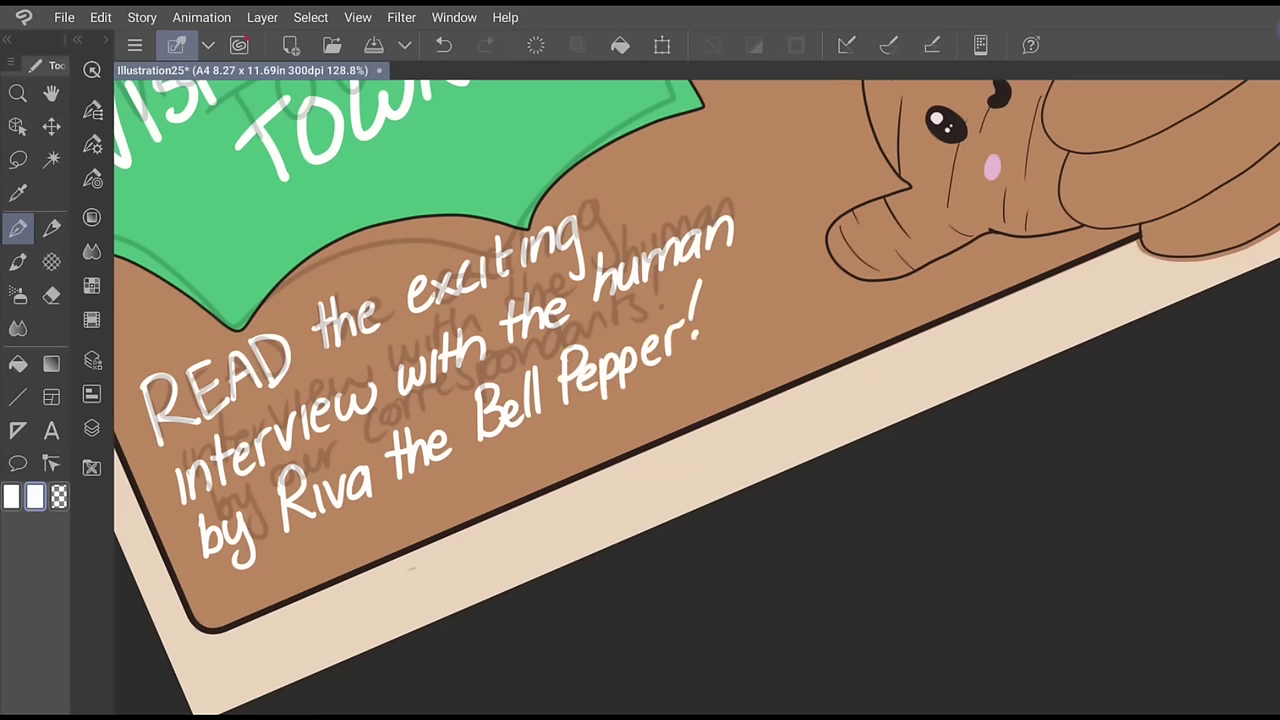
Letter "The Fire Ritual is" in white along the curve beneath the "CHRONICLE" banner
{"action": "scroll", "coordinate": [696, 396], "scroll_direction": "down", "scroll_amount": 8}
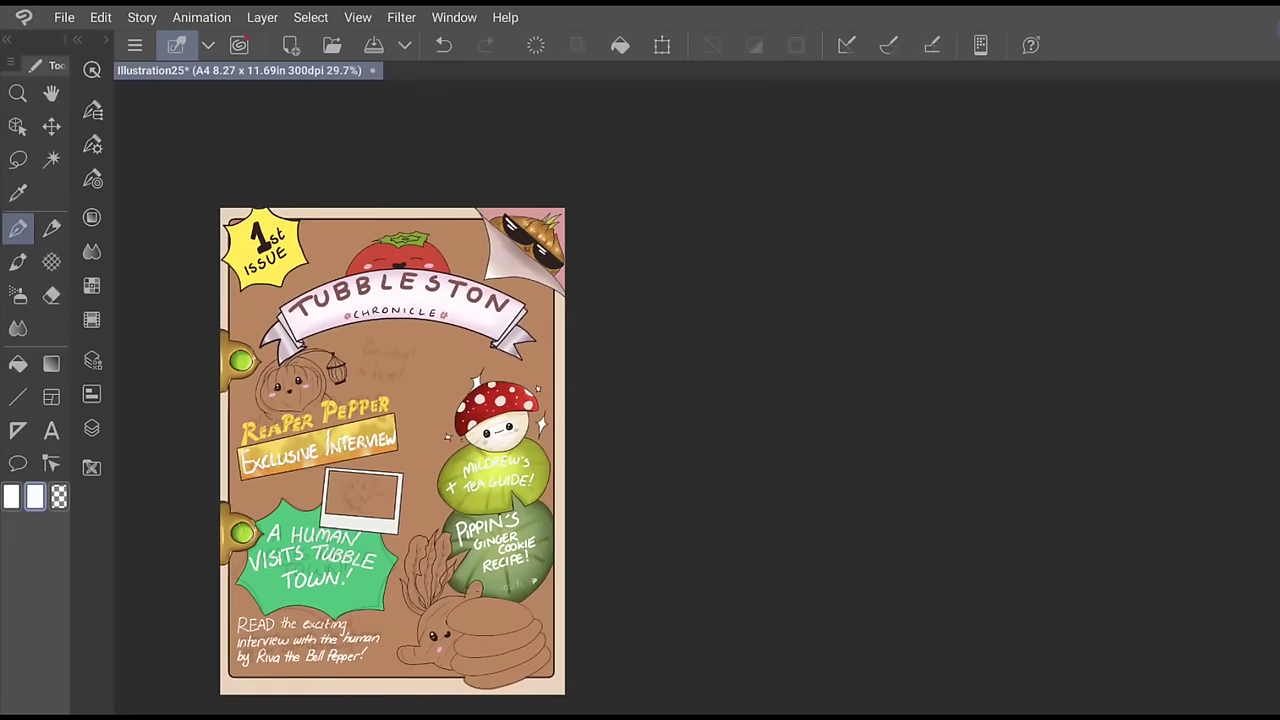
{"action": "scroll", "coordinate": [500, 570], "scroll_direction": "up", "scroll_amount": 2}
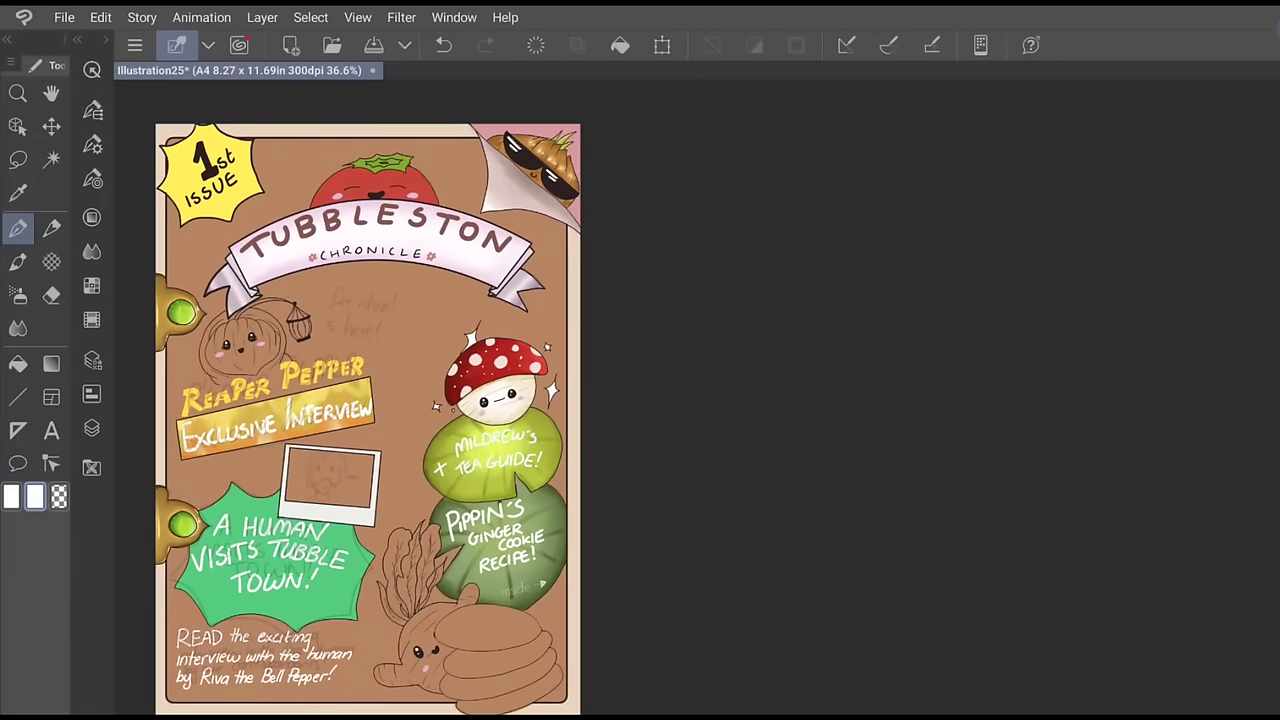
{"action": "scroll", "coordinate": [392, 262], "scroll_direction": "up", "scroll_amount": 8}
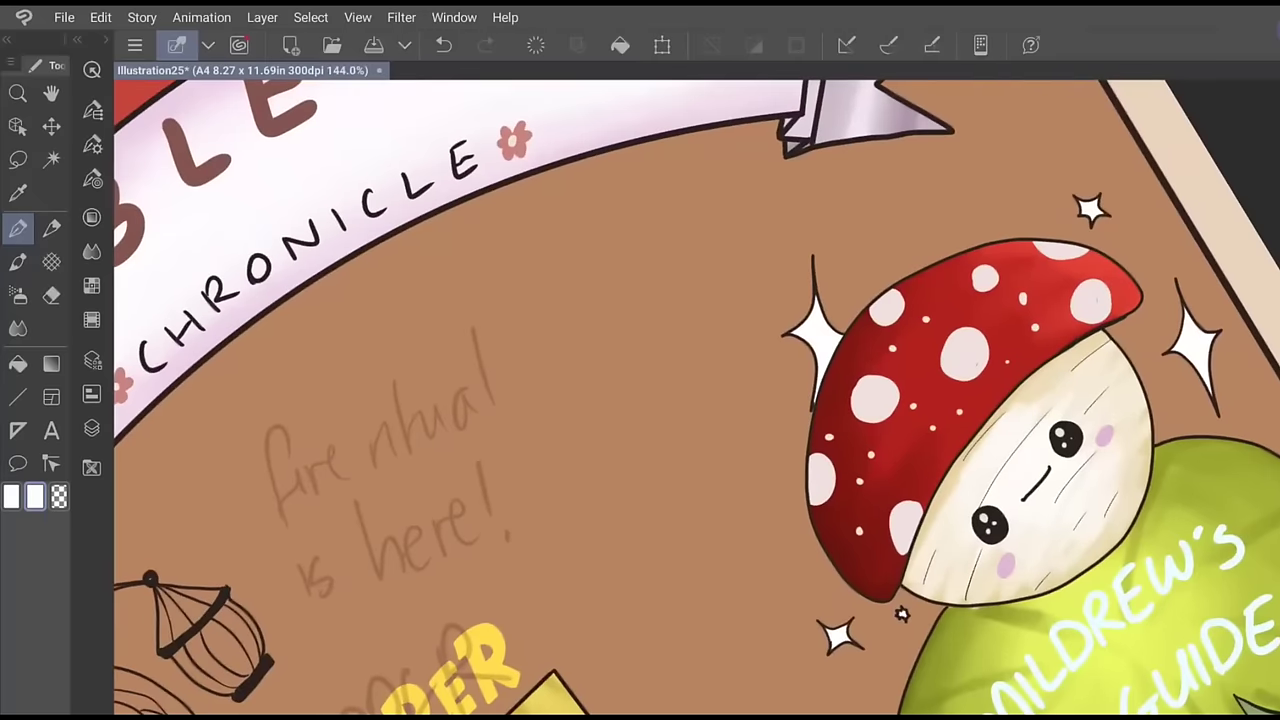
{"action": "mouse_move", "coordinate": [166, 526]}
{"action": "left_mouse_down"}
{"action": "mouse_move", "coordinate": [186, 490]}
{"action": "mouse_move", "coordinate": [184, 530]}
{"action": "mouse_move", "coordinate": [224, 512]}
{"action": "left_mouse_up"}
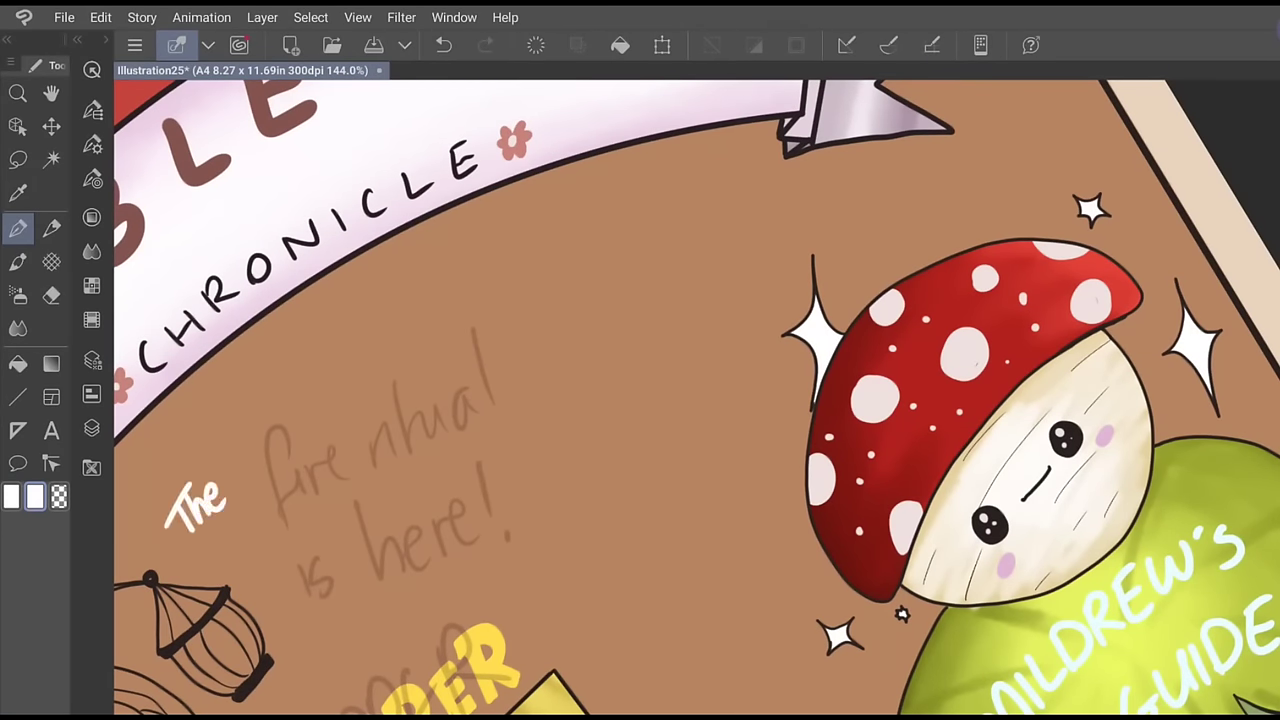
{"action": "mouse_move", "coordinate": [246, 438]}
{"action": "left_mouse_down"}
{"action": "mouse_move", "coordinate": [236, 486]}
{"action": "mouse_move", "coordinate": [278, 436]}
{"action": "mouse_move", "coordinate": [330, 414]}
{"action": "left_mouse_up"}
{"action": "mouse_move", "coordinate": [340, 396]}
{"action": "left_mouse_down"}
{"action": "mouse_move", "coordinate": [342, 412]}
{"action": "mouse_move", "coordinate": [357, 378]}
{"action": "left_mouse_up"}
{"action": "mouse_move", "coordinate": [358, 376]}
{"action": "left_mouse_down"}
{"action": "mouse_move", "coordinate": [376, 388]}
{"action": "mouse_move", "coordinate": [394, 378]}
{"action": "left_mouse_up"}
{"action": "left_click_drag", "start_coordinate": [395, 333], "coordinate": [404, 369]}
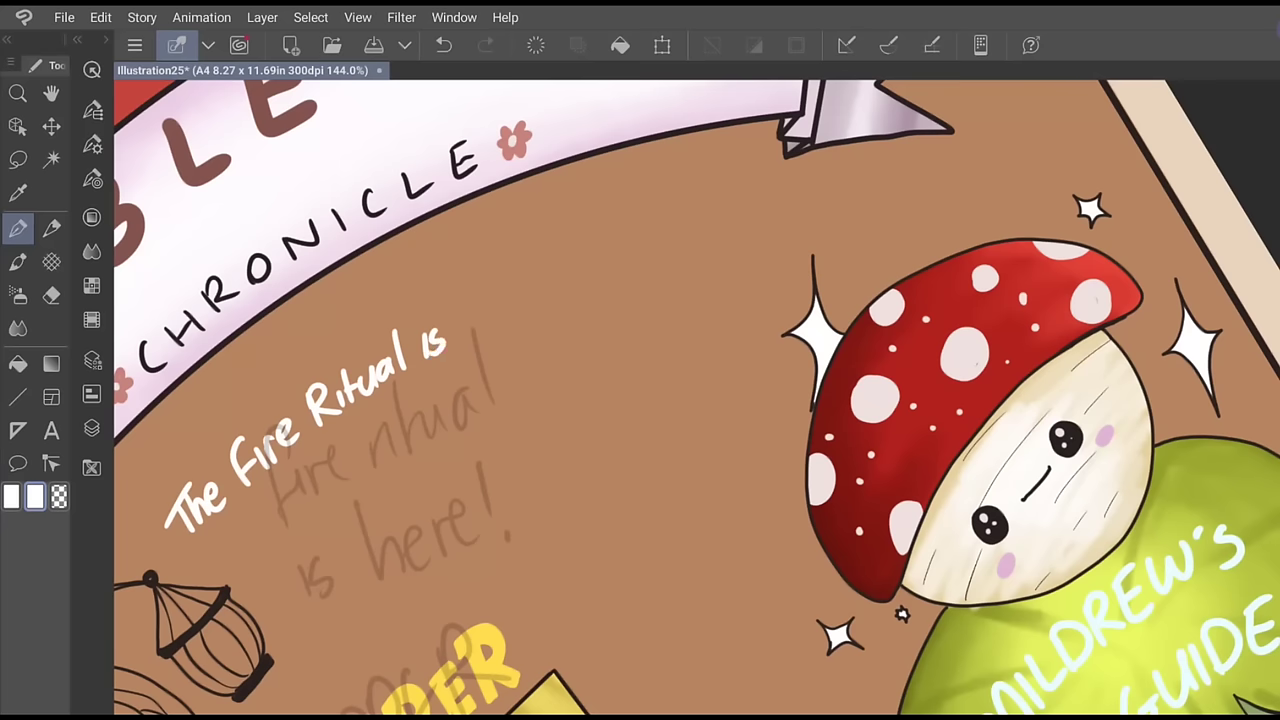
Letter "here!" in white after "The Fire Ritual is" beneath the banner
{"action": "left_click_drag", "start_coordinate": [466, 300], "coordinate": [467, 340]}
{"action": "mouse_move", "coordinate": [470, 328]}
{"action": "left_mouse_down"}
{"action": "mouse_move", "coordinate": [500, 328]}
{"action": "mouse_move", "coordinate": [518, 304]}
{"action": "mouse_move", "coordinate": [536, 318]}
{"action": "left_mouse_up"}
{"action": "left_click_drag", "start_coordinate": [561, 256], "coordinate": [560, 266]}
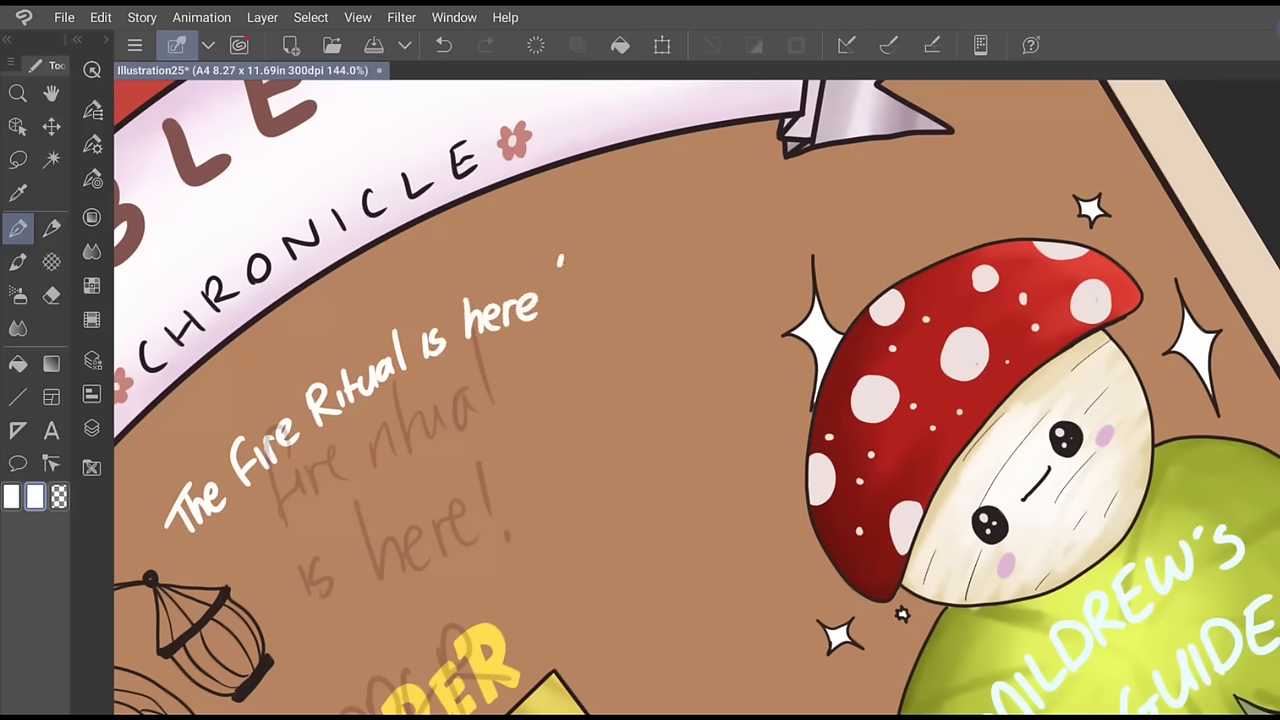
{"action": "scroll", "coordinate": [697, 397], "scroll_direction": "down", "scroll_amount": 2}
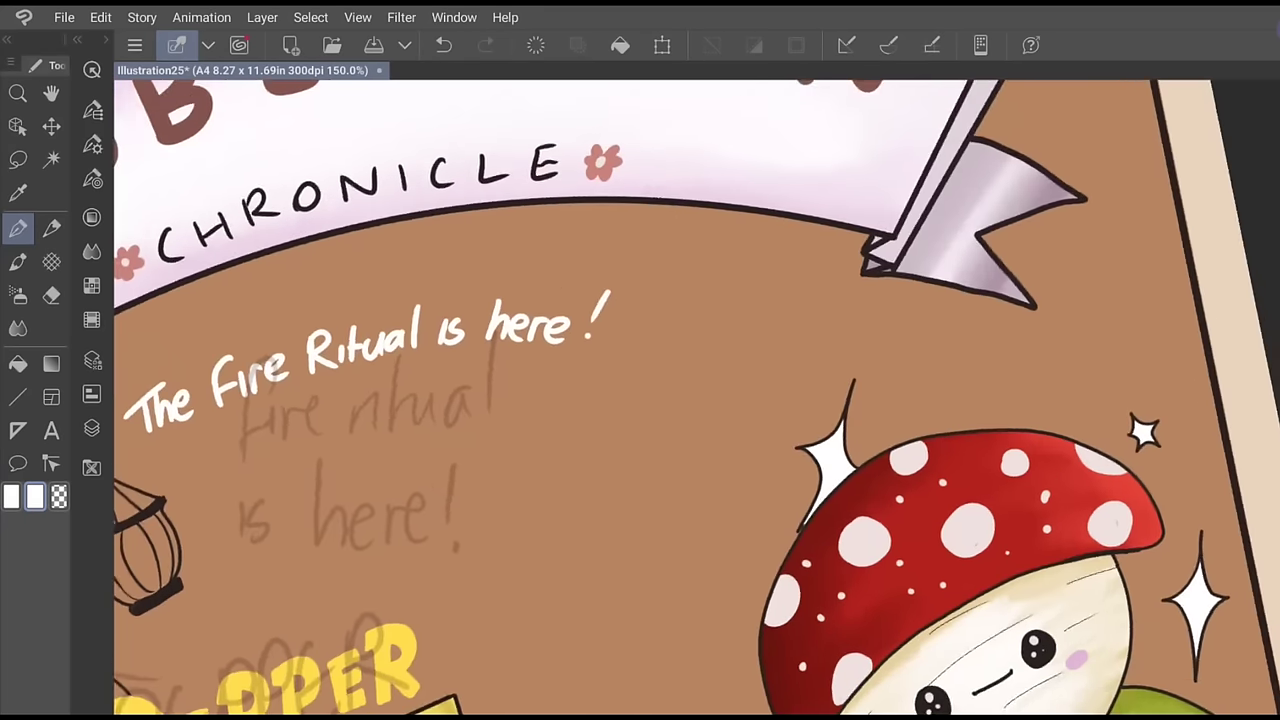
{"action": "scroll", "coordinate": [697, 397], "scroll_direction": "down", "scroll_amount": 7}
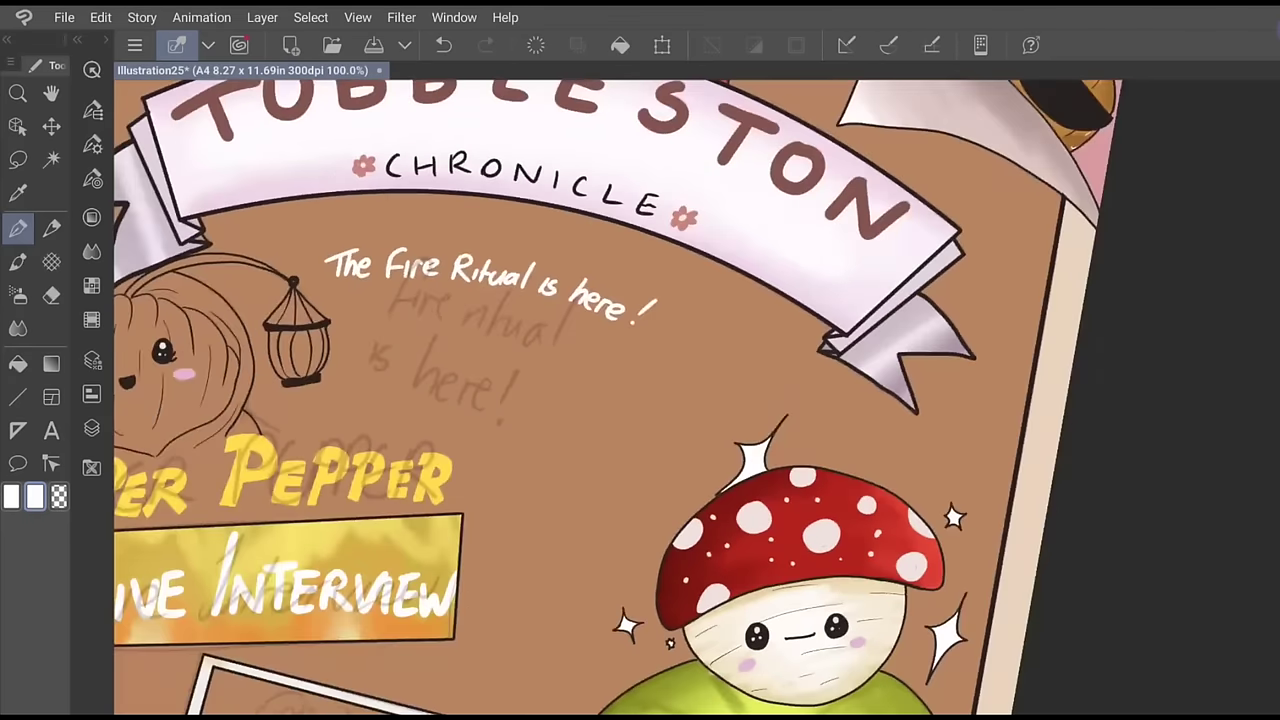
Delete the faint sketch layer, Layer 3, to remove the rough guide lettering from the cover
{"action": "scroll", "coordinate": [697, 397], "scroll_direction": "down", "scroll_amount": 2}
{"action": "scroll", "coordinate": [380, 397], "scroll_direction": "down", "scroll_amount": 2}
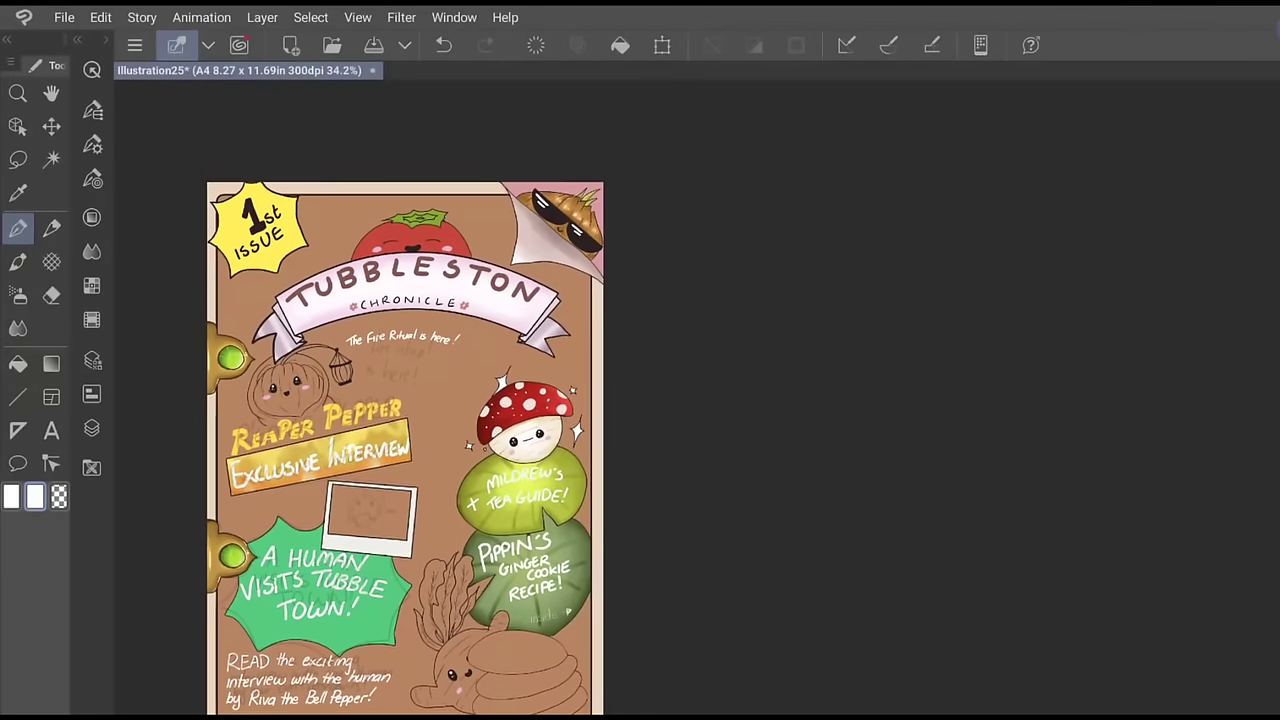
{"action": "scroll", "coordinate": [380, 397], "scroll_direction": "up", "scroll_amount": 1}
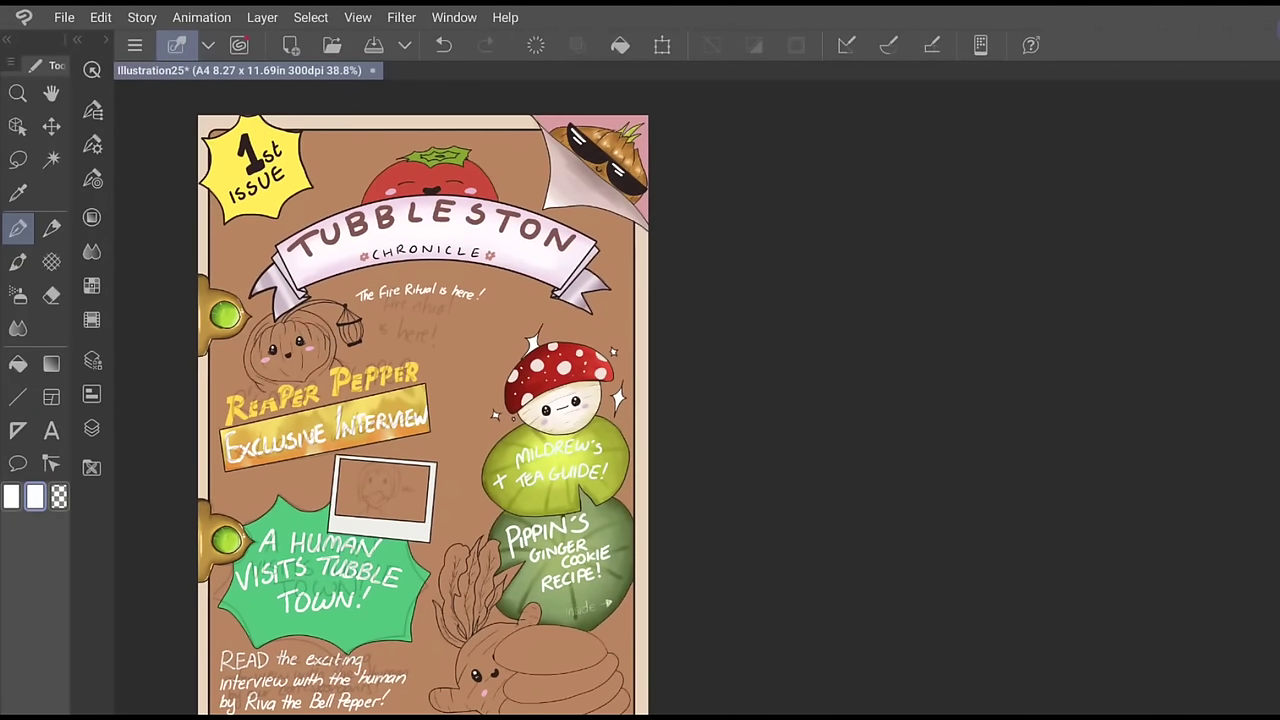
{"action": "left_click", "coordinate": [92, 428]}
{"action": "left_click", "coordinate": [230, 142]}
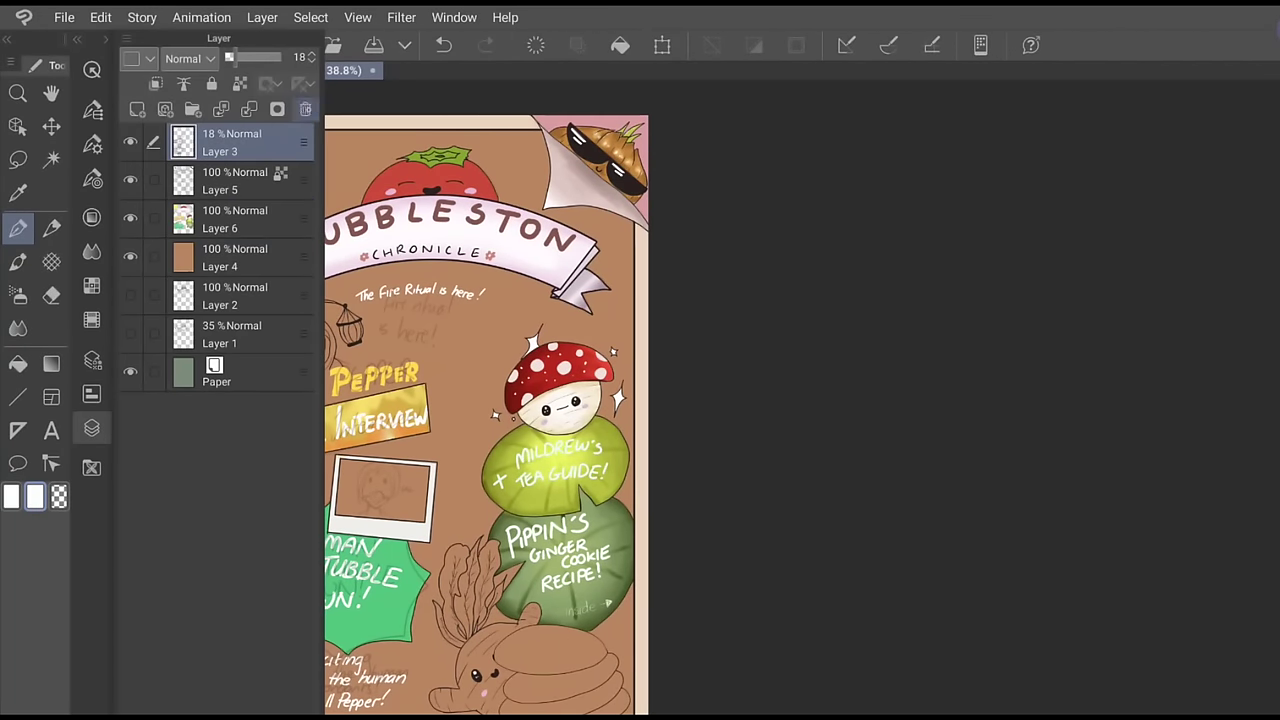
{"action": "left_click", "coordinate": [305, 109]}
{"action": "left_click", "coordinate": [754, 317]}
{"action": "left_click", "coordinate": [92, 428]}
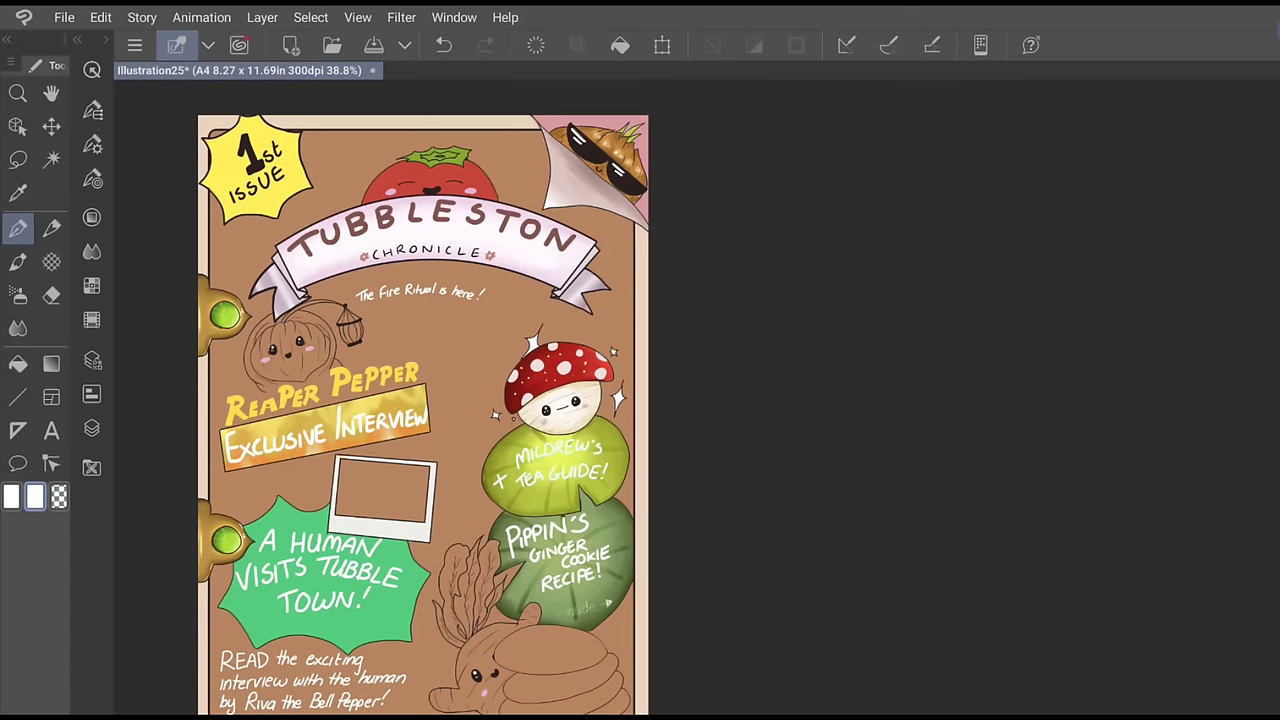
Make Layer 6 the active layer, ready for painting the Reaper Pepper character with the pen
{"action": "scroll", "coordinate": [530, 400], "scroll_direction": "up", "scroll_amount": 3}
{"action": "left_click_drag", "start_coordinate": [230, 160], "coordinate": [768, 583]}
{"action": "scroll", "coordinate": [640, 500], "scroll_direction": "up", "scroll_amount": 4}
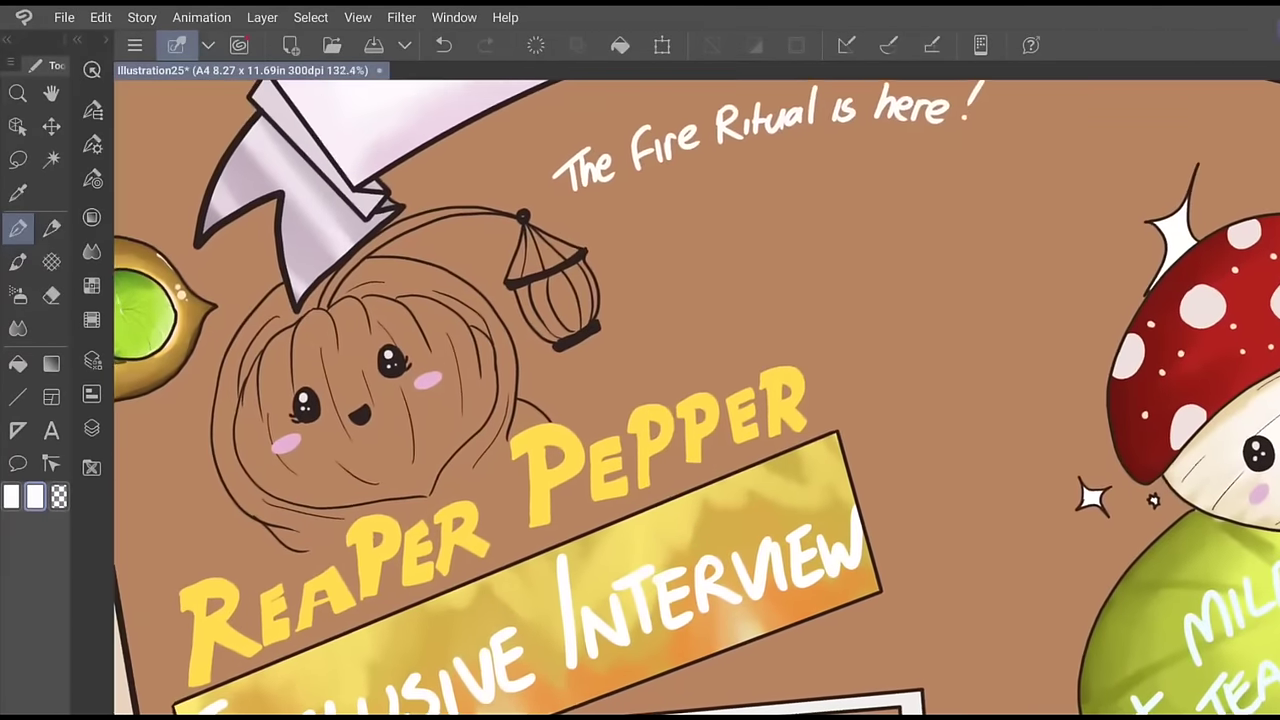
{"action": "left_click_drag", "start_coordinate": [697, 397], "coordinate": [705, 480]}
{"action": "scroll", "coordinate": [555, 270], "scroll_direction": "up", "scroll_amount": 1}
{"action": "left_click", "coordinate": [92, 428]}
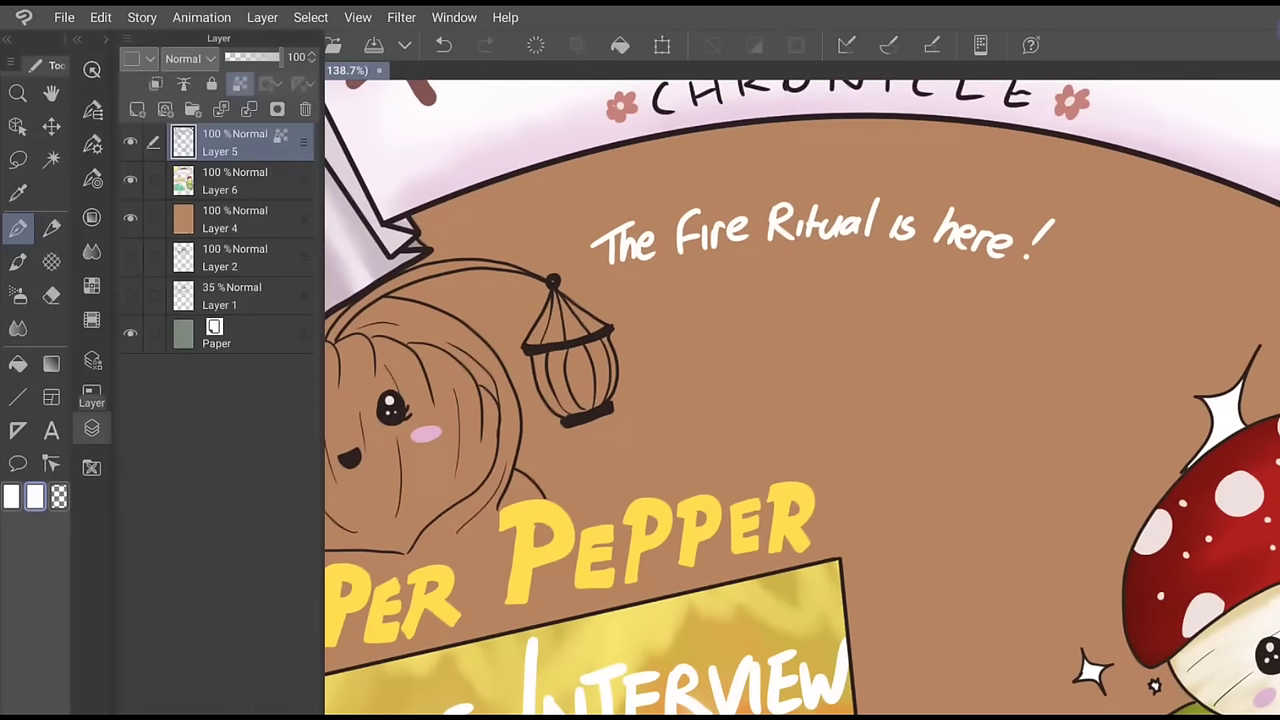
{"action": "left_click", "coordinate": [249, 175]}
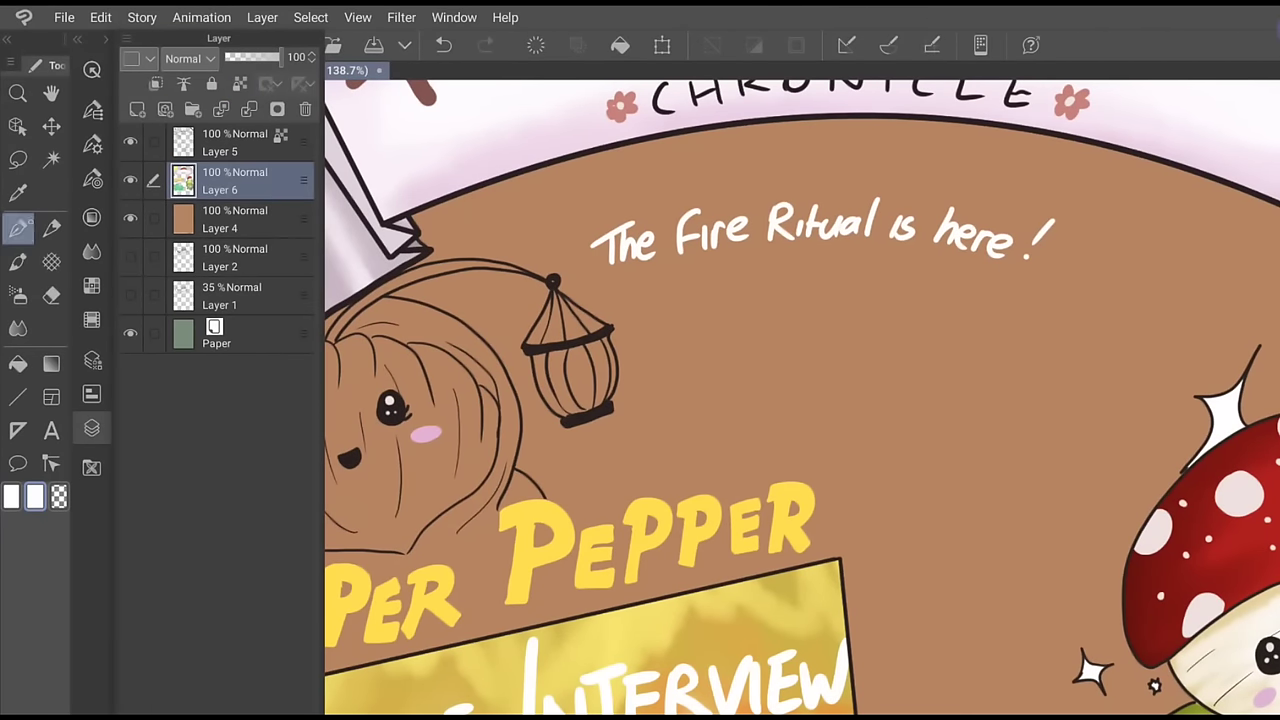
{"action": "left_click", "coordinate": [18, 193]}
{"action": "left_click", "coordinate": [18, 228]}
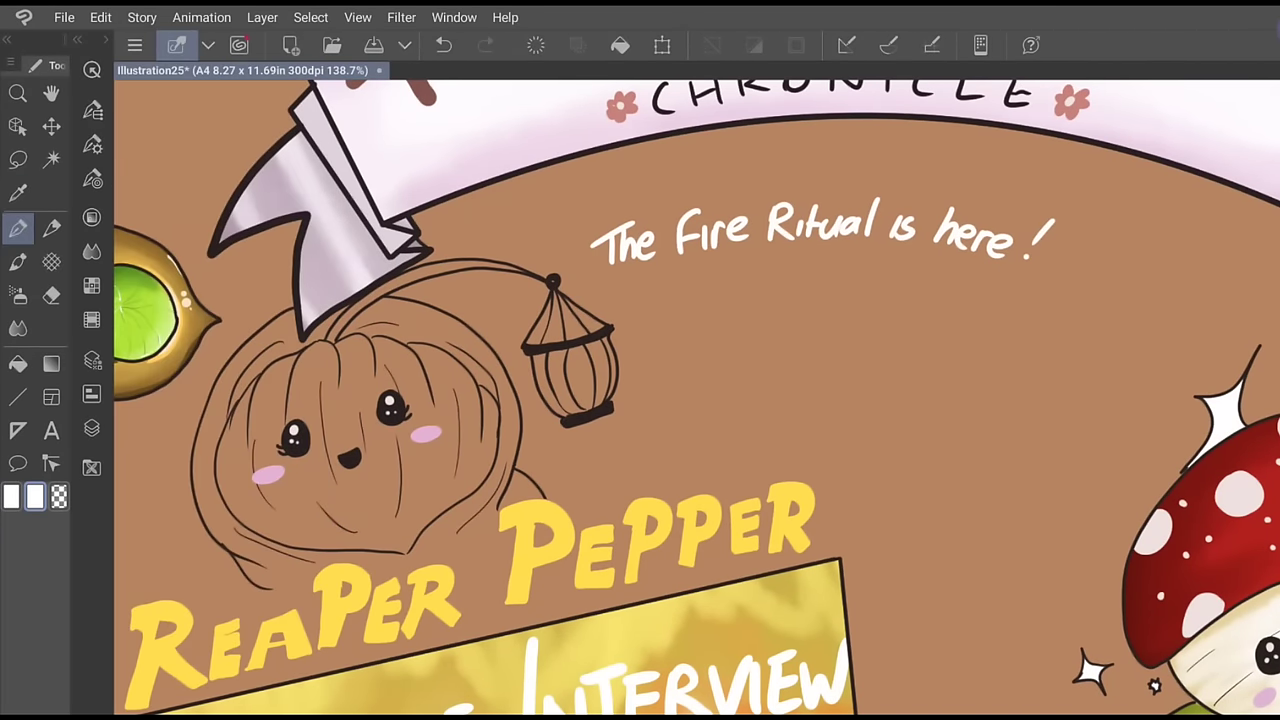
Enlarge the pen and paint flat red over the middle and right side of the Reaper Pepper's face
{"action": "left_click", "coordinate": [91, 217]}
{"action": "left_click", "coordinate": [148, 358]}
{"action": "mouse_move", "coordinate": [148, 359]}
{"action": "left_mouse_down"}
{"action": "mouse_move", "coordinate": [134, 377]}
{"action": "mouse_move", "coordinate": [143, 366]}
{"action": "left_mouse_up"}
{"action": "left_click", "coordinate": [229, 388]}
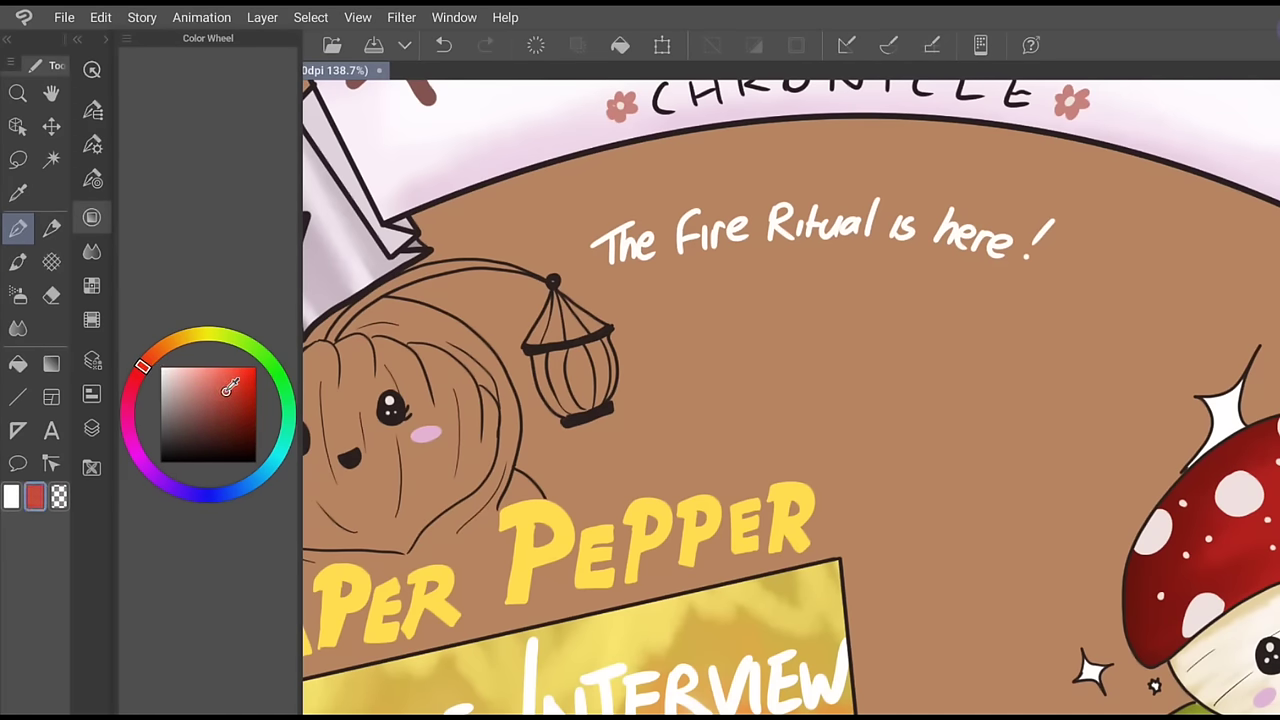
{"action": "mouse_move", "coordinate": [332, 504]}
{"action": "left_mouse_down"}
{"action": "mouse_move", "coordinate": [327, 389]}
{"action": "mouse_move", "coordinate": [320, 483]}
{"action": "left_mouse_up"}
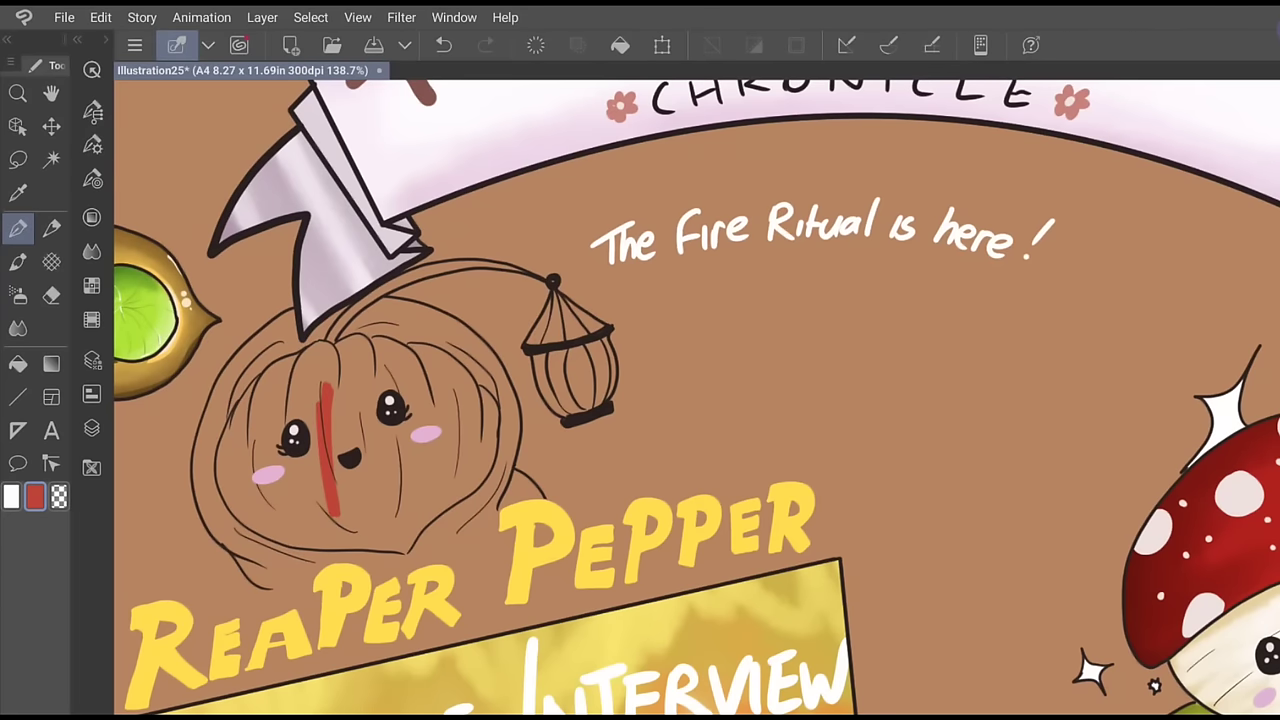
{"action": "left_click", "coordinate": [92, 109]}
{"action": "left_click_drag", "start_coordinate": [192, 107], "coordinate": [205, 107]}
{"action": "left_click_drag", "start_coordinate": [378, 496], "coordinate": [406, 547]}
{"action": "left_click_drag", "start_coordinate": [350, 500], "coordinate": [378, 540]}
{"action": "left_click_drag", "start_coordinate": [345, 390], "coordinate": [360, 500]}
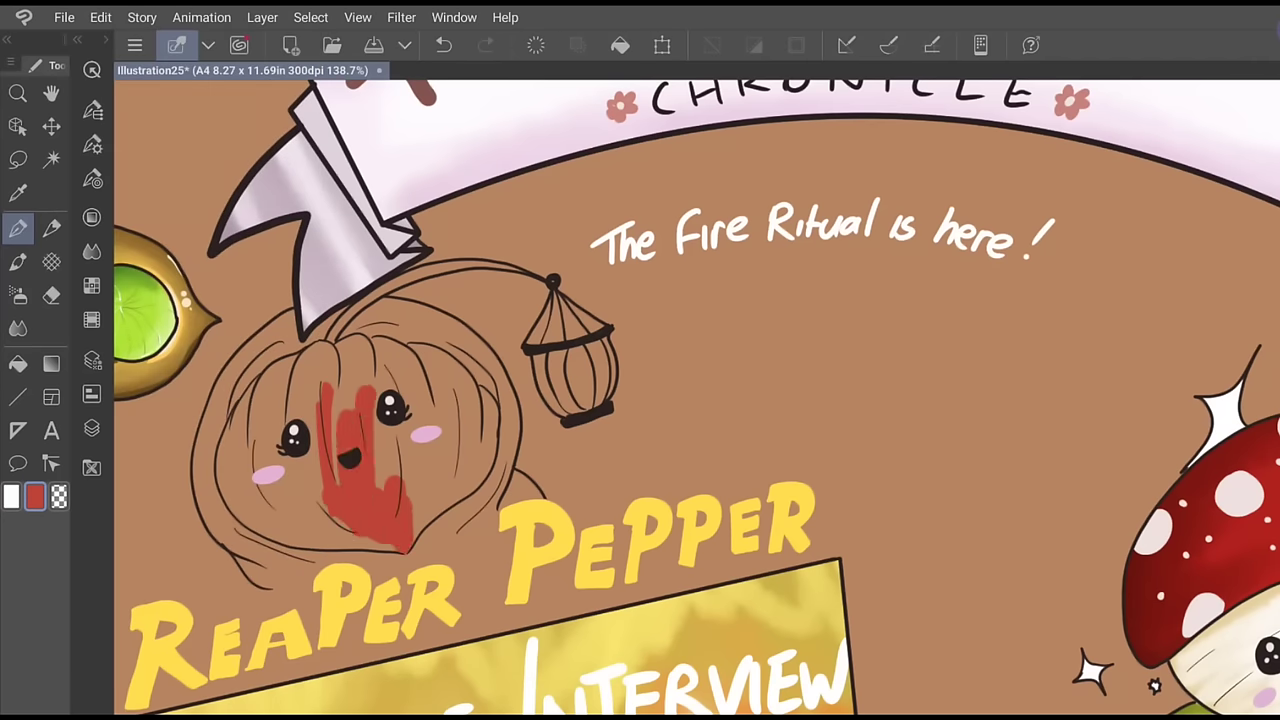
{"action": "left_click_drag", "start_coordinate": [385, 380], "coordinate": [405, 500]}
{"action": "mouse_move", "coordinate": [425, 378]}
{"action": "left_mouse_down"}
{"action": "mouse_move", "coordinate": [440, 495]}
{"action": "mouse_move", "coordinate": [468, 490]}
{"action": "left_mouse_up"}
{"action": "left_click_drag", "start_coordinate": [485, 390], "coordinate": [490, 455]}
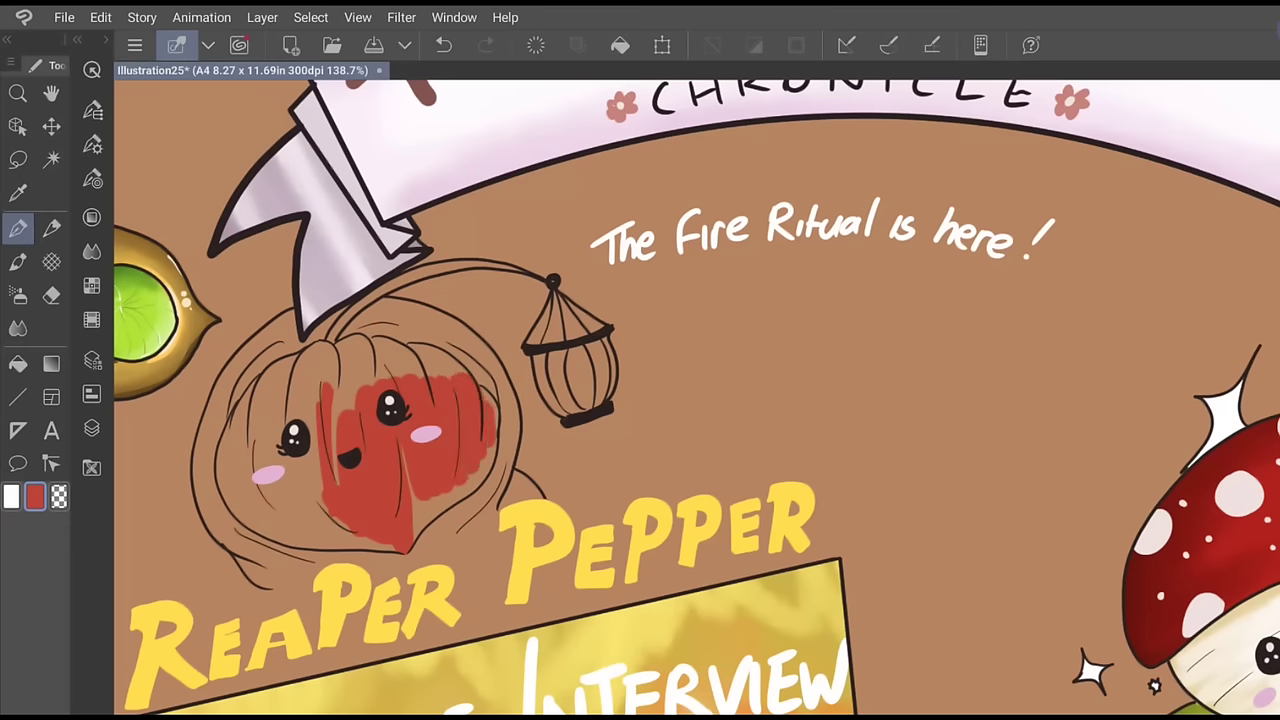
Extend the flat red across the pepper's left side and out to its outline to complete the base colour
{"action": "left_click_drag", "start_coordinate": [345, 380], "coordinate": [320, 515]}
{"action": "mouse_move", "coordinate": [305, 385]}
{"action": "left_mouse_down"}
{"action": "mouse_move", "coordinate": [300, 520]}
{"action": "mouse_move", "coordinate": [282, 515]}
{"action": "left_mouse_up"}
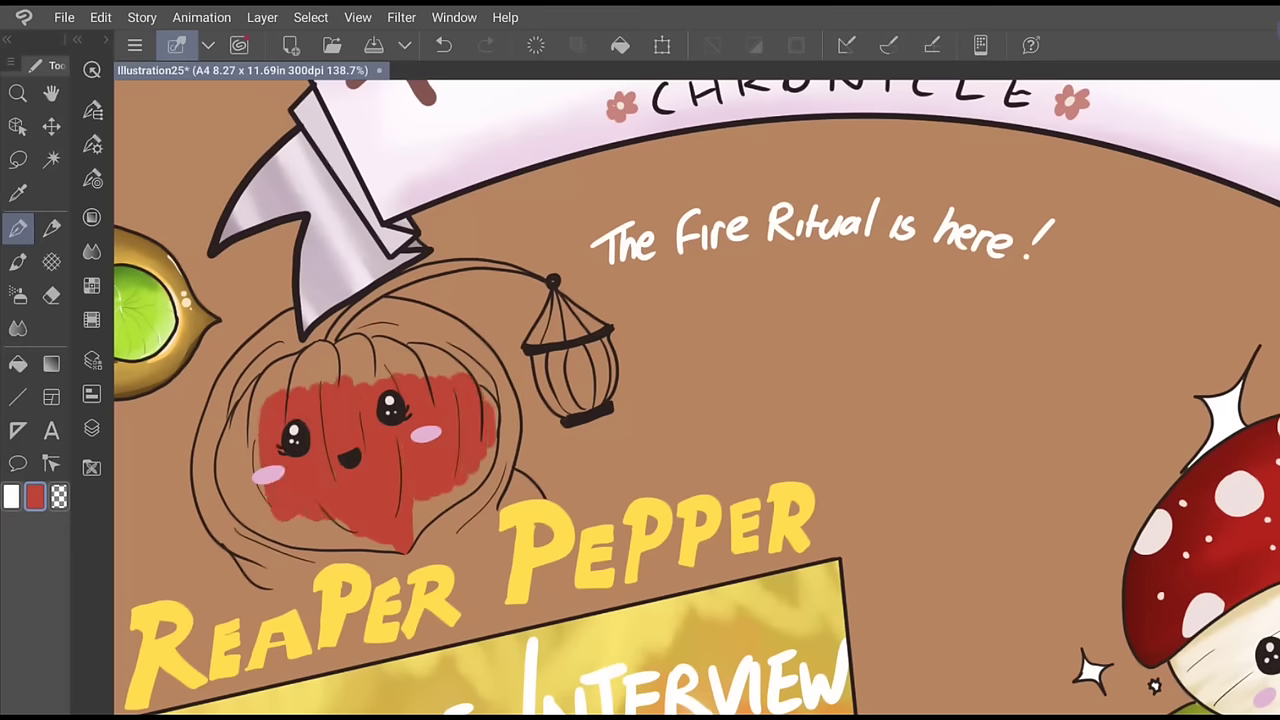
{"action": "mouse_move", "coordinate": [256, 400]}
{"action": "left_mouse_down"}
{"action": "mouse_move", "coordinate": [260, 510]}
{"action": "mouse_move", "coordinate": [240, 514]}
{"action": "left_mouse_up"}
{"action": "left_click_drag", "start_coordinate": [230, 424], "coordinate": [222, 508]}
{"action": "left_click_drag", "start_coordinate": [250, 405], "coordinate": [325, 346]}
{"action": "scroll", "coordinate": [261, 319], "scroll_direction": "up", "scroll_amount": 3}
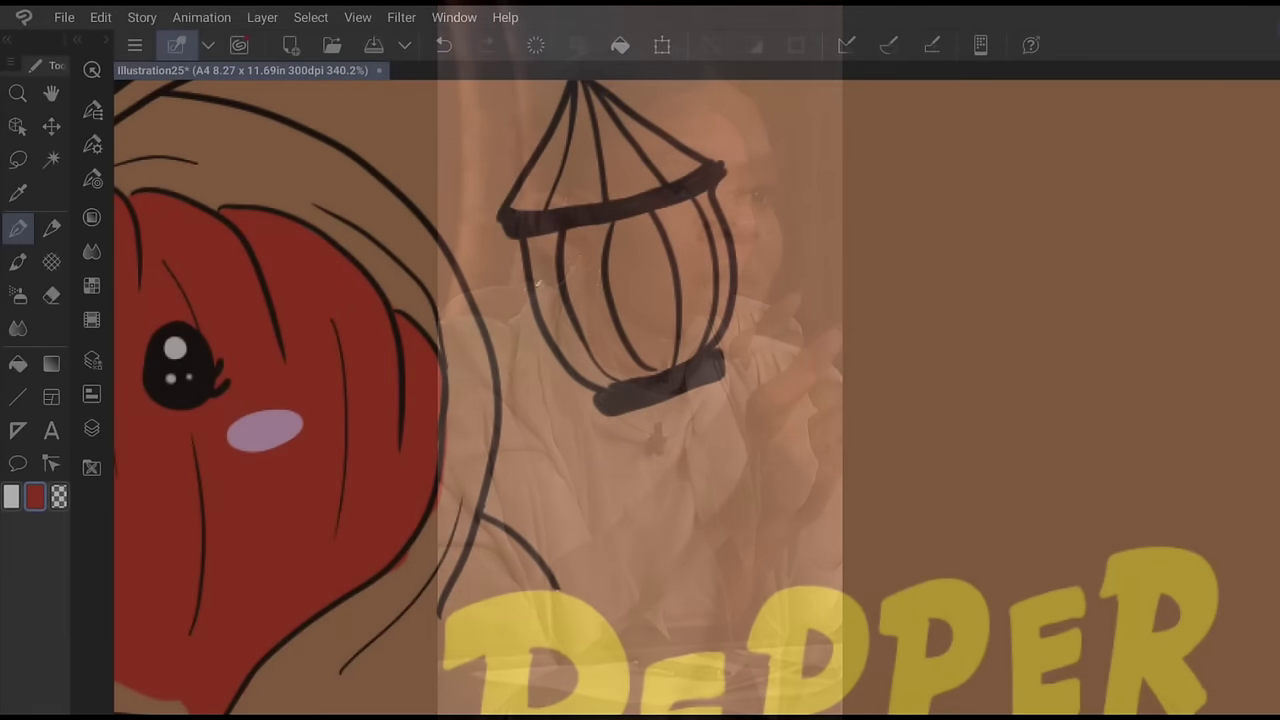
{"action": "left_click_drag", "start_coordinate": [247, 497], "coordinate": [555, 434]}
{"action": "left_click_drag", "start_coordinate": [315, 485], "coordinate": [383, 441]}
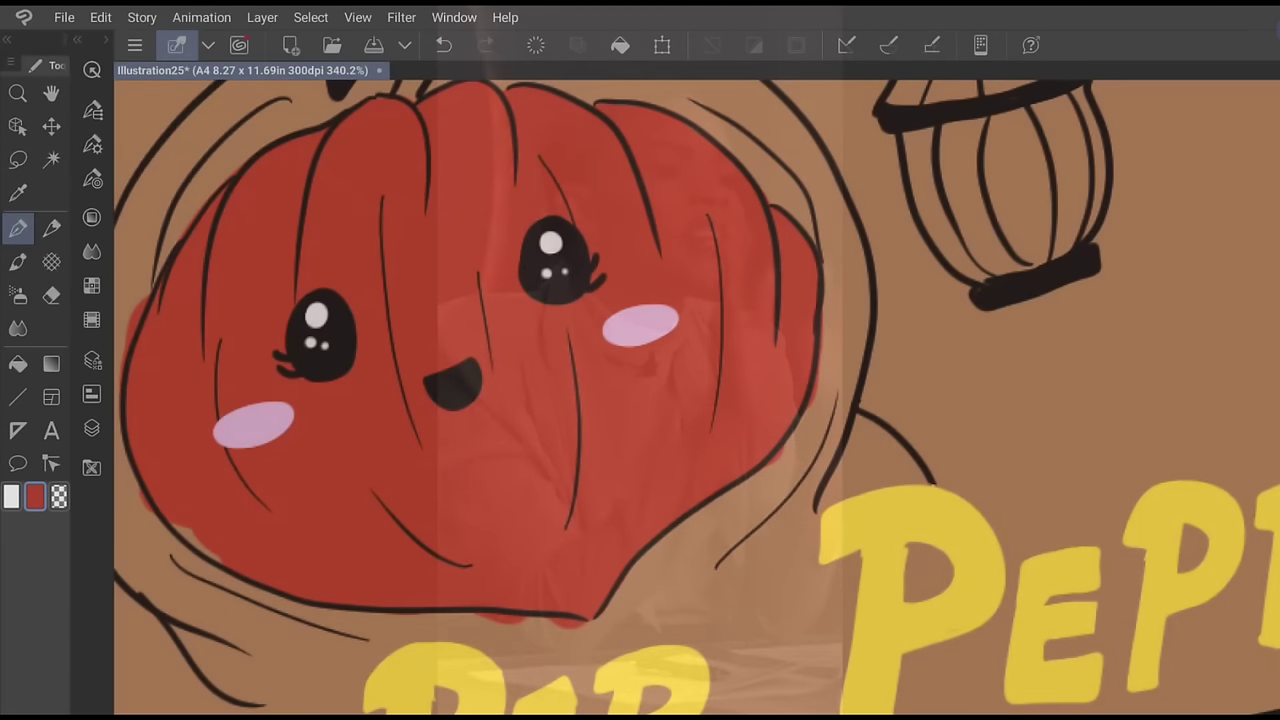
Fill the pepper's curved stem with green
{"action": "scroll", "coordinate": [262, 535], "scroll_direction": "down", "scroll_amount": 3}
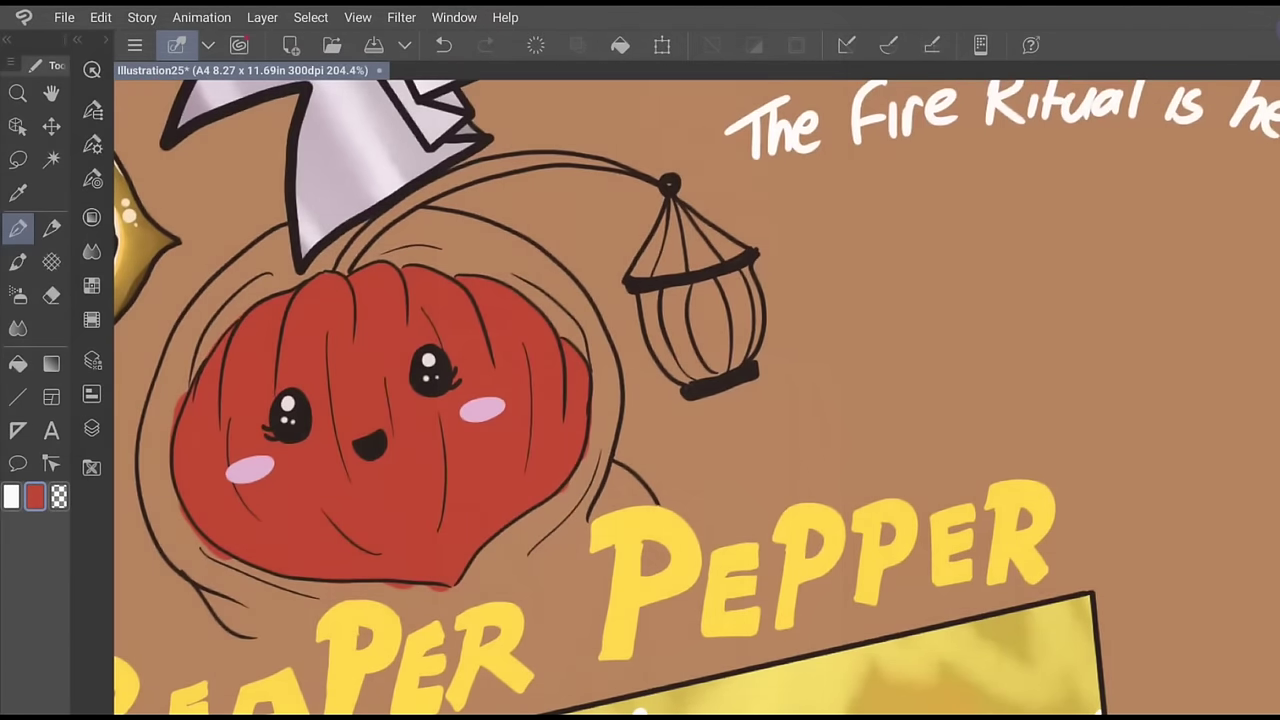
{"action": "left_click", "coordinate": [18, 363]}
{"action": "left_click", "coordinate": [91, 217]}
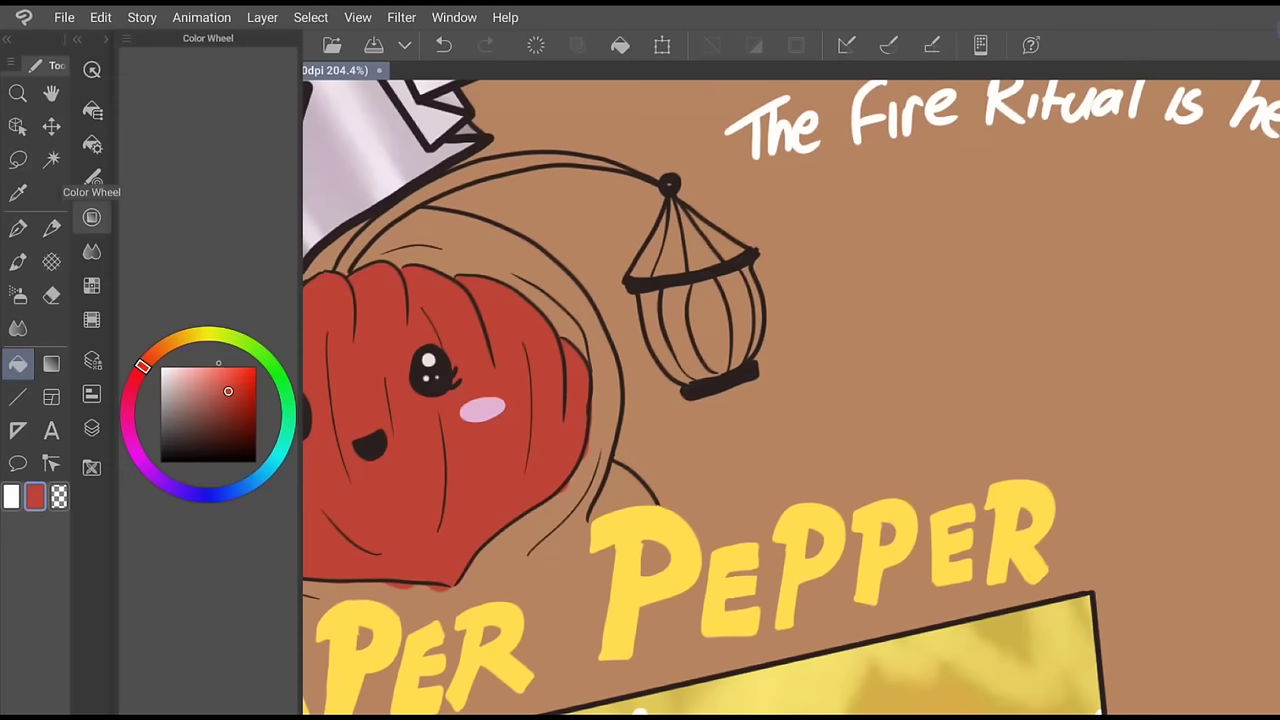
{"action": "left_click", "coordinate": [246, 343]}
{"action": "left_click", "coordinate": [232, 402]}
{"action": "left_click", "coordinate": [570, 156]}
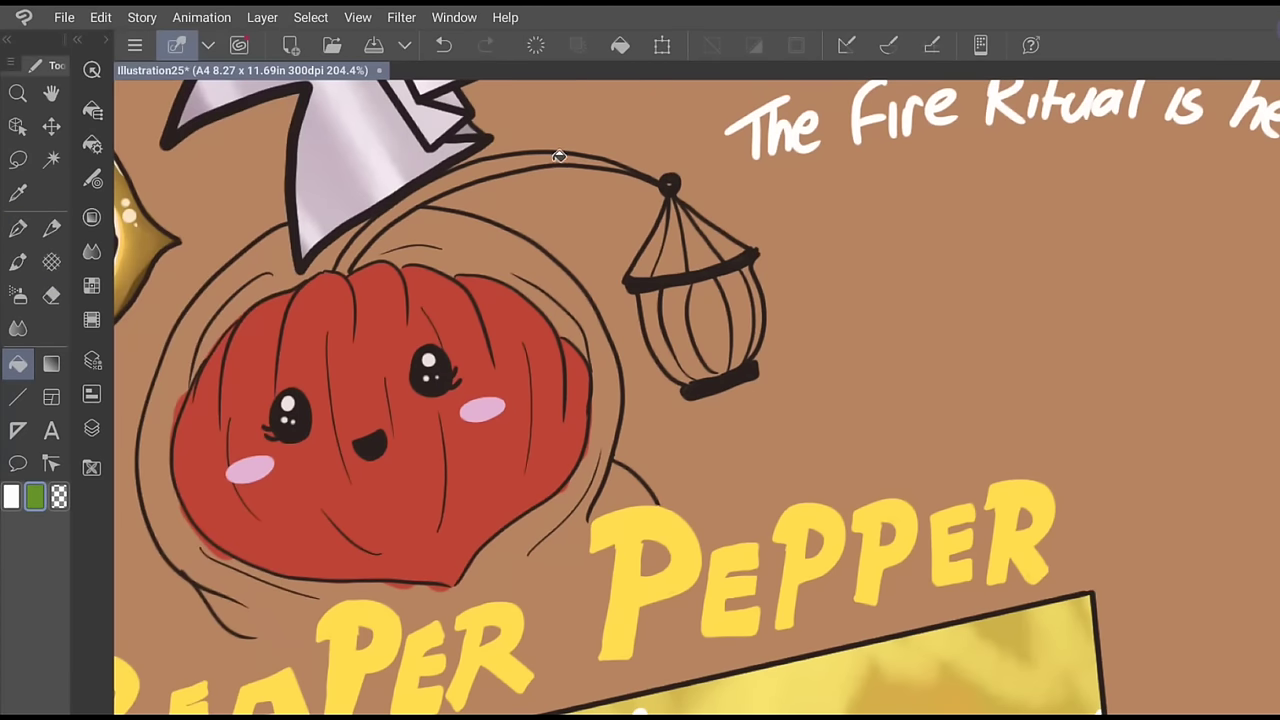
{"action": "left_click", "coordinate": [514, 158]}
Fill the segments of the hanging lantern's lower body with warm yellow
{"action": "left_click", "coordinate": [91, 217]}
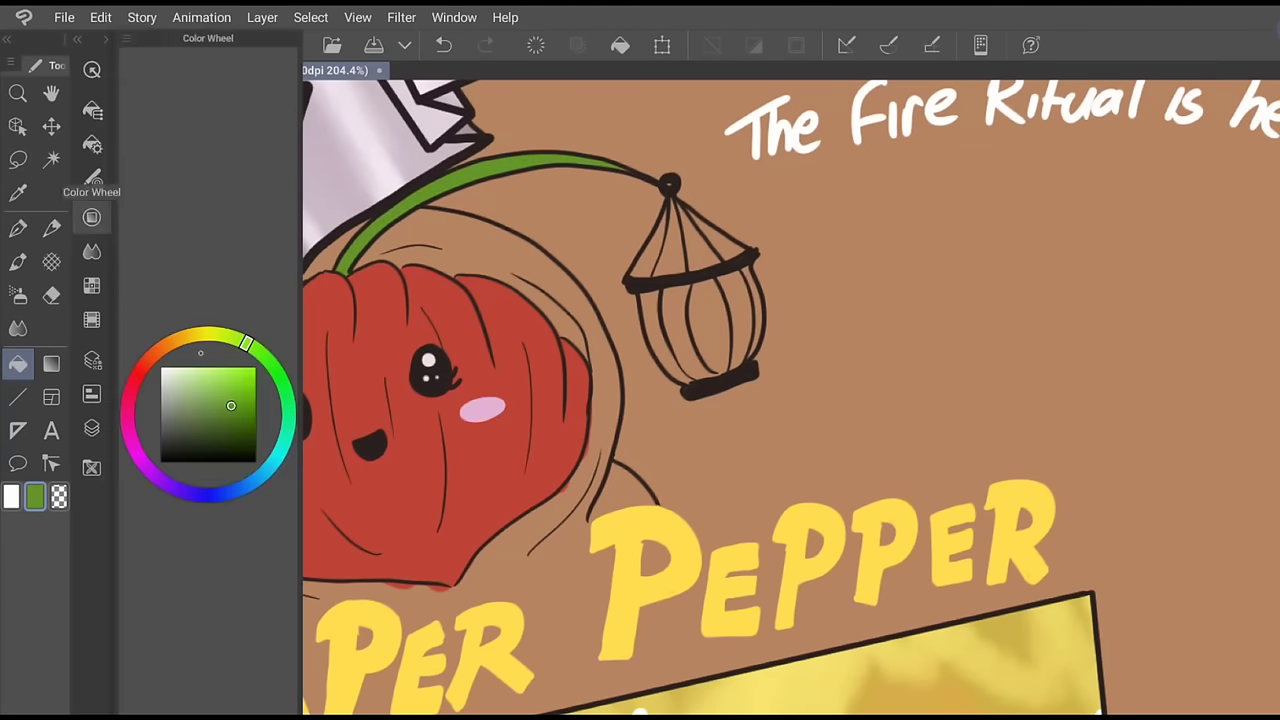
{"action": "left_click", "coordinate": [204, 337]}
{"action": "left_click", "coordinate": [211, 334]}
{"action": "left_click", "coordinate": [222, 372]}
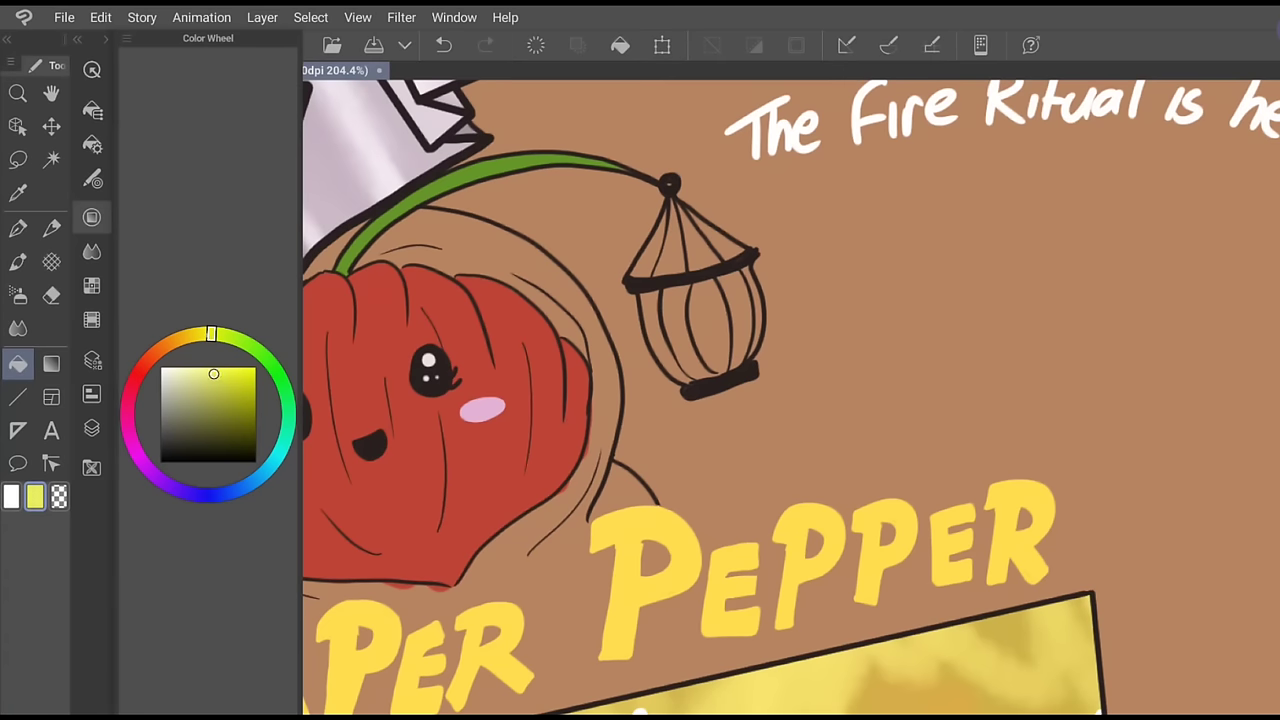
{"action": "left_click_drag", "start_coordinate": [211, 334], "coordinate": [194, 334]}
{"action": "left_click", "coordinate": [697, 301]}
{"action": "left_click", "coordinate": [705, 310]}
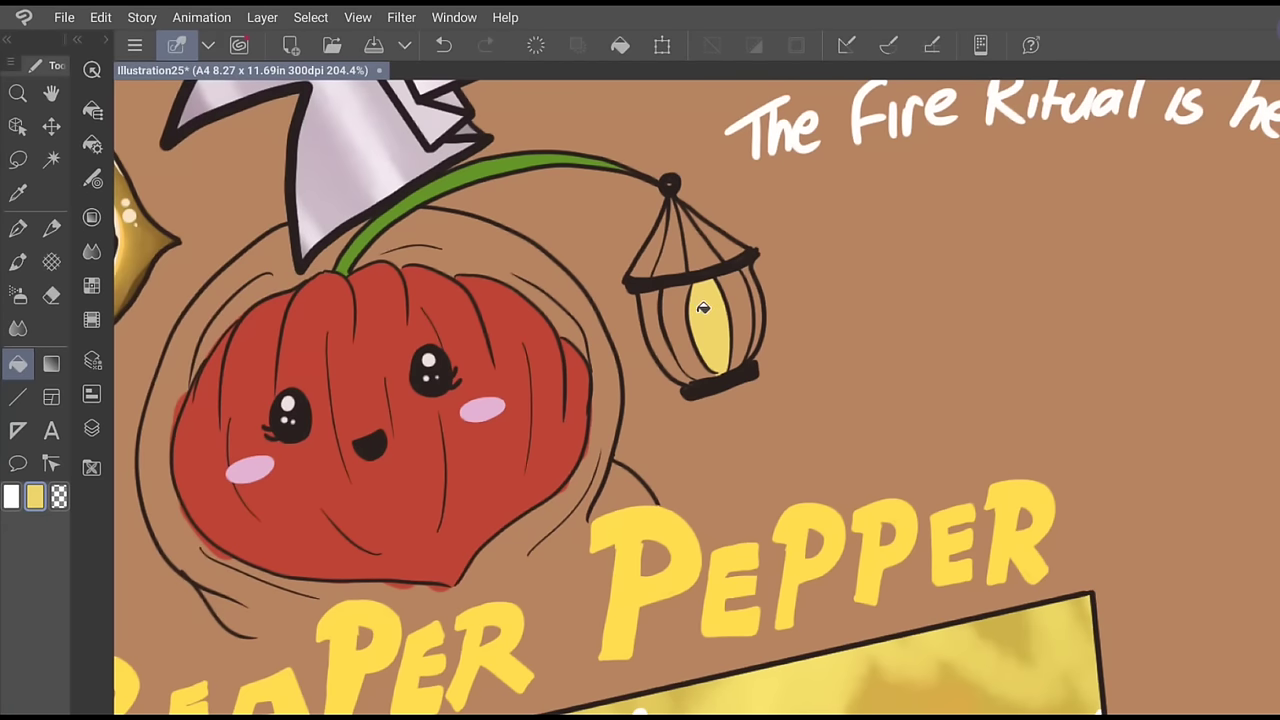
{"action": "left_click", "coordinate": [688, 310]}
{"action": "left_click", "coordinate": [660, 300]}
{"action": "left_click", "coordinate": [732, 294]}
{"action": "left_click", "coordinate": [752, 277]}
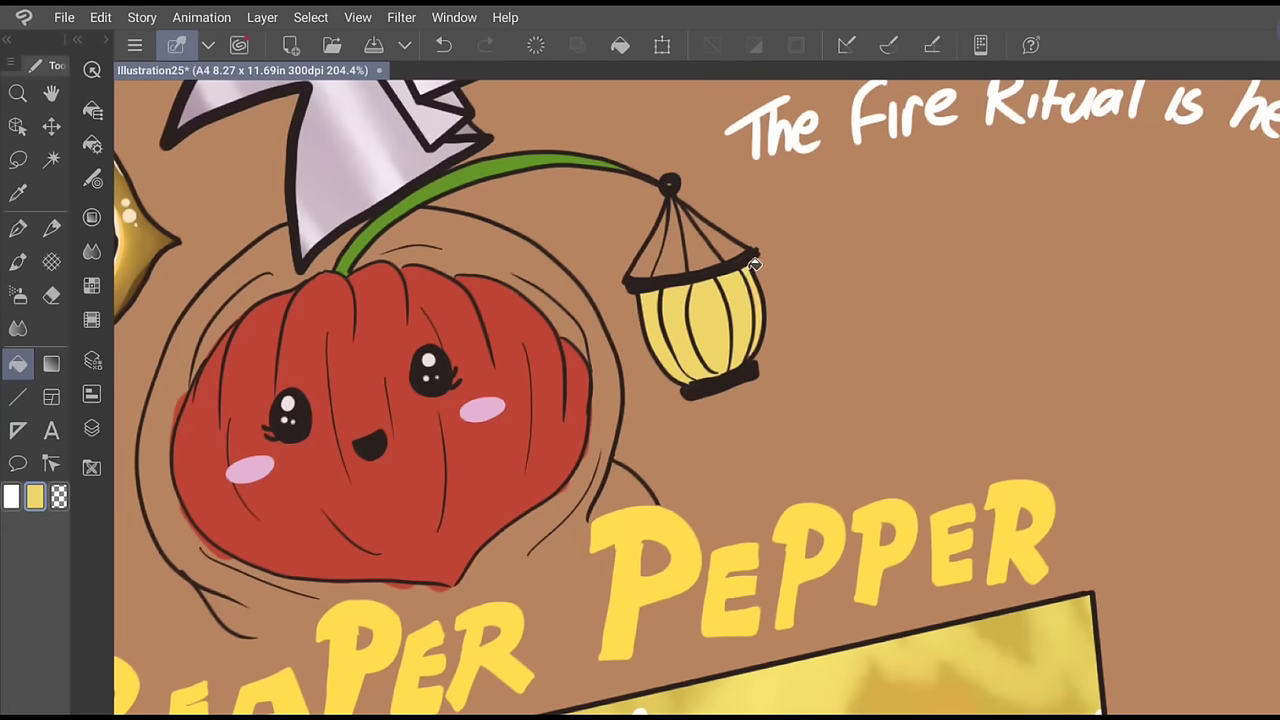
Fill the lantern's pointed roof segments with the same yellow
{"action": "left_click", "coordinate": [736, 250]}
{"action": "left_click", "coordinate": [706, 248]}
{"action": "left_click", "coordinate": [674, 246]}
{"action": "left_click", "coordinate": [645, 262]}
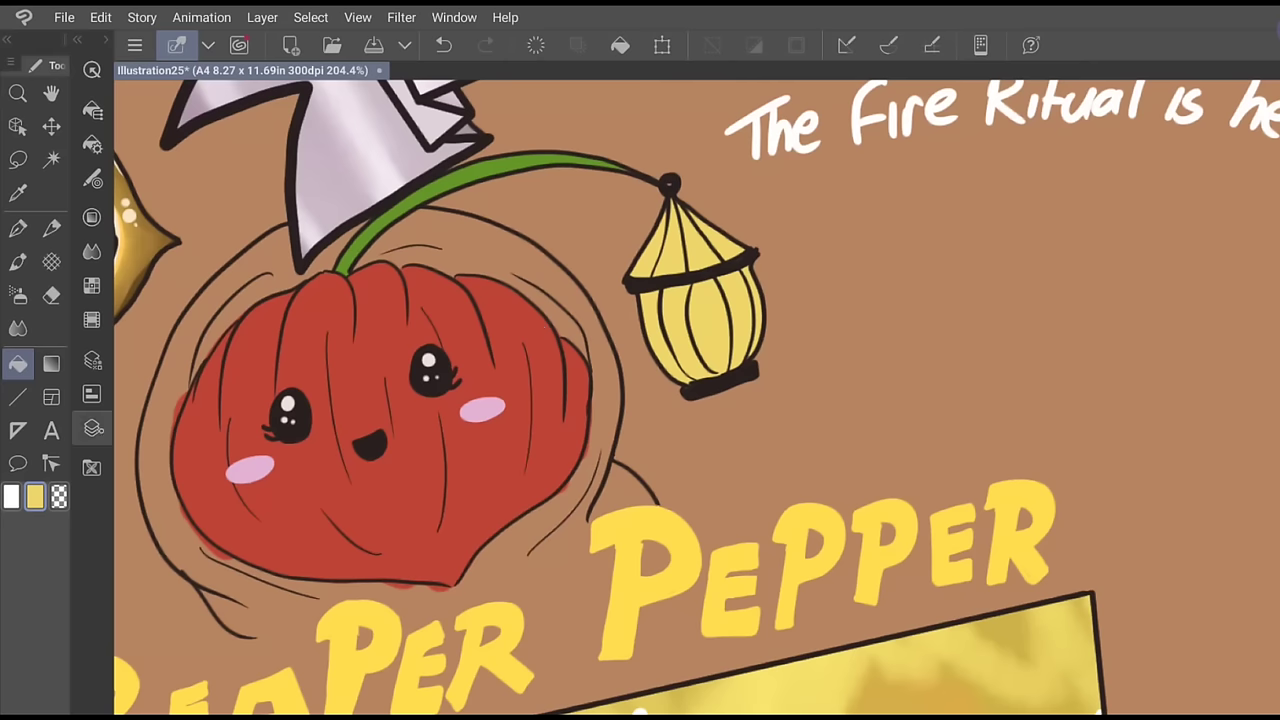
Lock Layer 6's transparent pixels and brush darker red shading along the pepper's creases and outer edges
{"action": "left_click", "coordinate": [91, 428]}
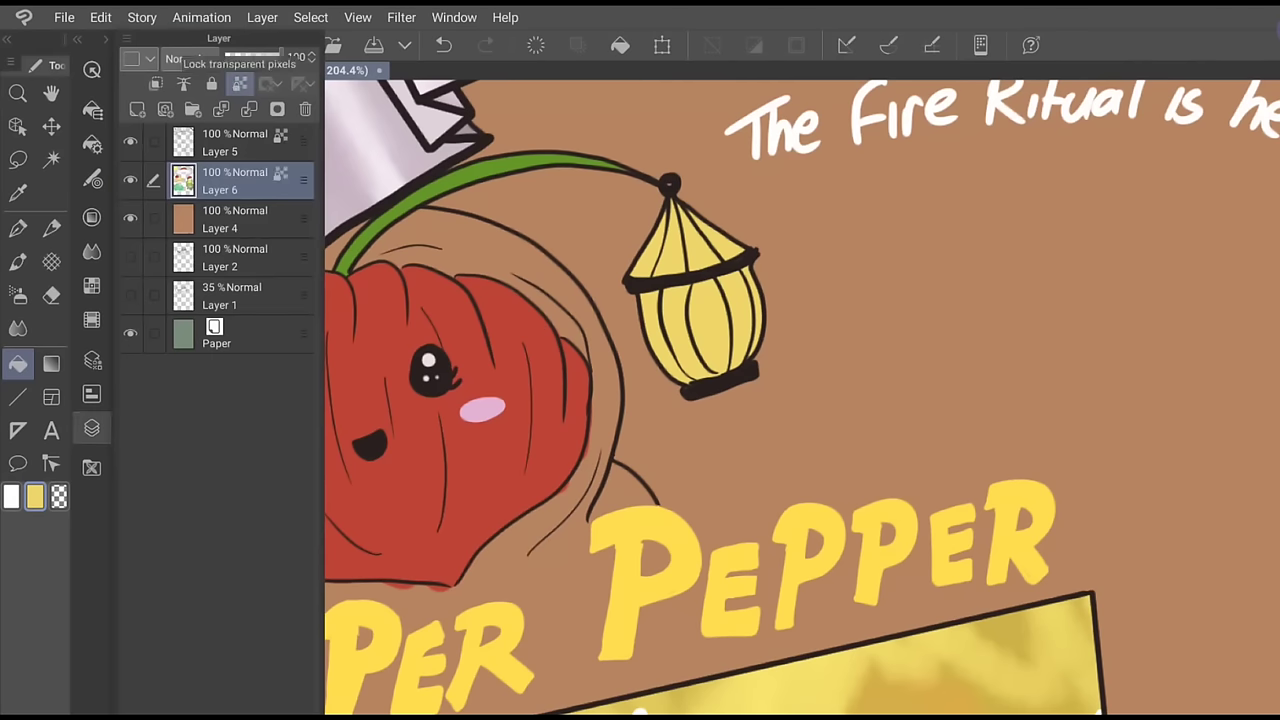
{"action": "left_click", "coordinate": [17, 261]}
{"action": "left_click", "coordinate": [91, 217]}
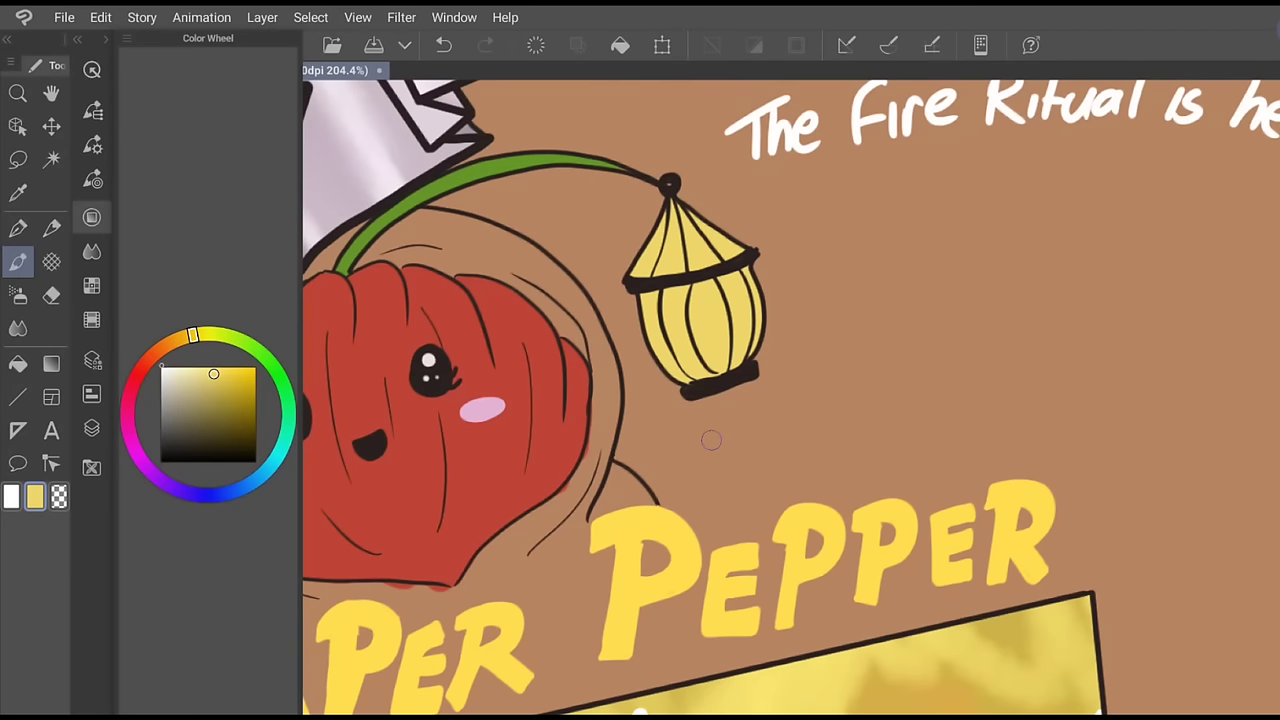
{"action": "left_click_drag", "start_coordinate": [193, 335], "coordinate": [139, 371]}
{"action": "mouse_move", "coordinate": [216, 388]}
{"action": "left_mouse_down"}
{"action": "mouse_move", "coordinate": [228, 412]}
{"action": "mouse_move", "coordinate": [229, 399]}
{"action": "left_mouse_up"}
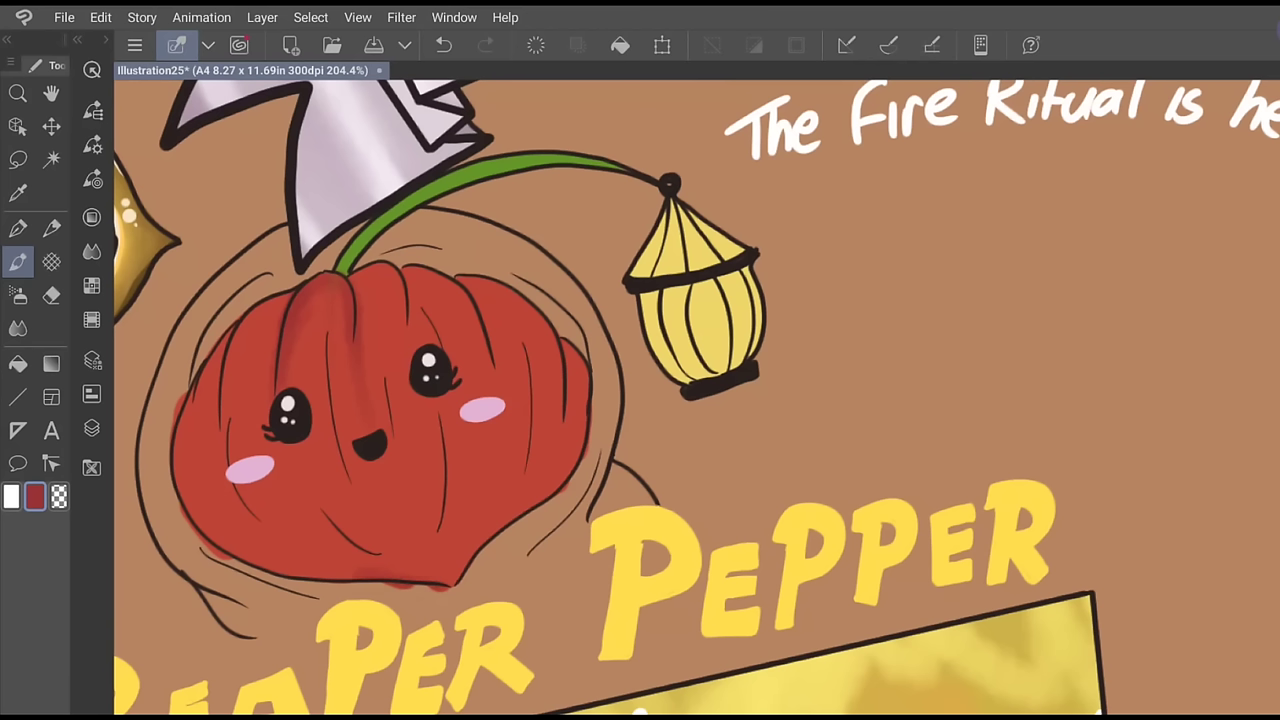
{"action": "left_click_drag", "start_coordinate": [300, 574], "coordinate": [198, 514]}
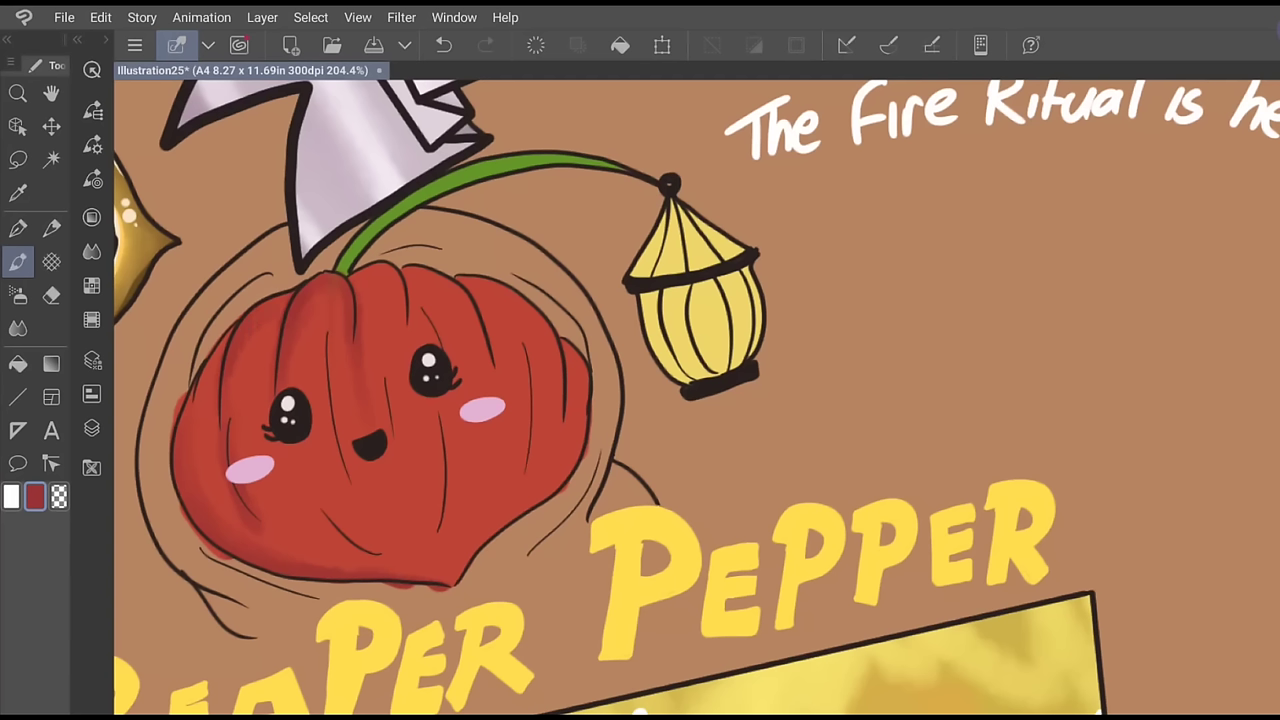
{"action": "left_click_drag", "start_coordinate": [395, 275], "coordinate": [404, 316]}
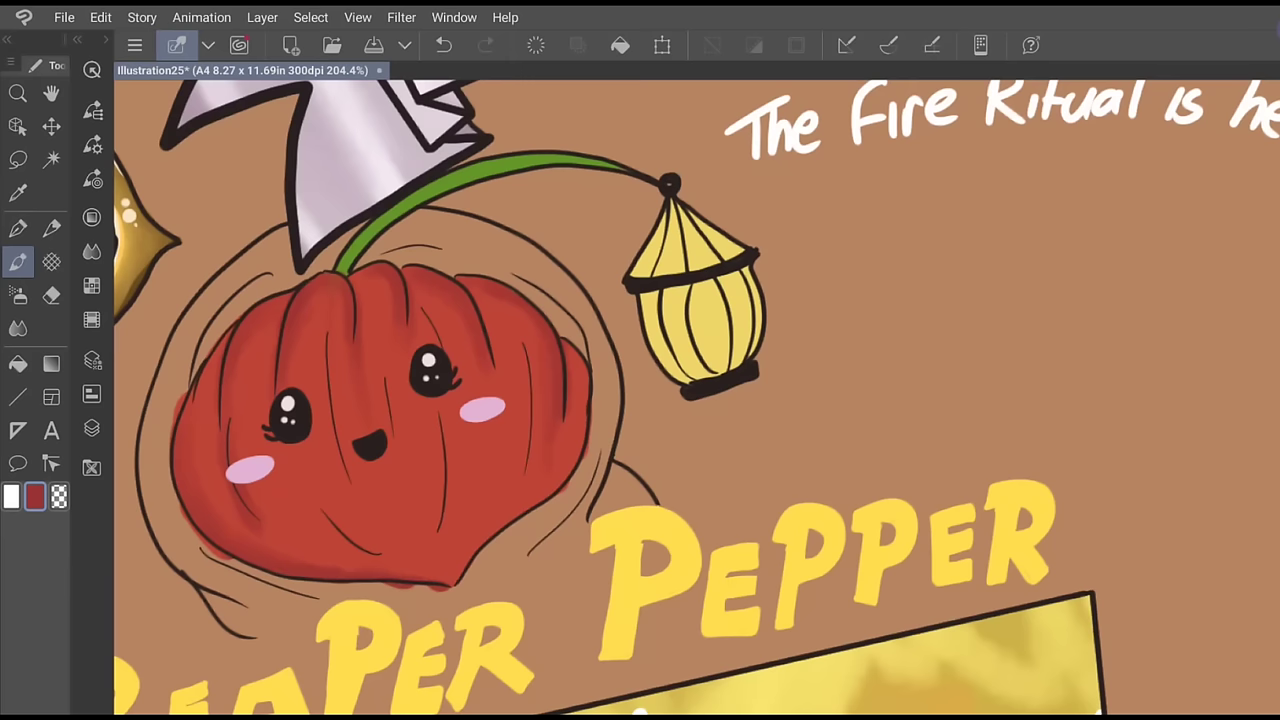
{"action": "left_click_drag", "start_coordinate": [583, 368], "coordinate": [572, 460]}
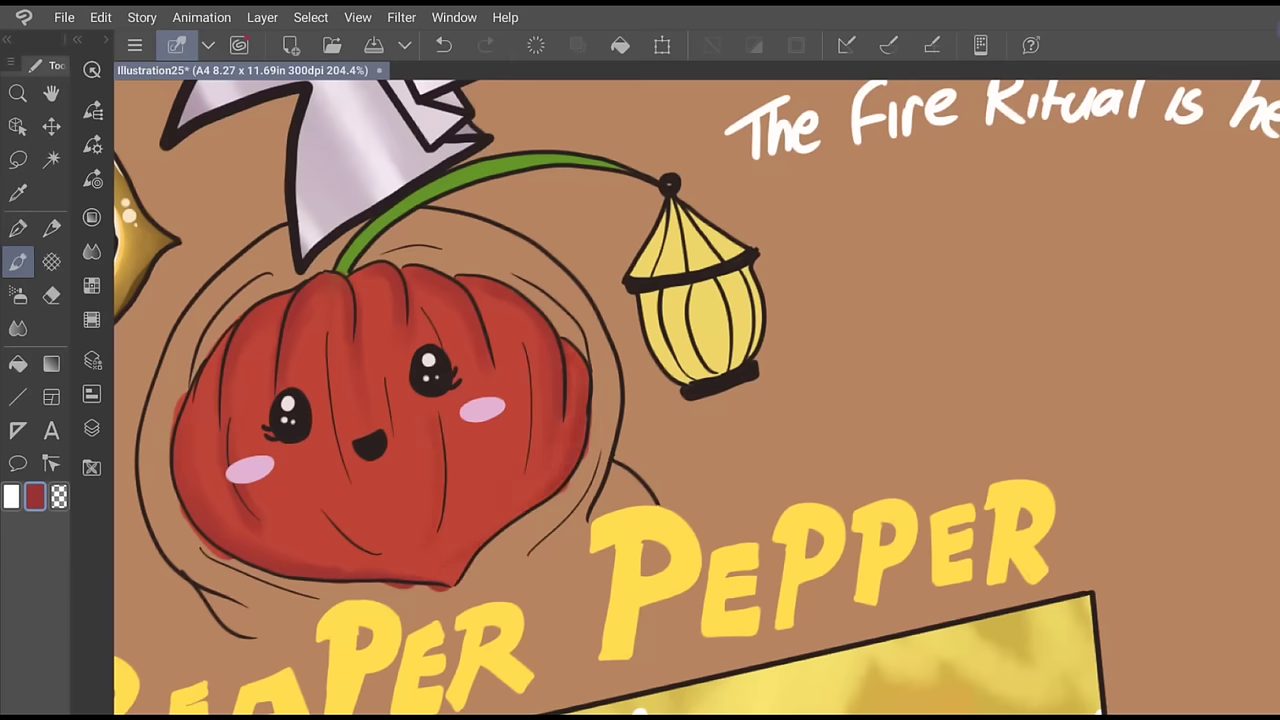
Deepen the shadows with dark maroon on the pepper's bottom tip, lower edge, upper left edge and top folds
{"action": "left_click", "coordinate": [91, 217]}
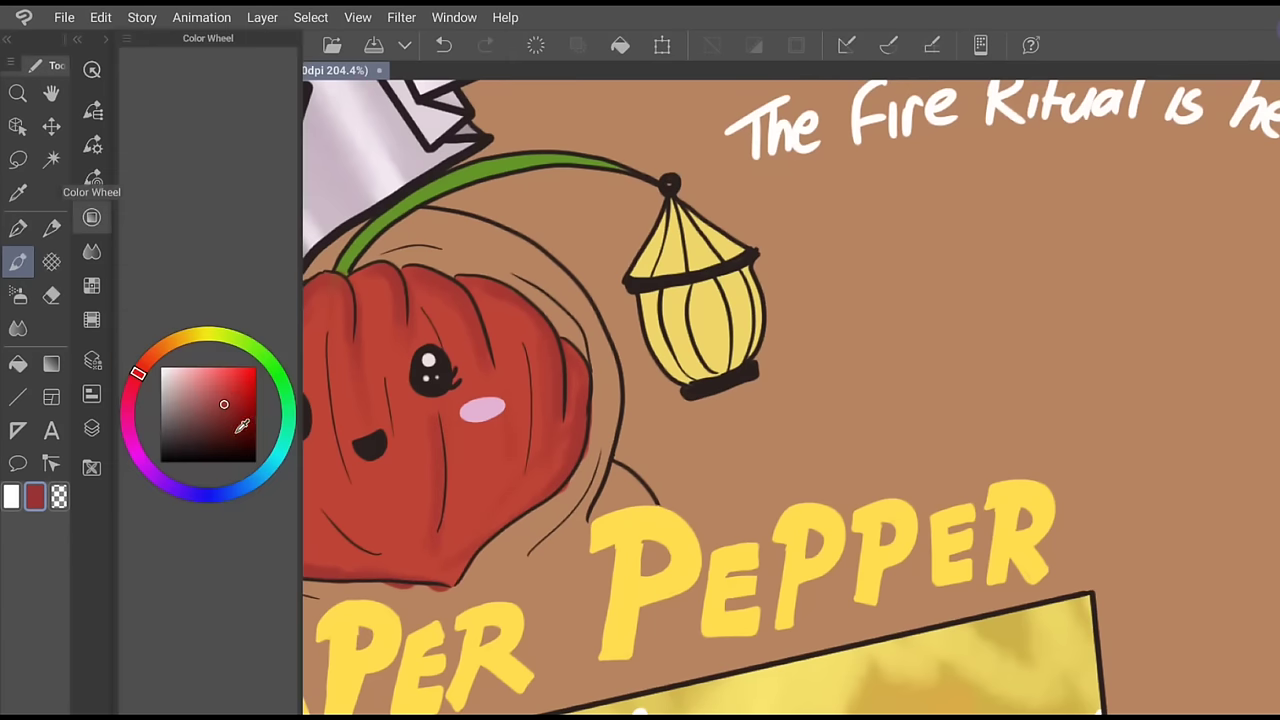
{"action": "left_click", "coordinate": [234, 425]}
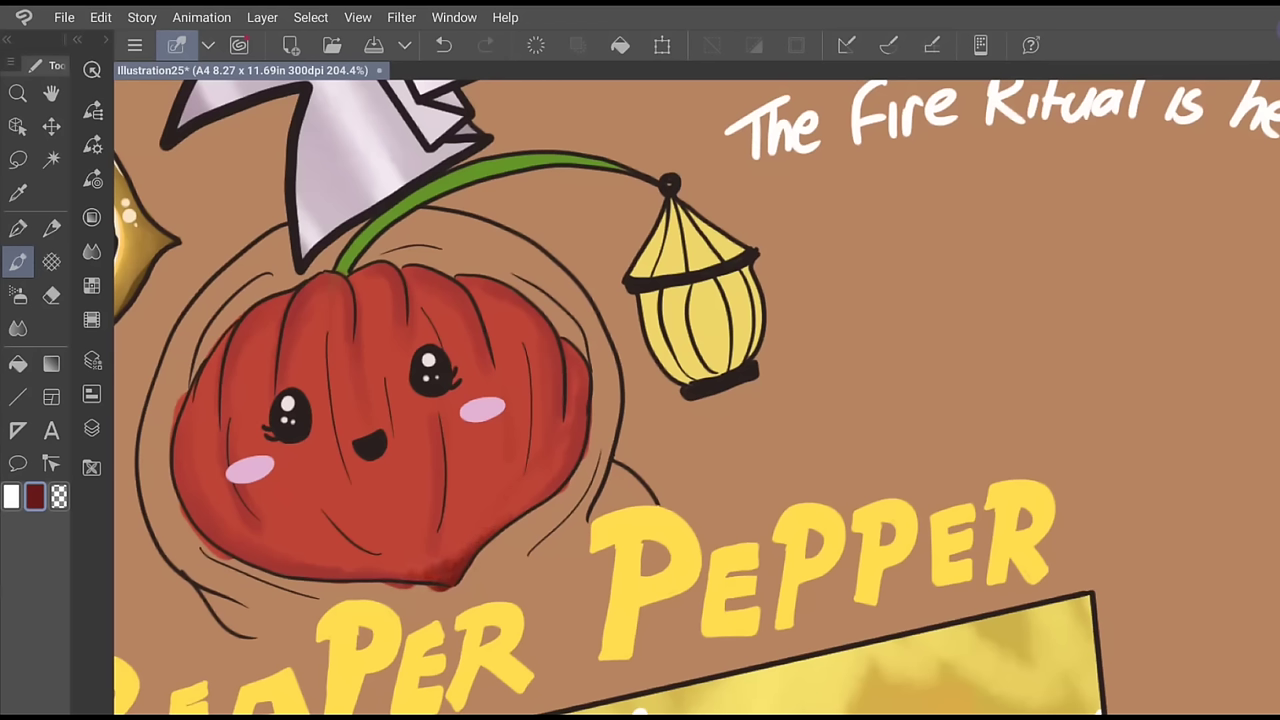
{"action": "left_click_drag", "start_coordinate": [292, 569], "coordinate": [446, 560]}
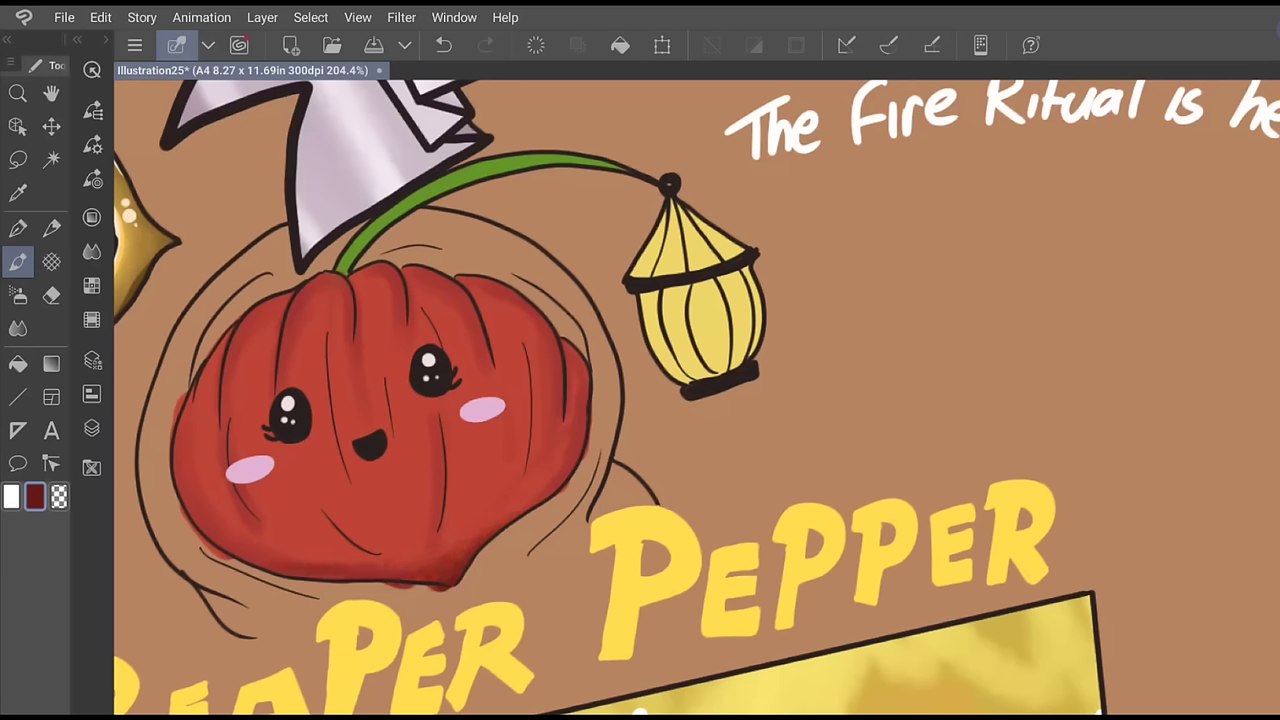
{"action": "left_click_drag", "start_coordinate": [296, 305], "coordinate": [340, 276]}
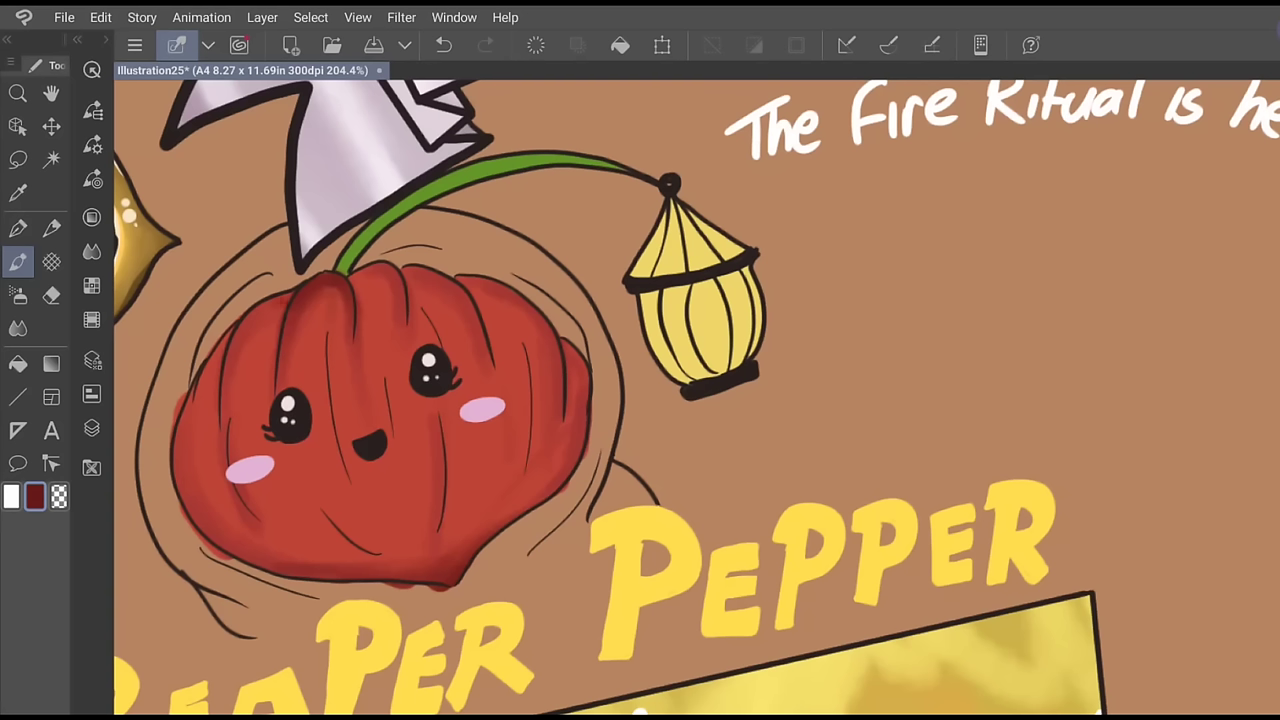
{"action": "mouse_move", "coordinate": [272, 306]}
{"action": "left_mouse_down"}
{"action": "mouse_move", "coordinate": [236, 342]}
{"action": "mouse_move", "coordinate": [232, 382]}
{"action": "mouse_move", "coordinate": [176, 424]}
{"action": "left_mouse_up"}
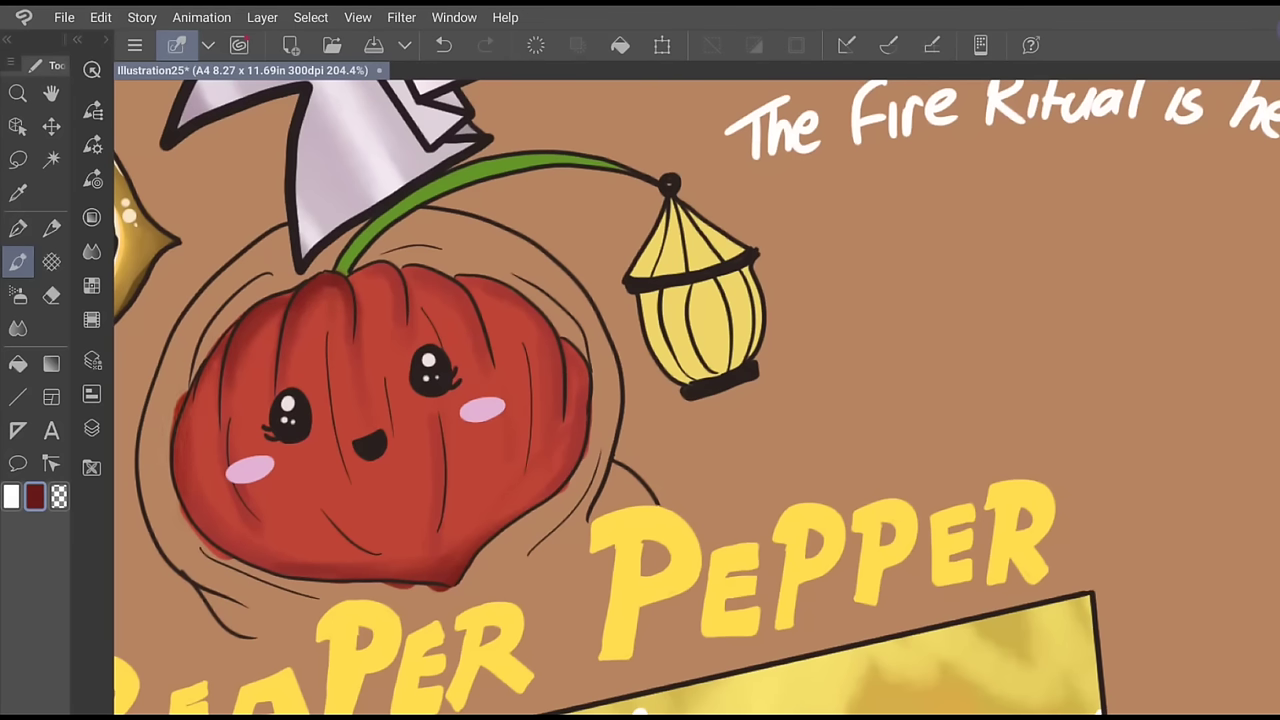
{"action": "left_click_drag", "start_coordinate": [350, 272], "coordinate": [536, 312]}
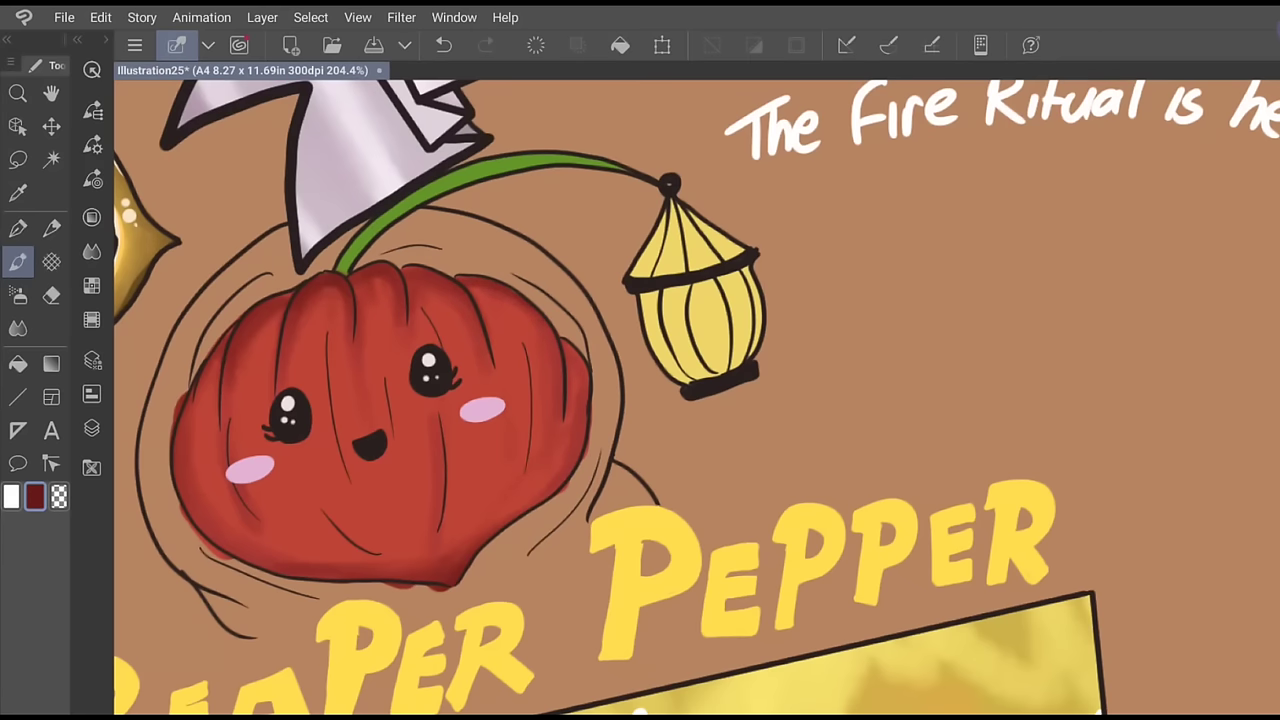
Brush a light coral highlight onto the pepper's top middle segment
{"action": "left_click", "coordinate": [92, 217]}
{"action": "left_click_drag", "start_coordinate": [238, 408], "coordinate": [225, 375]}
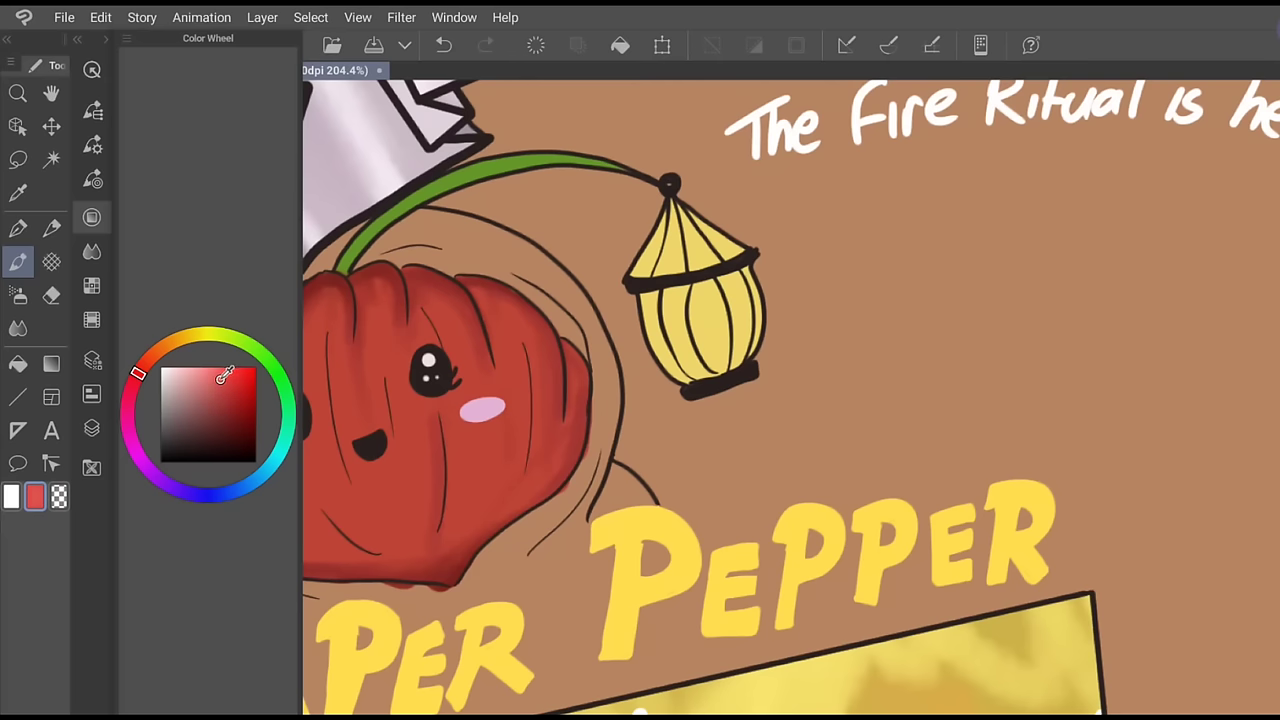
{"action": "left_click_drag", "start_coordinate": [139, 372], "coordinate": [146, 360]}
{"action": "left_click", "coordinate": [92, 217]}
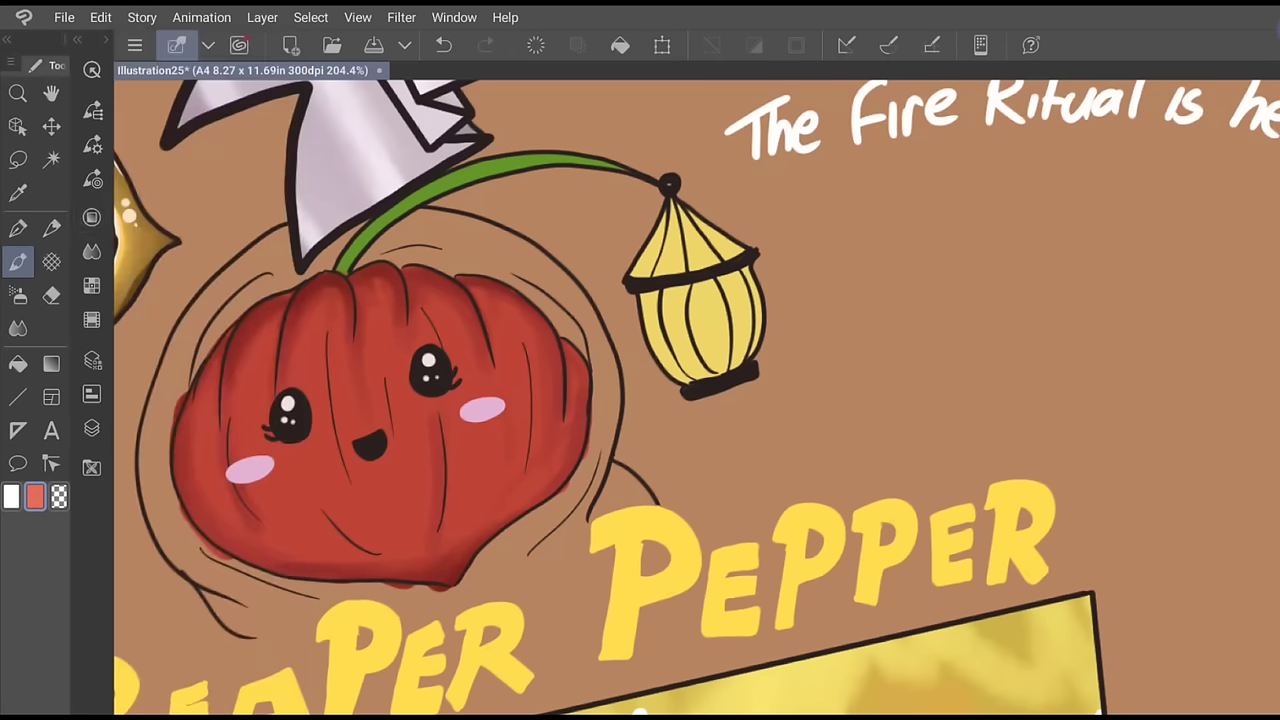
{"action": "left_click_drag", "start_coordinate": [374, 286], "coordinate": [378, 311]}
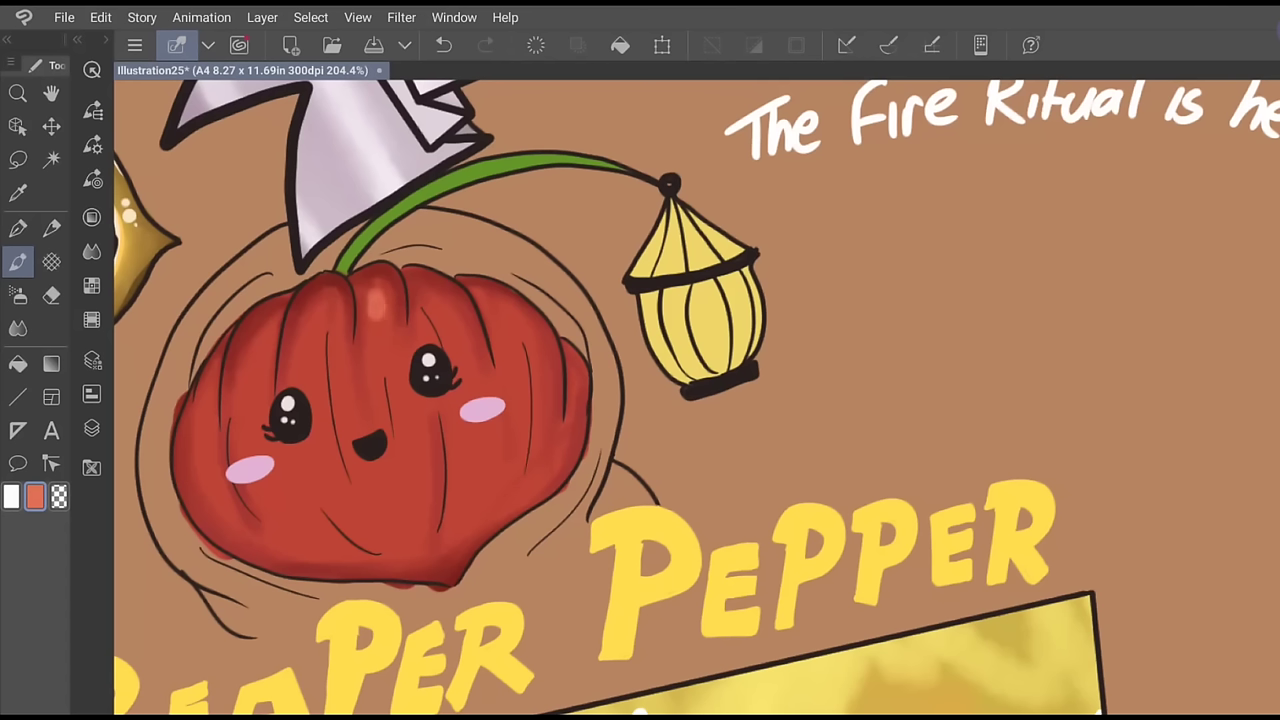